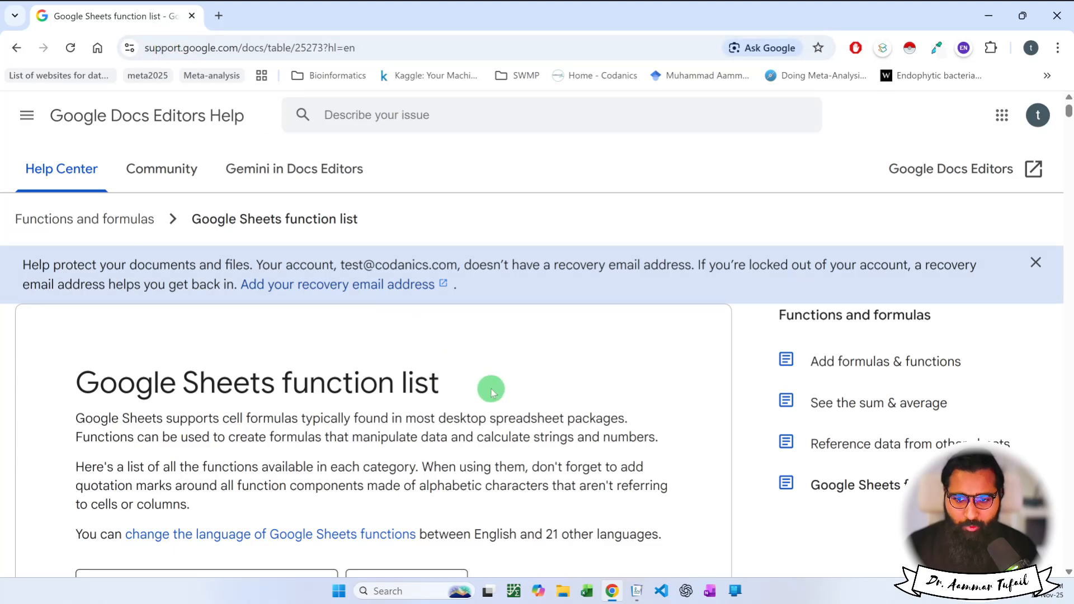
Read the Add formulas & functions help article and dismiss the satisfaction survey.
{"action": "scroll", "coordinate": [492, 391], "scroll_direction": "down", "scroll_amount": 1}
{"action": "scroll", "coordinate": [492, 391], "scroll_direction": "down", "scroll_amount": 1}
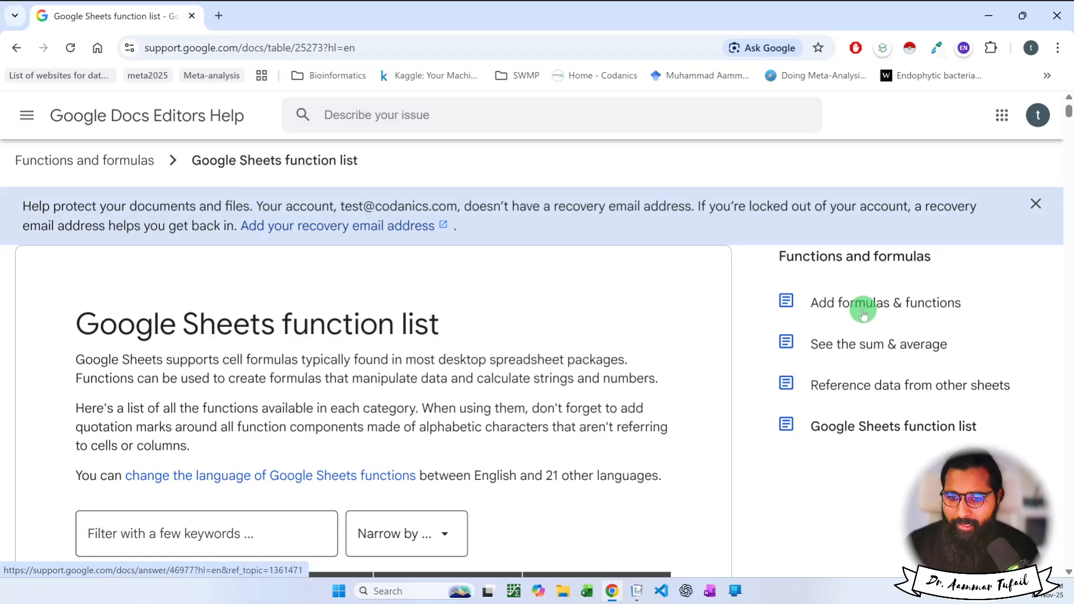
{"action": "left_click", "coordinate": [901, 304]}
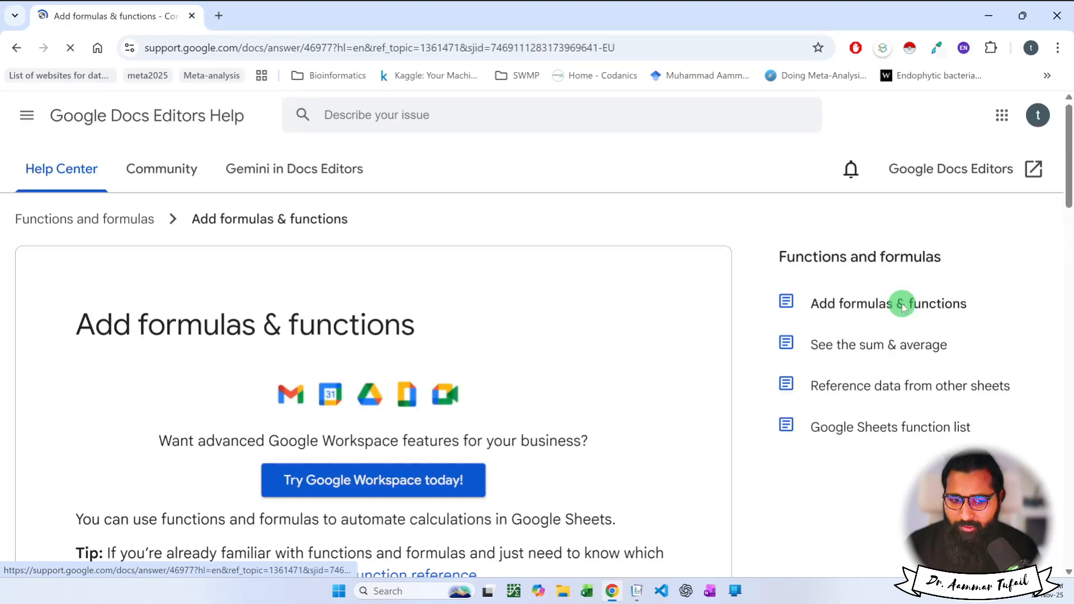
{"action": "scroll", "coordinate": [498, 366], "scroll_direction": "down", "scroll_amount": 12}
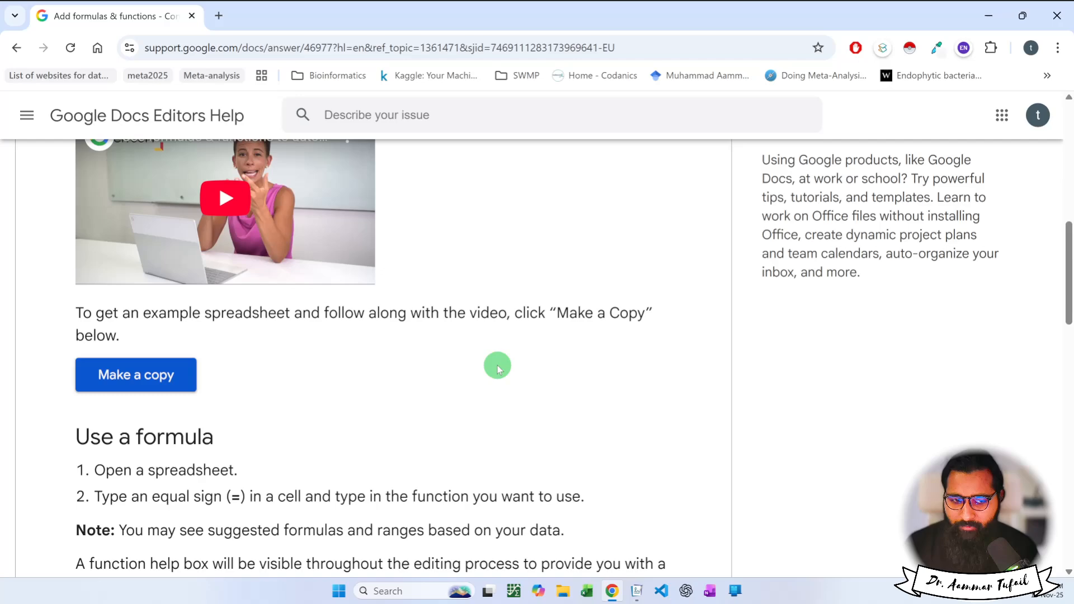
{"action": "scroll", "coordinate": [498, 369], "scroll_direction": "down", "scroll_amount": 4}
{"action": "scroll", "coordinate": [476, 358], "scroll_direction": "up", "scroll_amount": 1}
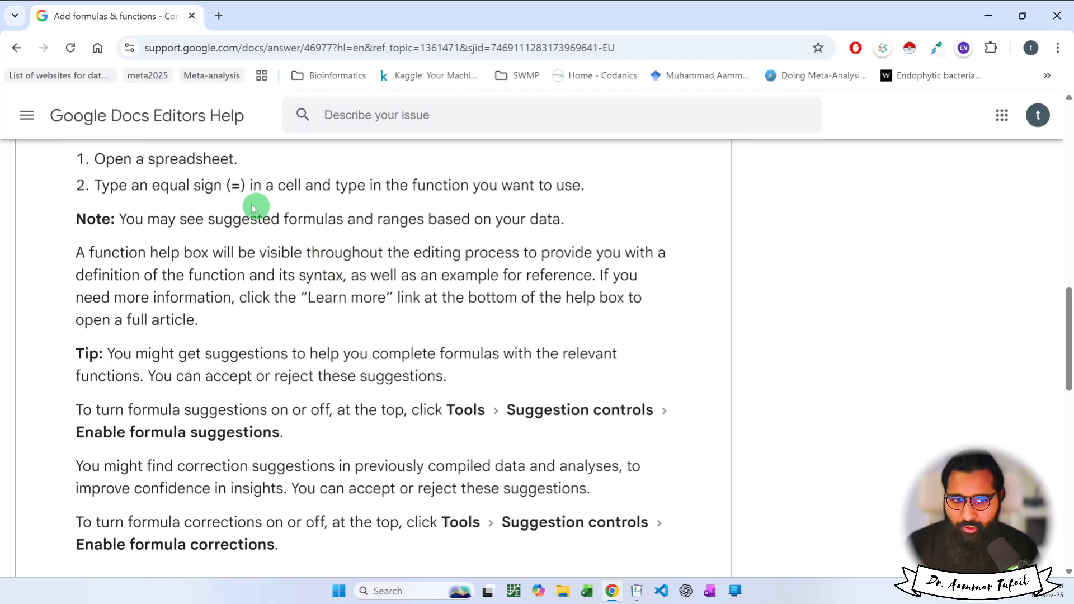
{"action": "scroll", "coordinate": [402, 390], "scroll_direction": "up", "scroll_amount": 15}
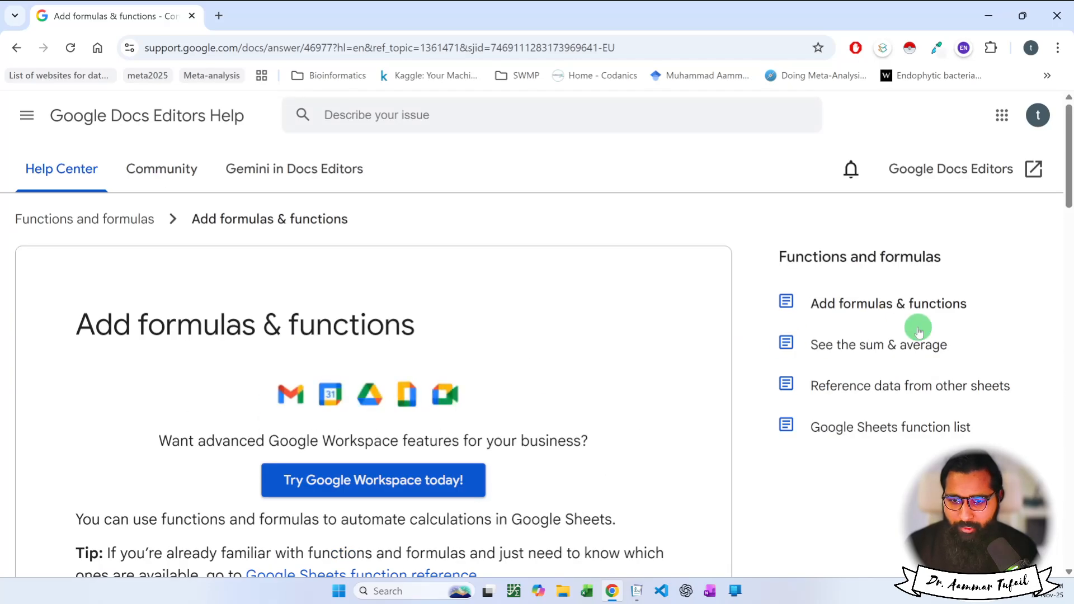
{"action": "scroll", "coordinate": [570, 365], "scroll_direction": "down", "scroll_amount": 5}
{"action": "scroll", "coordinate": [569, 363], "scroll_direction": "down", "scroll_amount": 12}
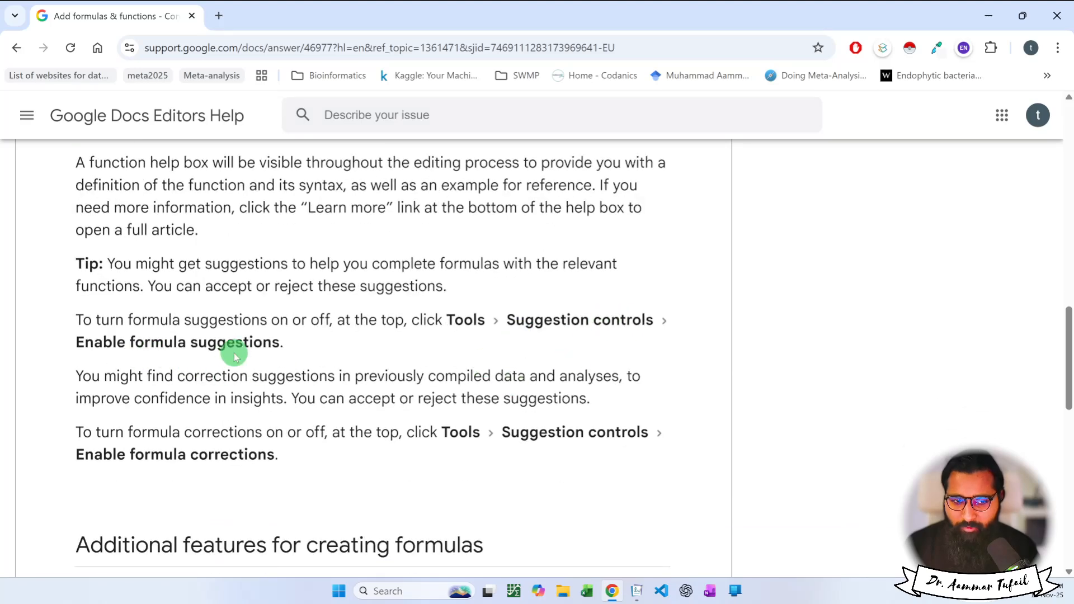
{"action": "scroll", "coordinate": [509, 469], "scroll_direction": "down", "scroll_amount": 4}
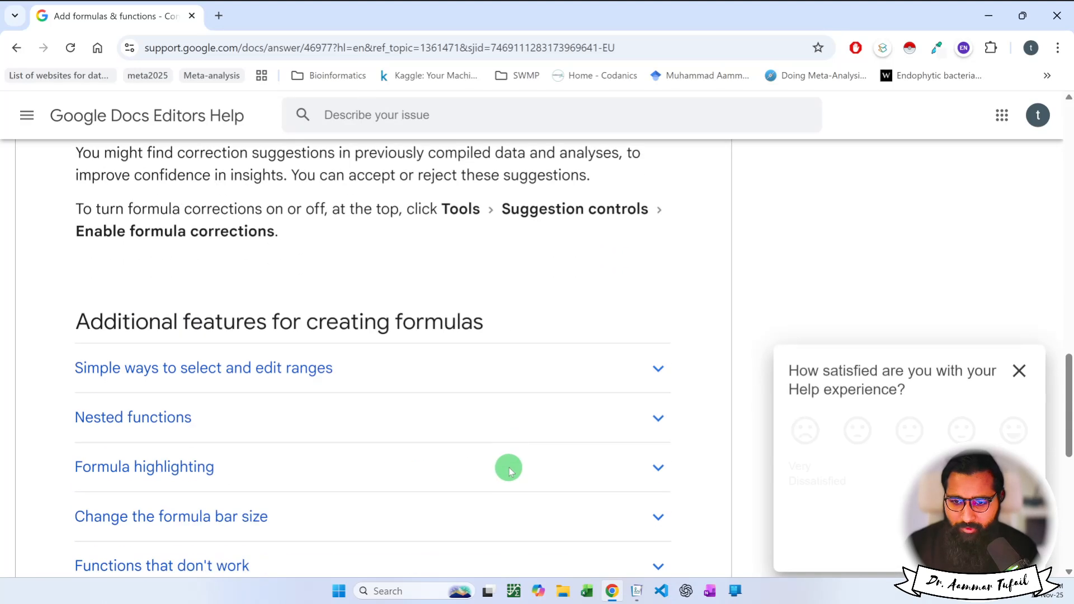
{"action": "left_click", "coordinate": [1020, 369]}
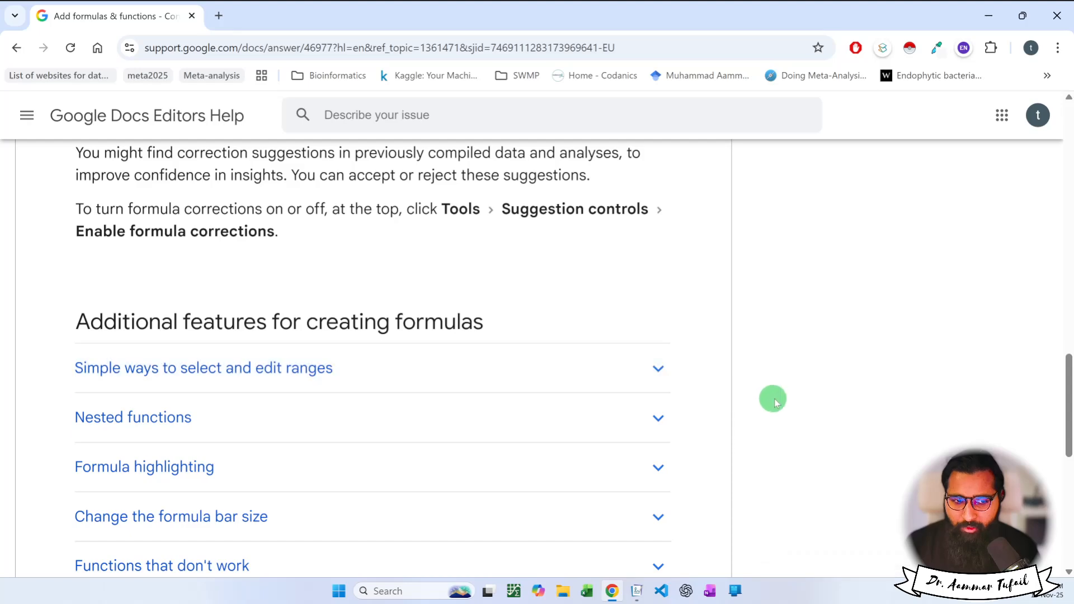
{"action": "key", "text": "Home"}
Go from the See the sum & average article to the Google Sheets function list.
{"action": "left_click", "coordinate": [873, 246]}
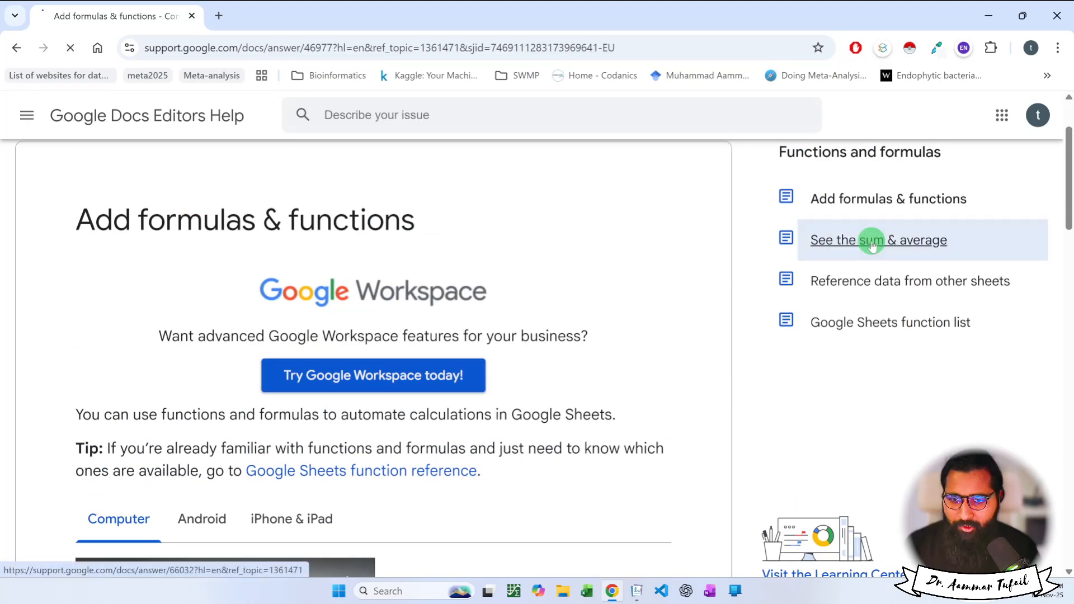
{"action": "scroll", "coordinate": [865, 347], "scroll_direction": "down", "scroll_amount": 3}
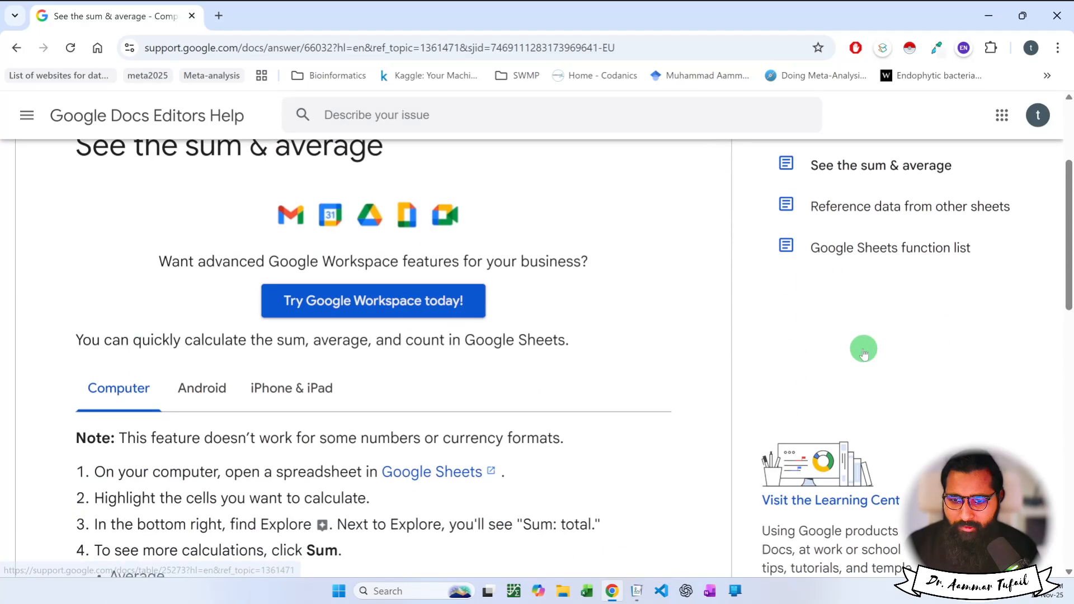
{"action": "left_click", "coordinate": [873, 250]}
{"action": "scroll", "coordinate": [631, 401], "scroll_direction": "down", "scroll_amount": 4}
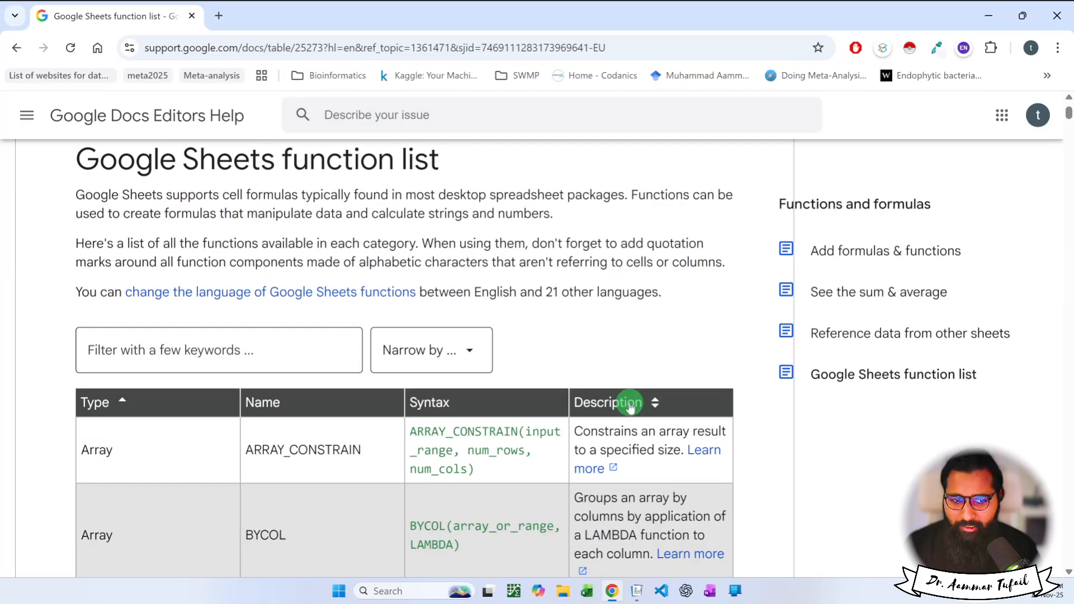
{"action": "scroll", "coordinate": [631, 406], "scroll_direction": "down", "scroll_amount": 3}
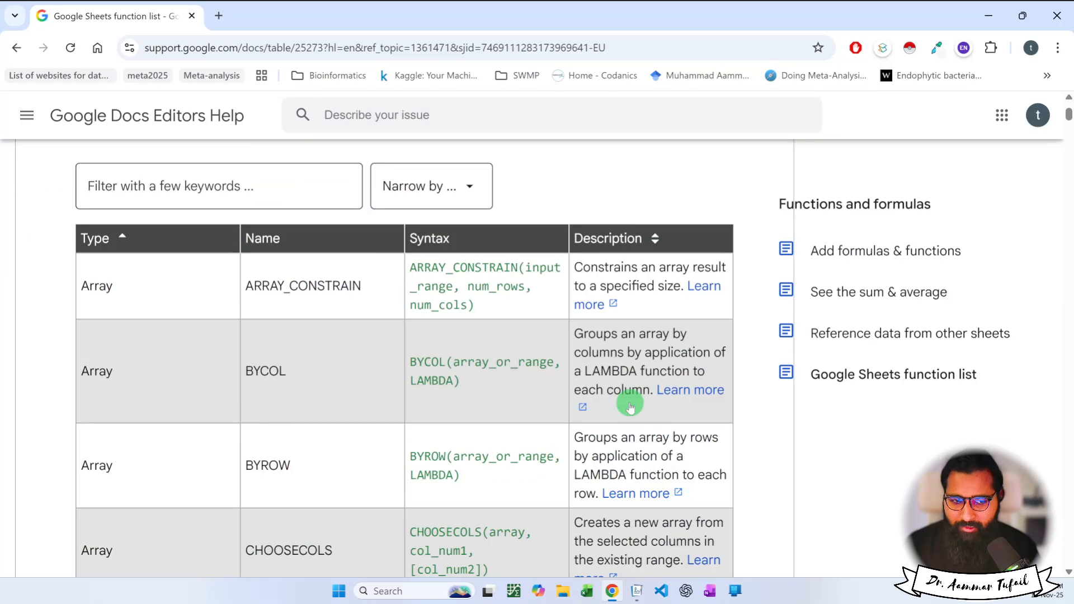
Reload the Google Sheets function list and scroll through it from the top.
{"action": "left_click", "coordinate": [869, 373]}
{"action": "scroll", "coordinate": [582, 418], "scroll_direction": "down", "scroll_amount": 6}
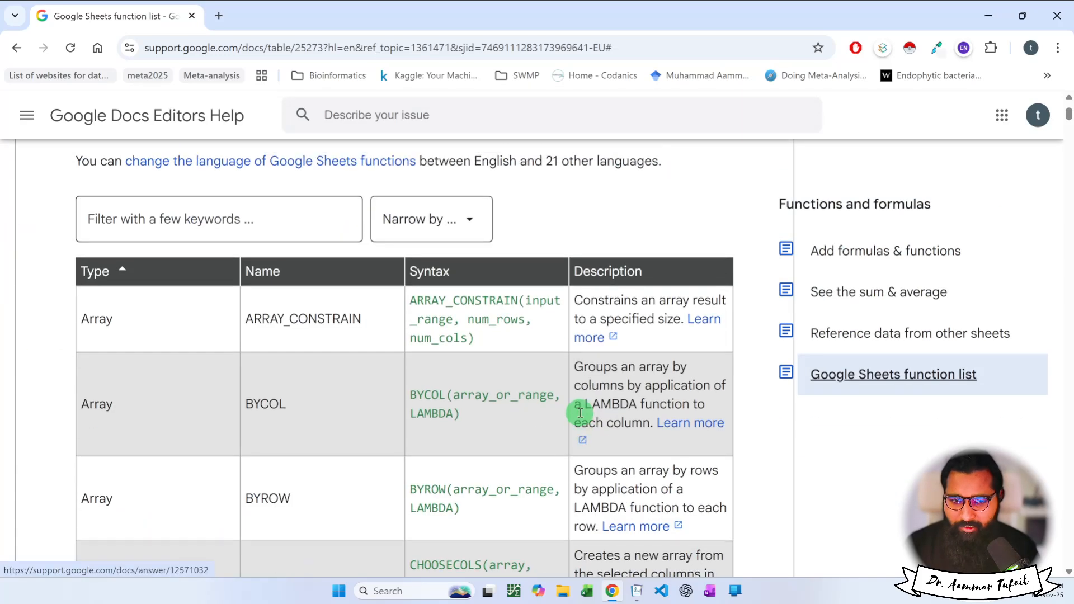
{"action": "scroll", "coordinate": [580, 414], "scroll_direction": "down", "scroll_amount": 7}
{"action": "scroll", "coordinate": [580, 414], "scroll_direction": "down", "scroll_amount": 20}
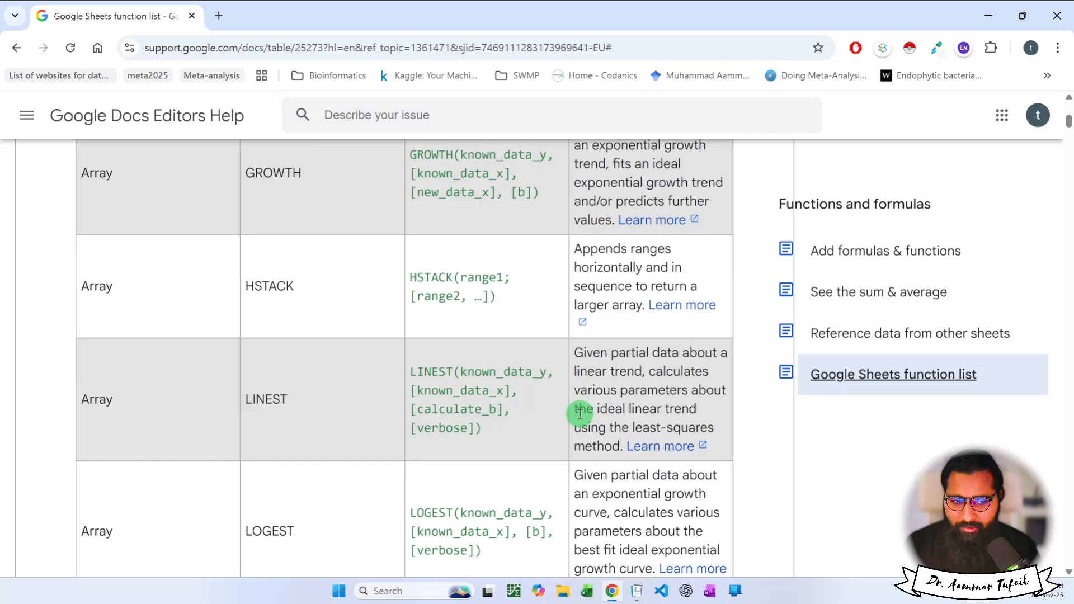
{"action": "scroll", "coordinate": [581, 414], "scroll_direction": "down", "scroll_amount": 20}
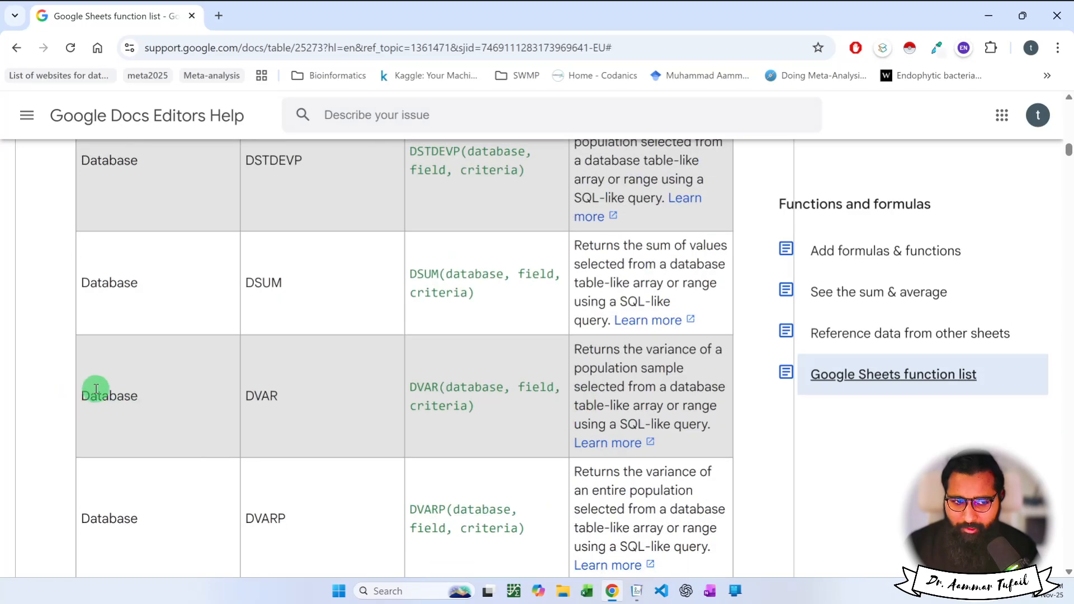
{"action": "scroll", "coordinate": [96, 389], "scroll_direction": "down", "scroll_amount": 20}
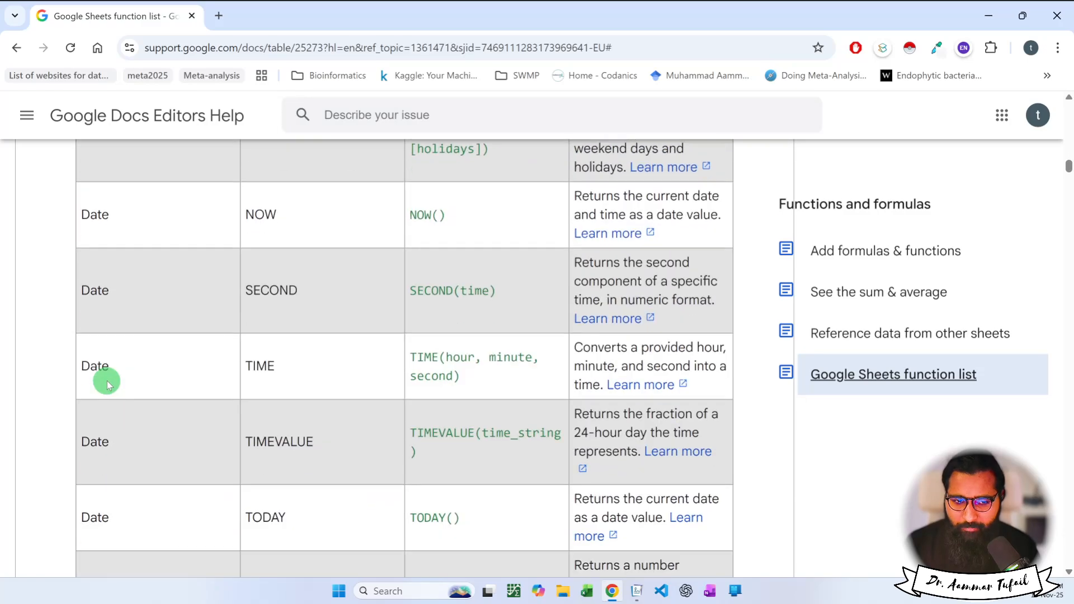
{"action": "scroll", "coordinate": [108, 384], "scroll_direction": "down", "scroll_amount": 20}
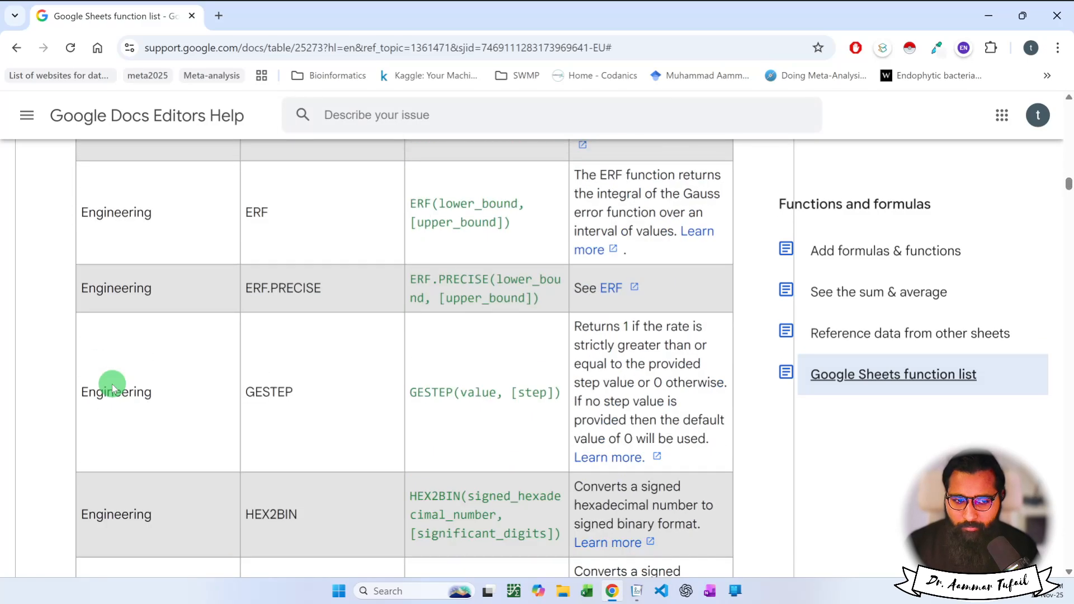
{"action": "scroll", "coordinate": [112, 384], "scroll_direction": "down", "scroll_amount": 20}
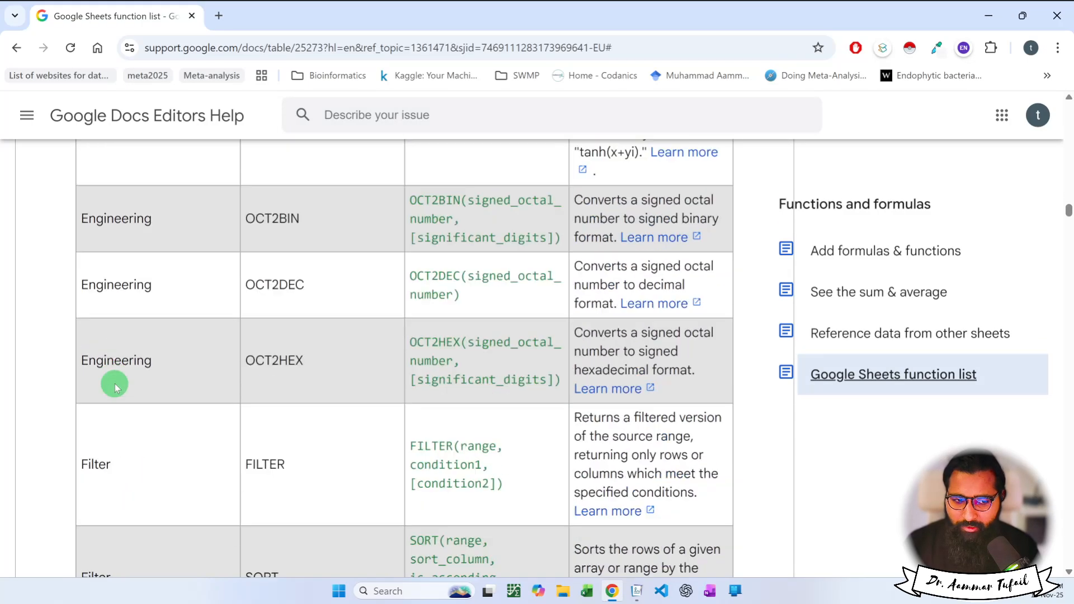
{"action": "scroll", "coordinate": [116, 384], "scroll_direction": "down", "scroll_amount": 20}
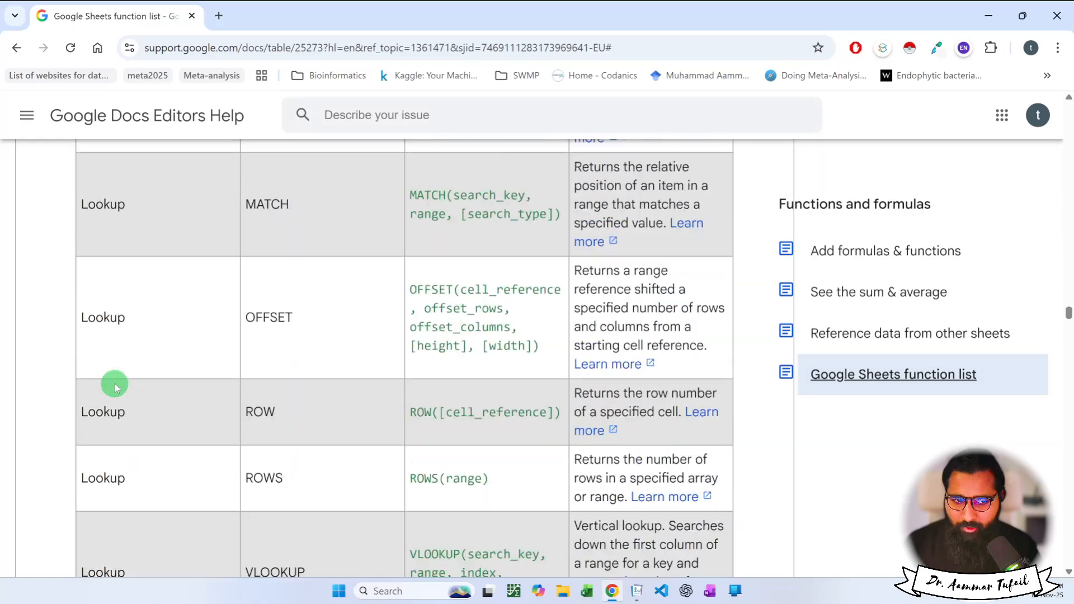
{"action": "scroll", "coordinate": [115, 385], "scroll_direction": "down", "scroll_amount": 20}
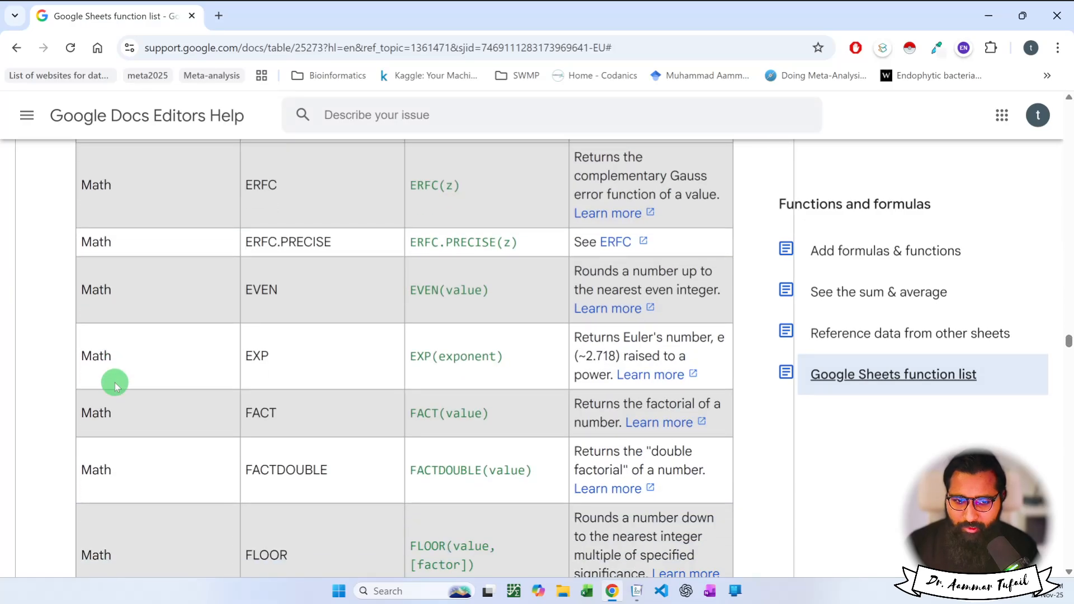
{"action": "scroll", "coordinate": [115, 383], "scroll_direction": "down", "scroll_amount": 20}
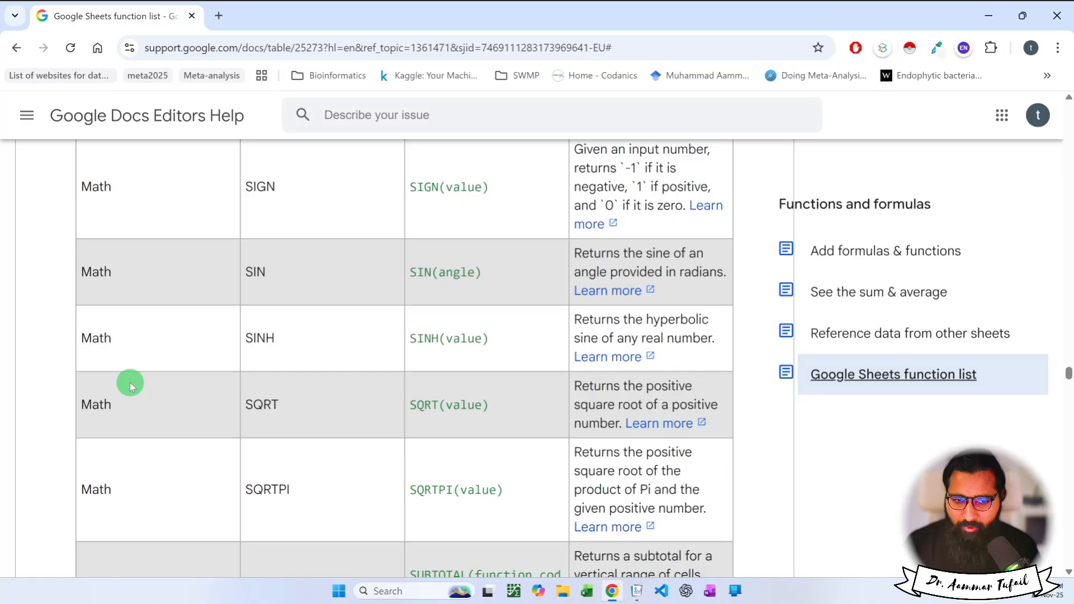
{"action": "scroll", "coordinate": [130, 383], "scroll_direction": "down", "scroll_amount": 20}
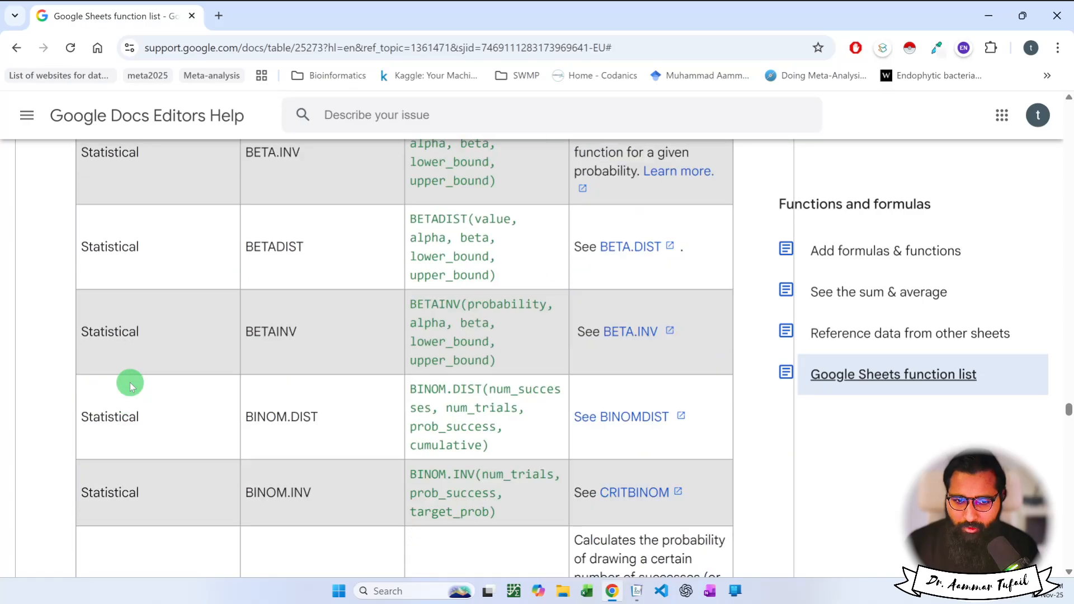
{"action": "scroll", "coordinate": [130, 384], "scroll_direction": "down", "scroll_amount": 20}
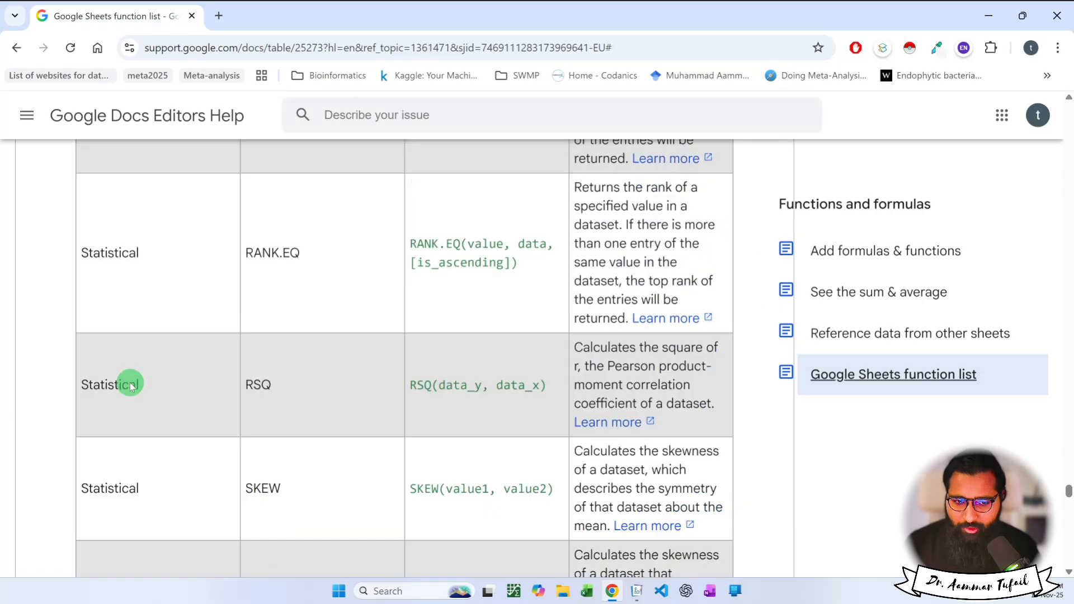
{"action": "scroll", "coordinate": [130, 385], "scroll_direction": "down", "scroll_amount": 20}
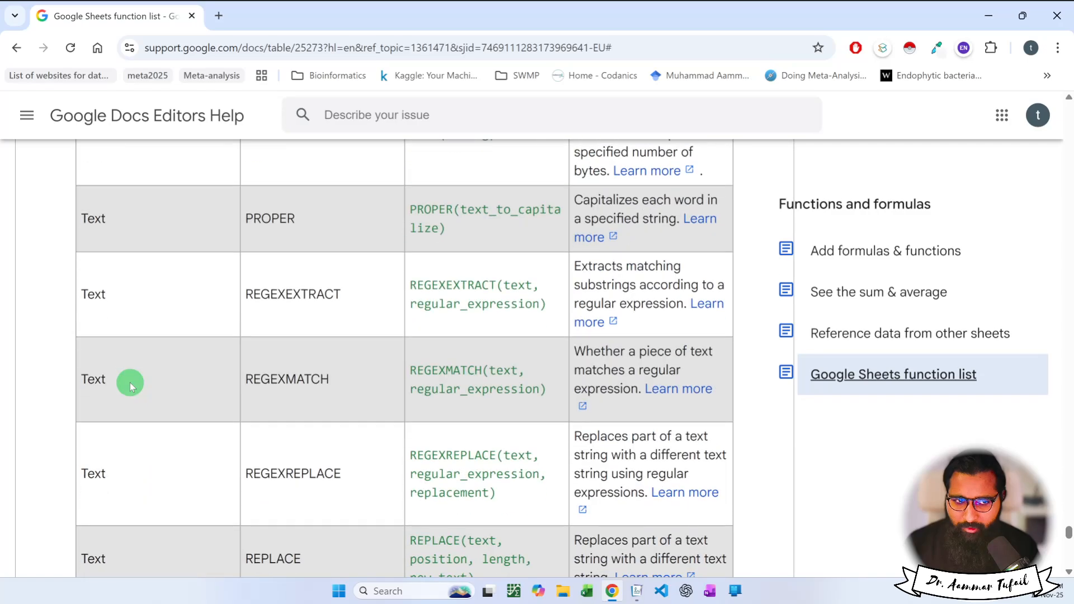
{"action": "scroll", "coordinate": [130, 382], "scroll_direction": "down", "scroll_amount": 6}
{"action": "scroll", "coordinate": [445, 414], "scroll_direction": "down", "scroll_amount": 8}
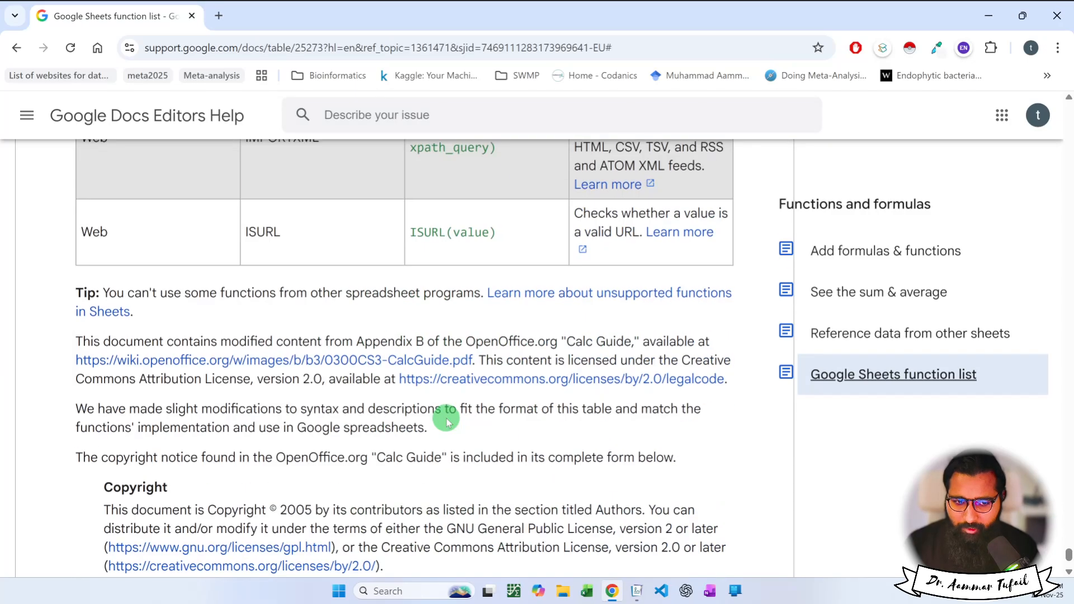
{"action": "scroll", "coordinate": [635, 341], "scroll_direction": "up", "scroll_amount": 1}
{"action": "scroll", "coordinate": [684, 315], "scroll_direction": "up", "scroll_amount": 20}
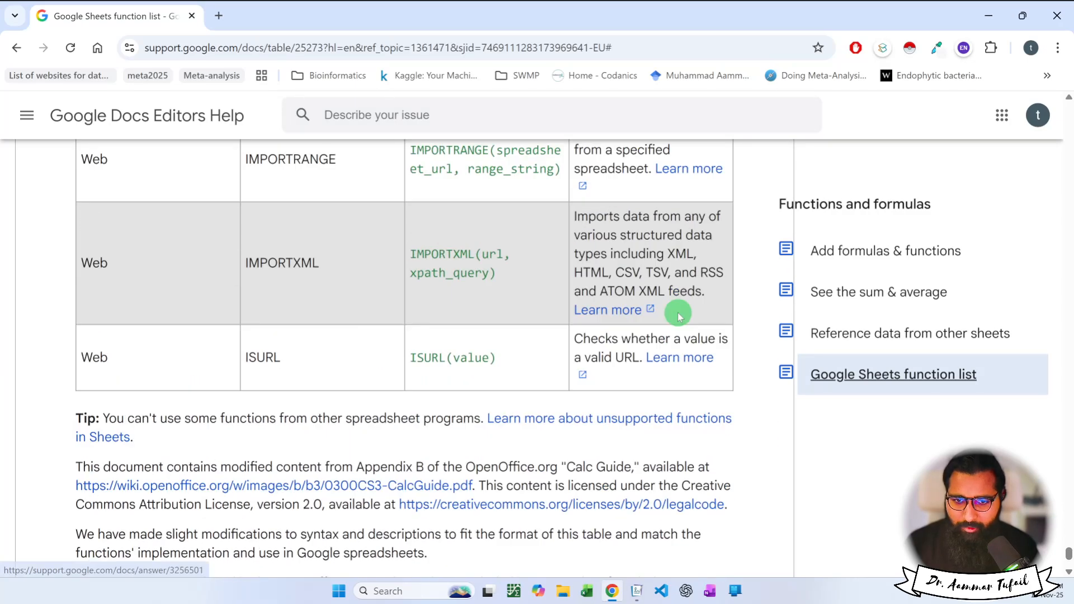
{"action": "scroll", "coordinate": [624, 430], "scroll_direction": "up", "scroll_amount": 20}
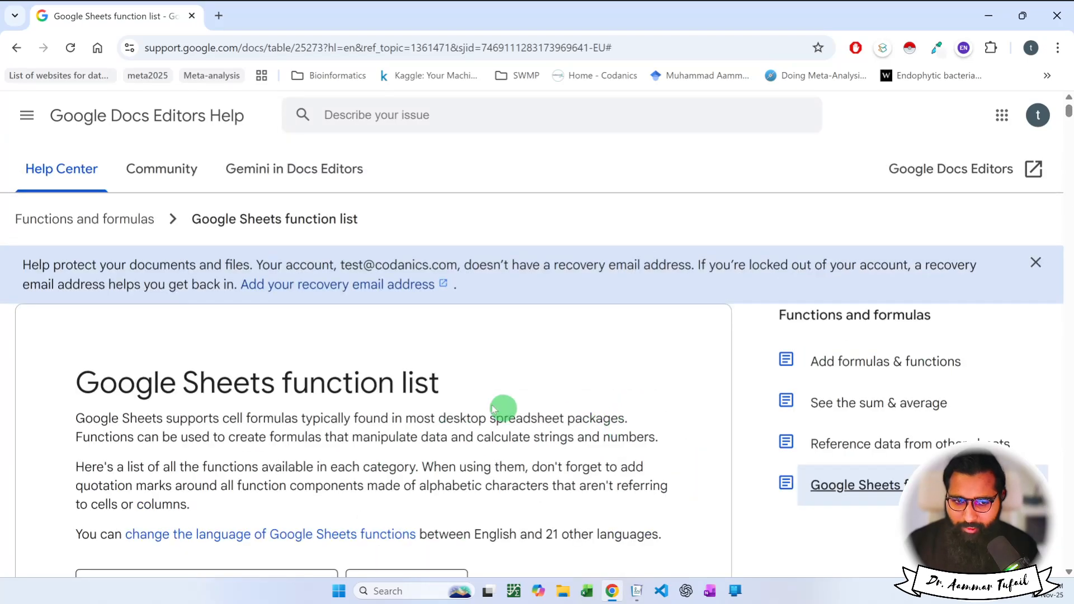
{"action": "scroll", "coordinate": [503, 407], "scroll_direction": "down", "scroll_amount": 5}
Filter the function table by 'sum' and review the matching rows.
{"action": "left_click", "coordinate": [201, 268]}
{"action": "type", "text": "s"}
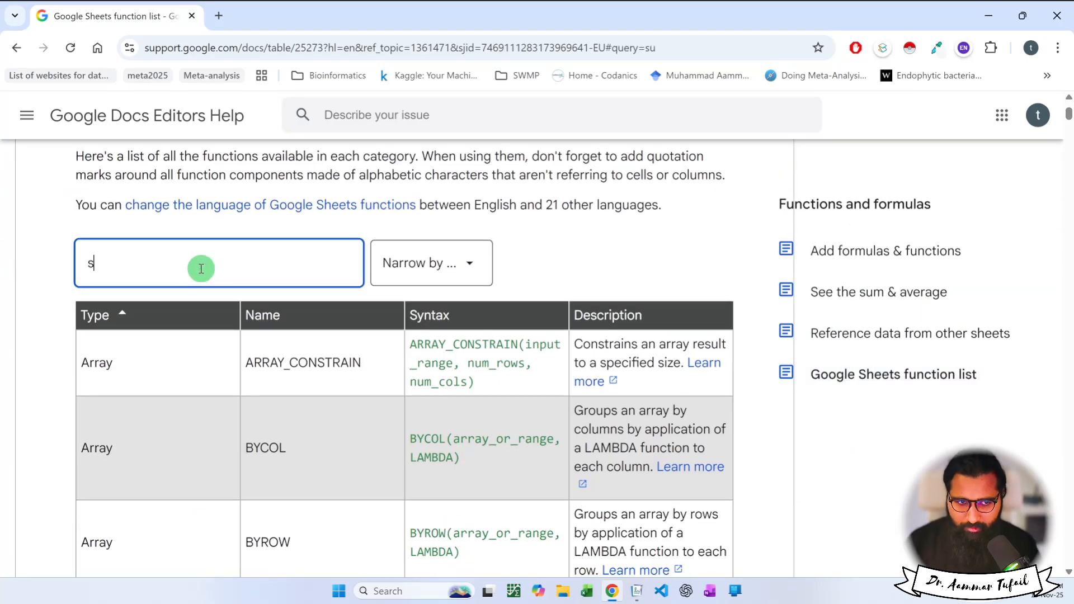
{"action": "type", "text": "um"}
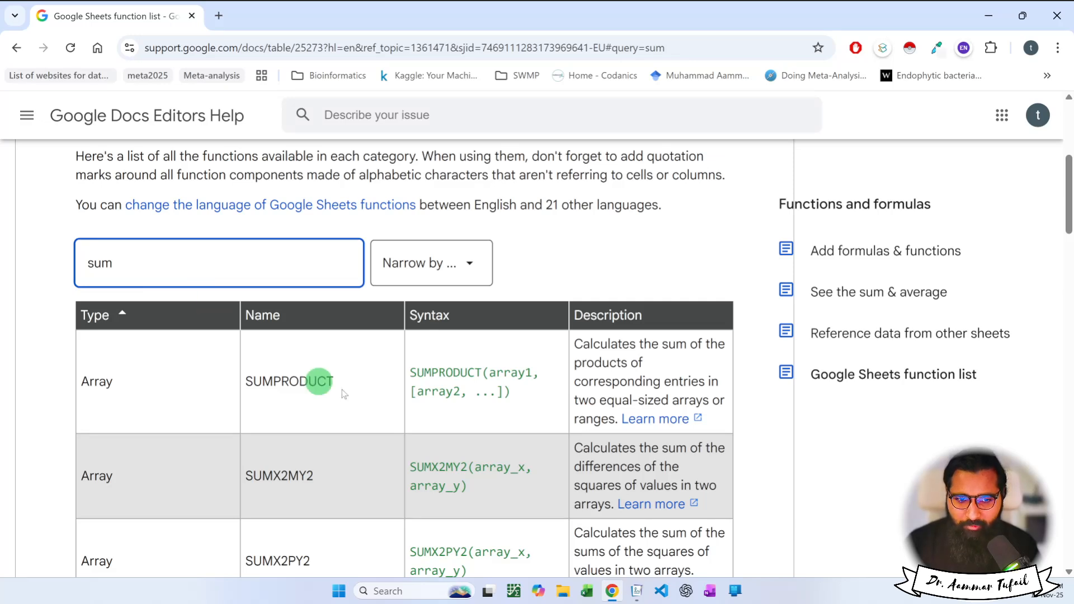
{"action": "scroll", "coordinate": [450, 428], "scroll_direction": "down", "scroll_amount": 2}
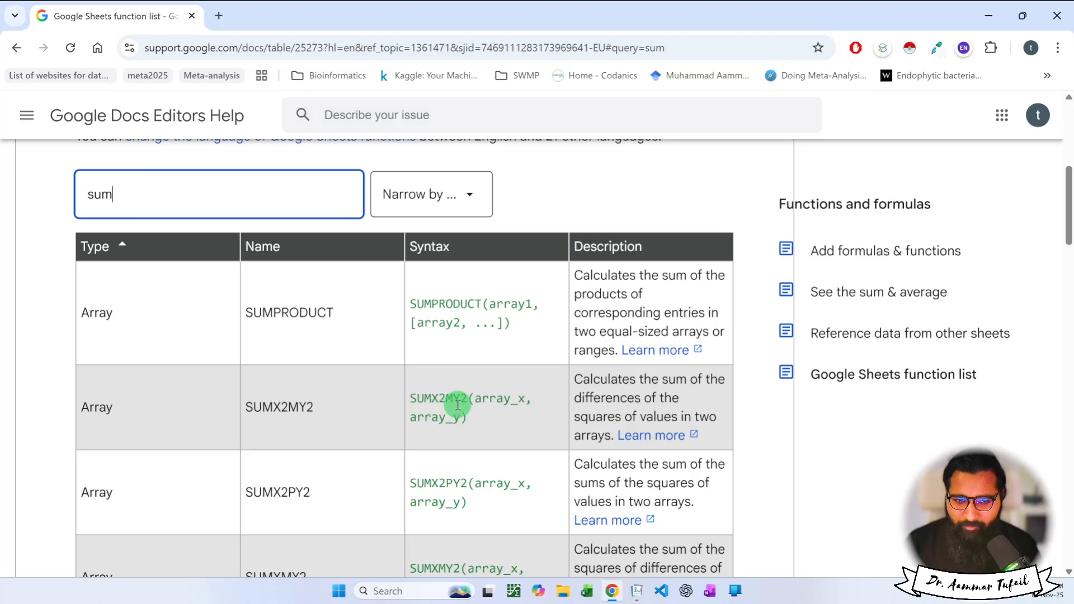
{"action": "scroll", "coordinate": [458, 404], "scroll_direction": "down", "scroll_amount": 6}
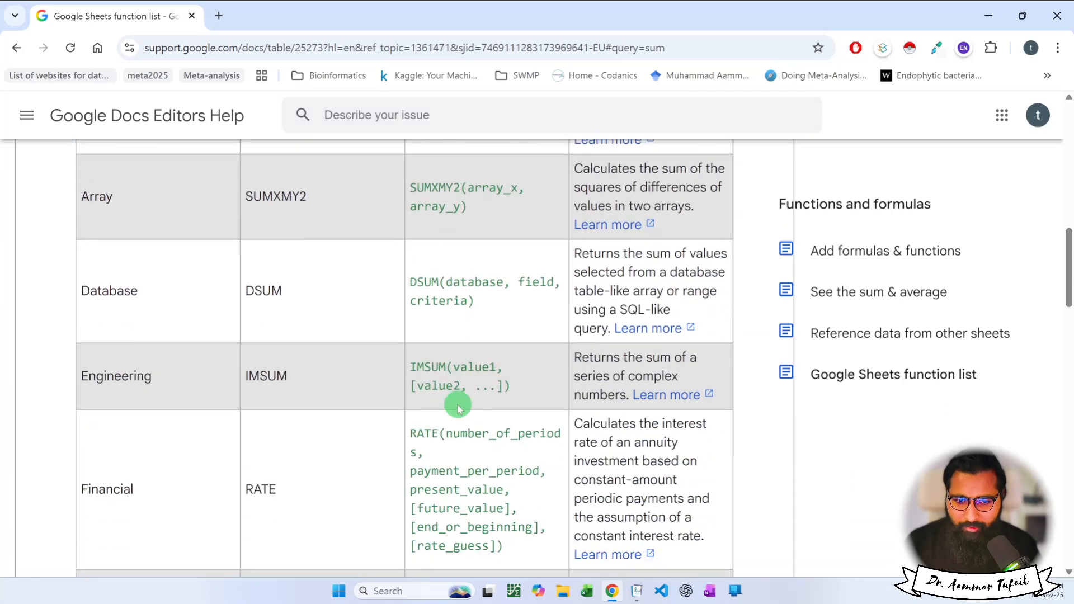
{"action": "scroll", "coordinate": [458, 407], "scroll_direction": "down", "scroll_amount": 10}
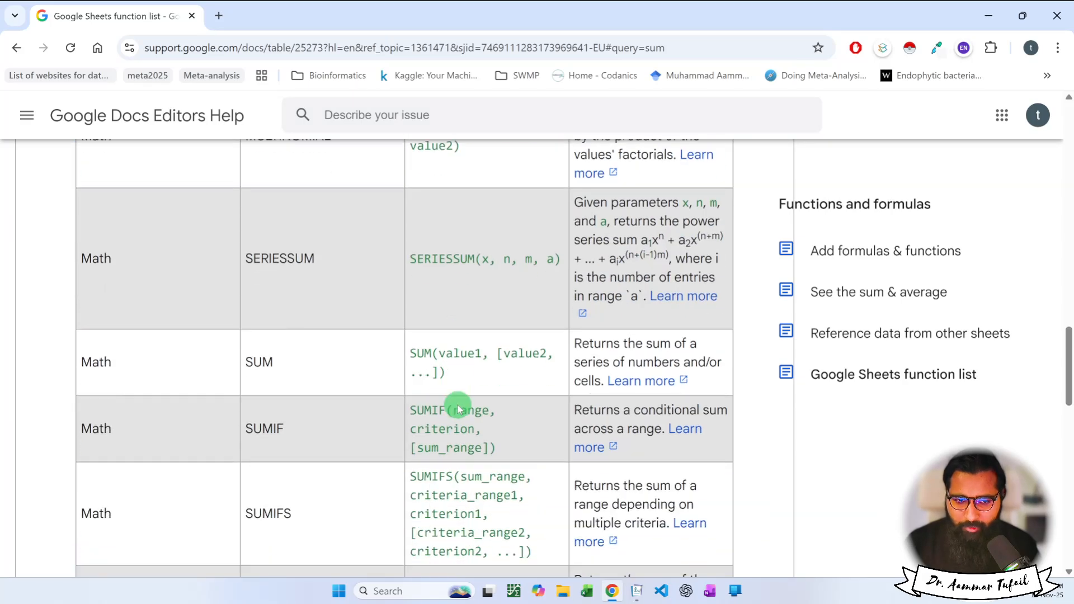
{"action": "scroll", "coordinate": [458, 408], "scroll_direction": "down", "scroll_amount": 12}
{"action": "scroll", "coordinate": [457, 405], "scroll_direction": "up", "scroll_amount": 16}
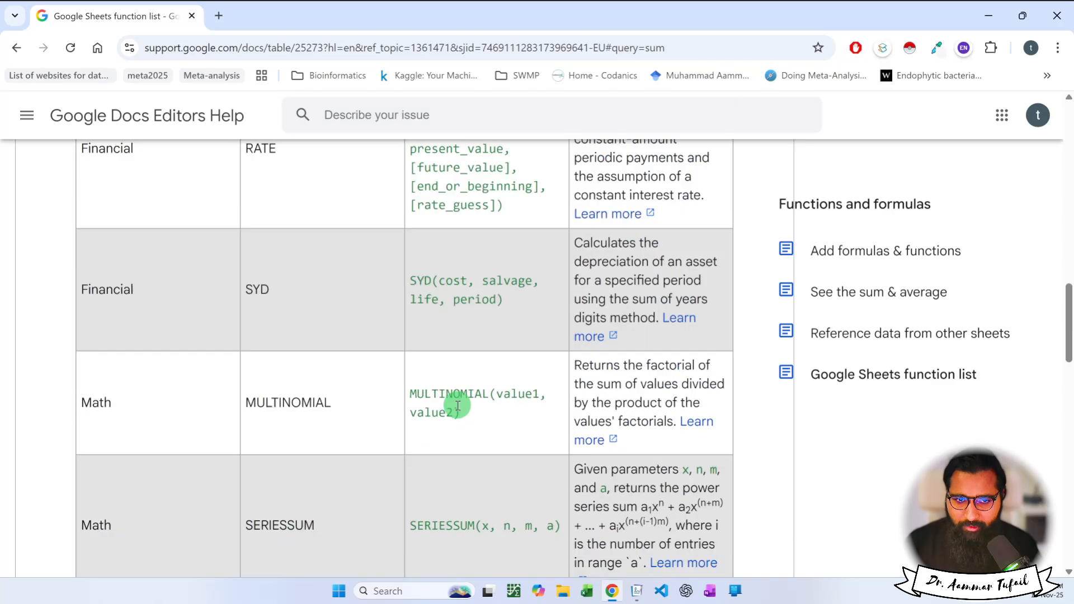
{"action": "scroll", "coordinate": [442, 406], "scroll_direction": "up", "scroll_amount": 15}
{"action": "scroll", "coordinate": [313, 425], "scroll_direction": "down", "scroll_amount": 3}
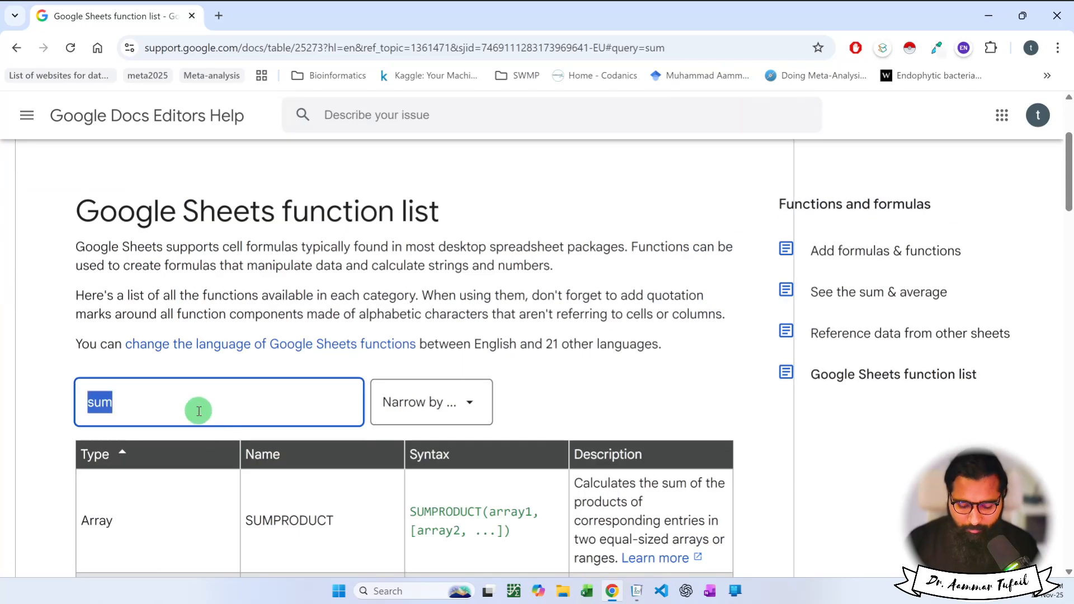
Change the filter to 'mean' and review functions like AVEDEV, GAUSS, NORMDIST and NORMINV.
{"action": "type", "text": "mean"}
{"action": "scroll", "coordinate": [213, 405], "scroll_direction": "down", "scroll_amount": 5}
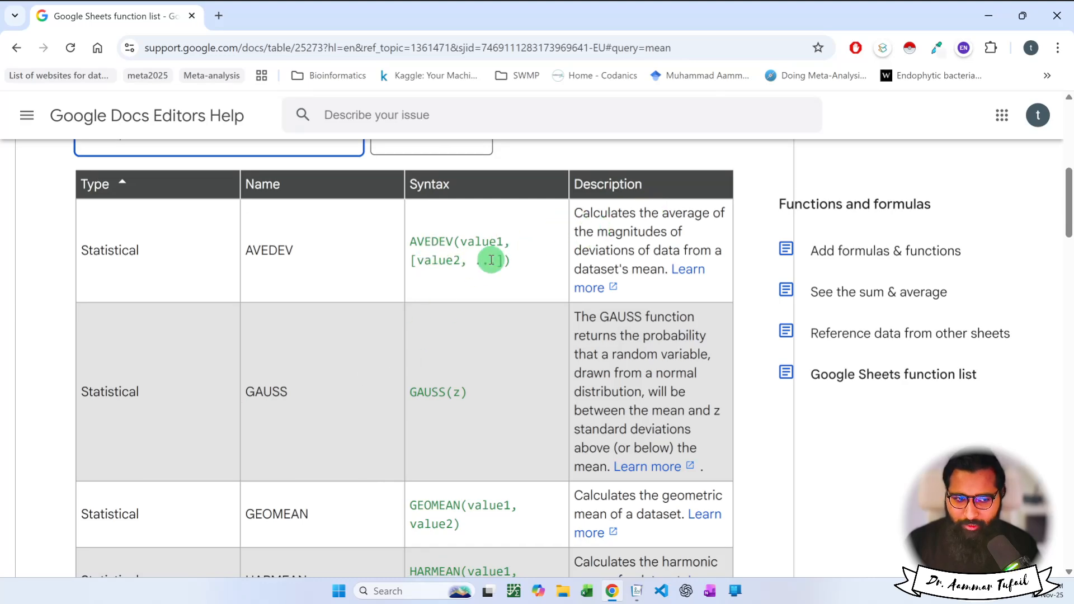
{"action": "scroll", "coordinate": [491, 261], "scroll_direction": "down", "scroll_amount": 2}
{"action": "scroll", "coordinate": [481, 336], "scroll_direction": "down", "scroll_amount": 8}
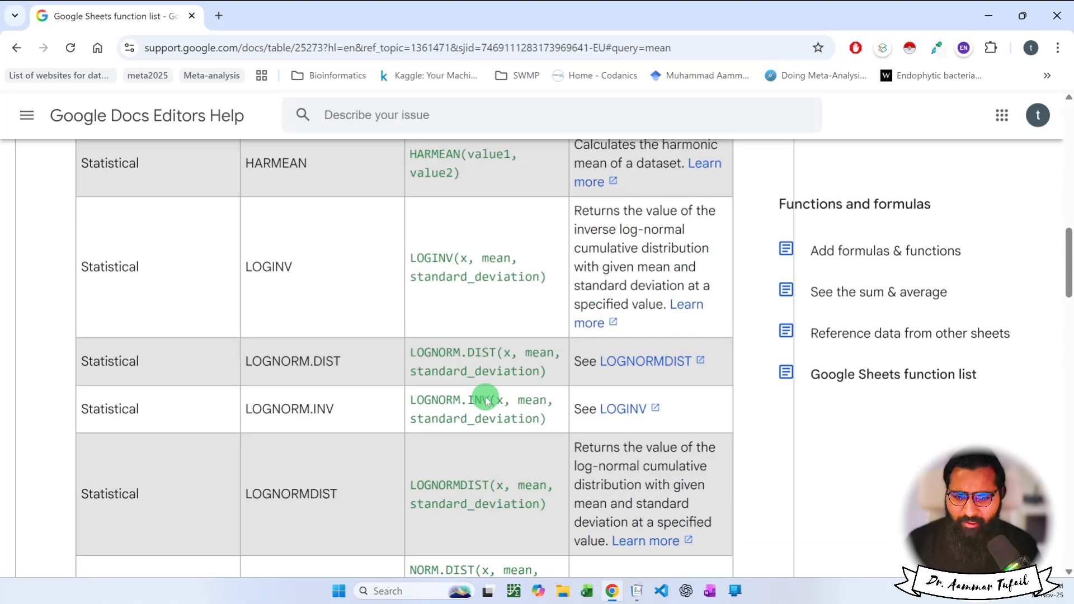
{"action": "scroll", "coordinate": [481, 391], "scroll_direction": "down", "scroll_amount": 5}
{"action": "scroll", "coordinate": [391, 192], "scroll_direction": "down", "scroll_amount": 3}
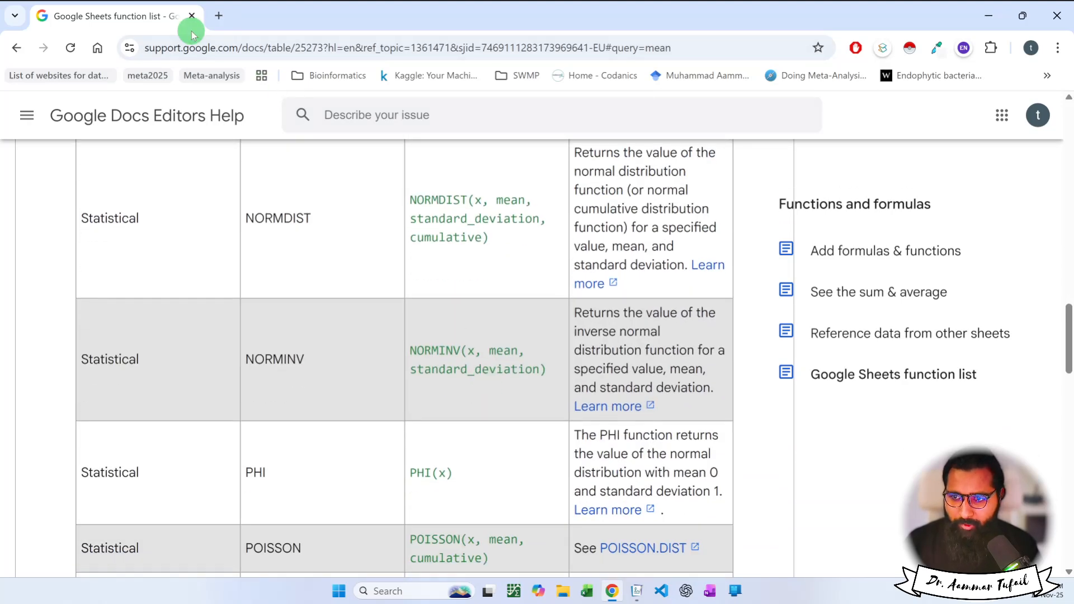
{"action": "left_click", "coordinate": [99, 47]}
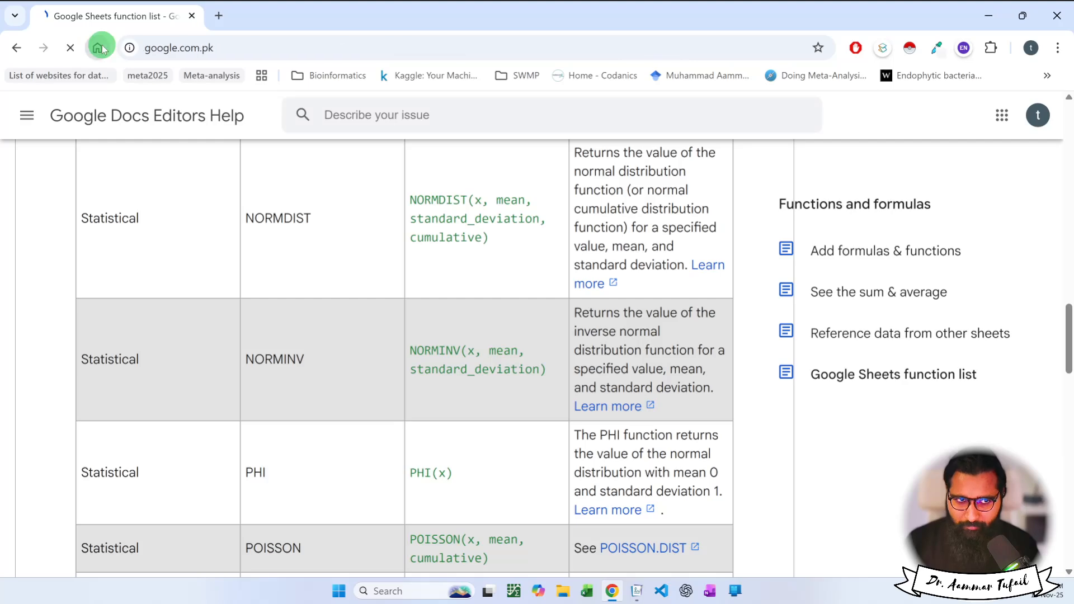
Open the 'formulae and coding' spreadsheet in a new tab through the Google apps launcher.
{"action": "key", "text": "alt+Left"}
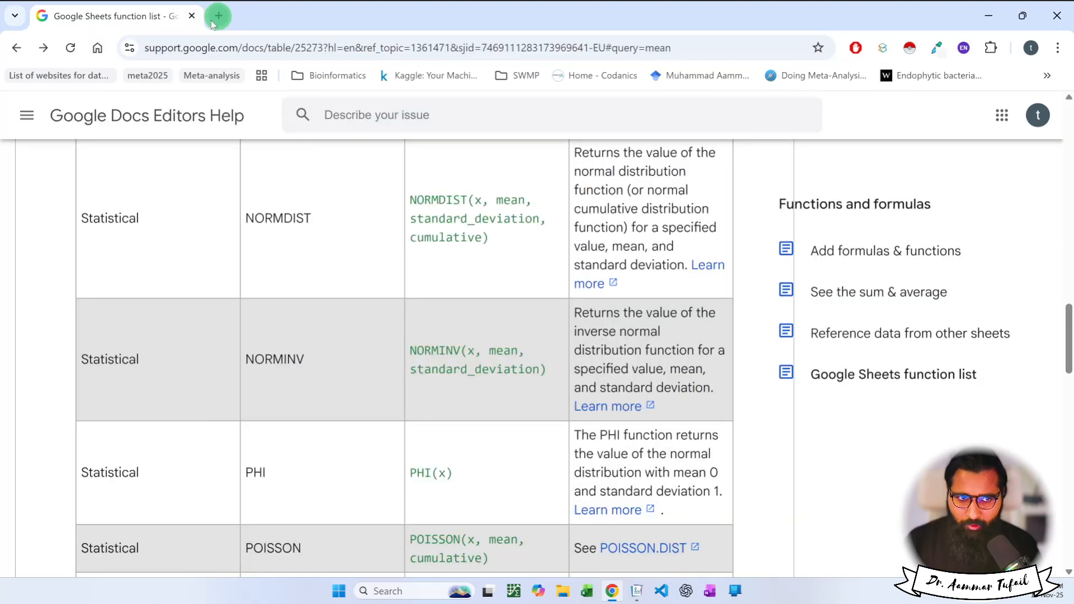
{"action": "left_click", "coordinate": [218, 17]}
{"action": "left_click", "coordinate": [97, 49]}
{"action": "left_click", "coordinate": [1016, 112]}
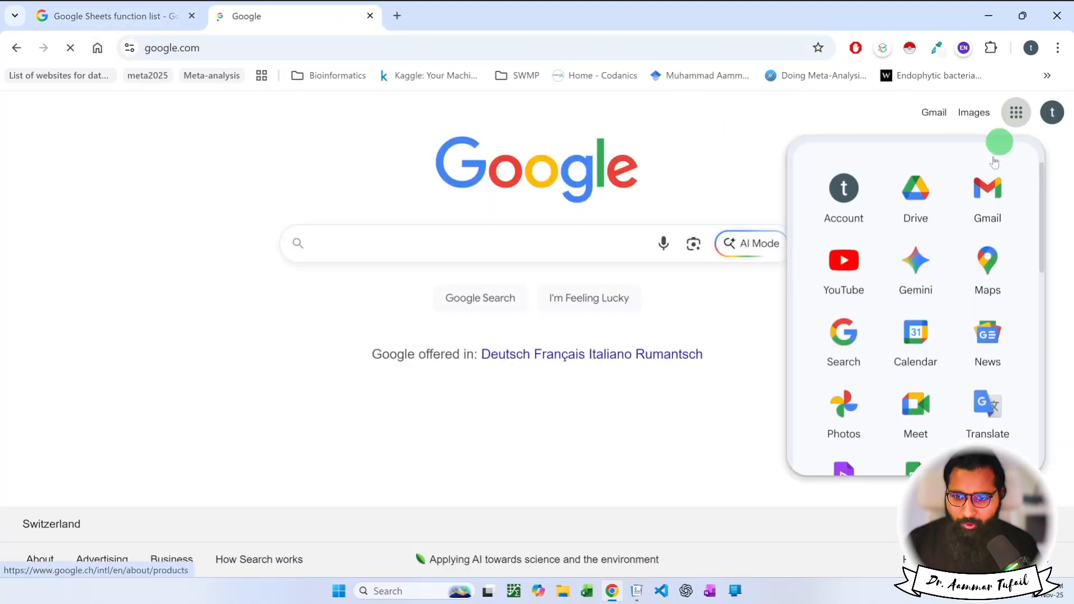
{"action": "scroll", "coordinate": [916, 346], "scroll_direction": "down", "scroll_amount": 2}
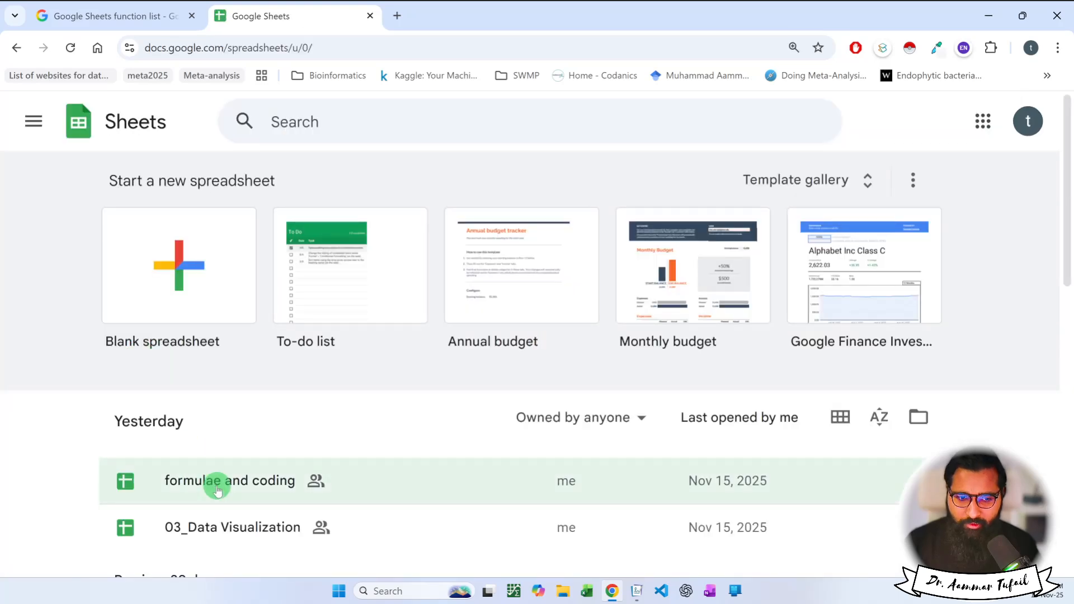
{"action": "left_click", "coordinate": [229, 487]}
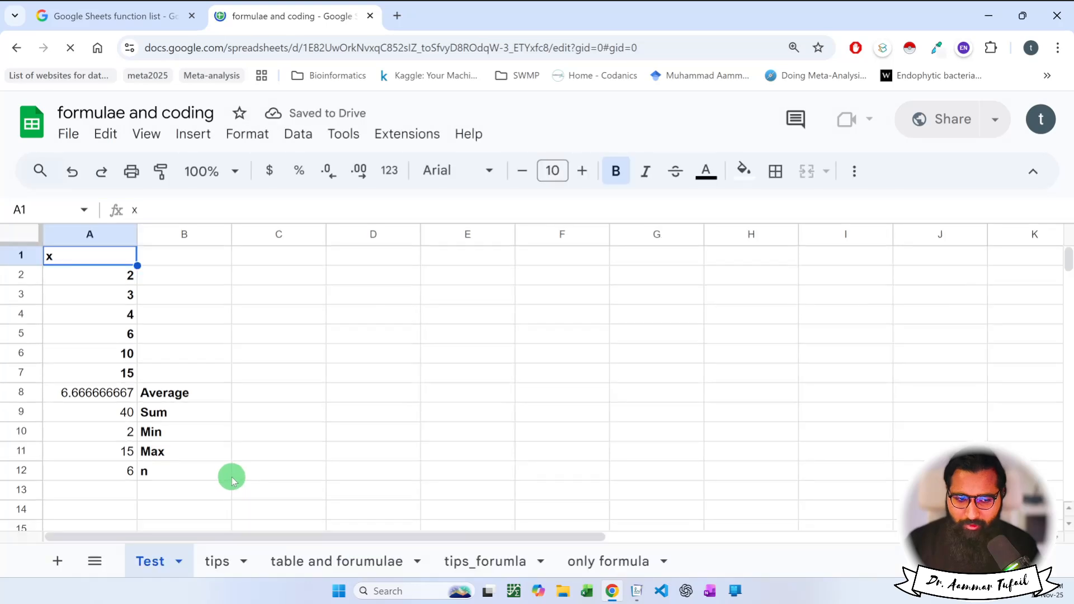
Add a new sheet and rename Sheet6 to 'functions'.
{"action": "left_click", "coordinate": [643, 560]}
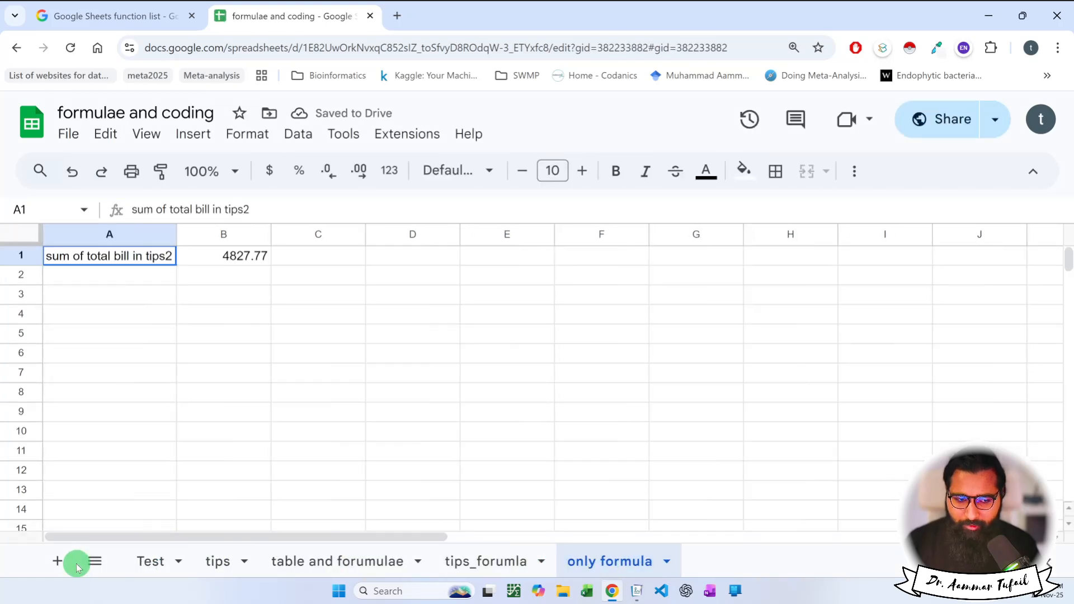
{"action": "left_click", "coordinate": [58, 562]}
{"action": "double_click", "coordinate": [712, 563]}
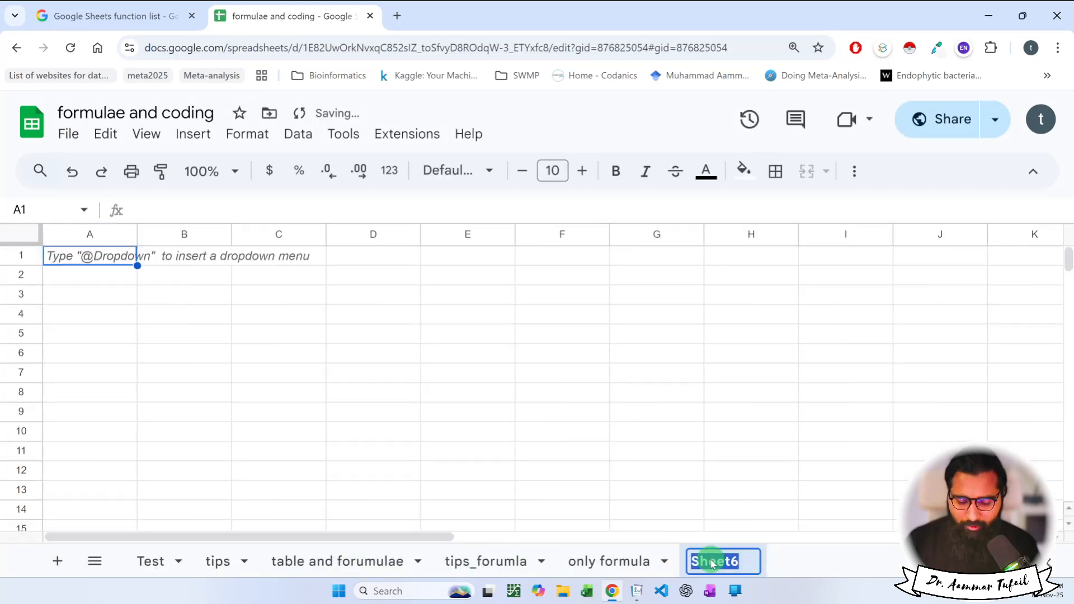
{"action": "type", "text": "functions"}
{"action": "key", "text": "Return"}
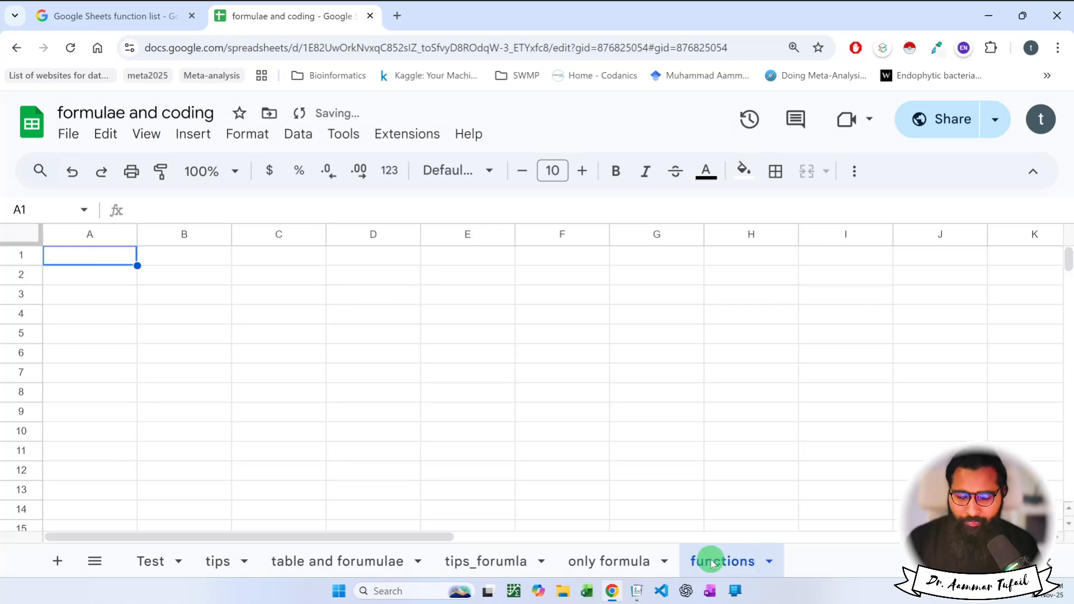
Select cells on the new sheet and zoom the page in for easier reading.
{"action": "left_click", "coordinate": [71, 255]}
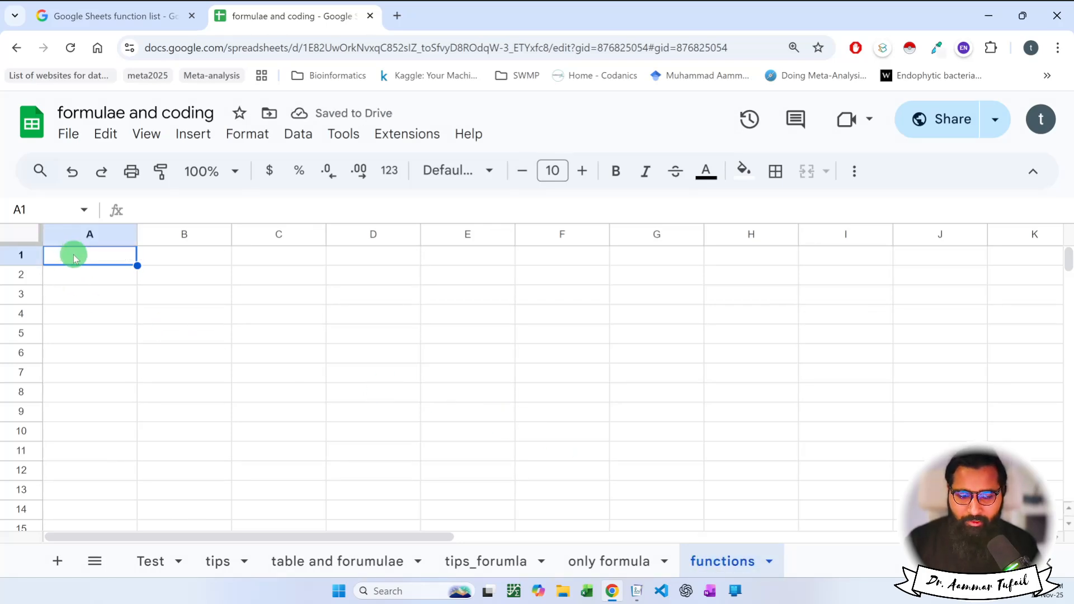
{"action": "left_click", "coordinate": [688, 588]}
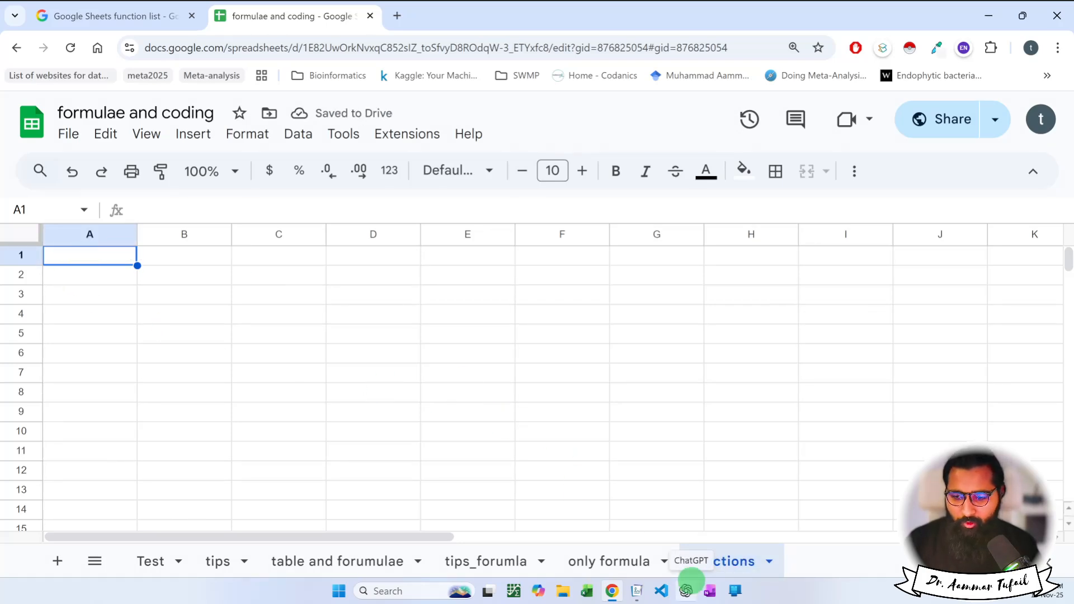
{"action": "left_click", "coordinate": [165, 292]}
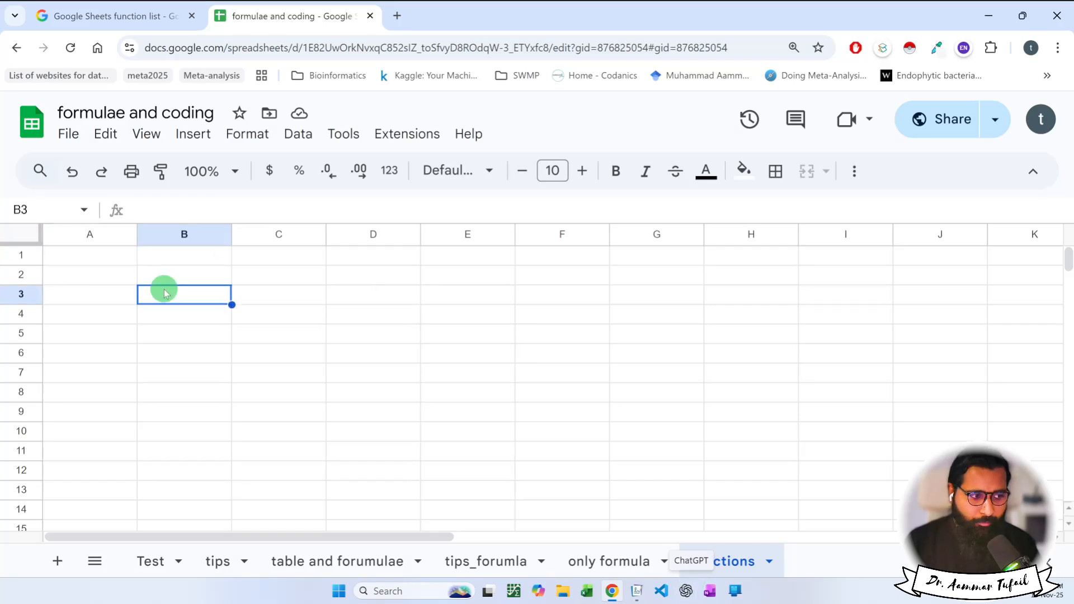
{"action": "key", "text": "ctrl+plus"}
{"action": "key", "text": "ctrl+plus"}
{"action": "key", "text": "ctrl+plus"}
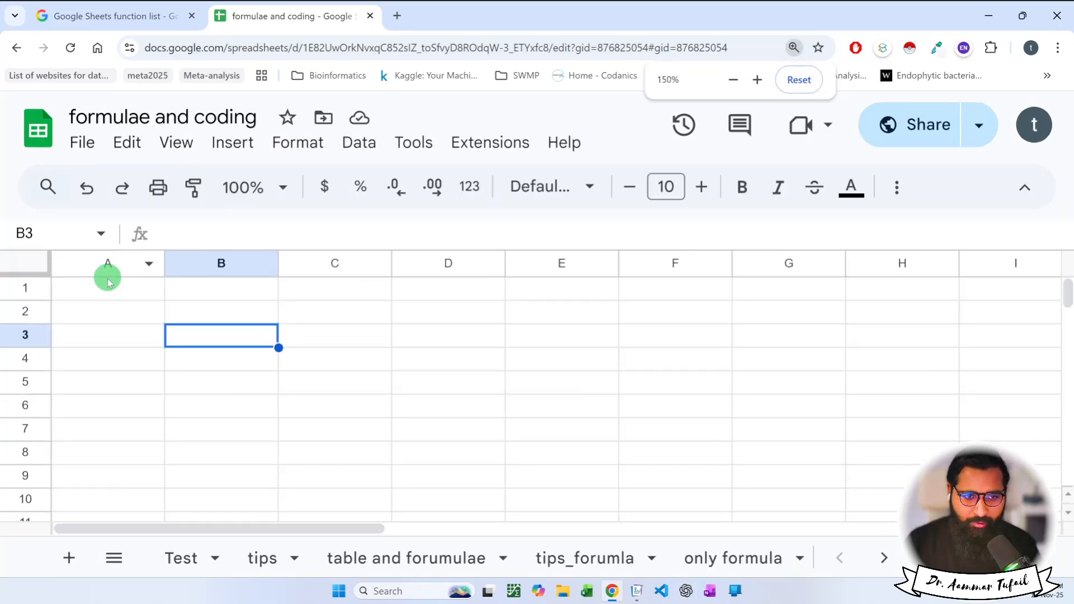
Enter the Age header in A1 and ages 12, 15, 17, 12 in A2:A5.
{"action": "left_click", "coordinate": [102, 291]}
{"action": "type", "text": "Age"}
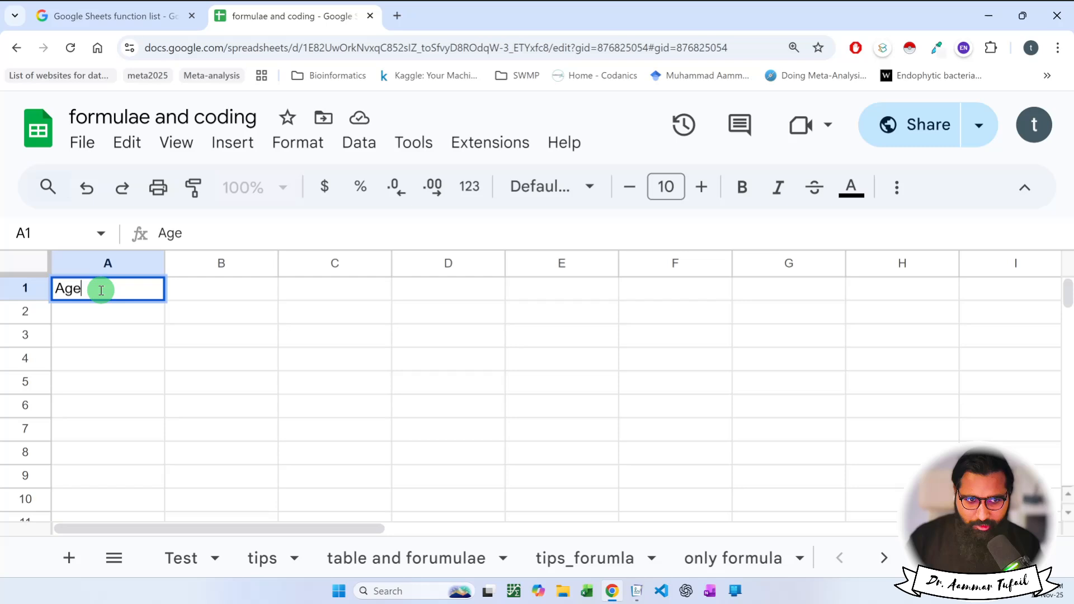
{"action": "key", "text": "Return"}
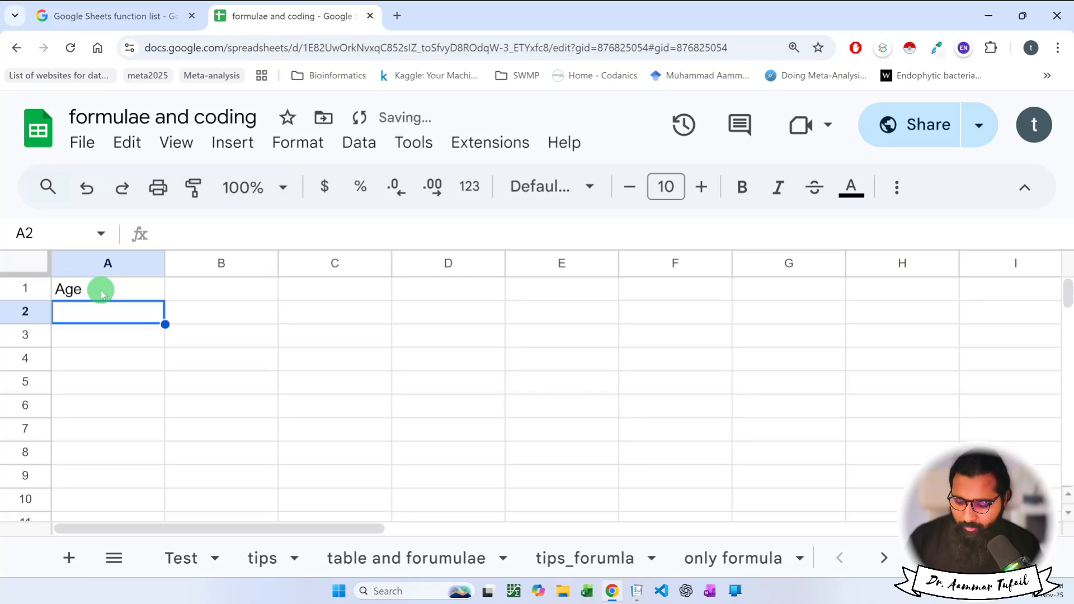
{"action": "type", "text": "12"}
{"action": "key", "text": "Return"}
{"action": "type", "text": "15"}
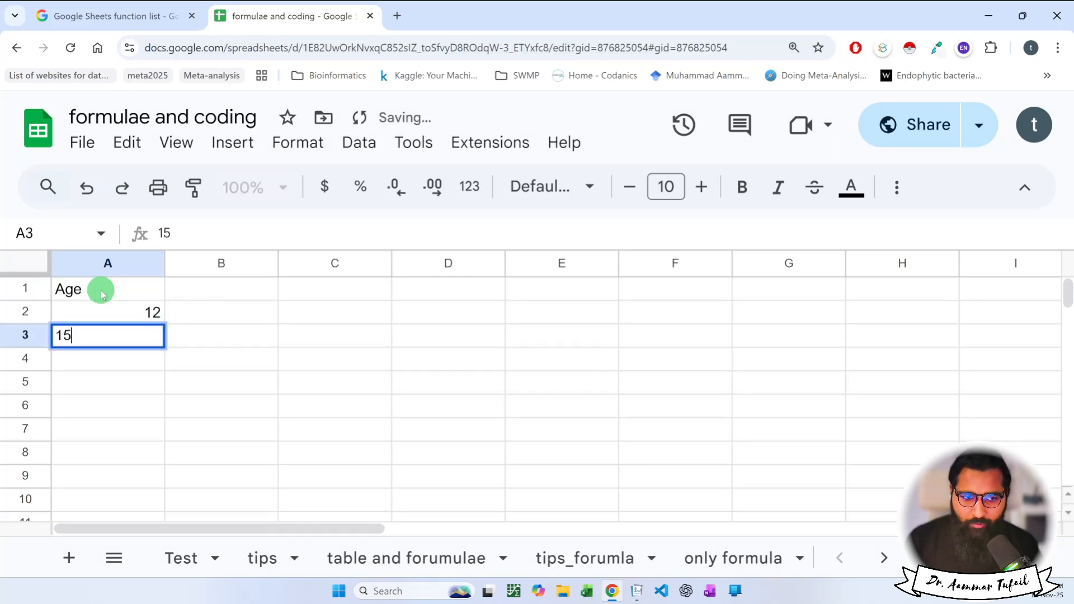
{"action": "key", "text": "Return"}
{"action": "type", "text": "17"}
{"action": "key", "text": "Return"}
{"action": "type", "text": "12"}
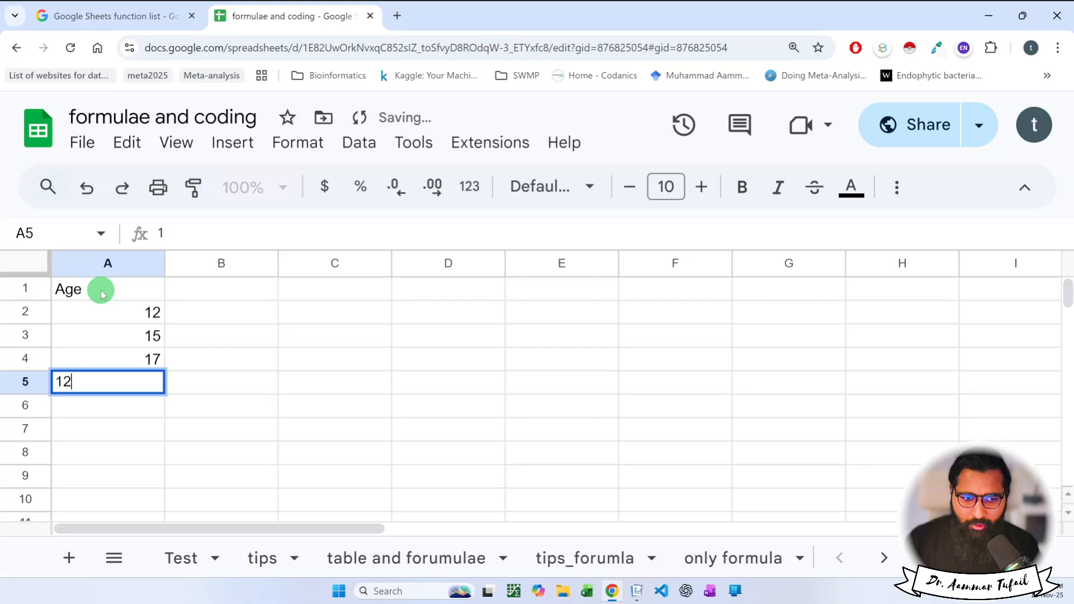
{"action": "key", "text": "Return"}
Enter ages 13, 10, 8, 11 in A6:A9, correcting A6 along the way.
{"action": "type", "text": "1"}
{"action": "key", "text": "Return"}
{"action": "key", "text": "Up"}
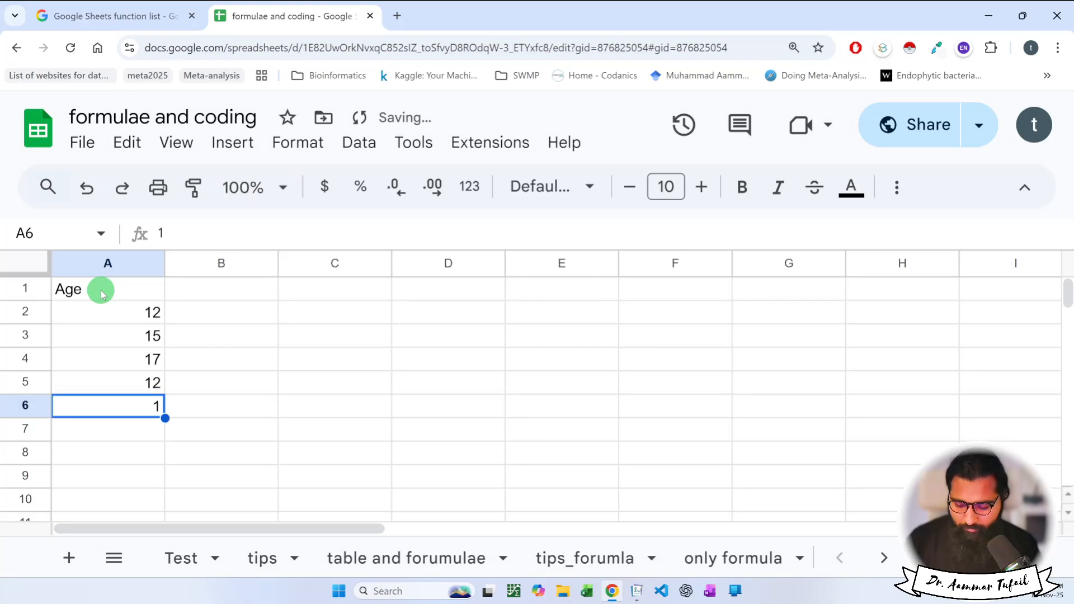
{"action": "type", "text": "13"}
{"action": "key", "text": "Return"}
{"action": "type", "text": "10"}
{"action": "key", "text": "Return"}
{"action": "type", "text": "8"}
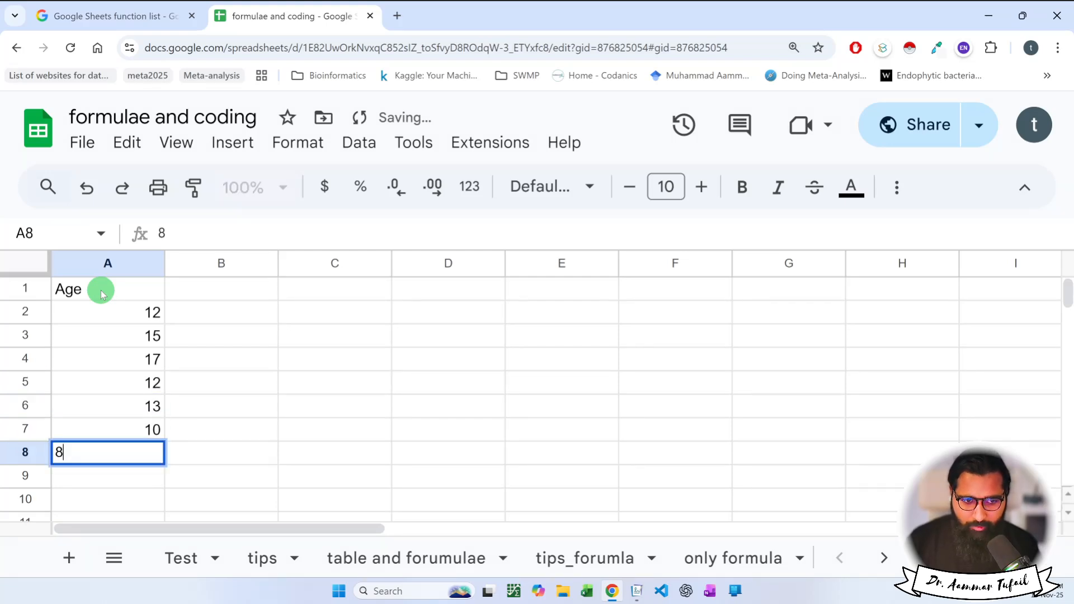
{"action": "key", "text": "Return"}
{"action": "type", "text": "1"}
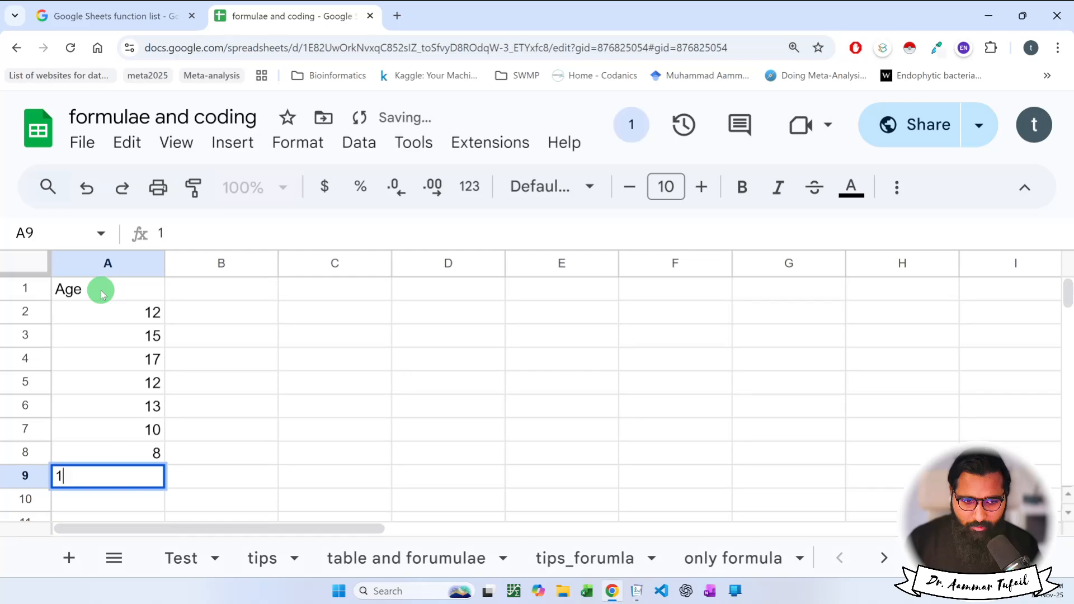
{"action": "type", "text": "1"}
{"action": "key", "text": "Return"}
{"action": "type", "text": "9"}
{"action": "key", "text": "Return"}
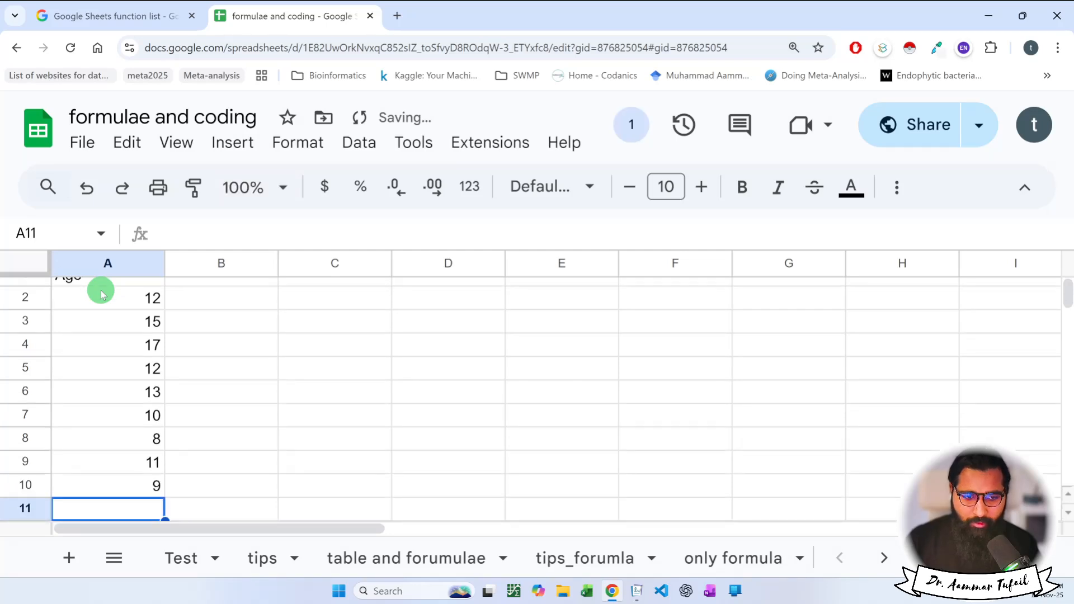
Delete the stray 9 from A10 and make the Age header bold.
{"action": "scroll", "coordinate": [100, 293], "scroll_direction": "up", "scroll_amount": 1}
{"action": "left_click", "coordinate": [155, 498]}
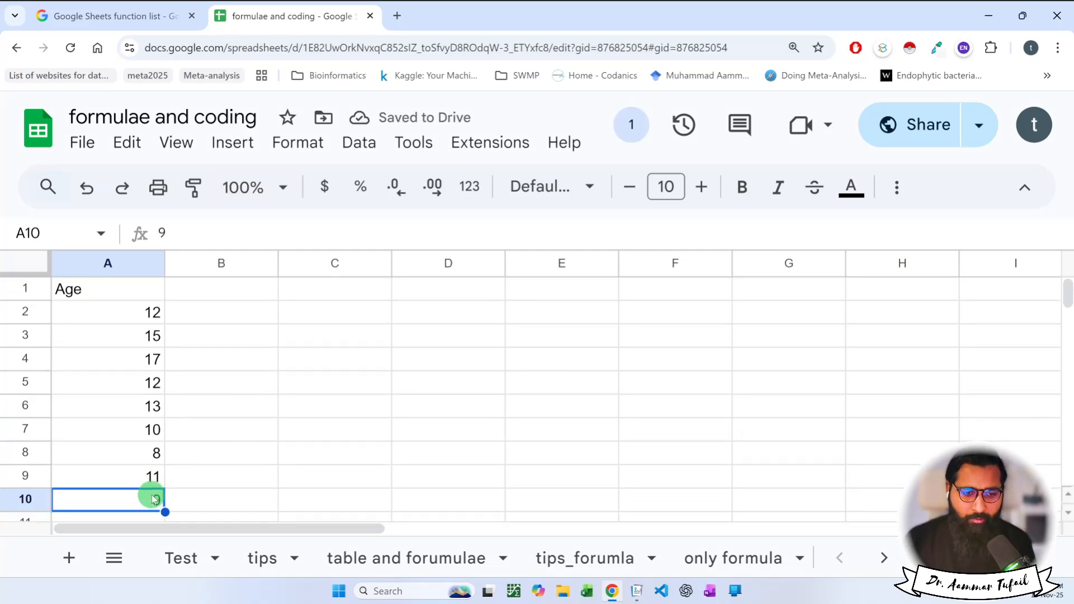
{"action": "key", "text": "Delete"}
{"action": "left_click", "coordinate": [149, 475]}
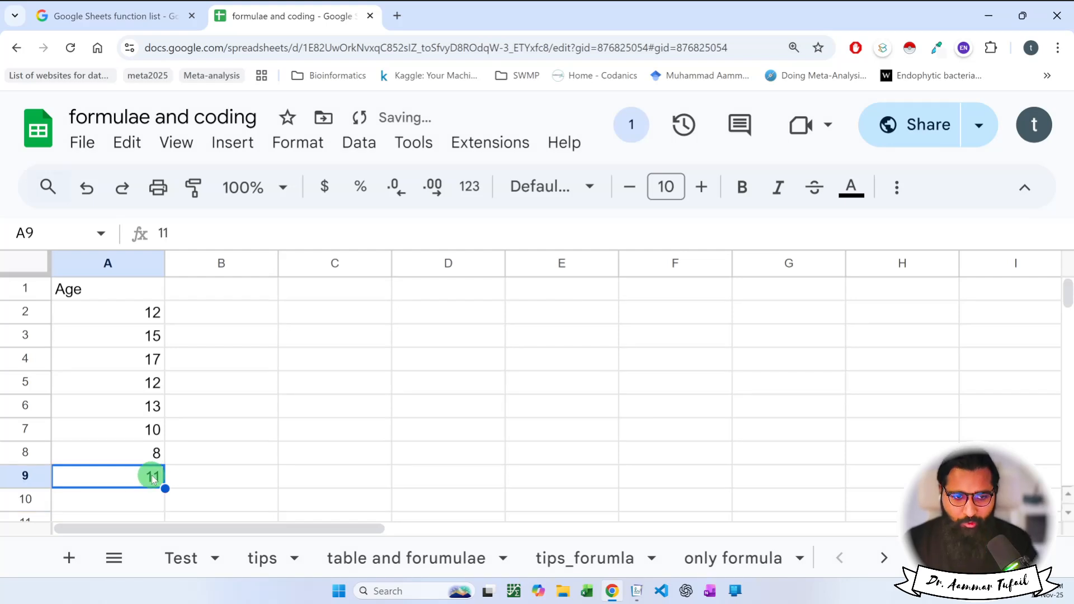
{"action": "left_click", "coordinate": [107, 299]}
{"action": "key", "text": "ctrl+b"}
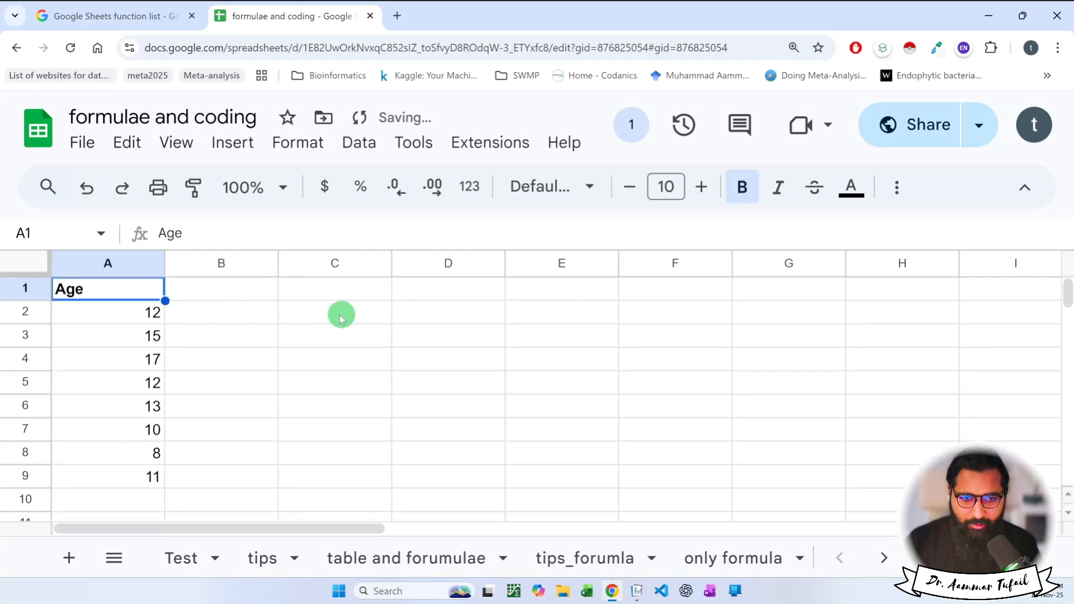
Type the labels Max, Min, Average and Addition into B2:B5.
{"action": "left_click", "coordinate": [261, 313]}
{"action": "type", "text": "Max"}
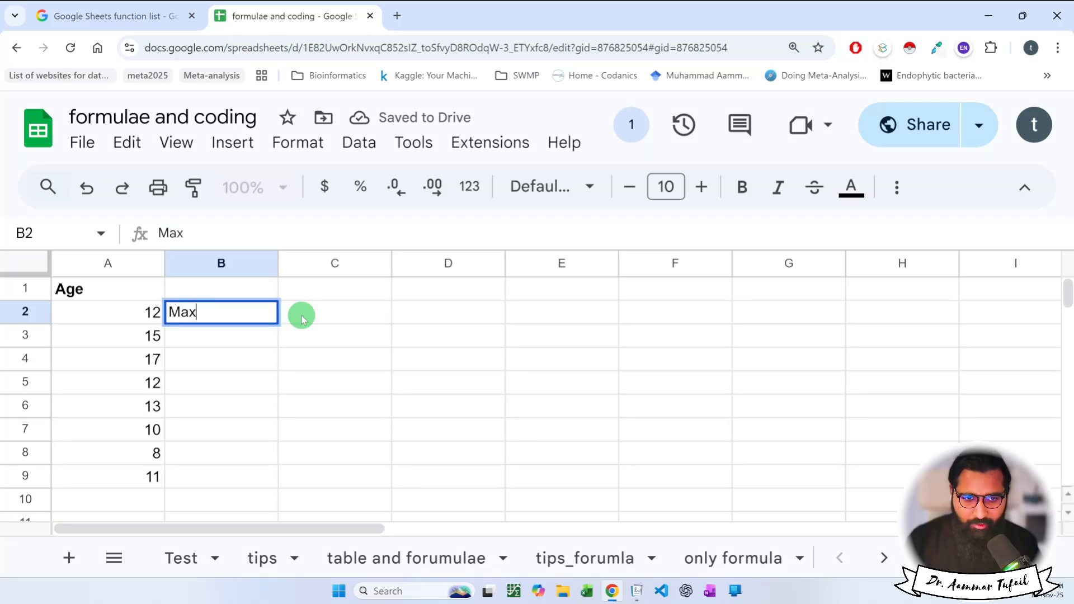
{"action": "key", "text": "Return"}
{"action": "type", "text": "Min"}
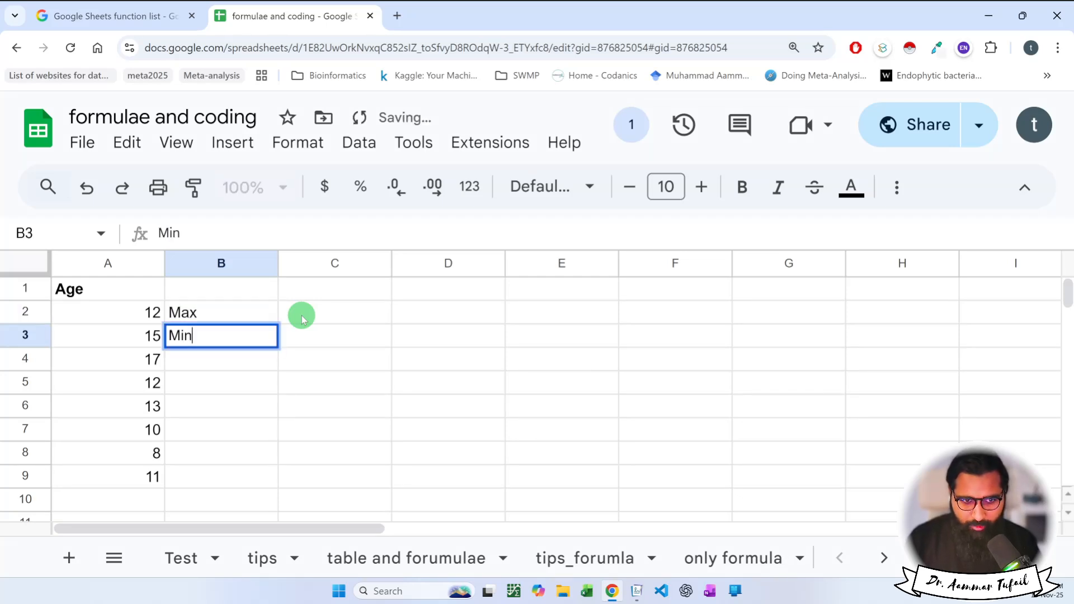
{"action": "key", "text": "Return"}
{"action": "type", "text": "A"}
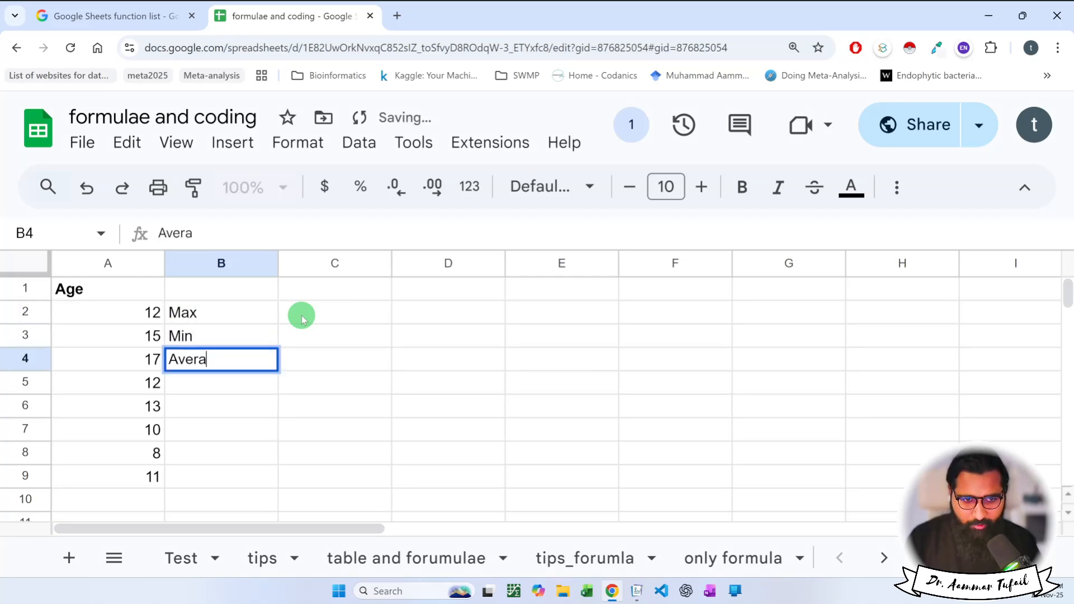
{"action": "type", "text": "vera"}
{"action": "key", "text": "BackSpace"}
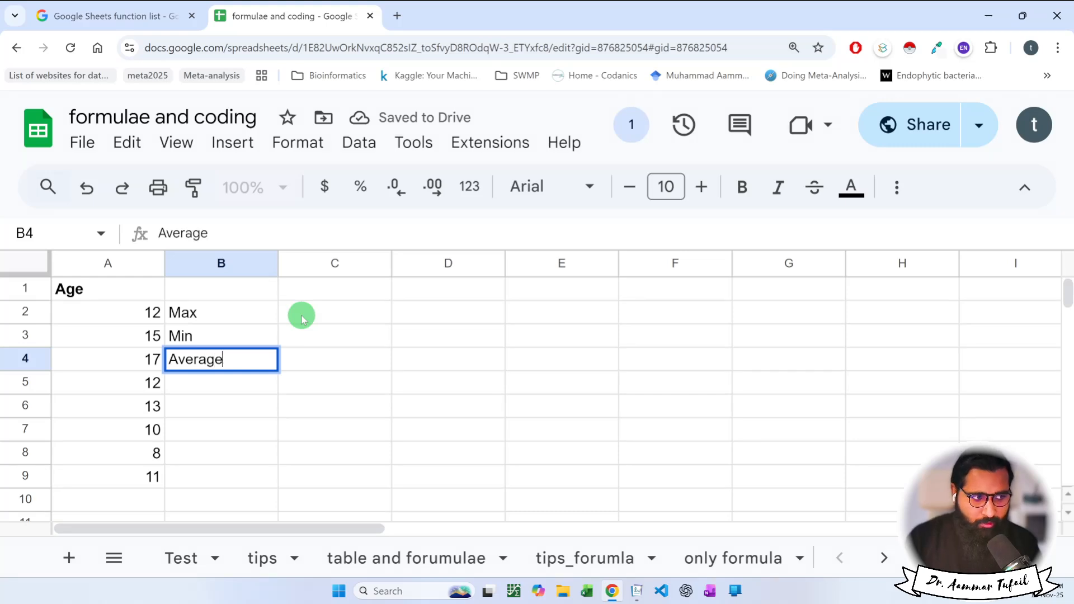
{"action": "type", "text": "age"}
{"action": "key", "text": "Return"}
{"action": "type", "text": "Ad"}
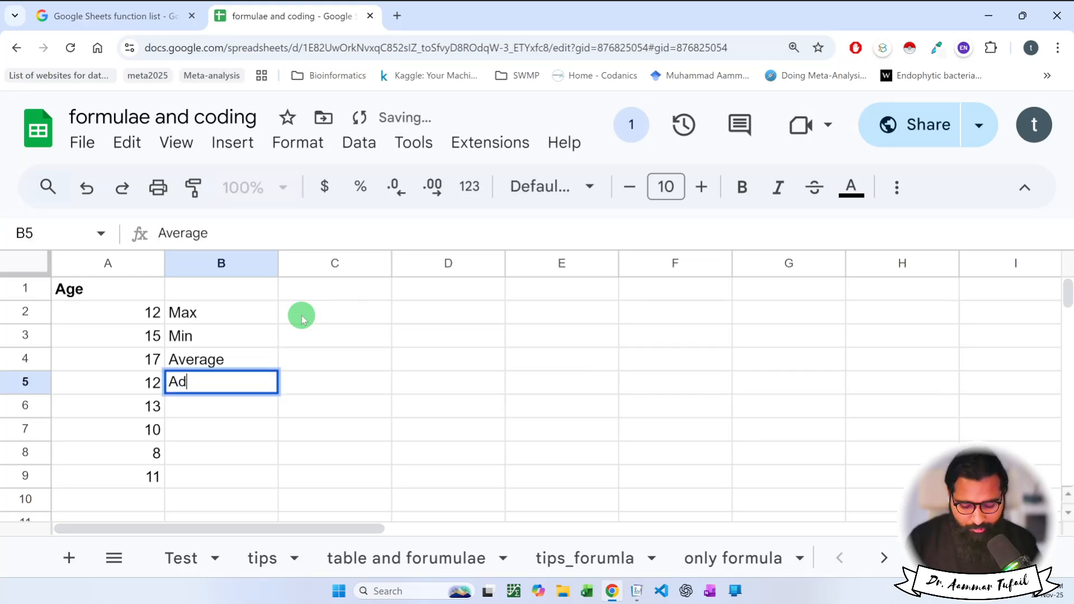
{"action": "type", "text": "dition"}
{"action": "key", "text": "Return"}
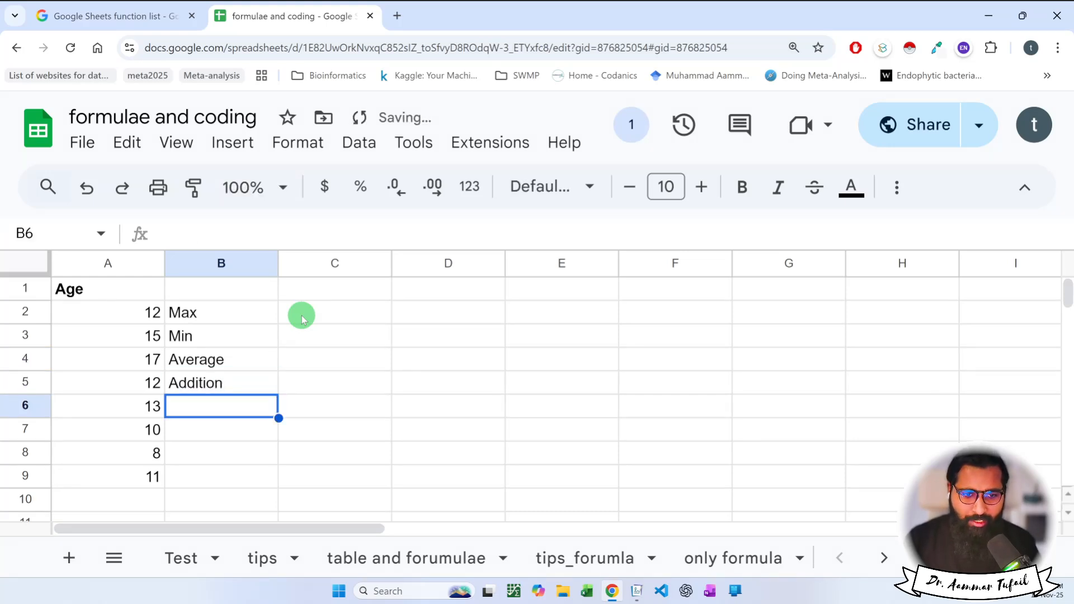
Make the four labels in B2:B5 bold.
{"action": "left_click_drag", "start_coordinate": [222, 320], "coordinate": [216, 372]}
{"action": "key", "text": "ctrl+b"}
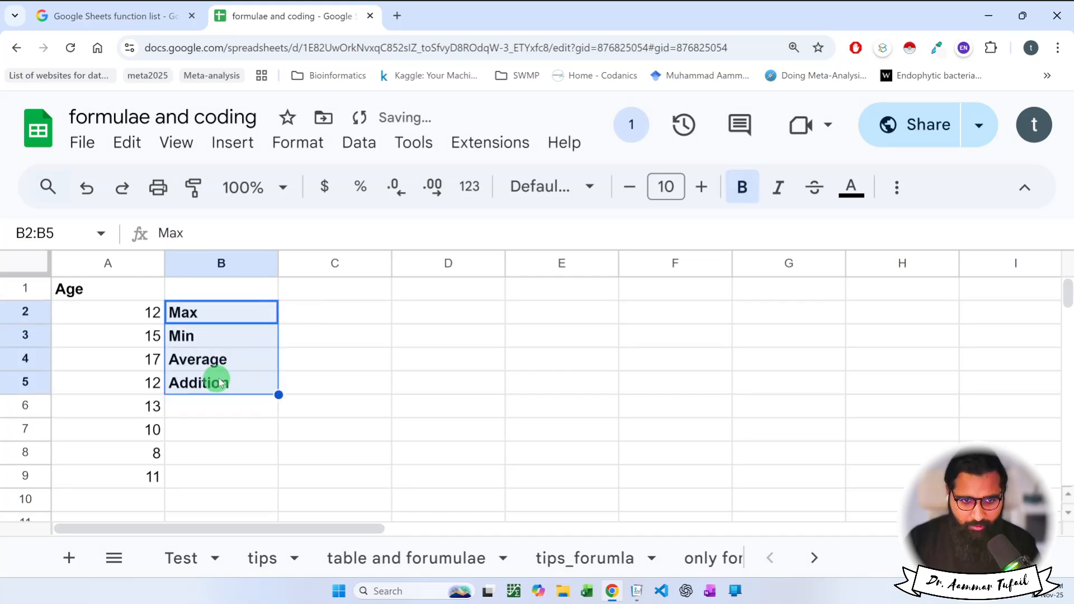
{"action": "left_click", "coordinate": [334, 315]}
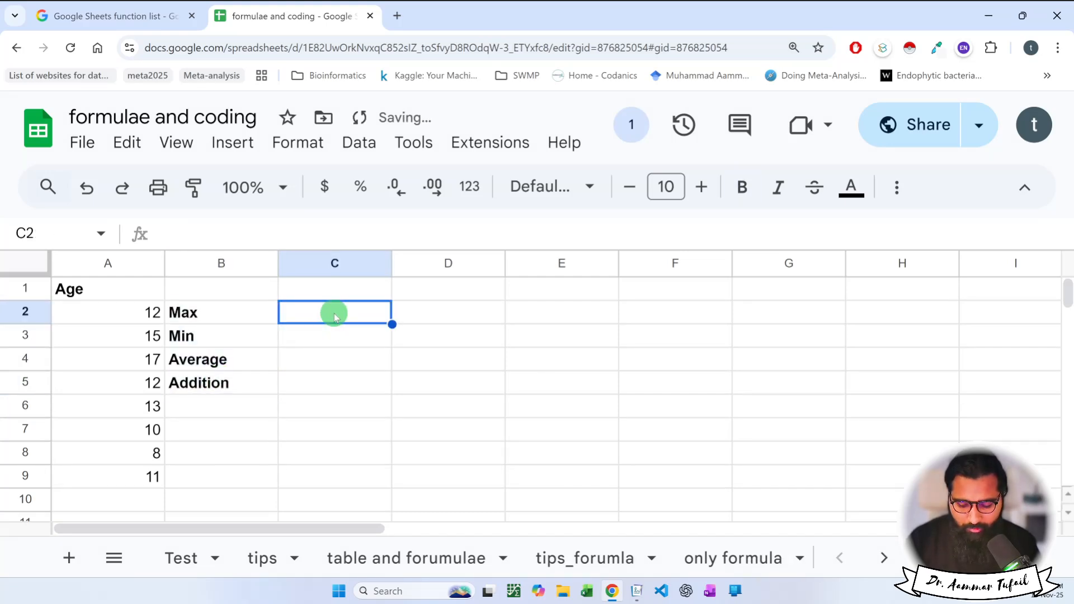
Enter =MAX(A2:A9) in C2 to get 17, and dismiss the autofill suggestion.
{"action": "type", "text": "="}
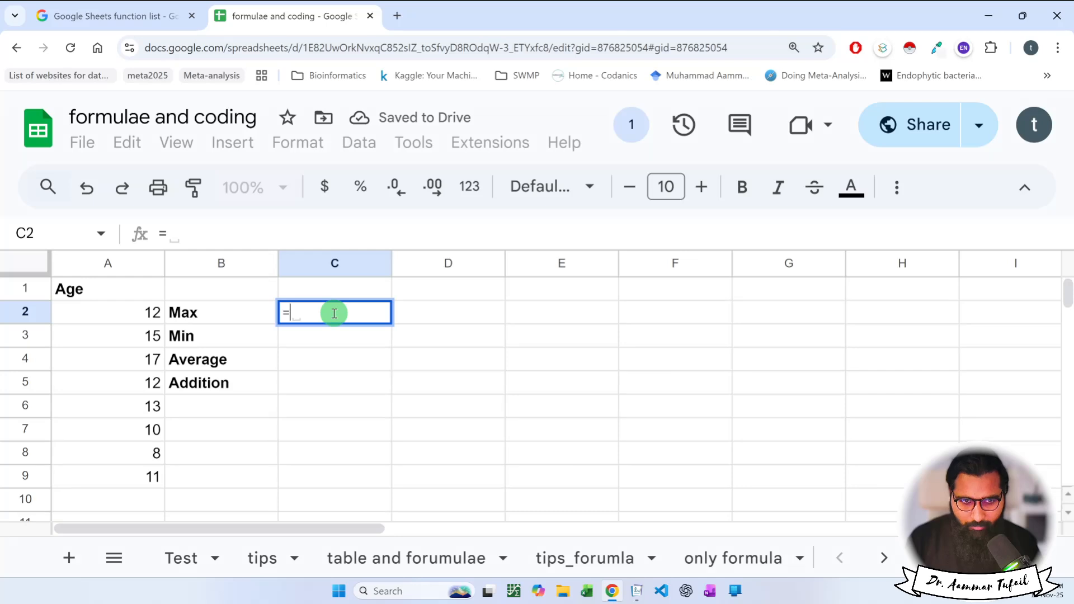
{"action": "type", "text": "MA"}
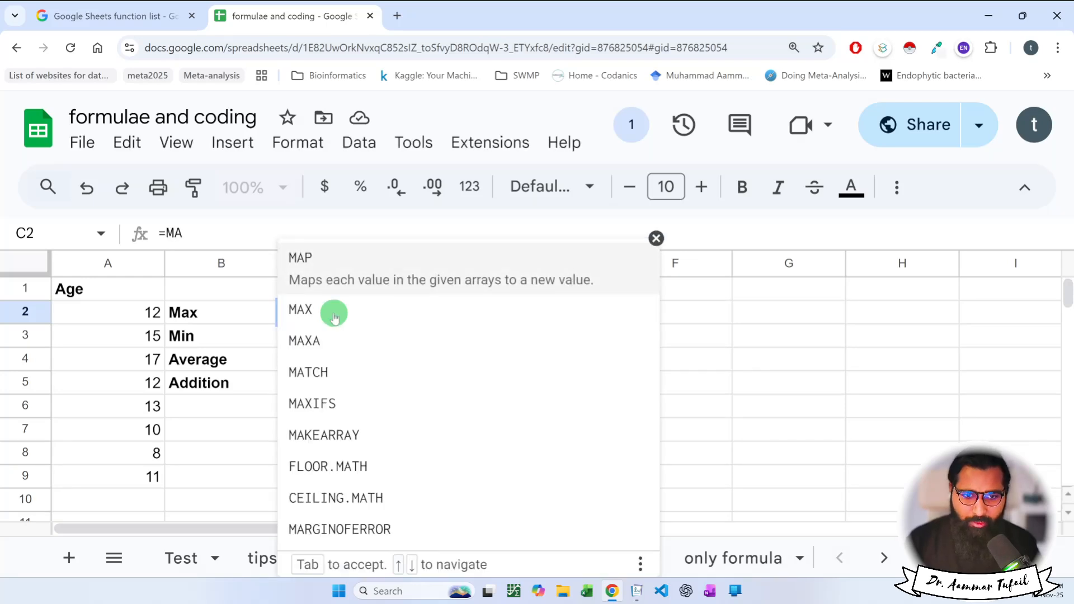
{"action": "left_click", "coordinate": [326, 314]}
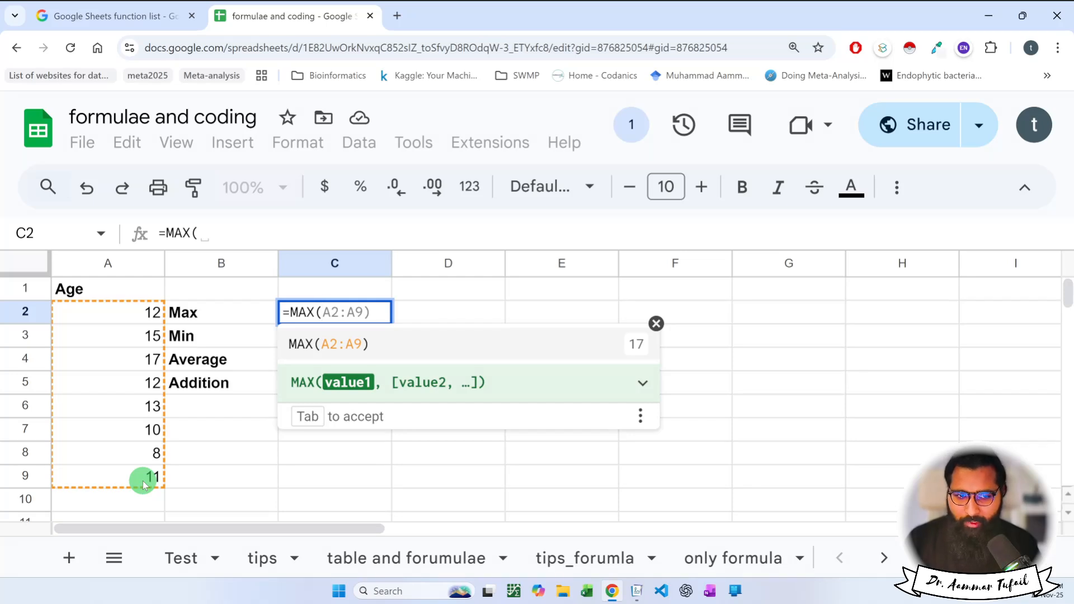
{"action": "key", "text": "Return"}
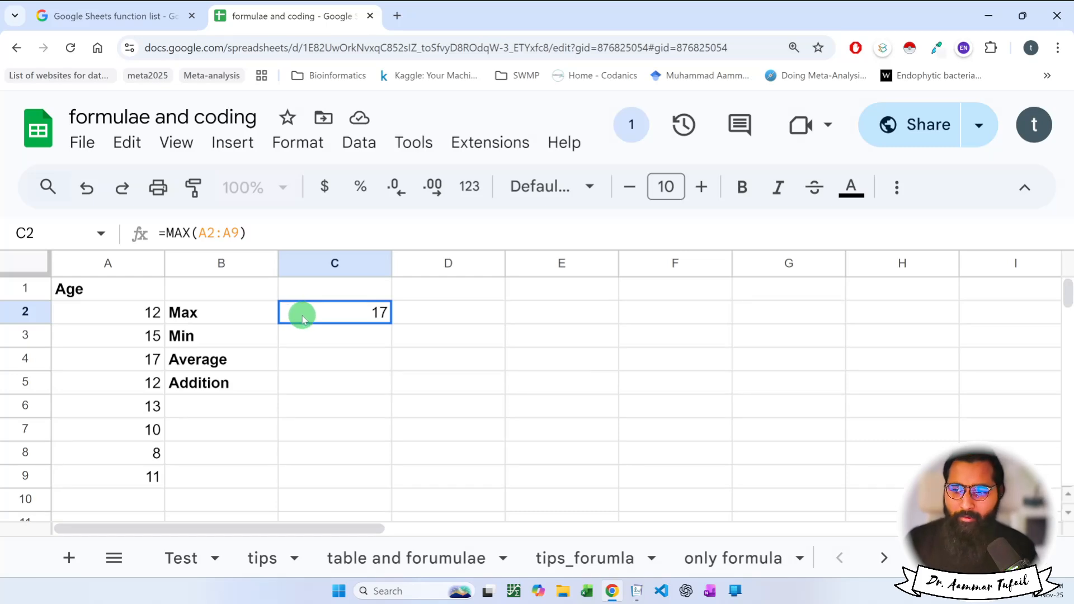
{"action": "left_click", "coordinate": [334, 336]}
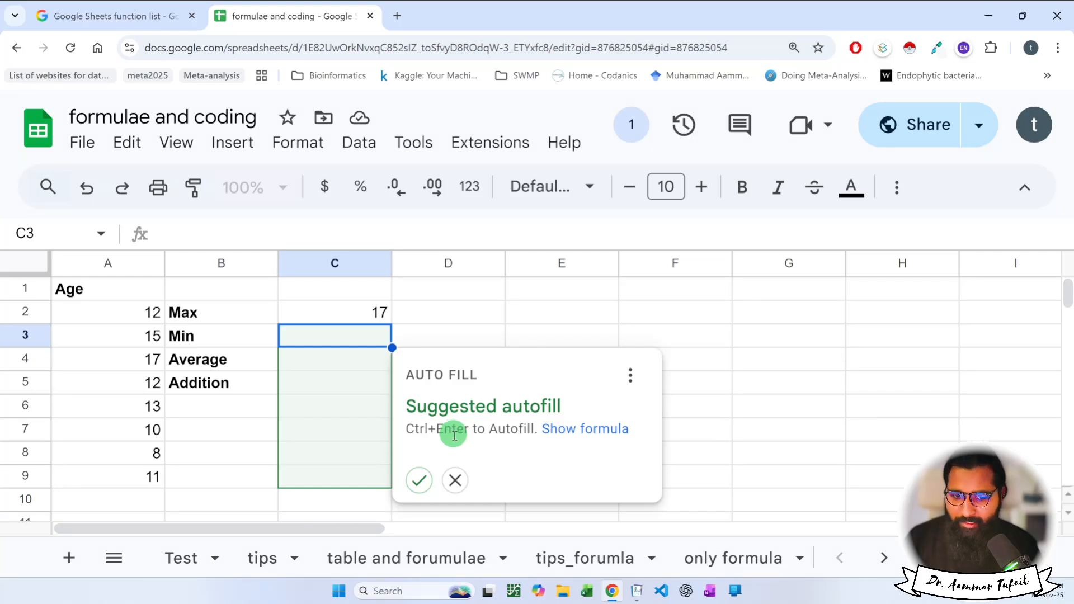
{"action": "left_click", "coordinate": [455, 480]}
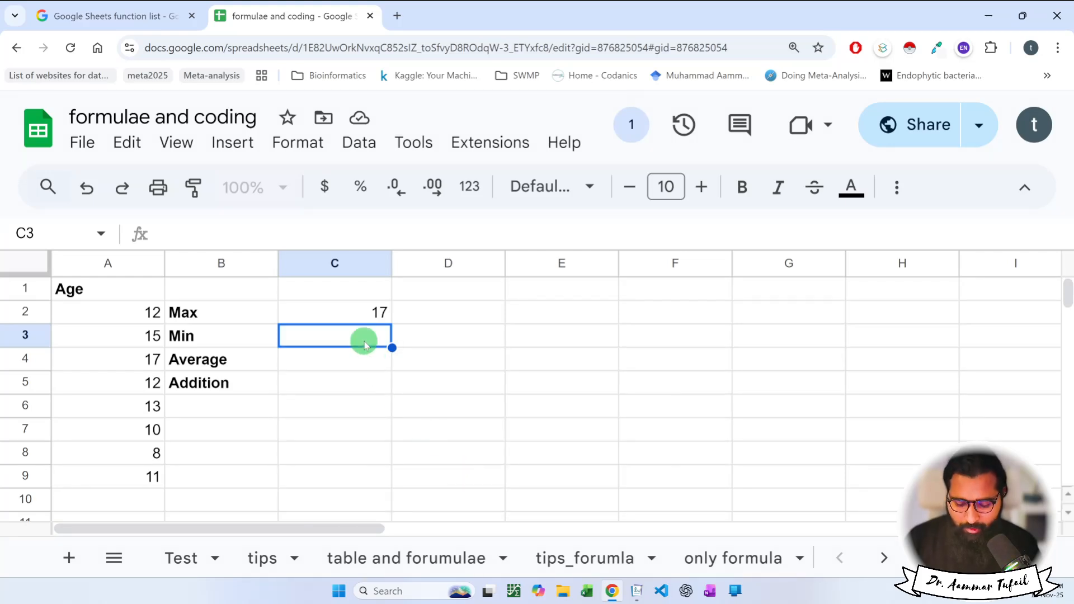
Enter =MIN(A2:A9) in C3 and =AVERAGE(A2:A4) in C4, giving 8 and 14.66666667.
{"action": "type", "text": "=Min"}
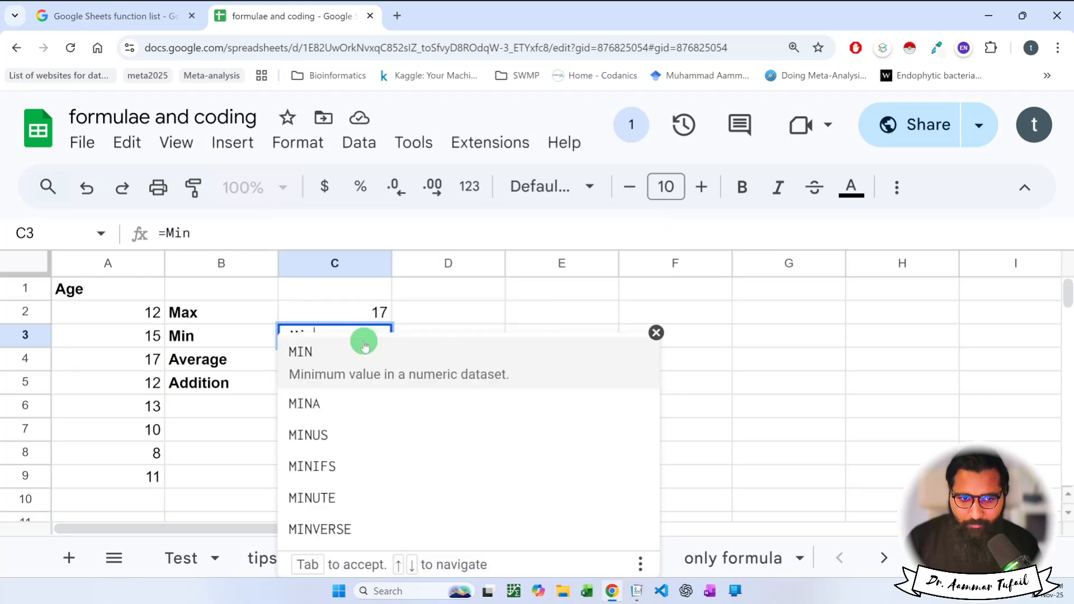
{"action": "left_click", "coordinate": [364, 352]}
{"action": "key", "text": "Tab"}
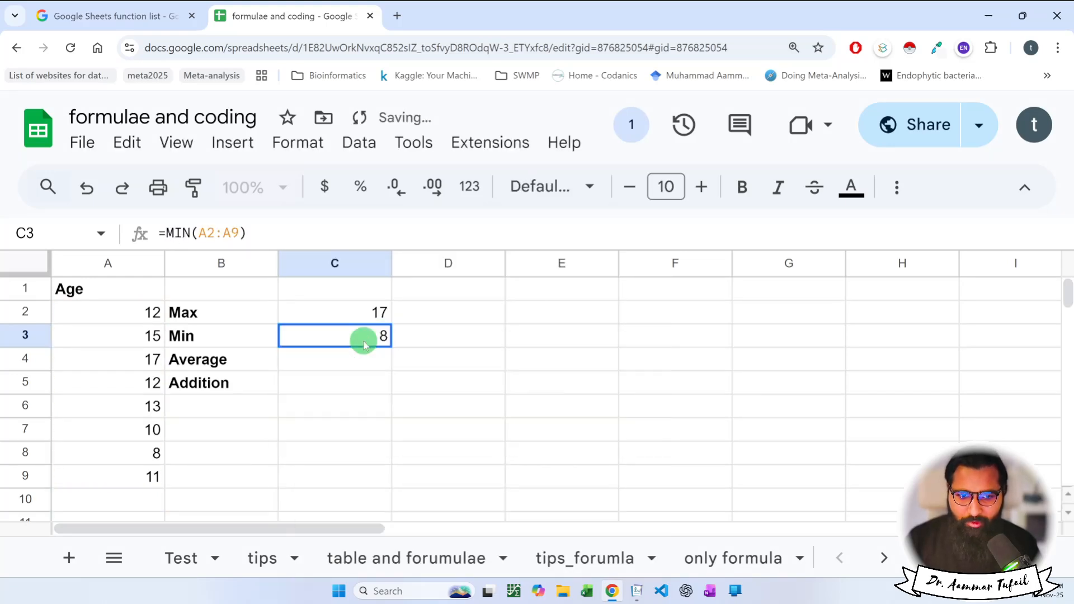
{"action": "double_click", "coordinate": [331, 364]}
{"action": "type", "text": "=aver"}
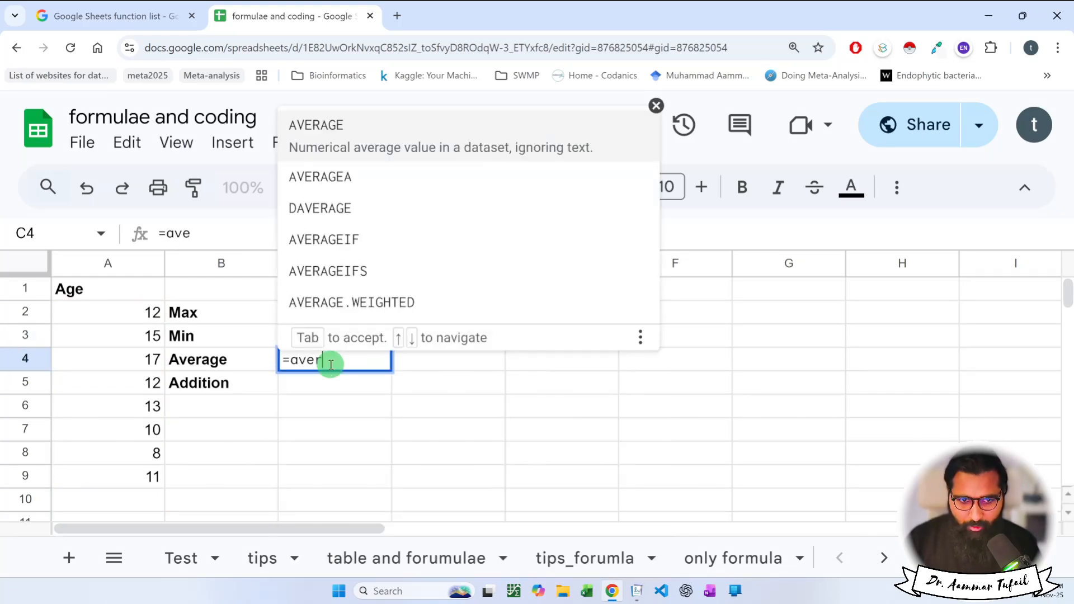
{"action": "left_click", "coordinate": [353, 117]}
{"action": "key", "text": "Tab"}
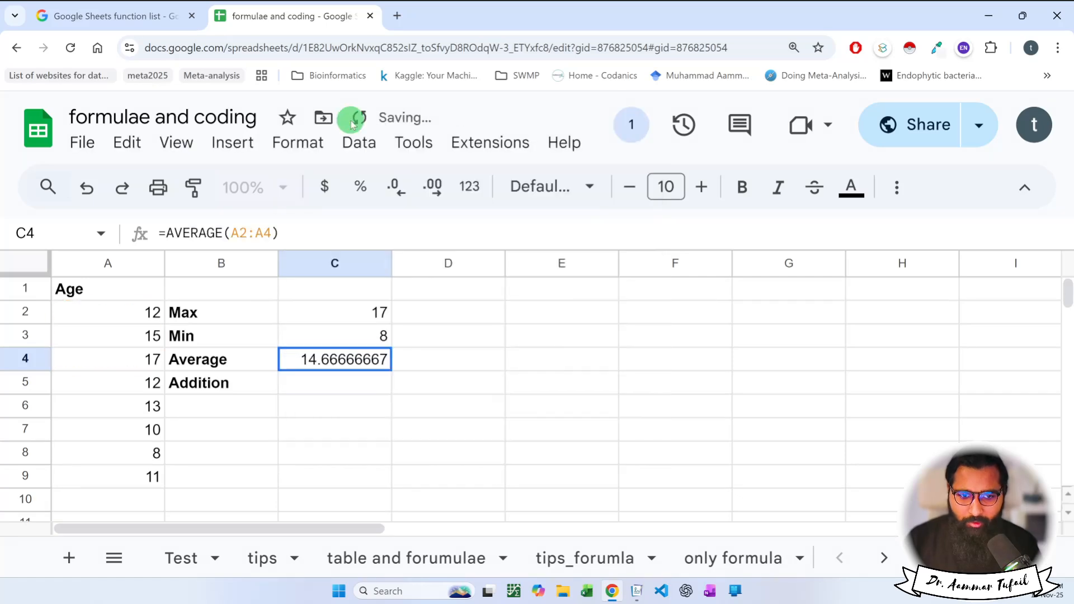
Fix C5 to =SUM(A2:A9), totalling 98, then select the B2:C5 block.
{"action": "left_click", "coordinate": [344, 386]}
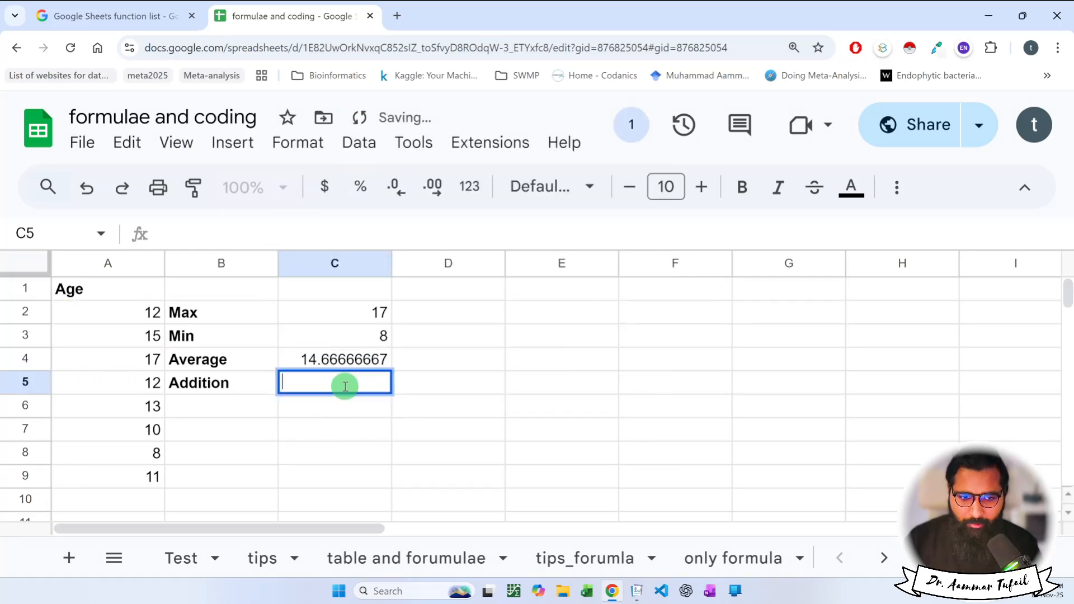
{"action": "type", "text": "=sum"}
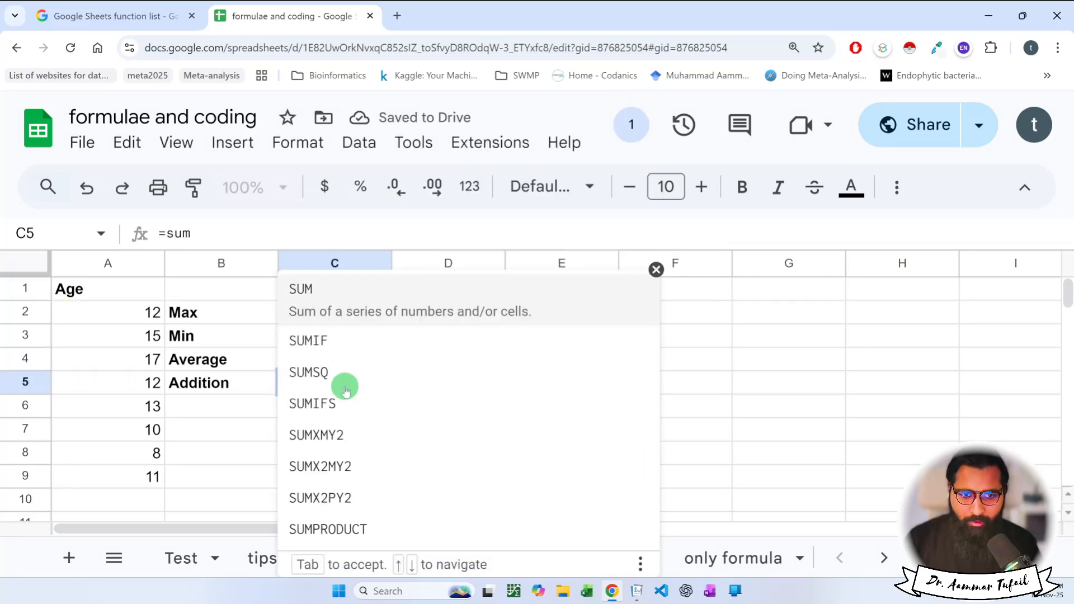
{"action": "left_click", "coordinate": [340, 295]}
{"action": "key", "text": "Tab"}
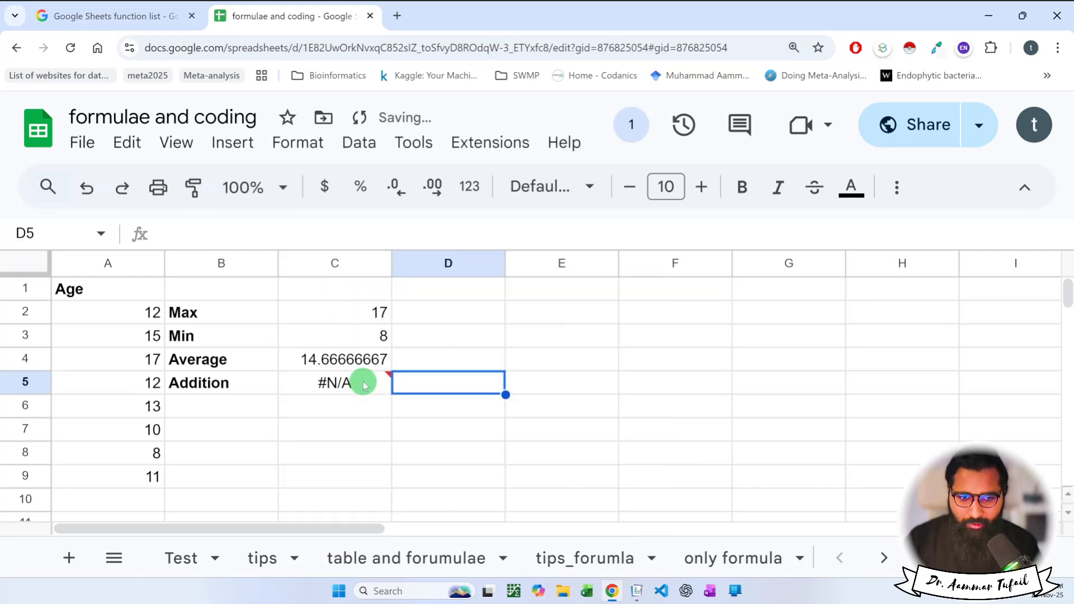
{"action": "double_click", "coordinate": [364, 383]}
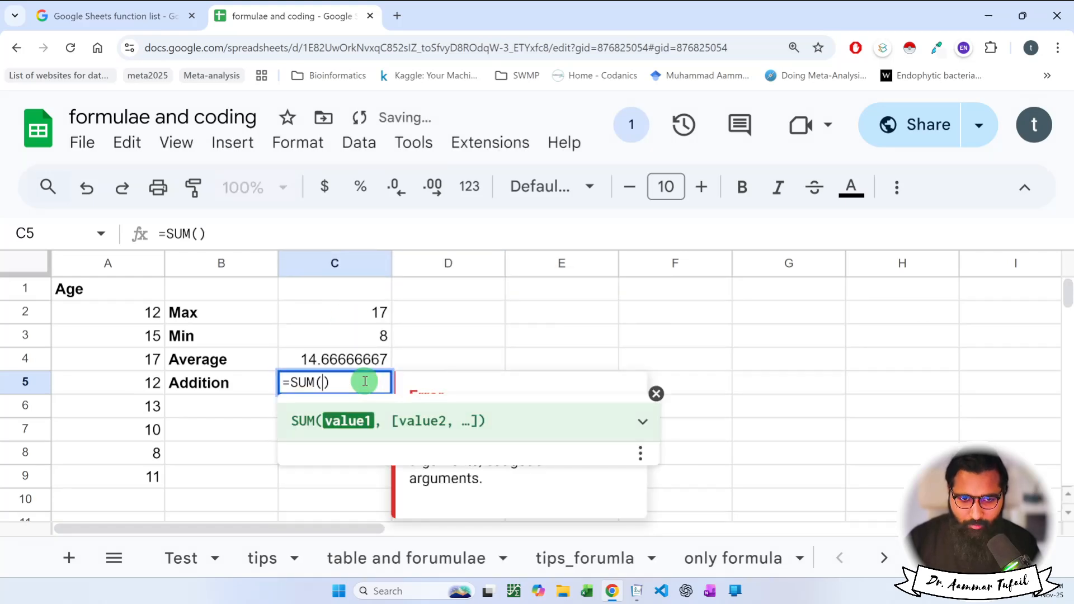
{"action": "type", "text": "A2"}
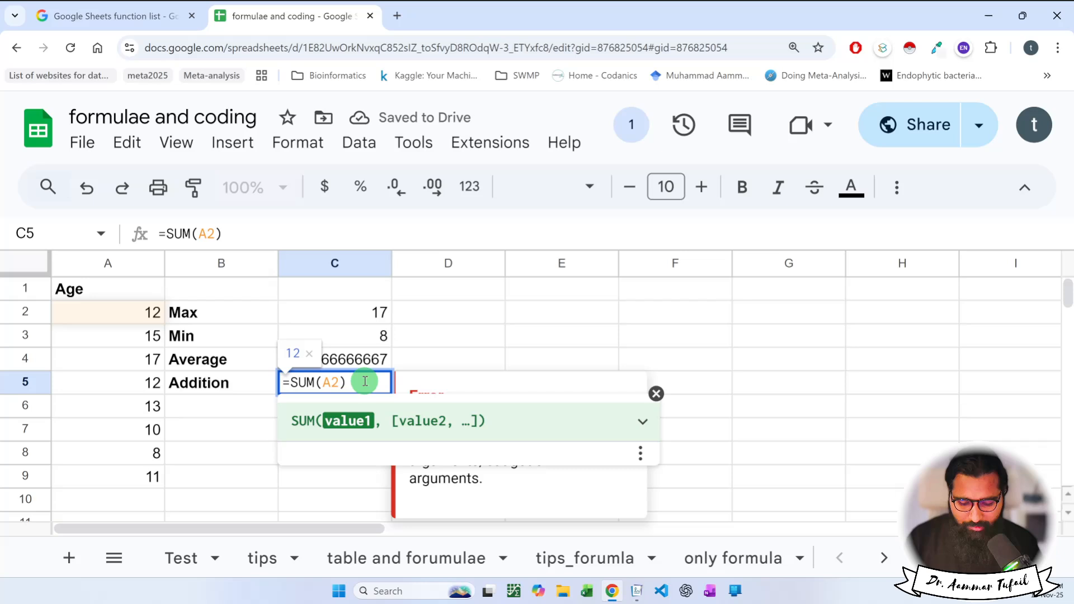
{"action": "type", "text": ":"}
{"action": "type", "text": "A9"}
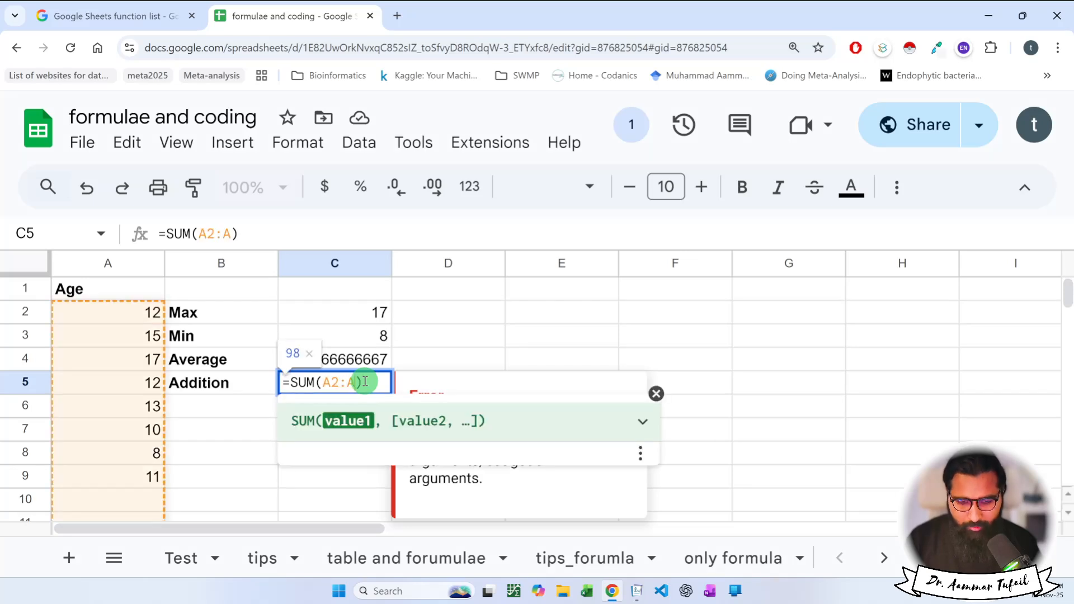
{"action": "key", "text": "Return"}
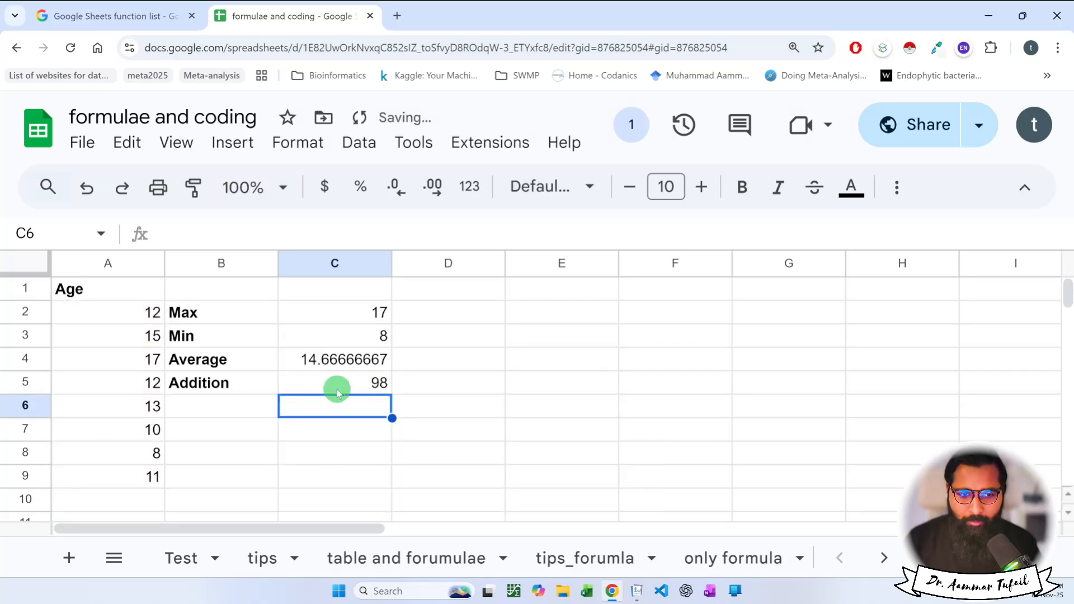
{"action": "left_click_drag", "start_coordinate": [225, 307], "coordinate": [335, 382]}
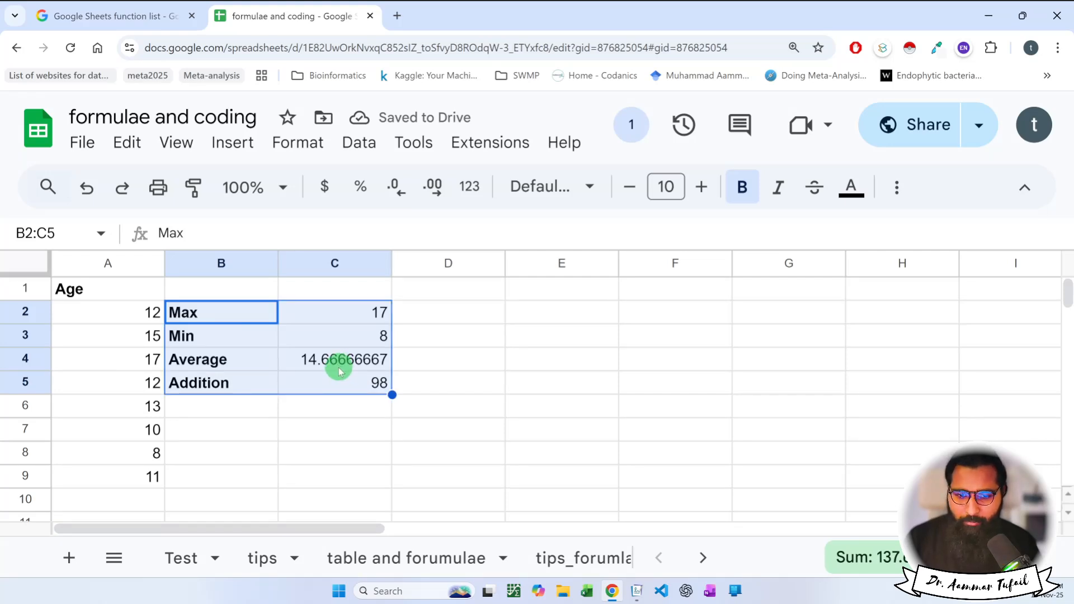
Select the A1:C9 table on the functions sheet and give it a red outer border.
{"action": "left_click", "coordinate": [710, 564]}
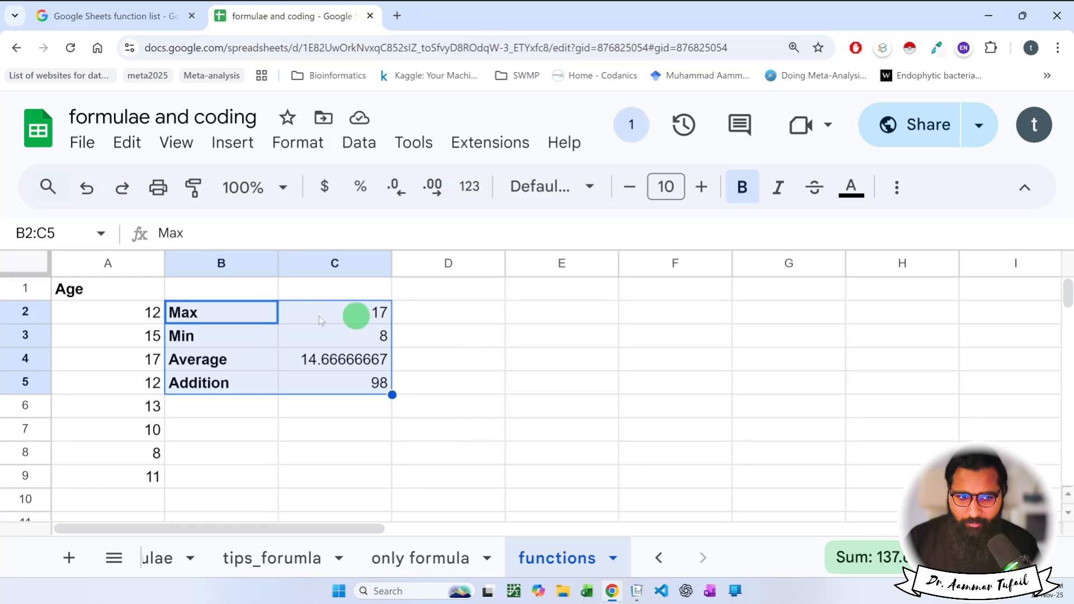
{"action": "left_click_drag", "start_coordinate": [104, 295], "coordinate": [345, 470]}
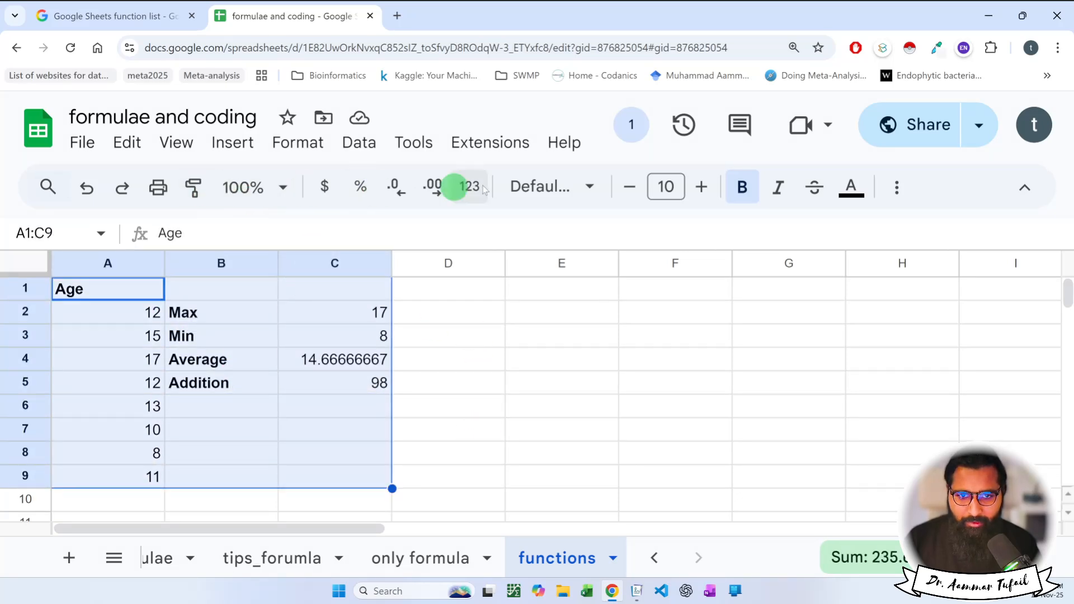
{"action": "key", "text": "ctrl+minus"}
{"action": "key", "text": "ctrl+minus"}
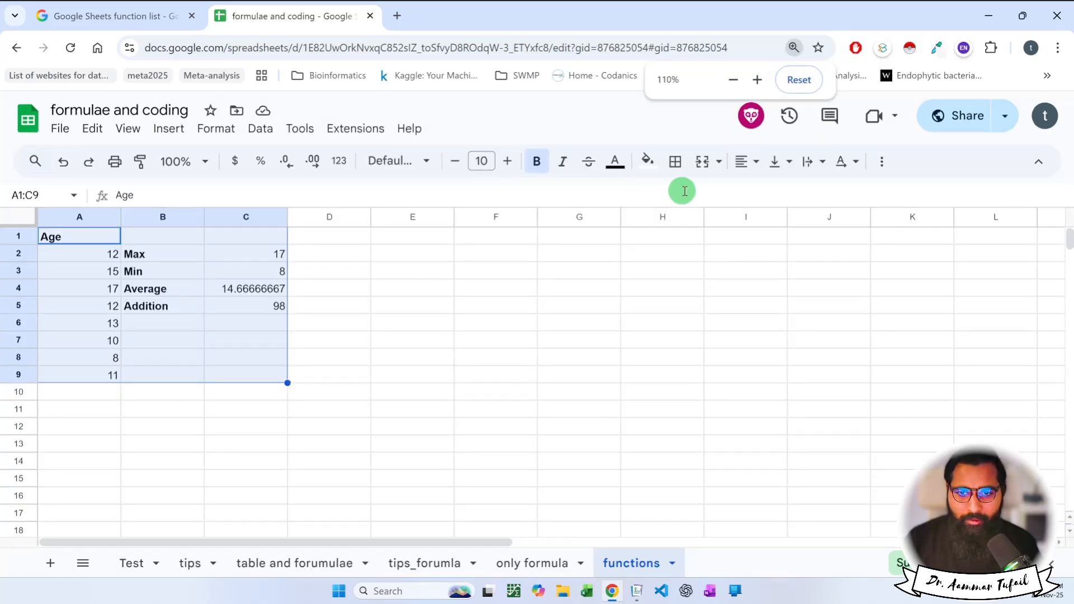
{"action": "left_click", "coordinate": [677, 162]}
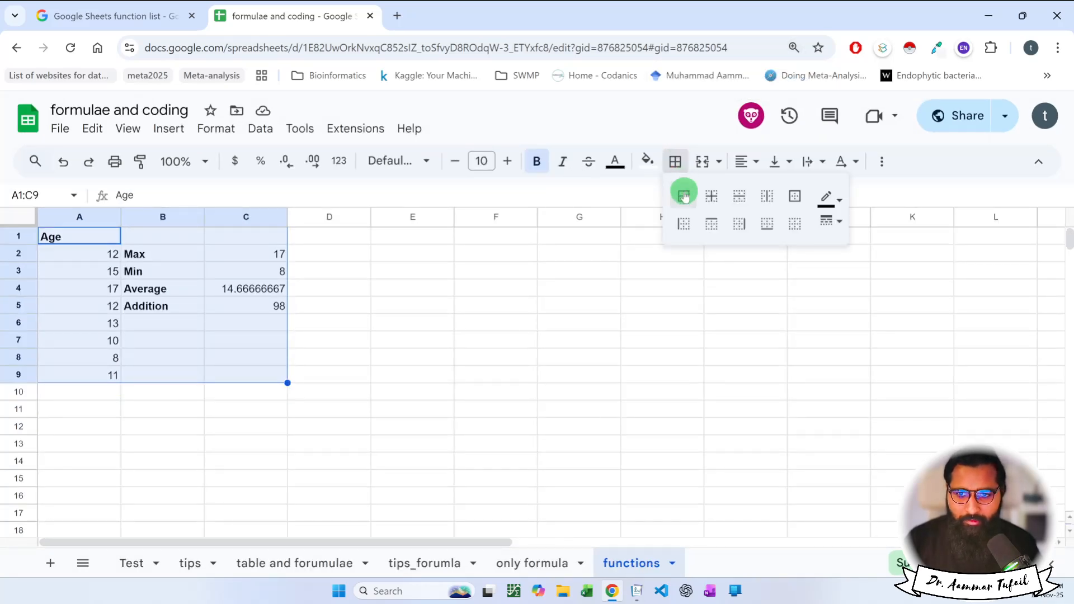
{"action": "left_click", "coordinate": [793, 196]}
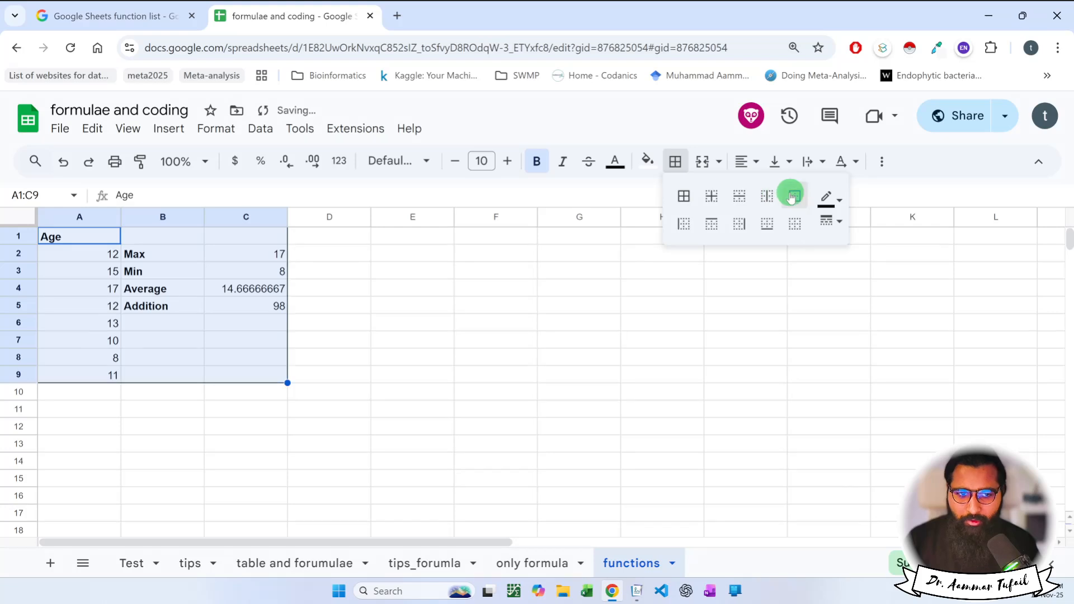
{"action": "left_click", "coordinate": [830, 197]}
{"action": "left_click", "coordinate": [852, 271]}
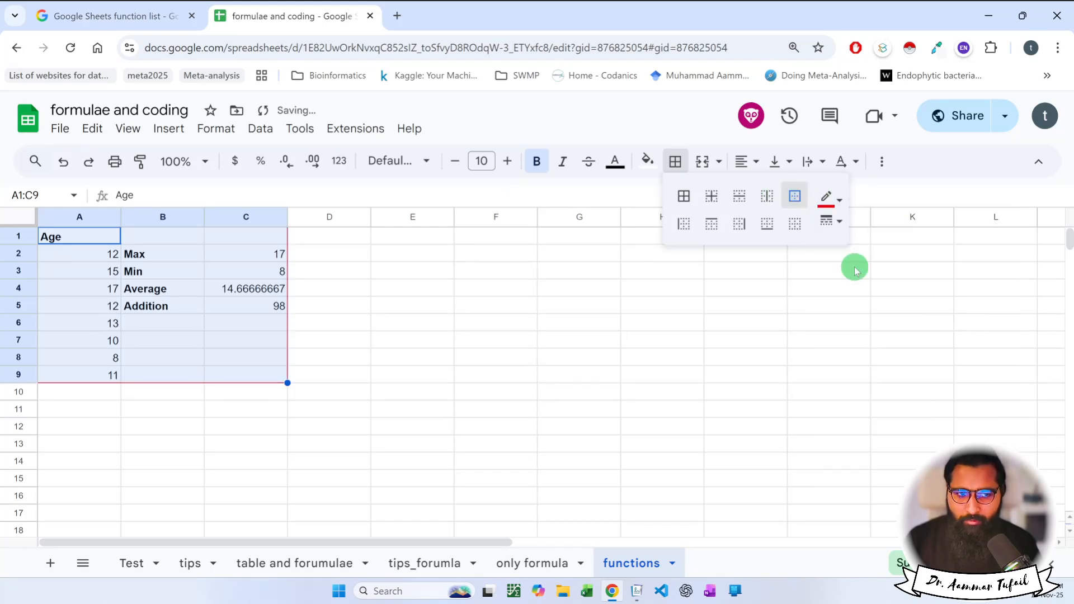
{"action": "left_click", "coordinate": [438, 341]}
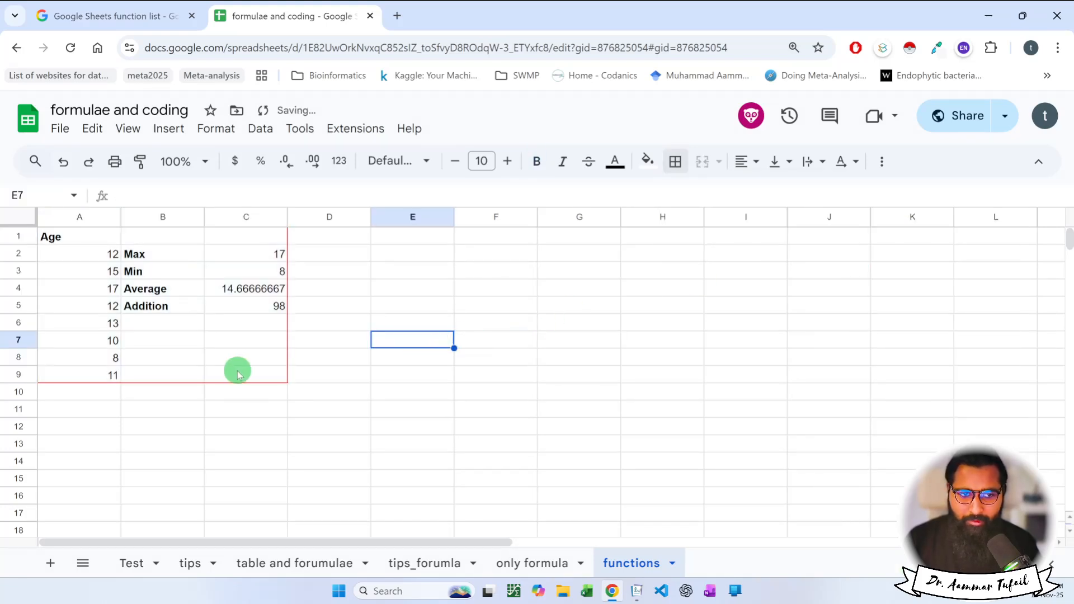
Try alternative border line styles on the table, then deselect it to check the border.
{"action": "left_click_drag", "start_coordinate": [277, 368], "coordinate": [77, 241]}
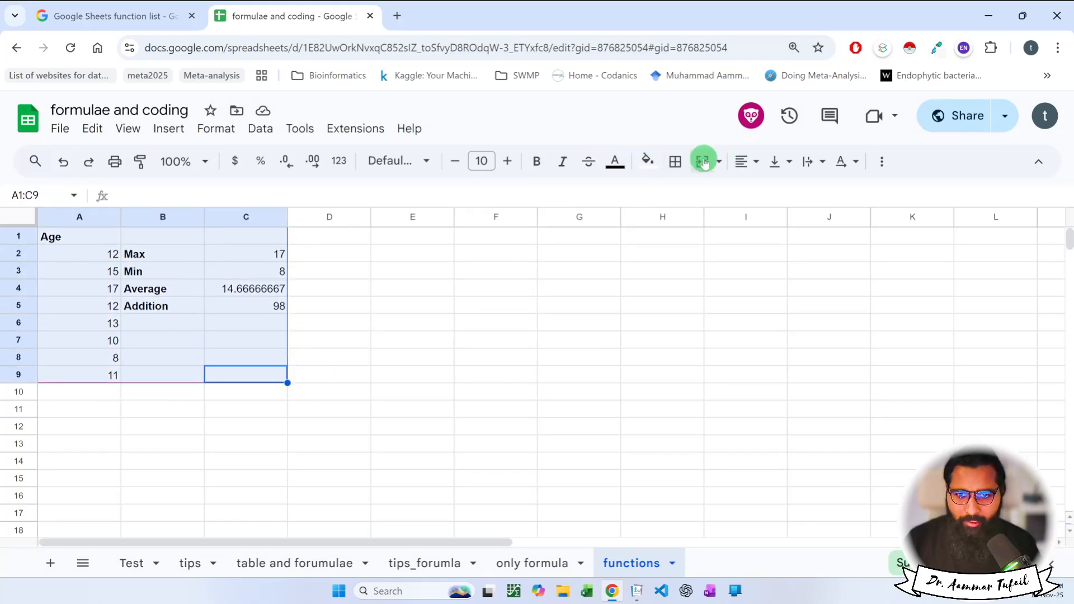
{"action": "left_click", "coordinate": [677, 162]}
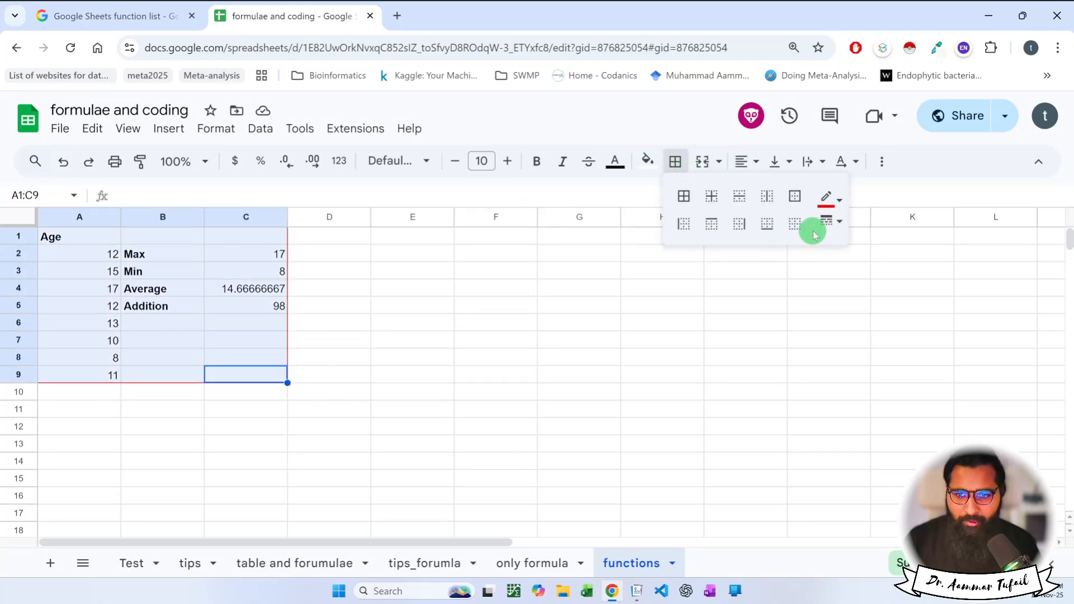
{"action": "left_click", "coordinate": [840, 224]}
{"action": "left_click", "coordinate": [861, 285]}
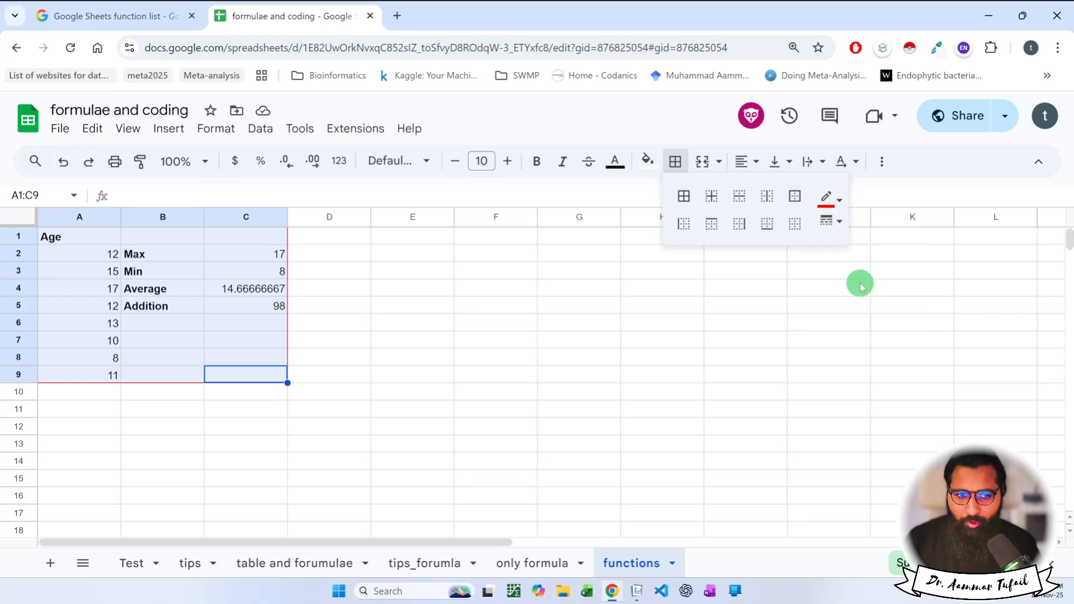
{"action": "left_click", "coordinate": [412, 390]}
{"action": "left_click_drag", "start_coordinate": [263, 374], "coordinate": [68, 240]}
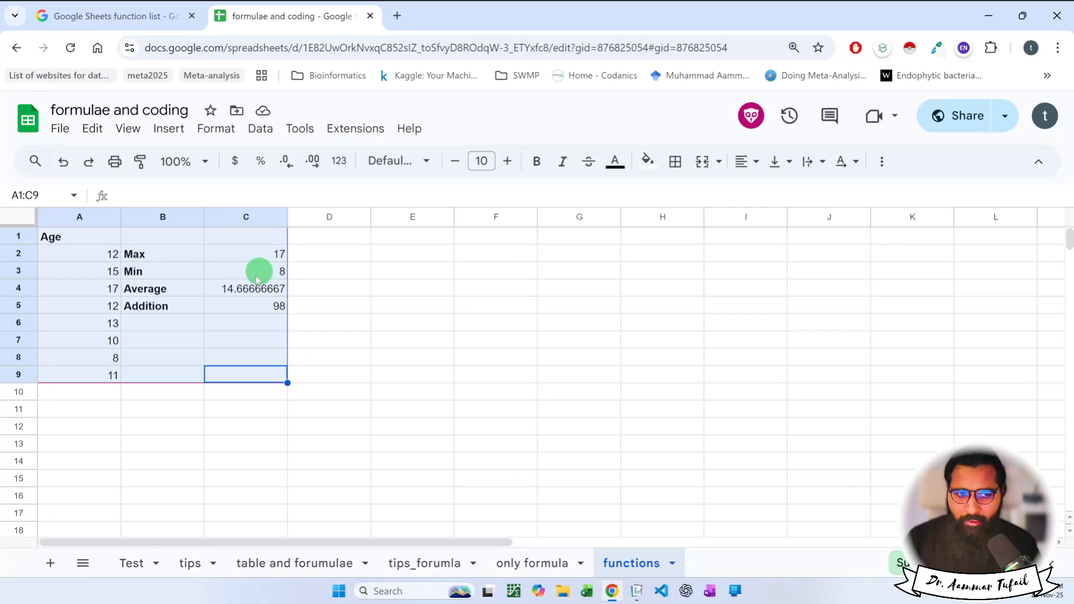
{"action": "left_click", "coordinate": [170, 377]}
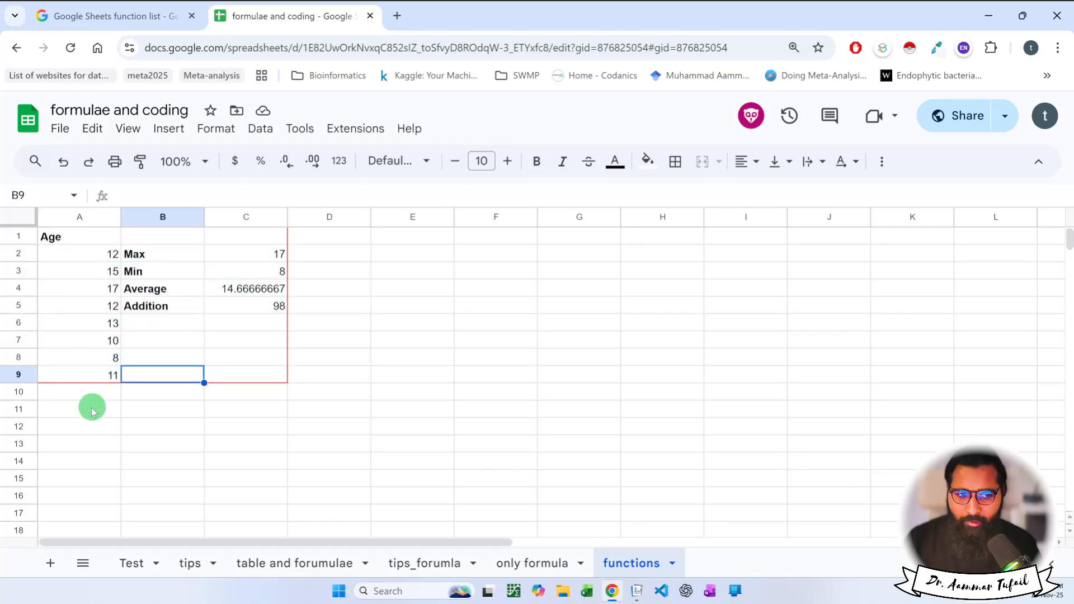
{"action": "left_click_drag", "start_coordinate": [78, 394], "coordinate": [220, 393]}
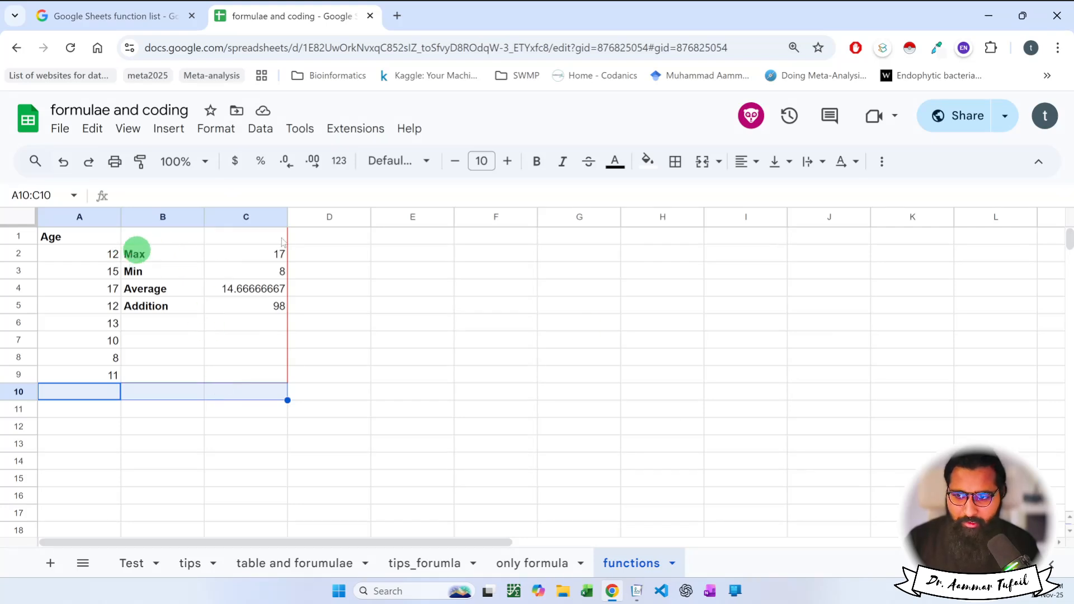
Rename the 'functions' sheet to 'numeric functions'.
{"action": "double_click", "coordinate": [610, 566]}
{"action": "left_click", "coordinate": [608, 568]}
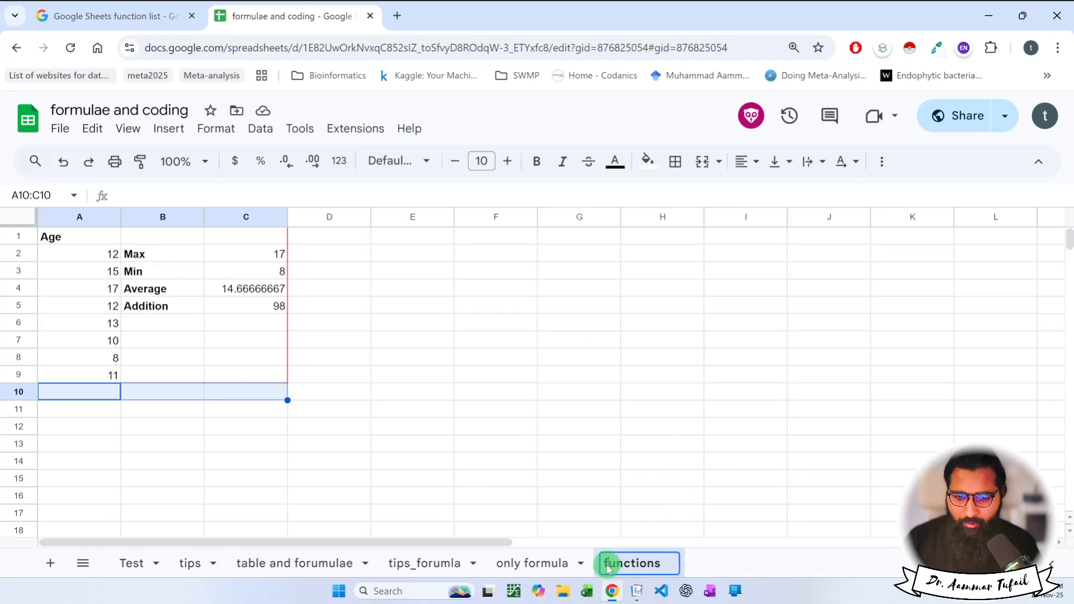
{"action": "type", "text": "numeric"}
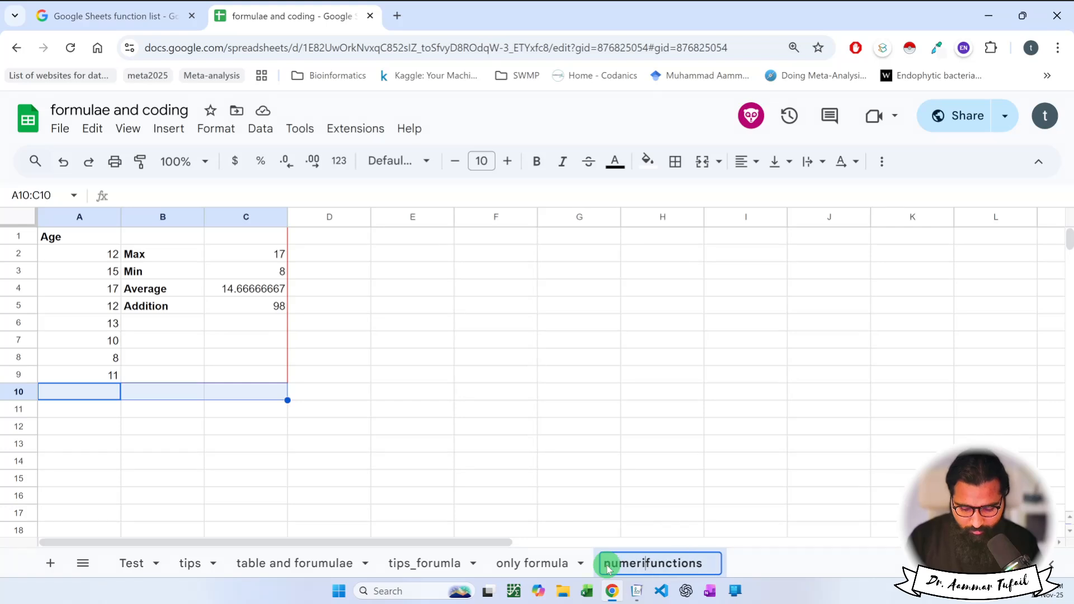
{"action": "key", "text": "Return"}
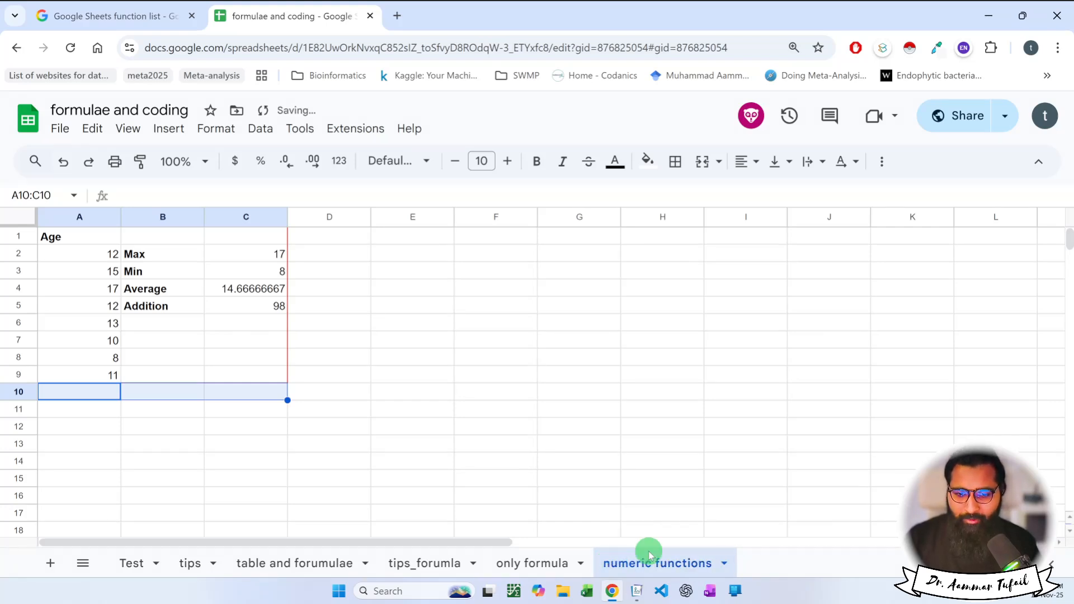
Add a new sheet, rename Sheet7 to 'text functions', and zoom in on it.
{"action": "left_click", "coordinate": [50, 563]}
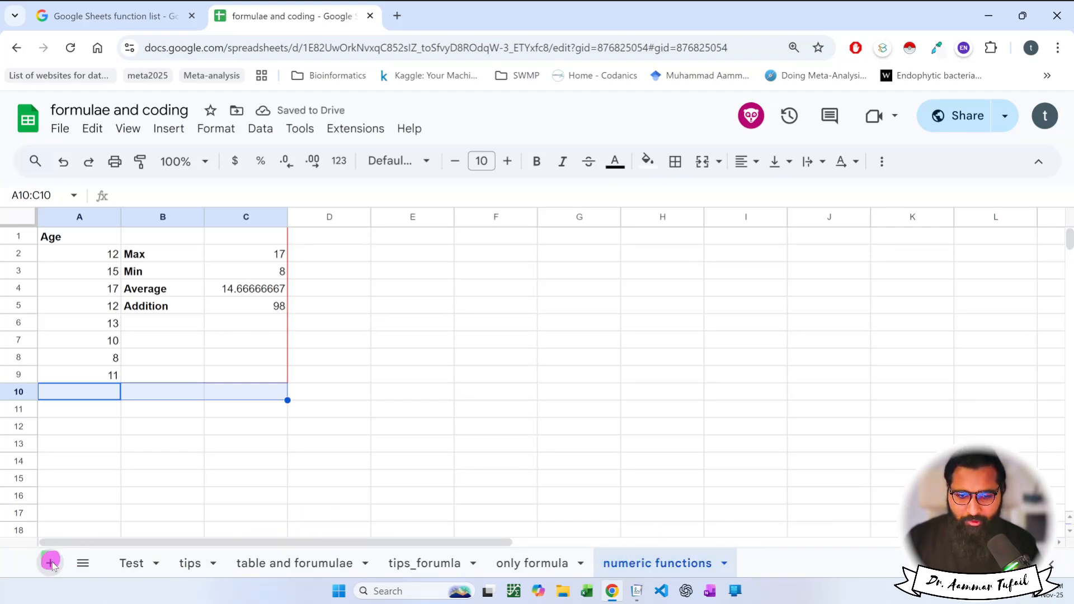
{"action": "double_click", "coordinate": [763, 566]}
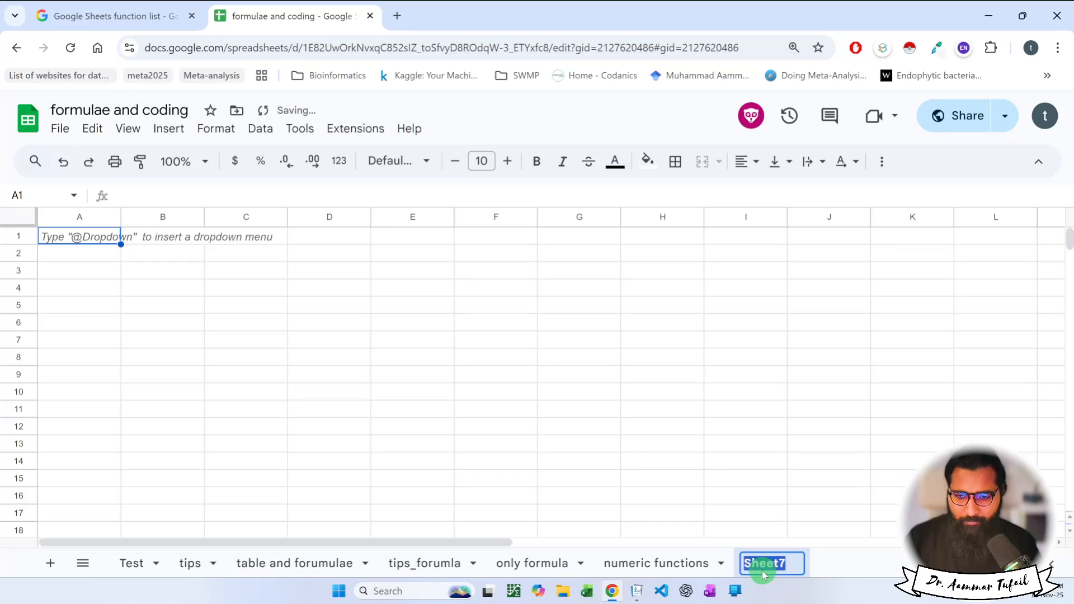
{"action": "type", "text": "text functions"}
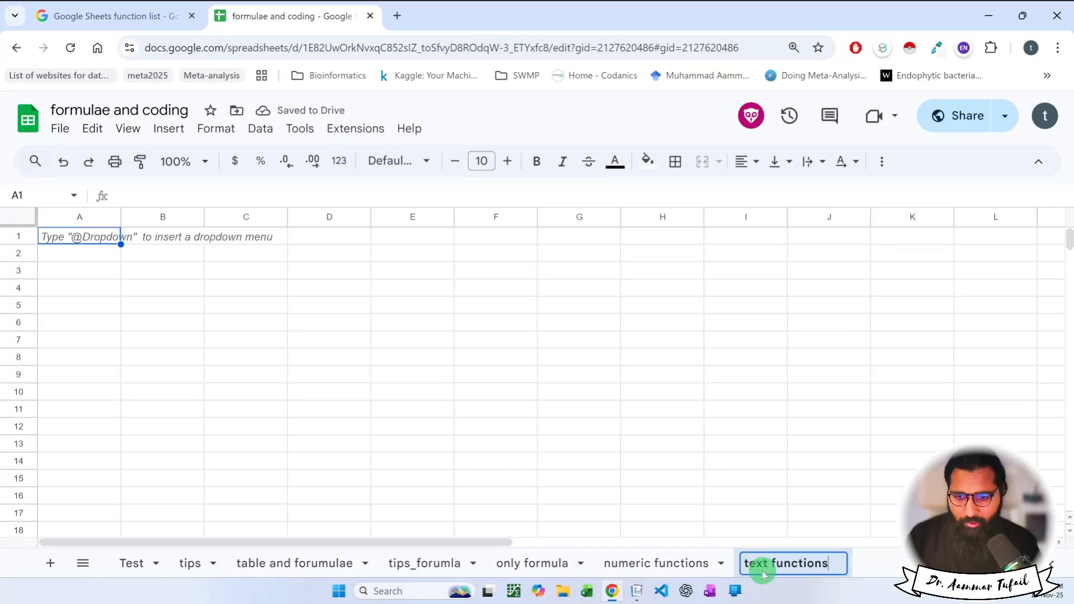
{"action": "key", "text": "Return"}
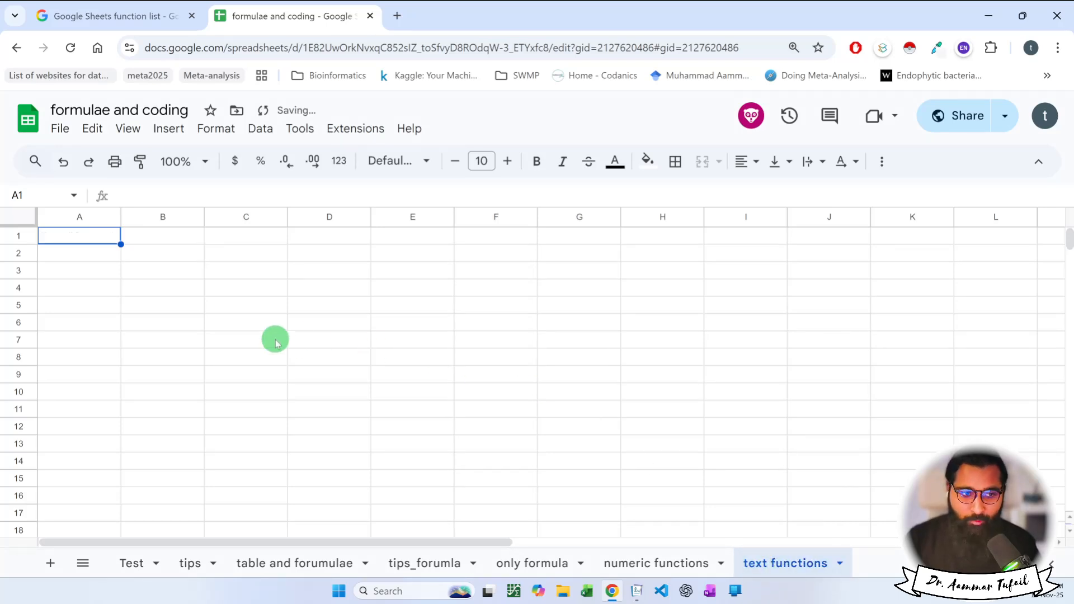
{"action": "left_click", "coordinate": [180, 304]}
{"action": "key", "text": "ctrl+plus"}
{"action": "key", "text": "ctrl+plus"}
{"action": "key", "text": "ctrl+plus"}
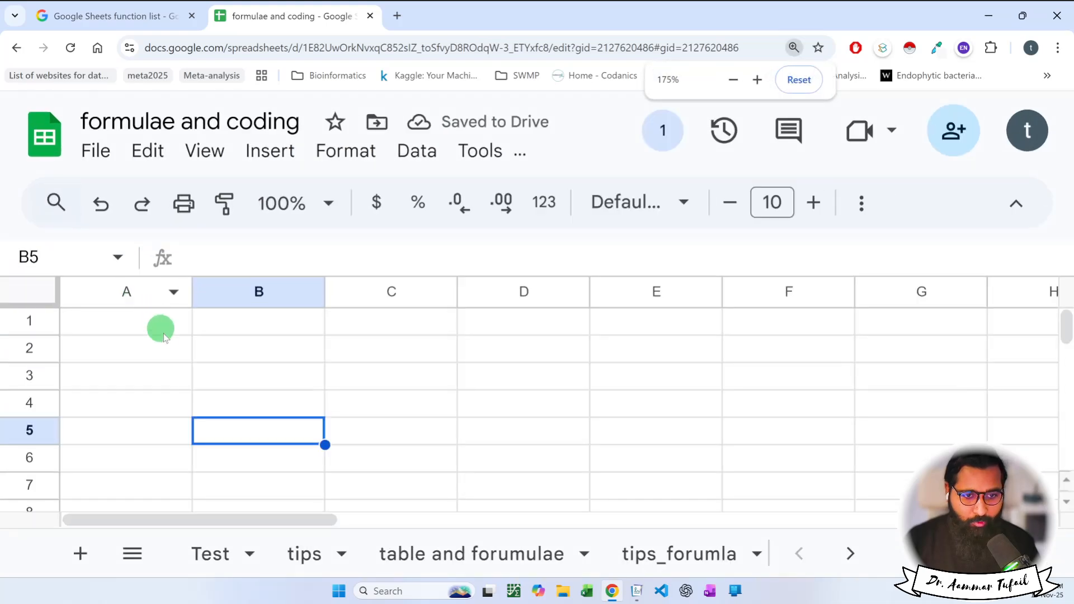
Enter the headers 'First Name' in A1 and 'Last Name' in B1.
{"action": "left_click", "coordinate": [142, 329]}
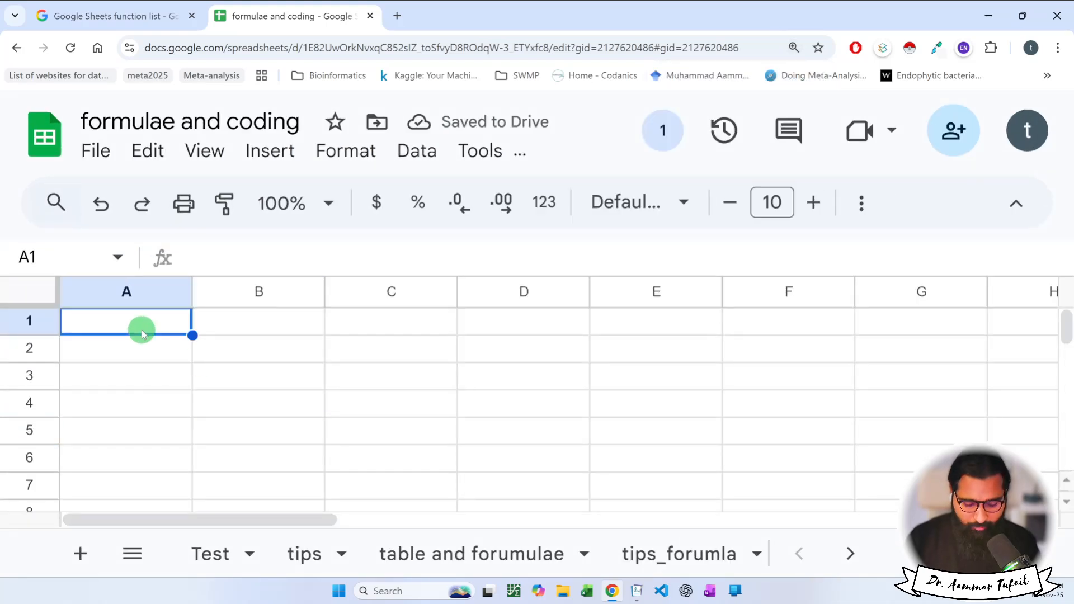
{"action": "type", "text": "First Name"}
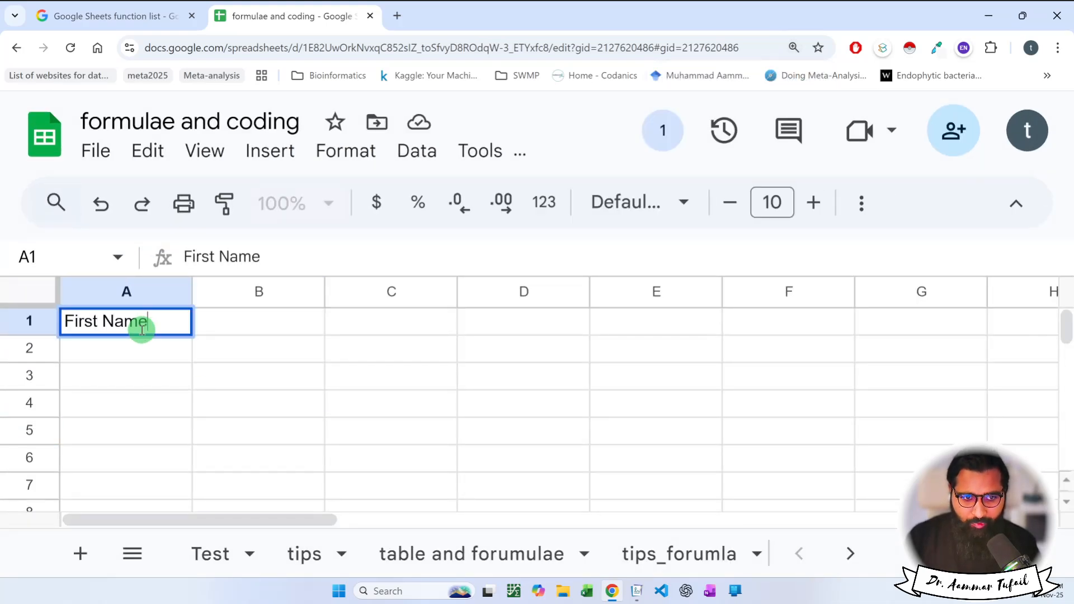
{"action": "key", "text": "Tab"}
{"action": "type", "text": "Last Name"}
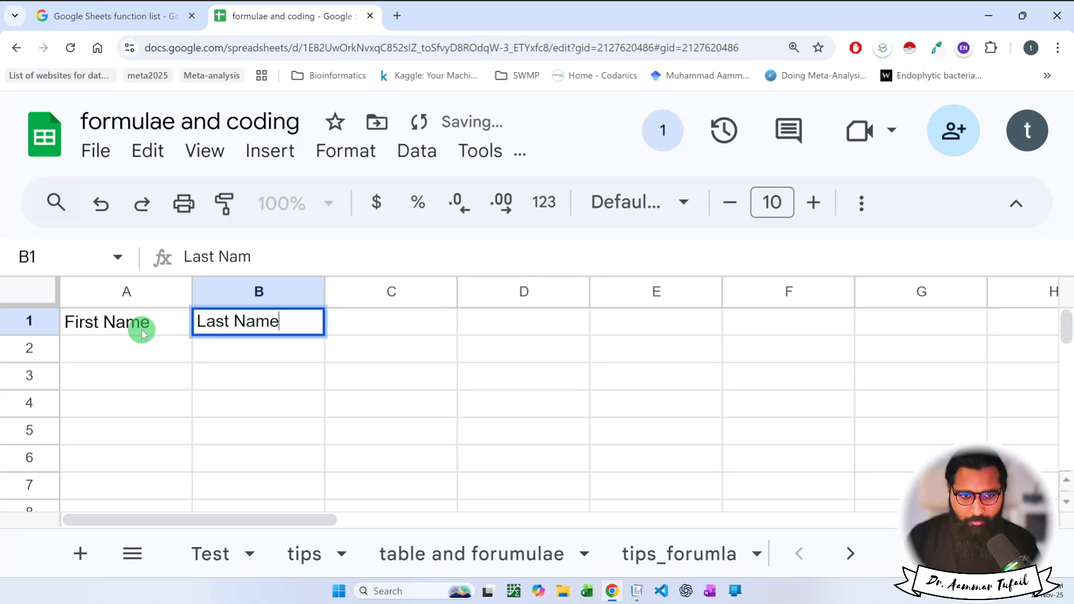
{"action": "key", "text": "Return"}
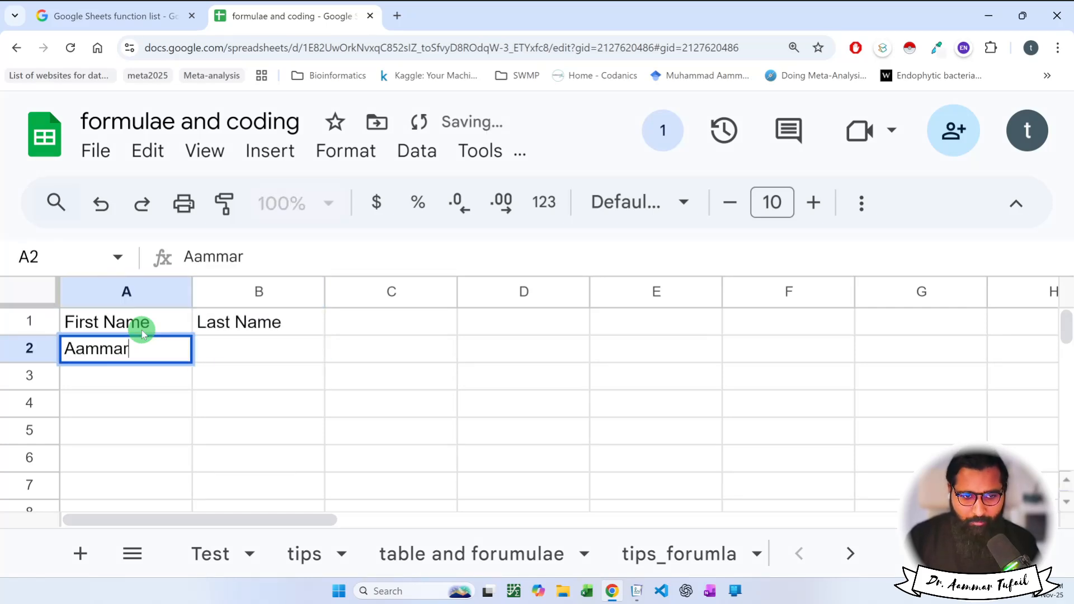
Enter sample first and last names in rows 2 to 7, fixing a misplaced entry.
{"action": "key", "text": "Tab"}
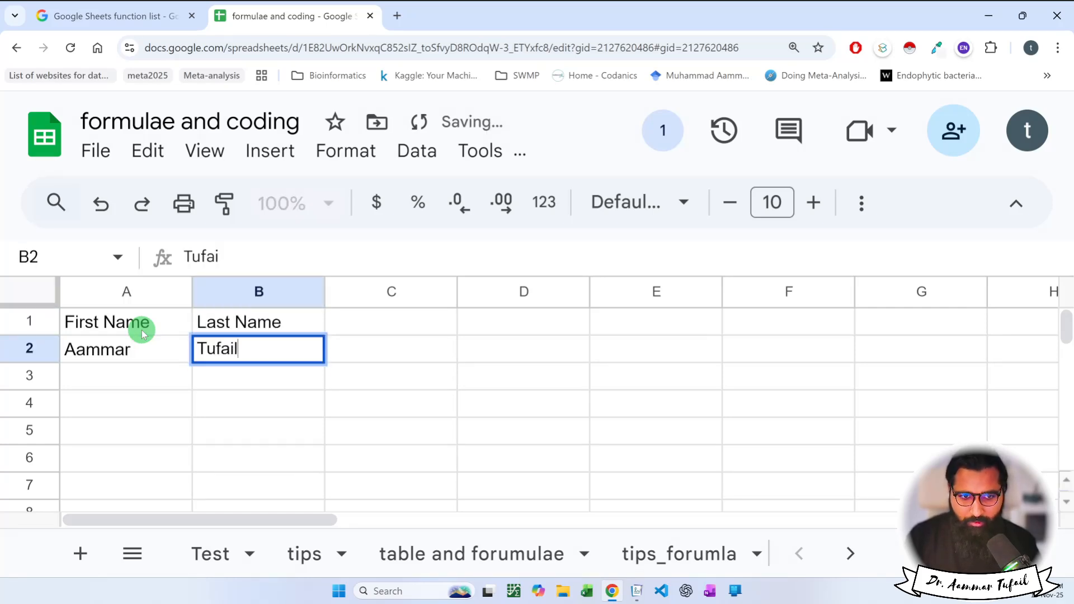
{"action": "key", "text": "Return"}
{"action": "type", "text": "Bari"}
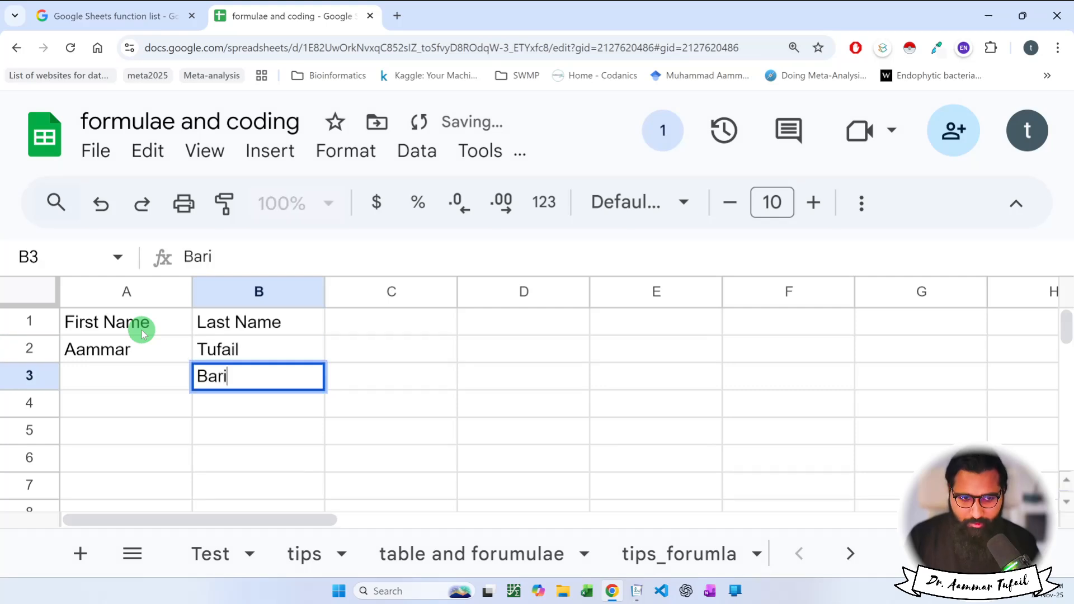
{"action": "type", "text": "rah"}
{"action": "key", "text": "BackSpace"}
{"action": "key", "text": "BackSpace"}
{"action": "key", "text": "BackSpace"}
{"action": "key", "text": "BackSpace"}
{"action": "key", "text": "BackSpace"}
{"action": "key", "text": "BackSpace"}
{"action": "key", "text": "BackSpace"}
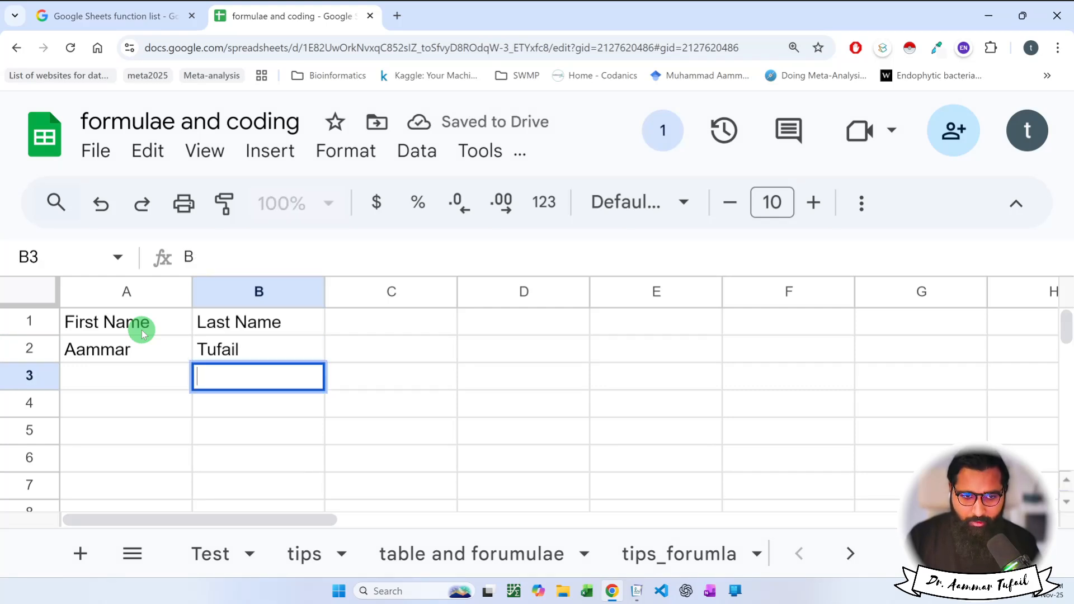
{"action": "key", "text": "Return"}
{"action": "key", "text": "Left"}
{"action": "key", "text": "Up"}
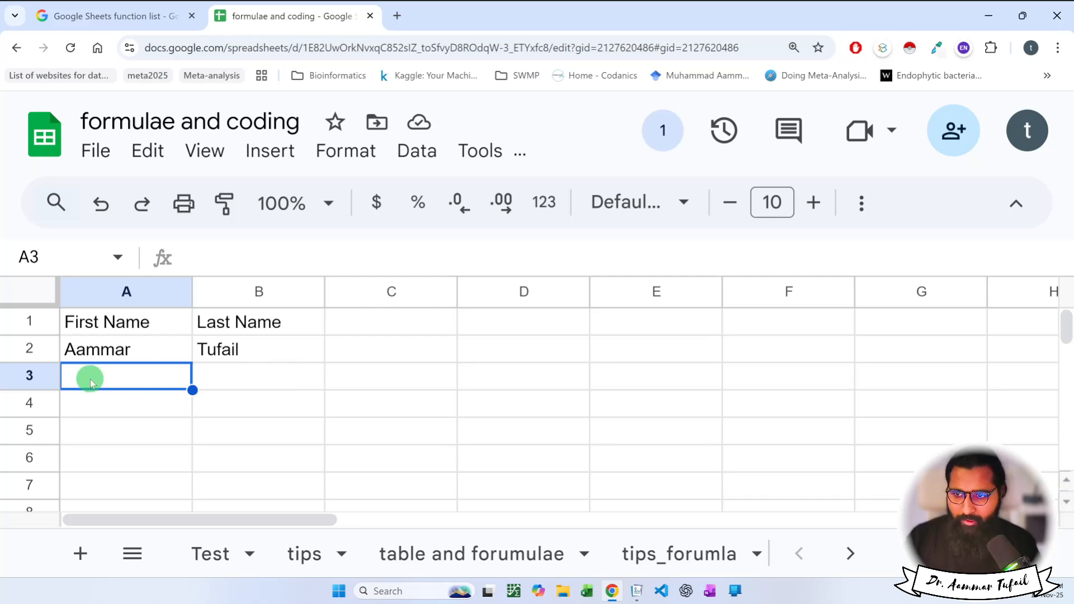
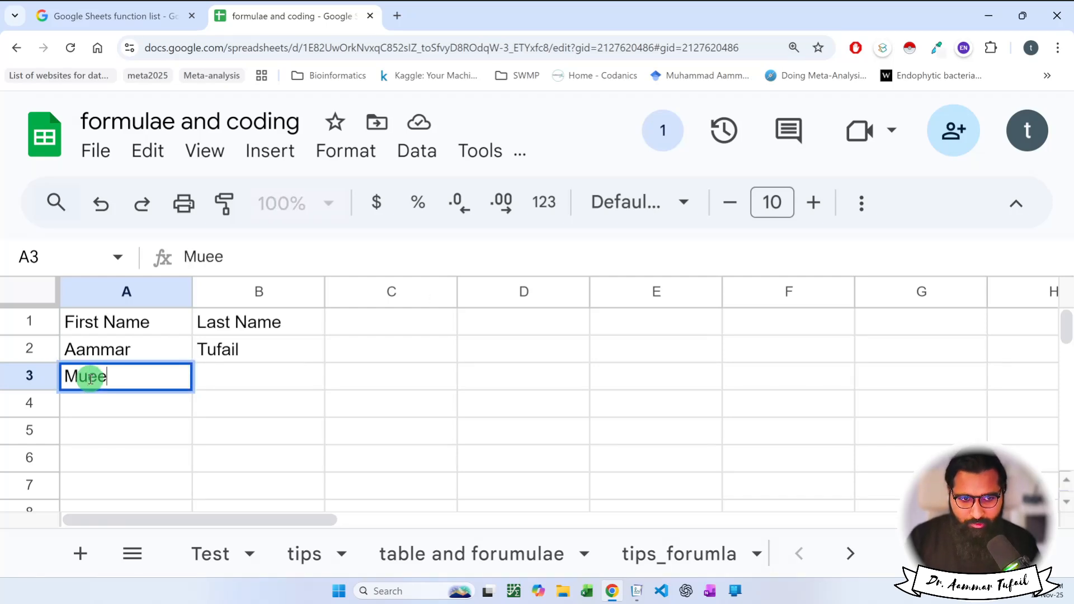
{"action": "key", "text": "Tab"}
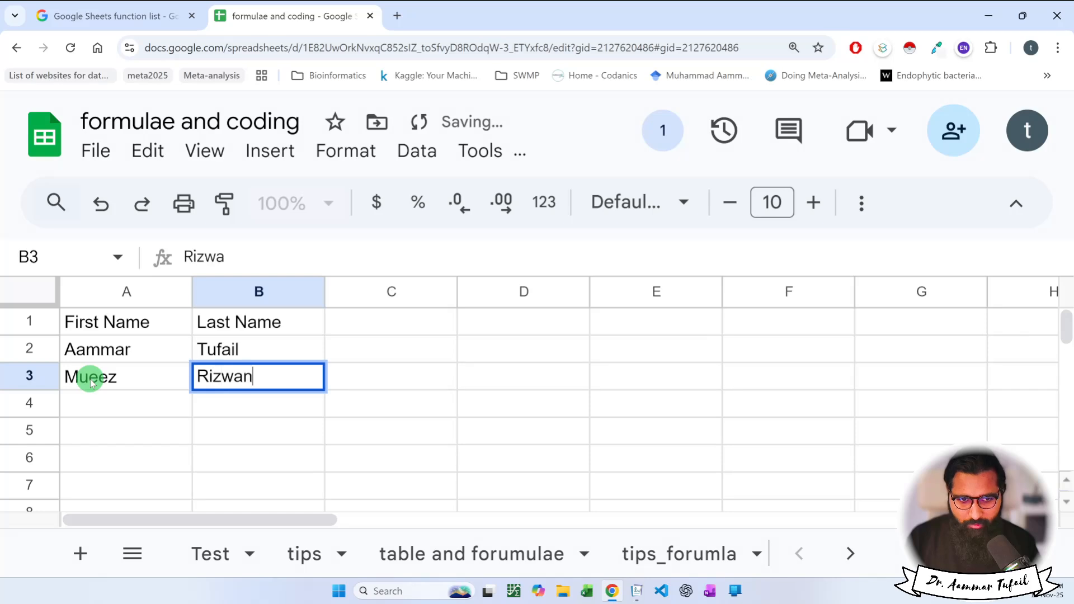
{"action": "key", "text": "Return"}
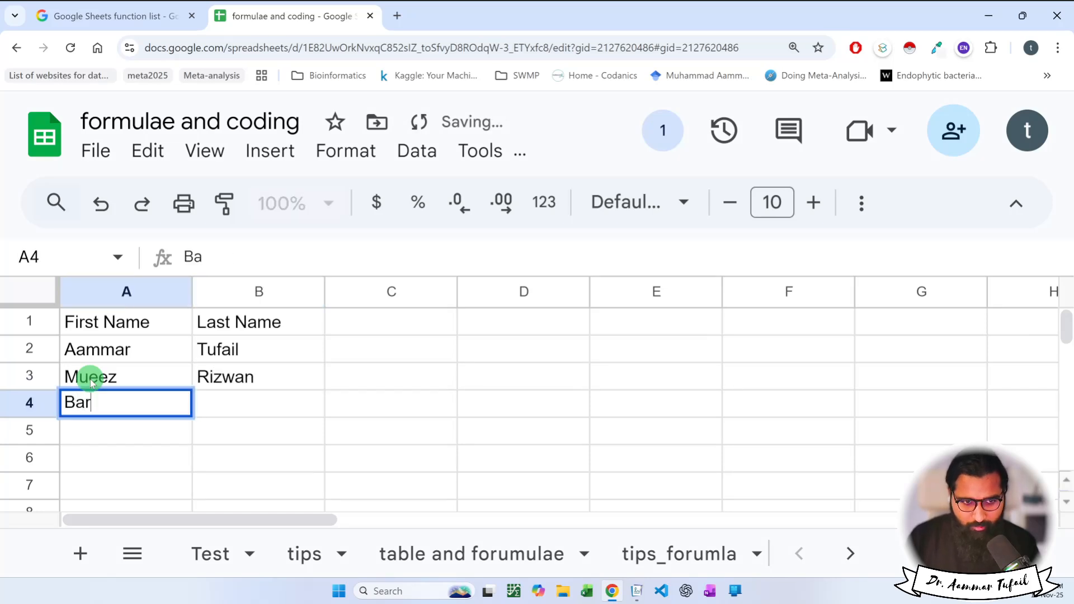
{"action": "key", "text": "Tab"}
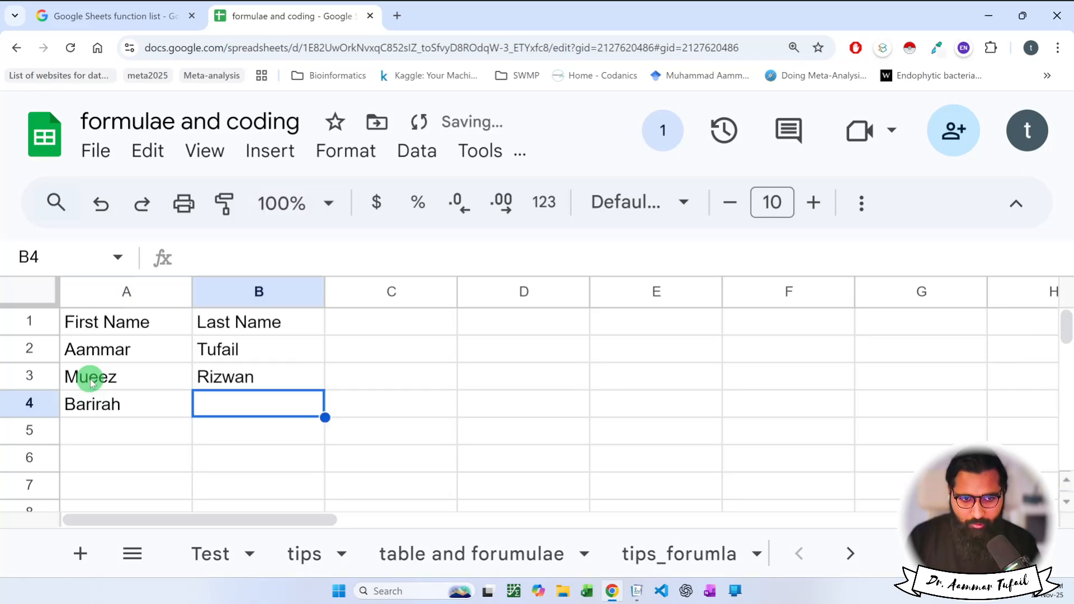
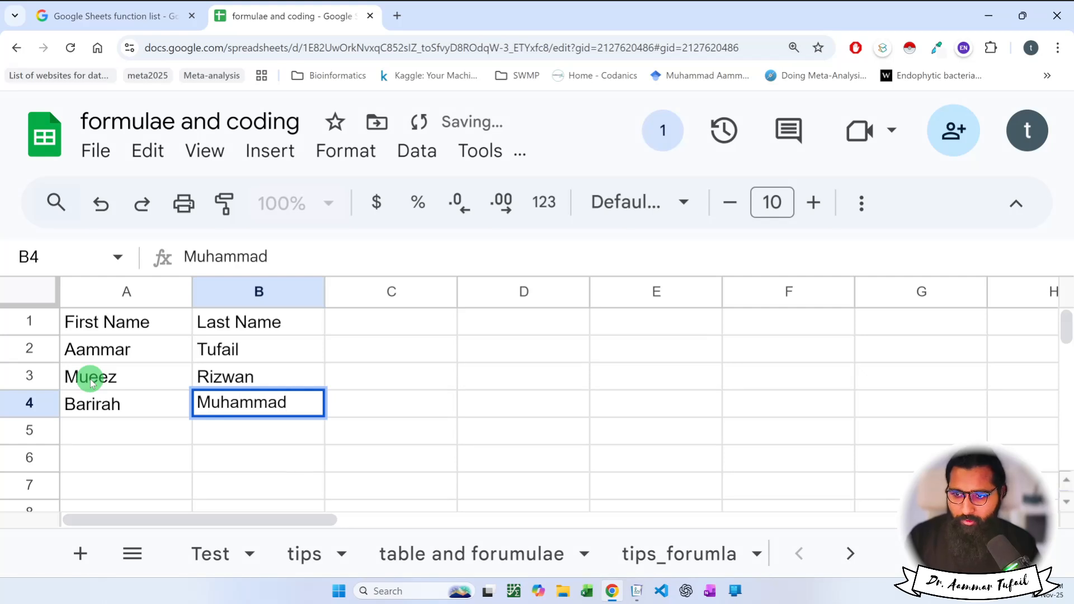
{"action": "key", "text": "Return"}
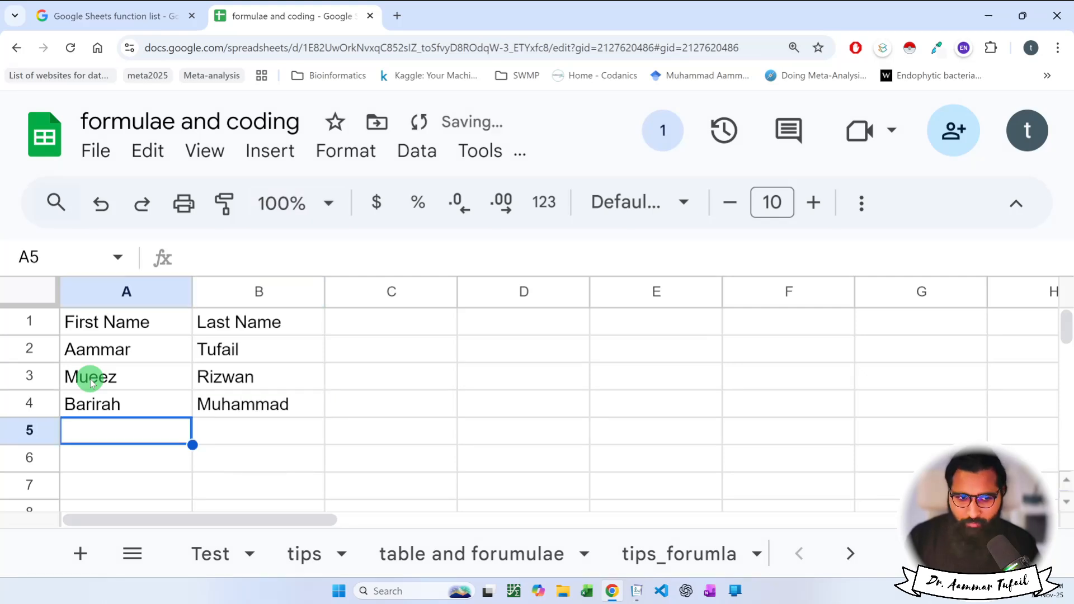
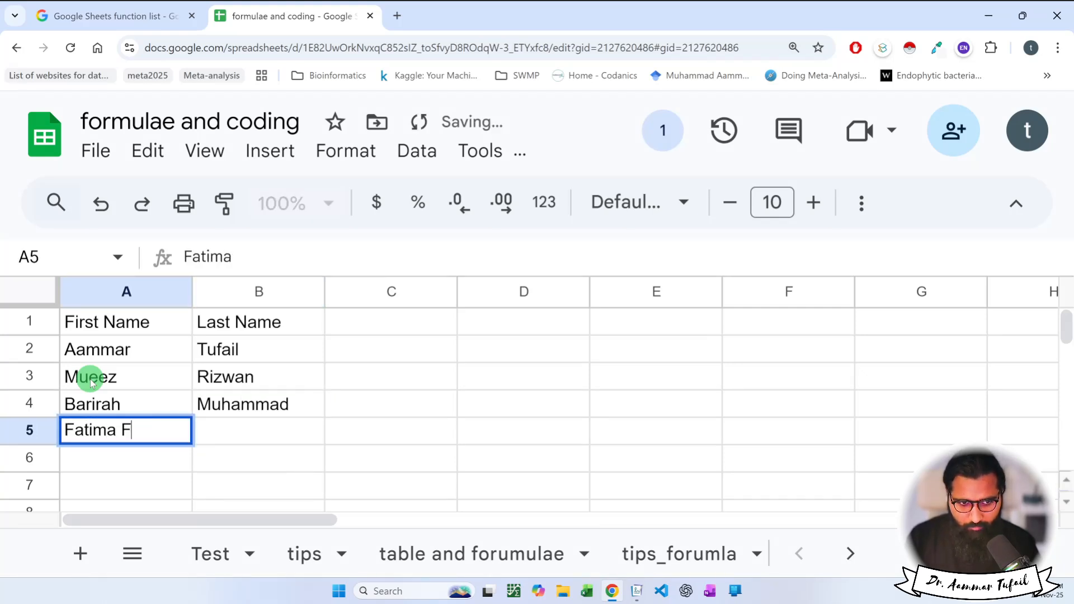
{"action": "key", "text": "Tab"}
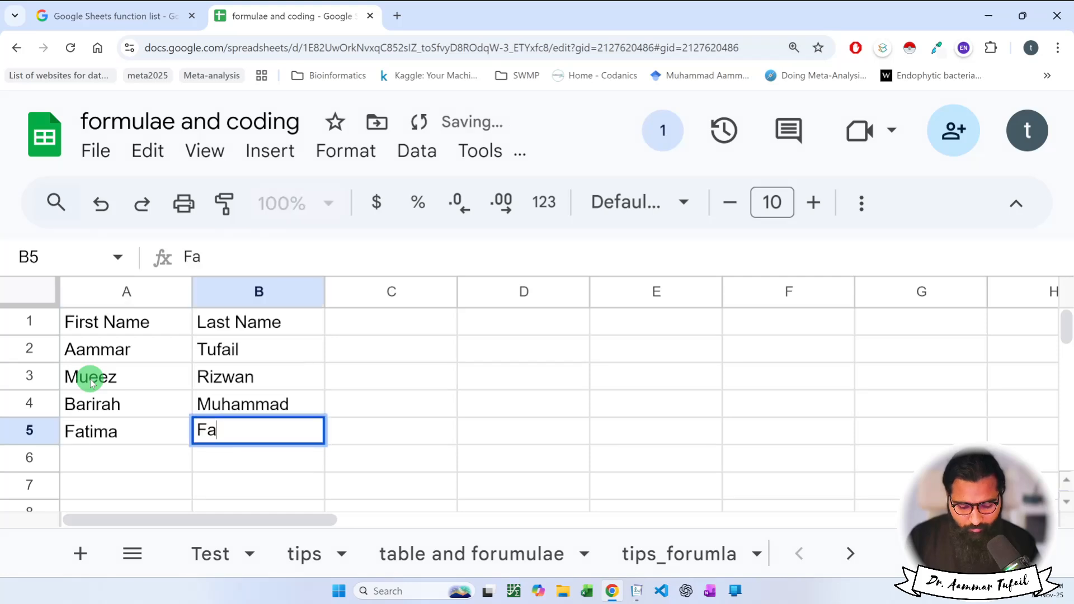
{"action": "key", "text": "Return"}
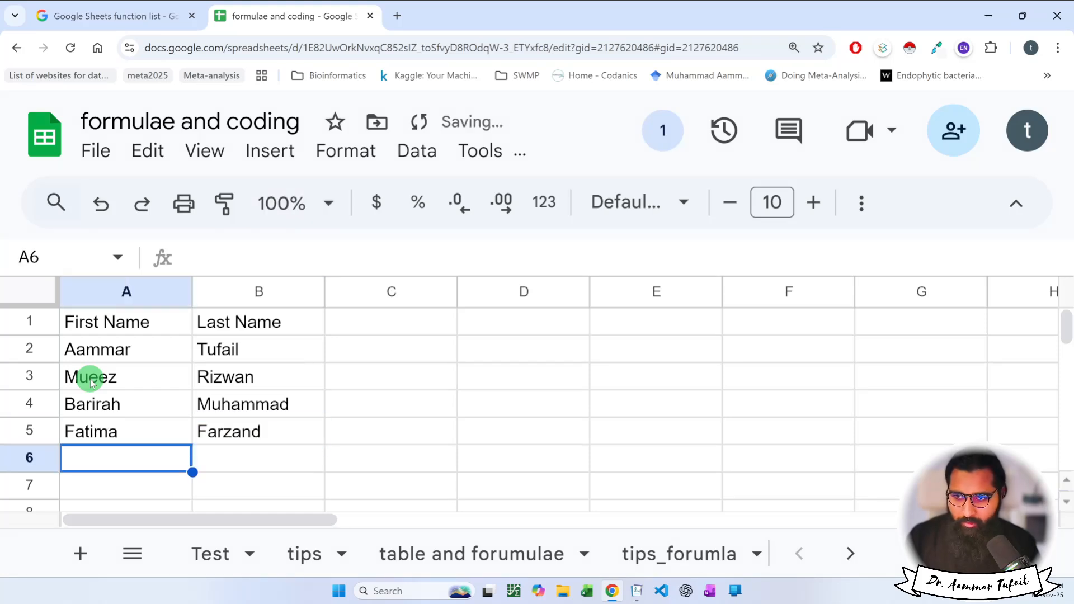
{"action": "key", "text": "Tab"}
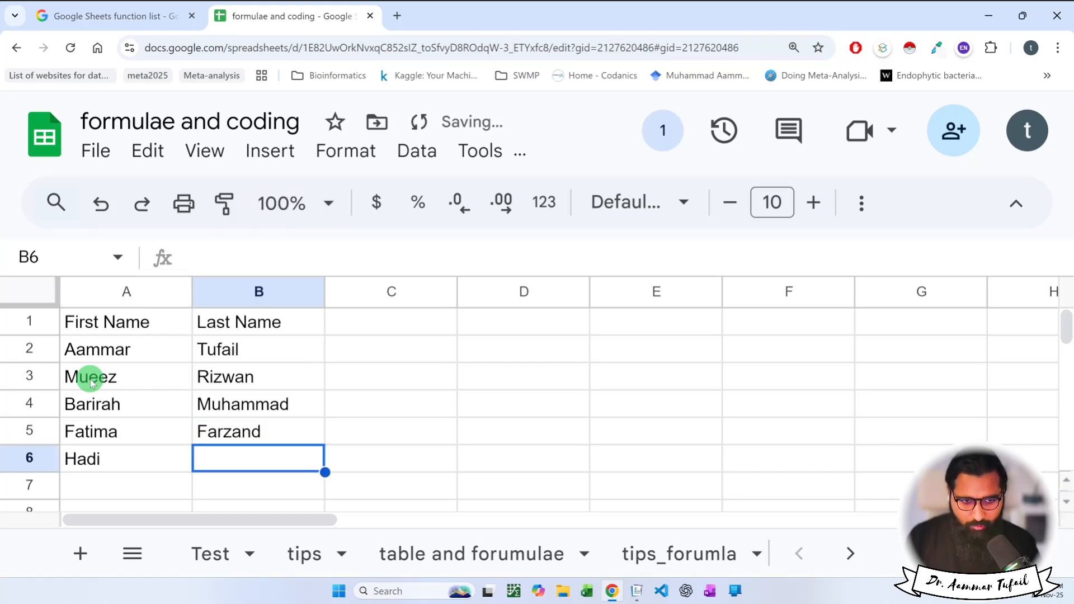
{"action": "key", "text": "Return"}
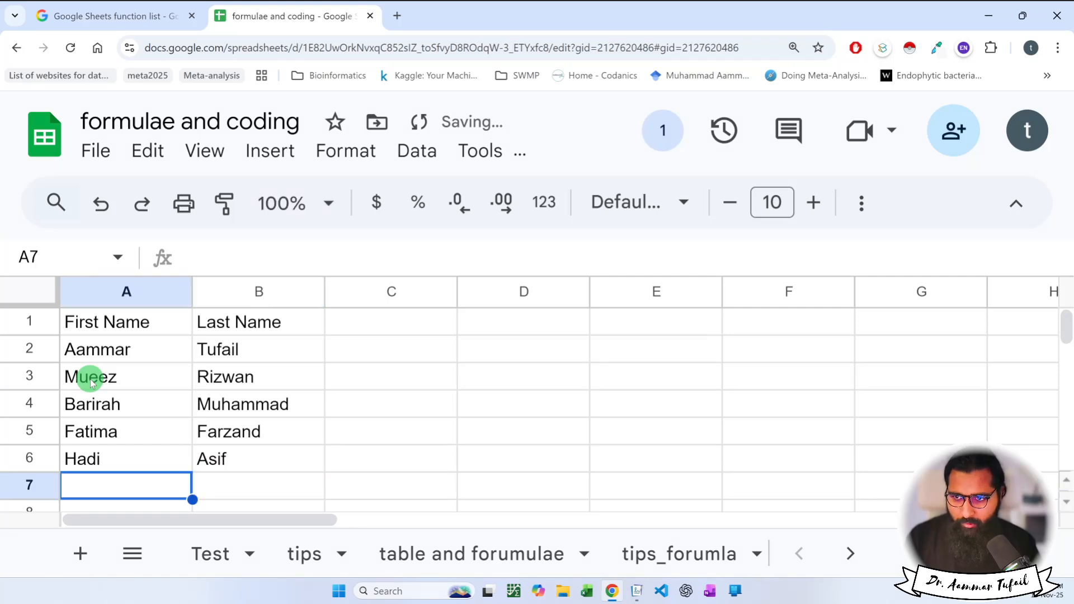
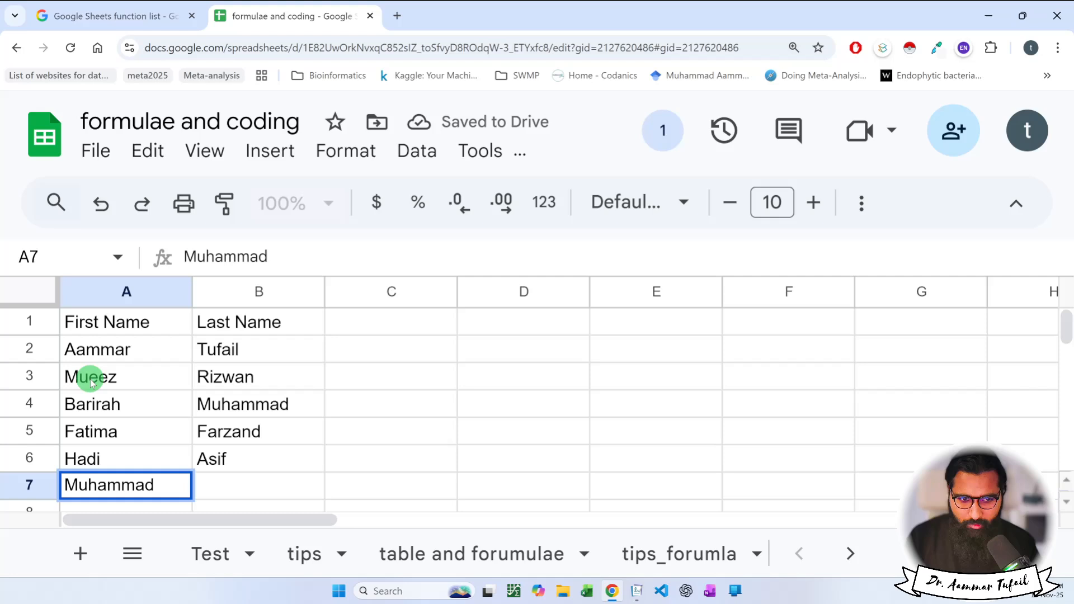
{"action": "key", "text": "Tab"}
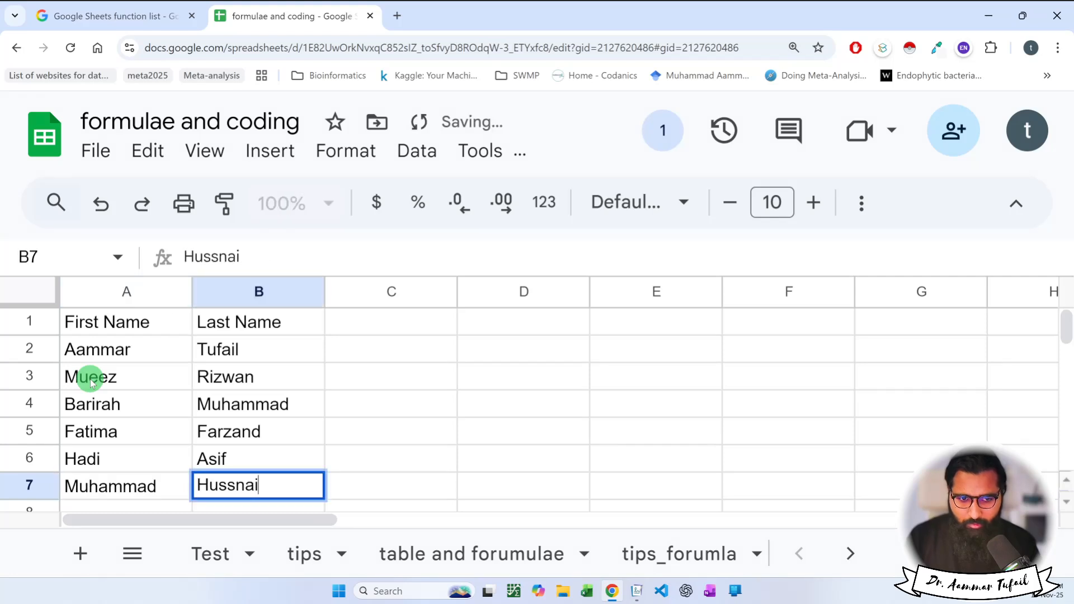
{"action": "key", "text": "Return"}
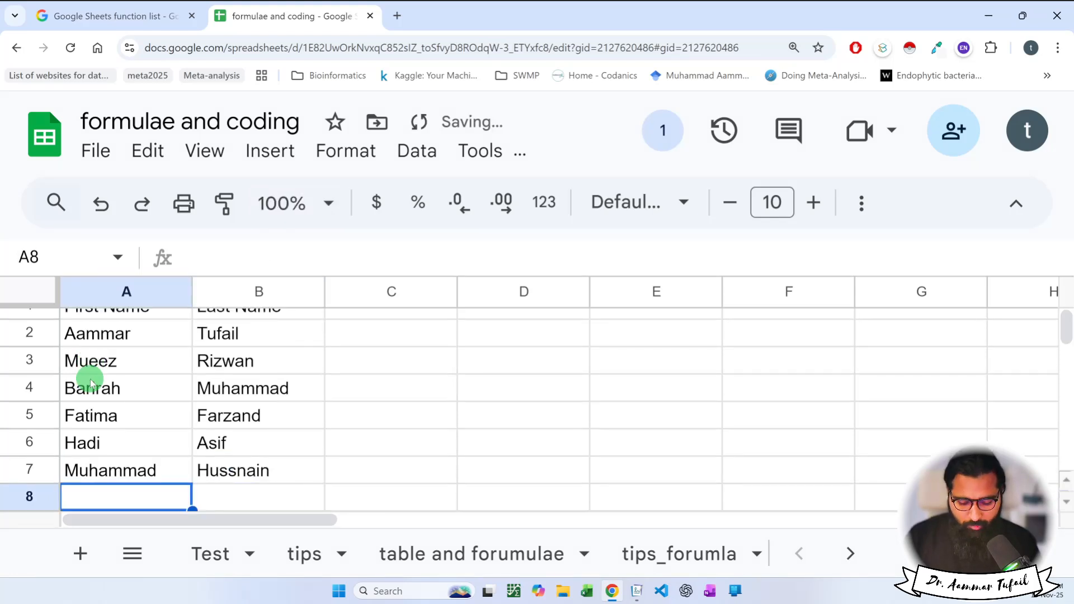
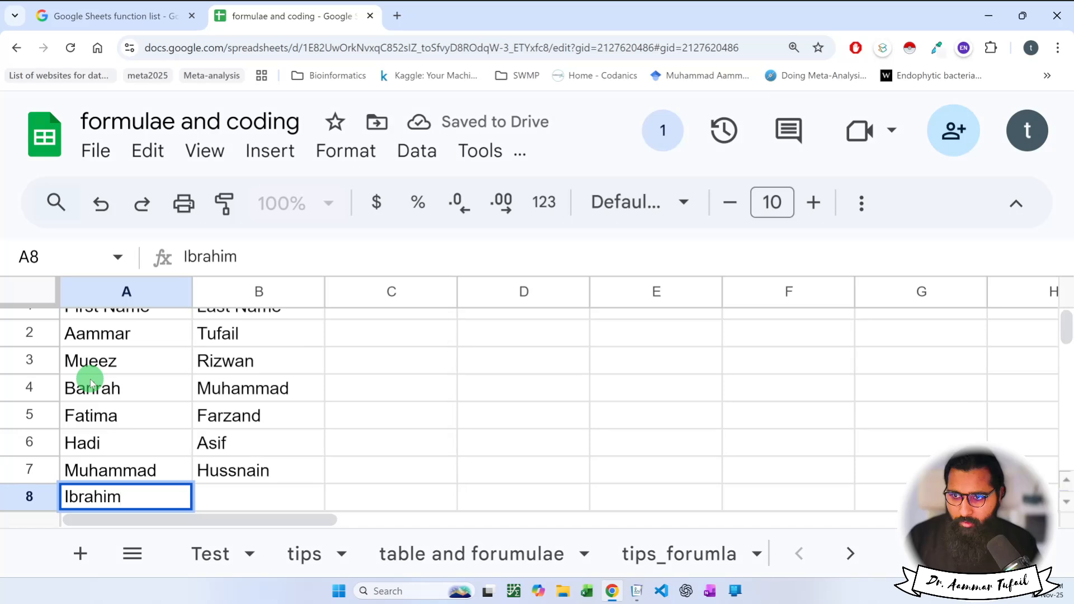
Enter the remaining first and last names in rows 8 to 12, correcting typos.
{"action": "key", "text": "Tab"}
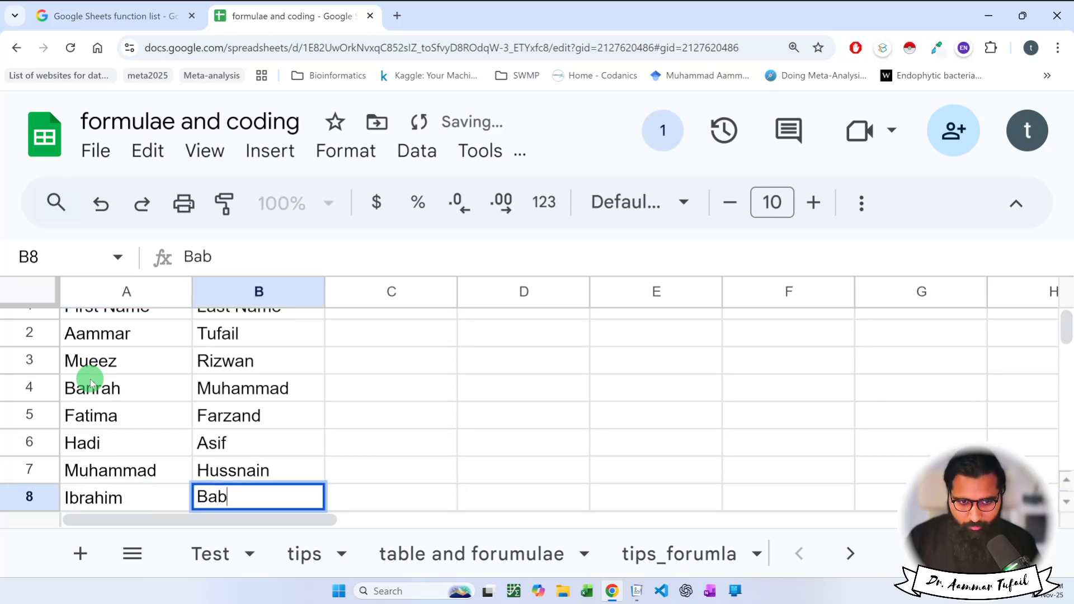
{"action": "key", "text": "Return"}
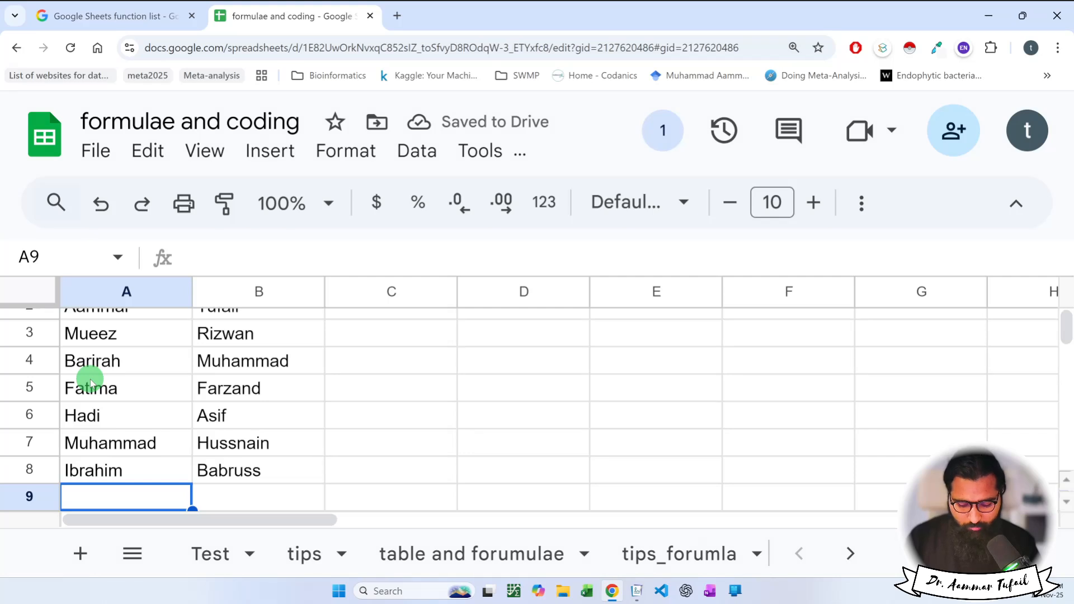
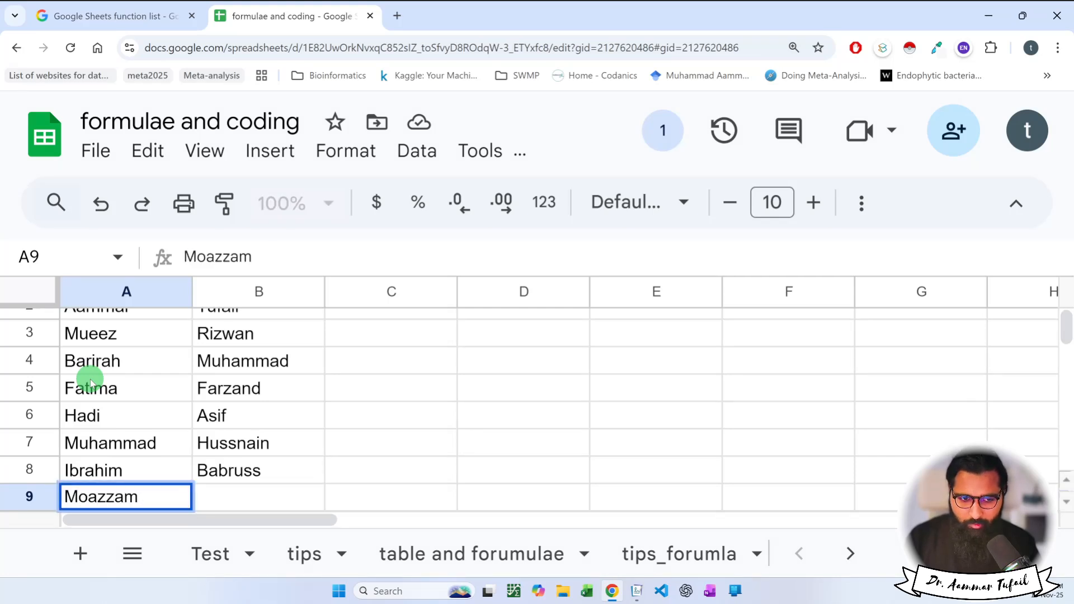
{"action": "key", "text": "Tab"}
{"action": "type", "text": "ali"}
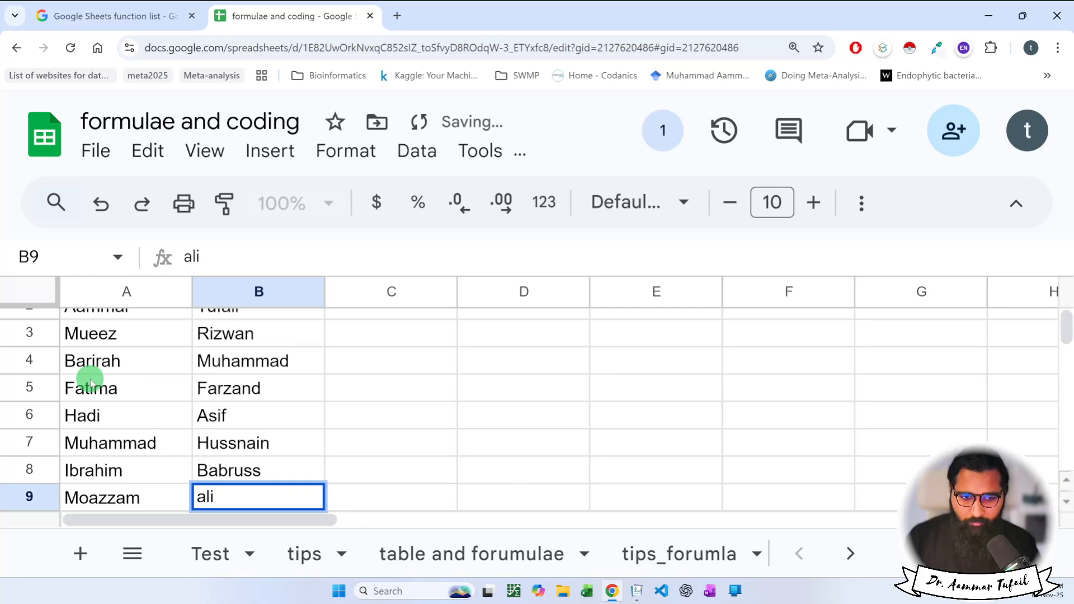
{"action": "key", "text": "Return"}
{"action": "scroll", "coordinate": [308, 369], "scroll_direction": "down", "scroll_amount": 1}
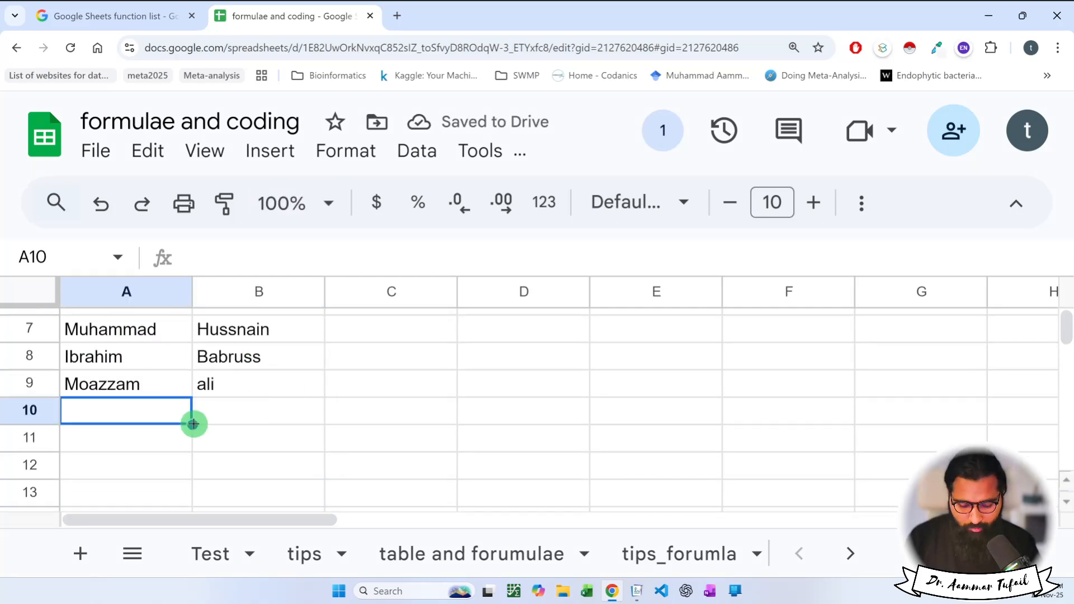
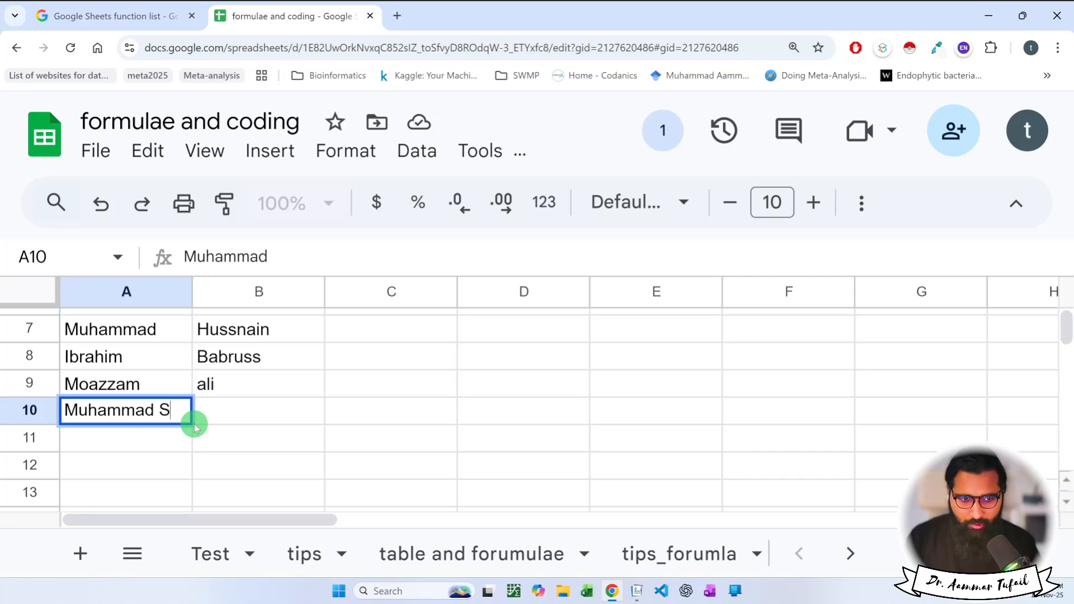
{"action": "key", "text": "Tab"}
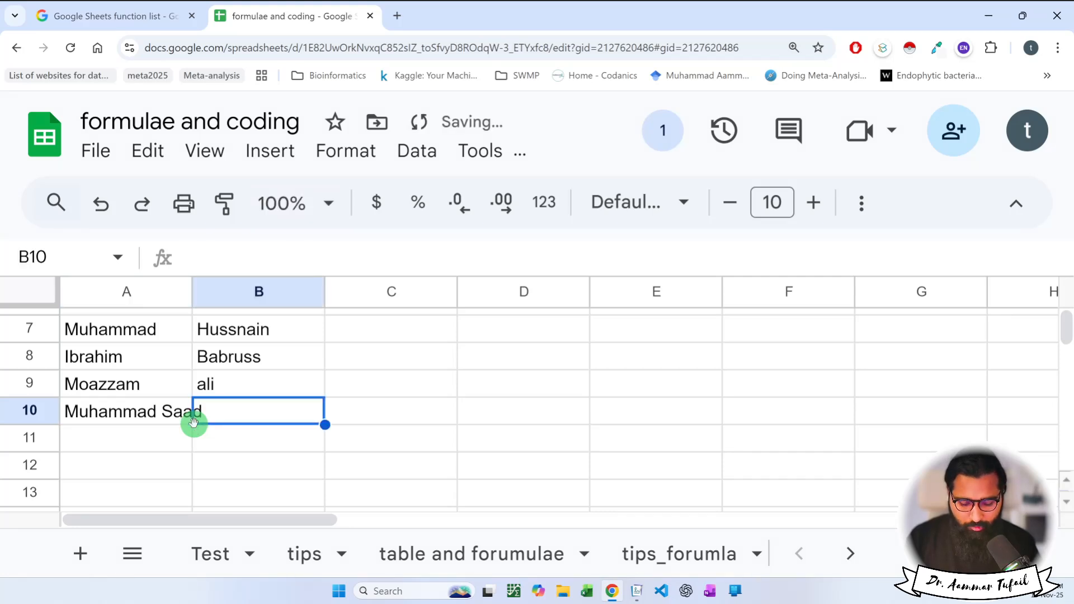
{"action": "key", "text": "Return"}
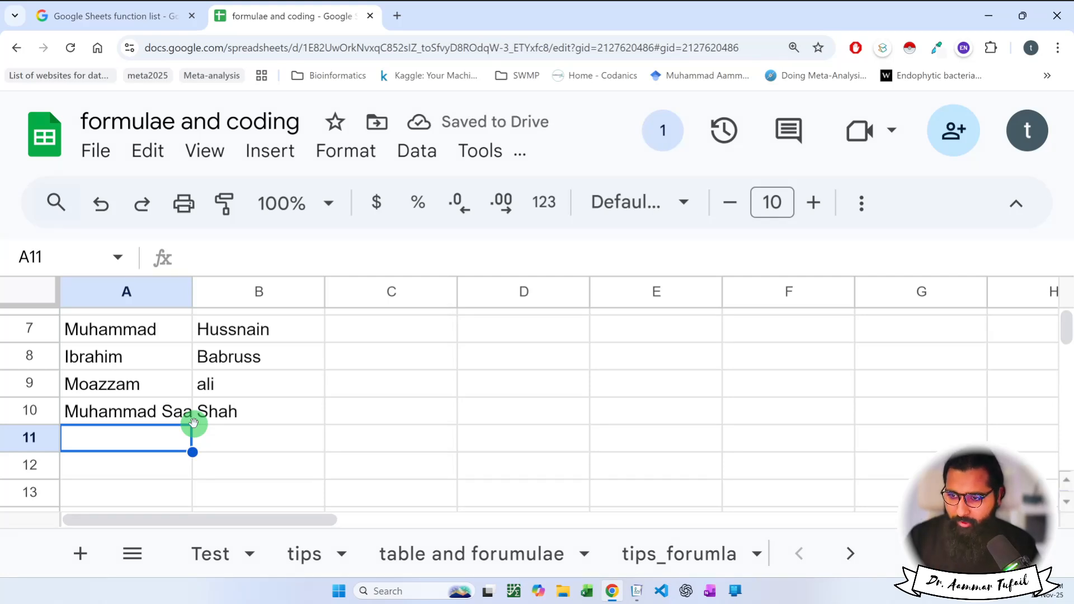
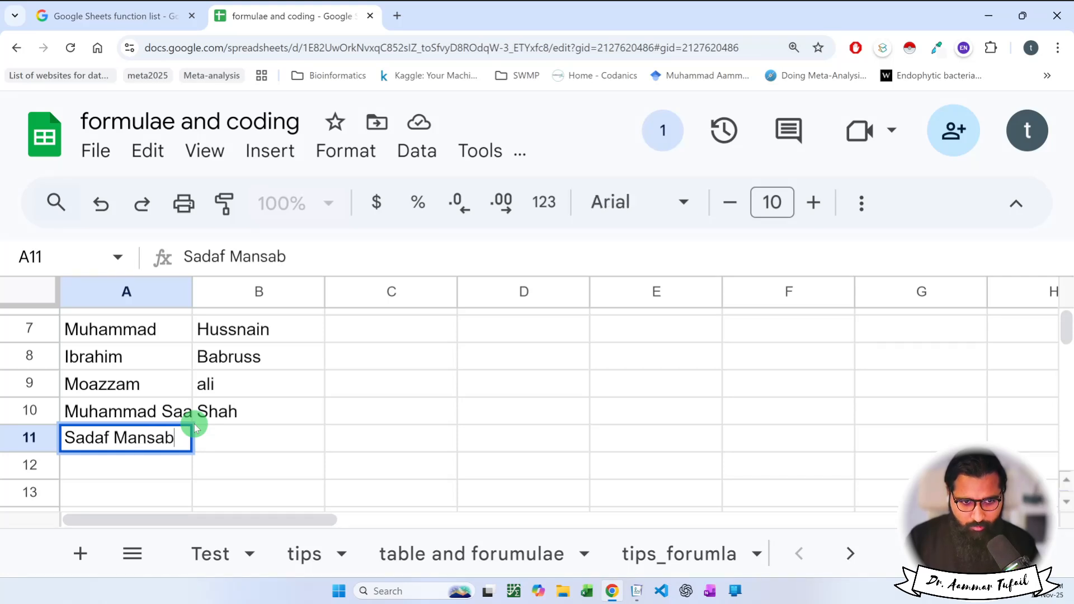
{"action": "key", "text": "Tab"}
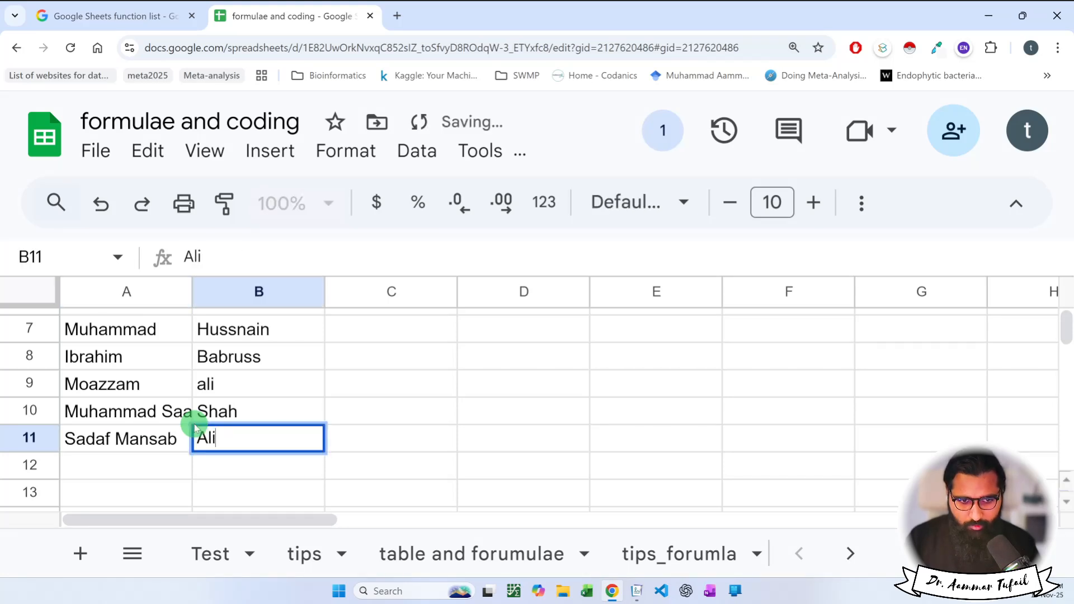
{"action": "key", "text": "Return"}
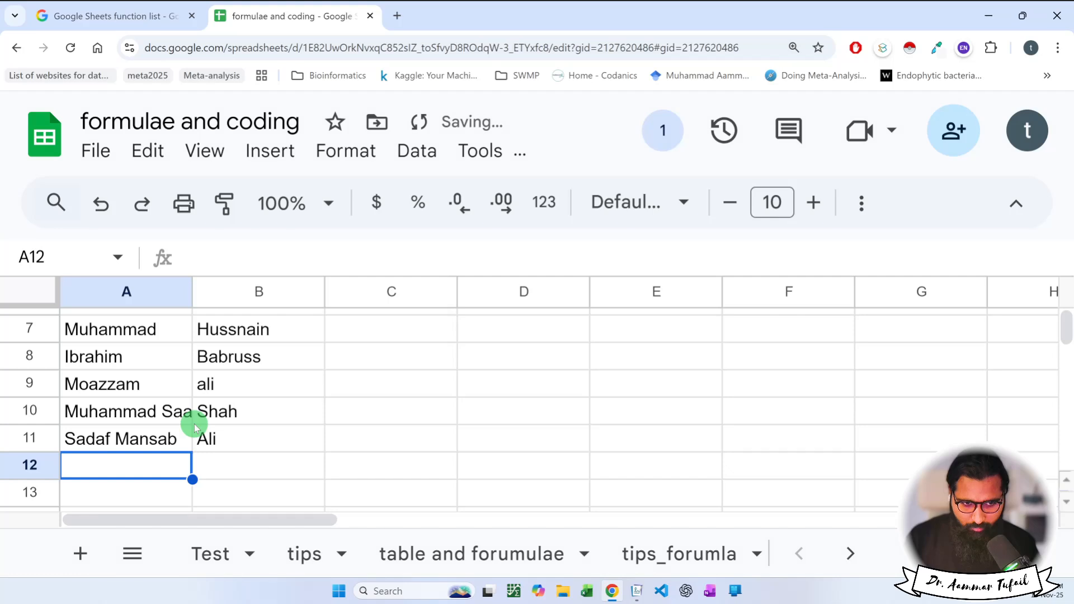
{"action": "type", "text": "Hma"}
{"action": "key", "text": "BackSpace"}
{"action": "key", "text": "BackSpace"}
{"action": "type", "text": "amma"}
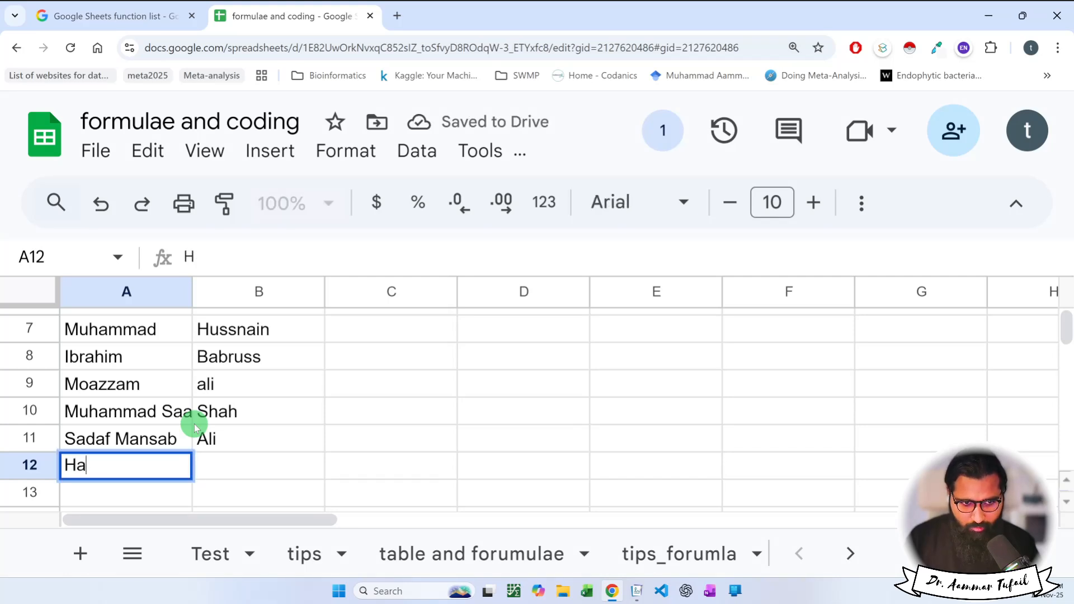
{"action": "key", "text": "BackSpace"}
{"action": "key", "text": "BackSpace"}
{"action": "key", "text": "BackSpace"}
{"action": "key", "text": "BackSpace"}
{"action": "key", "text": "BackSpace"}
{"action": "key", "text": "Tab"}
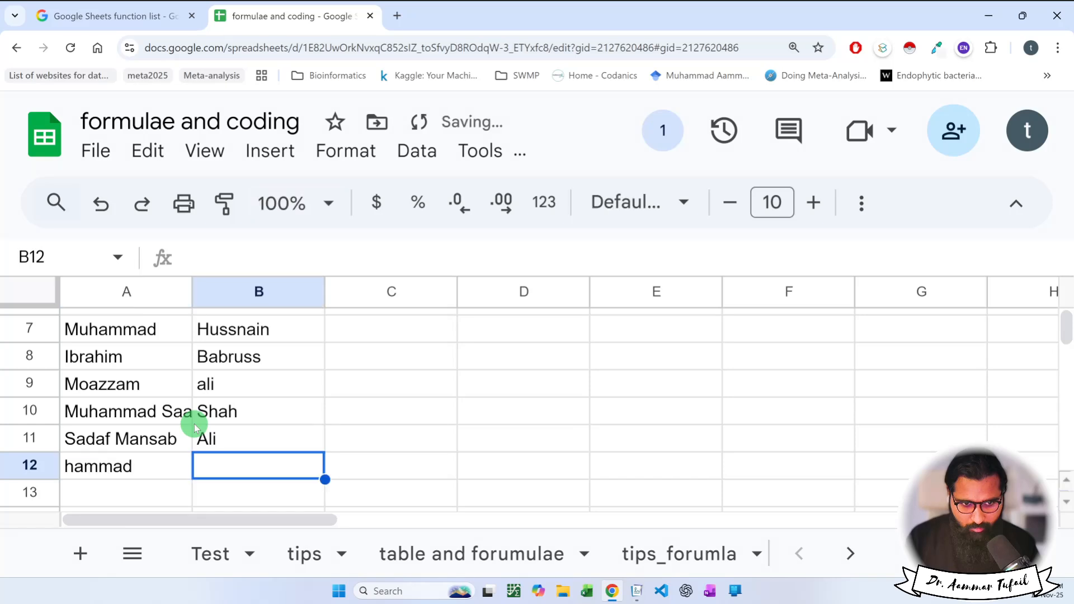
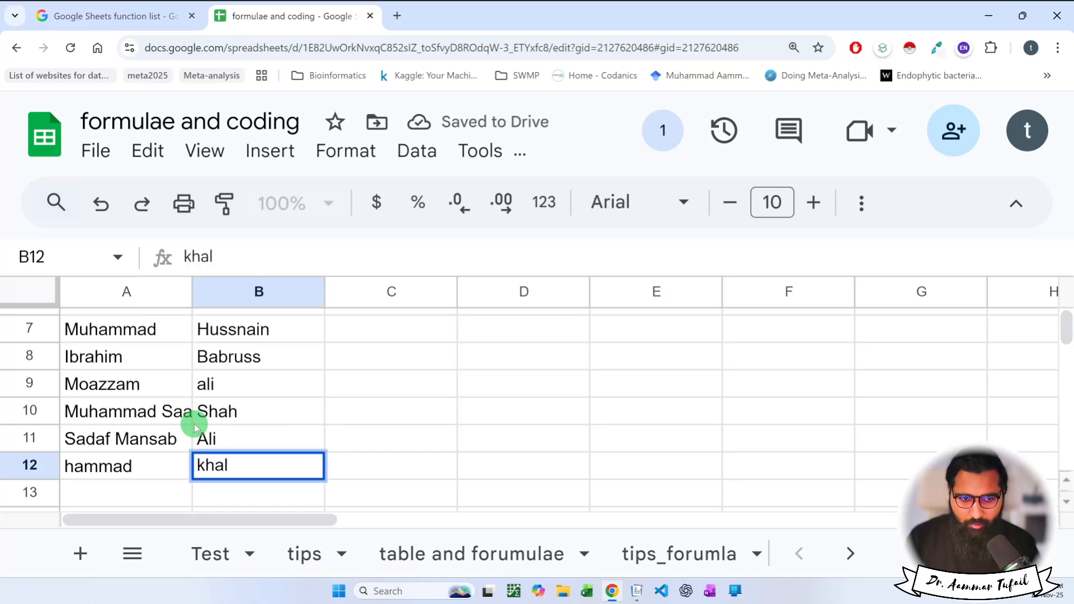
{"action": "key", "text": "Return"}
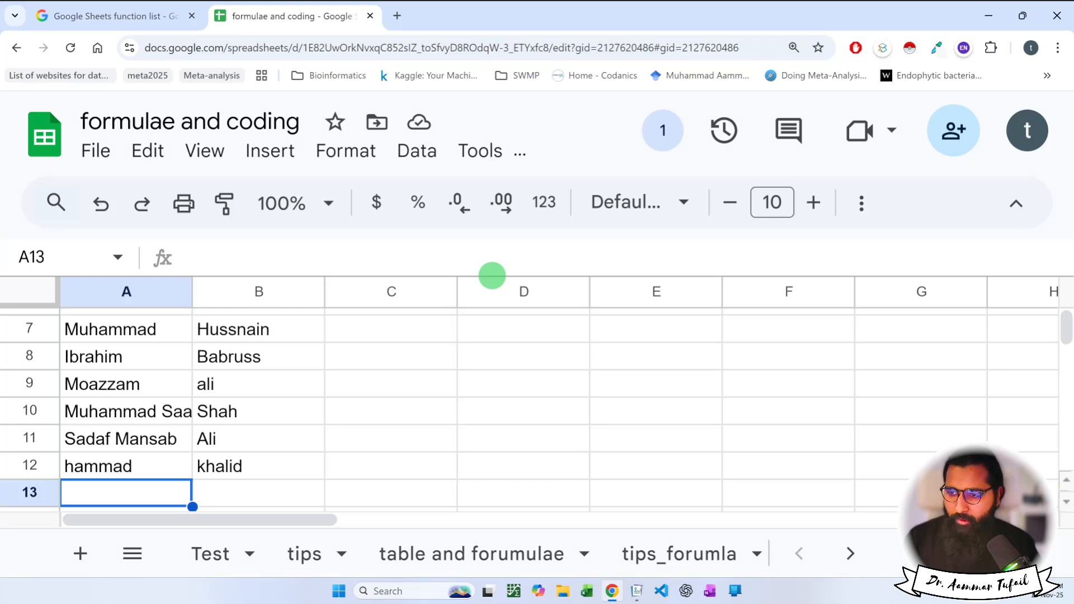
Make the 'First Name' and 'Last Name' headings in A1:B1 bold.
{"action": "left_click", "coordinate": [238, 384]}
{"action": "key", "text": "ctrl+minus"}
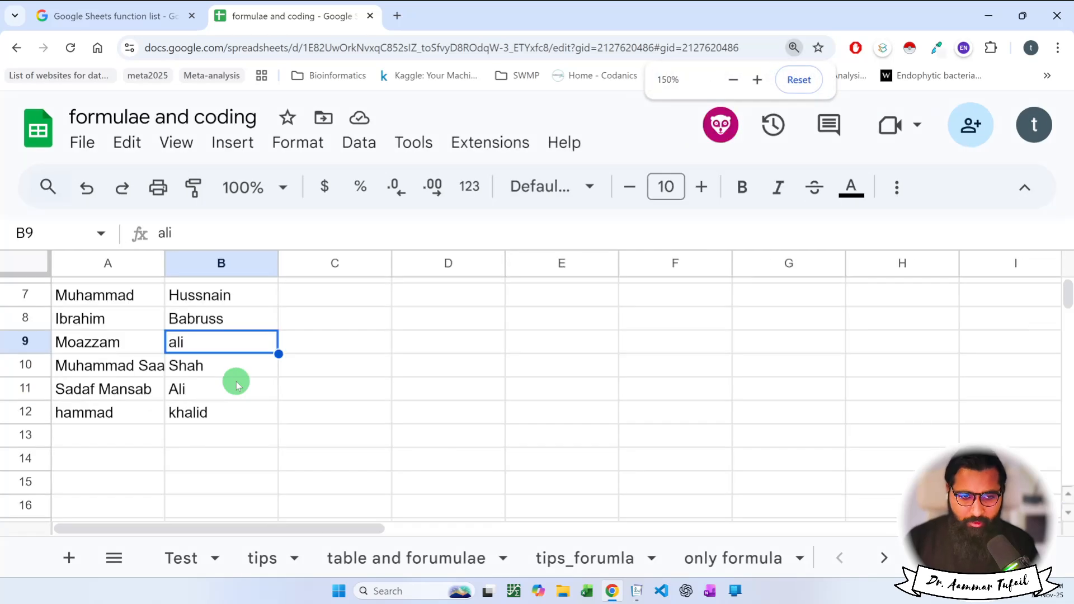
{"action": "scroll", "coordinate": [235, 384], "scroll_direction": "up", "scroll_amount": 3}
{"action": "left_click", "coordinate": [105, 290]}
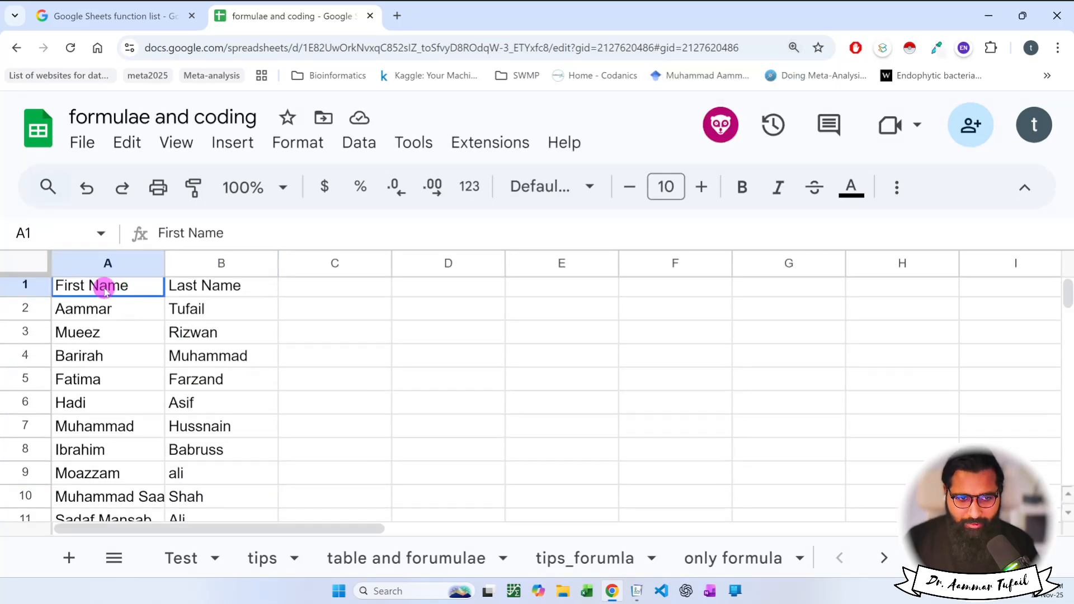
{"action": "left_click_drag", "start_coordinate": [105, 289], "coordinate": [190, 290]}
{"action": "key", "text": "ctrl+b"}
{"action": "left_click", "coordinate": [135, 312]}
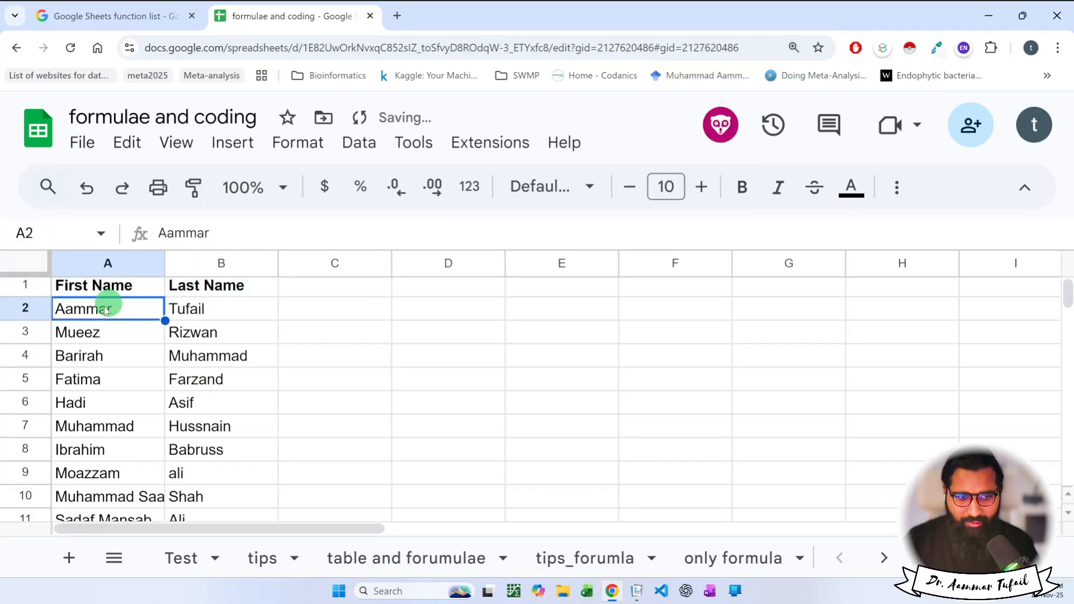
{"action": "key", "text": "ctrl+minus"}
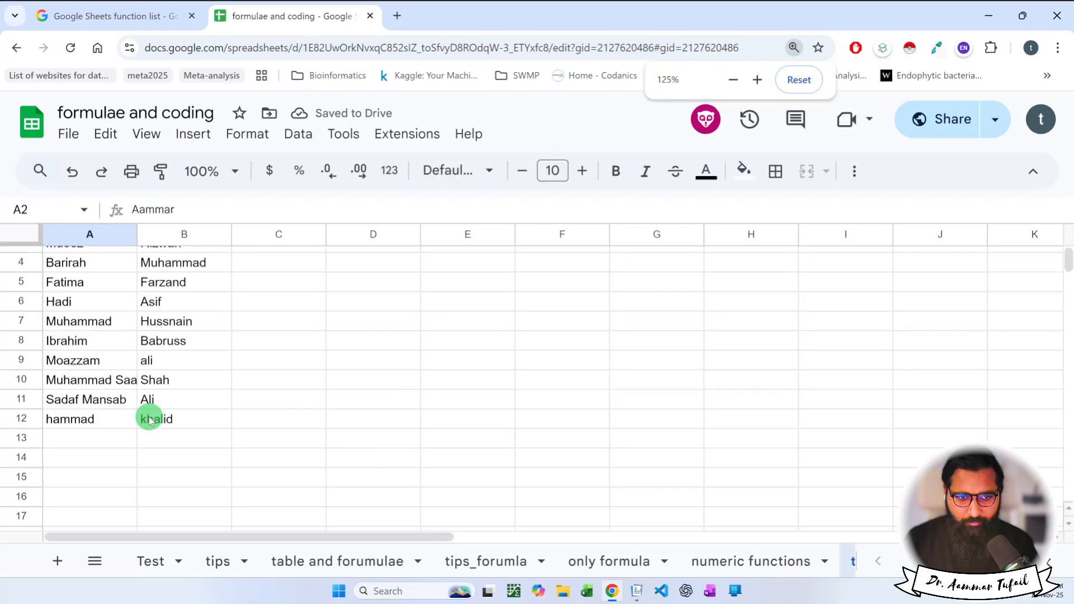
{"action": "scroll", "coordinate": [149, 421], "scroll_direction": "up", "scroll_amount": 1}
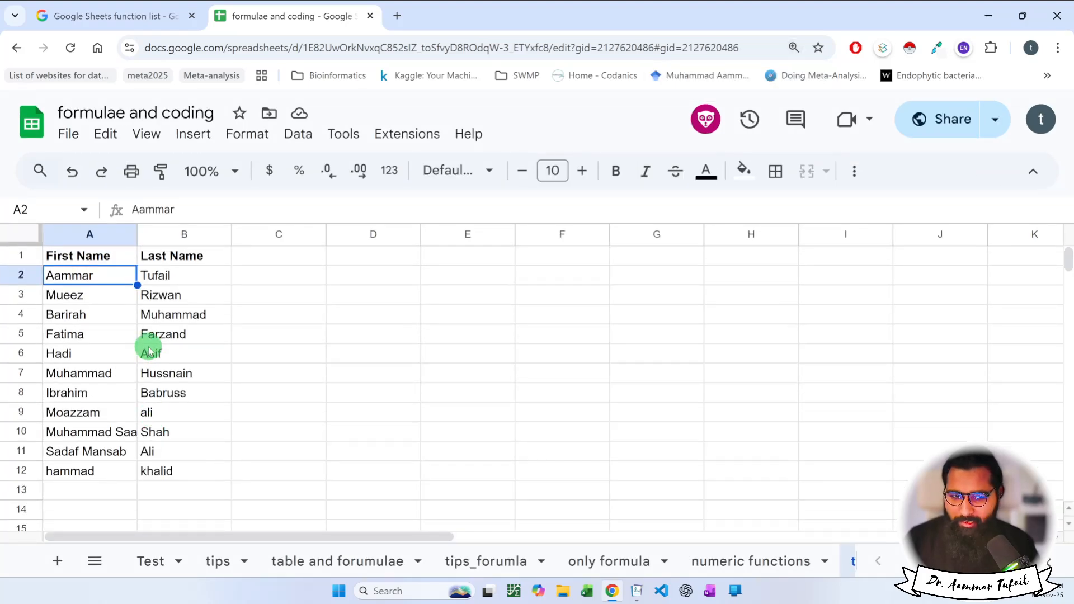
{"action": "left_click", "coordinate": [187, 258]}
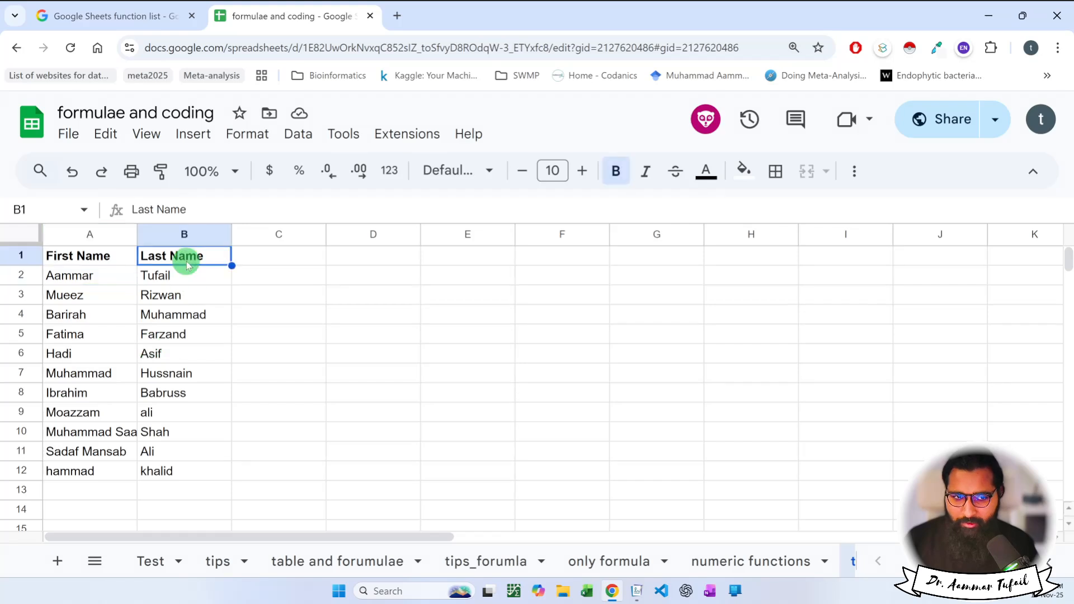
{"action": "left_click", "coordinate": [97, 265]}
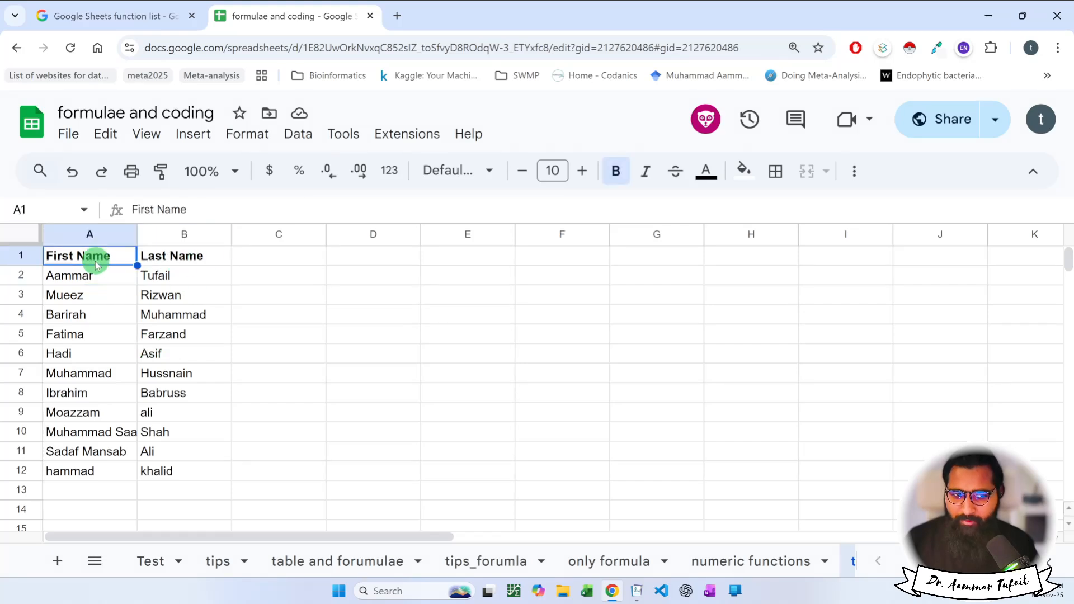
Prepend an extra given name to the first name in A2 and autofit column A.
{"action": "double_click", "coordinate": [65, 276]}
{"action": "left_click", "coordinate": [46, 276]}
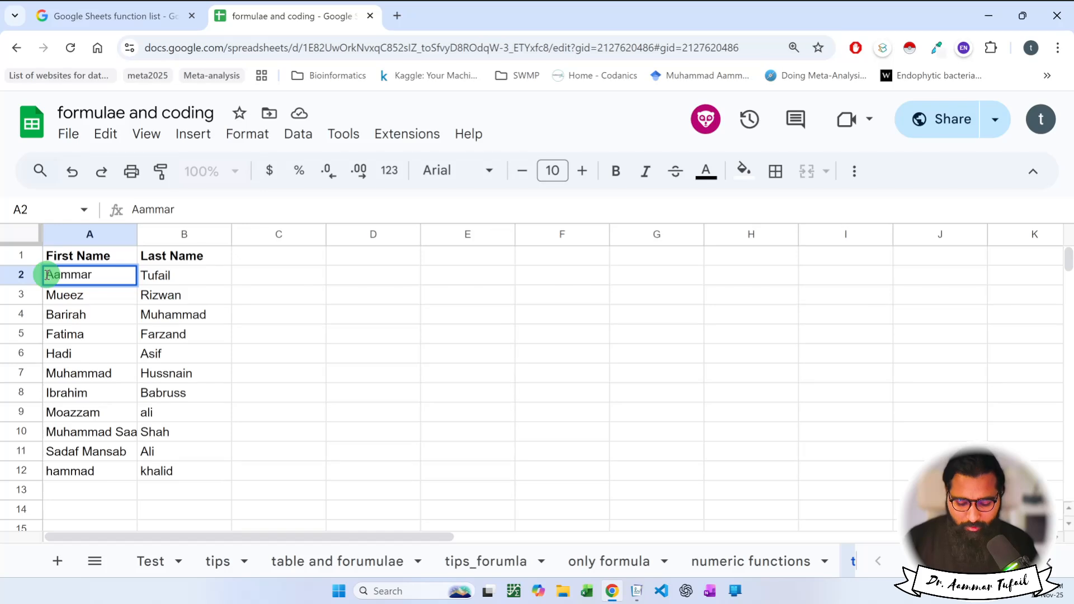
{"action": "type", "text": "Muhammad"}
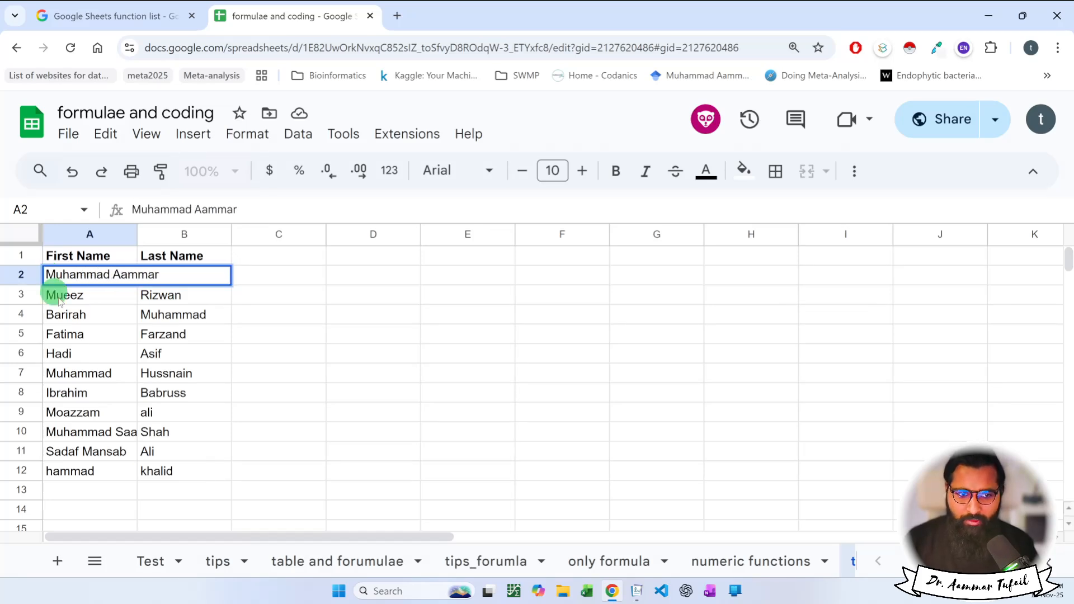
{"action": "left_click", "coordinate": [87, 332]}
{"action": "double_click", "coordinate": [137, 234]}
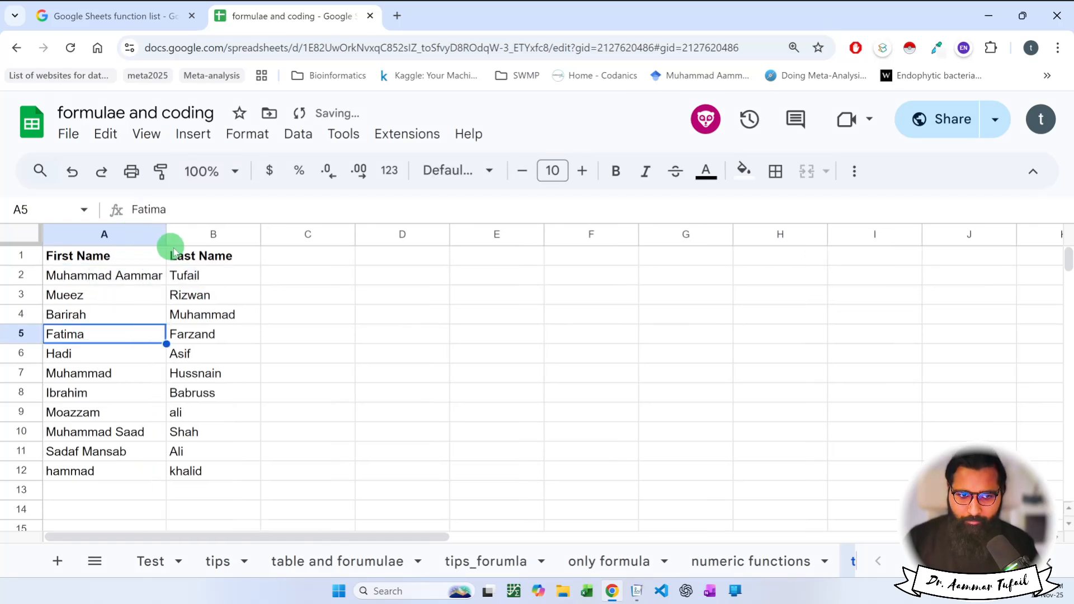
{"action": "left_click", "coordinate": [192, 255]}
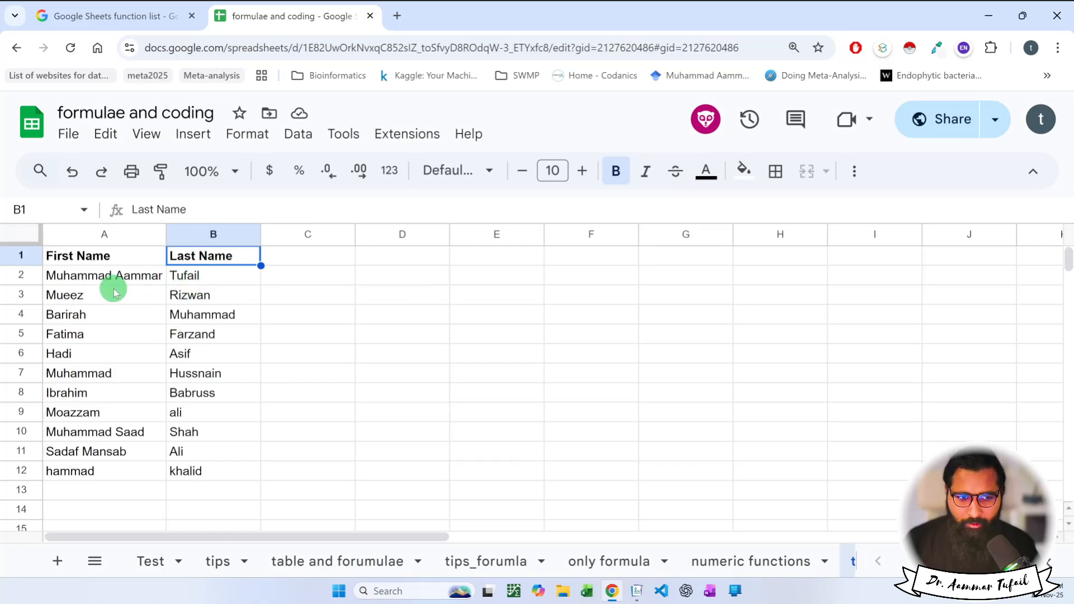
{"action": "mouse_move", "coordinate": [88, 255]}
{"action": "left_mouse_down"}
{"action": "mouse_move", "coordinate": [211, 391]}
{"action": "mouse_move", "coordinate": [187, 476]}
{"action": "left_mouse_up"}
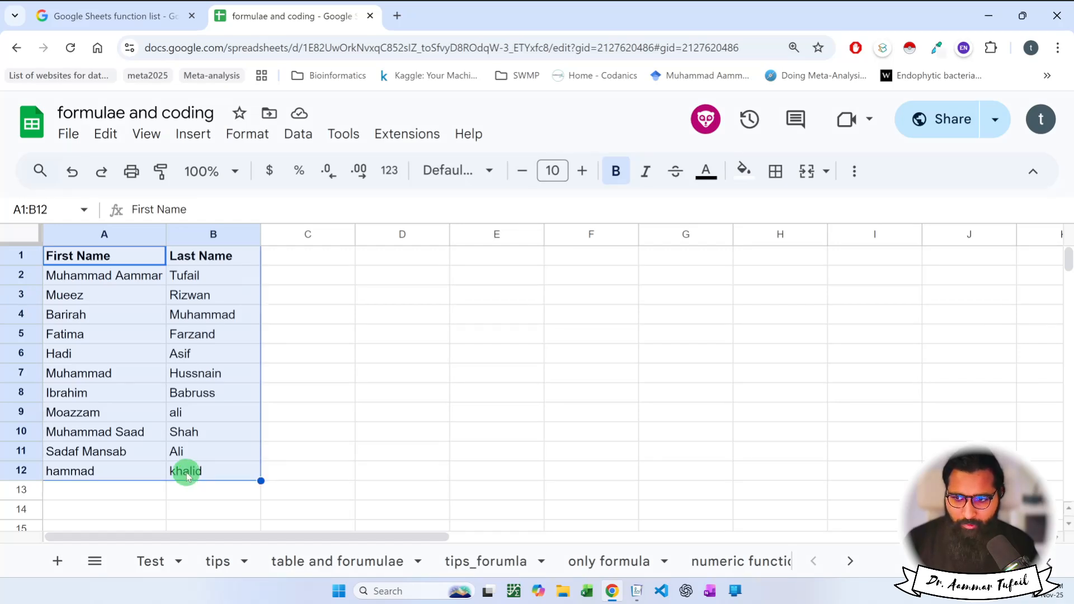
Add a bold 'Complete Name' heading in C1, widen column C, and begin =concat in C2.
{"action": "left_click", "coordinate": [323, 257]}
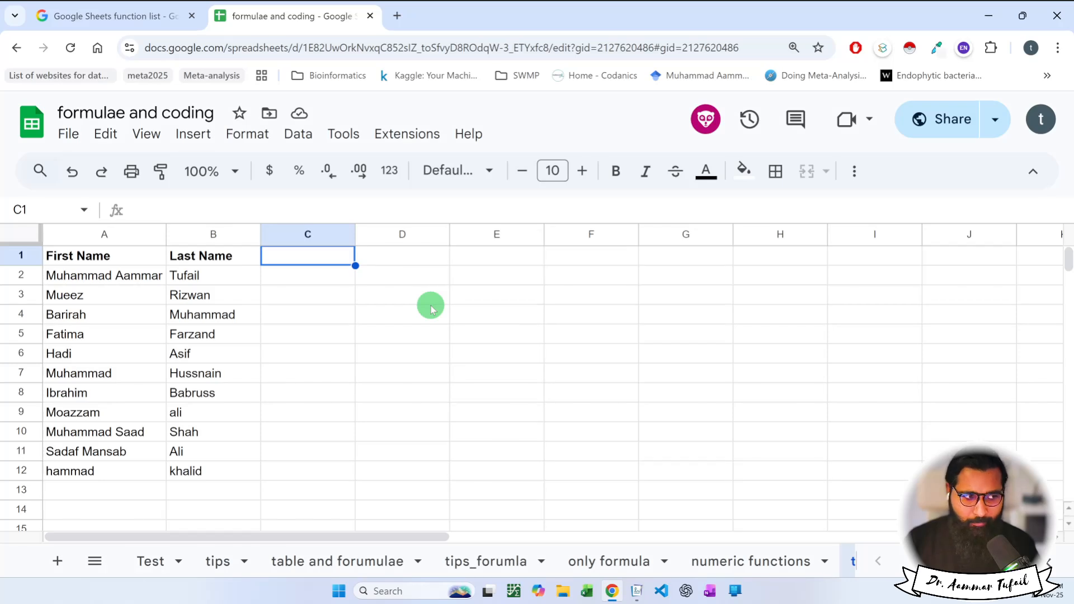
{"action": "type", "text": "Compl"}
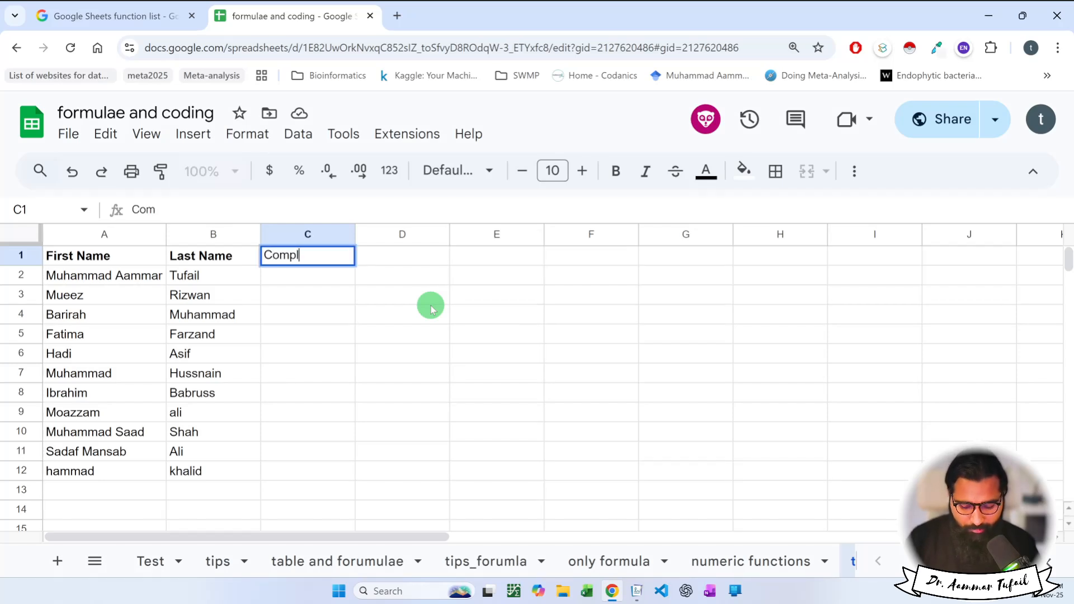
{"action": "type", "text": "ete Name"}
{"action": "key", "text": "Return"}
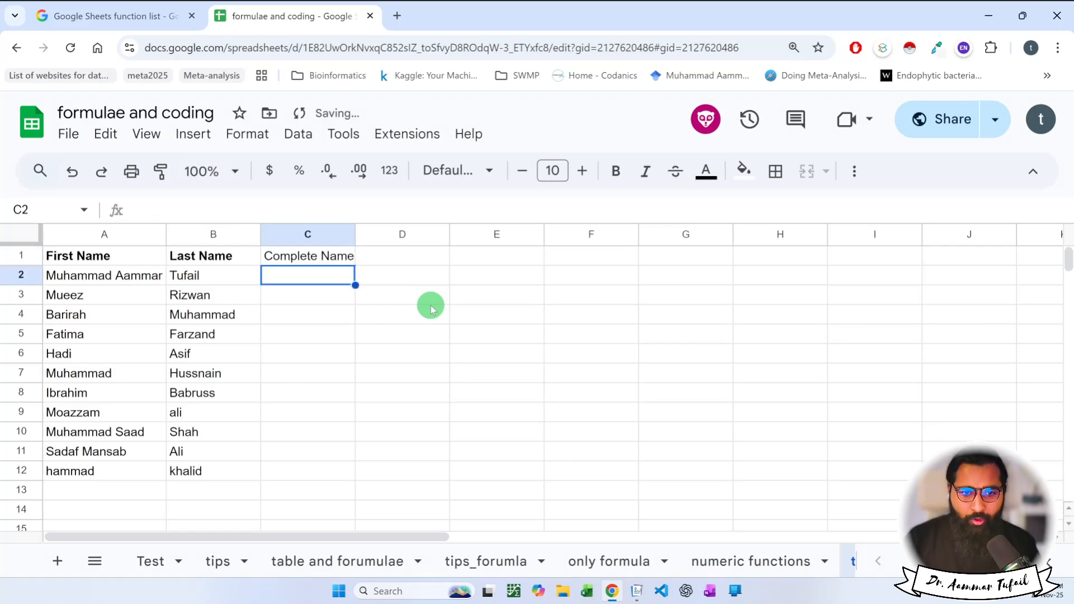
{"action": "double_click", "coordinate": [355, 234]}
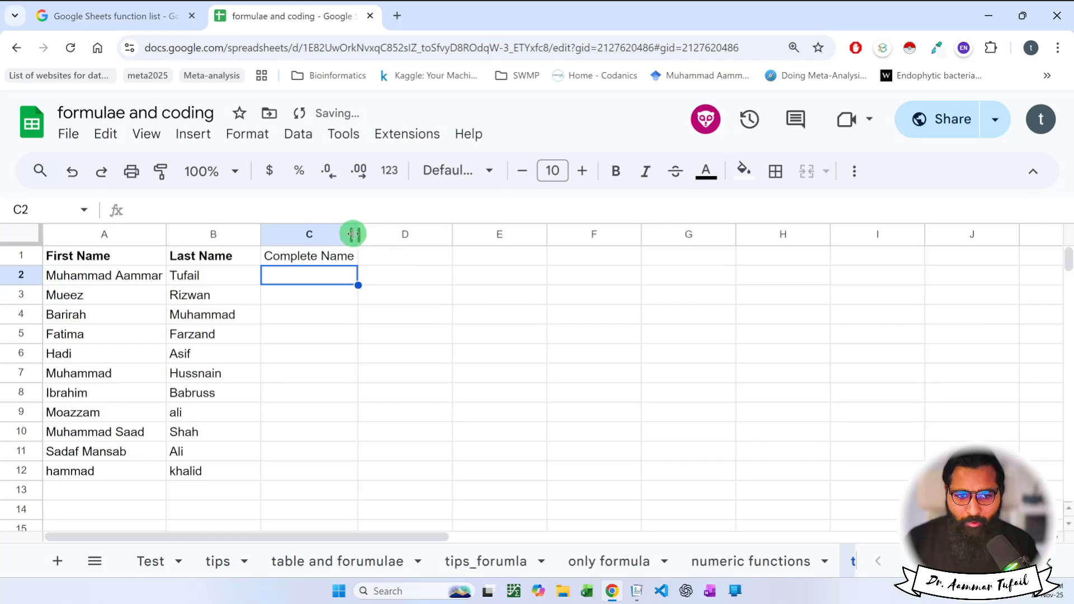
{"action": "left_click", "coordinate": [326, 258]}
{"action": "key", "text": "ctrl+b"}
{"action": "left_click", "coordinate": [312, 273]}
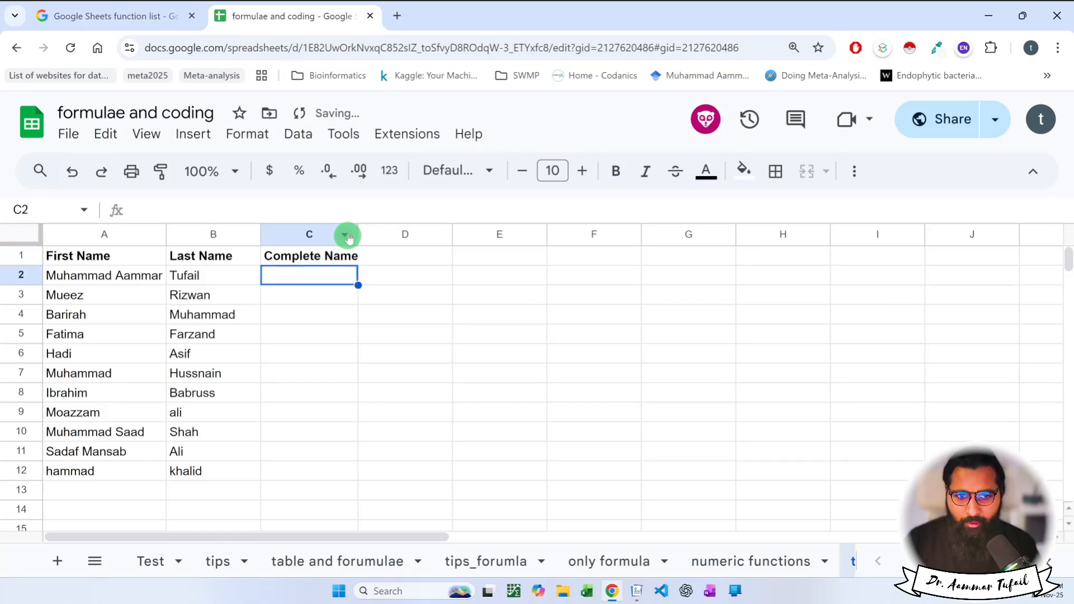
{"action": "left_click_drag", "start_coordinate": [358, 234], "coordinate": [363, 235]}
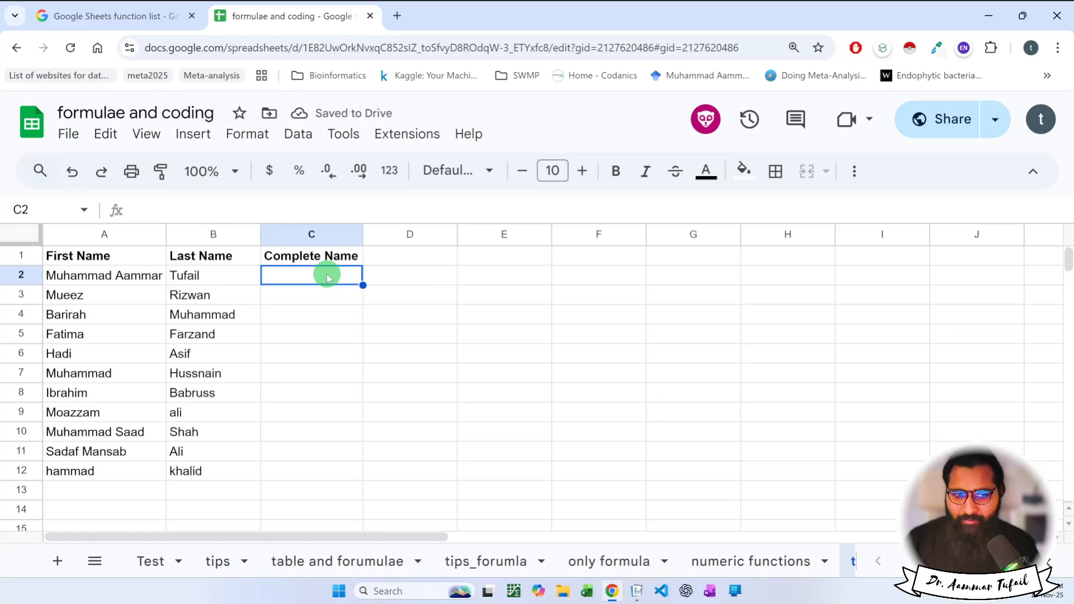
{"action": "type", "text": "="}
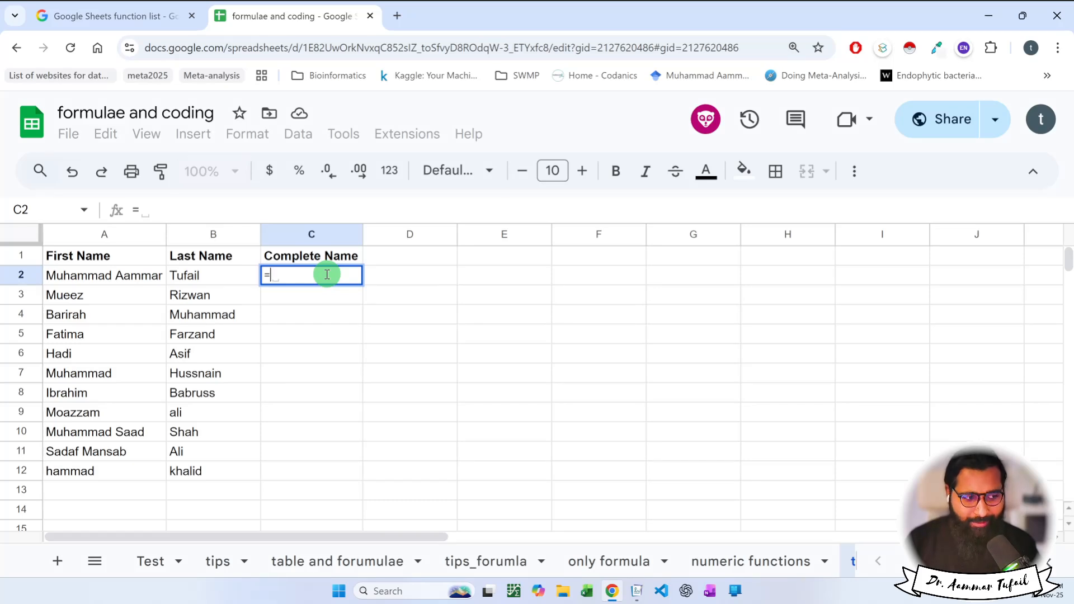
{"action": "type", "text": "concat"}
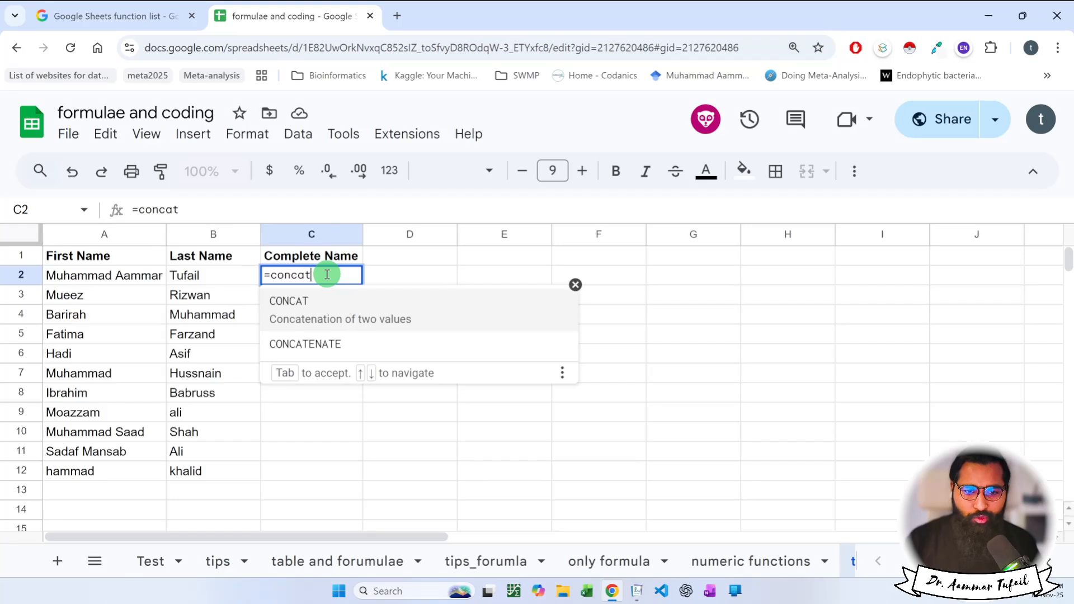
Complete the formula =CONCAT(A2,B2) in C2 and dismiss the autofill suggestion.
{"action": "left_click", "coordinate": [330, 315]}
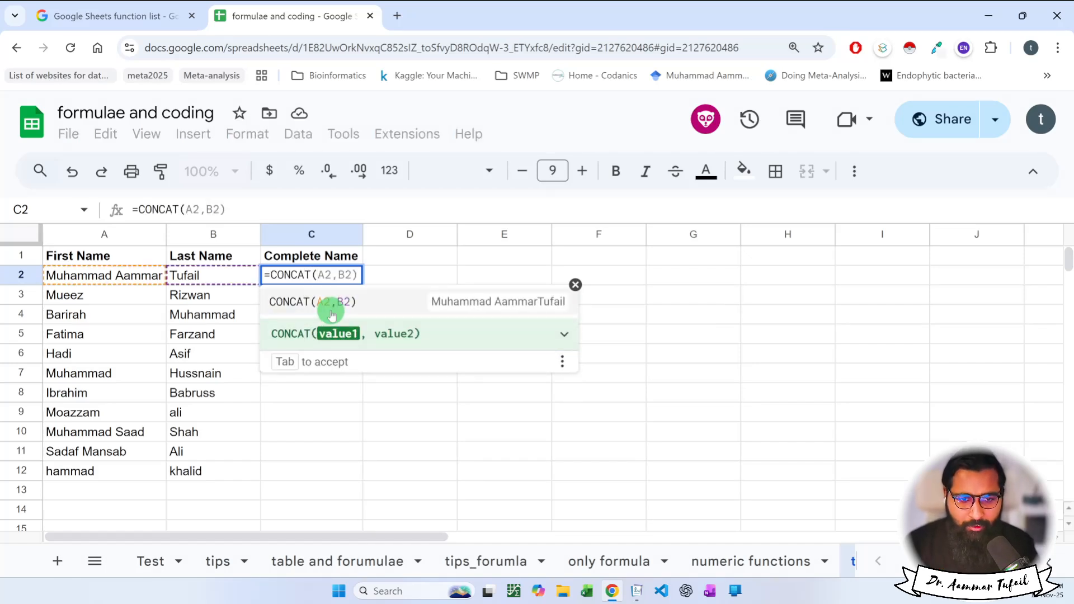
{"action": "left_click", "coordinate": [128, 278]}
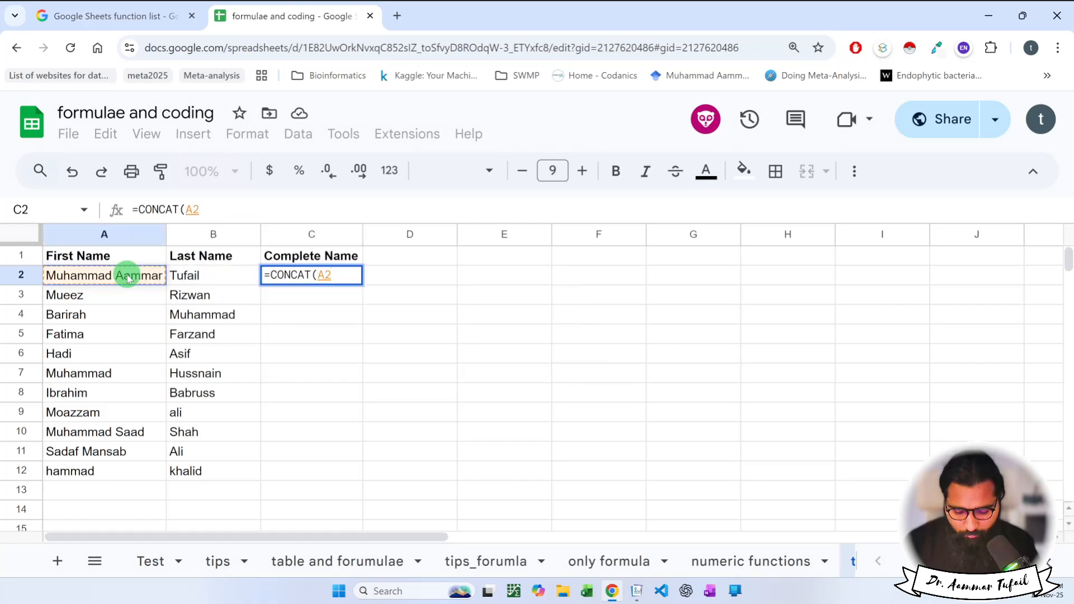
{"action": "type", "text": ","}
{"action": "left_click", "coordinate": [199, 277]}
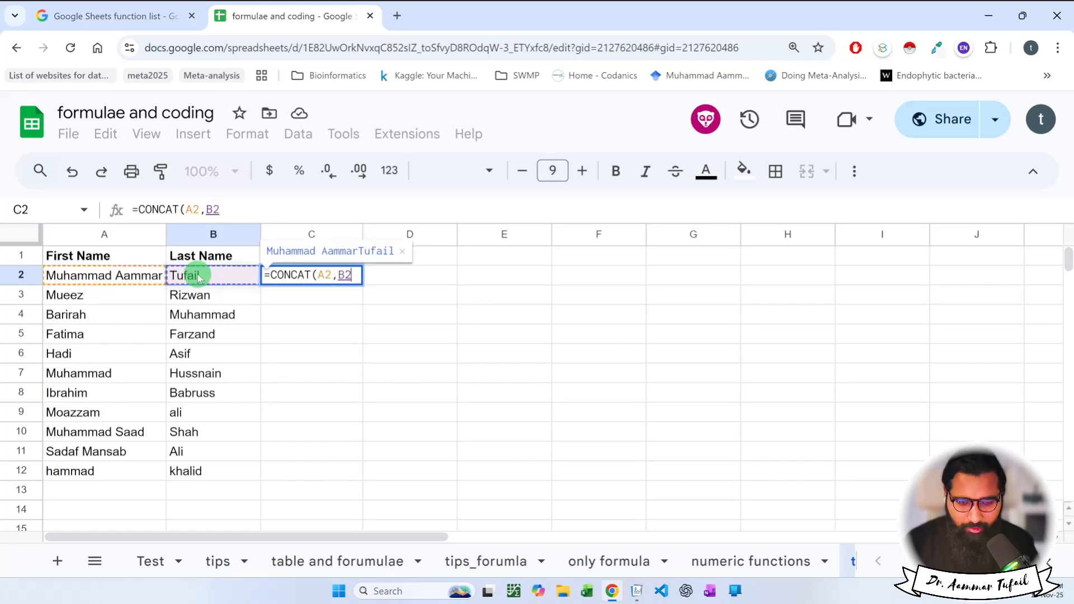
{"action": "type", "text": ")"}
{"action": "key", "text": "Return"}
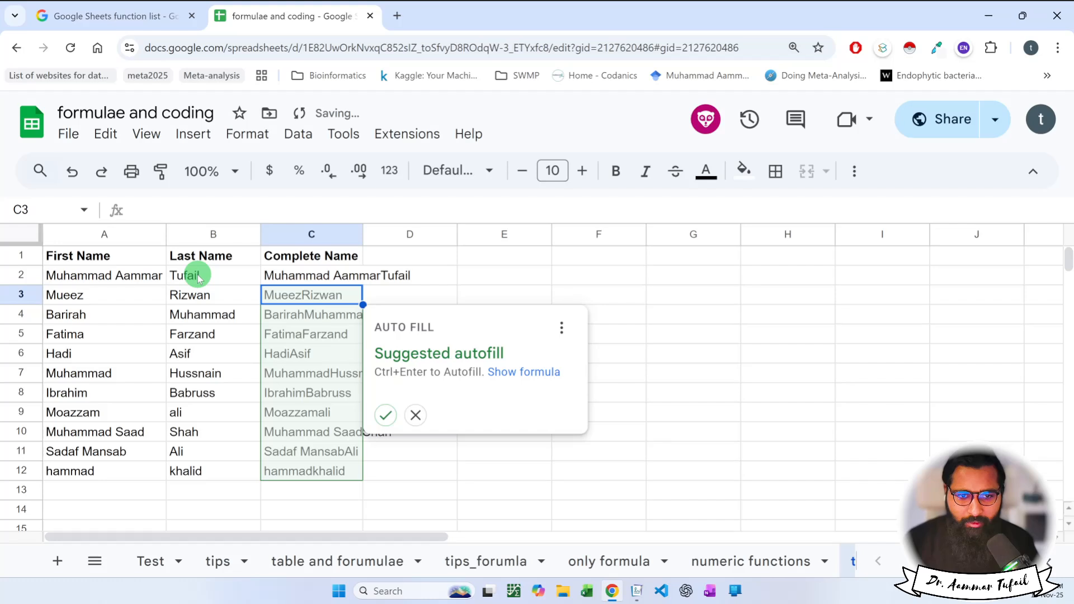
{"action": "key", "text": "Escape"}
{"action": "left_click", "coordinate": [347, 280]}
{"action": "double_click", "coordinate": [354, 285]}
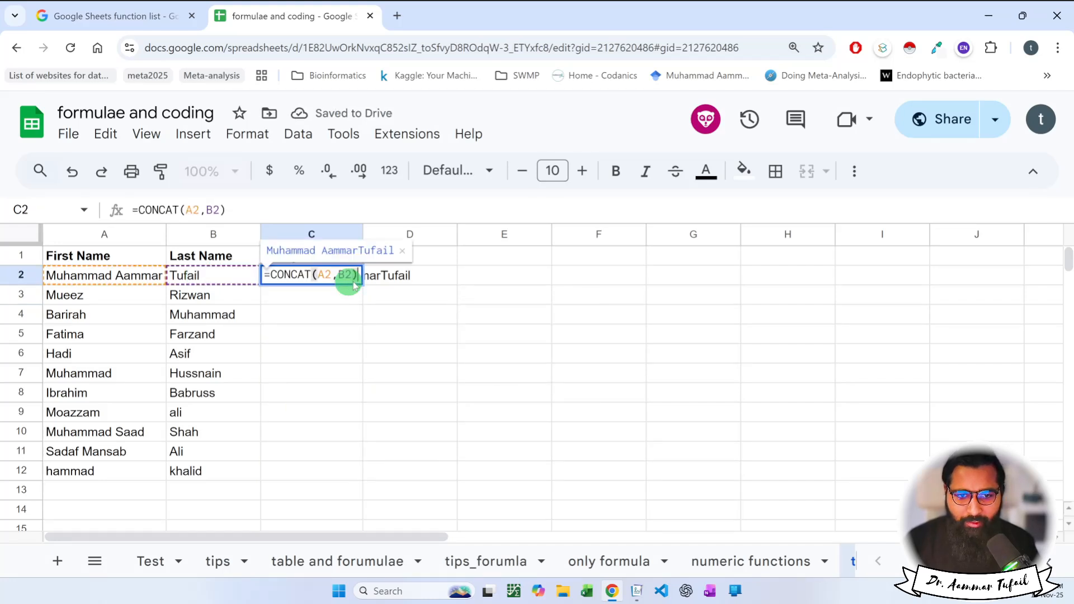
{"action": "key", "text": "Escape"}
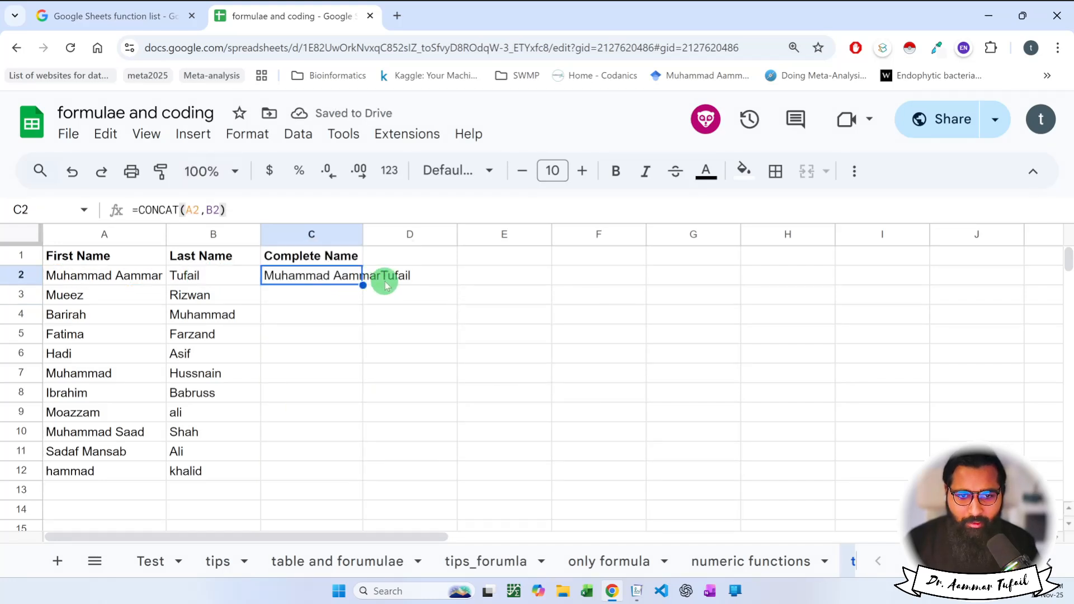
Widen column C and edit C2's formula to add a " " separator between the names.
{"action": "double_click", "coordinate": [362, 235]}
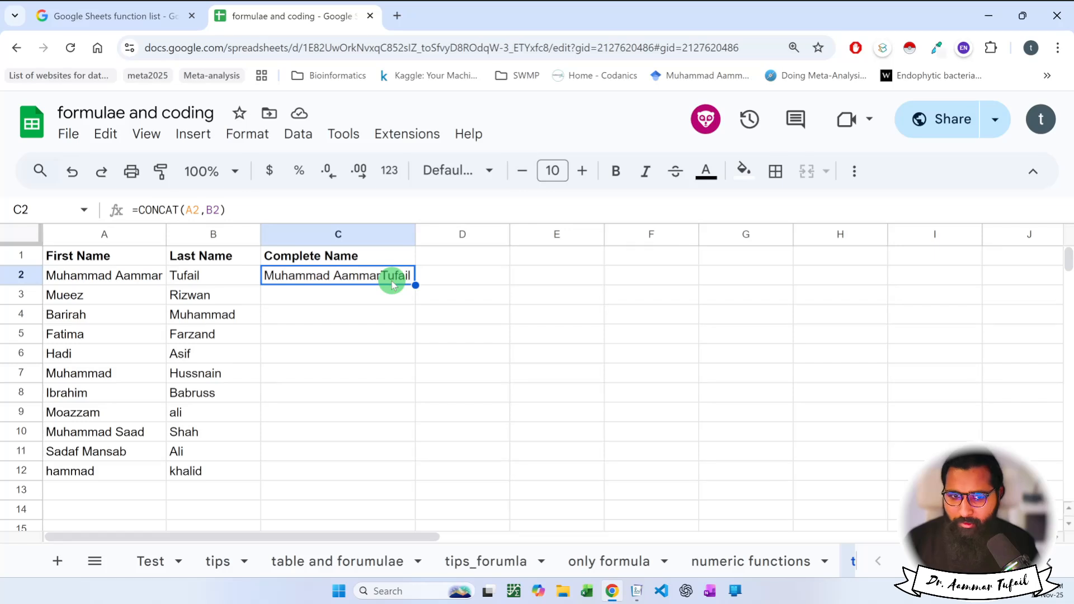
{"action": "double_click", "coordinate": [391, 285]}
{"action": "left_click", "coordinate": [342, 275]}
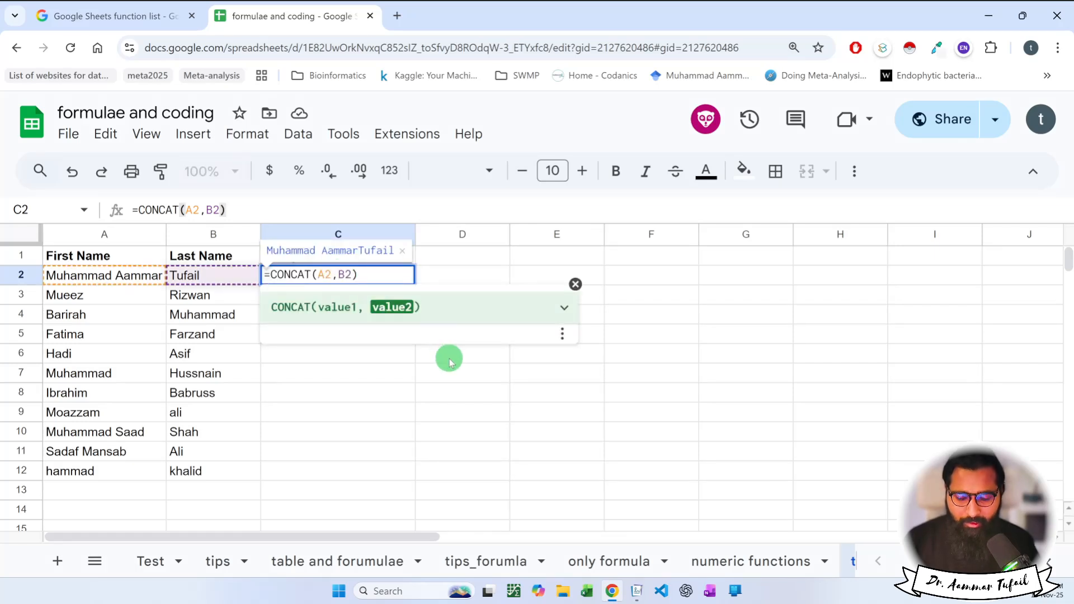
{"action": "type", "text": "\"\""}
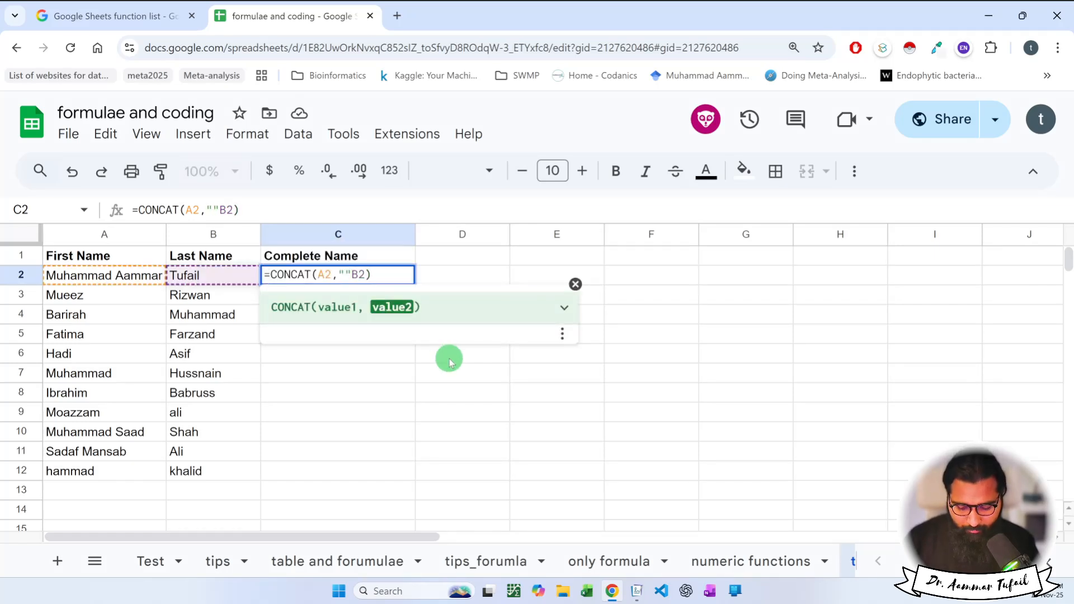
{"action": "type", "text": ","}
{"action": "key", "text": "Left"}
{"action": "key", "text": "Left"}
{"action": "key", "text": "Return"}
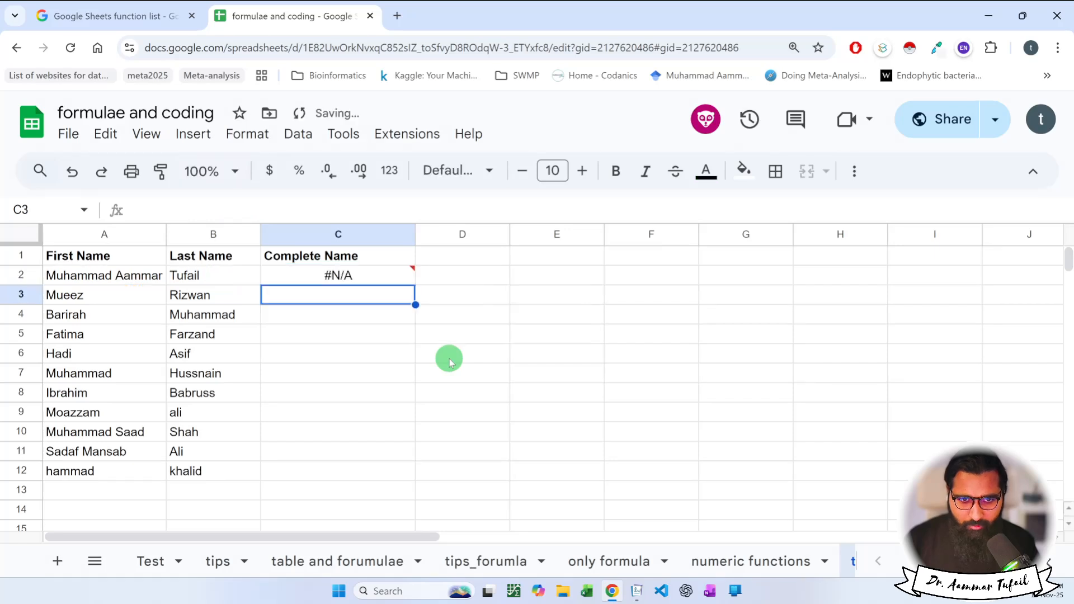
Delete the " " argument so C2 reads =CONCAT(A2,B2) again.
{"action": "double_click", "coordinate": [385, 277]}
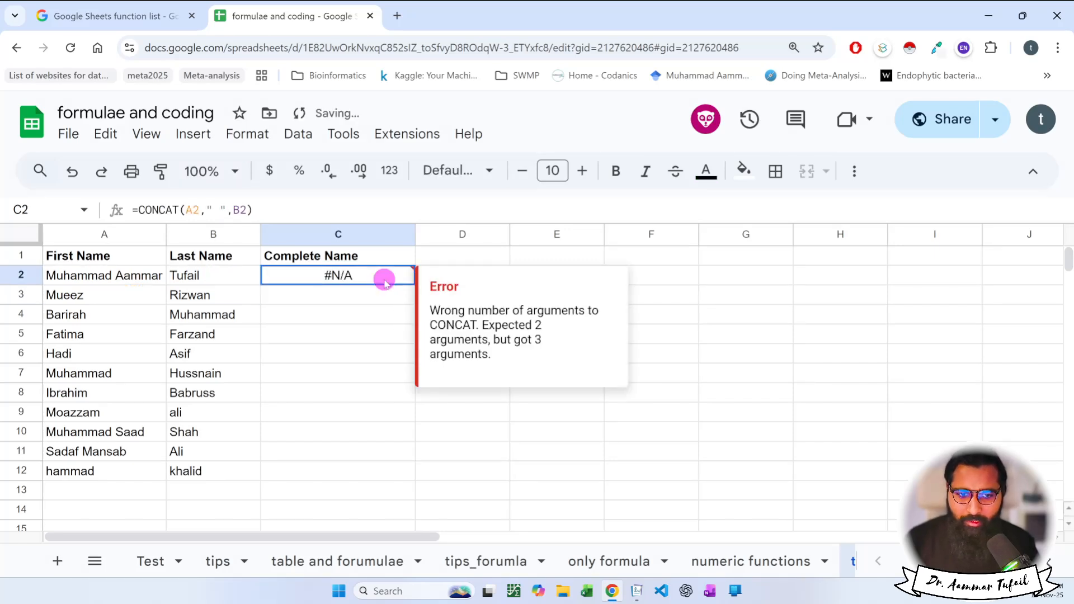
{"action": "mouse_move", "coordinate": [364, 277]}
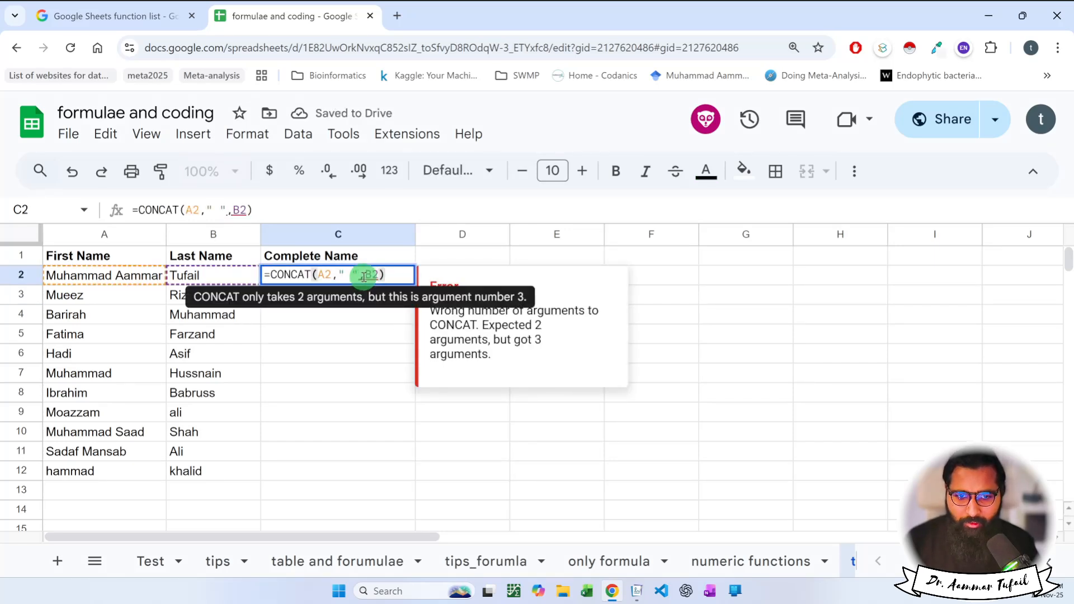
{"action": "left_click_drag", "start_coordinate": [359, 276], "coordinate": [332, 274]}
{"action": "key", "text": "BackSpace"}
{"action": "key", "text": "Return"}
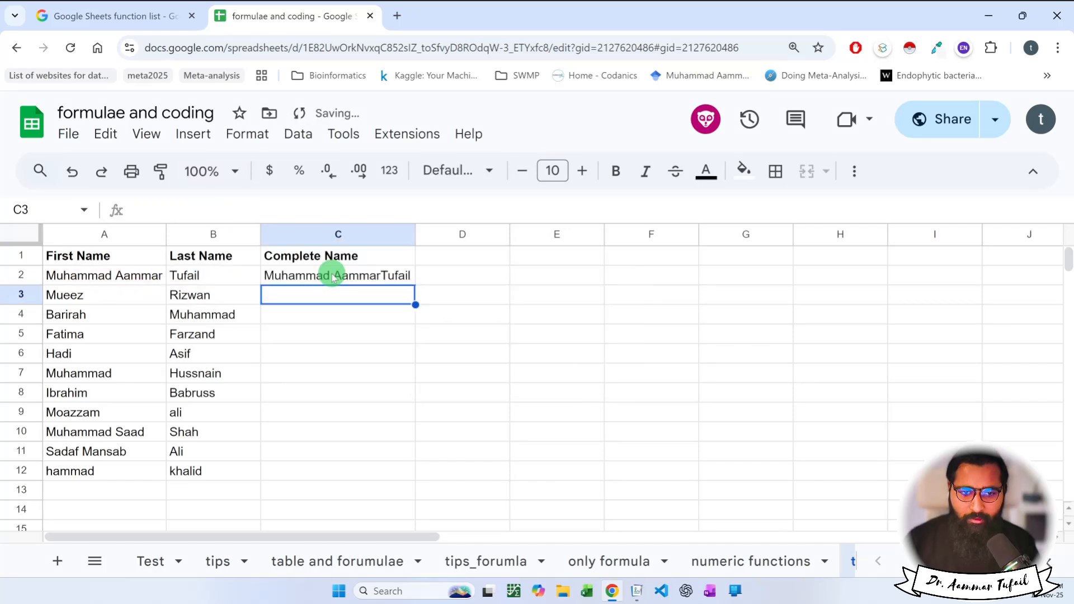
{"action": "left_click", "coordinate": [354, 311]}
Copy C2's =CONCAT(A2,B2) formula down through C12 with the fill handle.
{"action": "left_click", "coordinate": [336, 272]}
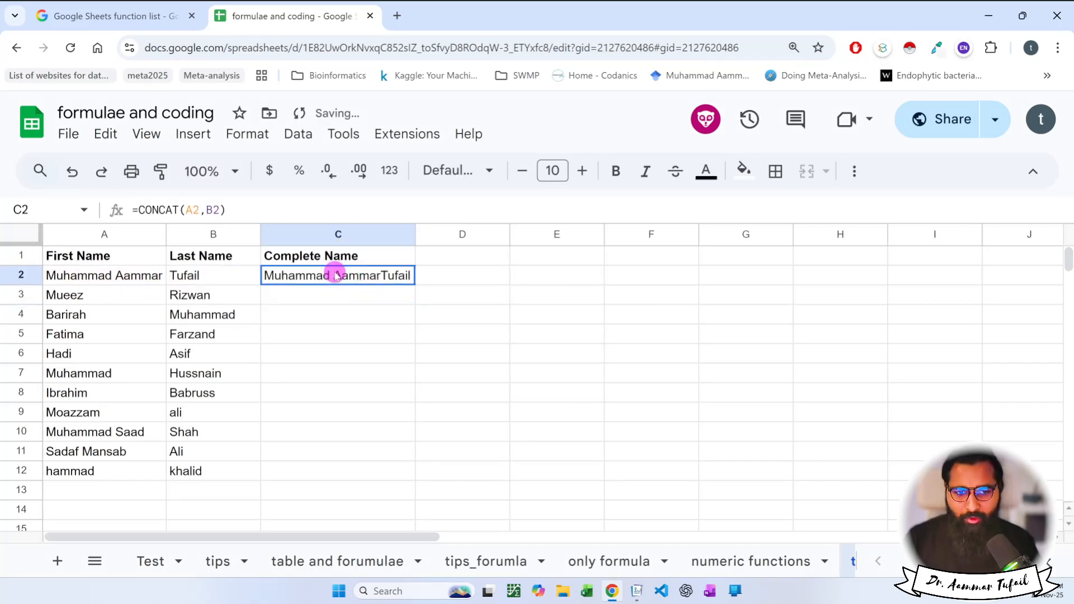
{"action": "double_click", "coordinate": [384, 280]}
{"action": "key", "text": "Escape"}
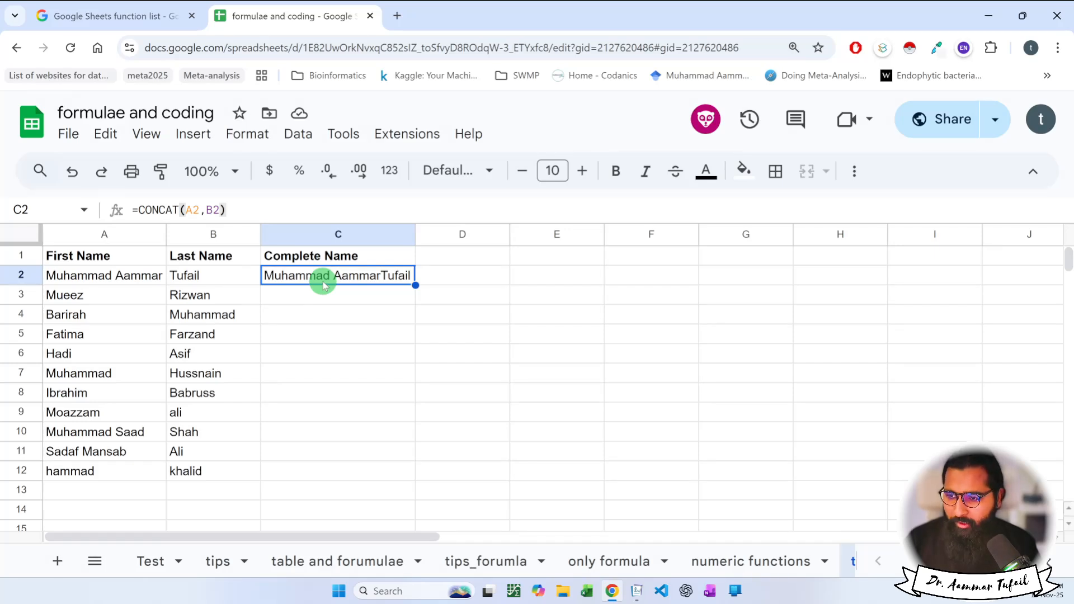
{"action": "double_click", "coordinate": [415, 285]}
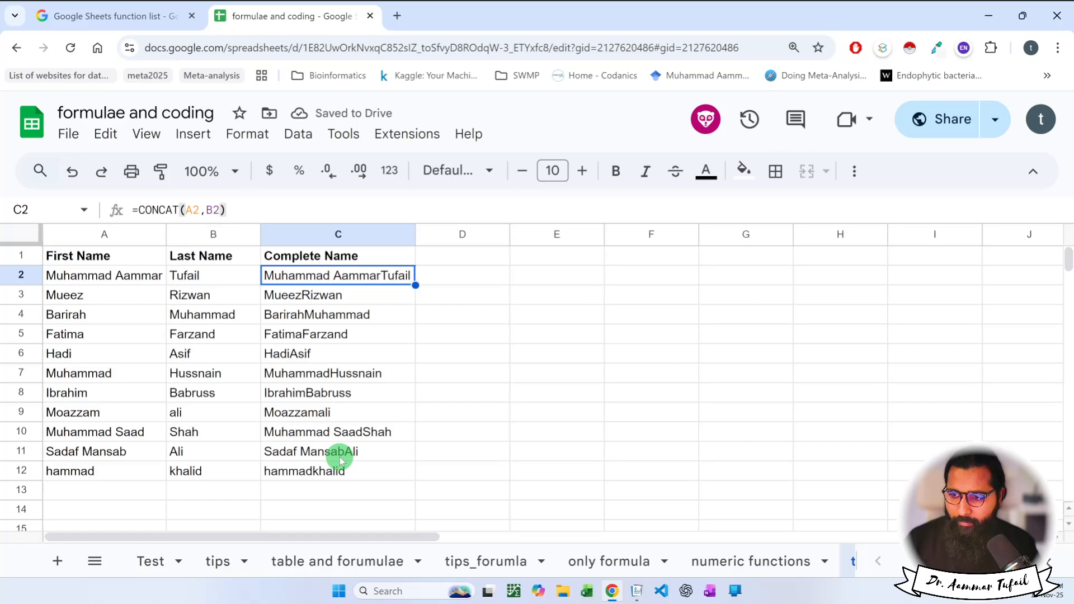
{"action": "key", "text": "ctrl+z"}
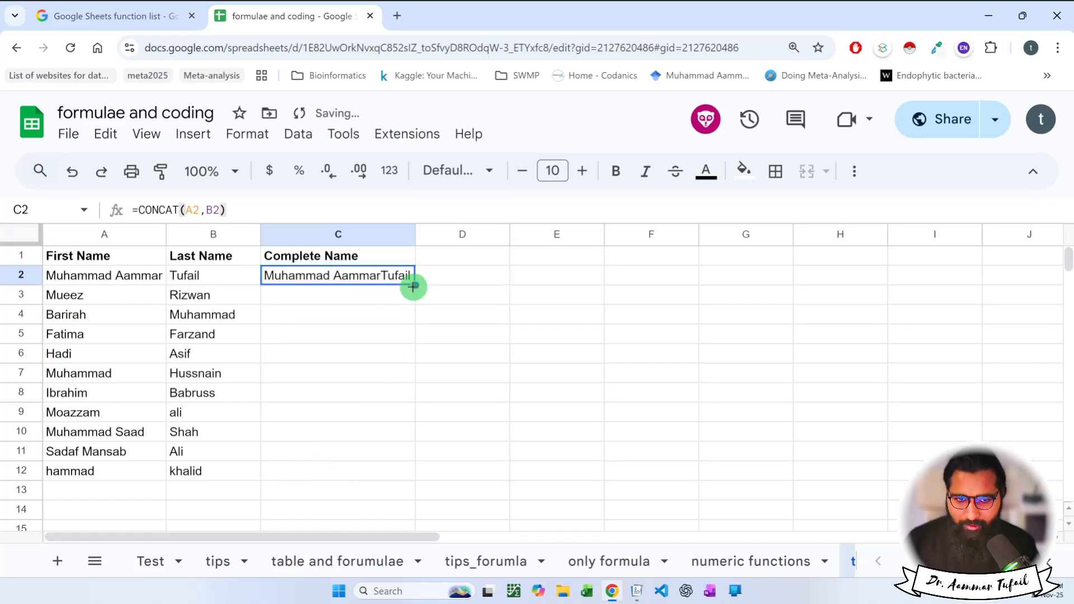
{"action": "left_click_drag", "start_coordinate": [413, 287], "coordinate": [413, 293]}
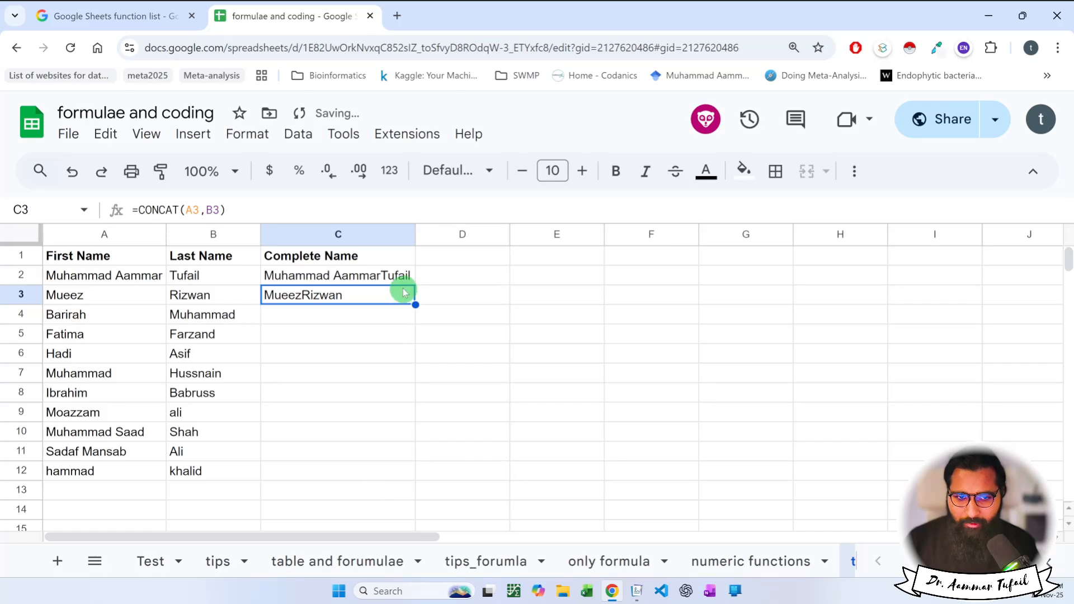
{"action": "left_click", "coordinate": [401, 276]}
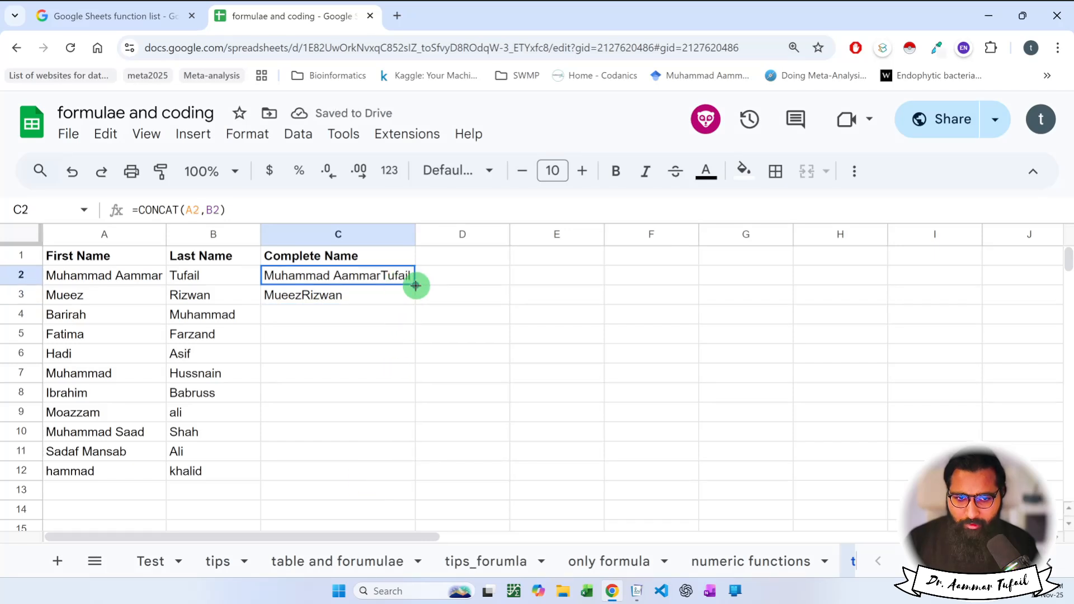
{"action": "left_click_drag", "start_coordinate": [415, 286], "coordinate": [401, 469]}
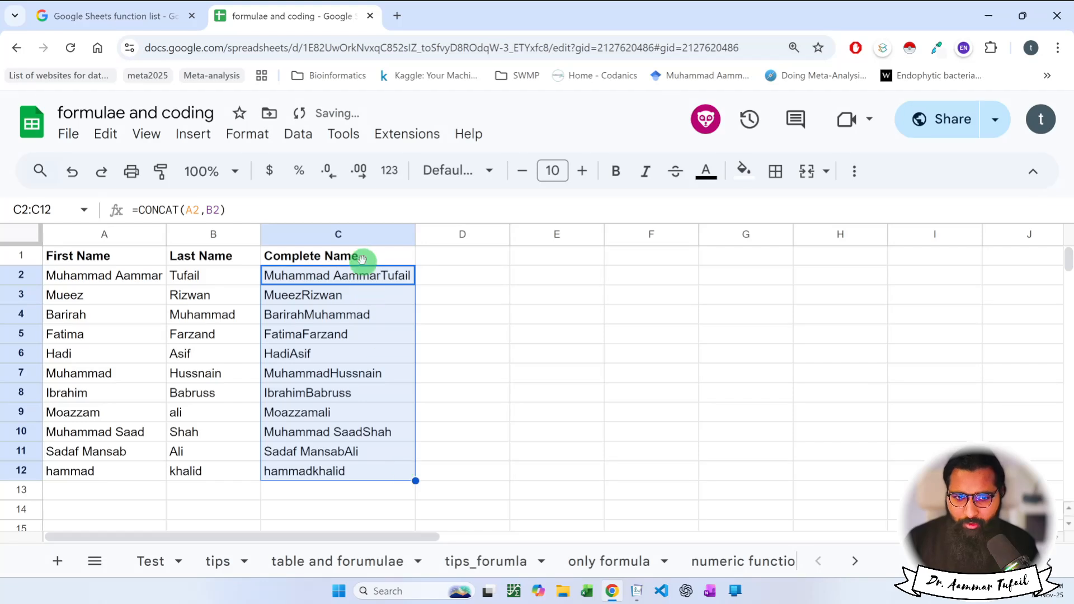
Check the copied CONCAT formulas in C2 through C9 without changing them.
{"action": "double_click", "coordinate": [344, 274]}
{"action": "key", "text": "Escape"}
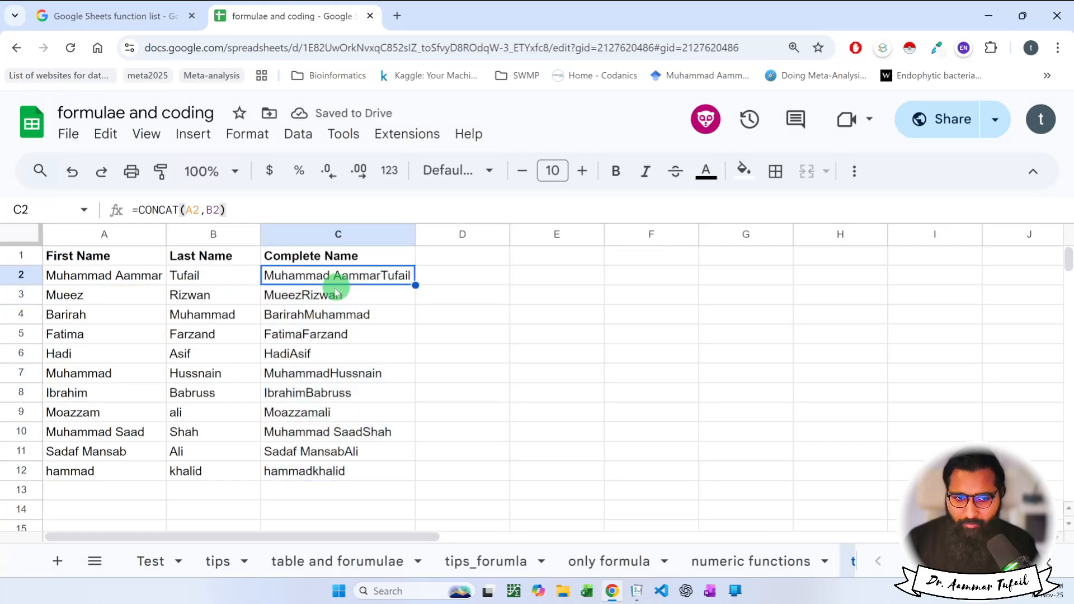
{"action": "double_click", "coordinate": [295, 297]}
{"action": "key", "text": "Escape"}
{"action": "double_click", "coordinate": [295, 313]}
{"action": "key", "text": "Escape"}
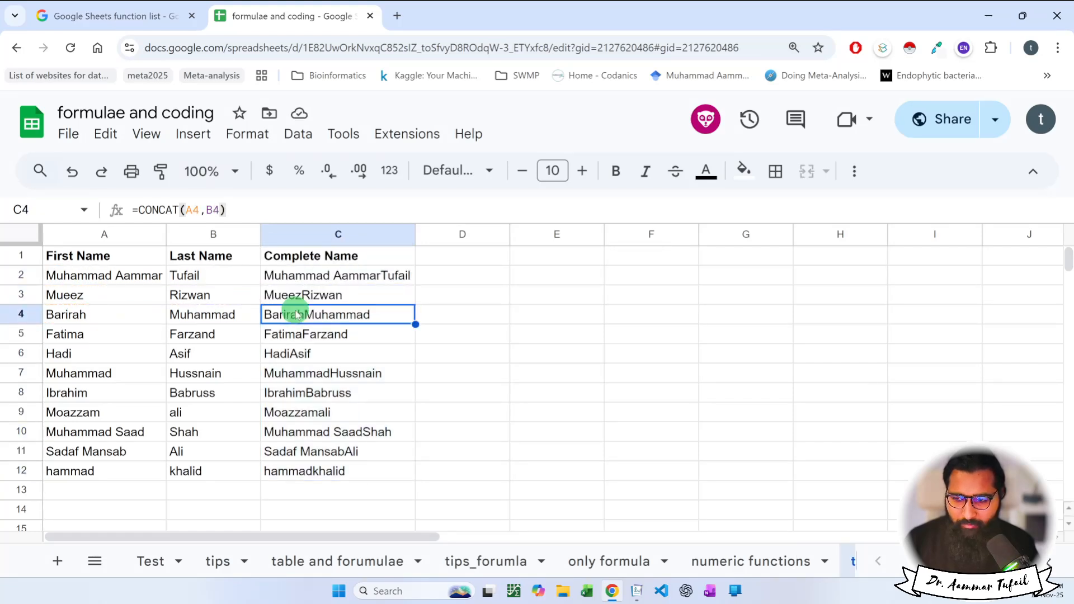
{"action": "double_click", "coordinate": [295, 334]}
{"action": "key", "text": "Escape"}
{"action": "left_click", "coordinate": [296, 353]}
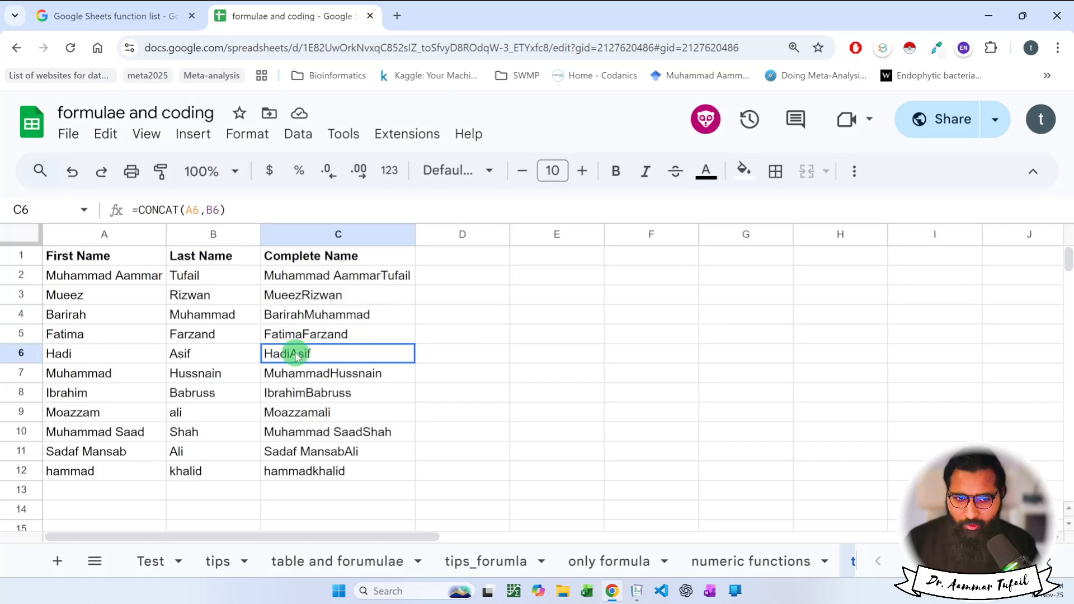
{"action": "double_click", "coordinate": [295, 373]}
{"action": "key", "text": "Escape"}
{"action": "left_click", "coordinate": [302, 394]}
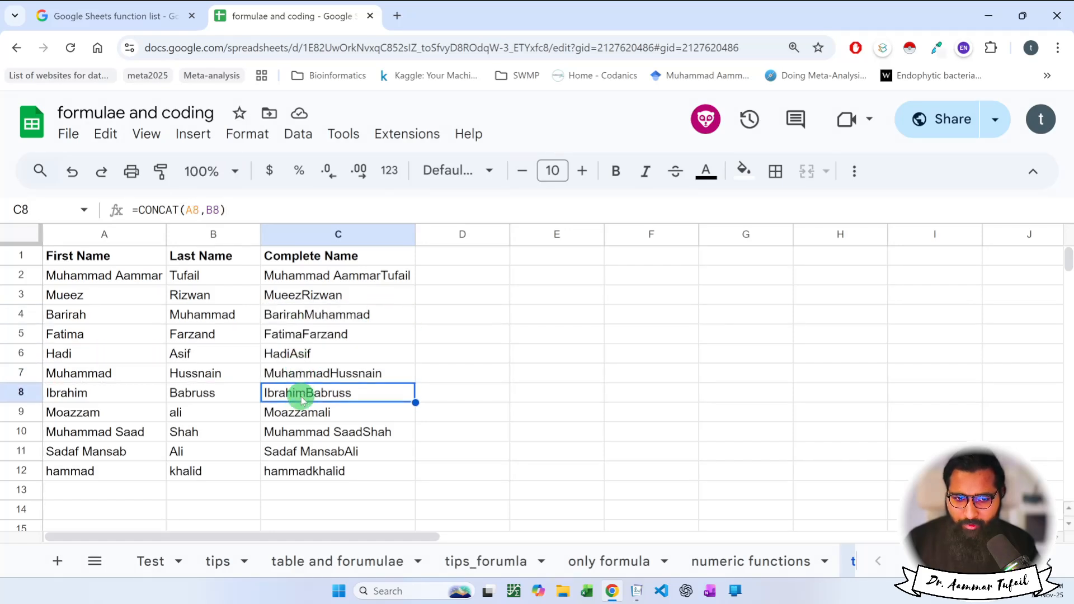
{"action": "double_click", "coordinate": [302, 394]}
{"action": "key", "text": "Escape"}
{"action": "left_click", "coordinate": [299, 413]}
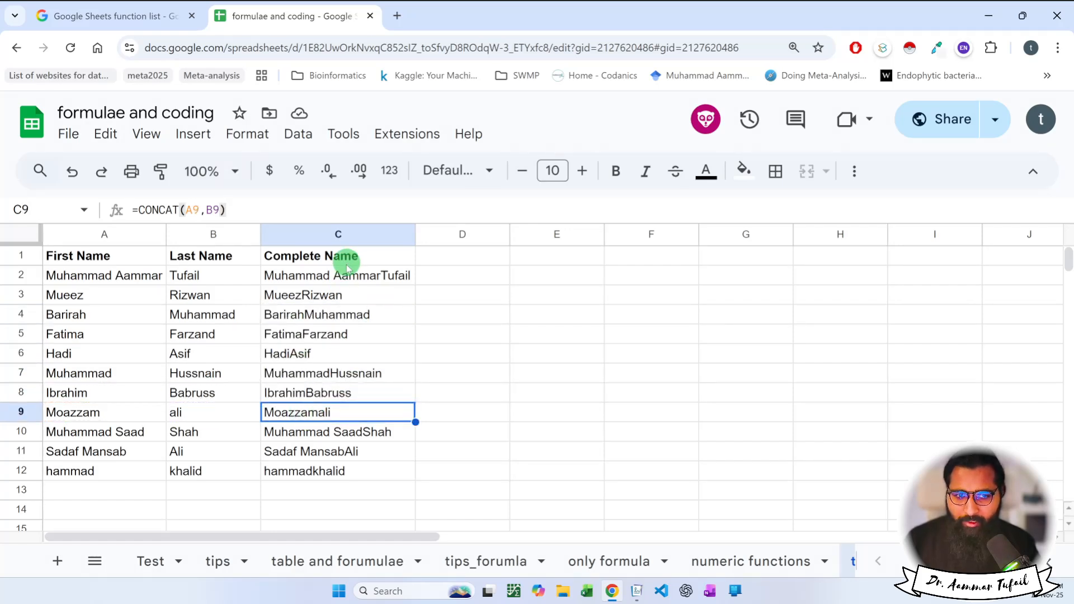
{"action": "double_click", "coordinate": [381, 276]}
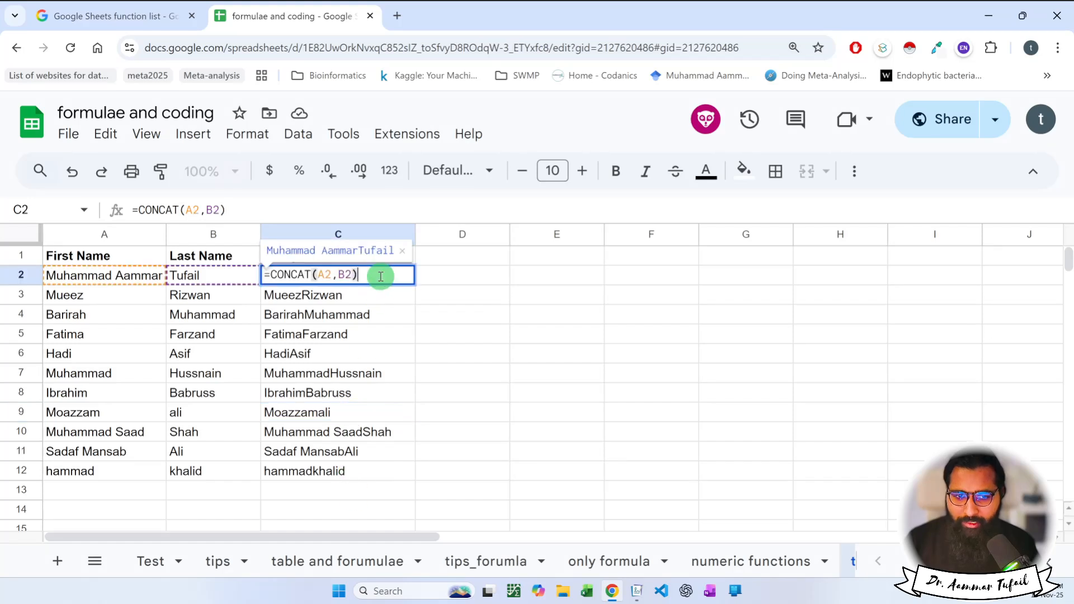
{"action": "key", "text": "Escape"}
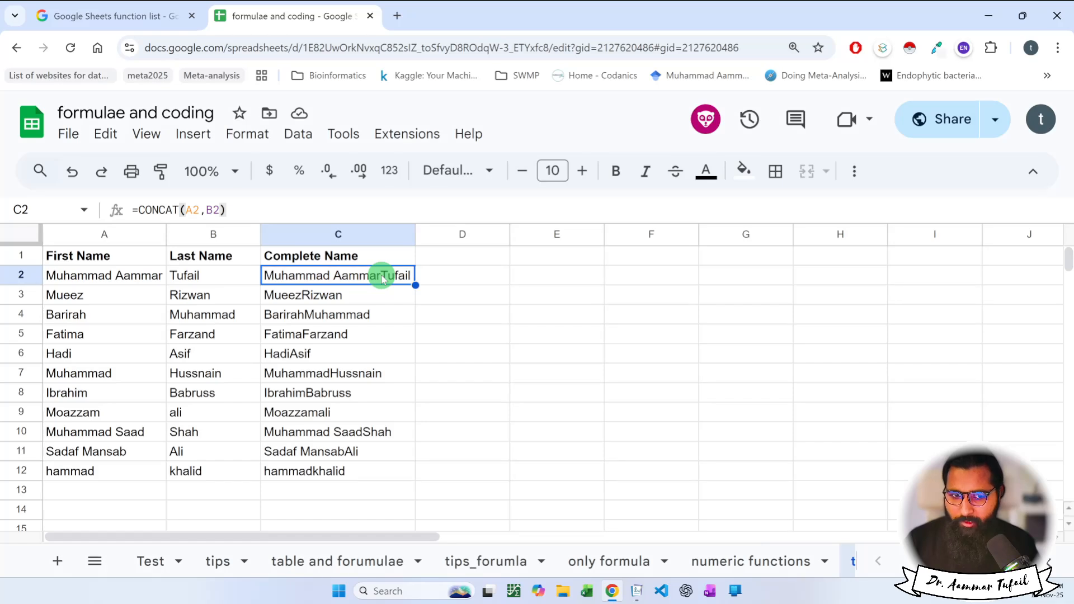
Enter =A2+C2 in D2, producing a #VALUE! error, and widen column D.
{"action": "left_click", "coordinate": [448, 259]}
{"action": "left_click", "coordinate": [451, 274]}
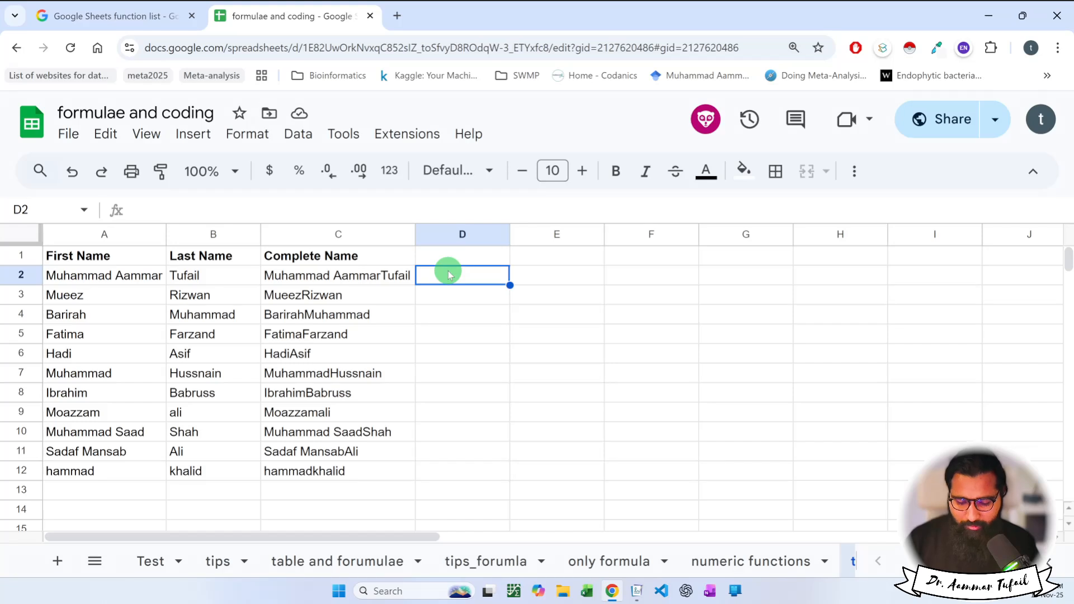
{"action": "type", "text": "="}
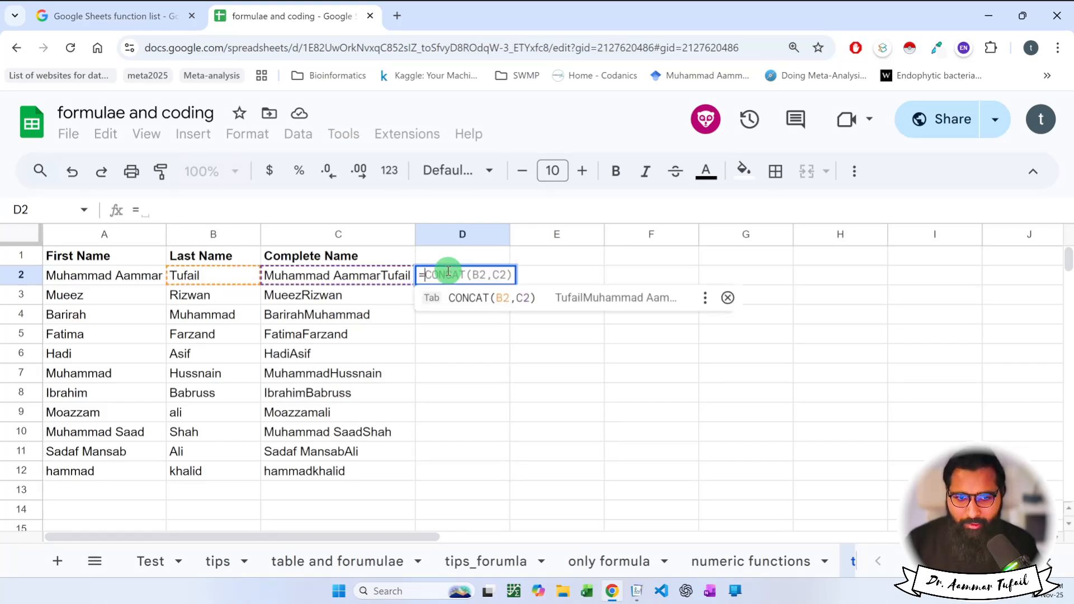
{"action": "left_click", "coordinate": [136, 277]}
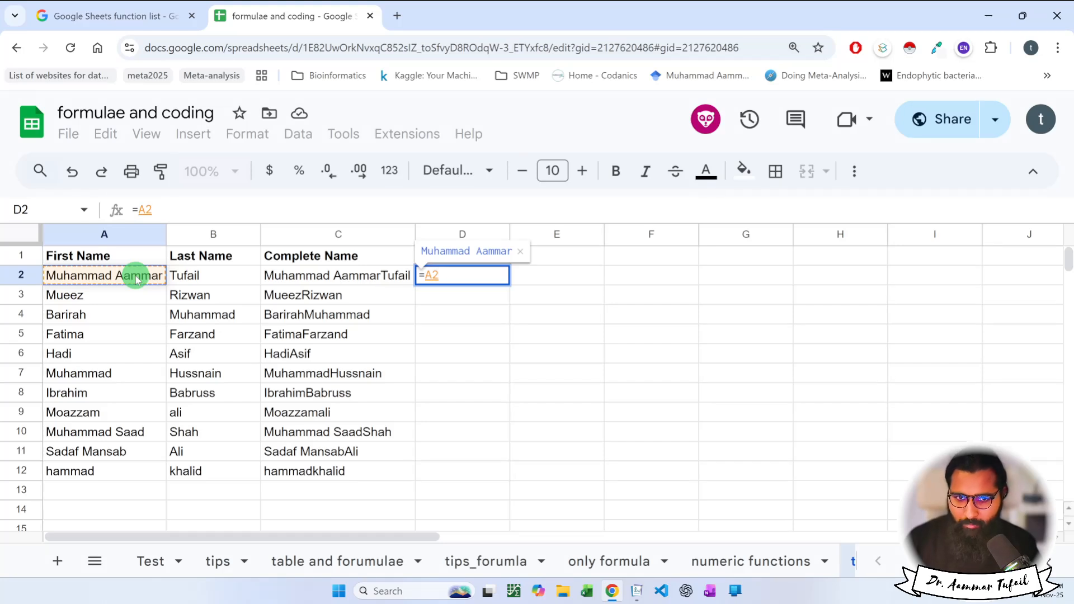
{"action": "type", "text": "+"}
{"action": "left_click", "coordinate": [307, 279]}
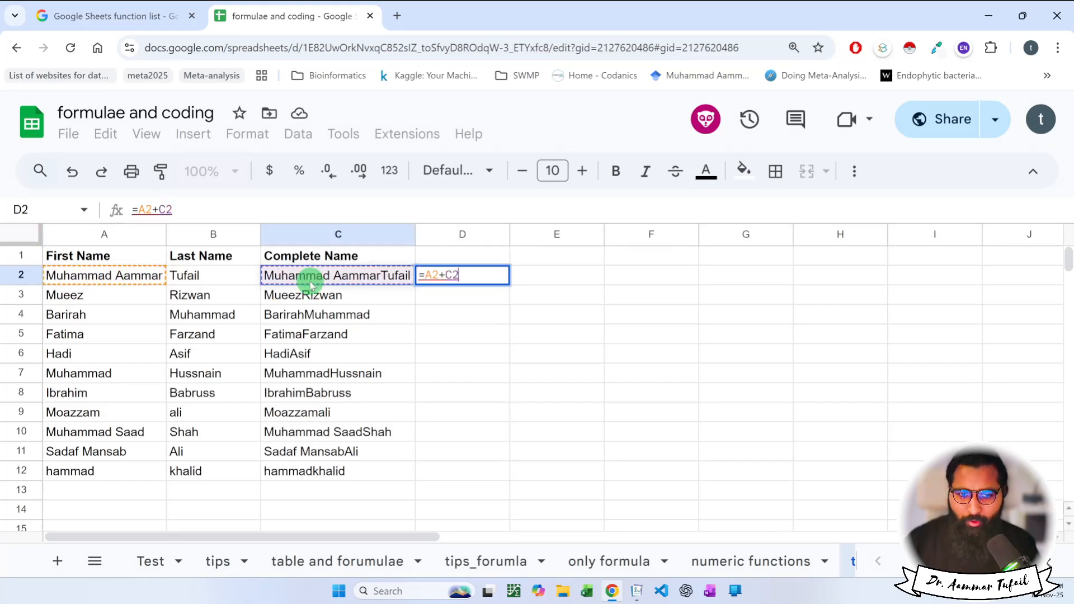
{"action": "key", "text": "Return"}
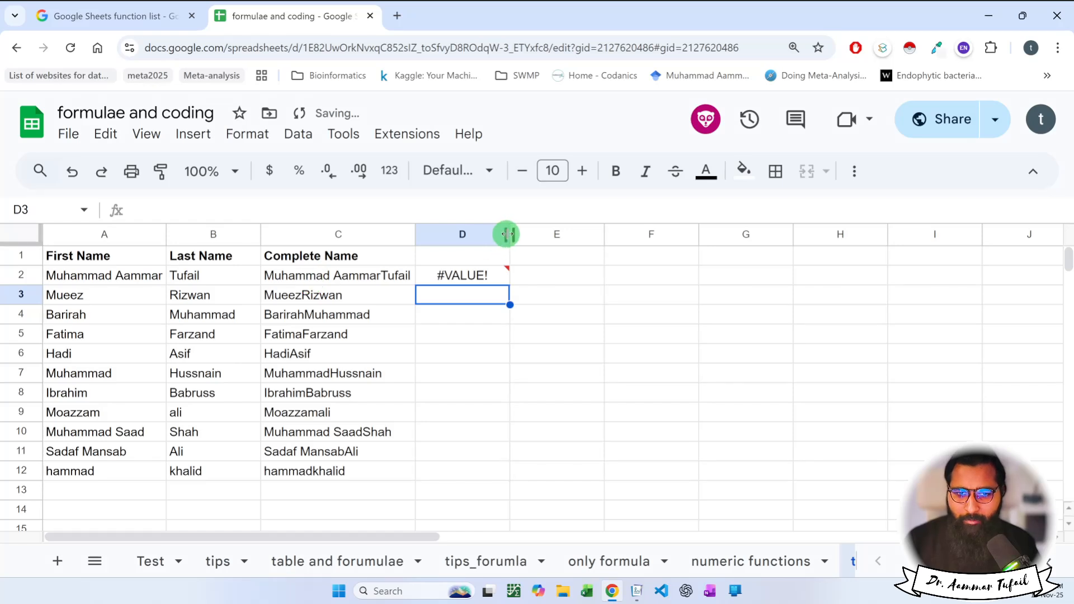
{"action": "left_click_drag", "start_coordinate": [510, 233], "coordinate": [547, 234]}
Review D2's failing formula, cancel the edit and clear D2.
{"action": "double_click", "coordinate": [483, 268]}
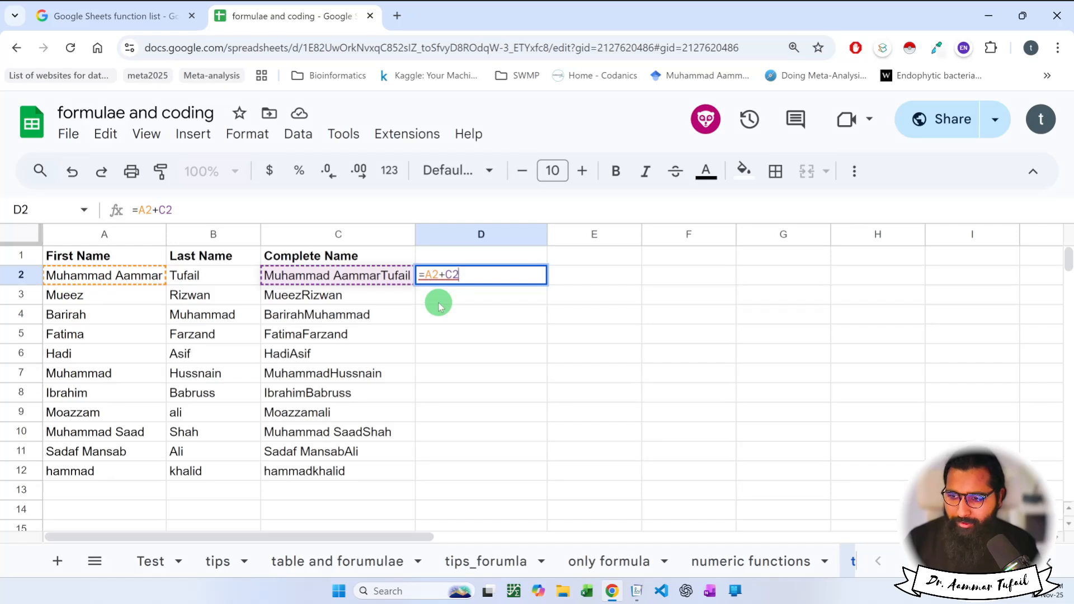
{"action": "key", "text": "BackSpace"}
{"action": "key", "text": "BackSpace"}
{"action": "key", "text": "BackSpace"}
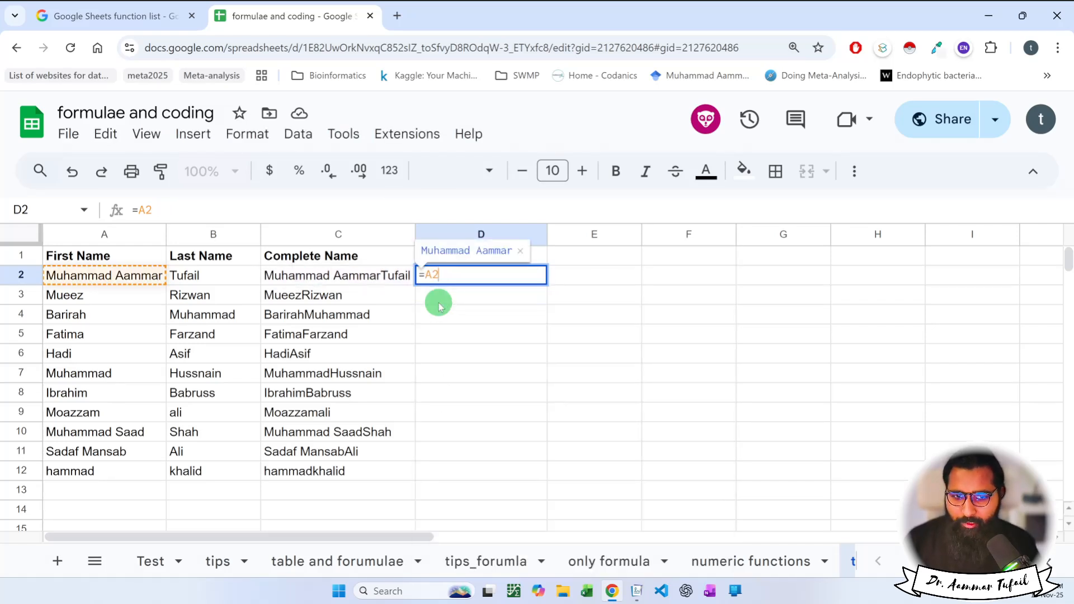
{"action": "key", "text": "Escape"}
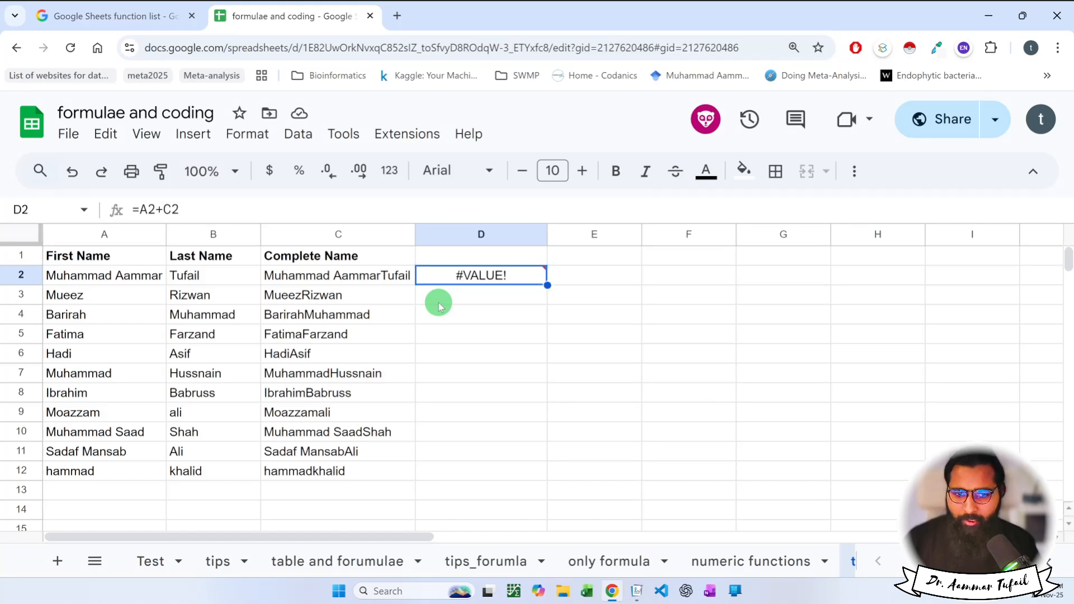
{"action": "key", "text": "Return"}
{"action": "key", "text": "Escape"}
{"action": "key", "text": "Delete"}
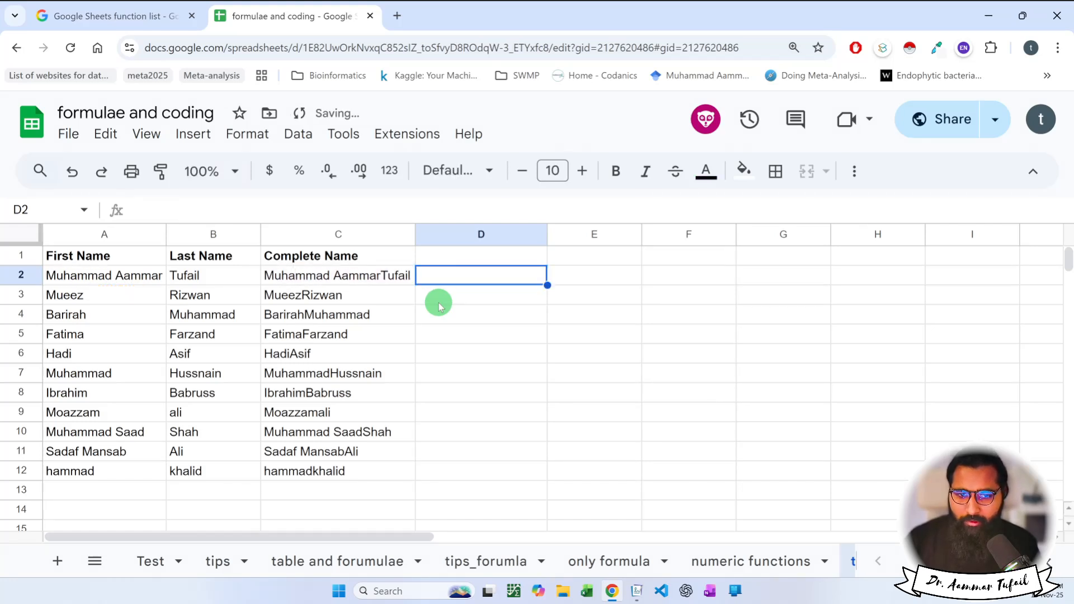
{"action": "left_click", "coordinate": [438, 303]}
Append a trailing space to the first names in A2 through A6.
{"action": "left_click", "coordinate": [451, 282]}
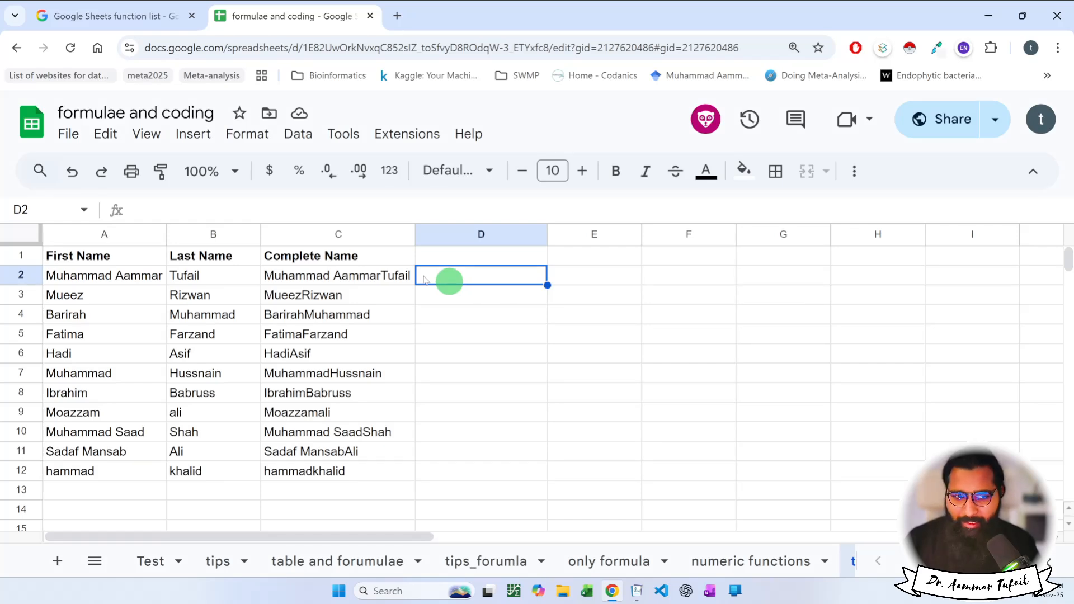
{"action": "left_click", "coordinate": [143, 276]}
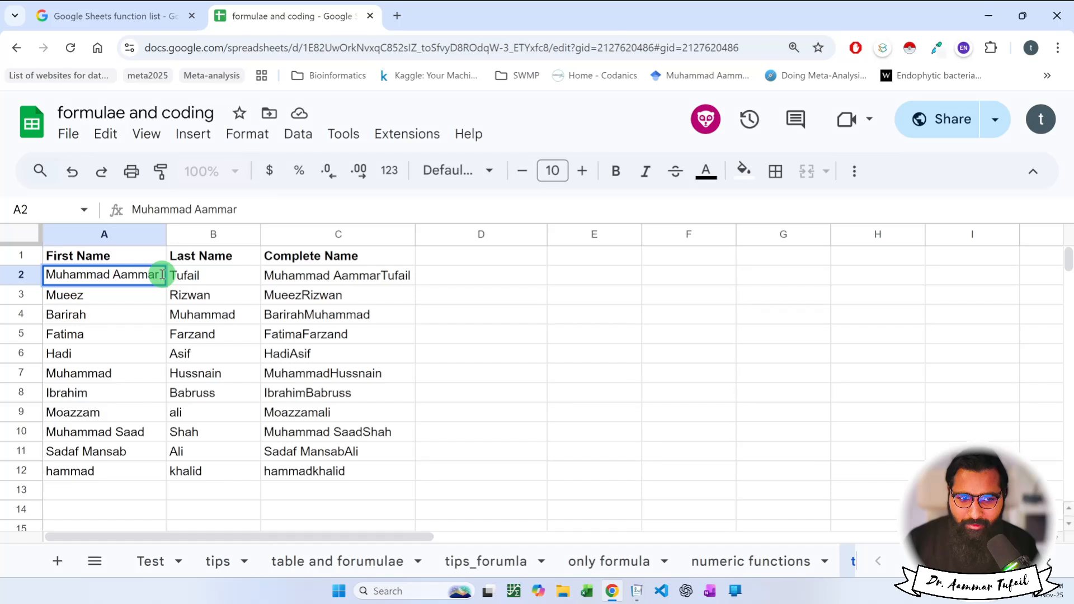
{"action": "left_click", "coordinate": [148, 296]}
{"action": "double_click", "coordinate": [147, 295]}
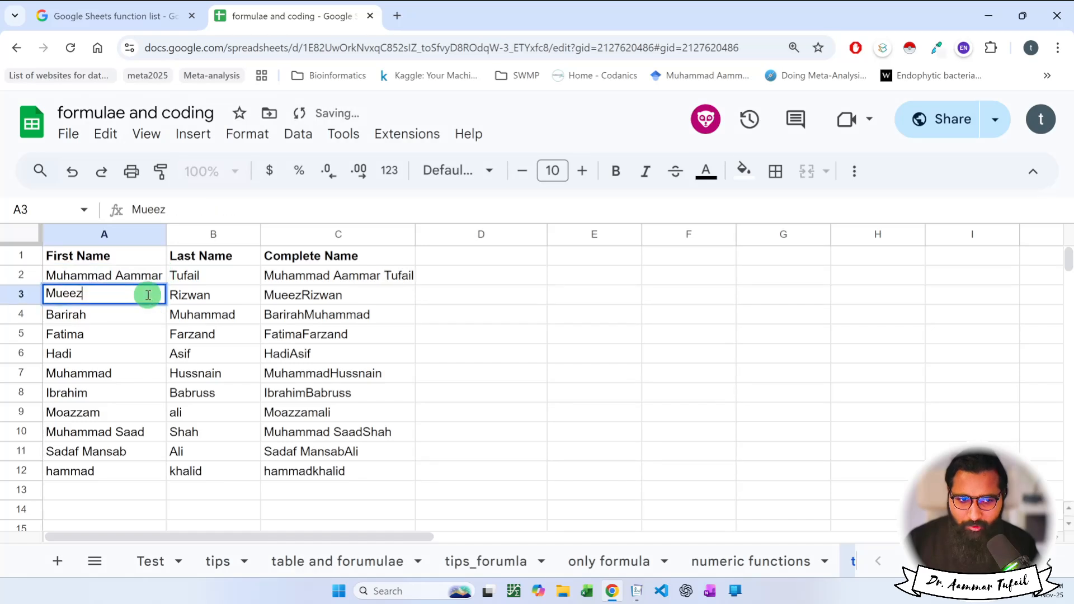
{"action": "double_click", "coordinate": [136, 314]}
{"action": "left_click", "coordinate": [132, 336]}
{"action": "double_click", "coordinate": [132, 337]}
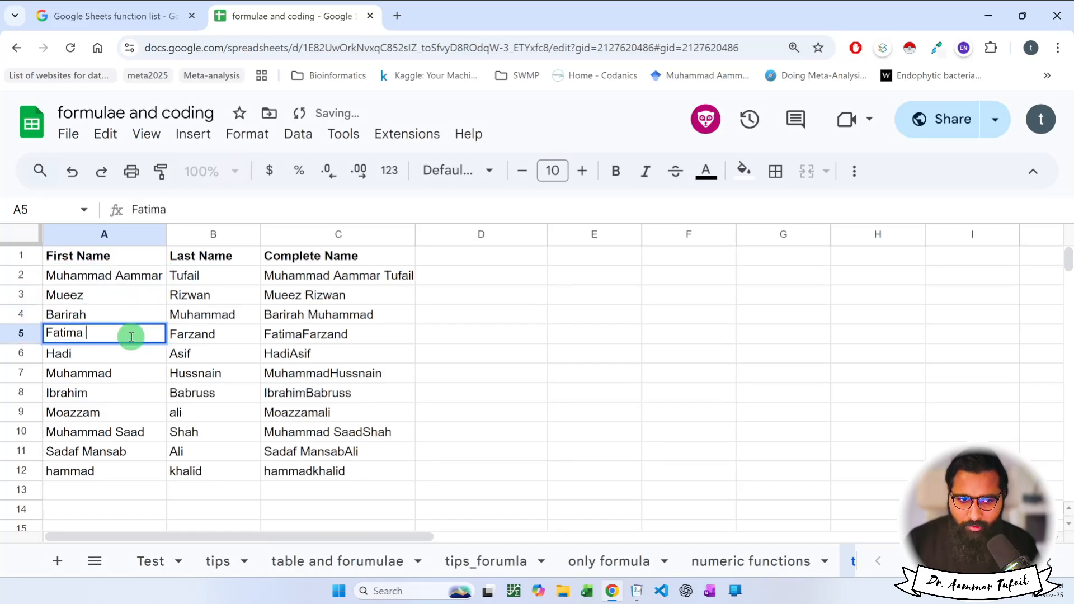
{"action": "left_click", "coordinate": [127, 350]}
{"action": "double_click", "coordinate": [129, 351]}
Append trailing spaces to the remaining first names down to row 12.
{"action": "left_click", "coordinate": [123, 374]}
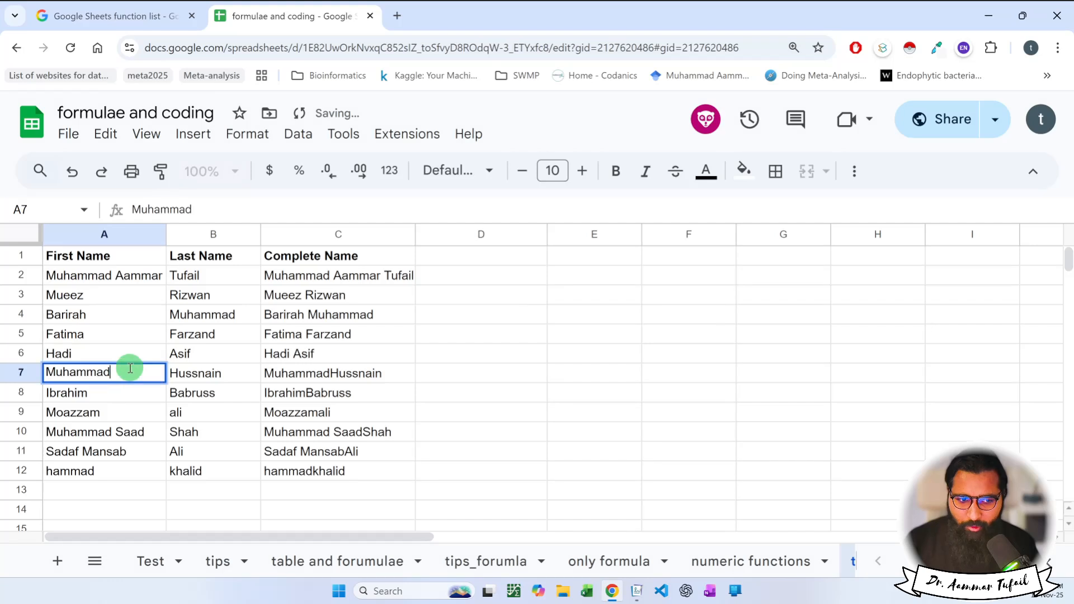
{"action": "double_click", "coordinate": [125, 374]}
{"action": "left_click", "coordinate": [126, 392]}
{"action": "left_click", "coordinate": [123, 413]}
{"action": "double_click", "coordinate": [123, 413]}
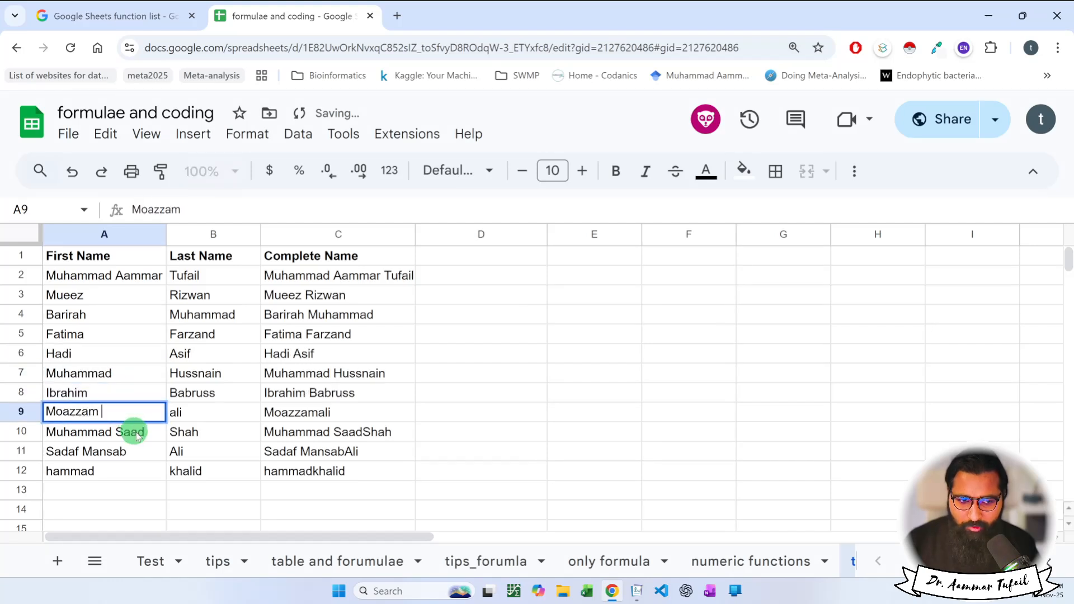
{"action": "left_click", "coordinate": [147, 432]}
{"action": "double_click", "coordinate": [147, 432]}
{"action": "left_click", "coordinate": [148, 451]}
{"action": "double_click", "coordinate": [148, 451]}
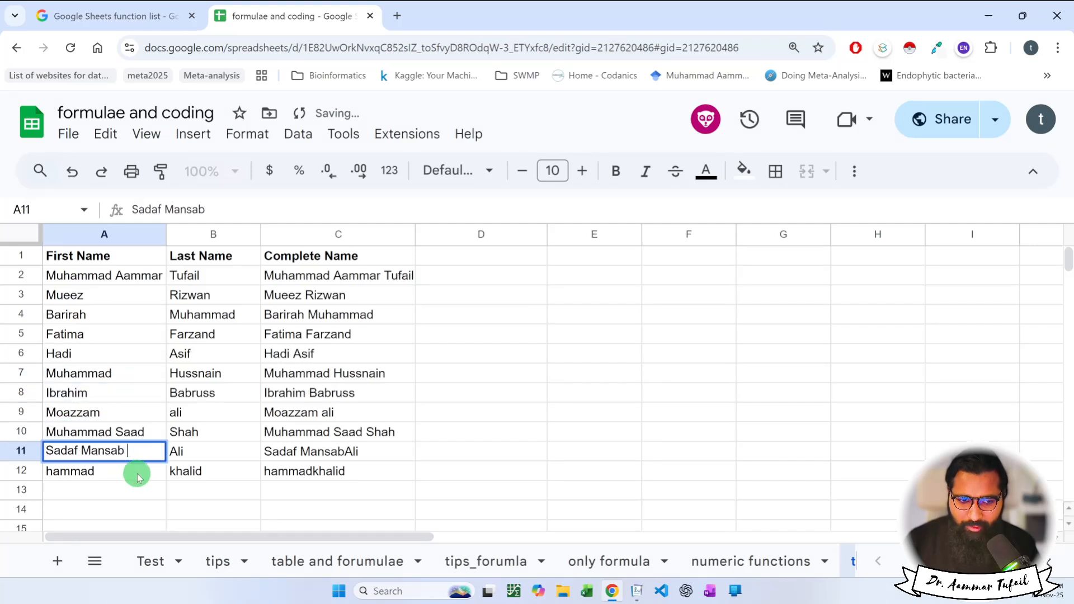
{"action": "left_click", "coordinate": [136, 471]}
{"action": "double_click", "coordinate": [136, 471]}
{"action": "left_click", "coordinate": [462, 482]}
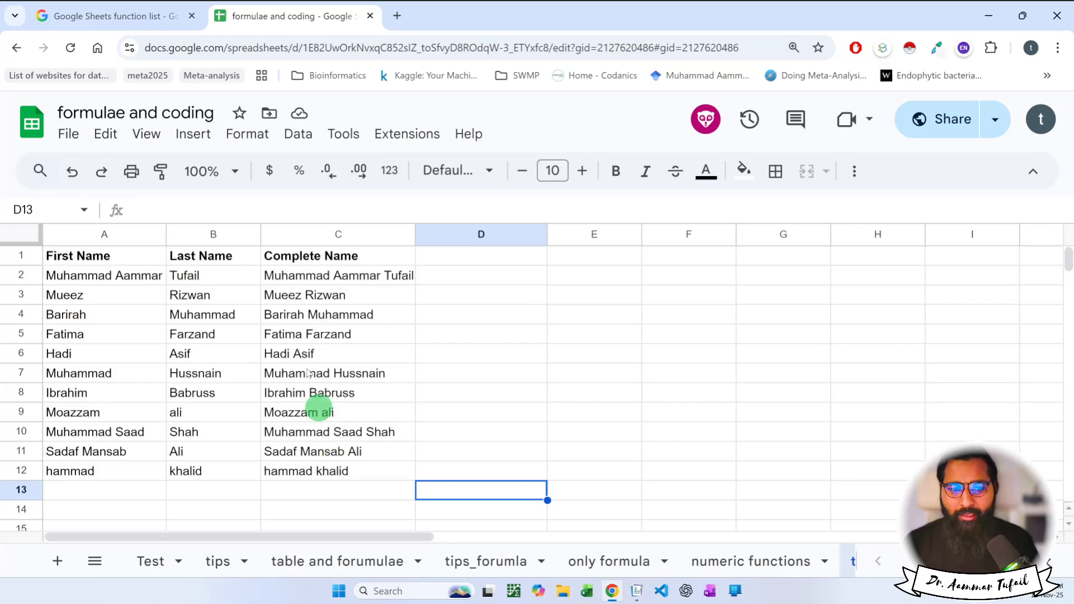
Point out first name A2, last name B2 and the CONCAT result in C2.
{"action": "left_click", "coordinate": [123, 278]}
{"action": "left_click", "coordinate": [199, 280]}
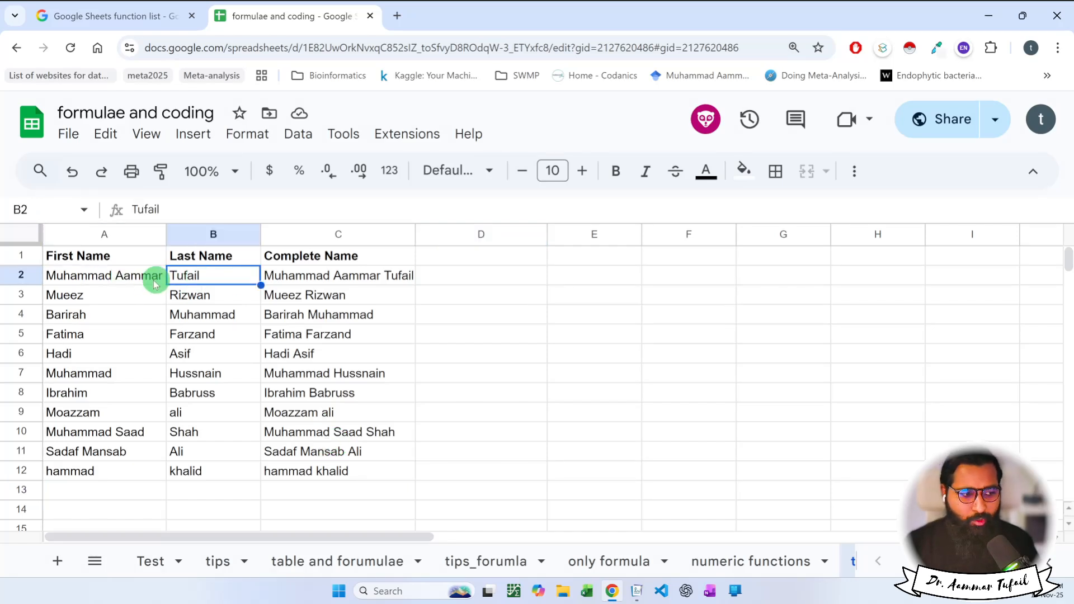
{"action": "left_click", "coordinate": [117, 279]}
{"action": "left_click", "coordinate": [180, 280]}
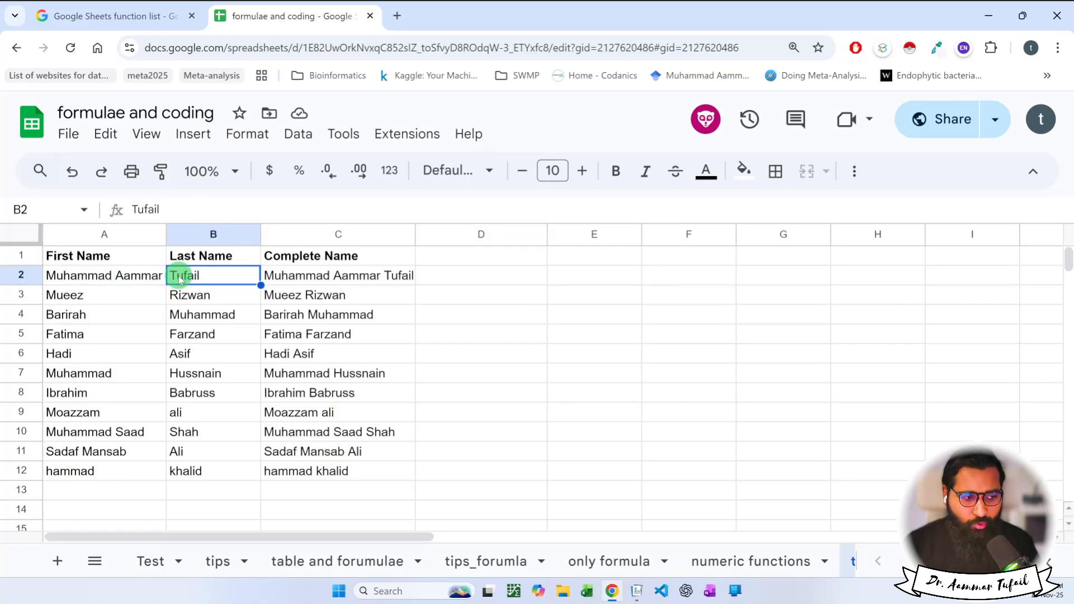
{"action": "left_click", "coordinate": [136, 276]}
{"action": "left_click", "coordinate": [207, 274]}
{"action": "left_click", "coordinate": [137, 278]}
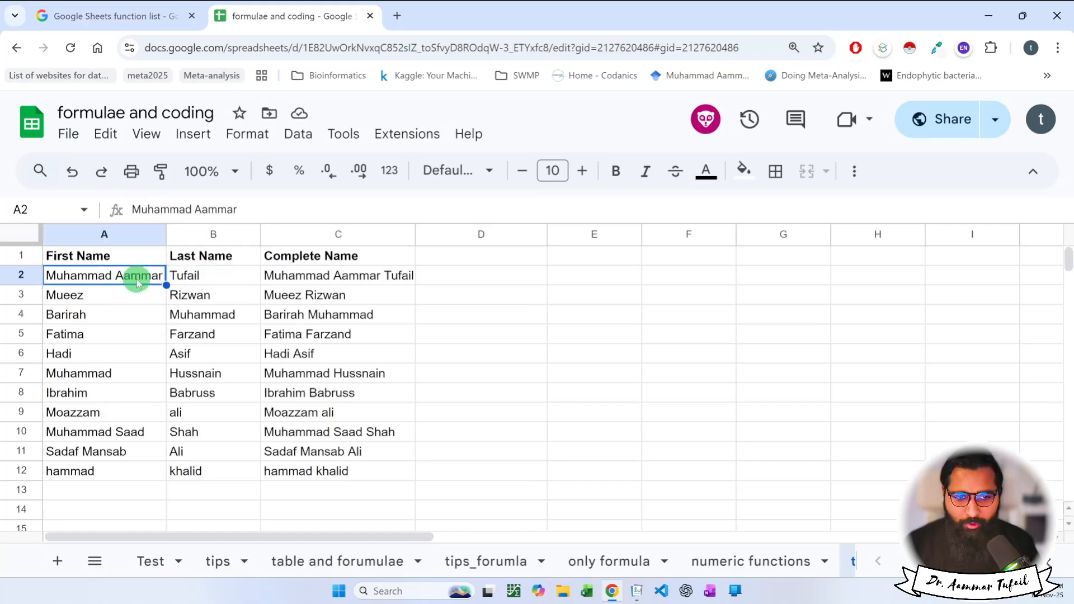
{"action": "left_click", "coordinate": [190, 277]}
{"action": "left_click", "coordinate": [127, 283]}
{"action": "left_click", "coordinate": [170, 277]}
{"action": "left_click", "coordinate": [132, 279]}
{"action": "left_click", "coordinate": [193, 280]}
{"action": "left_click", "coordinate": [149, 278]}
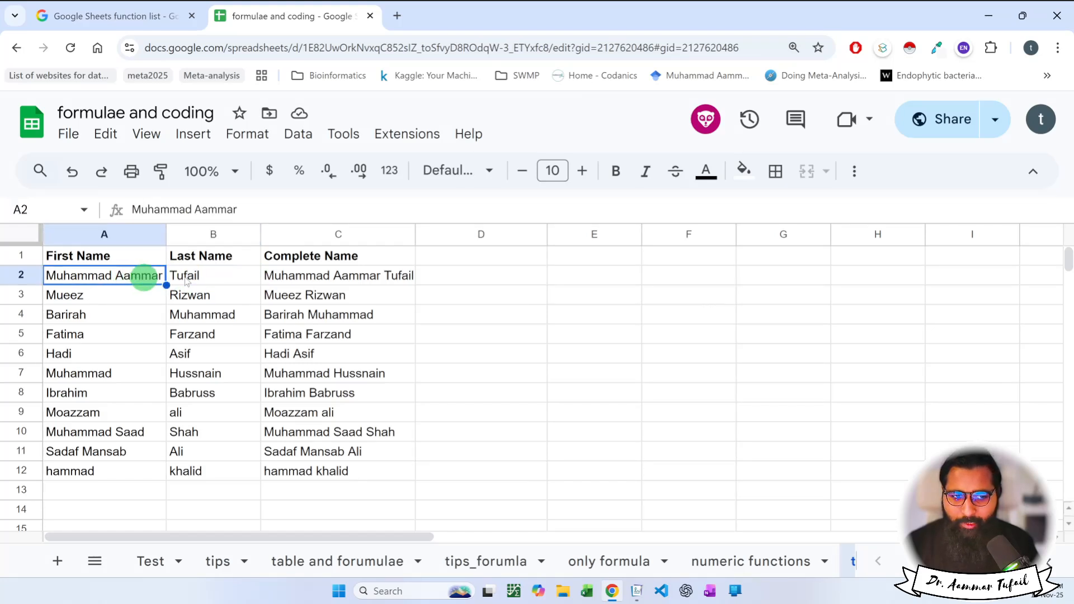
{"action": "left_click", "coordinate": [202, 277]}
{"action": "left_click", "coordinate": [349, 276]}
Review C2's =CONCAT(A2,B2), undo the added spaces, and select C2:C12.
{"action": "double_click", "coordinate": [348, 277]}
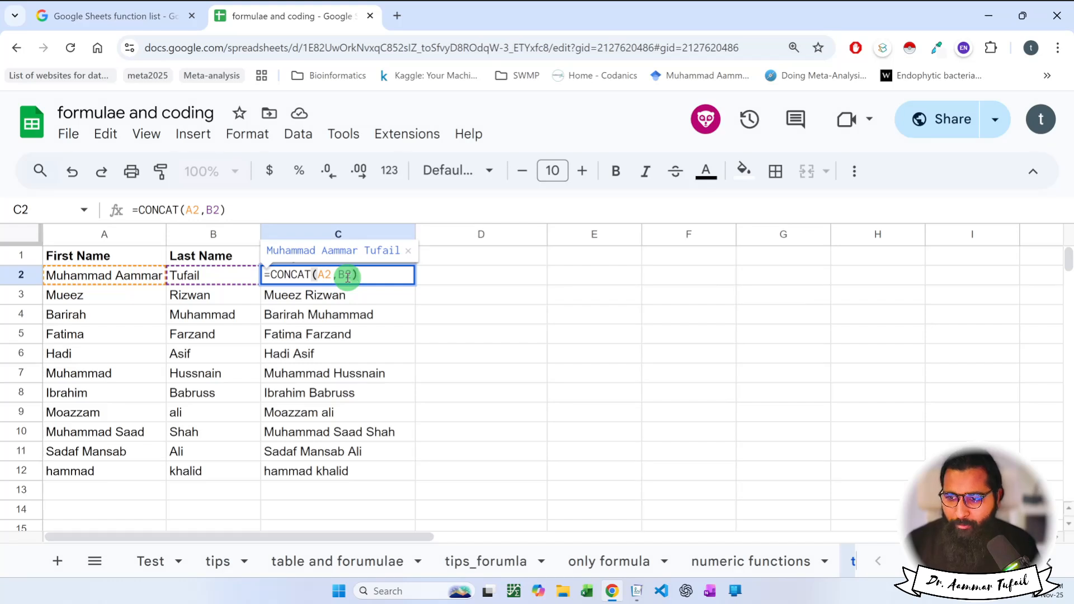
{"action": "left_click", "coordinate": [366, 278]}
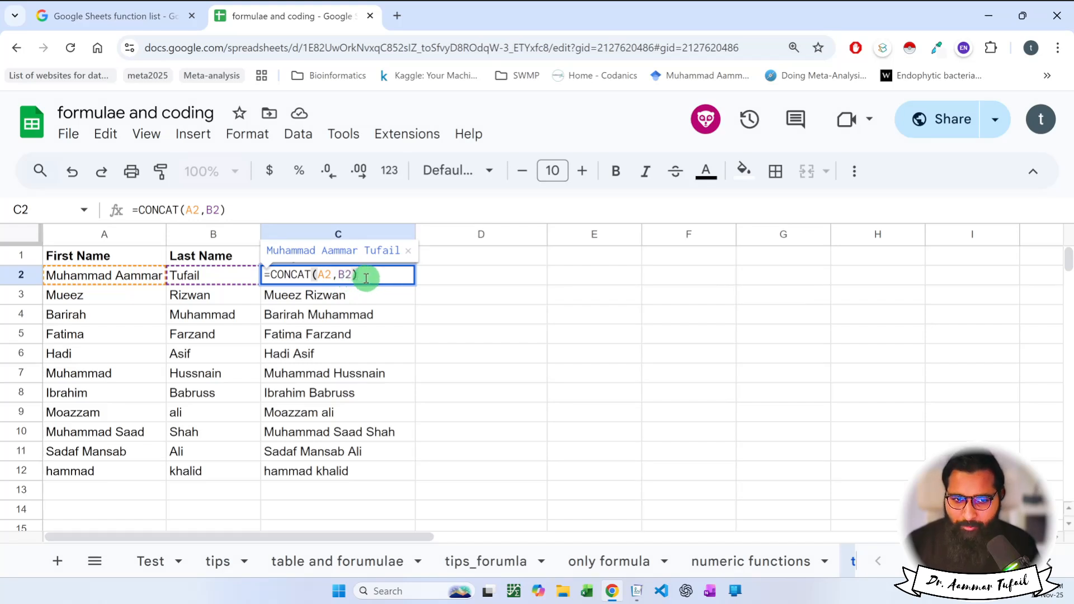
{"action": "key", "text": "Escape"}
{"action": "left_click", "coordinate": [365, 357]}
{"action": "key", "text": "ctrl+z"}
{"action": "key", "text": "ctrl+z"}
{"action": "key", "text": "ctrl+z"}
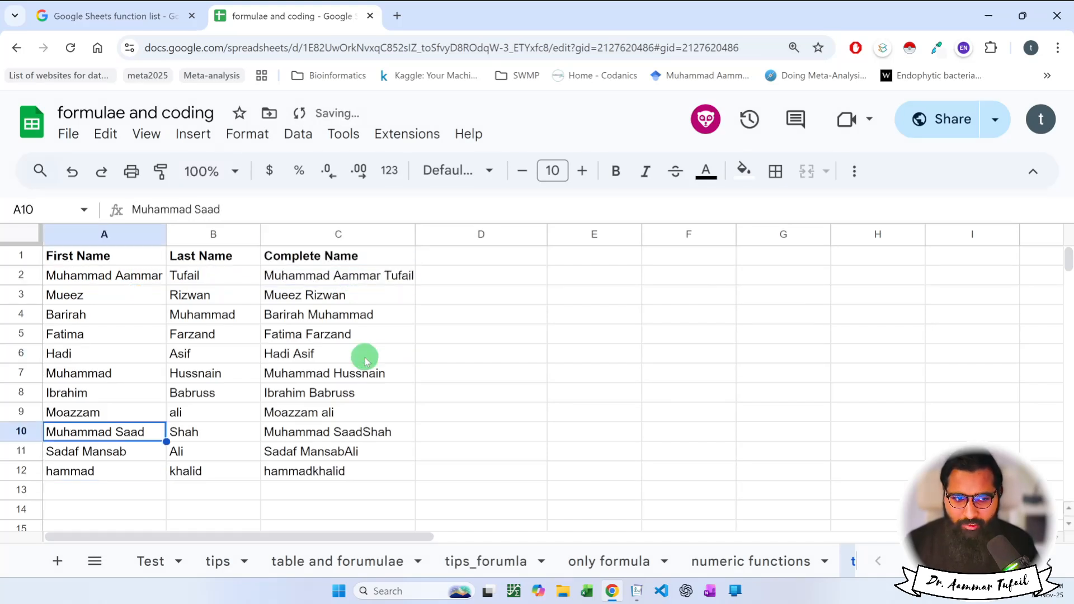
{"action": "key", "text": "ctrl+z"}
{"action": "key", "text": "ctrl+z"}
{"action": "key", "text": "ctrl+z"}
{"action": "key", "text": "ctrl+z"}
{"action": "key", "text": "ctrl+z"}
{"action": "key", "text": "ctrl+z"}
{"action": "key", "text": "ctrl+z"}
{"action": "key", "text": "ctrl+z"}
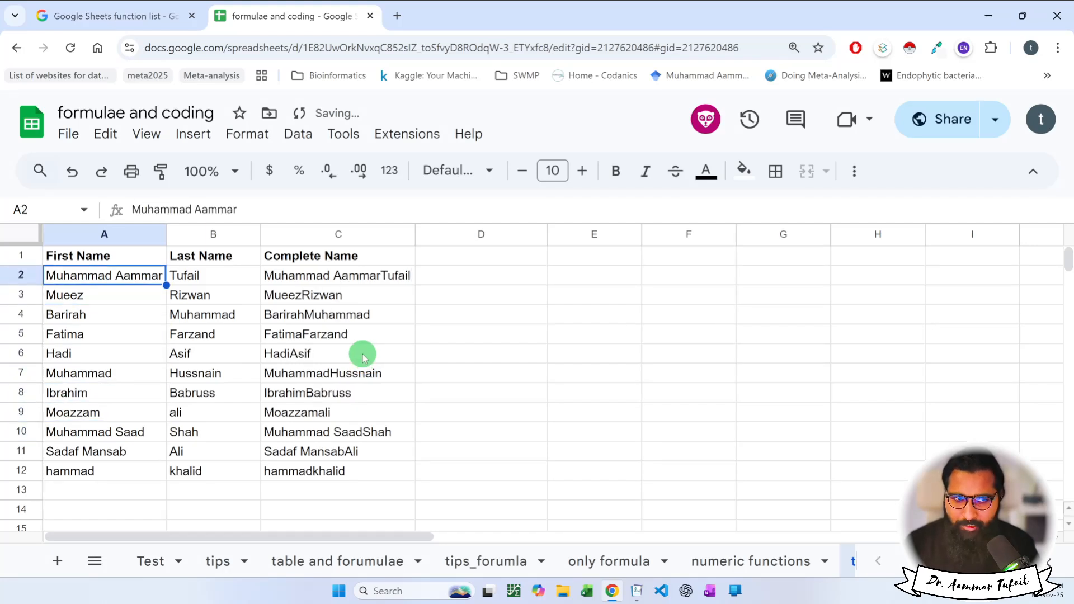
{"action": "left_click", "coordinate": [106, 134]}
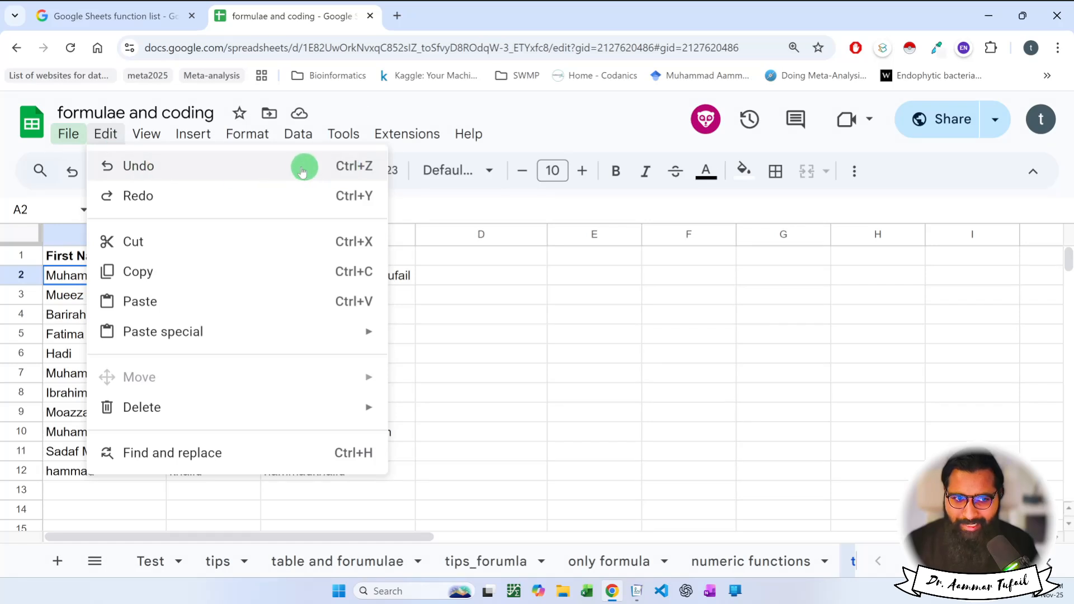
{"action": "left_click", "coordinate": [539, 350]}
{"action": "left_click", "coordinate": [138, 281]}
{"action": "left_click_drag", "start_coordinate": [332, 276], "coordinate": [343, 470]}
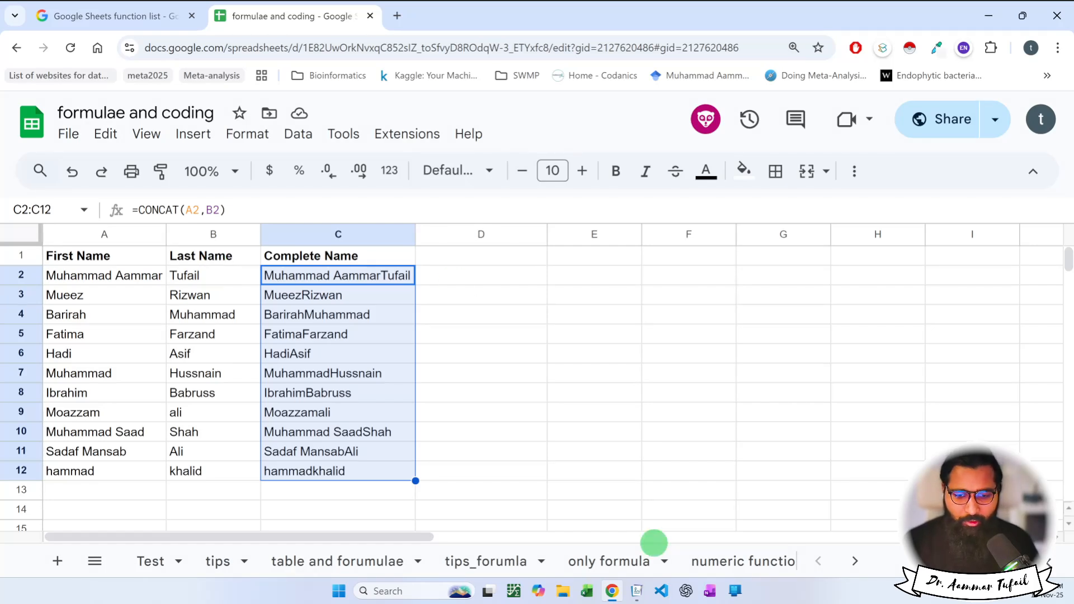
Type a new name heading into D1.
{"action": "left_click", "coordinate": [446, 301]}
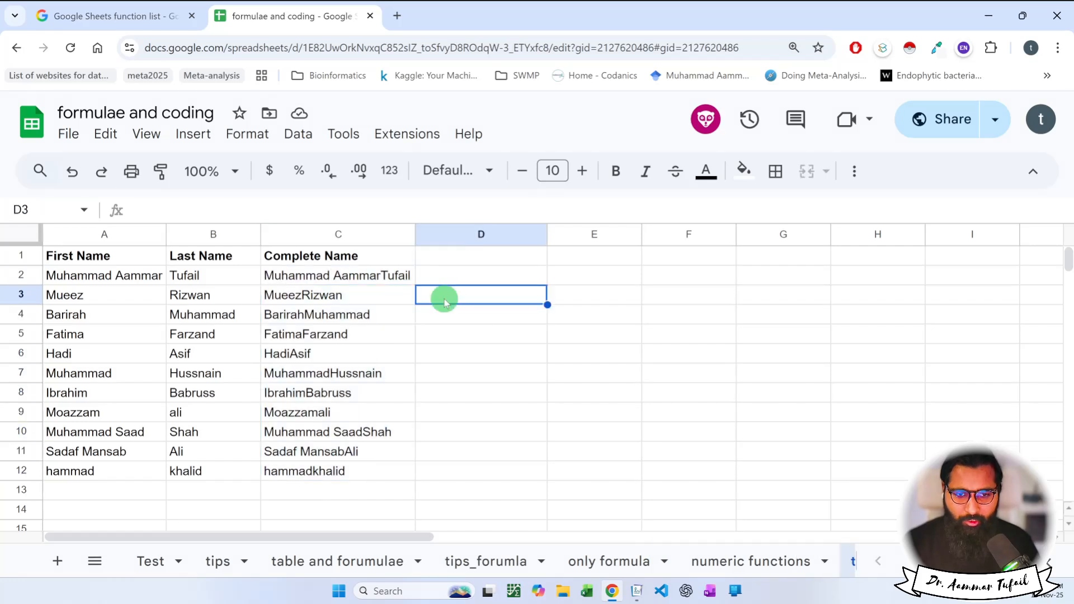
{"action": "left_click", "coordinate": [469, 275]}
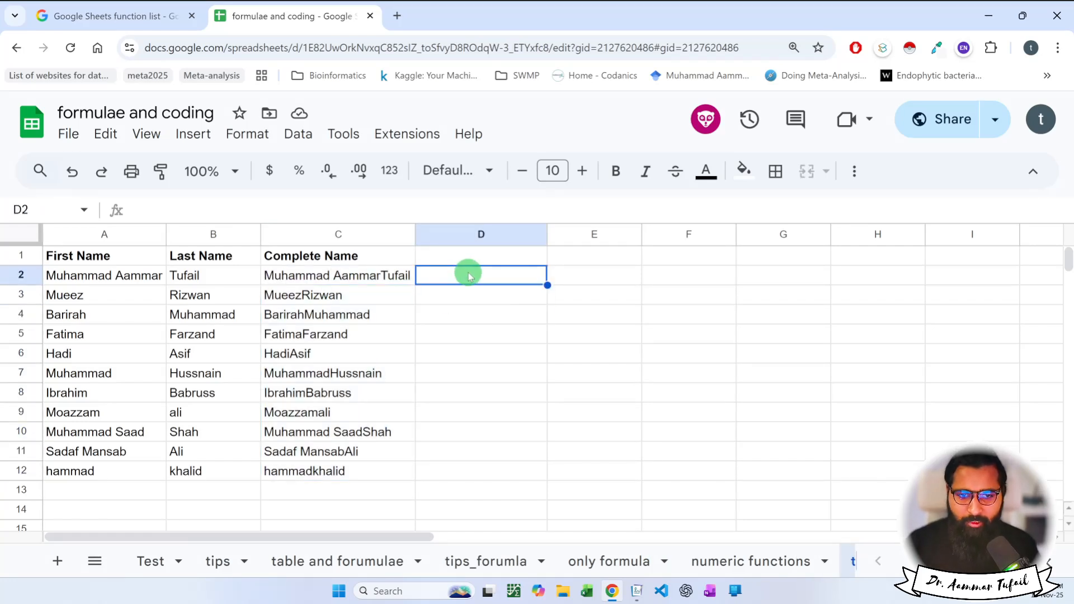
{"action": "left_click", "coordinate": [477, 263]}
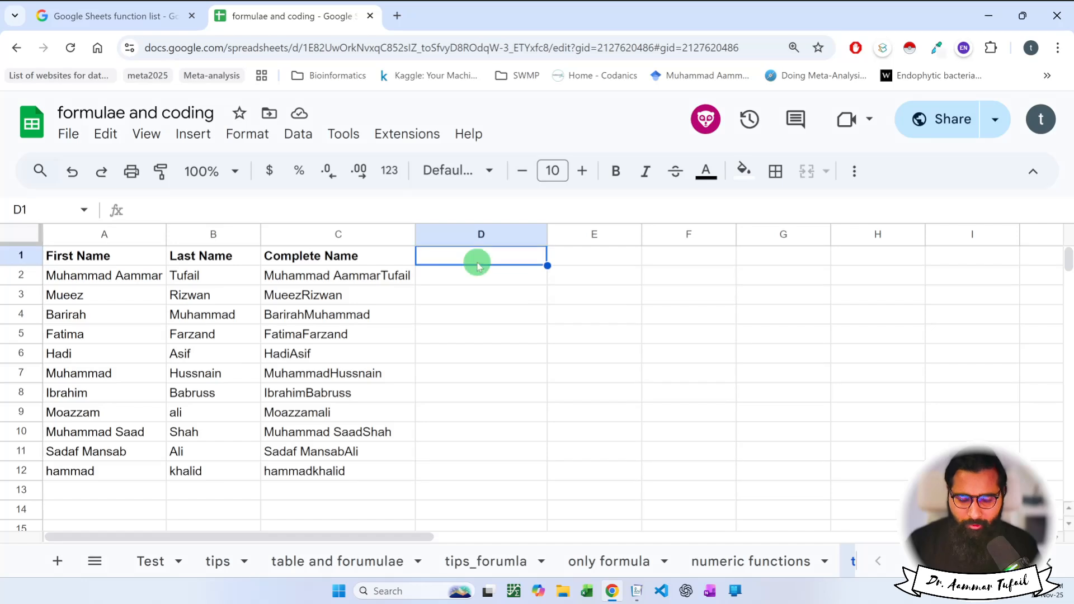
{"action": "type", "text": "Fatima"}
{"action": "key", "text": "Return"}
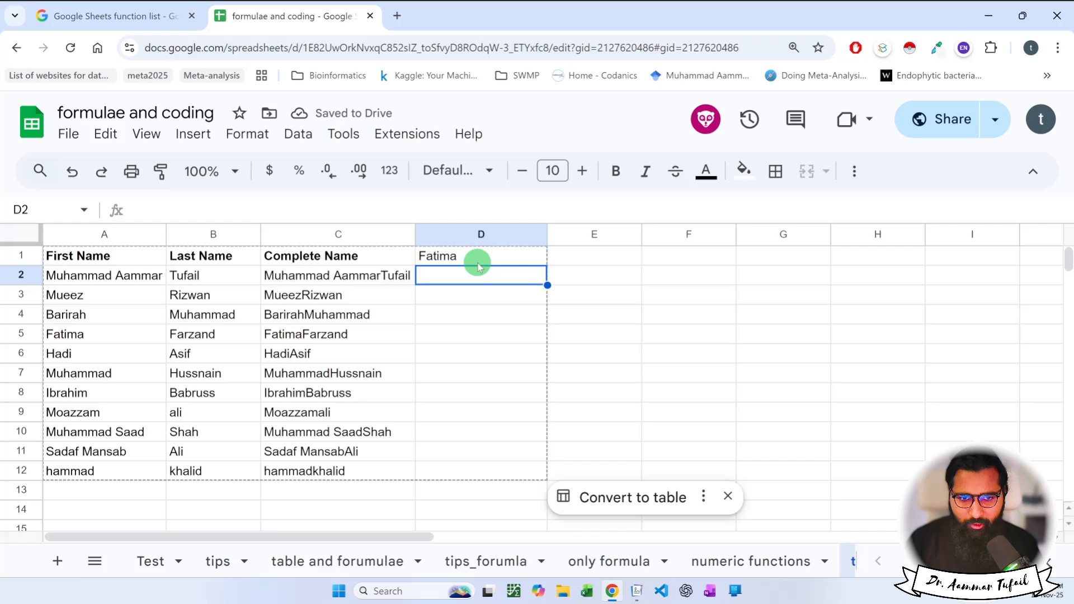
Enter =CONCATENATE(A2," ",B2) in D2 to give the full name with a space.
{"action": "type", "text": "=conc"}
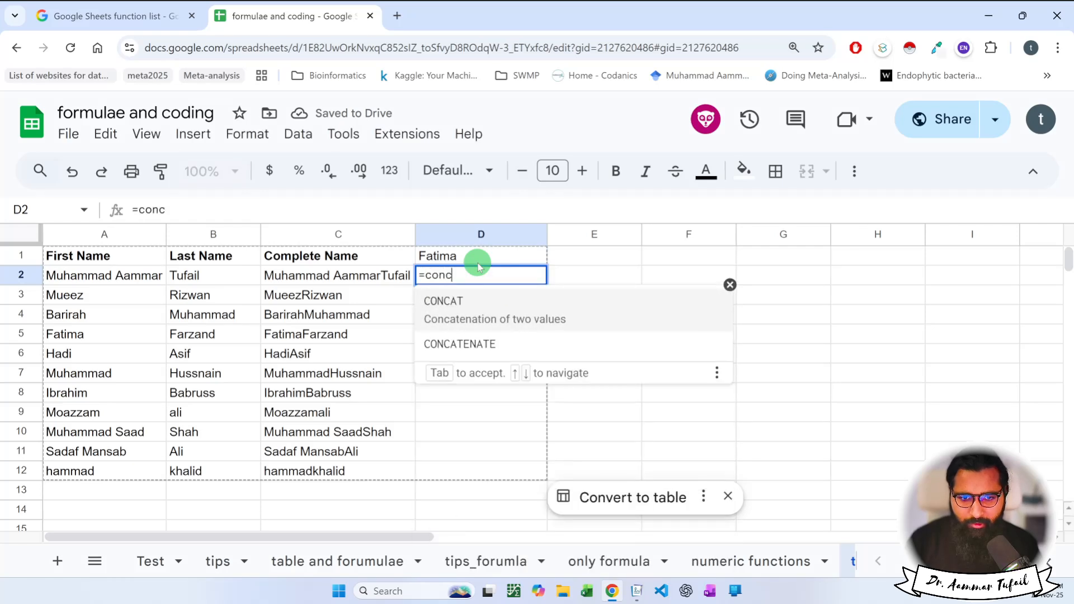
{"action": "key", "text": "Down"}
{"action": "key", "text": "Tab"}
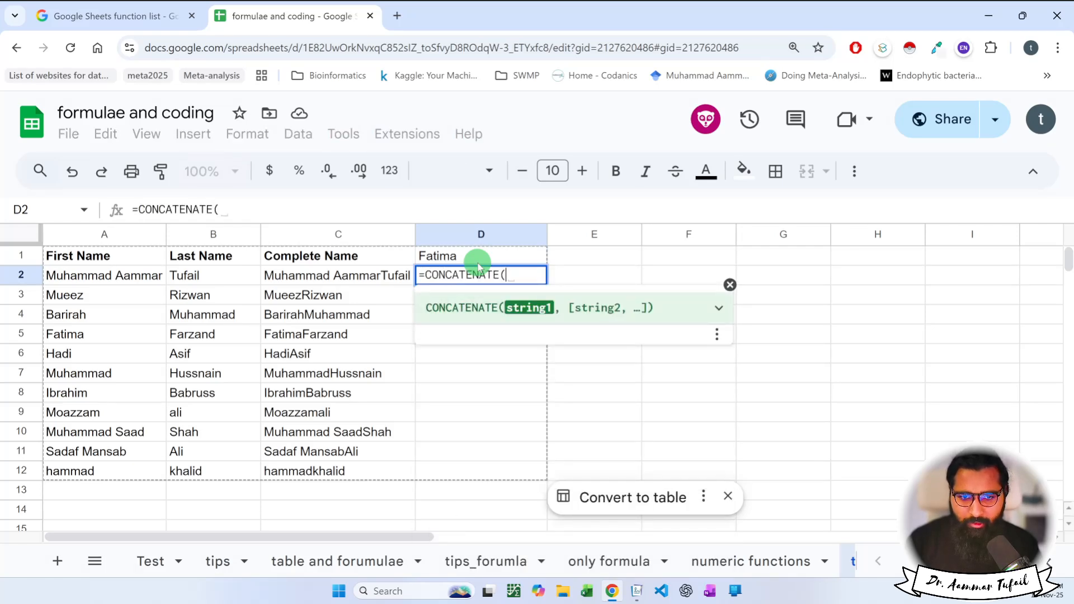
{"action": "left_click", "coordinate": [73, 276]}
{"action": "type", "text": ",\"\""}
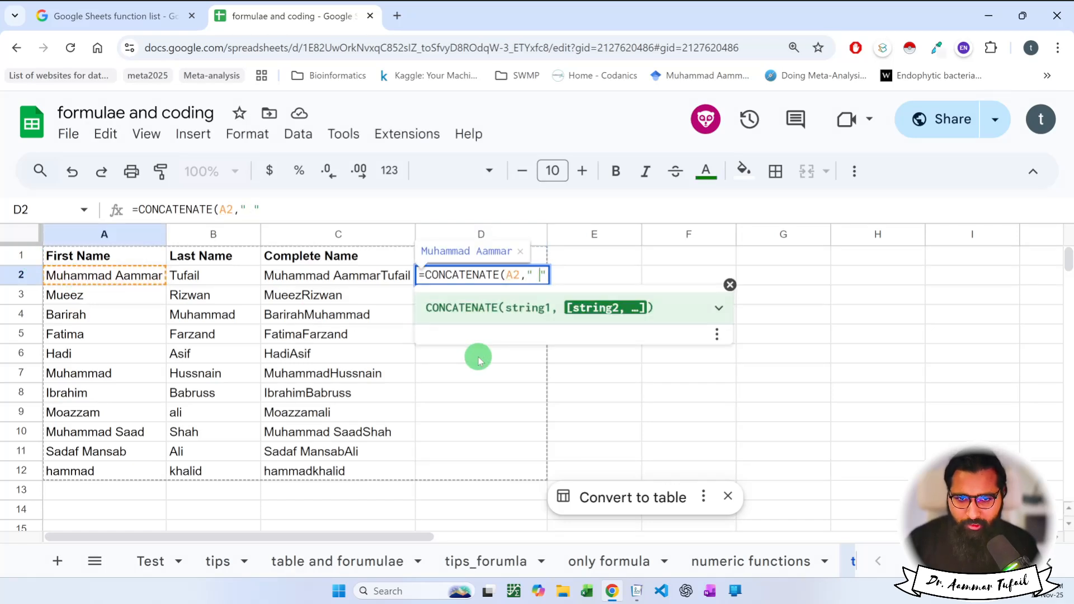
{"action": "type", "text": " ,"}
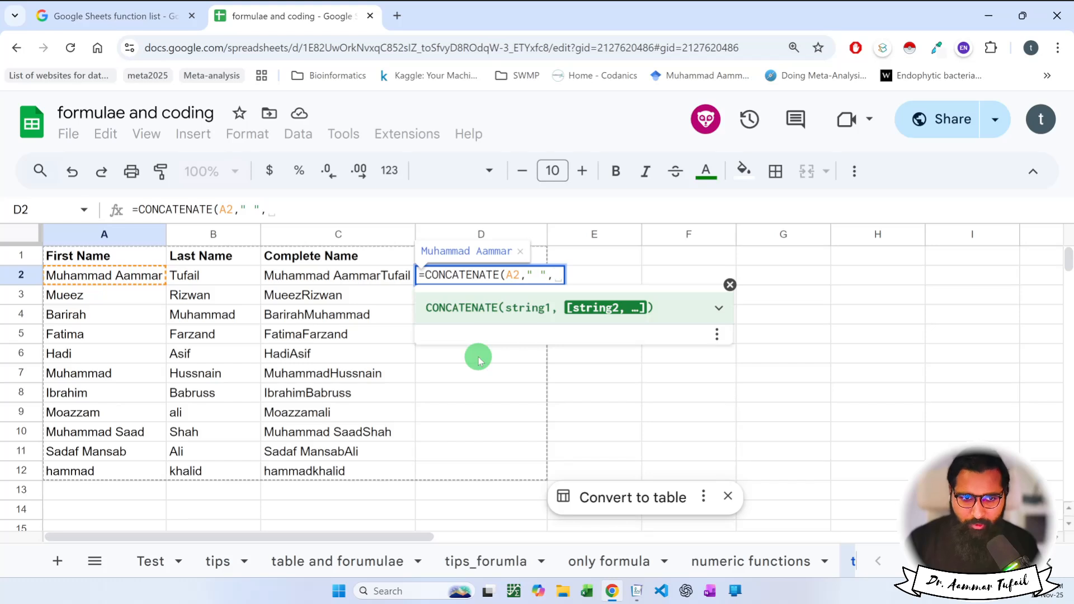
{"action": "left_click", "coordinate": [223, 277]}
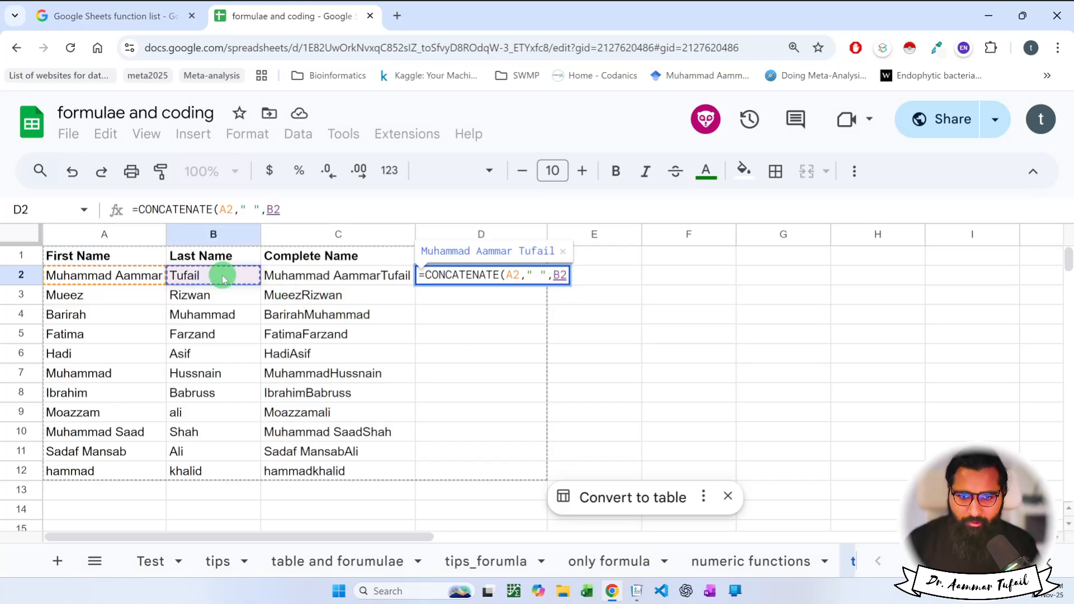
{"action": "type", "text": ")"}
{"action": "key", "text": "Return"}
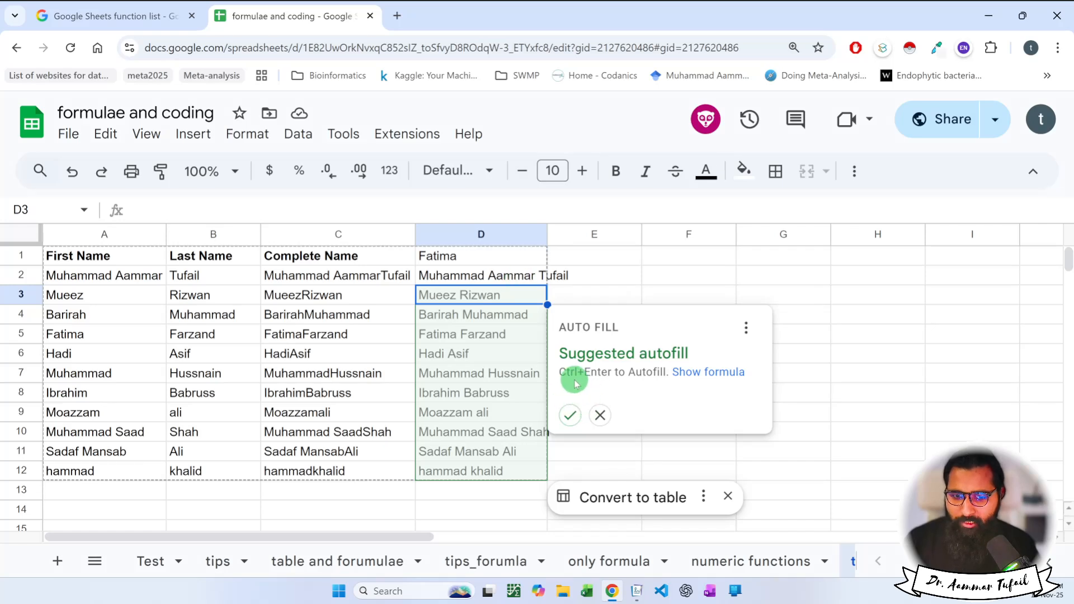
Dismiss the autofill suggestion and fill D2's CONCATENATE formula down to D12 with Ctrl+D.
{"action": "left_click", "coordinate": [600, 416]}
{"action": "left_click", "coordinate": [497, 280]}
{"action": "left_click", "coordinate": [495, 294]}
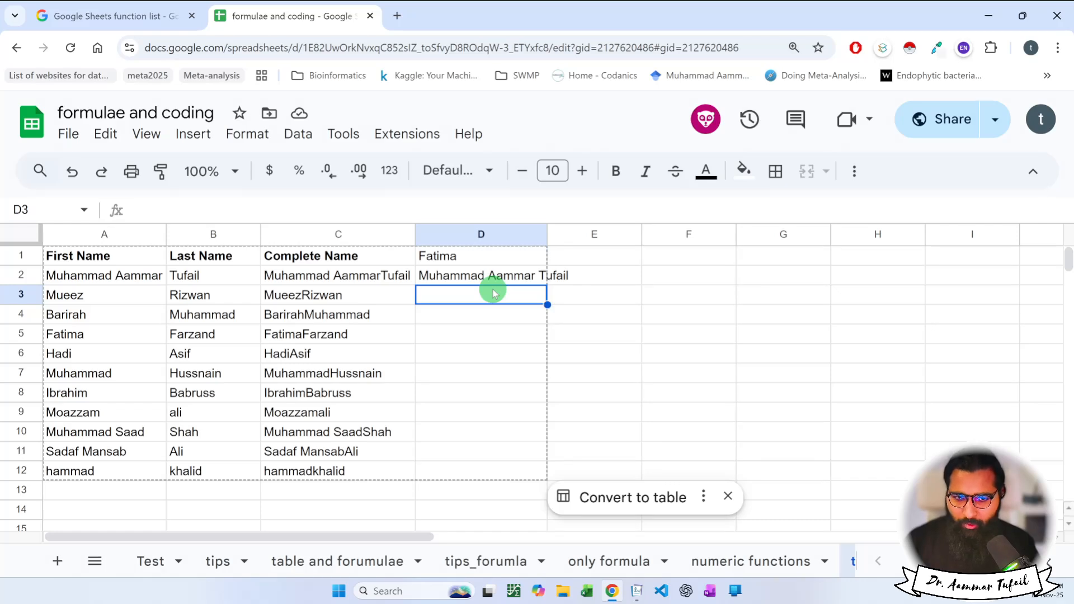
{"action": "left_click_drag", "start_coordinate": [492, 276], "coordinate": [483, 467]}
{"action": "key", "text": "ctrl+d"}
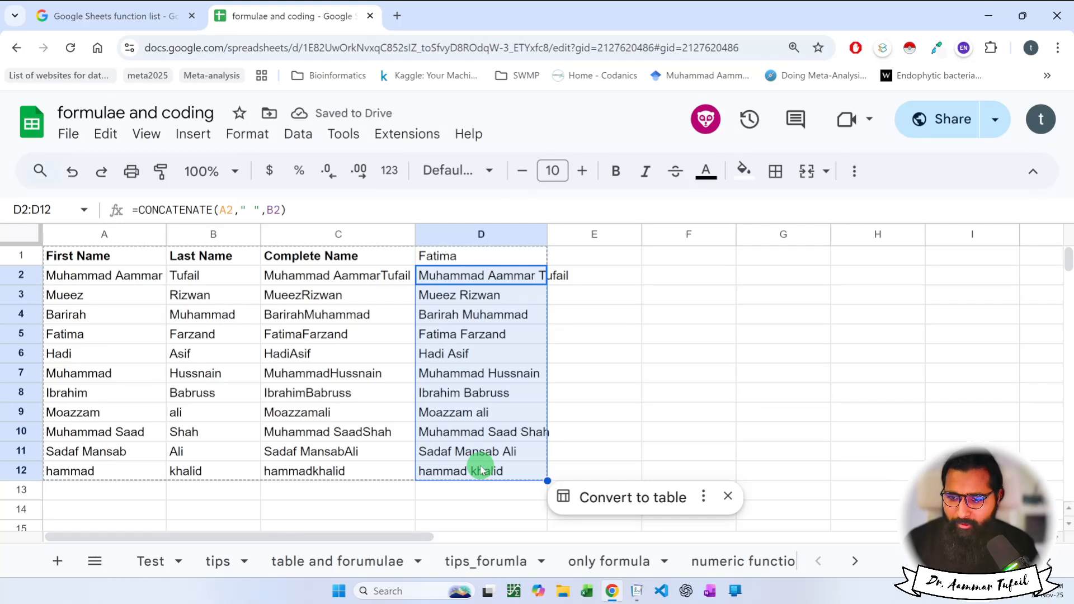
Append 'solutions' to the D1 heading, then review D2's formula.
{"action": "left_click", "coordinate": [466, 260]}
{"action": "double_click", "coordinate": [466, 260]}
{"action": "type", "text": "solutions"}
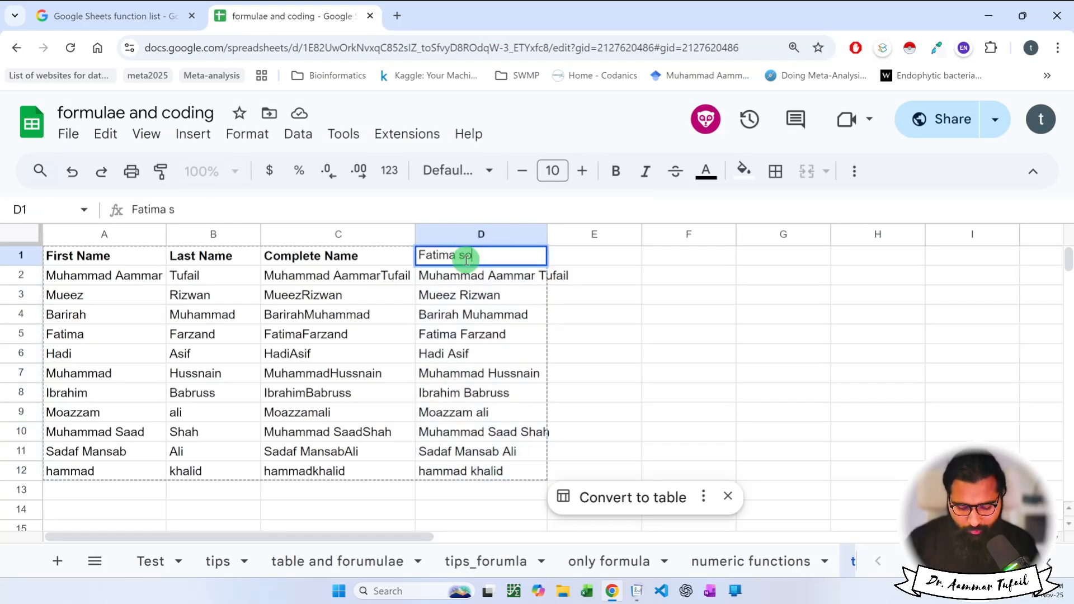
{"action": "key", "text": "Return"}
{"action": "left_click", "coordinate": [467, 262]}
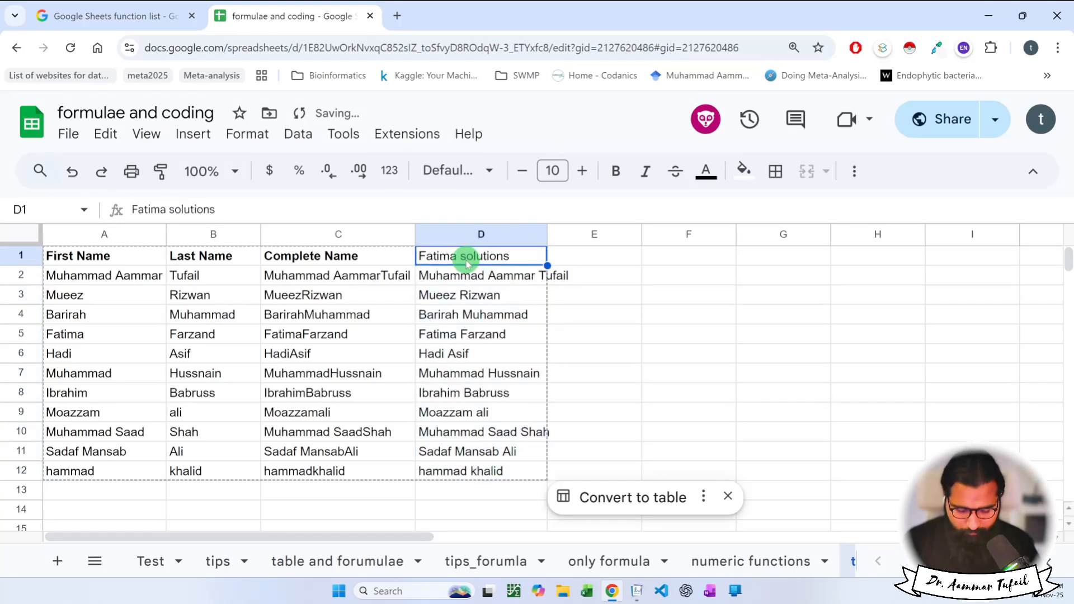
{"action": "left_click", "coordinate": [456, 275]}
{"action": "double_click", "coordinate": [444, 274]}
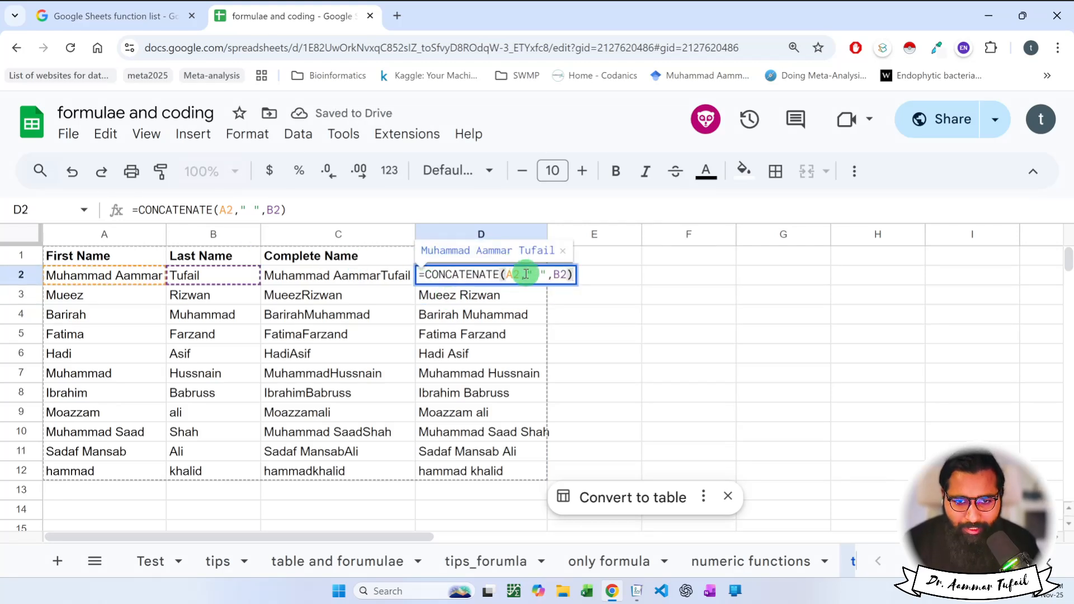
{"action": "left_click_drag", "start_coordinate": [526, 274], "coordinate": [541, 275]}
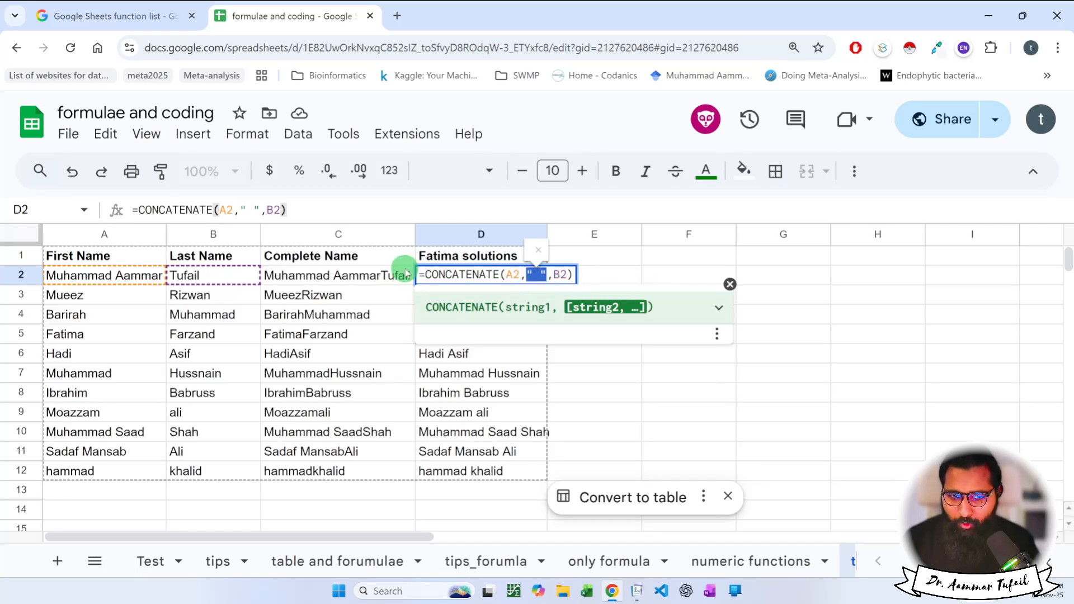
{"action": "key", "text": "Escape"}
{"action": "double_click", "coordinate": [367, 274]}
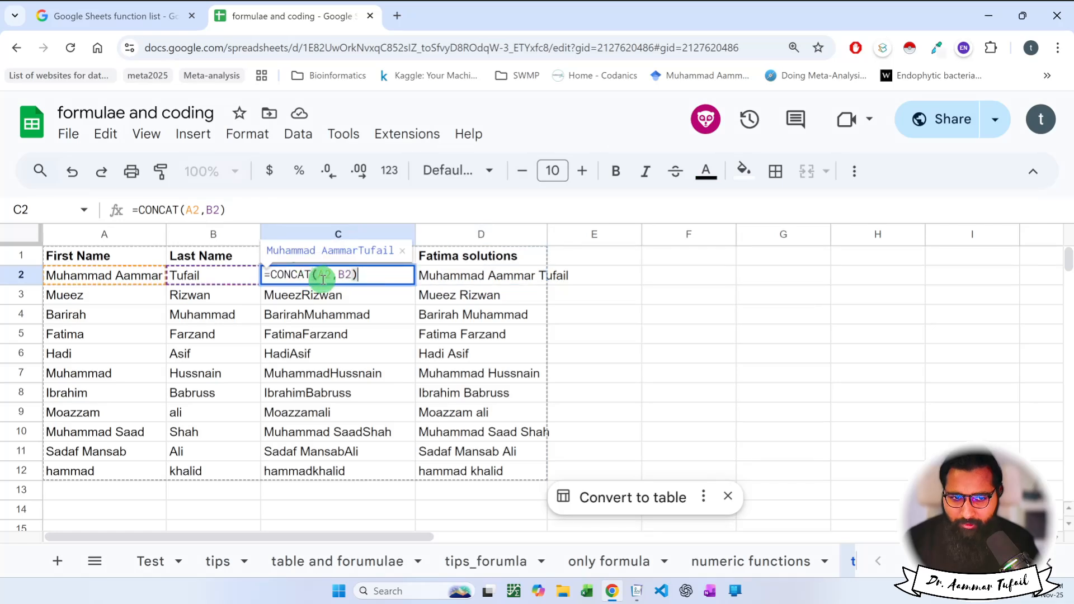
{"action": "key", "text": "Escape"}
{"action": "double_click", "coordinate": [484, 280]}
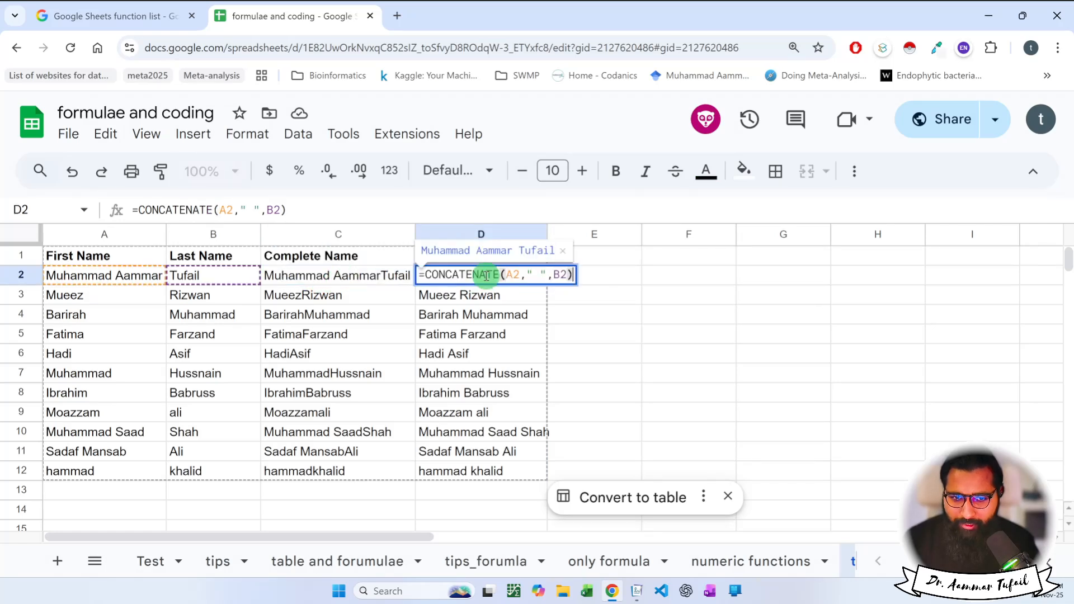
{"action": "left_click_drag", "start_coordinate": [521, 278], "coordinate": [559, 302]}
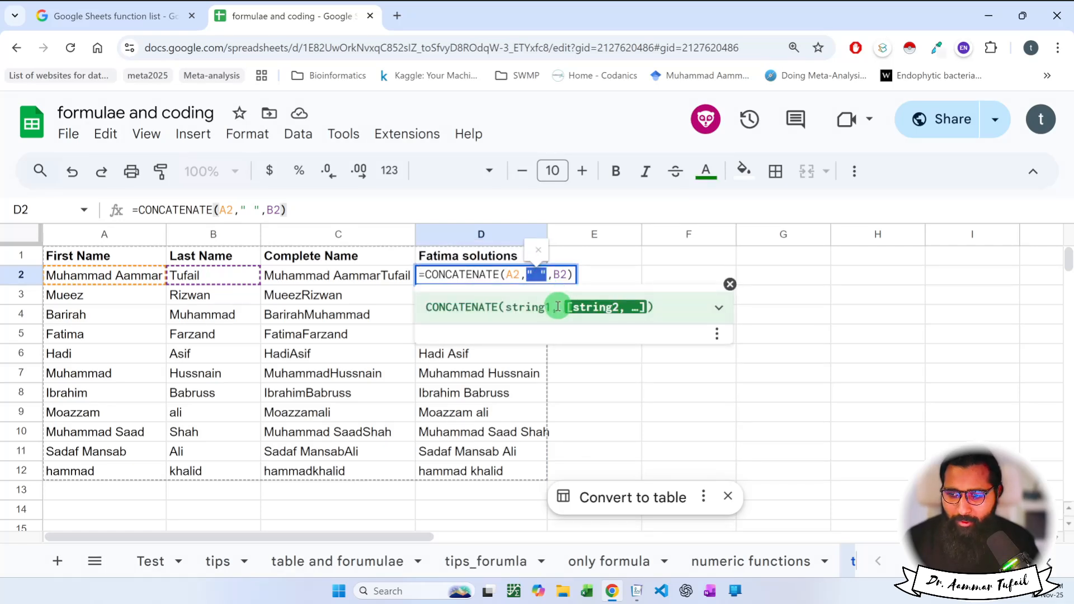
{"action": "key", "text": "Escape"}
{"action": "left_click", "coordinate": [660, 382]}
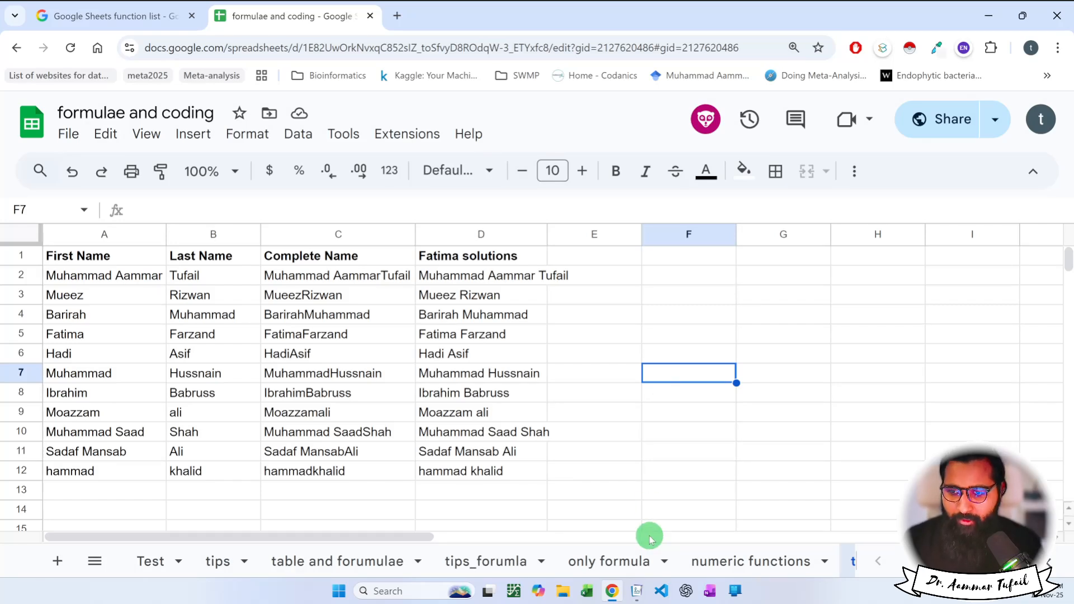
Switch to Journal, open '13_formulae and coding' under AI for kids, and add blank page 4.
{"action": "left_click", "coordinate": [637, 590]}
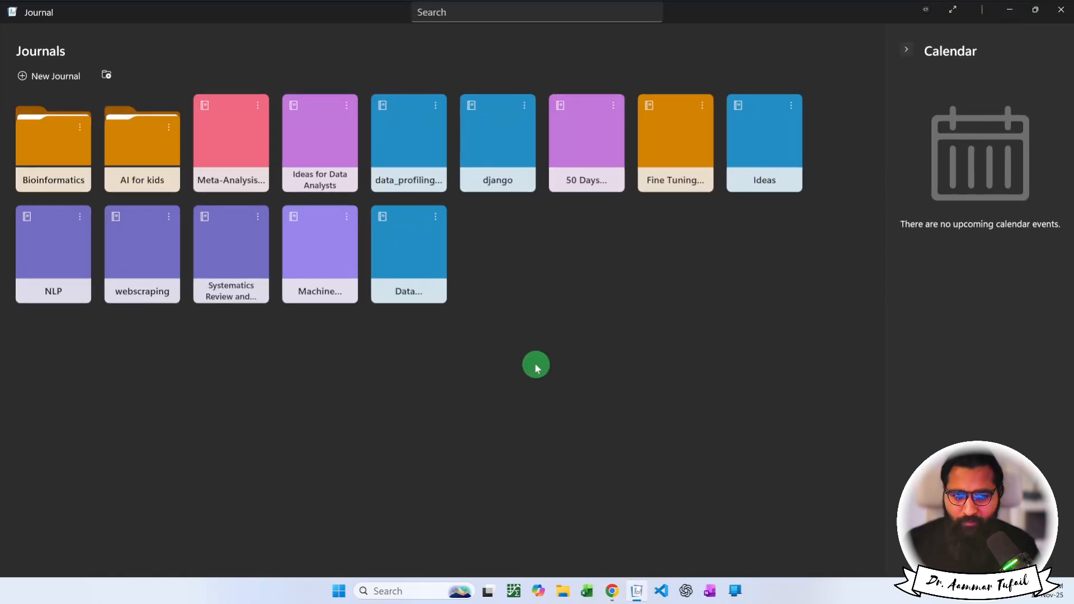
{"action": "left_click", "coordinate": [159, 140]}
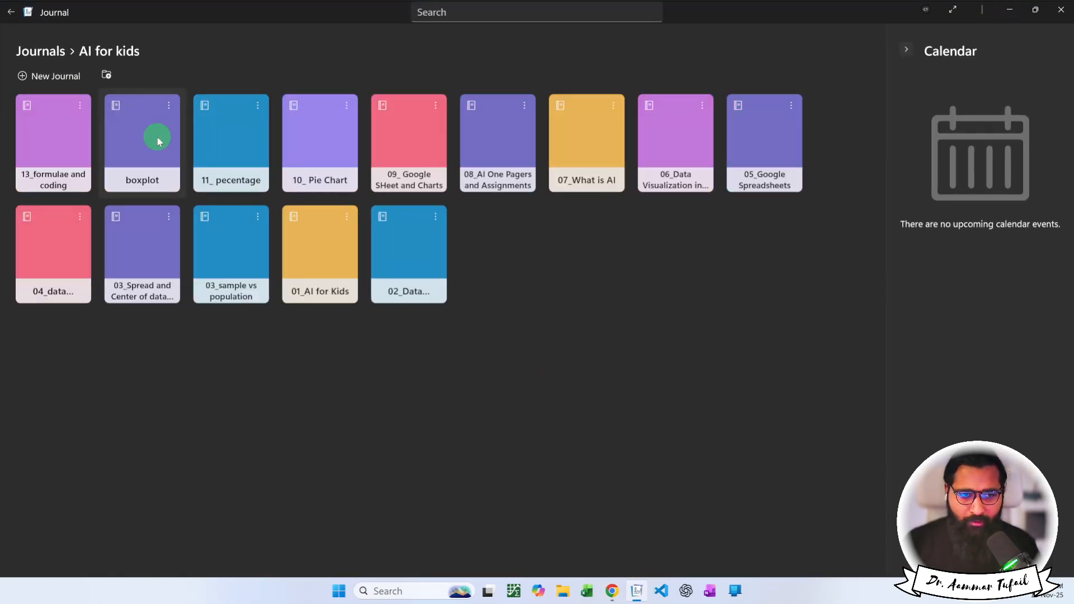
{"action": "left_click", "coordinate": [12, 12]}
{"action": "left_click", "coordinate": [67, 155]}
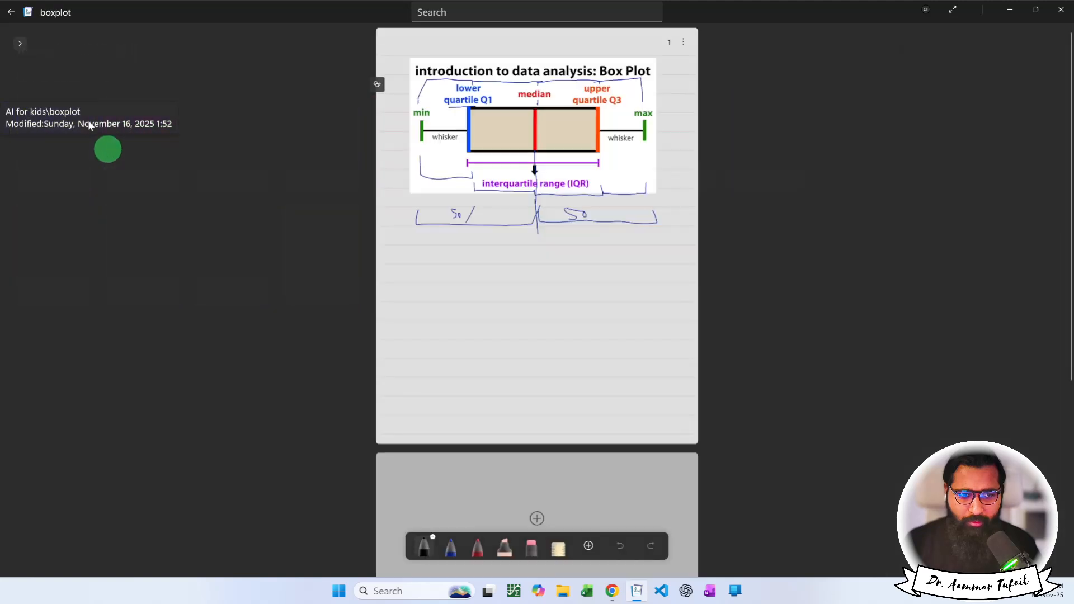
{"action": "left_click", "coordinate": [12, 11]}
{"action": "left_click", "coordinate": [144, 151]}
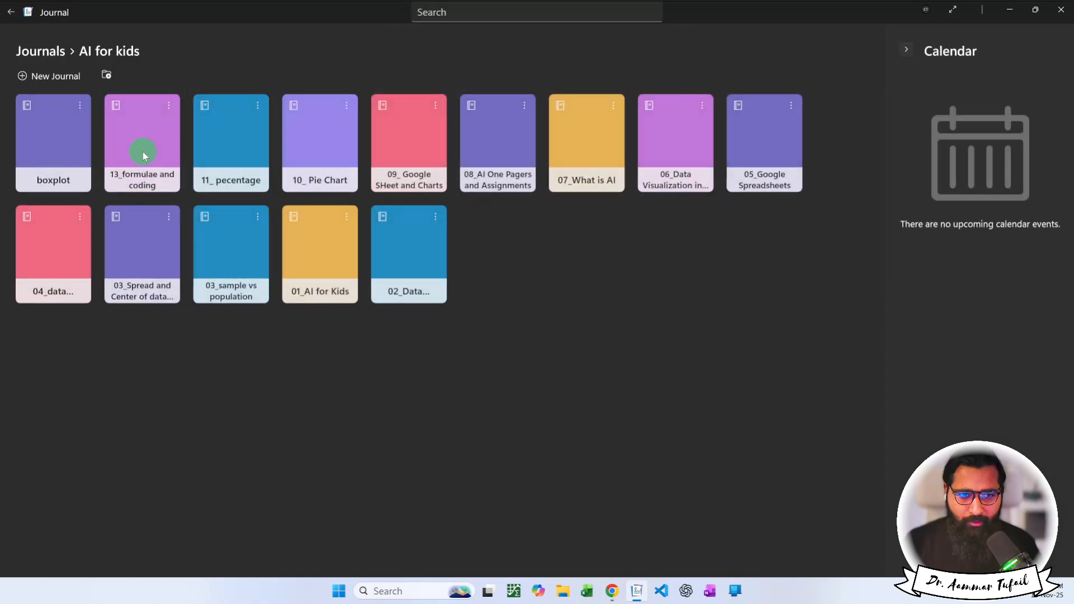
{"action": "scroll", "coordinate": [397, 297], "scroll_direction": "down", "scroll_amount": 5}
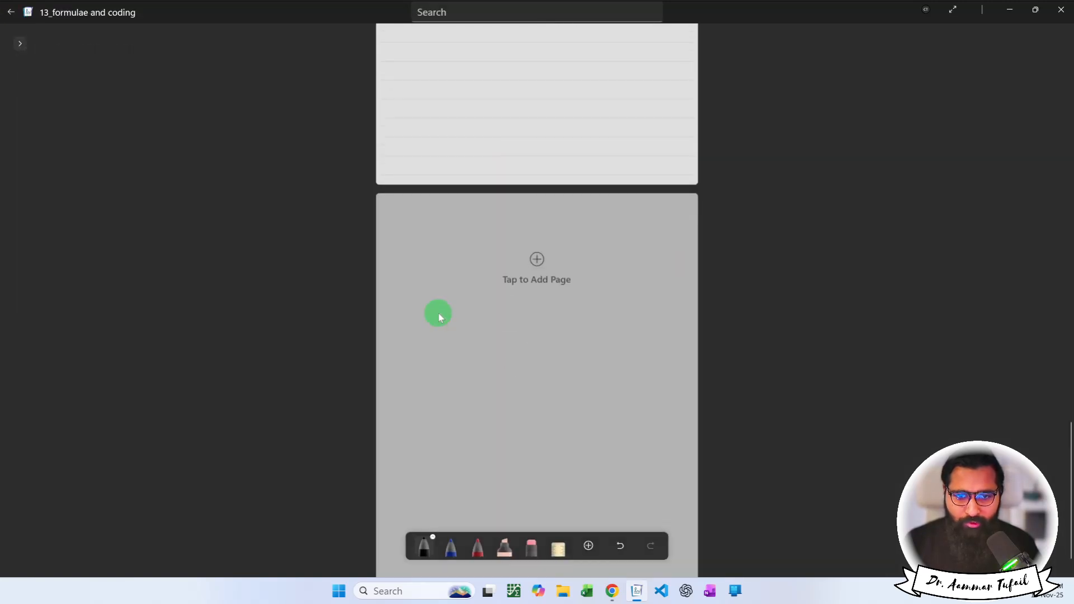
{"action": "left_click", "coordinate": [439, 312]}
{"action": "scroll", "coordinate": [440, 313], "scroll_direction": "up", "scroll_amount": 5}
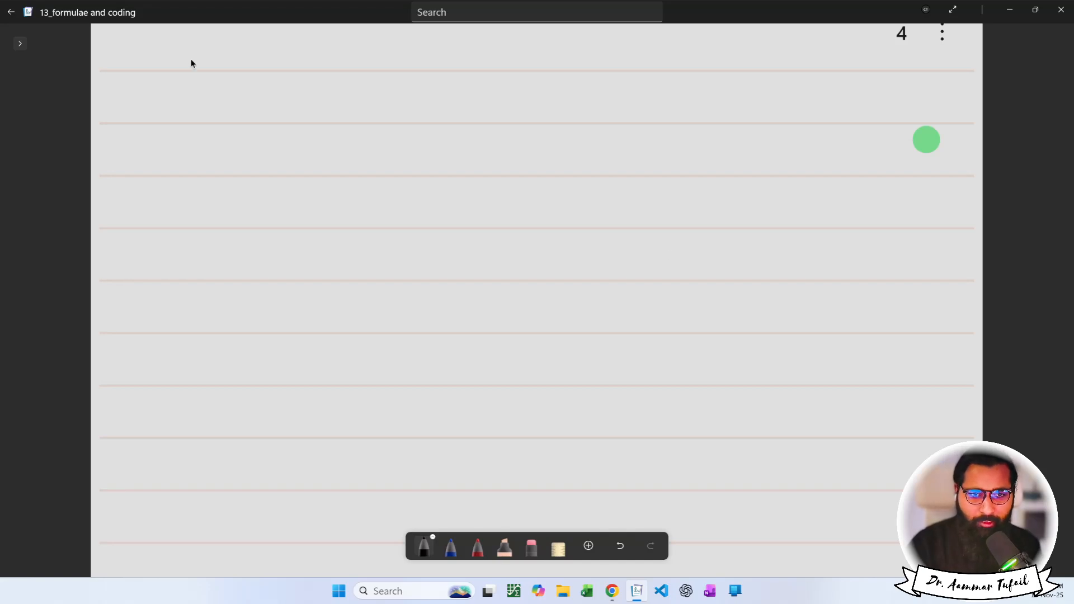
{"action": "left_click_drag", "start_coordinate": [214, 107], "coordinate": [214, 101]}
{"action": "key", "text": "ctrl+z"}
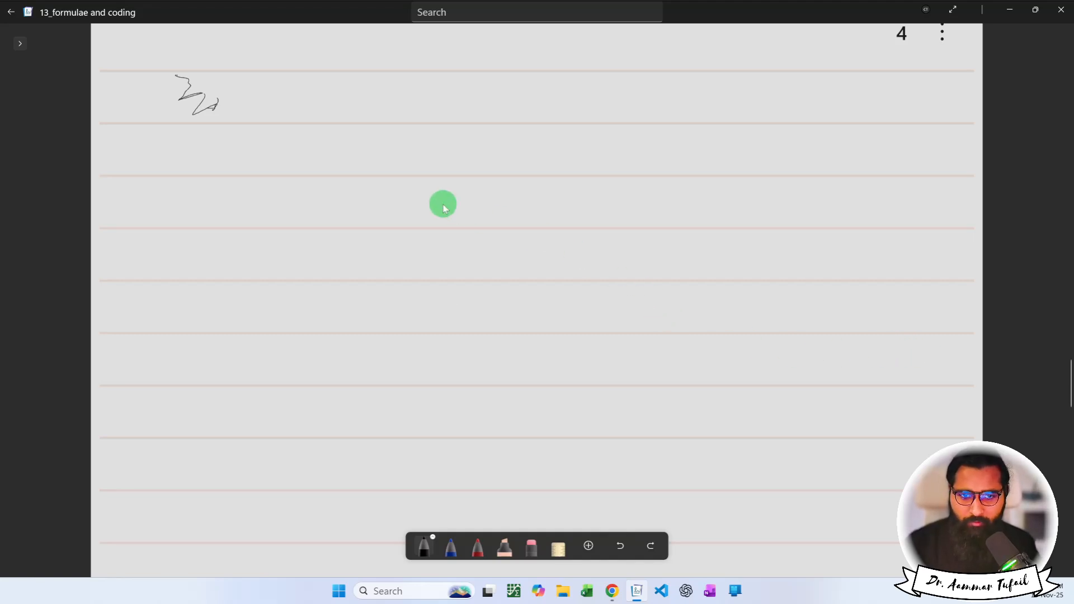
{"action": "left_click", "coordinate": [201, 107]}
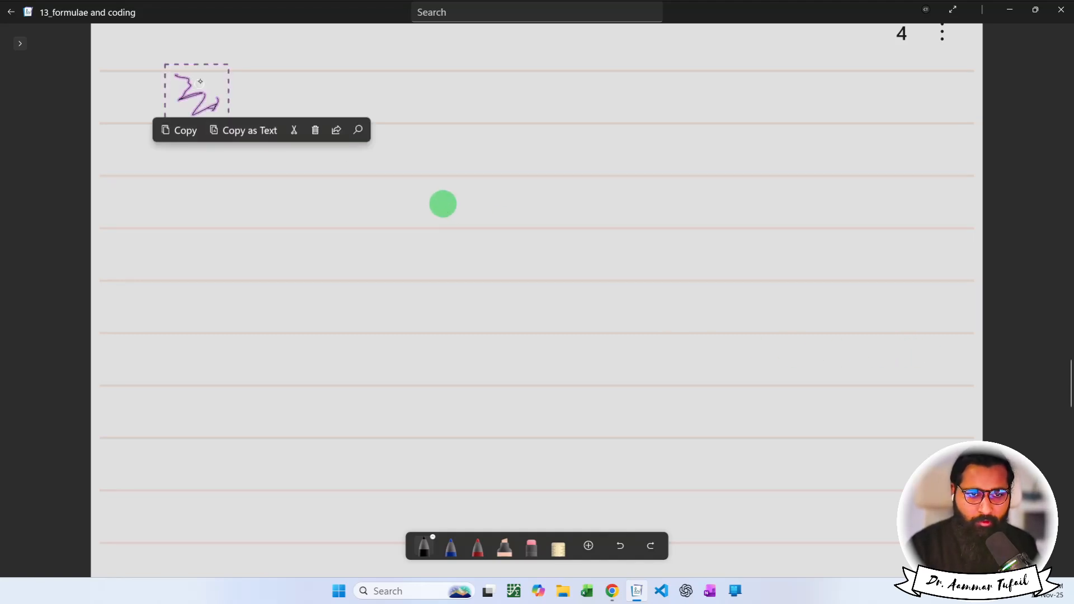
{"action": "left_click_drag", "start_coordinate": [209, 105], "coordinate": [203, 101]}
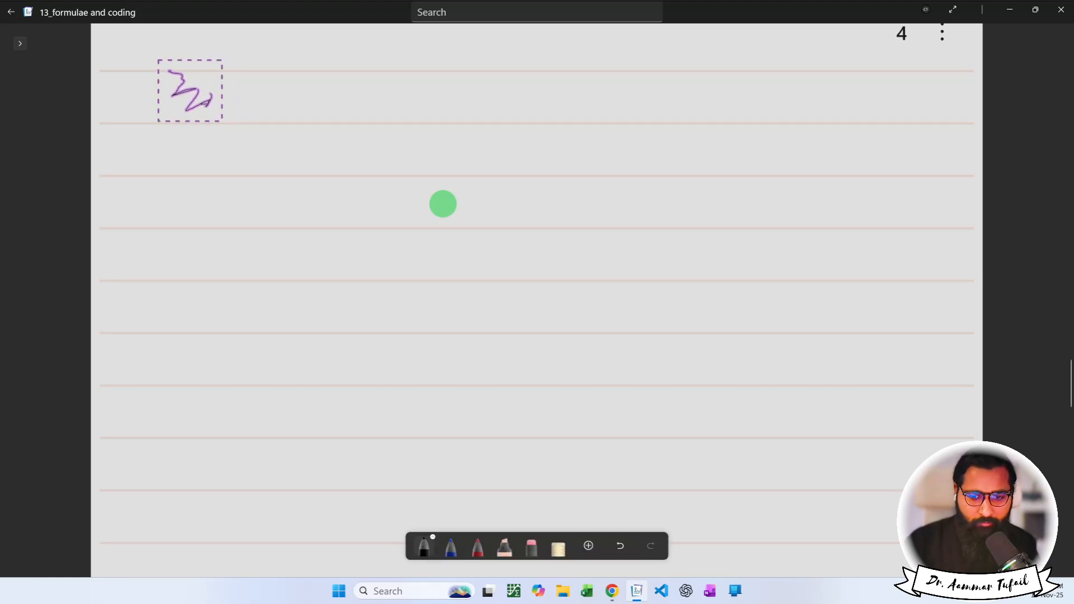
{"action": "left_click", "coordinate": [448, 240]}
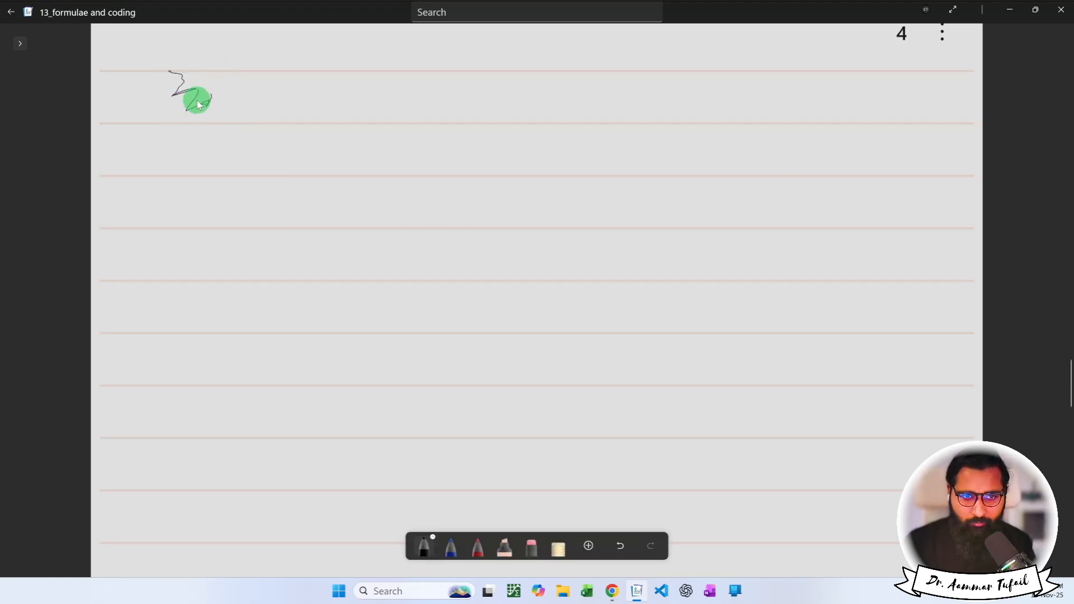
{"action": "left_click", "coordinate": [236, 58]}
{"action": "left_click_drag", "start_coordinate": [235, 58], "coordinate": [129, 173]}
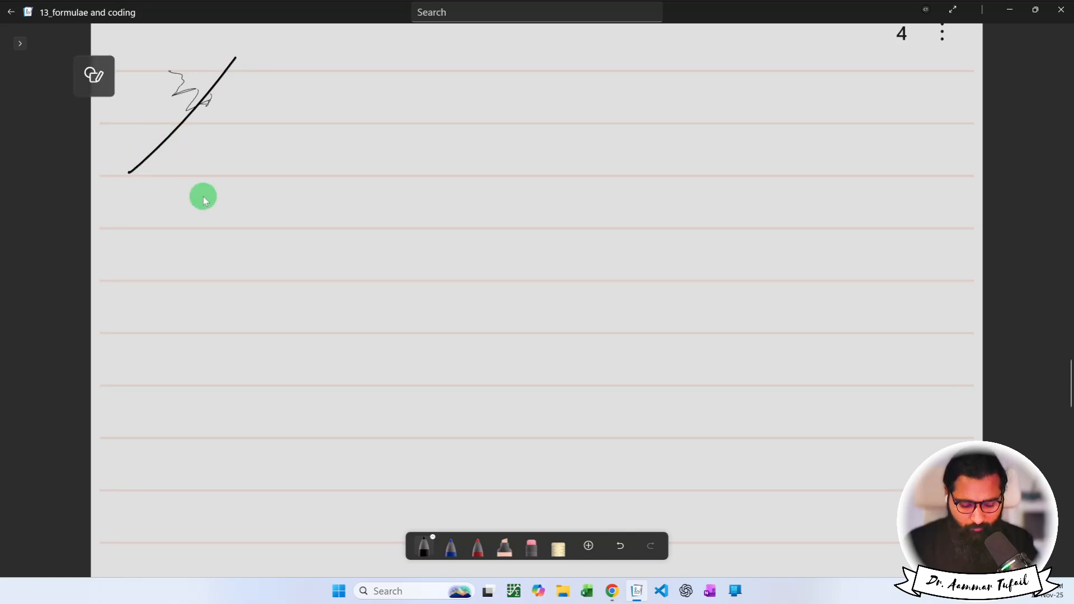
{"action": "key", "text": "ctrl+z"}
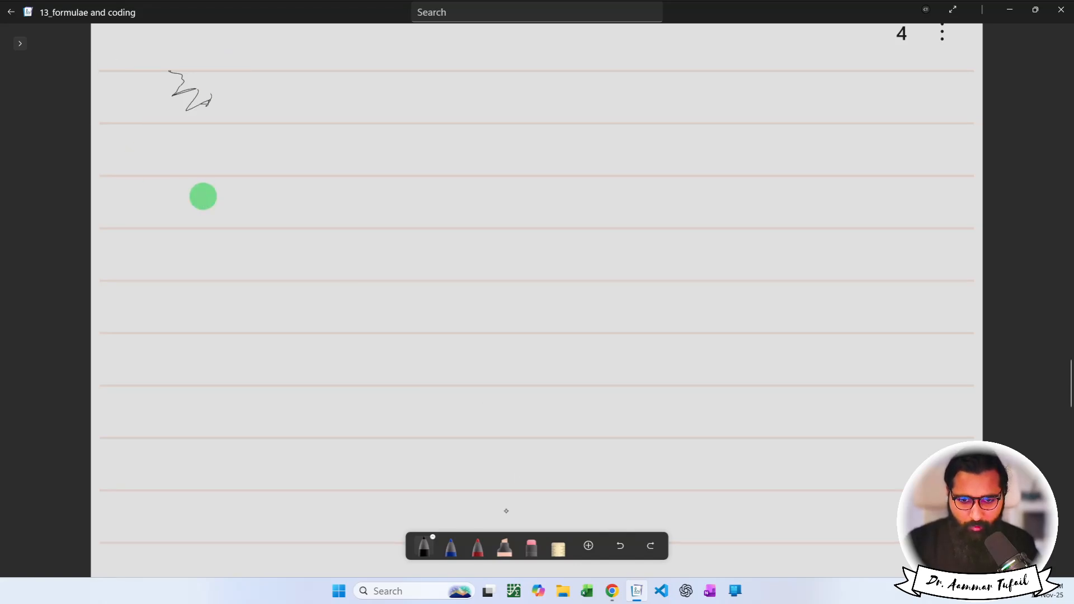
{"action": "mouse_move", "coordinate": [194, 74]}
{"action": "left_mouse_down"}
{"action": "mouse_move", "coordinate": [209, 98]}
{"action": "mouse_move", "coordinate": [179, 88]}
{"action": "left_mouse_up"}
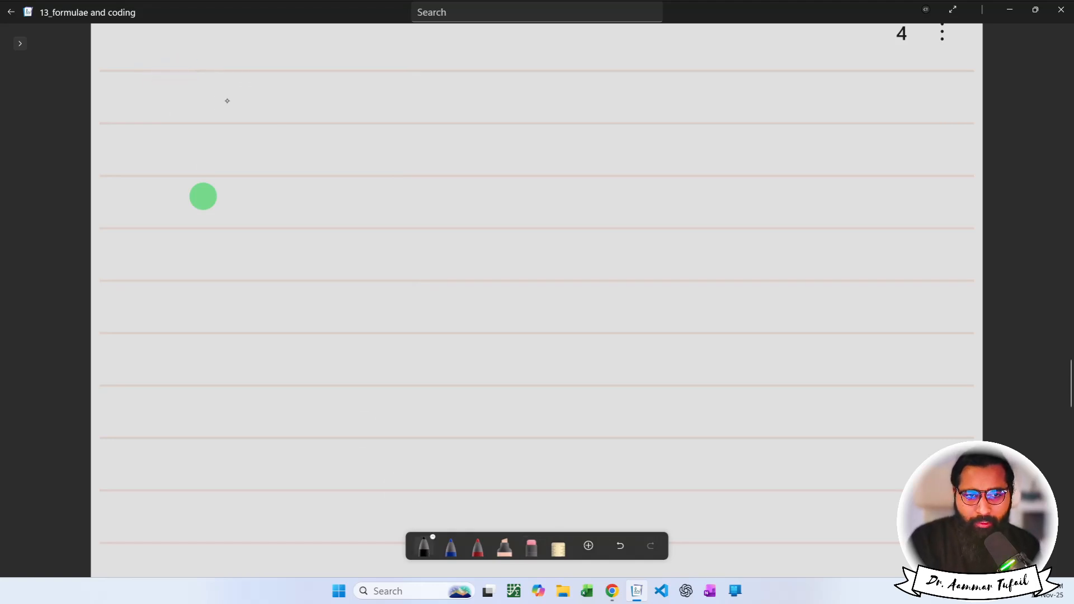
Write a quoted name '= String' and underline String.
{"action": "mouse_move", "coordinate": [243, 88]}
{"action": "left_mouse_down"}
{"action": "mouse_move", "coordinate": [241, 96]}
{"action": "mouse_move", "coordinate": [259, 87]}
{"action": "mouse_move", "coordinate": [242, 94]}
{"action": "left_mouse_up"}
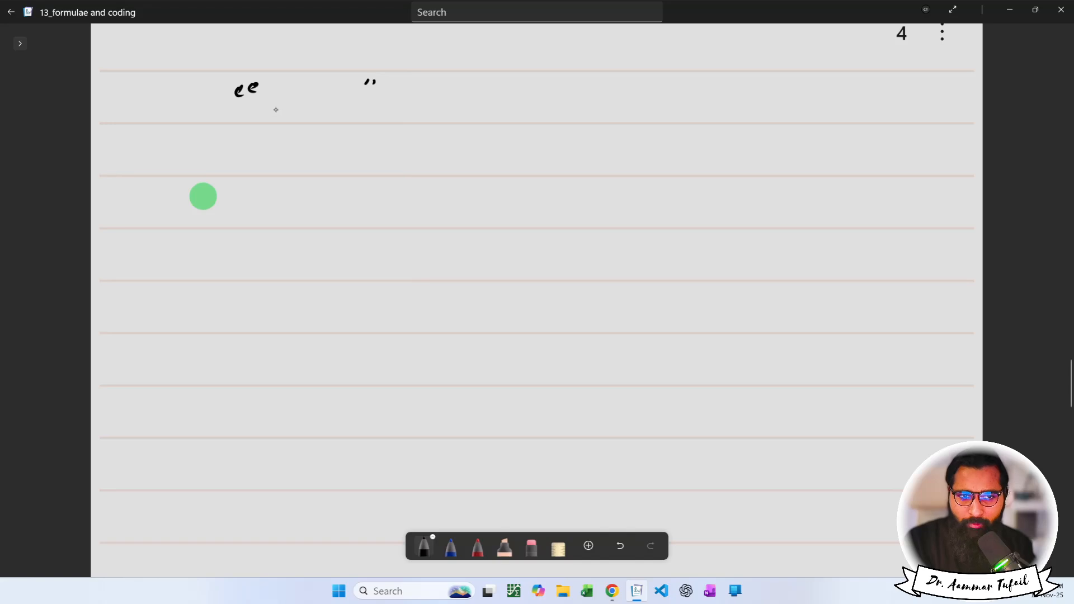
{"action": "mouse_move", "coordinate": [263, 122]}
{"action": "left_mouse_down"}
{"action": "mouse_move", "coordinate": [275, 95]}
{"action": "mouse_move", "coordinate": [281, 122]}
{"action": "left_mouse_up"}
{"action": "mouse_move", "coordinate": [267, 111]}
{"action": "left_mouse_down"}
{"action": "mouse_move", "coordinate": [349, 121]}
{"action": "mouse_move", "coordinate": [368, 107]}
{"action": "left_mouse_up"}
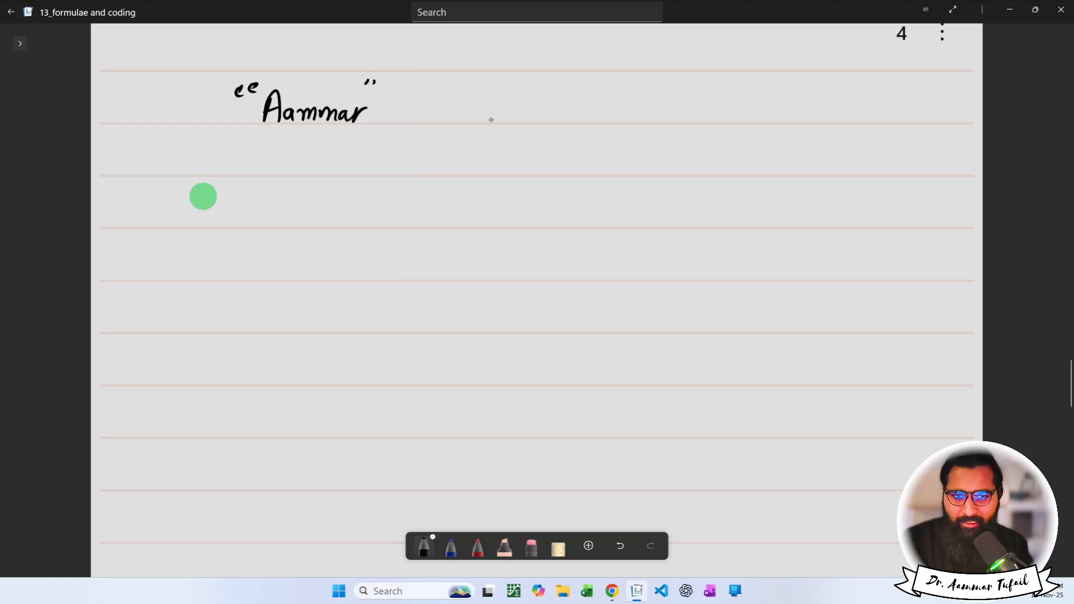
{"action": "left_click_drag", "start_coordinate": [492, 116], "coordinate": [508, 116]}
{"action": "left_click_drag", "start_coordinate": [493, 125], "coordinate": [510, 124]}
{"action": "mouse_move", "coordinate": [582, 96]}
{"action": "left_mouse_down"}
{"action": "mouse_move", "coordinate": [568, 119]}
{"action": "mouse_move", "coordinate": [601, 126]}
{"action": "left_mouse_up"}
{"action": "left_click_drag", "start_coordinate": [583, 104], "coordinate": [614, 108]}
{"action": "mouse_move", "coordinate": [626, 111]}
{"action": "left_mouse_down"}
{"action": "mouse_move", "coordinate": [627, 124]}
{"action": "mouse_move", "coordinate": [656, 102]}
{"action": "mouse_move", "coordinate": [640, 126]}
{"action": "left_mouse_up"}
{"action": "left_click", "coordinate": [674, 115]}
{"action": "left_click_drag", "start_coordinate": [580, 145], "coordinate": [639, 145]}
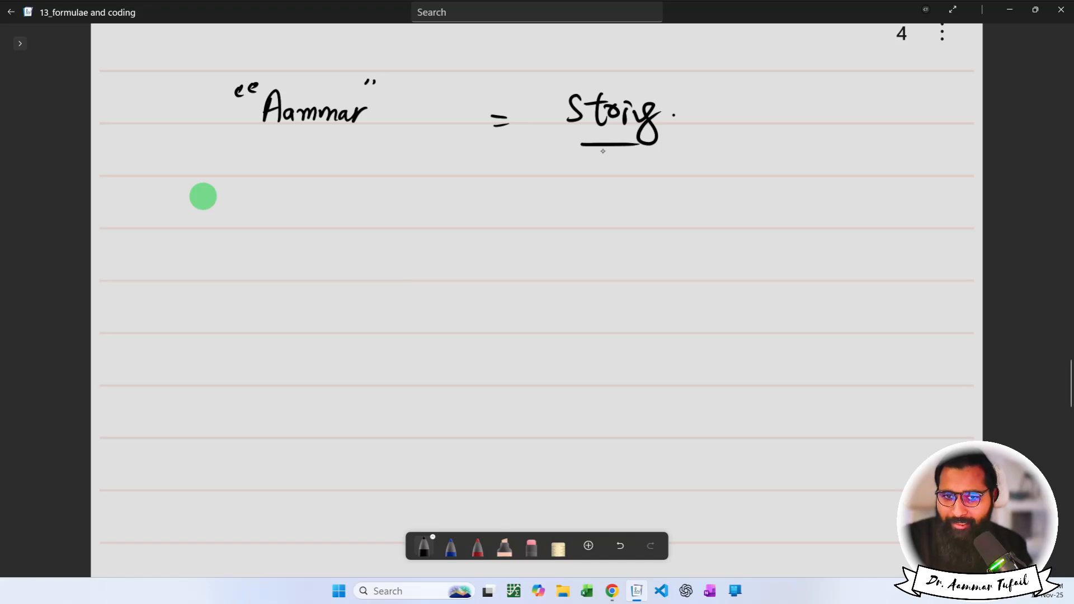
Write bracketed 'Text / Number' beside String and draw an arrow curving down from it.
{"action": "left_click_drag", "start_coordinate": [782, 99], "coordinate": [780, 126]}
{"action": "mouse_move", "coordinate": [770, 98]}
{"action": "left_mouse_down"}
{"action": "mouse_move", "coordinate": [796, 93]}
{"action": "mouse_move", "coordinate": [804, 124]}
{"action": "left_mouse_up"}
{"action": "mouse_move", "coordinate": [804, 107]}
{"action": "left_mouse_down"}
{"action": "mouse_move", "coordinate": [815, 128]}
{"action": "mouse_move", "coordinate": [807, 123]}
{"action": "left_mouse_up"}
{"action": "mouse_move", "coordinate": [844, 81]}
{"action": "left_mouse_down"}
{"action": "mouse_move", "coordinate": [845, 124]}
{"action": "mouse_move", "coordinate": [863, 96]}
{"action": "left_mouse_up"}
{"action": "left_click", "coordinate": [870, 112]}
{"action": "mouse_move", "coordinate": [785, 171]}
{"action": "left_mouse_down"}
{"action": "mouse_move", "coordinate": [804, 146]}
{"action": "mouse_move", "coordinate": [826, 164]}
{"action": "mouse_move", "coordinate": [898, 166]}
{"action": "left_mouse_up"}
{"action": "mouse_move", "coordinate": [784, 78]}
{"action": "left_mouse_down"}
{"action": "mouse_move", "coordinate": [762, 80]}
{"action": "mouse_move", "coordinate": [817, 178]}
{"action": "left_mouse_up"}
{"action": "mouse_move", "coordinate": [858, 73]}
{"action": "left_mouse_down"}
{"action": "mouse_move", "coordinate": [898, 165]}
{"action": "mouse_move", "coordinate": [877, 177]}
{"action": "left_mouse_up"}
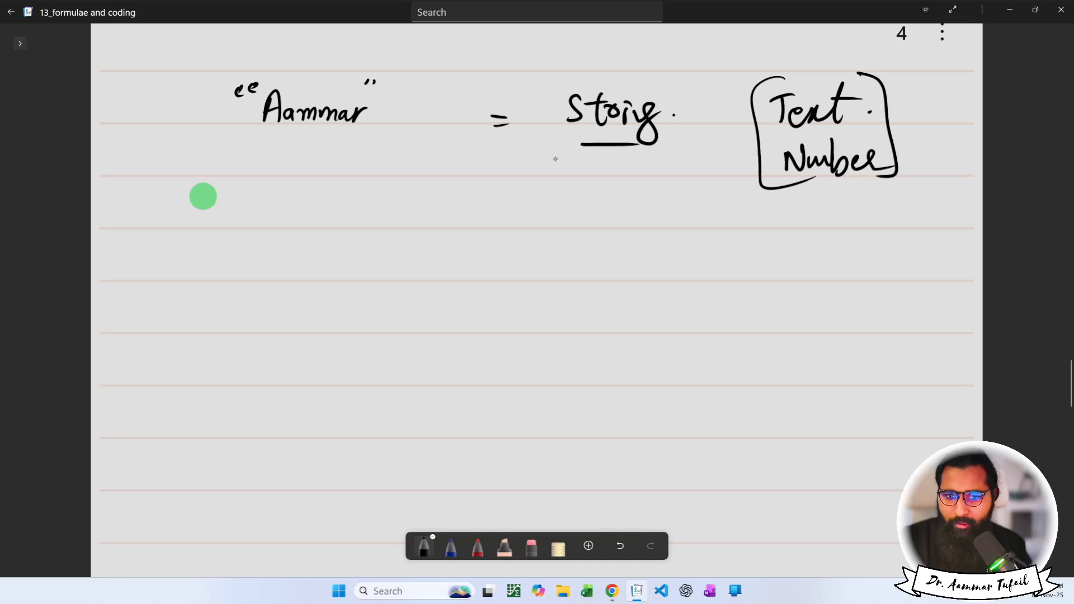
{"action": "mouse_move", "coordinate": [562, 151]}
{"action": "left_mouse_down"}
{"action": "mouse_move", "coordinate": [488, 201]}
{"action": "mouse_move", "coordinate": [485, 190]}
{"action": "left_mouse_up"}
Write the quoted examples "12345" and "_" below the name.
{"action": "left_click_drag", "start_coordinate": [240, 196], "coordinate": [272, 228]}
{"action": "left_click_drag", "start_coordinate": [283, 208], "coordinate": [303, 228]}
{"action": "mouse_move", "coordinate": [306, 207]}
{"action": "left_mouse_down"}
{"action": "mouse_move", "coordinate": [320, 220]}
{"action": "mouse_move", "coordinate": [311, 232]}
{"action": "left_mouse_up"}
{"action": "left_click_drag", "start_coordinate": [331, 208], "coordinate": [354, 232]}
{"action": "mouse_move", "coordinate": [365, 204]}
{"action": "left_mouse_down"}
{"action": "mouse_move", "coordinate": [353, 229]}
{"action": "mouse_move", "coordinate": [374, 204]}
{"action": "mouse_move", "coordinate": [386, 209]}
{"action": "left_mouse_up"}
{"action": "left_click_drag", "start_coordinate": [395, 200], "coordinate": [393, 209]}
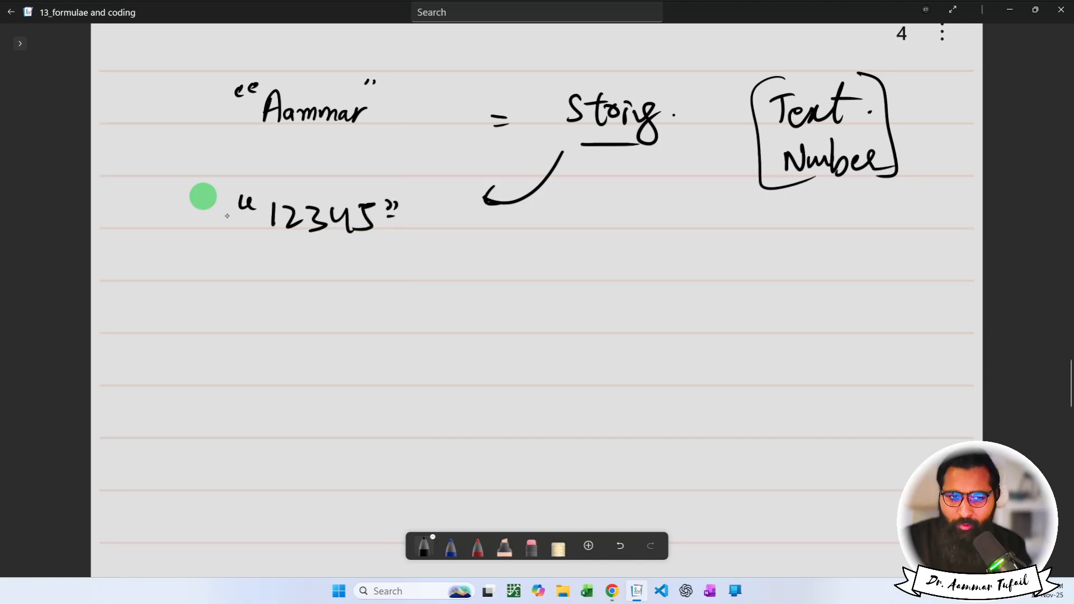
{"action": "left_click_drag", "start_coordinate": [234, 218], "coordinate": [252, 219]}
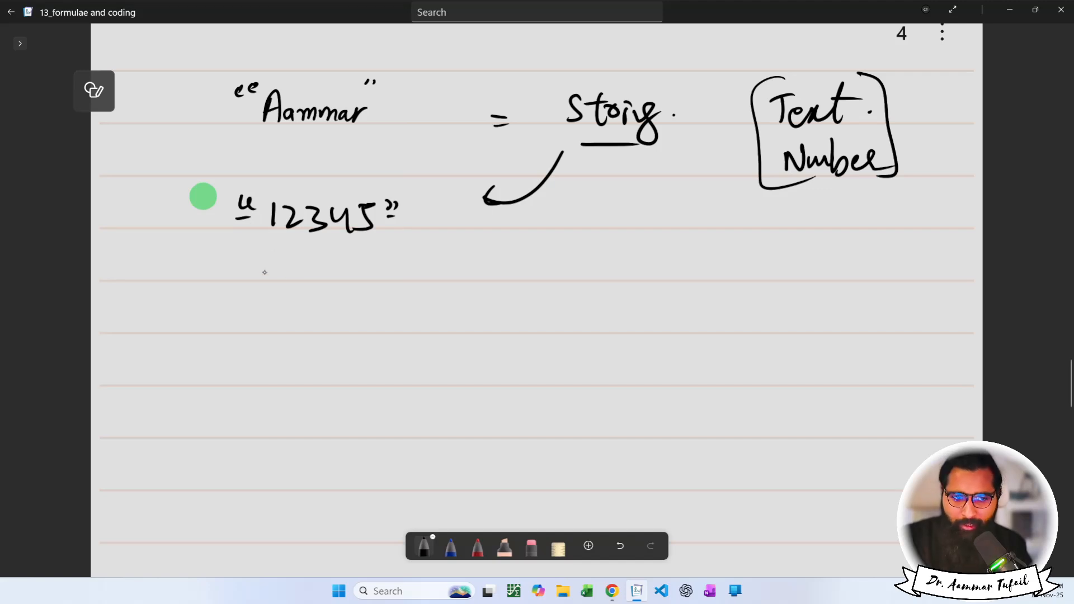
{"action": "mouse_move", "coordinate": [258, 255]}
{"action": "left_mouse_down"}
{"action": "mouse_move", "coordinate": [293, 275]}
{"action": "mouse_move", "coordinate": [330, 263]}
{"action": "left_mouse_up"}
{"action": "left_click_drag", "start_coordinate": [338, 255], "coordinate": [337, 261]}
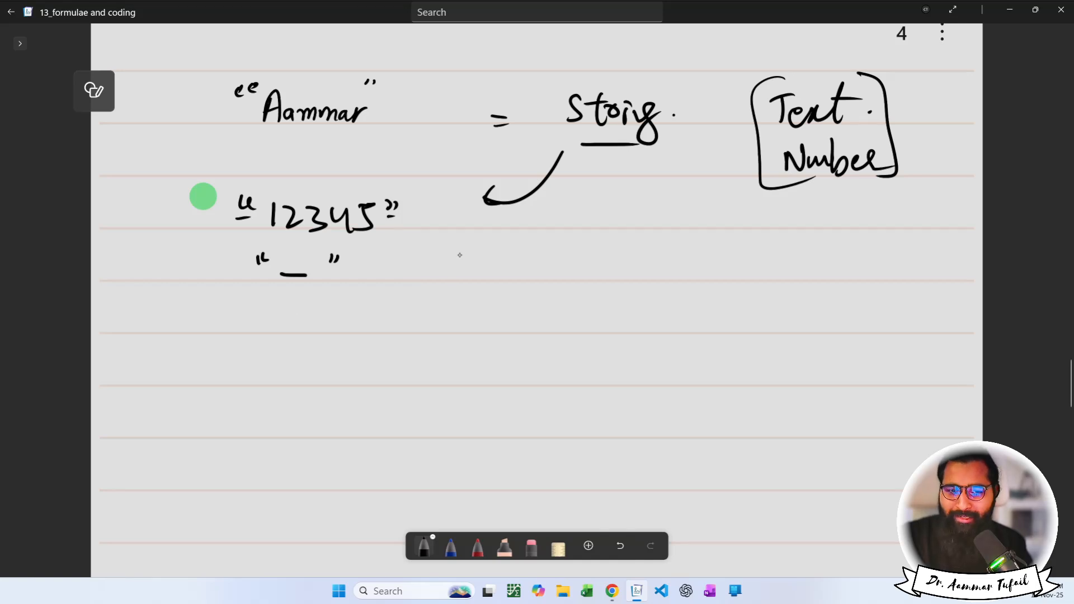
Write another quoted name between new quote marks, then lasso the word String.
{"action": "left_click_drag", "start_coordinate": [465, 247], "coordinate": [464, 254]}
{"action": "left_click_drag", "start_coordinate": [472, 247], "coordinate": [471, 253]}
{"action": "left_click_drag", "start_coordinate": [592, 241], "coordinate": [590, 249]}
{"action": "left_click_drag", "start_coordinate": [599, 241], "coordinate": [596, 248]}
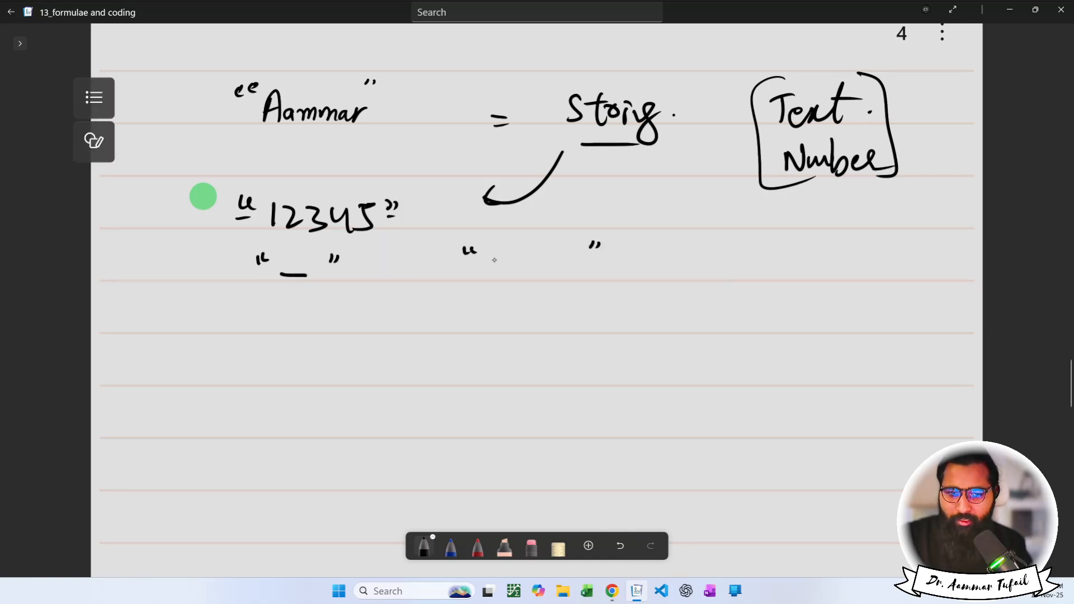
{"action": "left_click_drag", "start_coordinate": [493, 274], "coordinate": [505, 269]}
{"action": "mouse_move", "coordinate": [519, 265]}
{"action": "left_mouse_down"}
{"action": "mouse_move", "coordinate": [530, 275]}
{"action": "mouse_move", "coordinate": [584, 264]}
{"action": "mouse_move", "coordinate": [593, 276]}
{"action": "left_mouse_up"}
{"action": "left_click", "coordinate": [599, 269]}
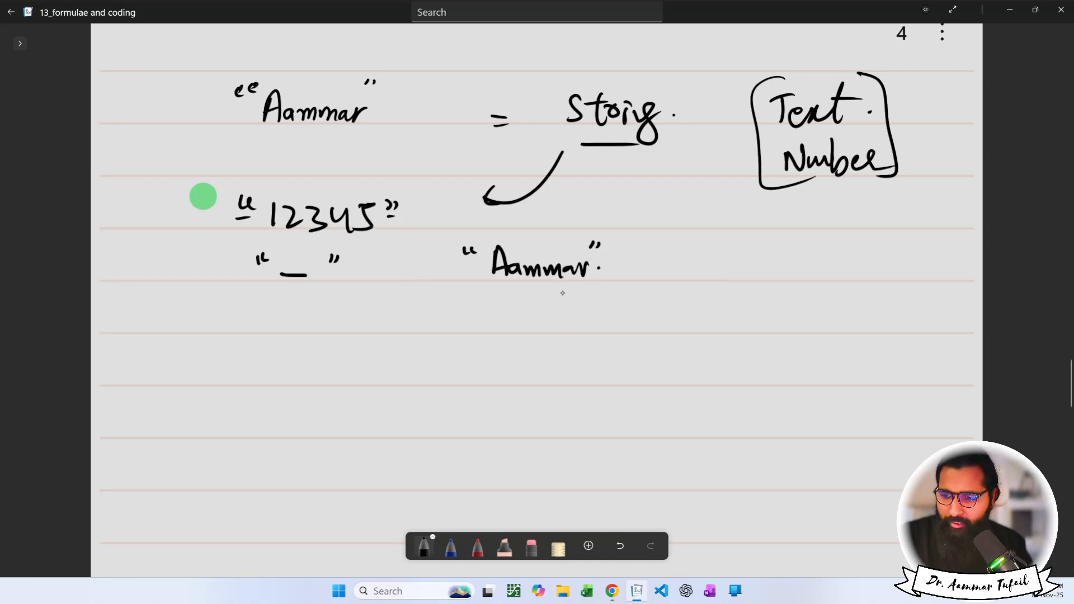
{"action": "mouse_move", "coordinate": [594, 74]}
{"action": "left_mouse_down"}
{"action": "mouse_move", "coordinate": [557, 115]}
{"action": "mouse_move", "coordinate": [633, 162]}
{"action": "mouse_move", "coordinate": [680, 101]}
{"action": "mouse_move", "coordinate": [594, 72]}
{"action": "left_mouse_up"}
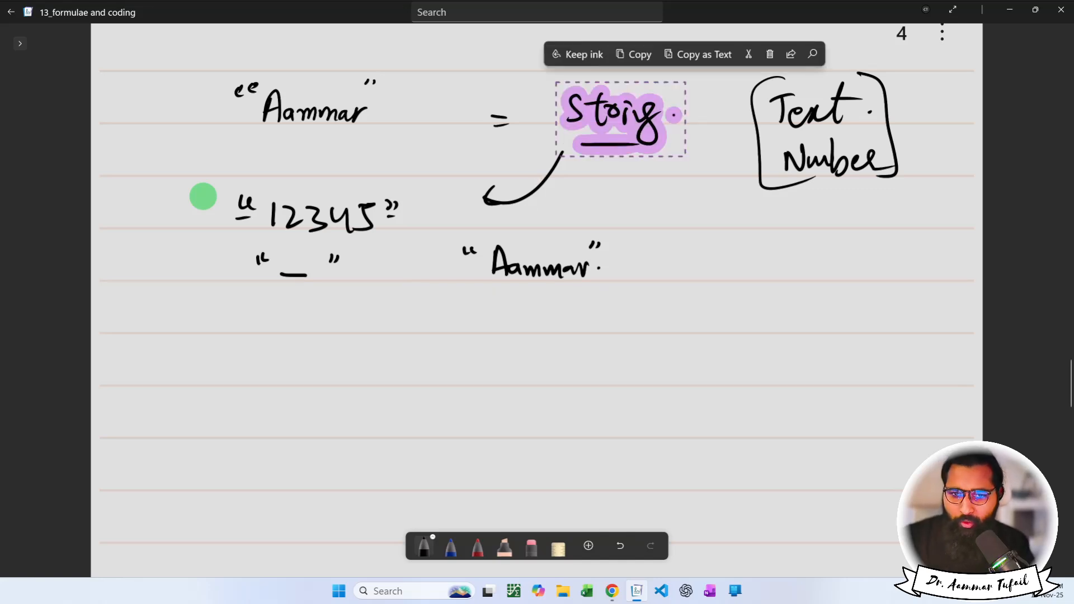
{"action": "scroll", "coordinate": [204, 199], "scroll_direction": "down", "scroll_amount": 3}
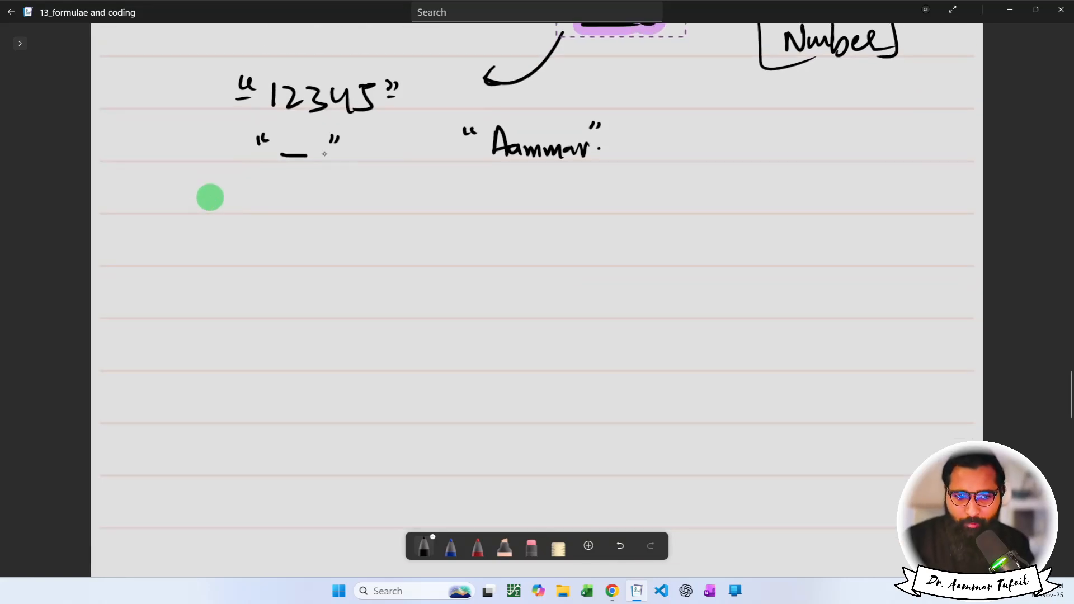
Write and underline the word Array.
{"action": "mouse_move", "coordinate": [260, 221]}
{"action": "left_mouse_down"}
{"action": "mouse_move", "coordinate": [283, 266]}
{"action": "mouse_move", "coordinate": [279, 253]}
{"action": "mouse_move", "coordinate": [348, 247]}
{"action": "mouse_move", "coordinate": [376, 260]}
{"action": "mouse_move", "coordinate": [386, 245]}
{"action": "left_mouse_up"}
{"action": "left_click", "coordinate": [407, 256]}
{"action": "left_click_drag", "start_coordinate": [275, 291], "coordinate": [386, 290]}
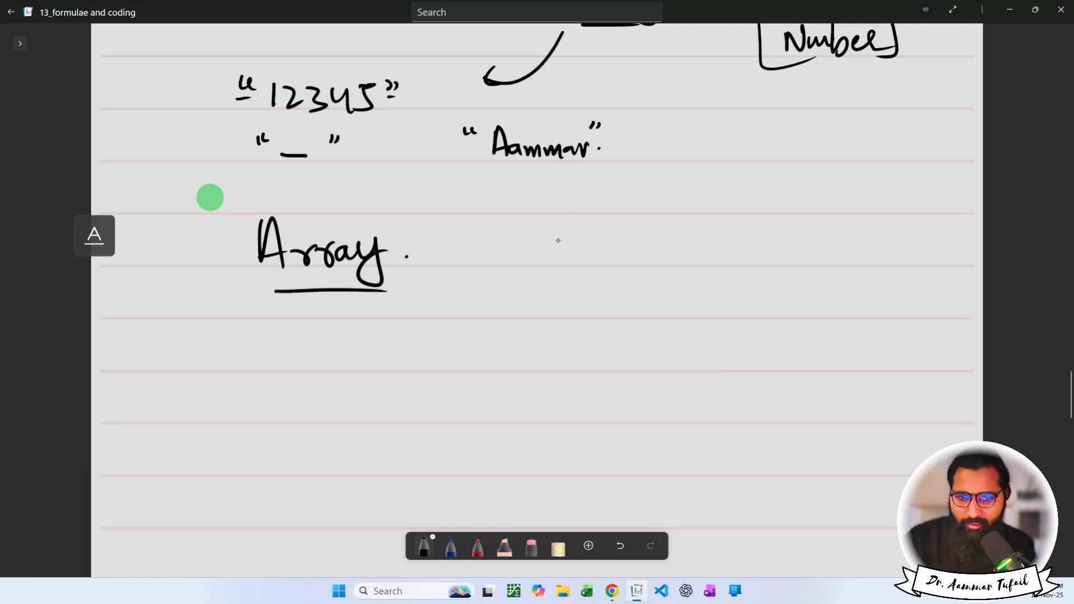
Write the number list 1, 2, 3, 4, 5, 6, 7… beside Array.
{"action": "mouse_move", "coordinate": [541, 241]}
{"action": "left_mouse_down"}
{"action": "mouse_move", "coordinate": [544, 259]}
{"action": "mouse_move", "coordinate": [560, 264]}
{"action": "left_mouse_up"}
{"action": "left_click_drag", "start_coordinate": [578, 245], "coordinate": [597, 266]}
{"action": "mouse_move", "coordinate": [607, 266]}
{"action": "left_mouse_down"}
{"action": "mouse_move", "coordinate": [603, 276]}
{"action": "mouse_move", "coordinate": [624, 273]}
{"action": "left_mouse_up"}
{"action": "mouse_move", "coordinate": [645, 272]}
{"action": "left_mouse_down"}
{"action": "mouse_move", "coordinate": [640, 280]}
{"action": "mouse_move", "coordinate": [671, 259]}
{"action": "left_mouse_up"}
{"action": "left_click_drag", "start_coordinate": [668, 251], "coordinate": [681, 278]}
{"action": "mouse_move", "coordinate": [707, 250]}
{"action": "left_mouse_down"}
{"action": "mouse_move", "coordinate": [703, 270]}
{"action": "mouse_move", "coordinate": [716, 246]}
{"action": "mouse_move", "coordinate": [732, 281]}
{"action": "left_mouse_up"}
{"action": "mouse_move", "coordinate": [761, 240]}
{"action": "left_mouse_down"}
{"action": "mouse_move", "coordinate": [753, 263]}
{"action": "mouse_move", "coordinate": [771, 281]}
{"action": "left_mouse_up"}
{"action": "mouse_move", "coordinate": [779, 249]}
{"action": "left_mouse_down"}
{"action": "mouse_move", "coordinate": [804, 244]}
{"action": "mouse_move", "coordinate": [792, 270]}
{"action": "left_mouse_up"}
{"action": "left_click_drag", "start_coordinate": [786, 261], "coordinate": [797, 258]}
{"action": "left_click_drag", "start_coordinate": [888, 265], "coordinate": [892, 265]}
{"action": "left_click", "coordinate": [898, 266]}
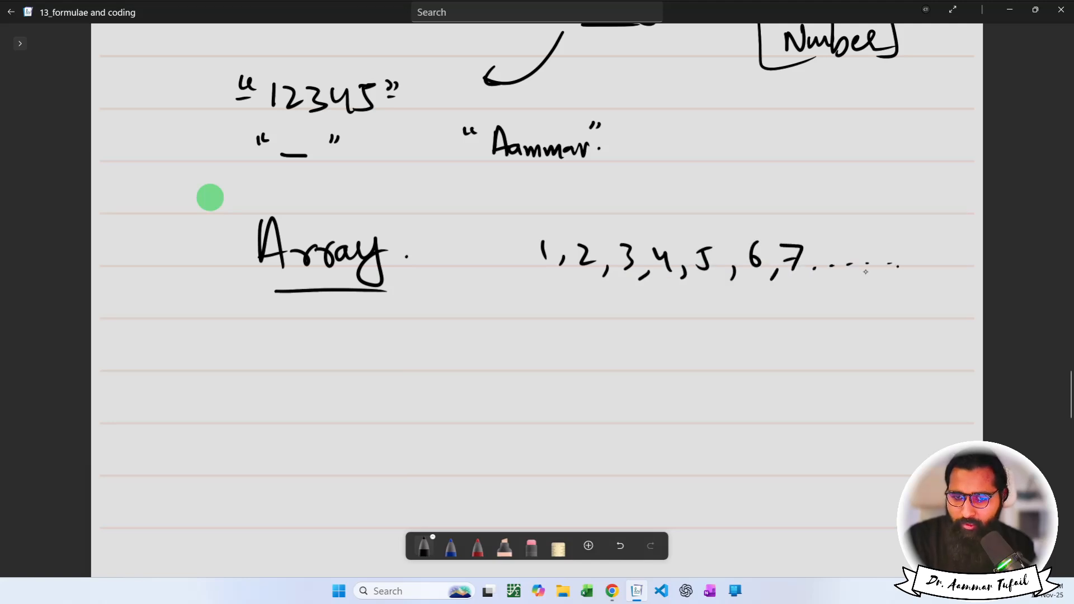
Write a second row 5, 10, 25 and underline those numbers.
{"action": "left_click_drag", "start_coordinate": [610, 302], "coordinate": [607, 320]}
{"action": "left_click_drag", "start_coordinate": [612, 300], "coordinate": [624, 298]}
{"action": "mouse_move", "coordinate": [641, 316]}
{"action": "left_mouse_down"}
{"action": "mouse_move", "coordinate": [634, 328]}
{"action": "mouse_move", "coordinate": [667, 317]}
{"action": "left_mouse_up"}
{"action": "mouse_move", "coordinate": [679, 305]}
{"action": "left_mouse_down"}
{"action": "mouse_move", "coordinate": [694, 327]}
{"action": "mouse_move", "coordinate": [733, 316]}
{"action": "left_mouse_up"}
{"action": "left_click", "coordinate": [718, 302]}
{"action": "mouse_move", "coordinate": [745, 301]}
{"action": "left_mouse_down"}
{"action": "mouse_move", "coordinate": [739, 316]}
{"action": "mouse_move", "coordinate": [762, 299]}
{"action": "left_mouse_up"}
{"action": "left_click", "coordinate": [775, 307]}
{"action": "left_click_drag", "start_coordinate": [613, 337], "coordinate": [637, 336]}
{"action": "left_click_drag", "start_coordinate": [665, 331], "coordinate": [758, 336]}
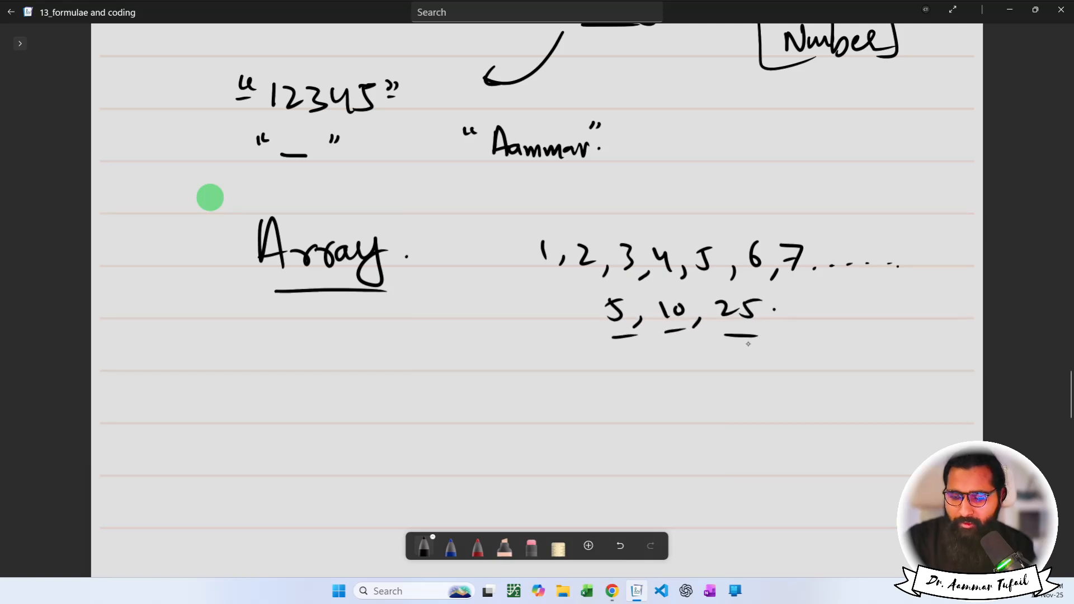
Sketch a tall box with a downward arrow beside Array and tick Array.
{"action": "mouse_move", "coordinate": [442, 273]}
{"action": "left_mouse_down"}
{"action": "mouse_move", "coordinate": [448, 374]}
{"action": "mouse_move", "coordinate": [487, 307]}
{"action": "mouse_move", "coordinate": [432, 274]}
{"action": "mouse_move", "coordinate": [465, 280]}
{"action": "left_mouse_up"}
{"action": "left_click_drag", "start_coordinate": [458, 274], "coordinate": [468, 279]}
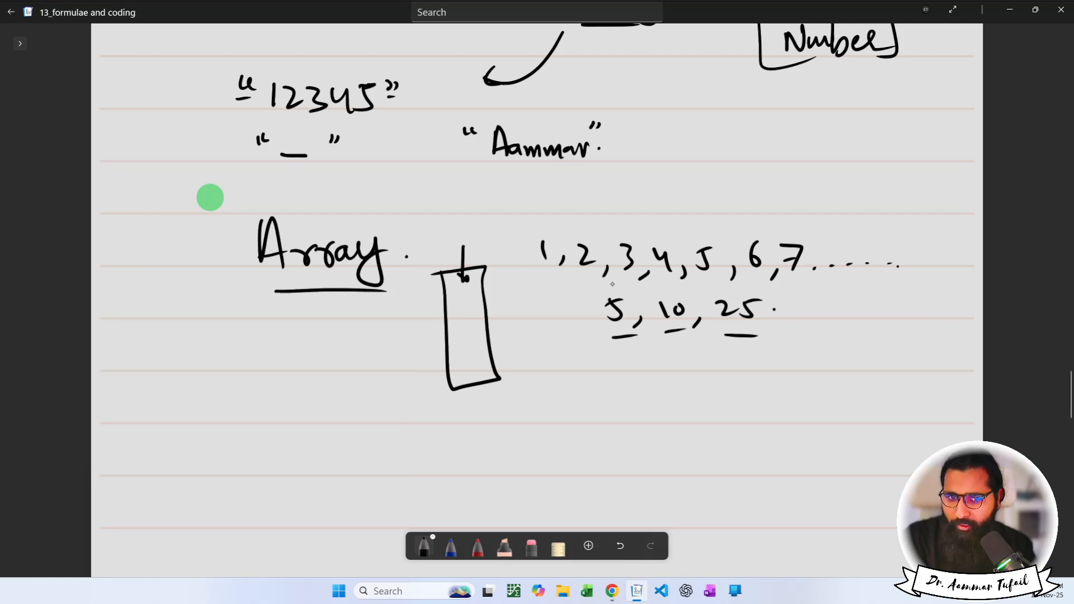
{"action": "left_click_drag", "start_coordinate": [328, 218], "coordinate": [357, 207]}
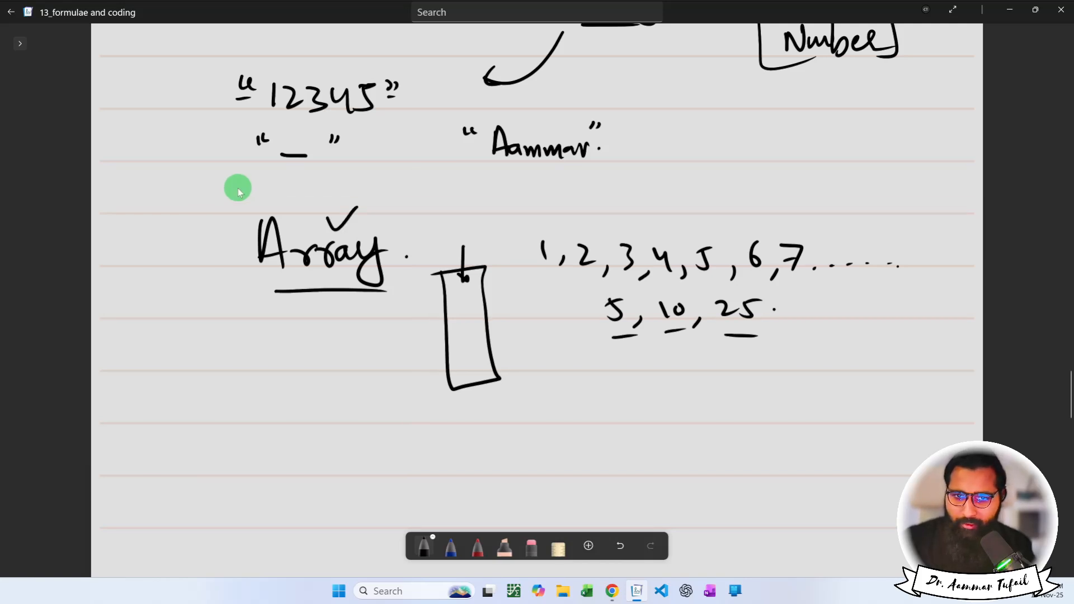
{"action": "scroll", "coordinate": [263, 193], "scroll_direction": "up", "scroll_amount": 3}
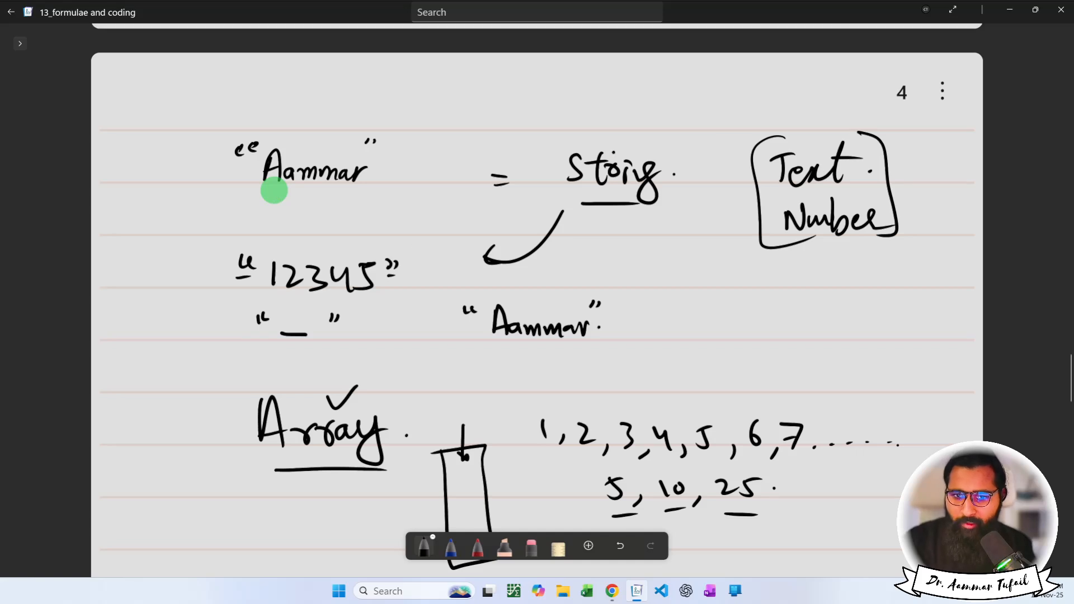
{"action": "scroll", "coordinate": [276, 194], "scroll_direction": "down", "scroll_amount": 7}
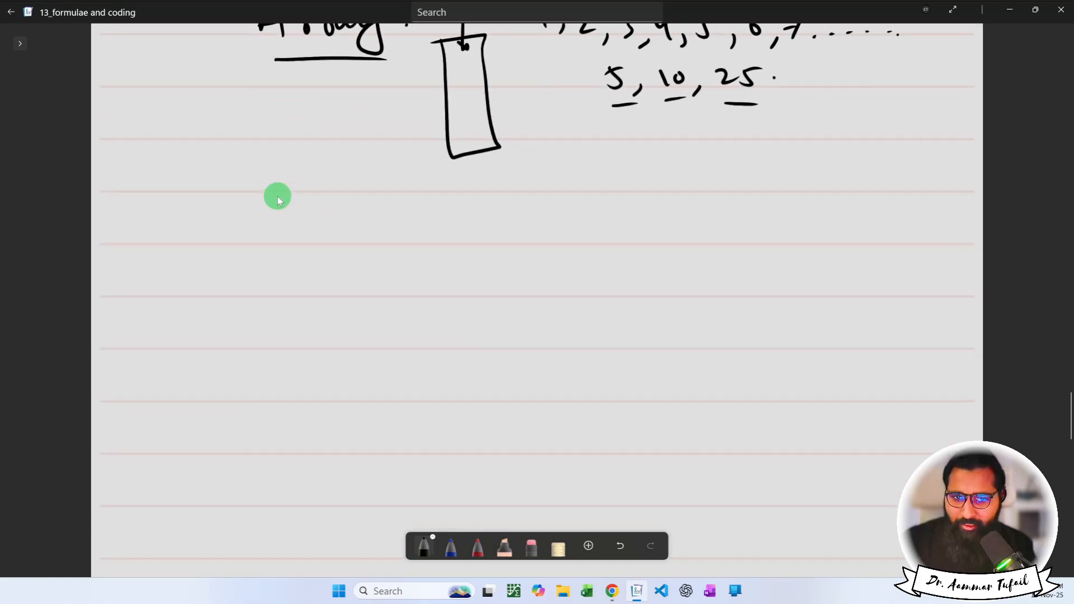
{"action": "scroll", "coordinate": [278, 196], "scroll_direction": "down", "scroll_amount": 3}
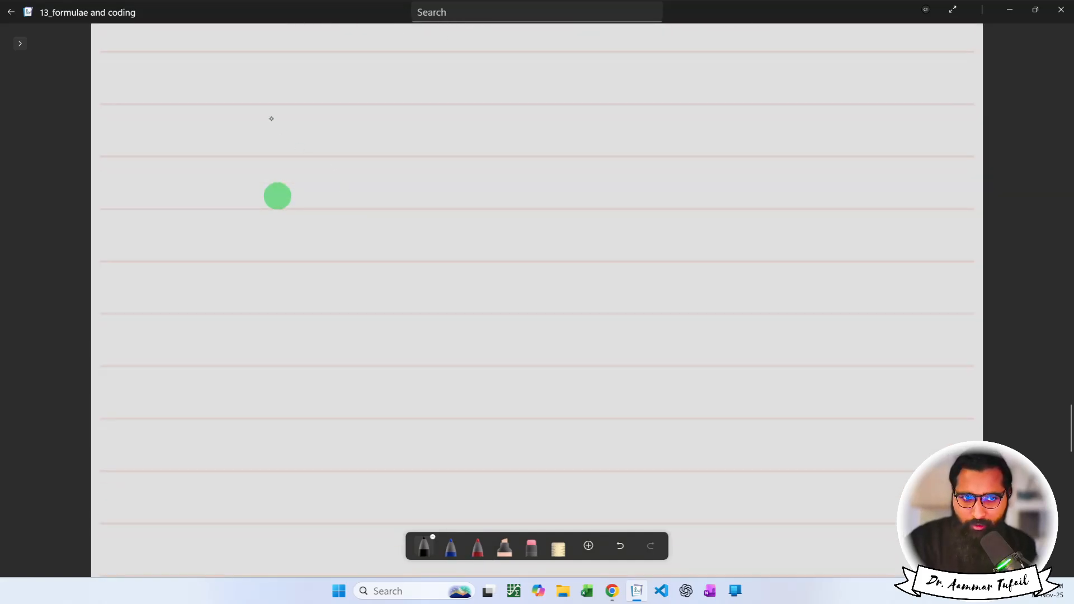
Write and underline the word Concat.
{"action": "mouse_move", "coordinate": [229, 76]}
{"action": "left_mouse_down"}
{"action": "mouse_move", "coordinate": [227, 100]}
{"action": "mouse_move", "coordinate": [319, 113]}
{"action": "left_mouse_up"}
{"action": "left_click_drag", "start_coordinate": [314, 85], "coordinate": [333, 79]}
{"action": "left_click", "coordinate": [346, 99]}
{"action": "left_click_drag", "start_coordinate": [230, 122], "coordinate": [306, 115]}
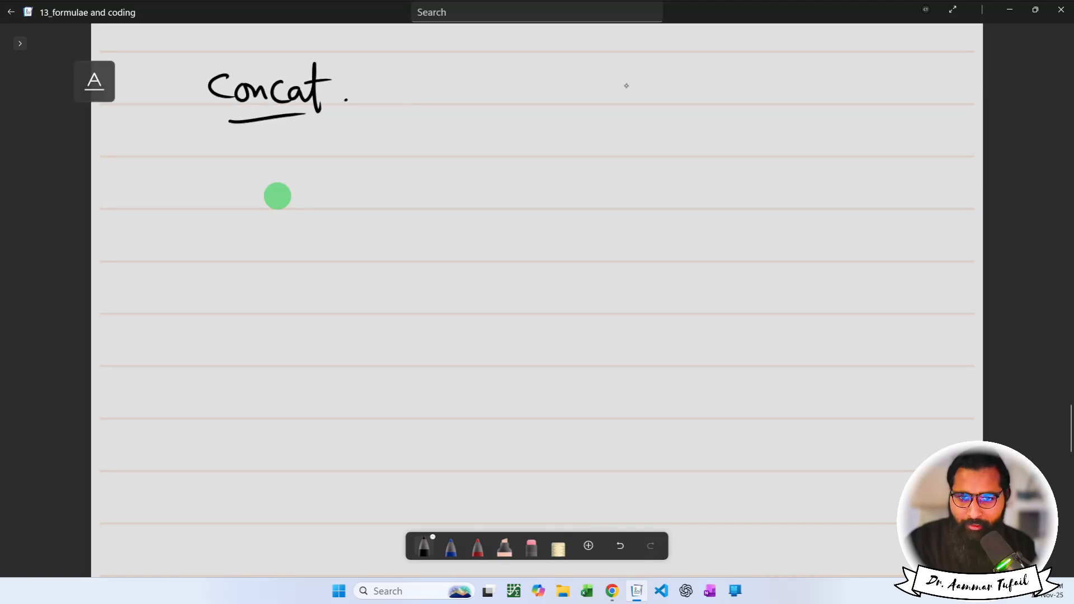
Write 'to join.' beside the heading.
{"action": "left_click_drag", "start_coordinate": [634, 81], "coordinate": [611, 126]}
{"action": "left_click_drag", "start_coordinate": [557, 71], "coordinate": [559, 105]}
{"action": "left_click_drag", "start_coordinate": [551, 85], "coordinate": [565, 82]}
{"action": "left_click_drag", "start_coordinate": [579, 87], "coordinate": [578, 85]}
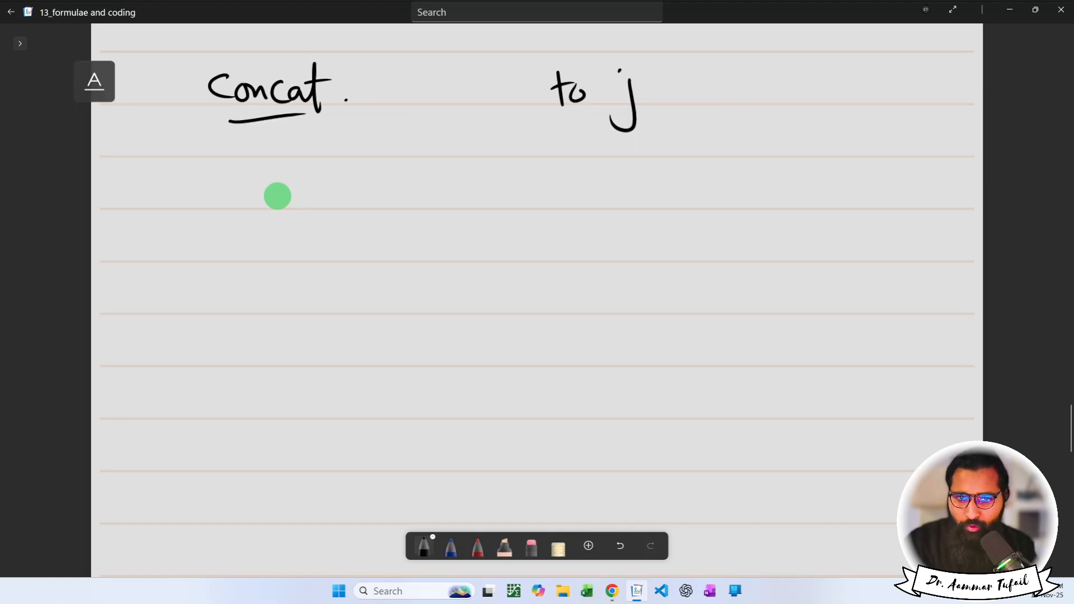
{"action": "left_click", "coordinate": [619, 71]}
{"action": "left_click_drag", "start_coordinate": [650, 85], "coordinate": [649, 86]}
{"action": "left_click_drag", "start_coordinate": [659, 88], "coordinate": [689, 102]}
{"action": "left_click", "coordinate": [660, 80]}
{"action": "left_click", "coordinate": [702, 97]}
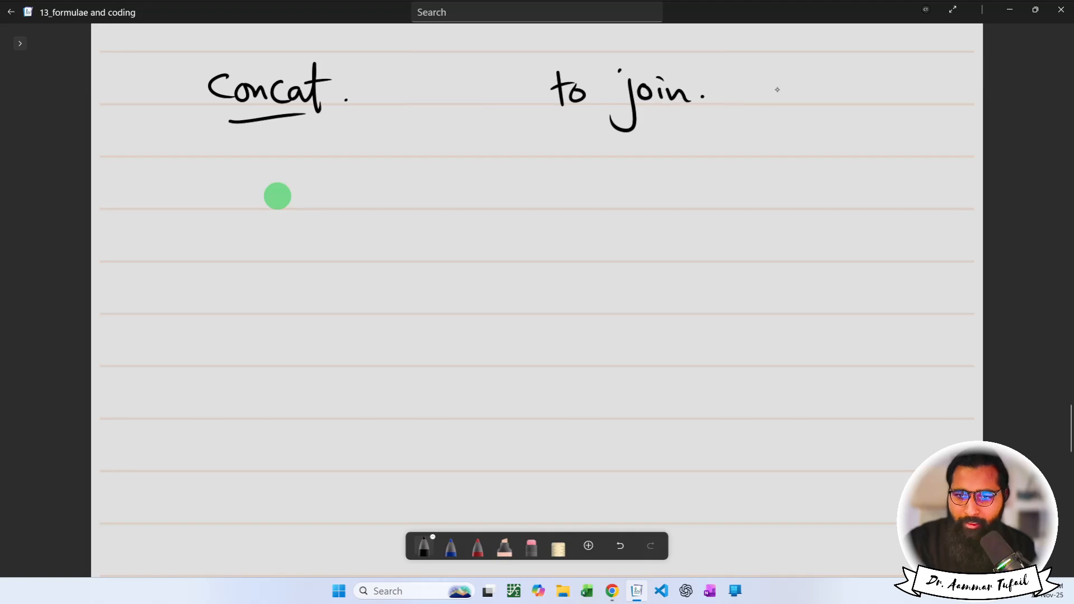
Write 'Values.' and 'strings' to the right and bracket them together.
{"action": "mouse_move", "coordinate": [773, 79]}
{"action": "left_mouse_down"}
{"action": "mouse_move", "coordinate": [814, 101]}
{"action": "mouse_move", "coordinate": [851, 100]}
{"action": "left_mouse_up"}
{"action": "left_click_drag", "start_coordinate": [868, 88], "coordinate": [862, 103]}
{"action": "left_click", "coordinate": [877, 102]}
{"action": "mouse_move", "coordinate": [797, 130]}
{"action": "left_mouse_down"}
{"action": "mouse_move", "coordinate": [784, 152]}
{"action": "mouse_move", "coordinate": [810, 159]}
{"action": "left_mouse_up"}
{"action": "left_click_drag", "start_coordinate": [800, 138], "coordinate": [832, 147]}
{"action": "mouse_move", "coordinate": [842, 147]}
{"action": "left_mouse_down"}
{"action": "mouse_move", "coordinate": [863, 143]}
{"action": "mouse_move", "coordinate": [868, 176]}
{"action": "left_mouse_up"}
{"action": "left_click_drag", "start_coordinate": [895, 137], "coordinate": [883, 151]}
{"action": "mouse_move", "coordinate": [774, 54]}
{"action": "left_mouse_down"}
{"action": "mouse_move", "coordinate": [753, 94]}
{"action": "mouse_move", "coordinate": [783, 177]}
{"action": "left_mouse_up"}
{"action": "mouse_move", "coordinate": [885, 53]}
{"action": "left_mouse_down"}
{"action": "mouse_move", "coordinate": [916, 137]}
{"action": "mouse_move", "coordinate": [899, 184]}
{"action": "left_mouse_up"}
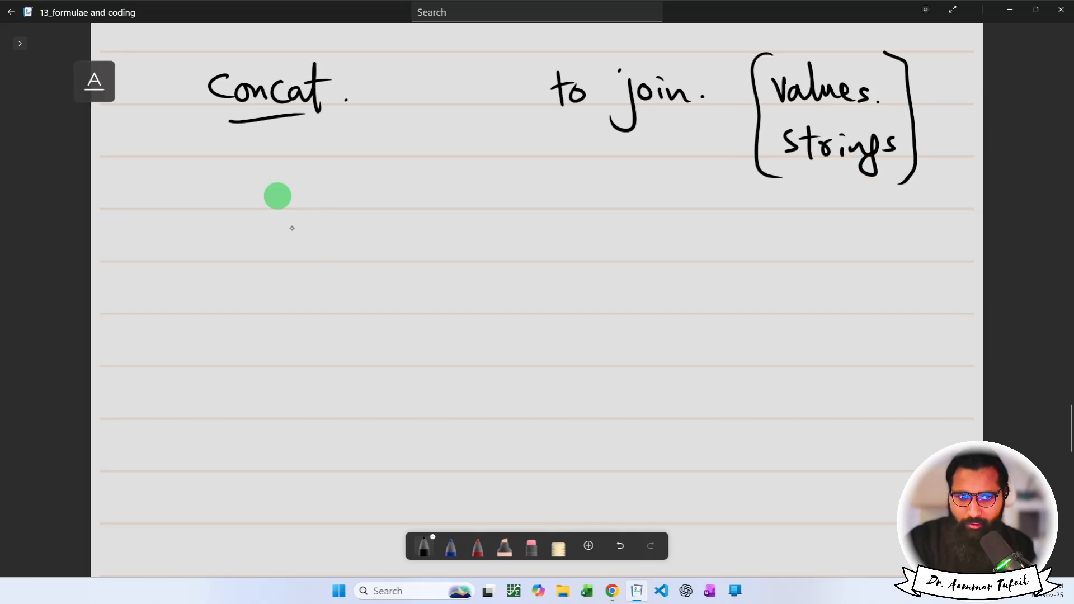
Extend the heading to 'Concatenation.' and lengthen its underline.
{"action": "left_click_drag", "start_coordinate": [336, 96], "coordinate": [342, 103]}
{"action": "left_click_drag", "start_coordinate": [343, 104], "coordinate": [375, 104]}
{"action": "mouse_move", "coordinate": [378, 68]}
{"action": "left_mouse_down"}
{"action": "mouse_move", "coordinate": [377, 104]}
{"action": "mouse_move", "coordinate": [391, 81]}
{"action": "mouse_move", "coordinate": [399, 102]}
{"action": "mouse_move", "coordinate": [410, 92]}
{"action": "mouse_move", "coordinate": [432, 102]}
{"action": "left_mouse_up"}
{"action": "left_click", "coordinate": [439, 96]}
{"action": "left_click_drag", "start_coordinate": [295, 115], "coordinate": [436, 111]}
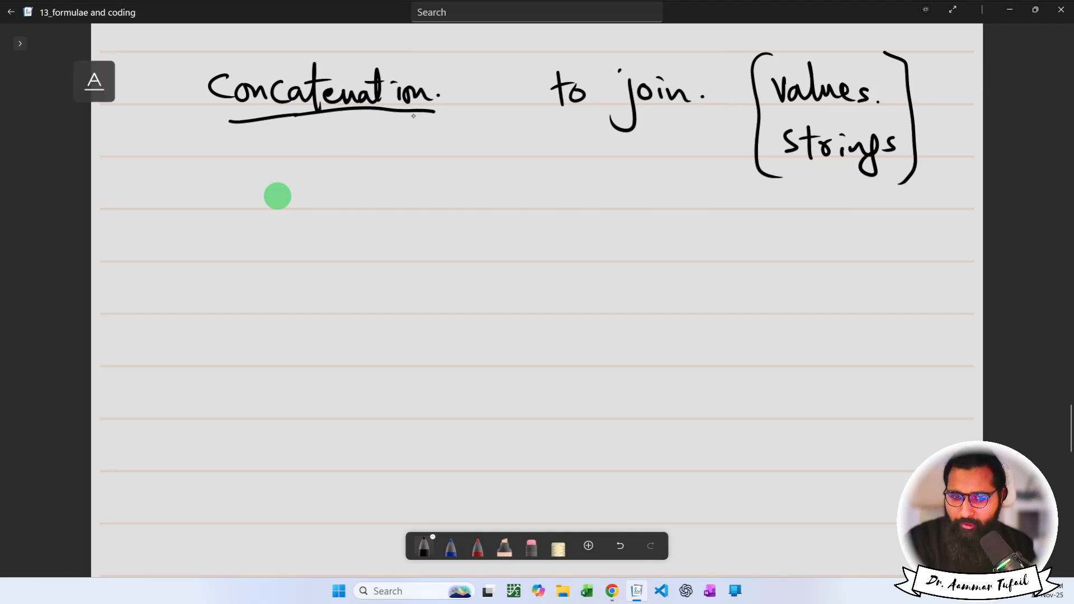
List Concat and Concatenate on two lines below the heading.
{"action": "mouse_move", "coordinate": [339, 174]}
{"action": "left_mouse_down"}
{"action": "mouse_move", "coordinate": [341, 206]}
{"action": "mouse_move", "coordinate": [382, 205]}
{"action": "mouse_move", "coordinate": [357, 207]}
{"action": "mouse_move", "coordinate": [355, 195]}
{"action": "left_mouse_up"}
{"action": "key", "text": "ctrl+z"}
{"action": "left_click_drag", "start_coordinate": [367, 195], "coordinate": [378, 197]}
{"action": "left_click_drag", "start_coordinate": [400, 193], "coordinate": [437, 206]}
{"action": "mouse_move", "coordinate": [346, 230]}
{"action": "left_mouse_down"}
{"action": "mouse_move", "coordinate": [352, 258]}
{"action": "mouse_move", "coordinate": [417, 263]}
{"action": "left_mouse_up"}
{"action": "mouse_move", "coordinate": [418, 230]}
{"action": "left_mouse_down"}
{"action": "mouse_move", "coordinate": [428, 263]}
{"action": "mouse_move", "coordinate": [436, 246]}
{"action": "left_mouse_up"}
{"action": "left_click_drag", "start_coordinate": [428, 255], "coordinate": [503, 262]}
{"action": "left_click_drag", "start_coordinate": [498, 221], "coordinate": [501, 264]}
{"action": "mouse_move", "coordinate": [502, 247]}
{"action": "left_mouse_down"}
{"action": "mouse_move", "coordinate": [522, 239]}
{"action": "mouse_move", "coordinate": [539, 261]}
{"action": "left_mouse_up"}
{"action": "left_click", "coordinate": [543, 246]}
{"action": "left_click", "coordinate": [543, 257]}
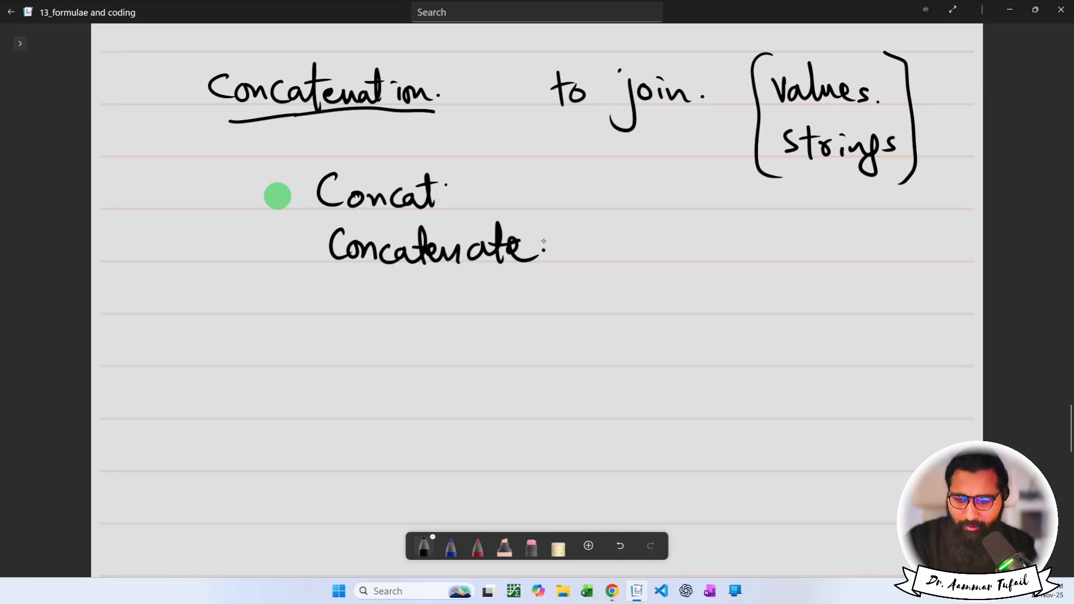
Tick Concat and Concatenate, bracket them, and draw an arrow to join.
{"action": "left_click_drag", "start_coordinate": [441, 182], "coordinate": [461, 174]}
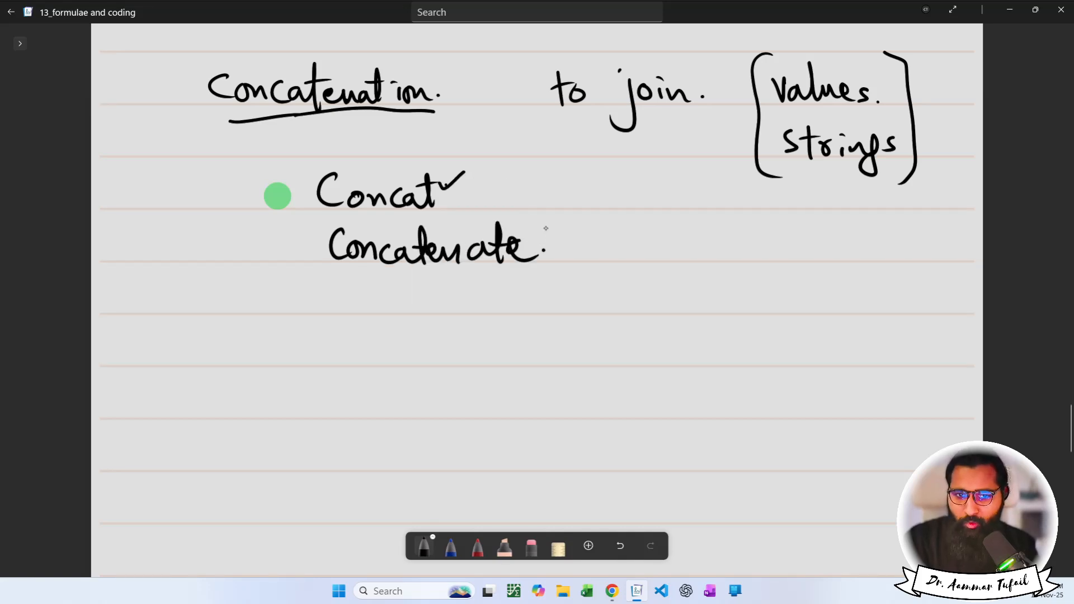
{"action": "left_click_drag", "start_coordinate": [532, 236], "coordinate": [555, 224]}
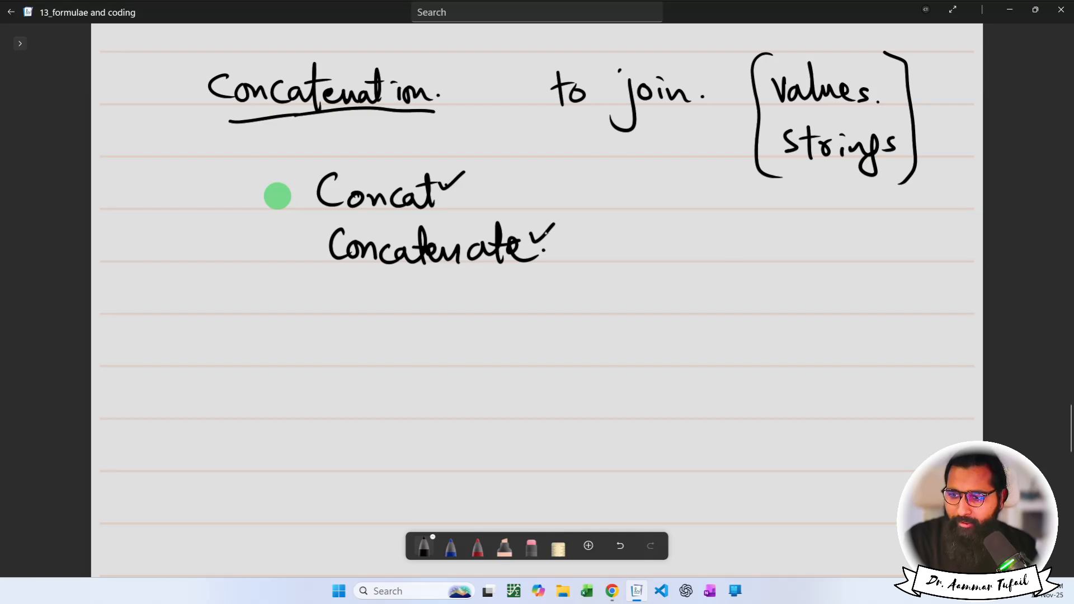
{"action": "mouse_move", "coordinate": [314, 160]}
{"action": "left_mouse_down"}
{"action": "mouse_move", "coordinate": [305, 259]}
{"action": "mouse_move", "coordinate": [338, 264]}
{"action": "left_mouse_up"}
{"action": "mouse_move", "coordinate": [532, 160]}
{"action": "left_mouse_down"}
{"action": "mouse_move", "coordinate": [570, 232]}
{"action": "mouse_move", "coordinate": [560, 270]}
{"action": "left_mouse_up"}
{"action": "mouse_move", "coordinate": [574, 210]}
{"action": "left_mouse_down"}
{"action": "mouse_move", "coordinate": [623, 141]}
{"action": "mouse_move", "coordinate": [630, 168]}
{"action": "left_mouse_up"}
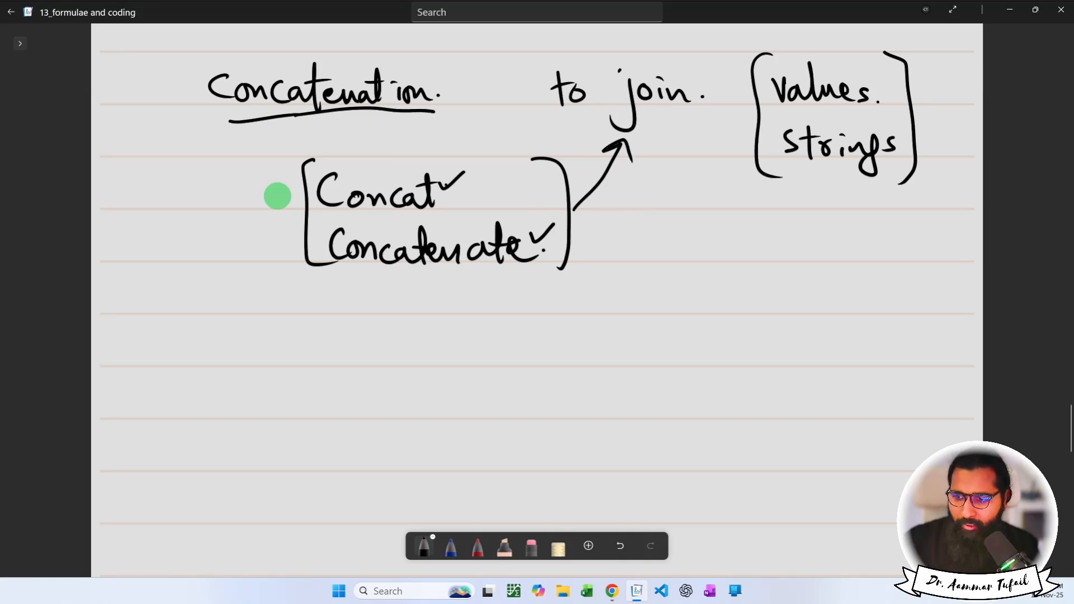
{"action": "scroll", "coordinate": [277, 196], "scroll_direction": "down", "scroll_amount": 2}
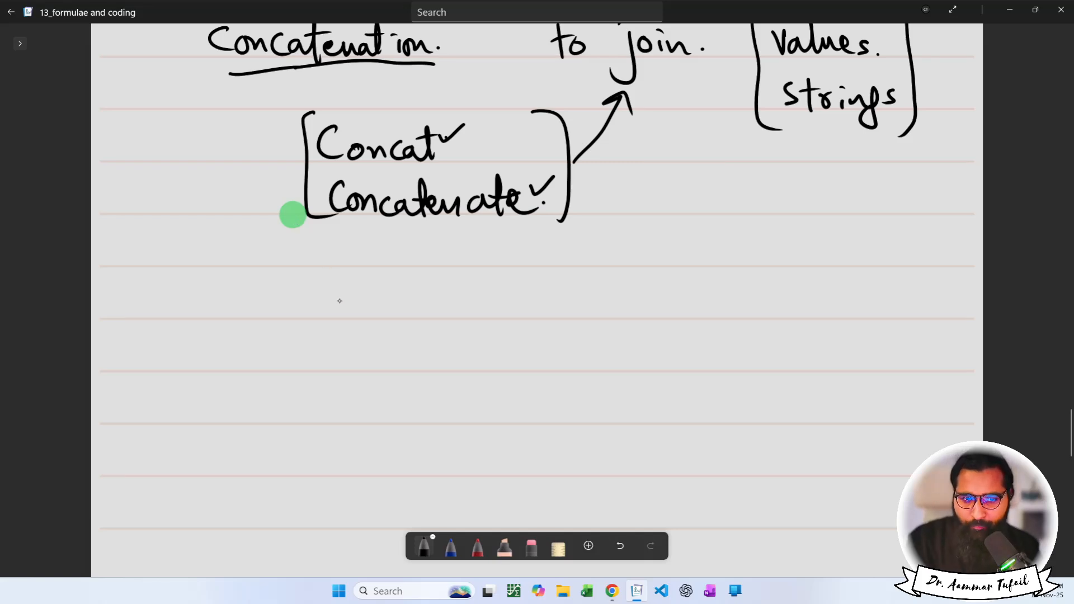
Write '& → to join values of Cell.' under the bracket, then return to Google Sheets.
{"action": "mouse_move", "coordinate": [343, 310]}
{"action": "left_mouse_down"}
{"action": "mouse_move", "coordinate": [346, 296]}
{"action": "mouse_move", "coordinate": [361, 310]}
{"action": "left_mouse_up"}
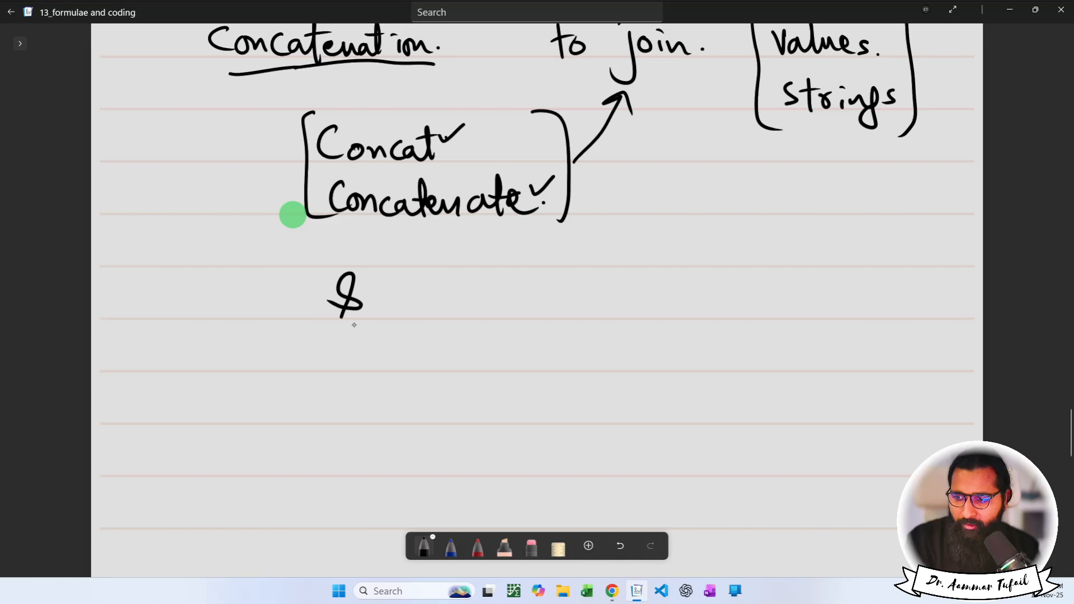
{"action": "mouse_move", "coordinate": [409, 303]}
{"action": "left_mouse_down"}
{"action": "mouse_move", "coordinate": [470, 300]}
{"action": "mouse_move", "coordinate": [460, 309]}
{"action": "left_mouse_up"}
{"action": "left_click_drag", "start_coordinate": [529, 282], "coordinate": [531, 308]}
{"action": "mouse_move", "coordinate": [522, 291]}
{"action": "left_mouse_down"}
{"action": "mouse_move", "coordinate": [548, 290]}
{"action": "mouse_move", "coordinate": [594, 322]}
{"action": "mouse_move", "coordinate": [622, 297]}
{"action": "left_mouse_up"}
{"action": "mouse_move", "coordinate": [631, 295]}
{"action": "left_mouse_down"}
{"action": "mouse_move", "coordinate": [639, 306]}
{"action": "mouse_move", "coordinate": [655, 296]}
{"action": "mouse_move", "coordinate": [660, 308]}
{"action": "mouse_move", "coordinate": [730, 309]}
{"action": "mouse_move", "coordinate": [787, 297]}
{"action": "mouse_move", "coordinate": [795, 317]}
{"action": "mouse_move", "coordinate": [834, 302]}
{"action": "left_mouse_up"}
{"action": "left_click", "coordinate": [637, 281]}
{"action": "mouse_move", "coordinate": [856, 274]}
{"action": "left_mouse_down"}
{"action": "mouse_move", "coordinate": [852, 330]}
{"action": "mouse_move", "coordinate": [870, 313]}
{"action": "left_mouse_up"}
{"action": "left_click_drag", "start_coordinate": [856, 289], "coordinate": [876, 286]}
{"action": "mouse_move", "coordinate": [676, 339]}
{"action": "left_mouse_down"}
{"action": "mouse_move", "coordinate": [687, 369]}
{"action": "mouse_move", "coordinate": [736, 376]}
{"action": "left_mouse_up"}
{"action": "left_click", "coordinate": [751, 360]}
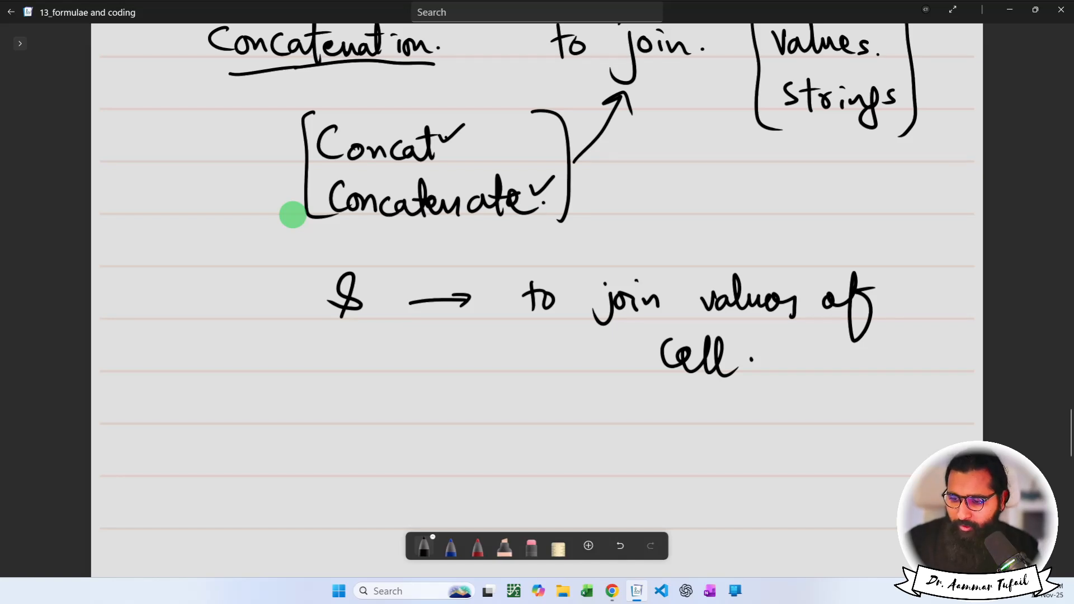
{"action": "key", "text": "alt+Tab"}
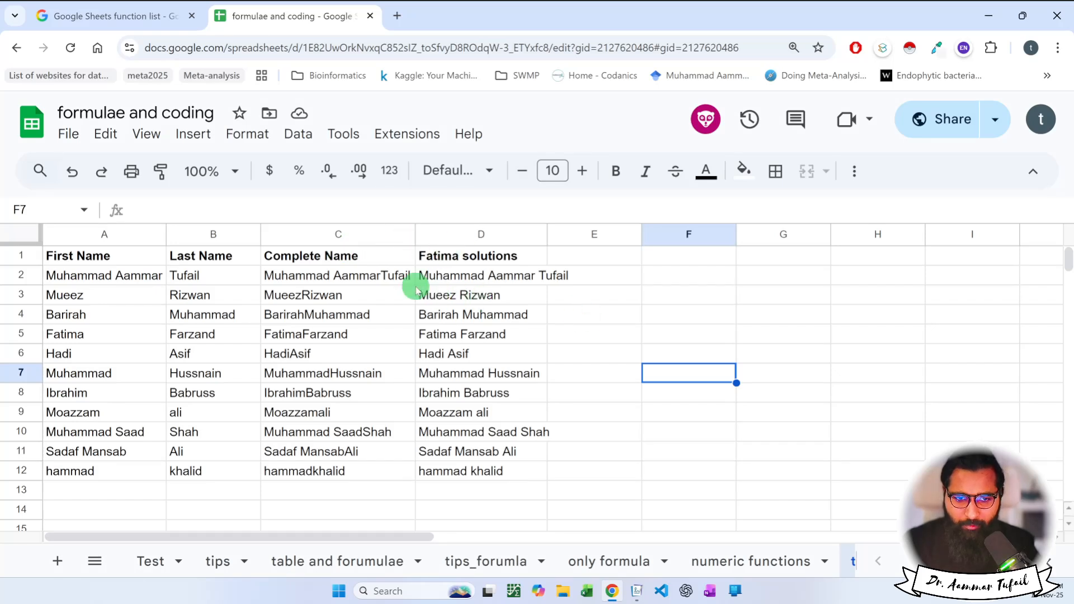
Autofit column D to the full names and begin typing =con in cell E2.
{"action": "left_click", "coordinate": [578, 280]}
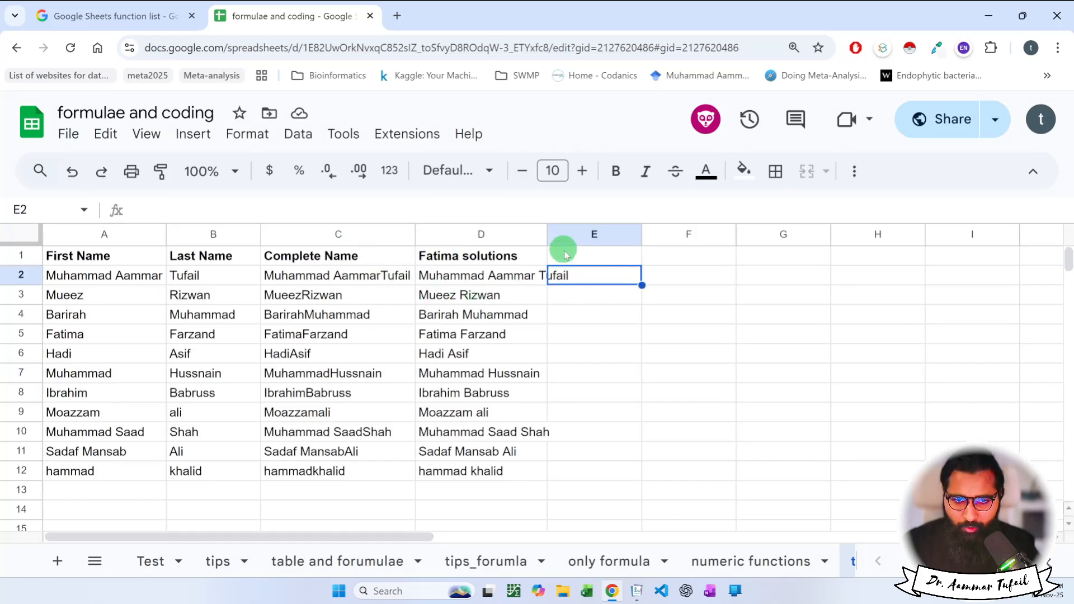
{"action": "double_click", "coordinate": [548, 234]}
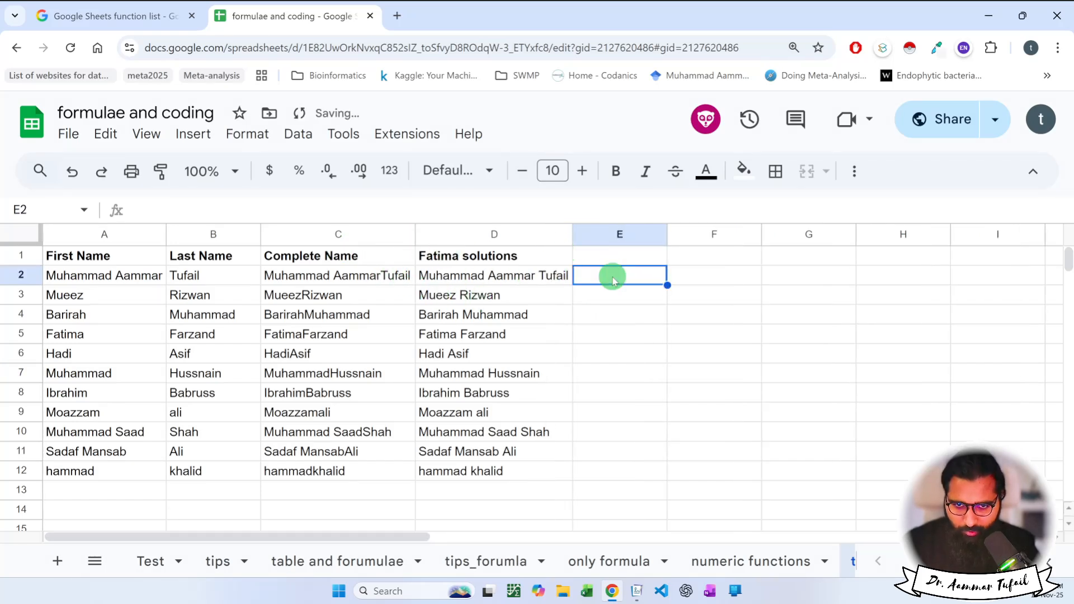
{"action": "type", "text": "=con"}
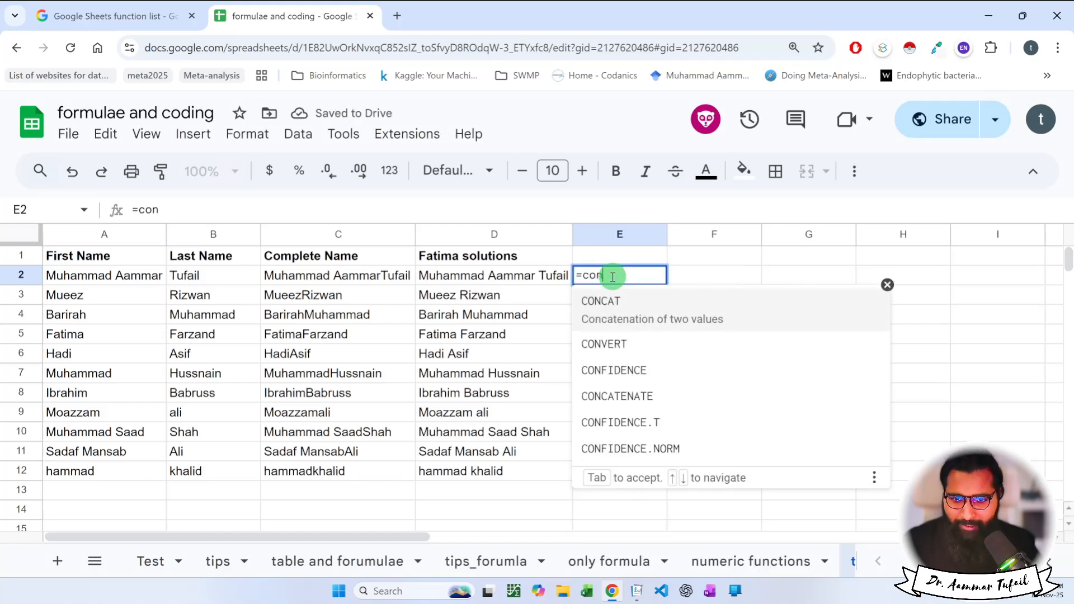
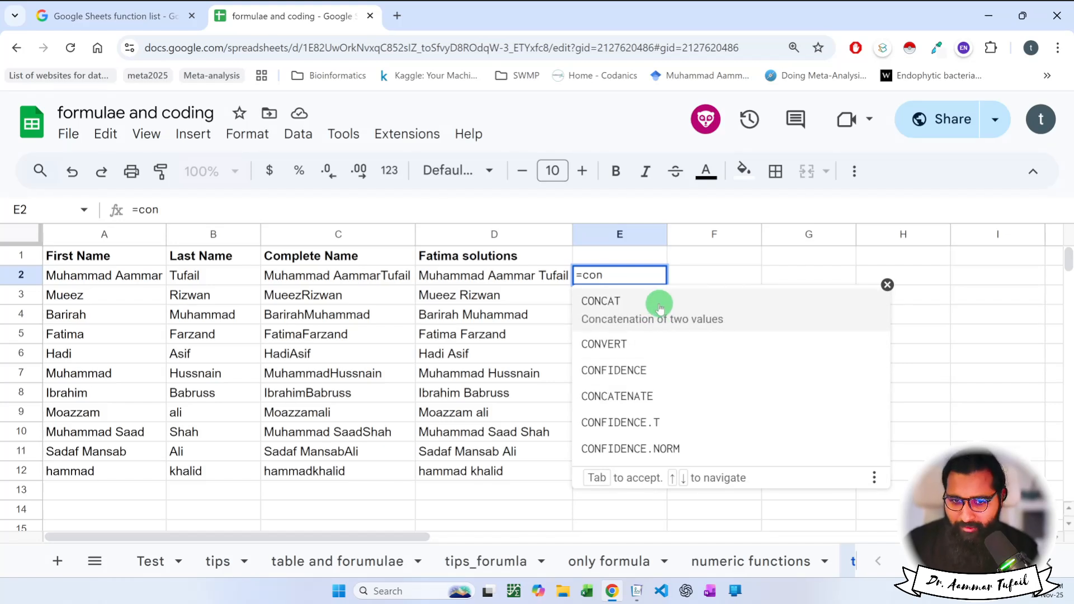
Enter =CONCAT(A2," ",B2) in E2, which returns a #N/A error.
{"action": "left_click", "coordinate": [660, 308]}
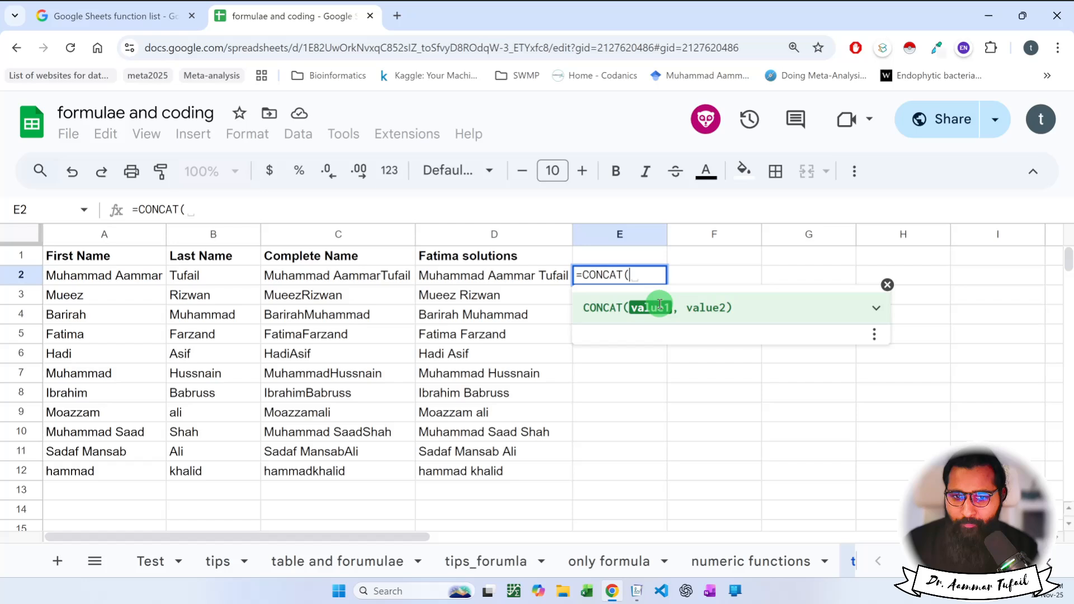
{"action": "left_click", "coordinate": [134, 276]}
{"action": "type", "text": ",\" \""}
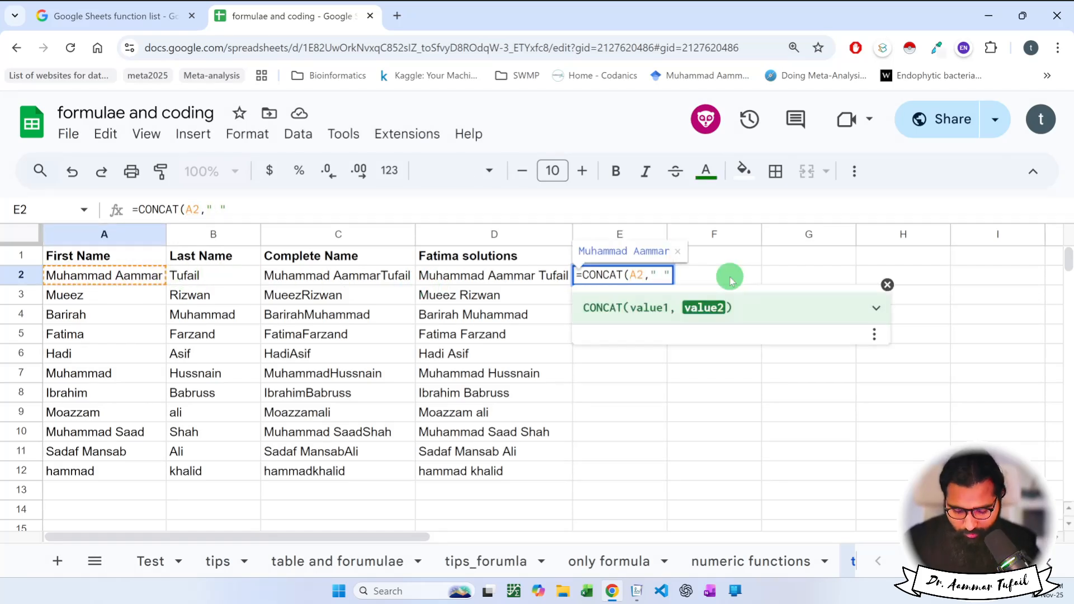
{"action": "type", "text": ",B2"}
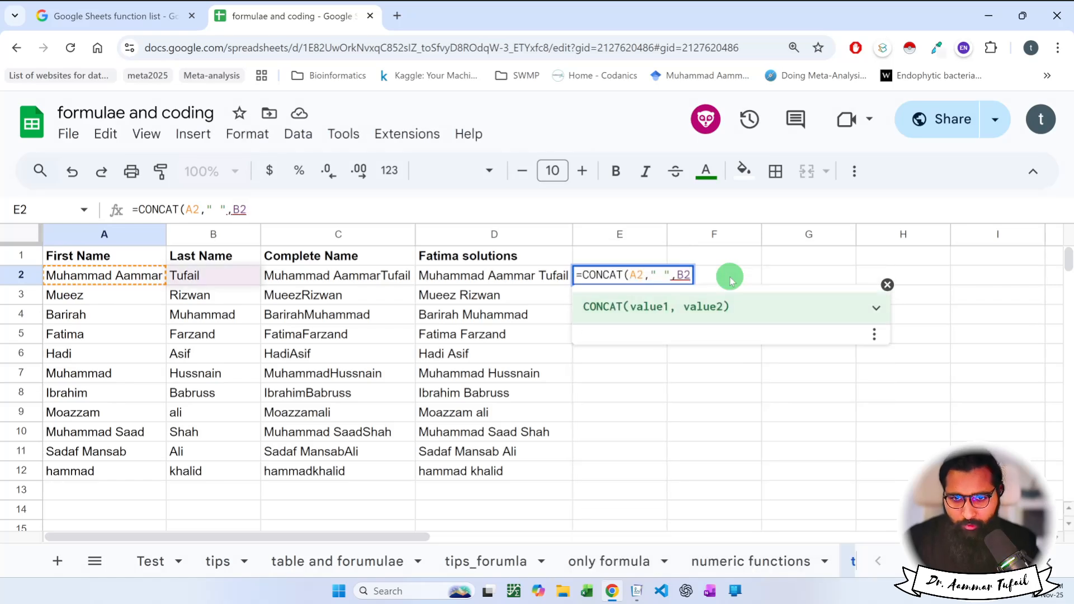
{"action": "key", "text": "Return"}
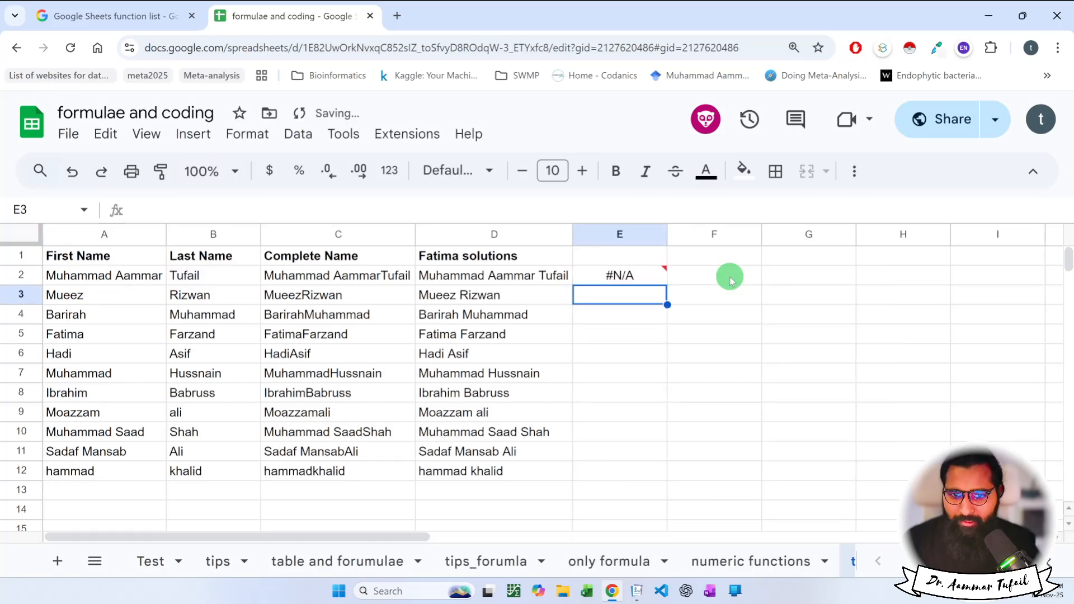
Remove the " " argument so E2 reads =CONCAT(A2,B2) and shows the joined name.
{"action": "left_click", "coordinate": [640, 275]}
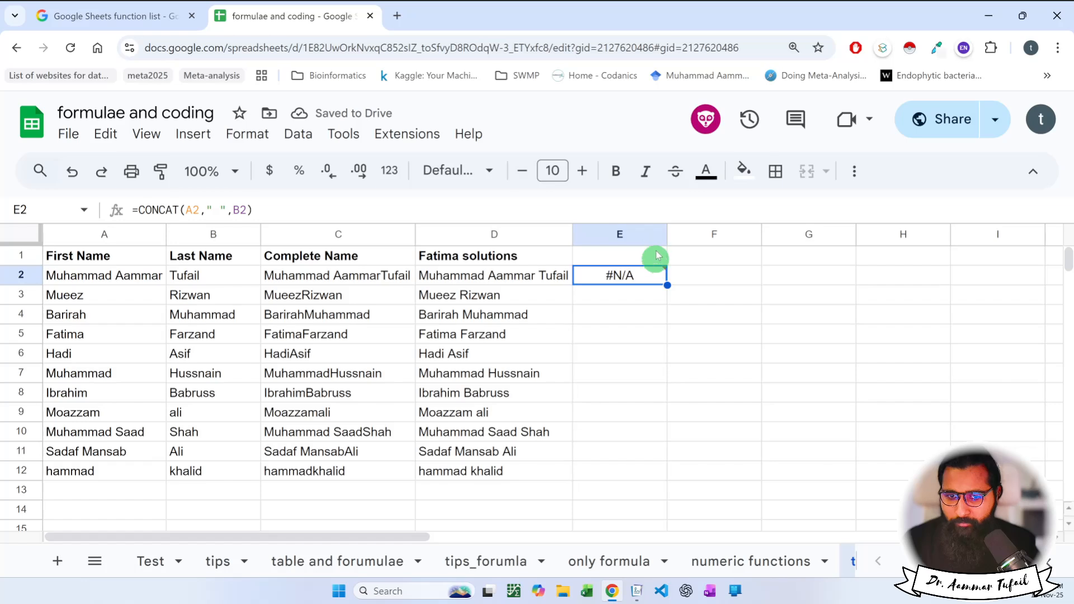
{"action": "mouse_move", "coordinate": [646, 284]}
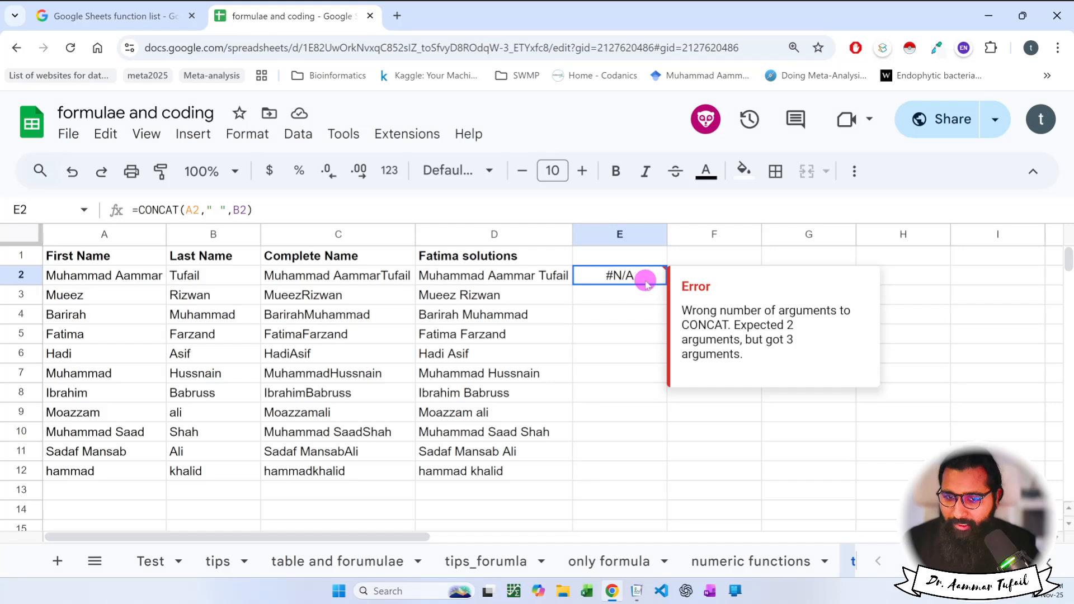
{"action": "double_click", "coordinate": [647, 279]}
{"action": "left_click_drag", "start_coordinate": [649, 275], "coordinate": [676, 275]}
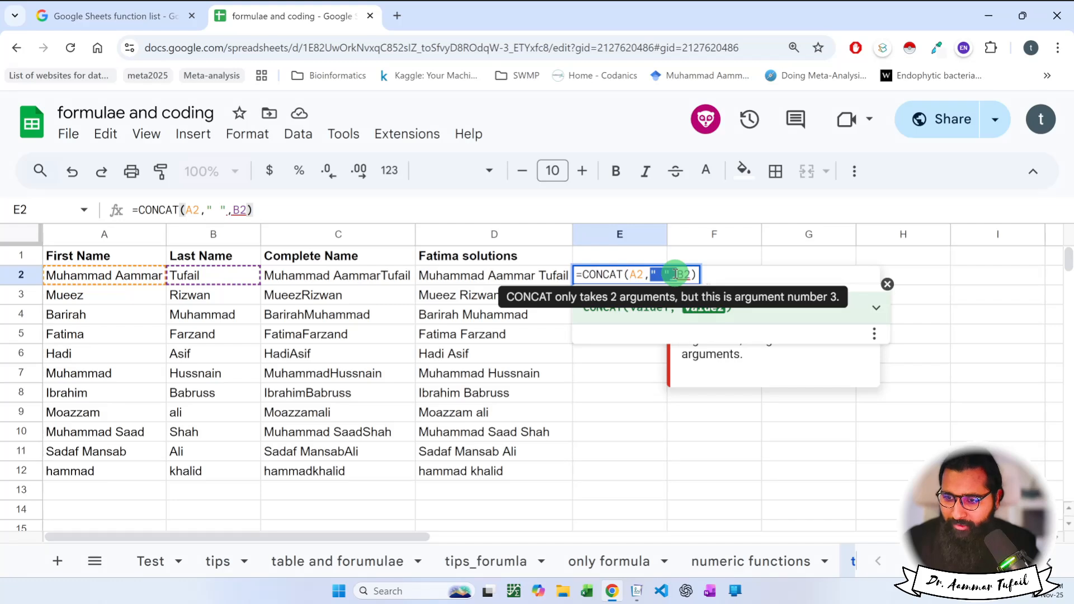
{"action": "key", "text": "BackSpace"}
{"action": "key", "text": "Return"}
{"action": "key", "text": "Right"}
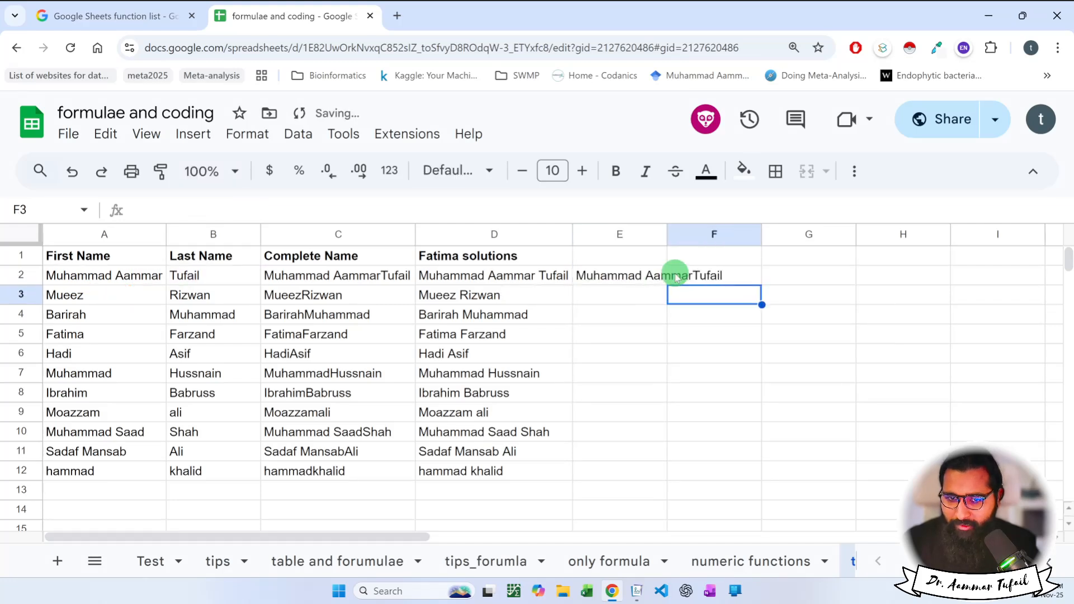
Label cell E2 "concat".
{"action": "left_click", "coordinate": [677, 276]}
{"action": "key", "text": "Left"}
{"action": "type", "text": "Con"}
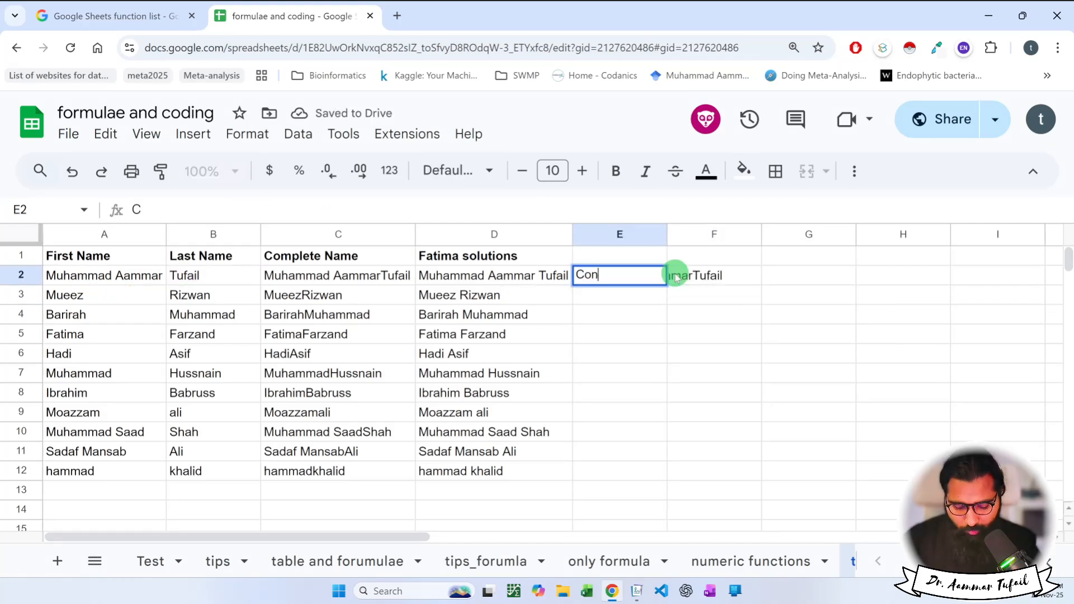
{"action": "key", "text": "BackSpace"}
{"action": "key", "text": "BackSpace"}
{"action": "key", "text": "BackSpace"}
{"action": "type", "text": "concat"}
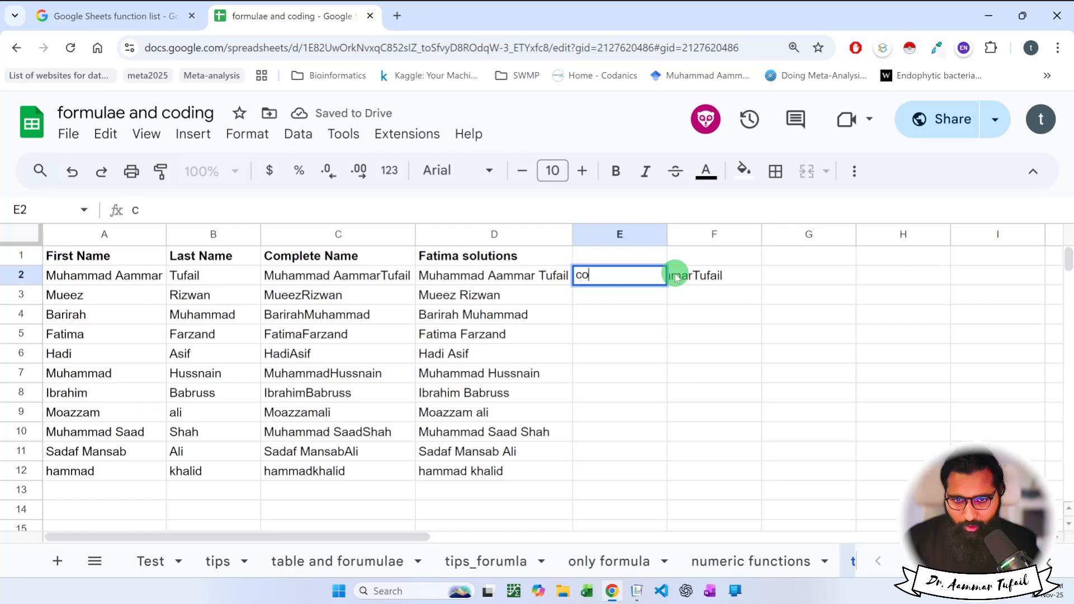
{"action": "key", "text": "Return"}
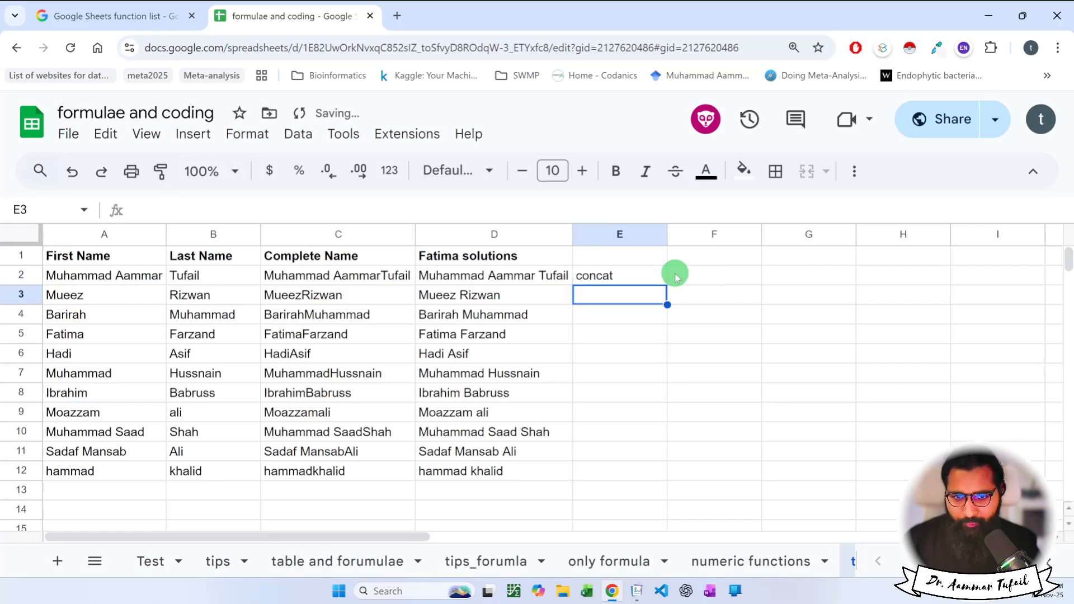
Fill cells E2:F2 with yellow.
{"action": "left_click", "coordinate": [704, 271]}
{"action": "left_click_drag", "start_coordinate": [665, 274], "coordinate": [687, 278]}
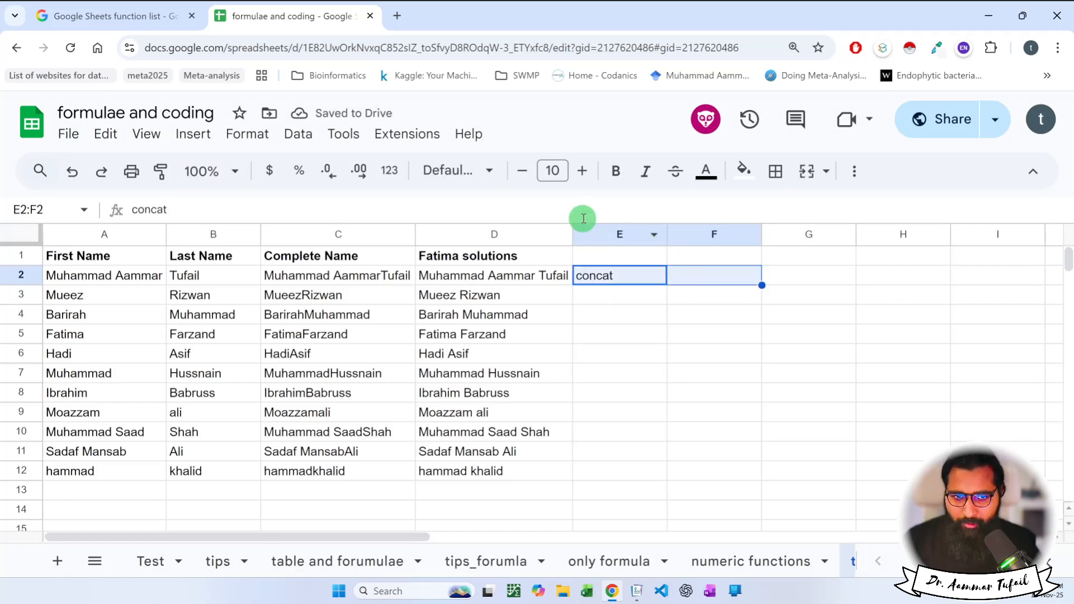
{"action": "left_click", "coordinate": [744, 171]}
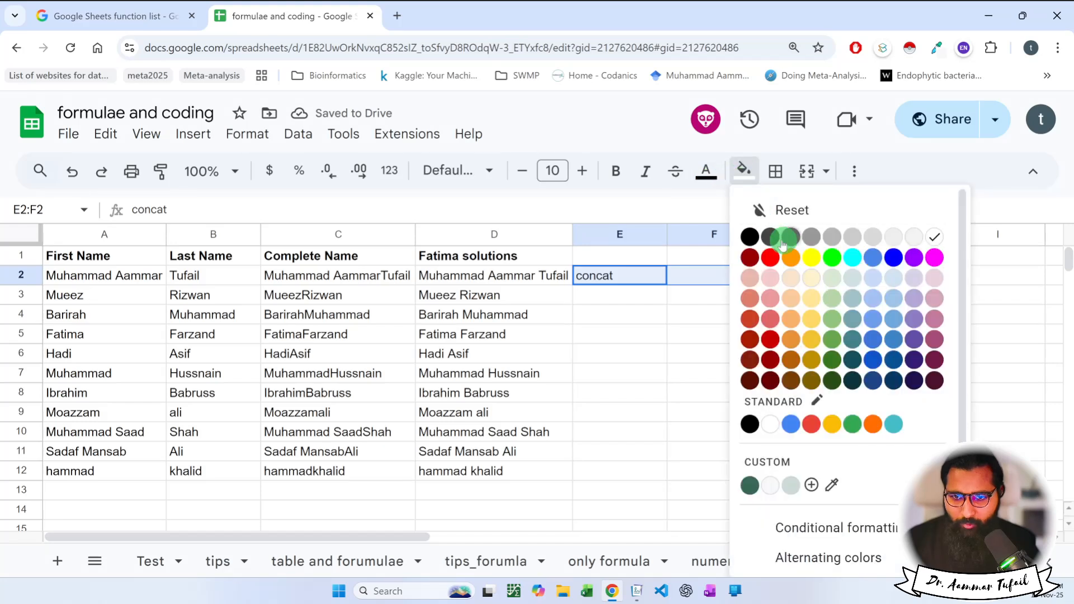
{"action": "left_click", "coordinate": [808, 257]}
Enter =CONCAT(A2,B2) in F2 and autofit column F to the joined name.
{"action": "left_click", "coordinate": [737, 280]}
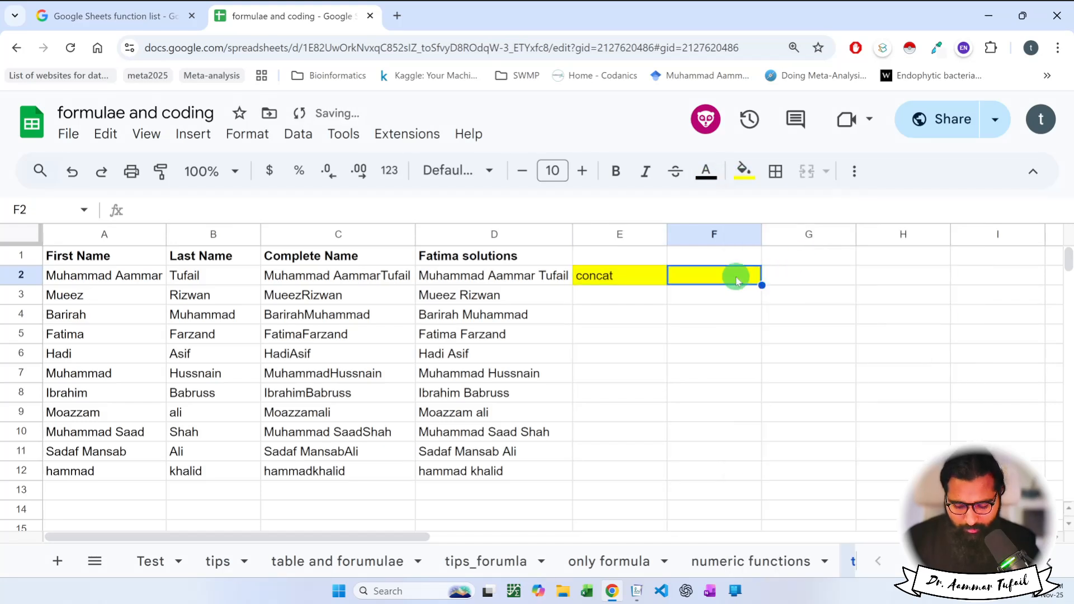
{"action": "type", "text": "=concat"}
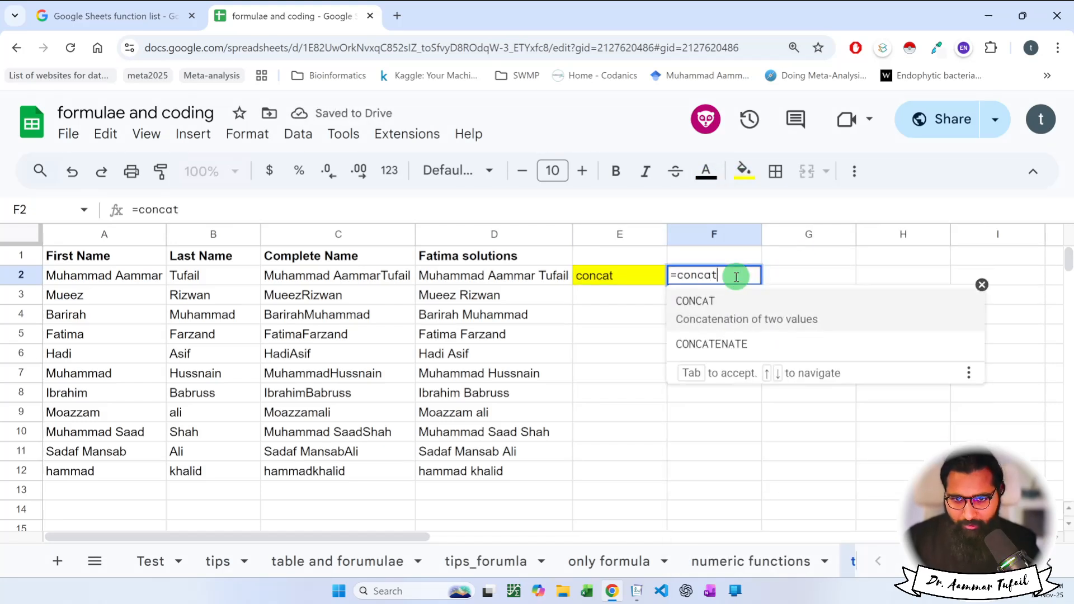
{"action": "key", "text": "Tab"}
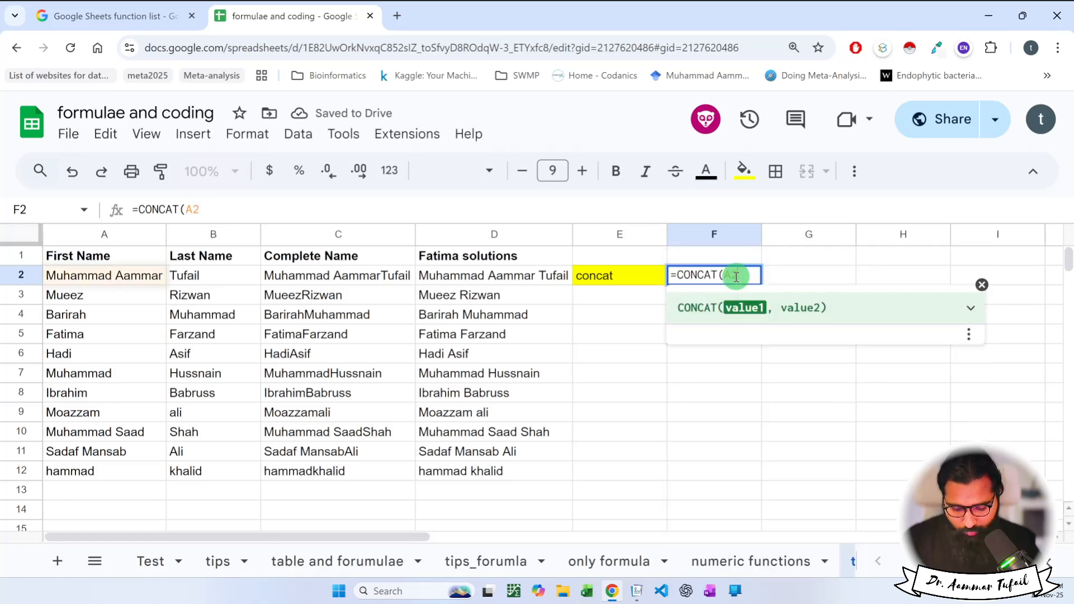
{"action": "type", "text": "A2,B2"}
{"action": "key", "text": "Return"}
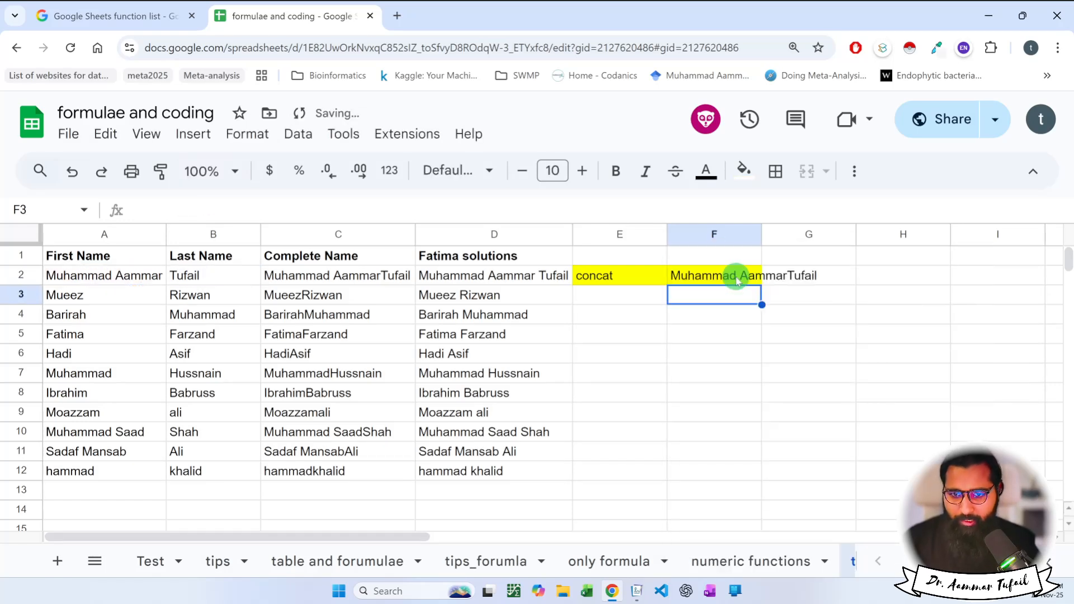
{"action": "double_click", "coordinate": [762, 233]}
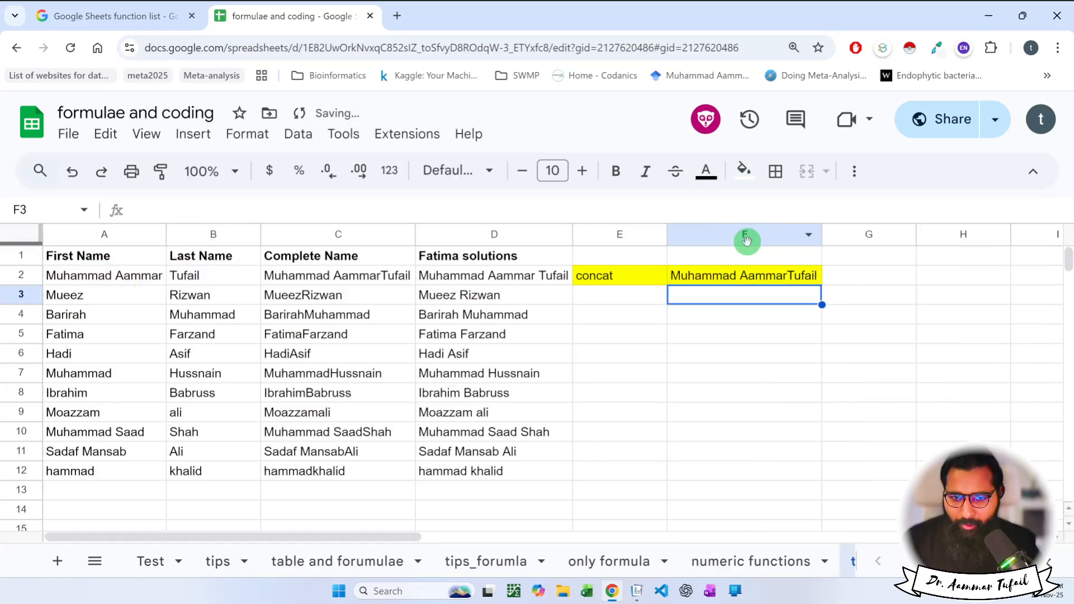
Label cell E3 "concatenate".
{"action": "left_click", "coordinate": [631, 293]}
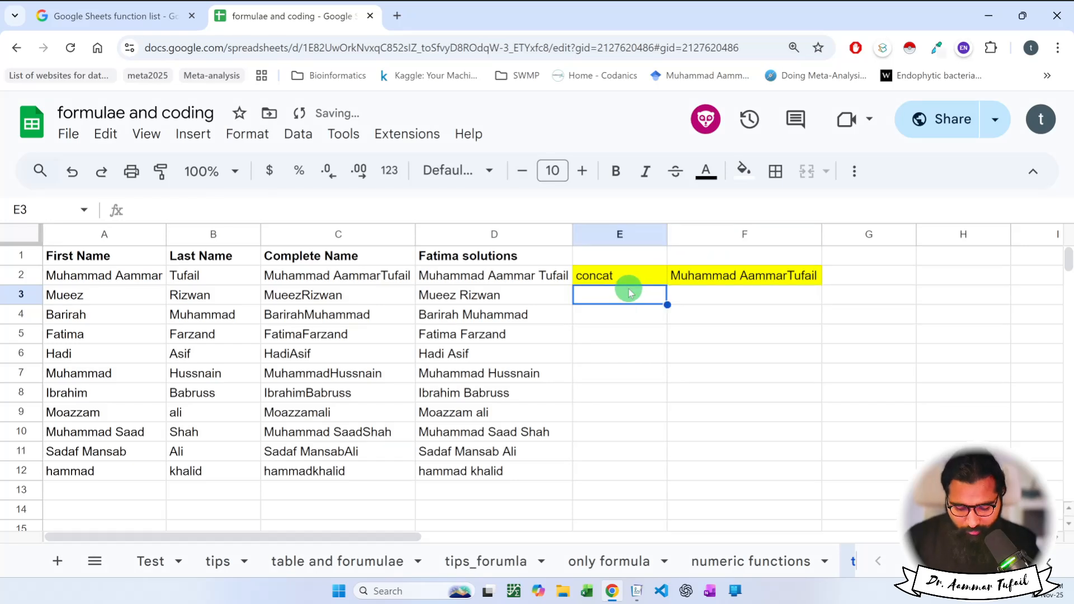
{"action": "type", "text": "concatenate"}
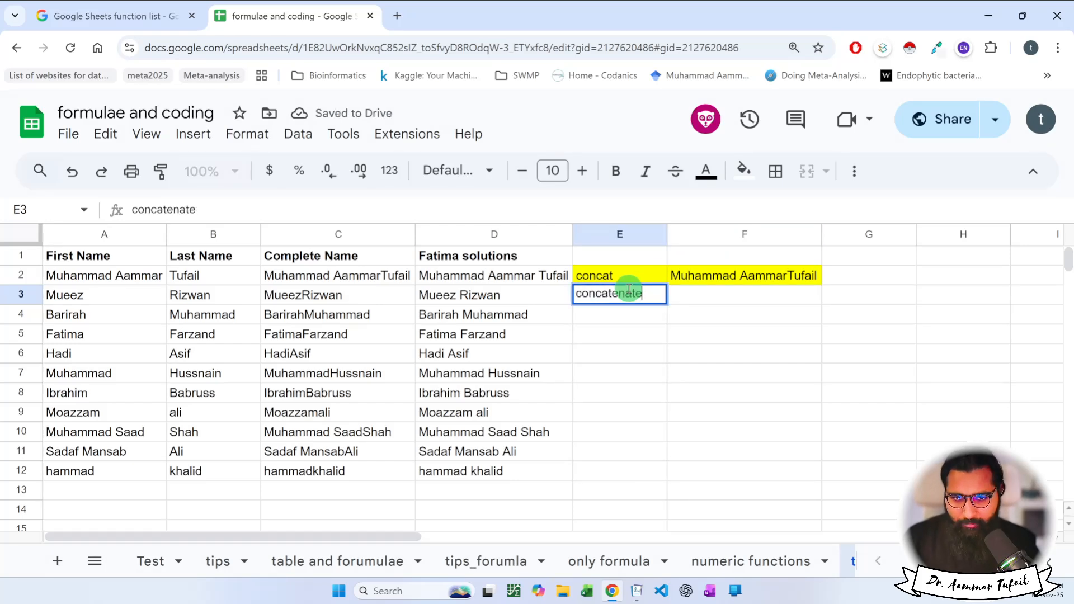
{"action": "key", "text": "Return"}
Enter =CONCATENATE(A2,B2) in F3, returning the same unspaced full name as F2.
{"action": "key", "text": "Up"}
{"action": "key", "text": "Right"}
{"action": "type", "text": "=conca"}
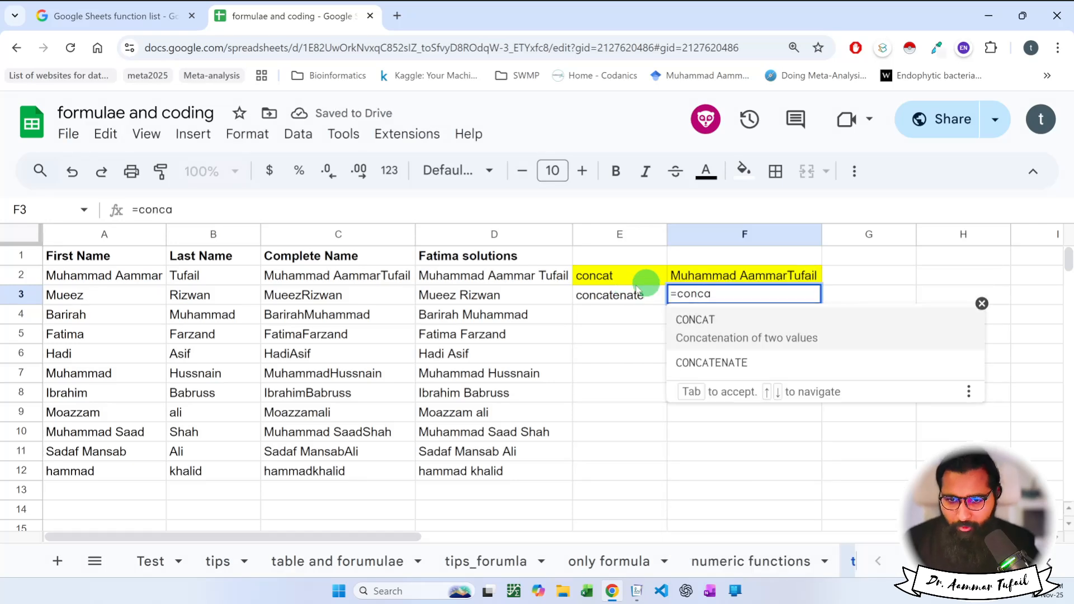
{"action": "left_click", "coordinate": [716, 362]}
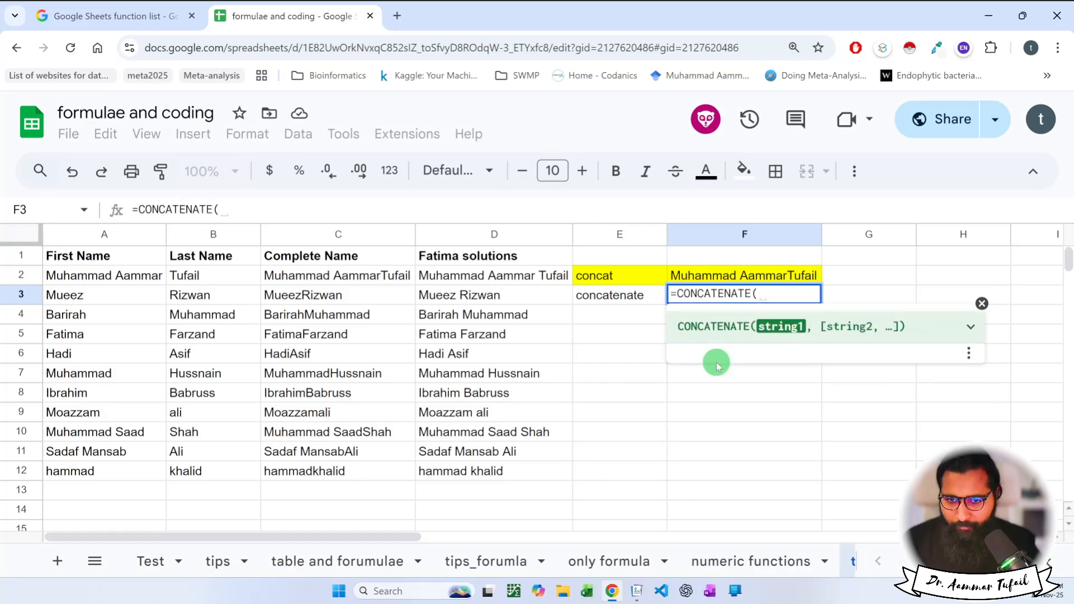
{"action": "left_click", "coordinate": [143, 299]}
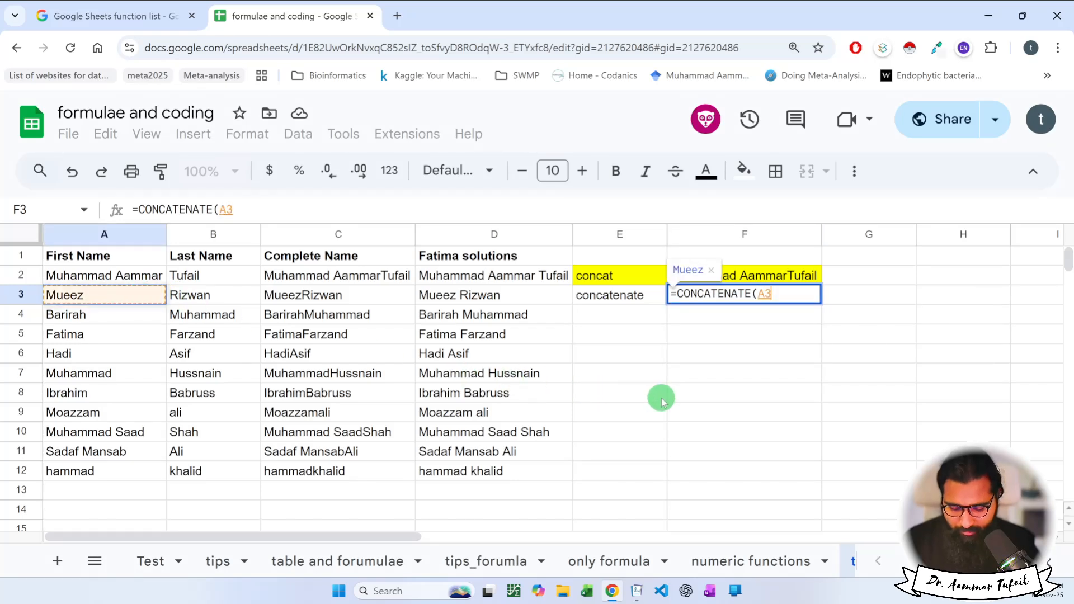
{"action": "left_click", "coordinate": [144, 276]}
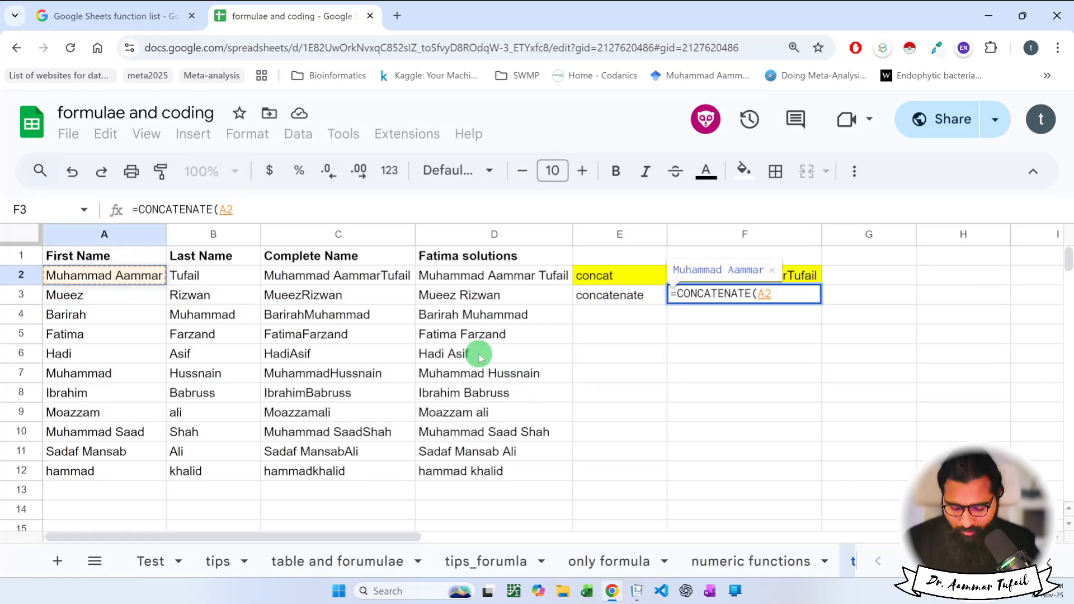
{"action": "type", "text": ","}
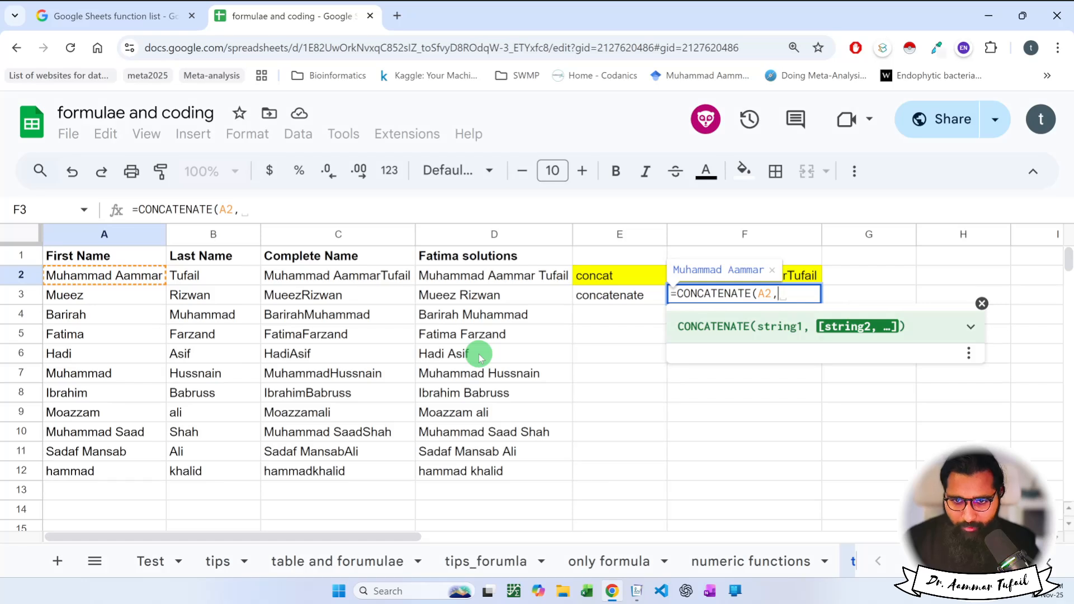
{"action": "left_click", "coordinate": [231, 275]}
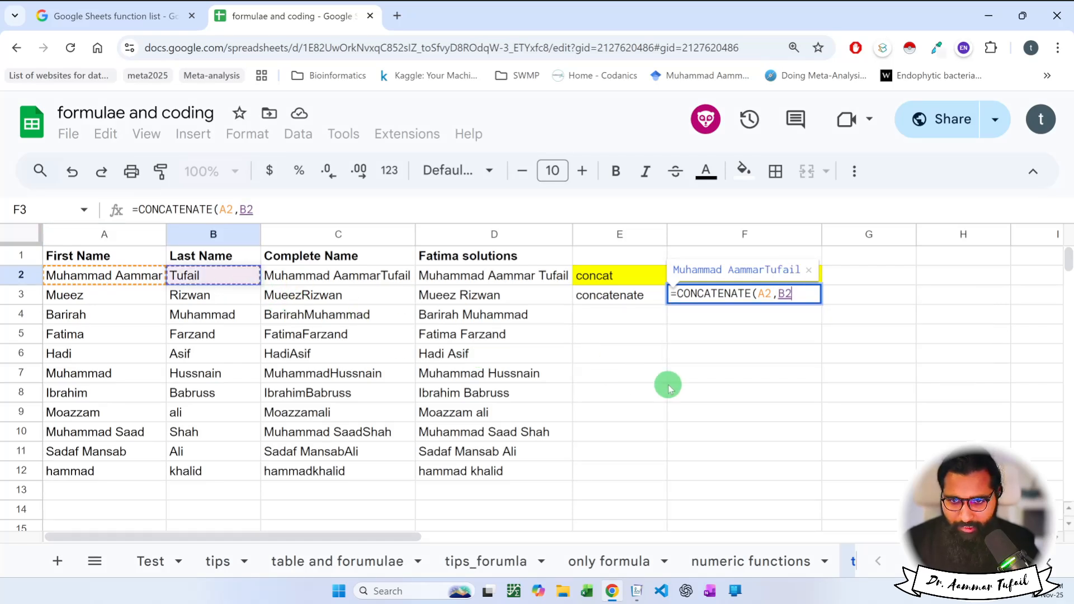
{"action": "key", "text": "Return"}
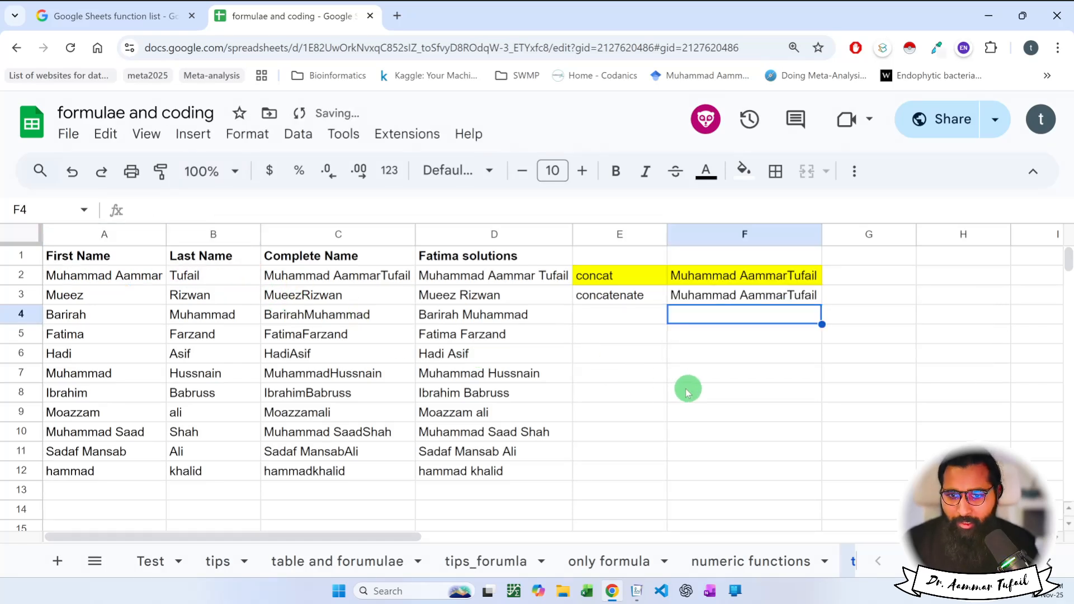
{"action": "double_click", "coordinate": [755, 299]}
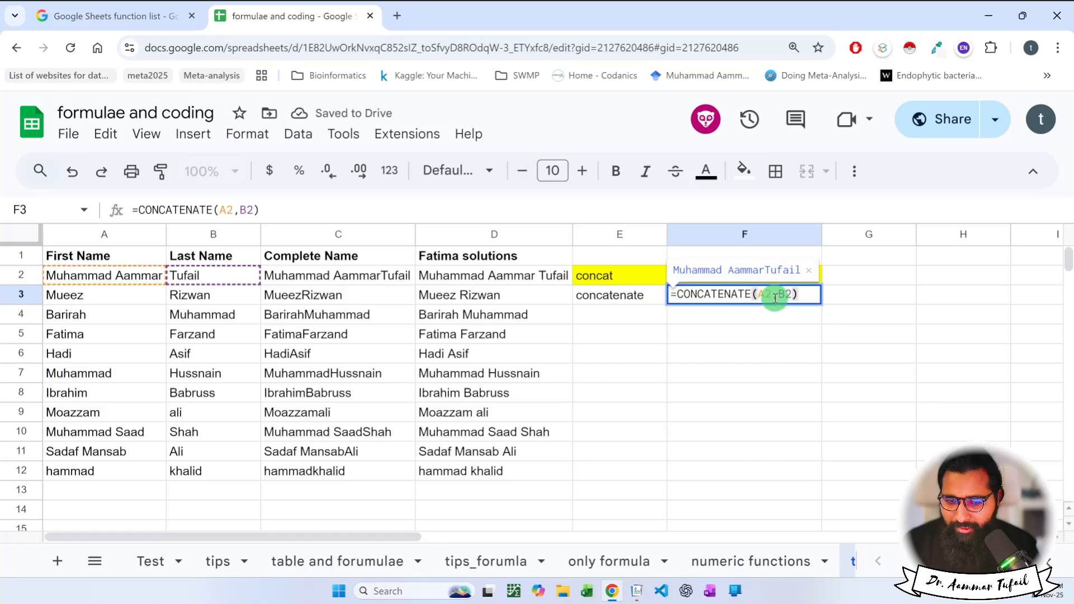
{"action": "key", "text": "Escape"}
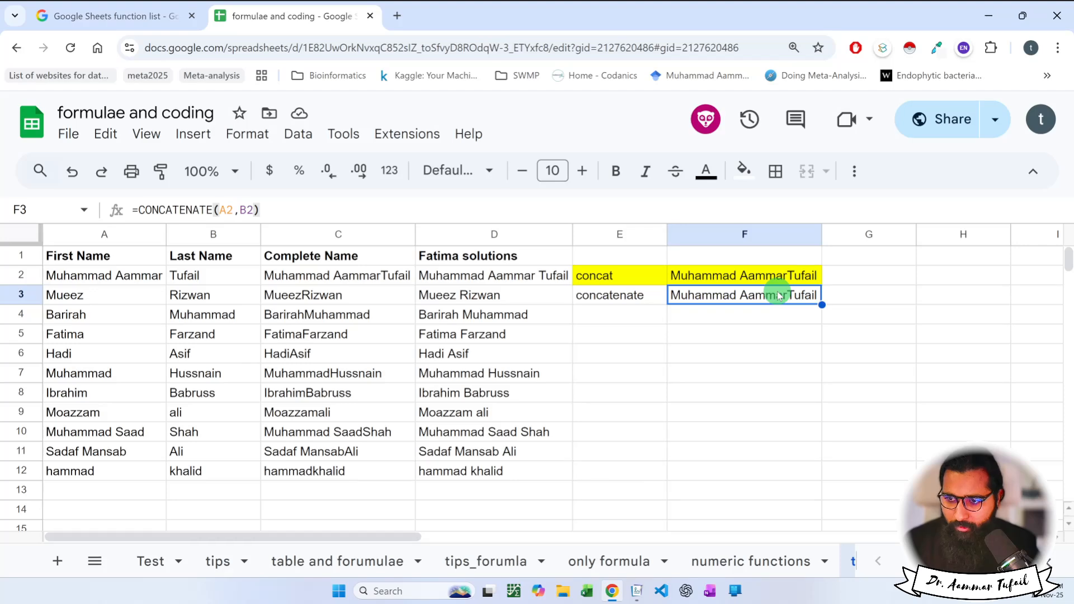
{"action": "key", "text": "ctrl+plus"}
{"action": "key", "text": "ctrl+plus"}
{"action": "key", "text": "ctrl+plus"}
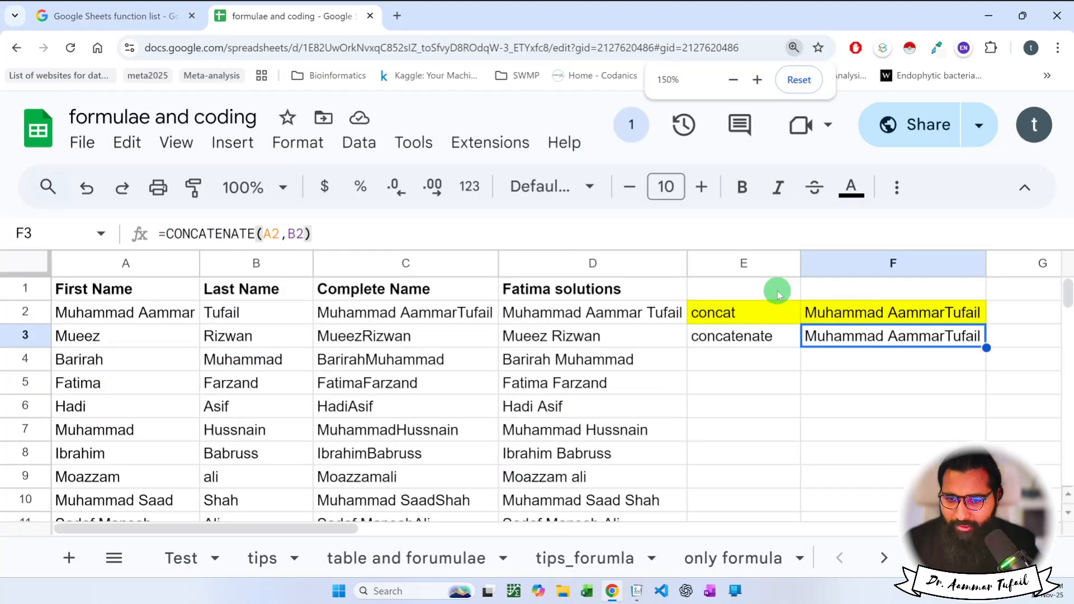
Insert a " " argument between A2 and B2 in F3's CONCATENATE formula.
{"action": "scroll", "coordinate": [969, 373], "scroll_direction": "down", "scroll_amount": 5}
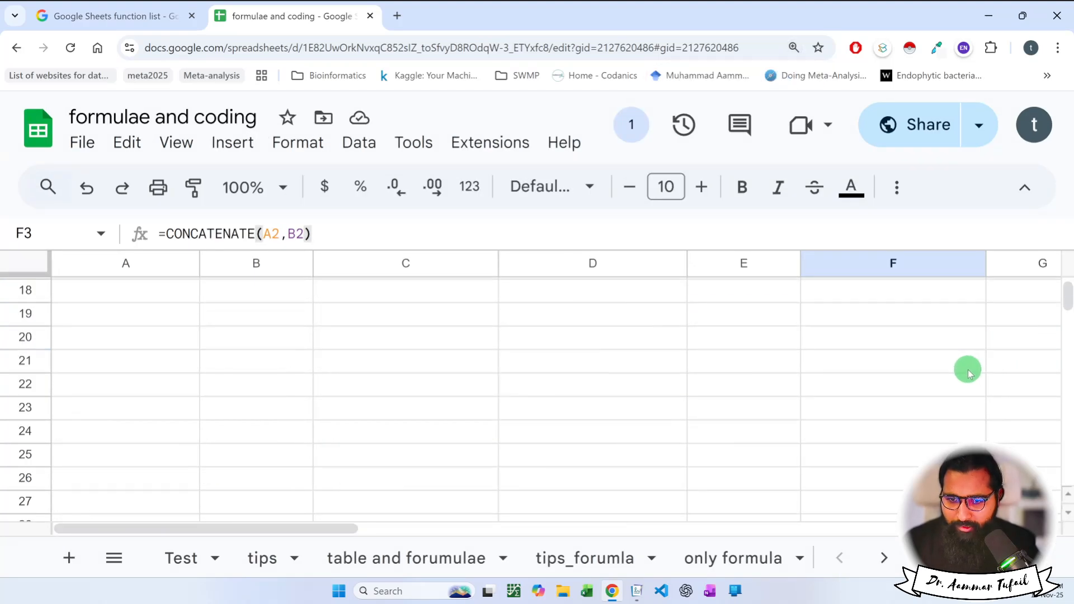
{"action": "scroll", "coordinate": [895, 368], "scroll_direction": "up", "scroll_amount": 6}
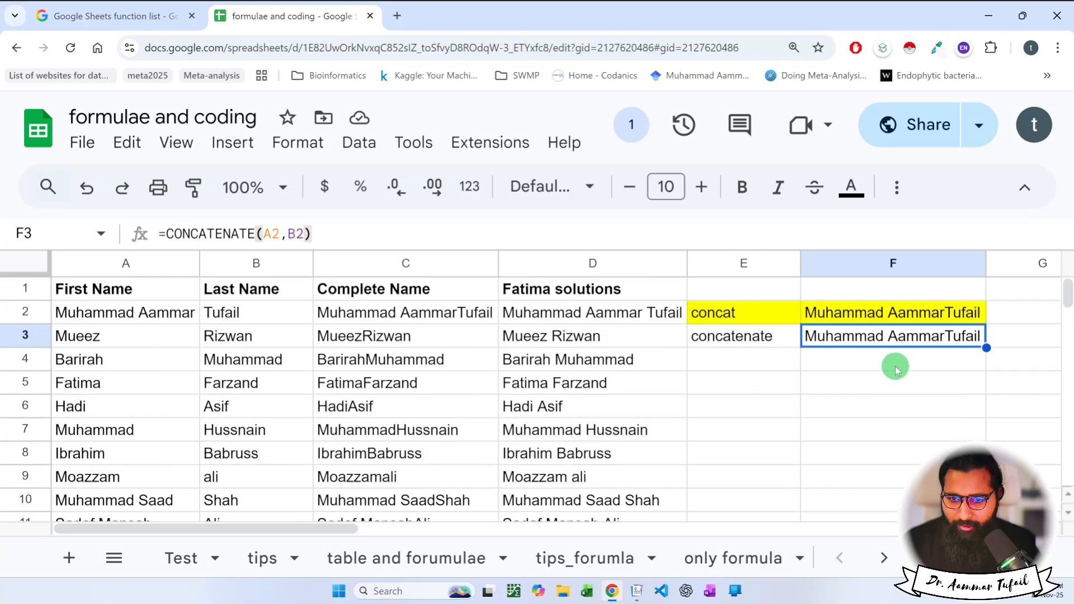
{"action": "double_click", "coordinate": [892, 334]}
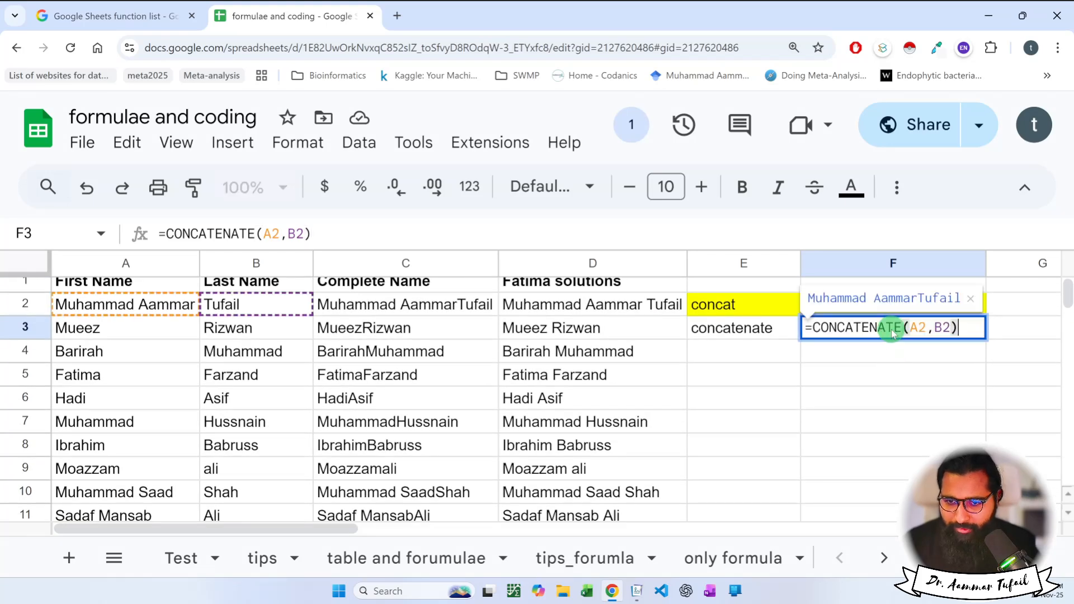
{"action": "left_click", "coordinate": [933, 328]}
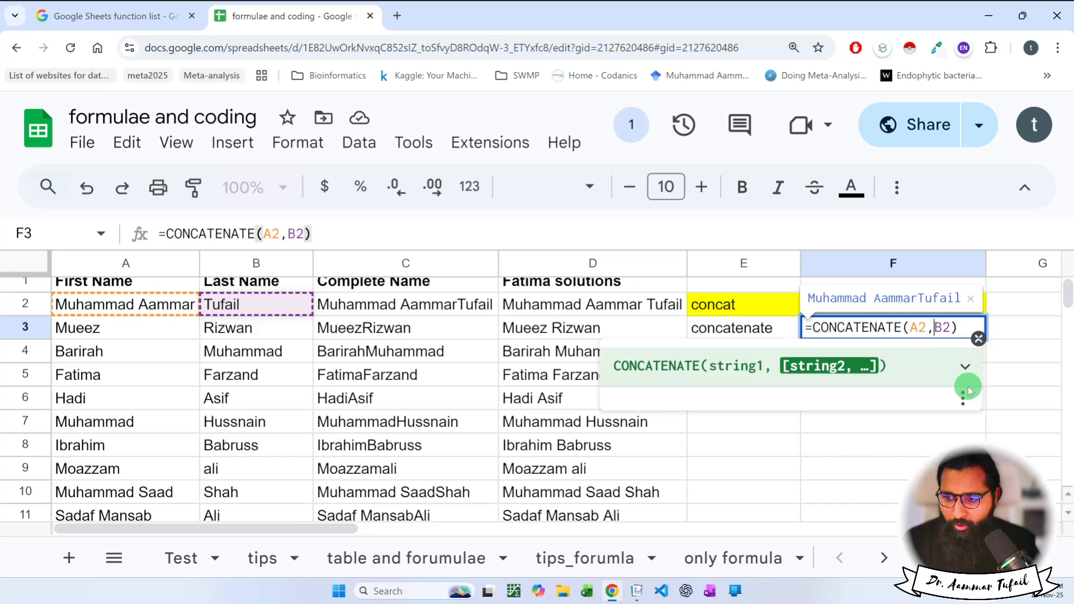
{"action": "type", "text": "\"\""}
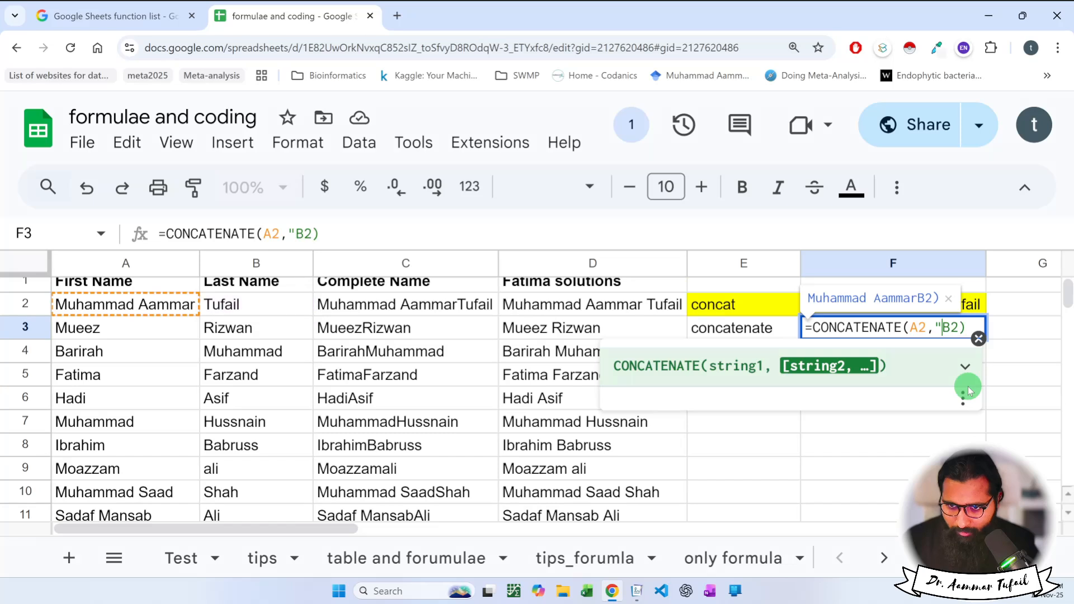
{"action": "type", "text": ","}
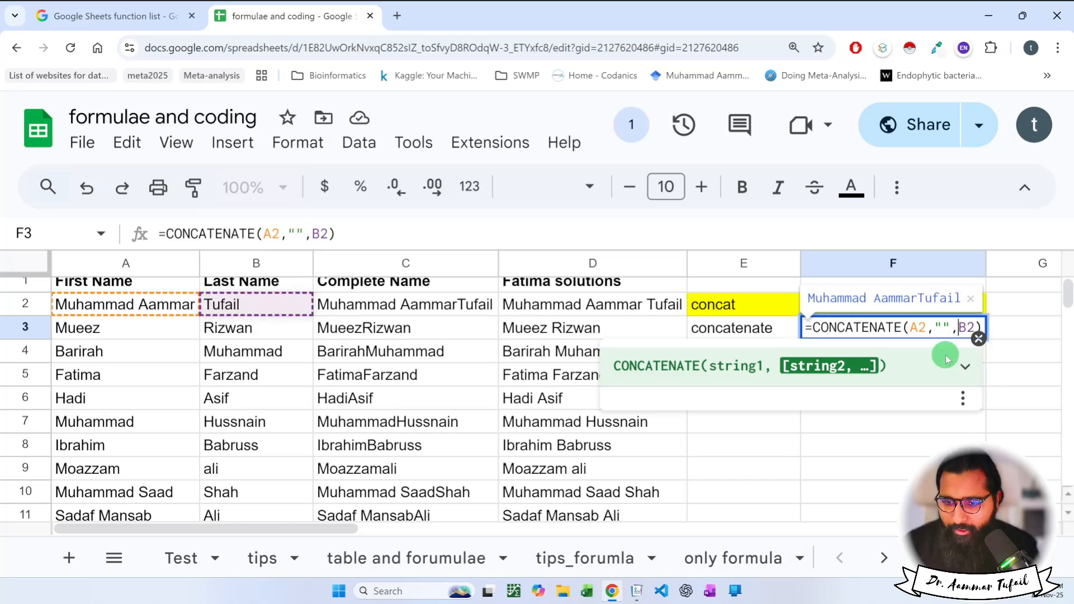
{"action": "mouse_move", "coordinate": [927, 325]}
{"action": "left_mouse_down"}
{"action": "mouse_move", "coordinate": [908, 325]}
{"action": "mouse_move", "coordinate": [948, 327]}
{"action": "left_mouse_up"}
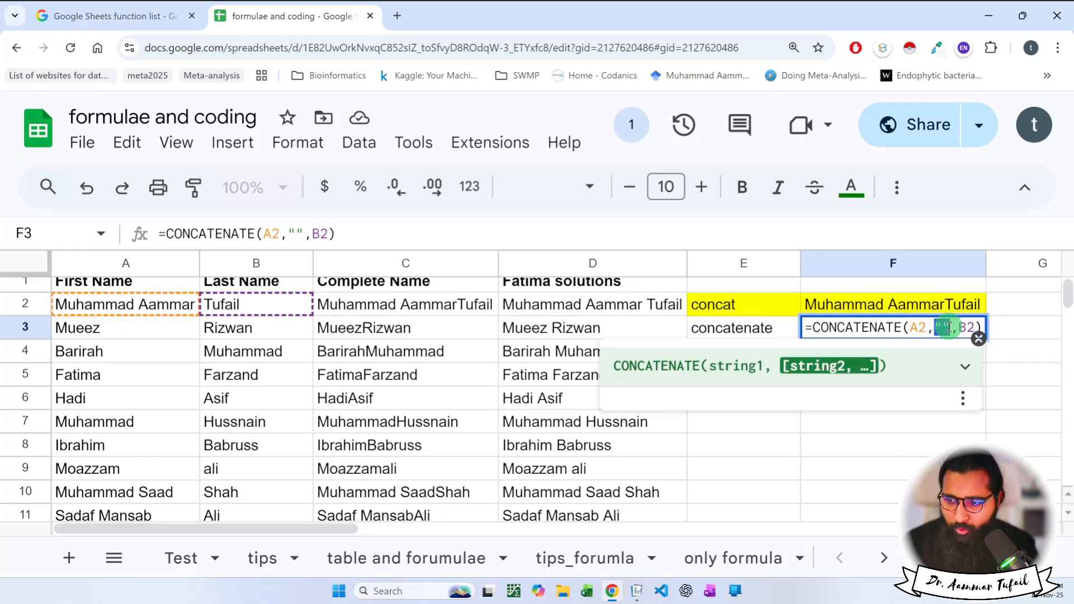
{"action": "left_click_drag", "start_coordinate": [959, 328], "coordinate": [972, 327]}
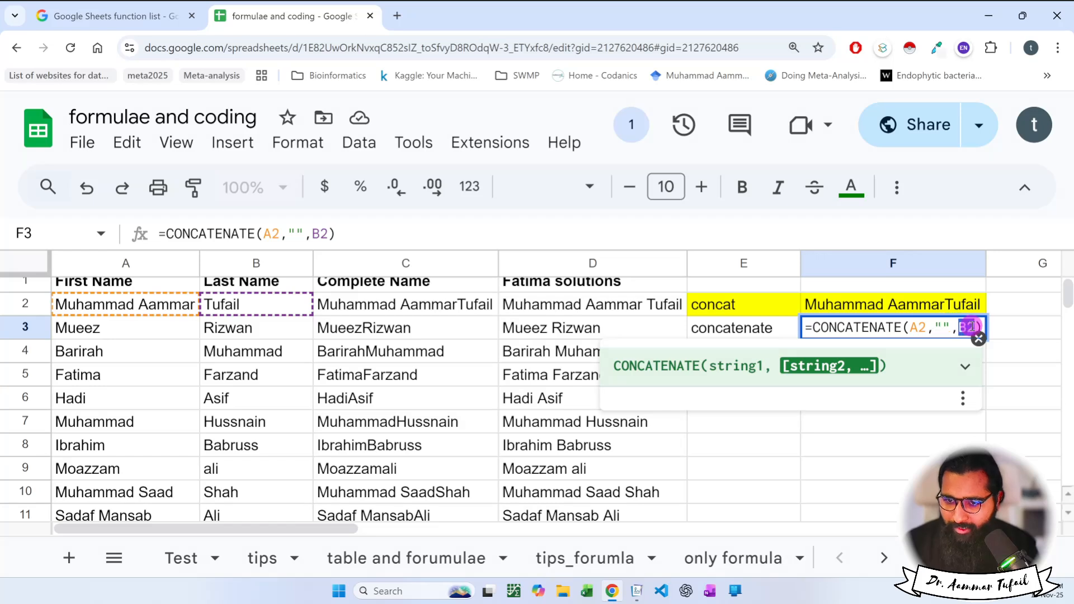
{"action": "key", "text": "Return"}
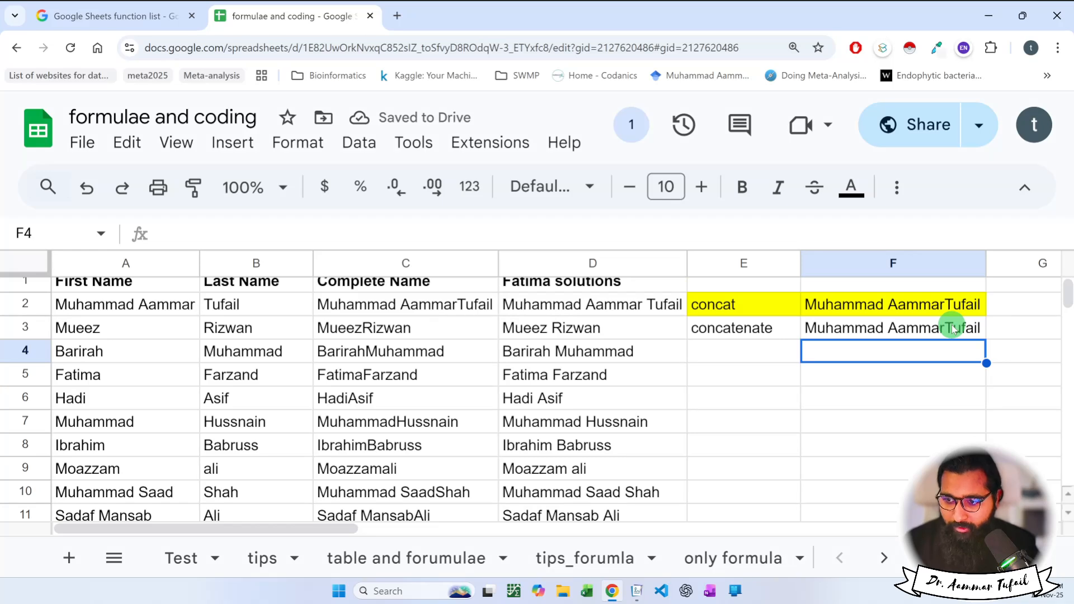
Try other separators like r and % in F3, then settle back on a space.
{"action": "double_click", "coordinate": [953, 328]}
{"action": "left_click", "coordinate": [944, 326]}
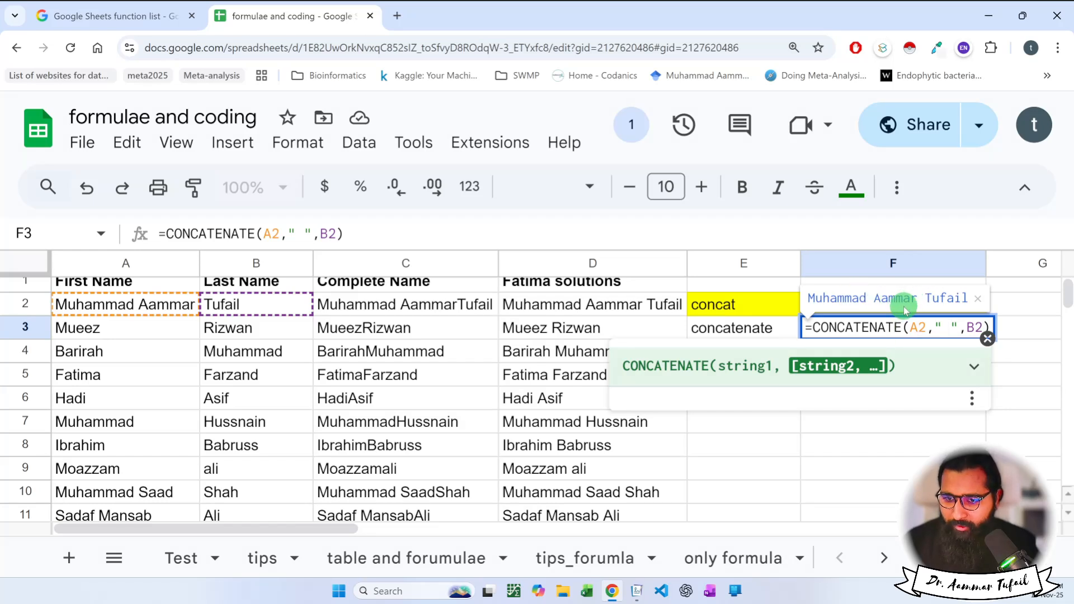
{"action": "key", "text": "BackSpace"}
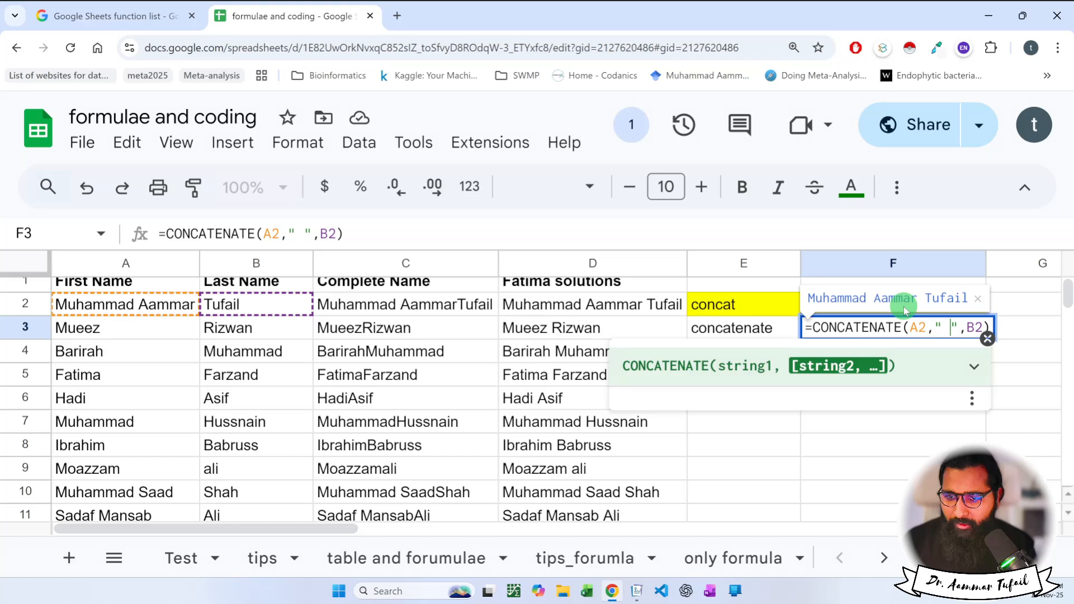
{"action": "key", "text": "BackSpace"}
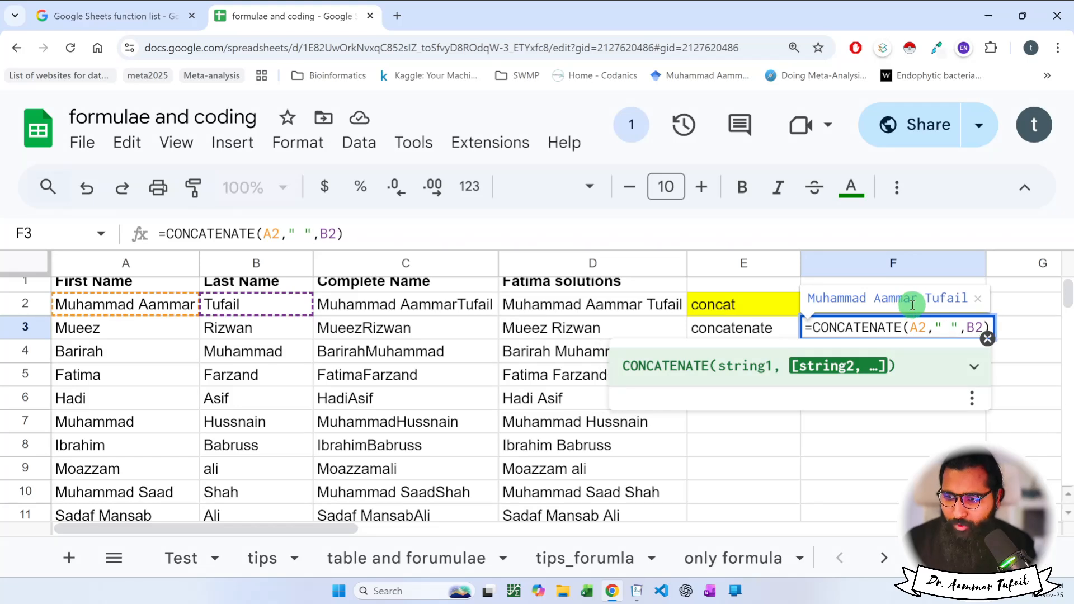
{"action": "key", "text": "BackSpace"}
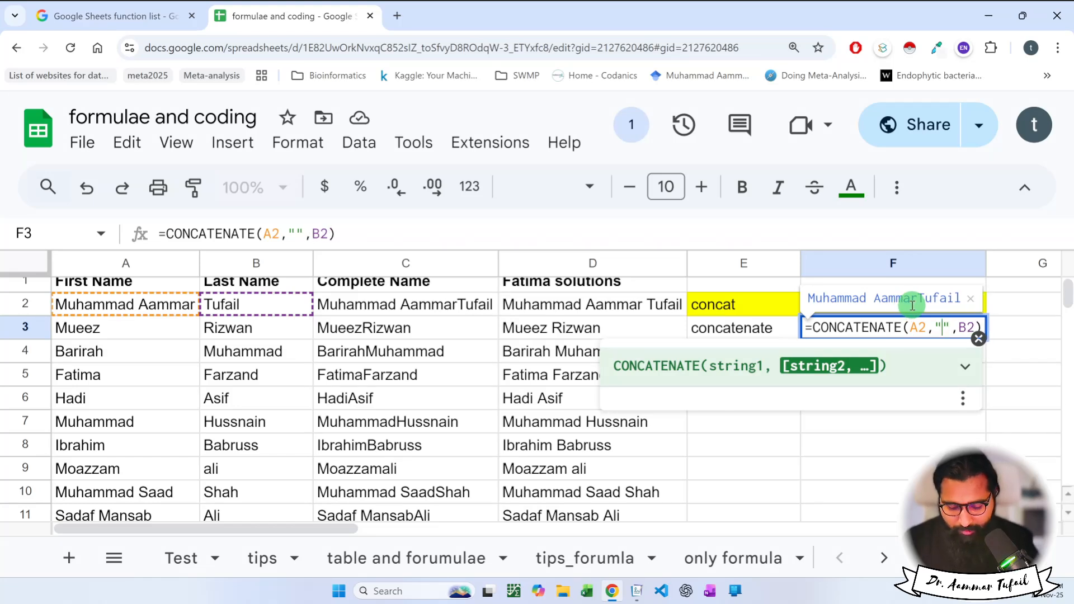
{"action": "type", "text": "r"}
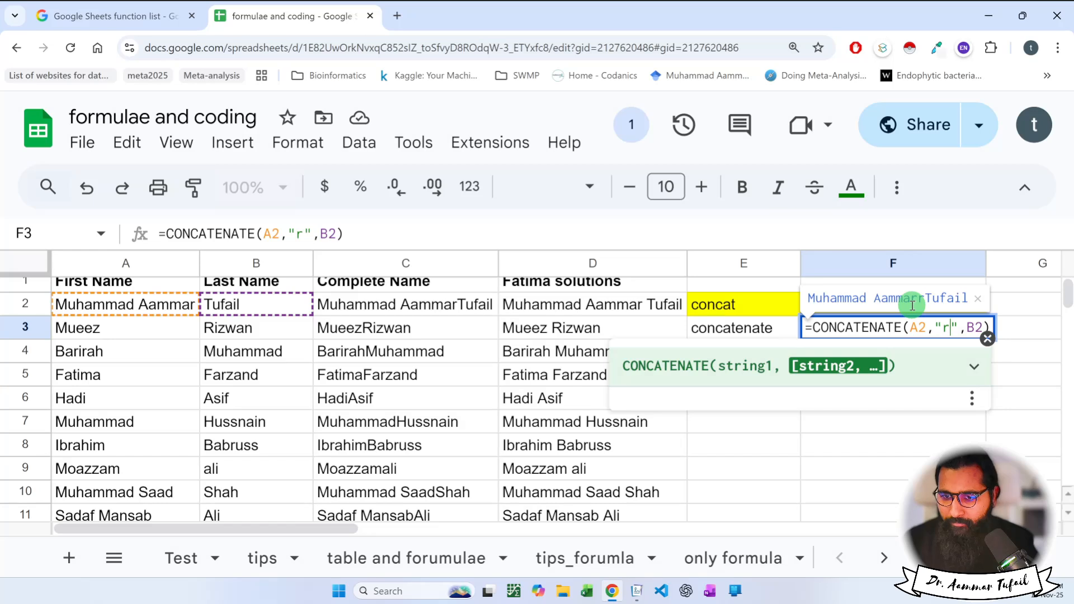
{"action": "key", "text": "BackSpace"}
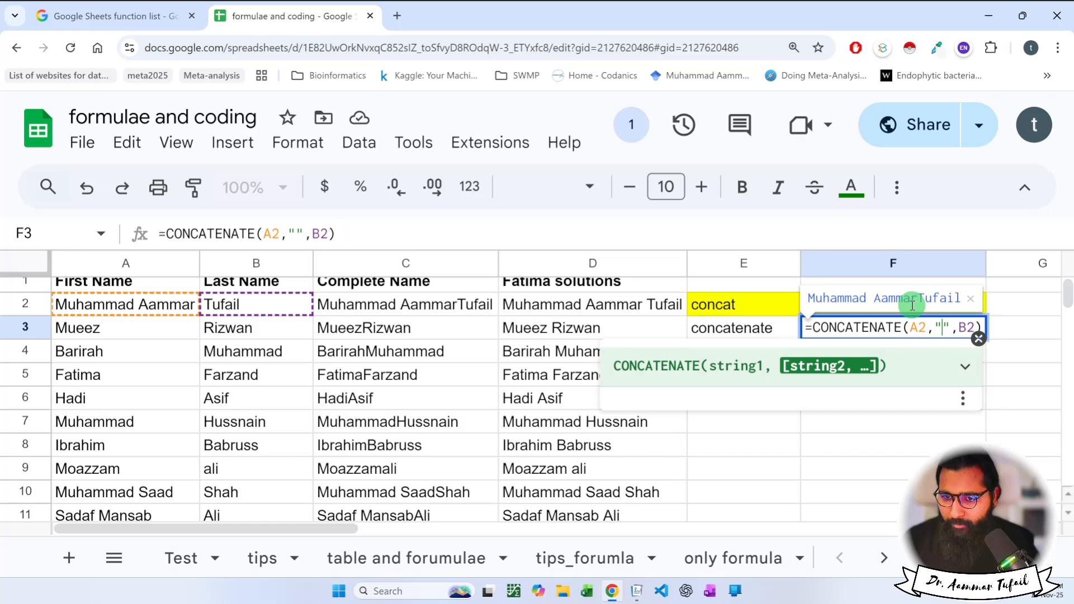
{"action": "type", "text": "%%%%%%%"}
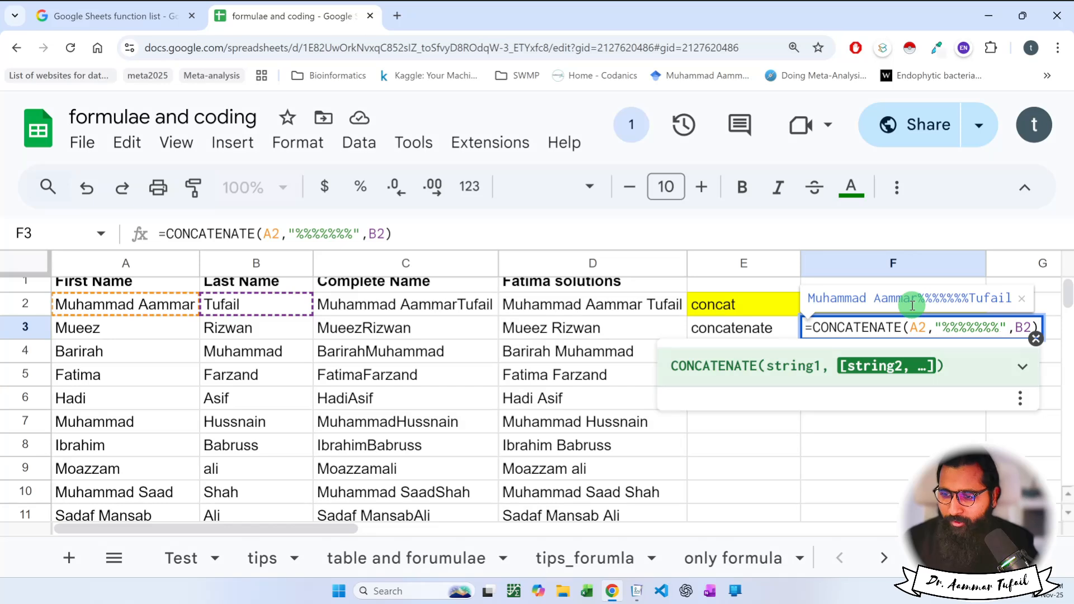
{"action": "key", "text": "BackSpace"}
{"action": "key", "text": "BackSpace"}
{"action": "key", "text": "BackSpace"}
{"action": "key", "text": "BackSpace"}
{"action": "key", "text": "BackSpace"}
{"action": "key", "text": "BackSpace"}
{"action": "key", "text": "BackSpace"}
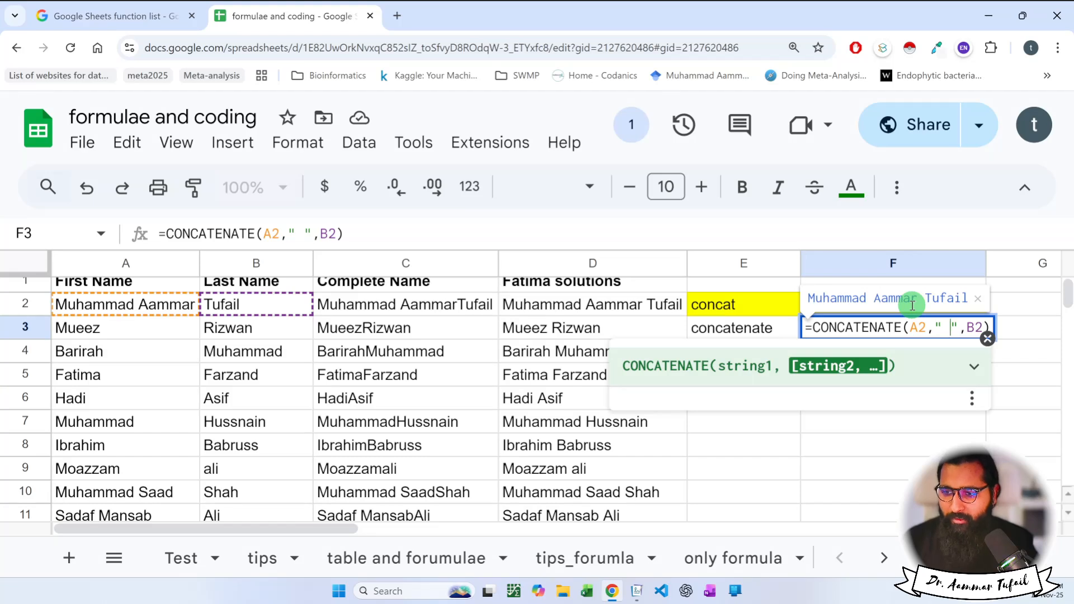
{"action": "key", "text": "Return"}
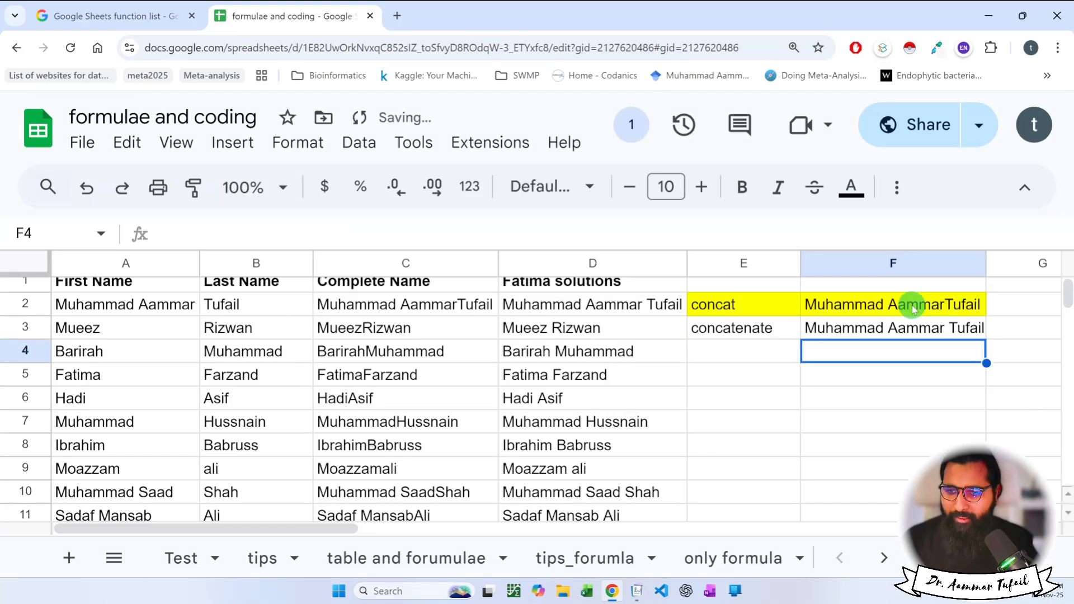
Widen column F slightly and select cells E3:F3.
{"action": "left_click_drag", "start_coordinate": [978, 273], "coordinate": [989, 259]}
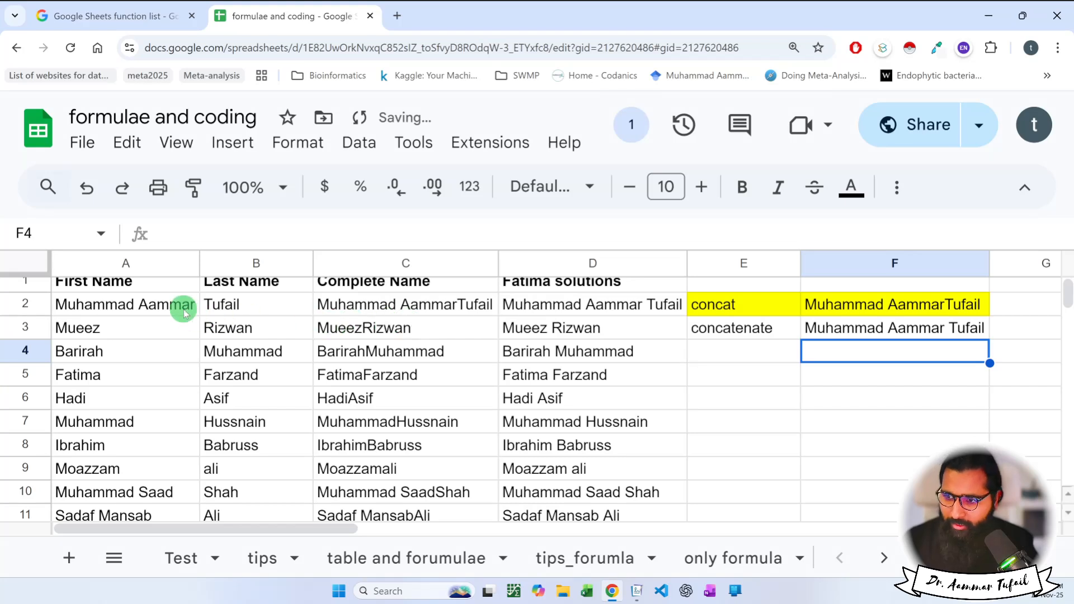
{"action": "left_click", "coordinate": [825, 329]}
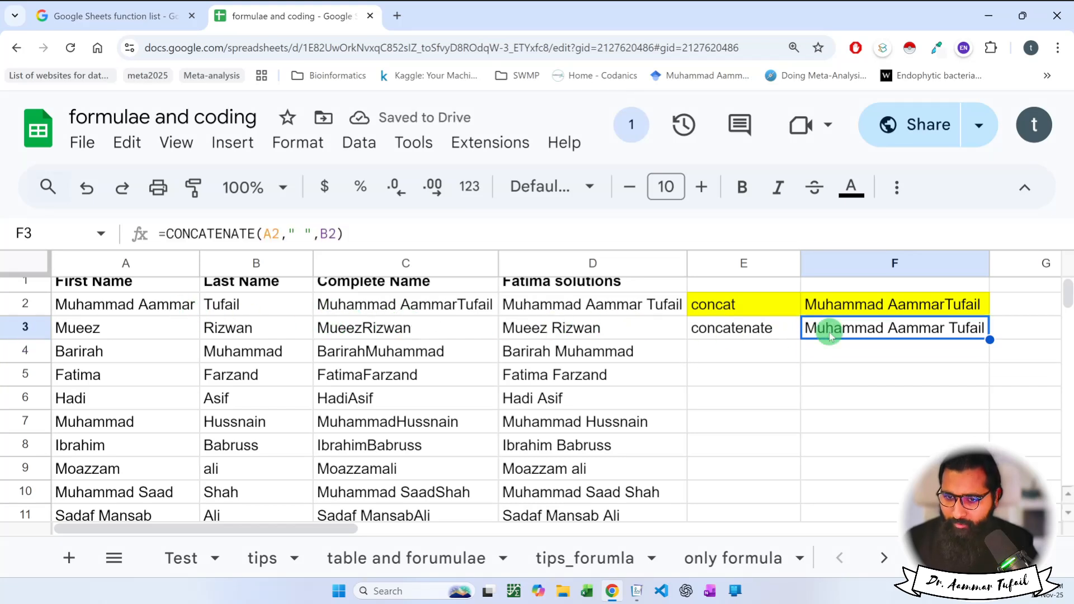
{"action": "left_click_drag", "start_coordinate": [791, 330], "coordinate": [844, 327]}
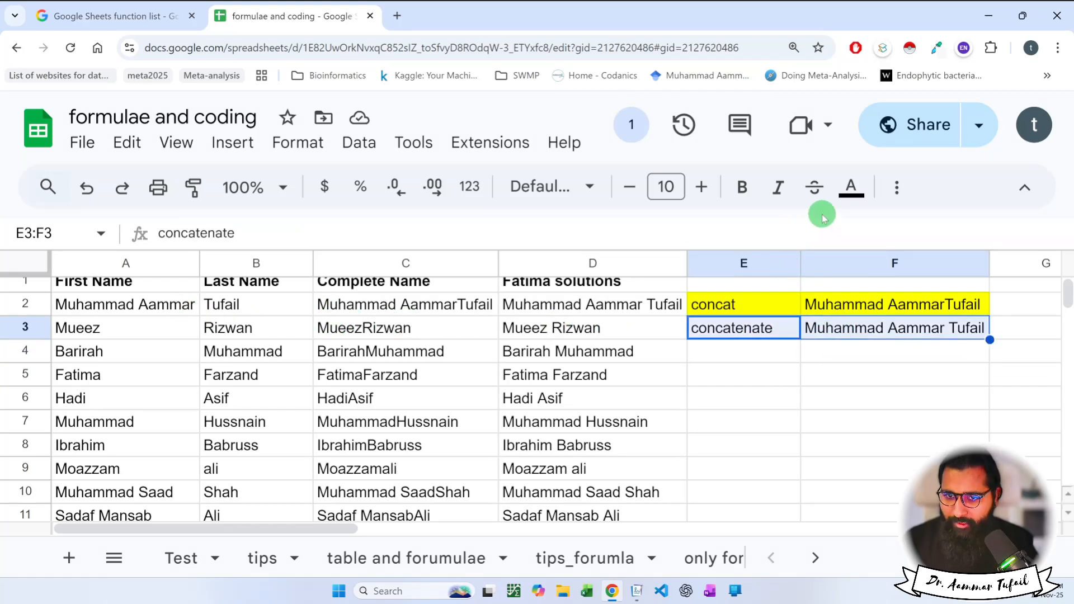
Reset the page zoom and fill E3:F3 with bright green.
{"action": "key", "text": "ctrl+minus"}
{"action": "key", "text": "ctrl+minus"}
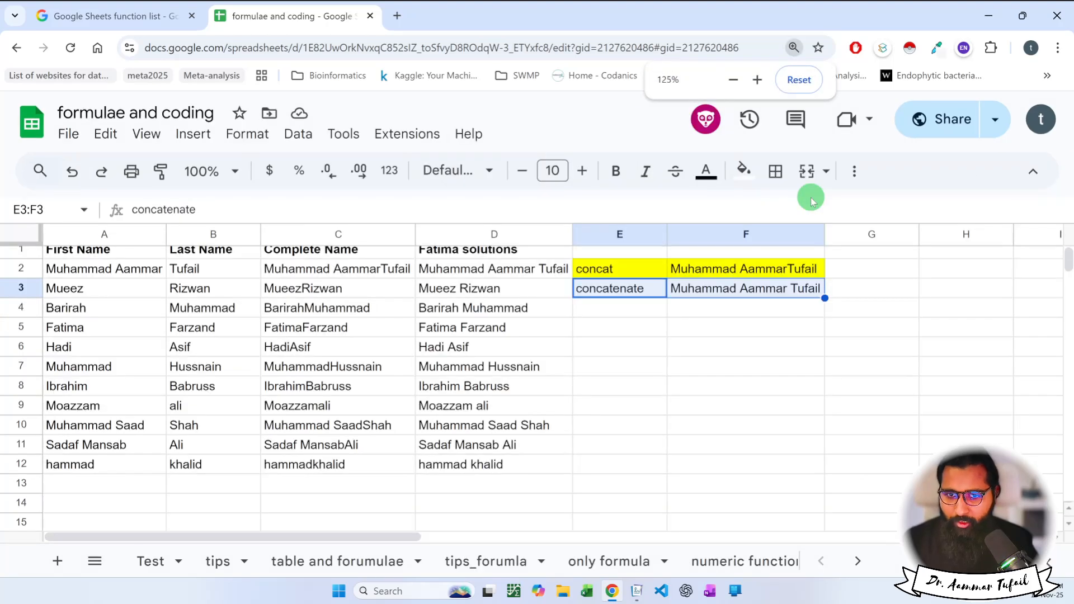
{"action": "left_click", "coordinate": [755, 178]}
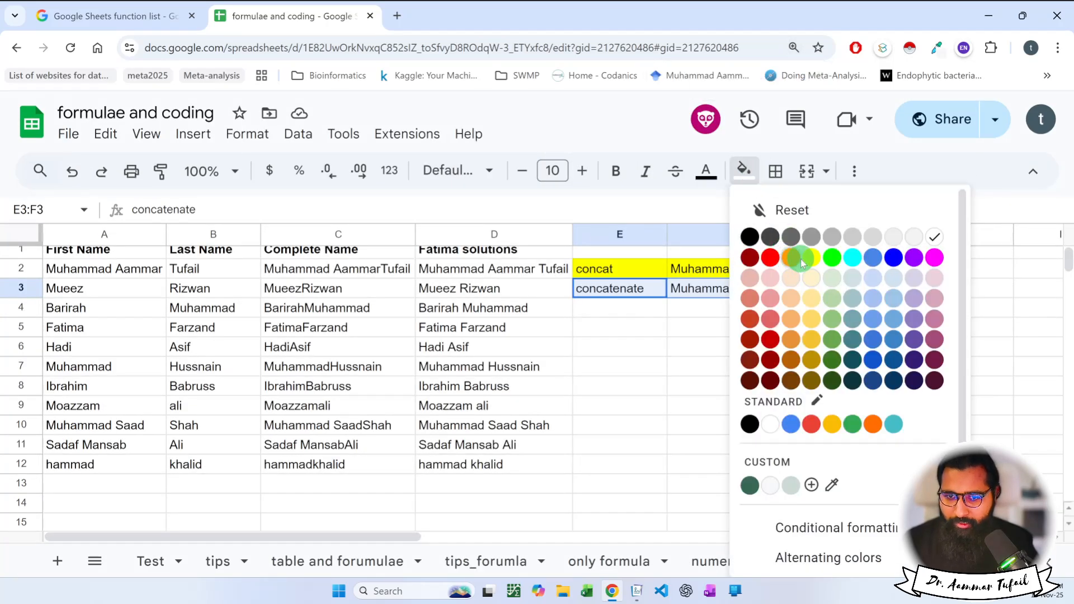
{"action": "left_click", "coordinate": [832, 258]}
{"action": "left_click", "coordinate": [750, 325]}
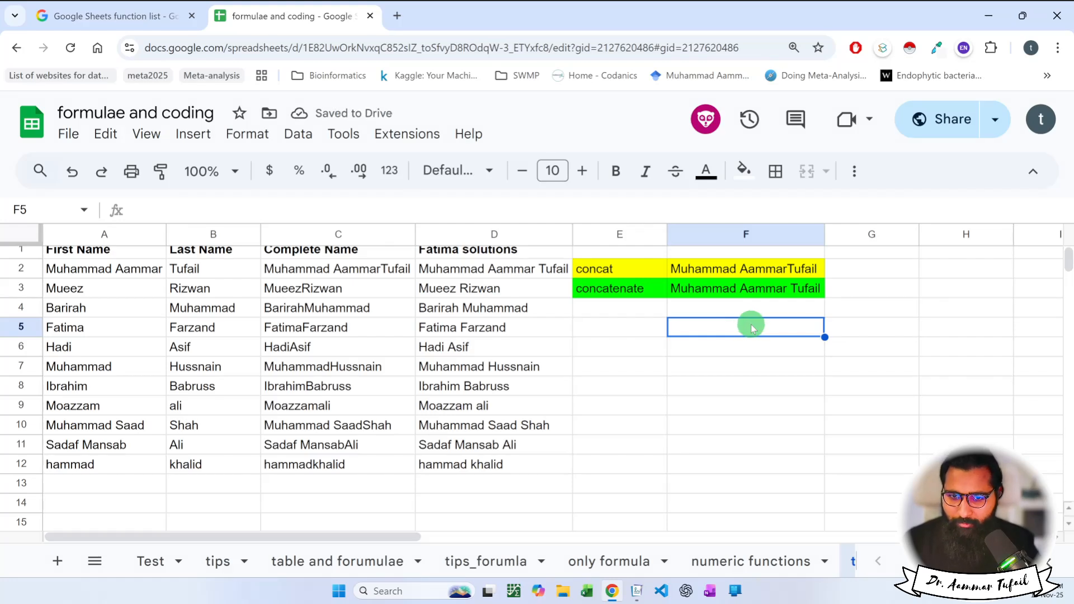
{"action": "left_click", "coordinate": [641, 314]}
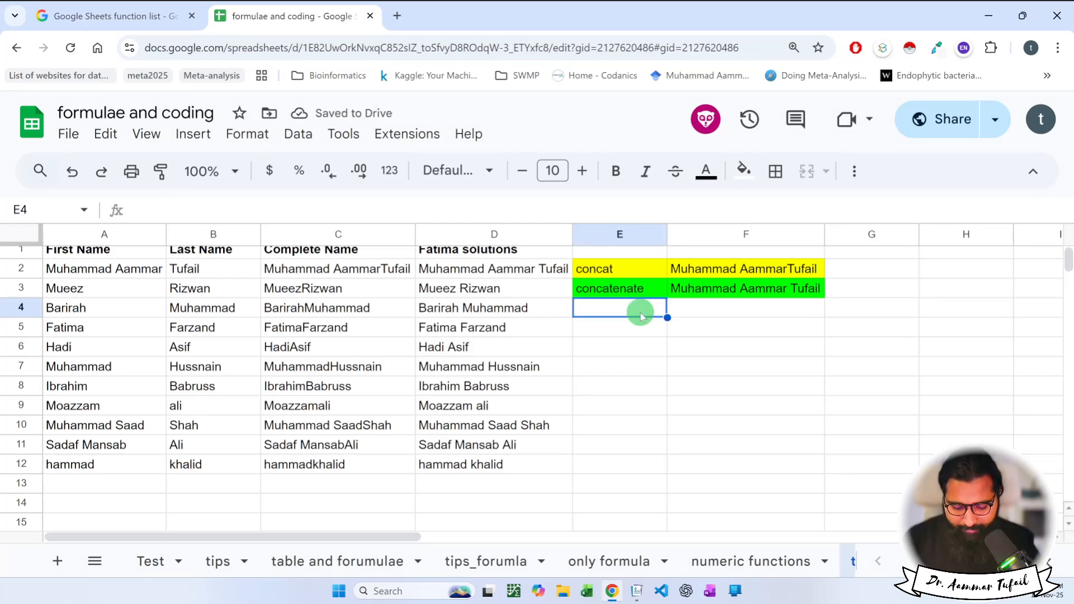
Label cell E4 "&".
{"action": "type", "text": "& th"}
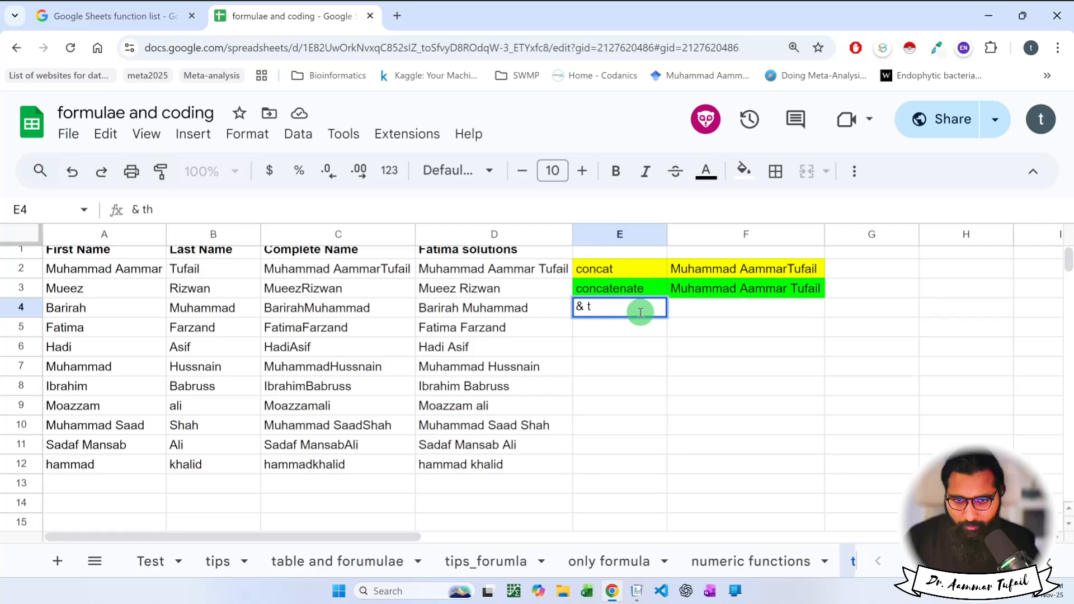
{"action": "key", "text": "BackSpace"}
{"action": "key", "text": "BackSpace"}
{"action": "key", "text": "Return"}
{"action": "key", "text": "Up"}
{"action": "key", "text": "Right"}
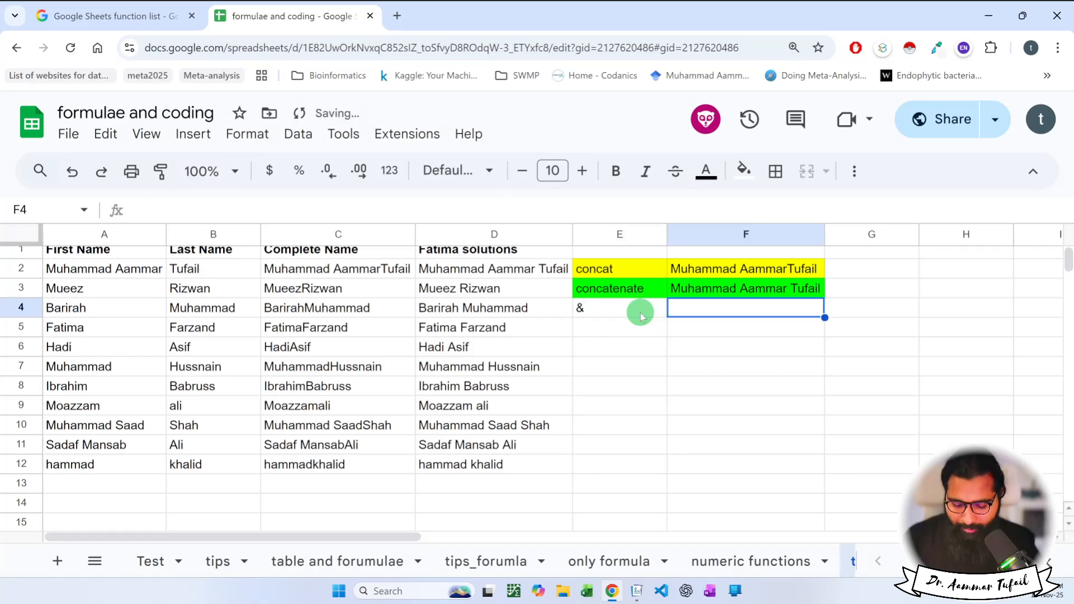
Enter =A2&B2 in F4 to join first and last name without a space.
{"action": "type", "text": "="}
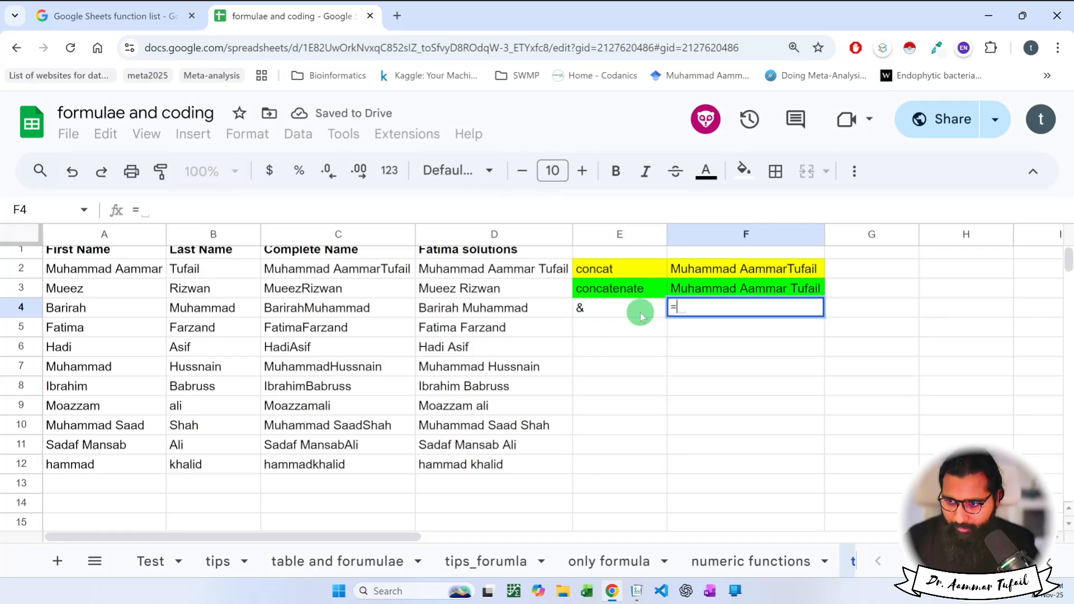
{"action": "left_click", "coordinate": [135, 269]}
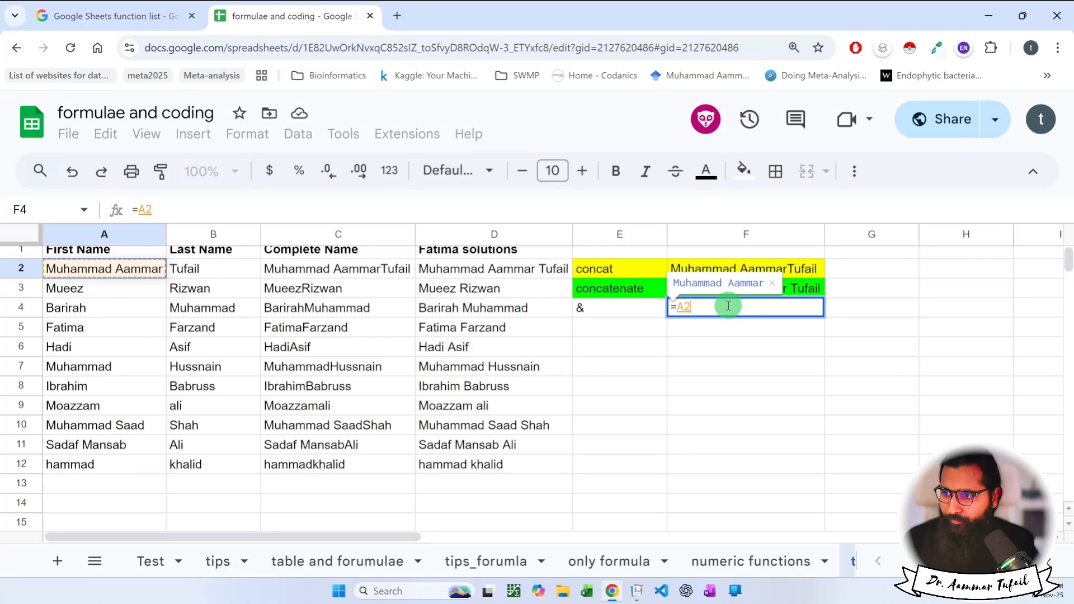
{"action": "type", "text": "&"}
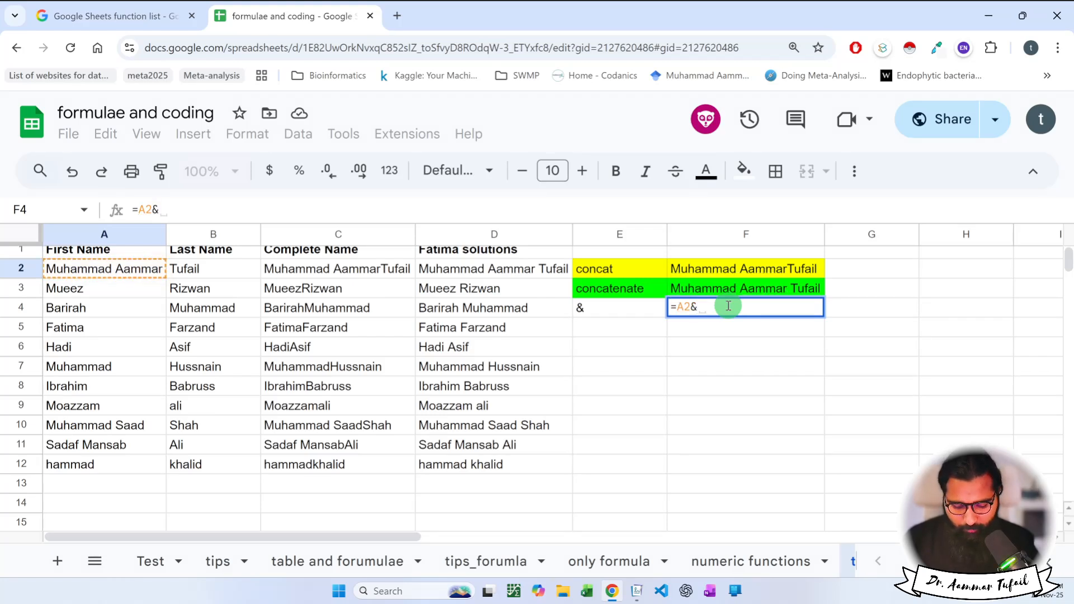
{"action": "type", "text": "B2"}
{"action": "key", "text": "Return"}
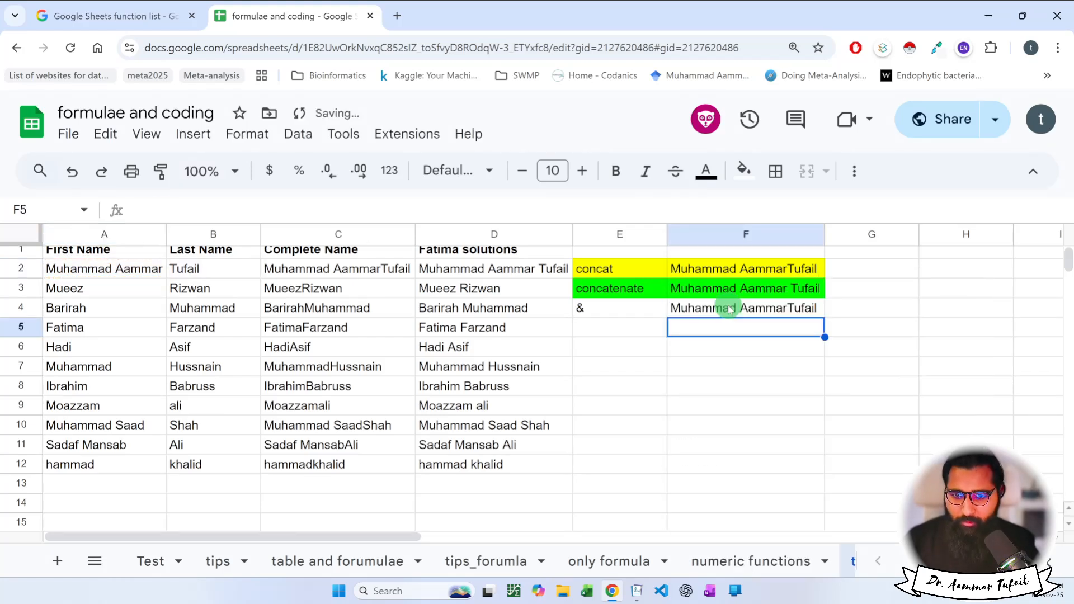
{"action": "left_click", "coordinate": [729, 308]}
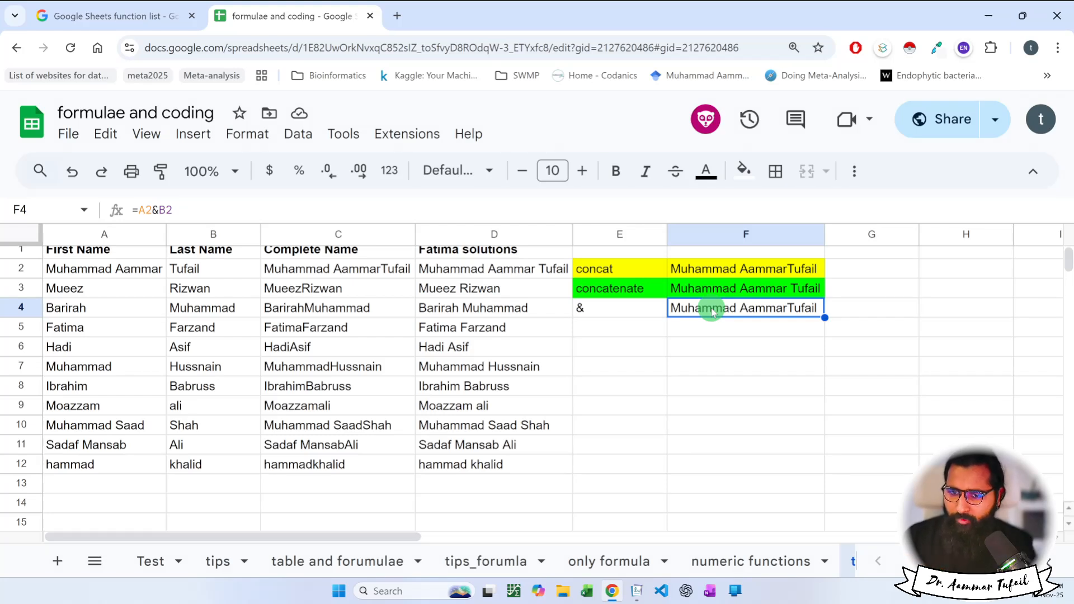
Change F4 to =A2&" "&B2 so a space separates the names, then select E4:F4.
{"action": "double_click", "coordinate": [711, 311]}
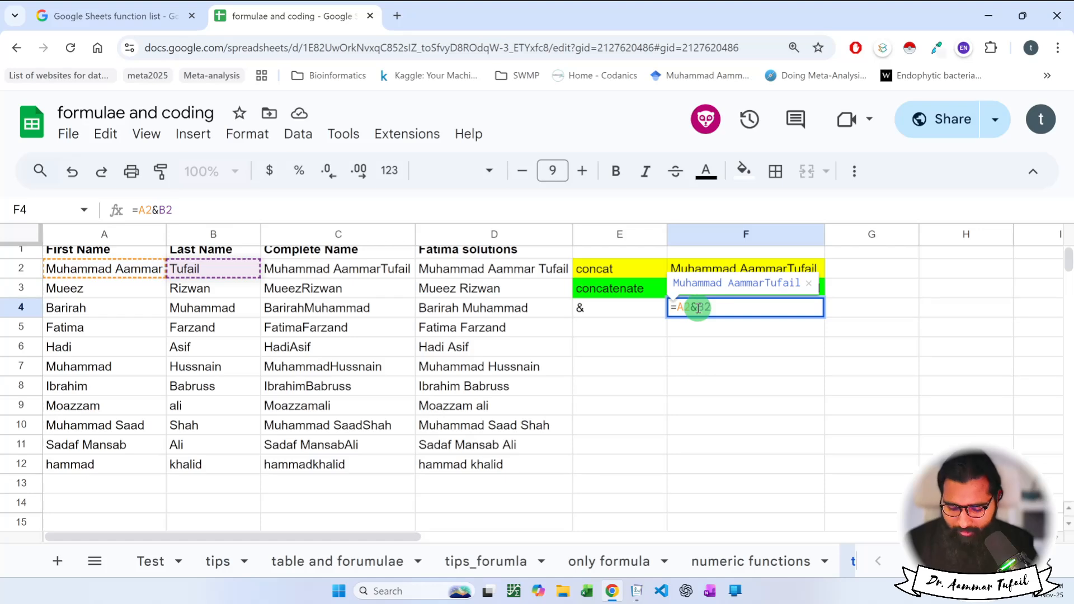
{"action": "key", "text": "super+plus"}
{"action": "key", "text": "ctrl+plus"}
{"action": "key", "text": "ctrl+plus"}
{"action": "key", "text": "ctrl+plus"}
{"action": "key", "text": "ctrl+plus"}
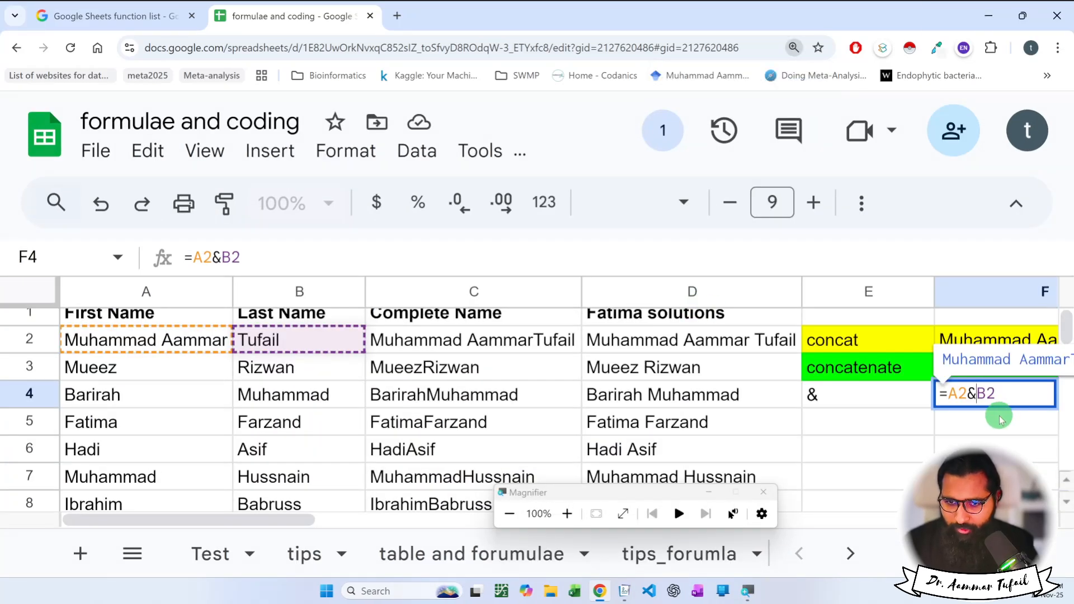
{"action": "scroll", "coordinate": [993, 417], "scroll_direction": "down", "scroll_amount": 1}
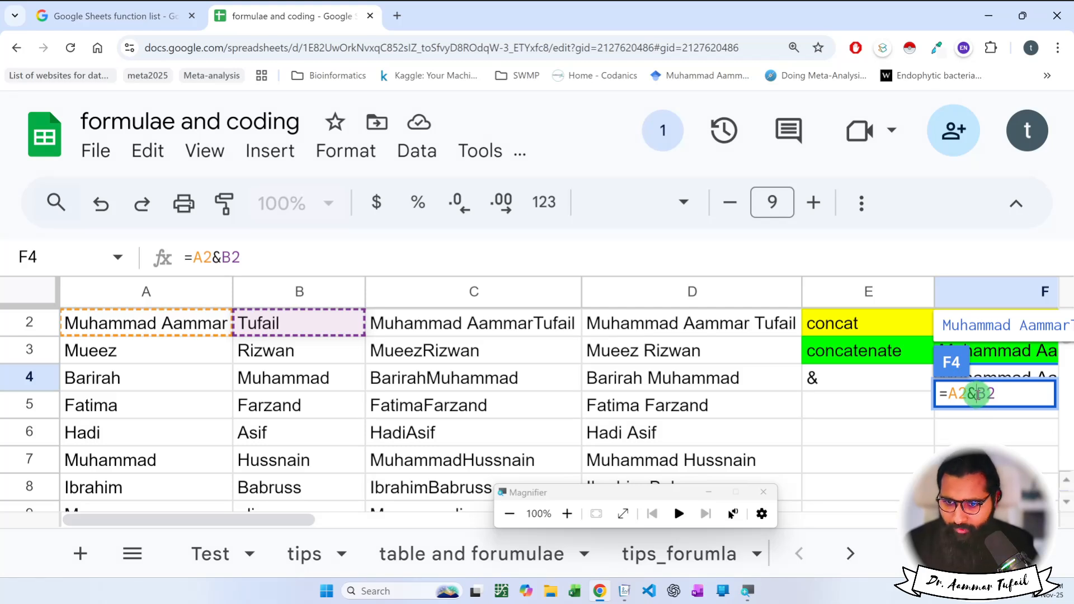
{"action": "left_click", "coordinate": [977, 394]}
{"action": "type", "text": "&"}
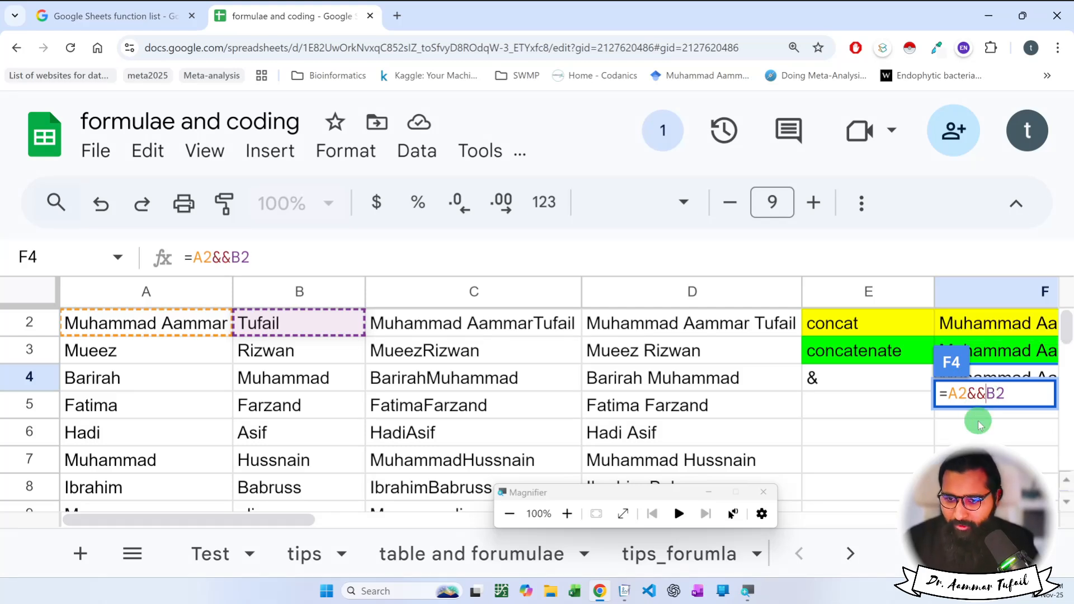
{"action": "type", "text": "\"  "}
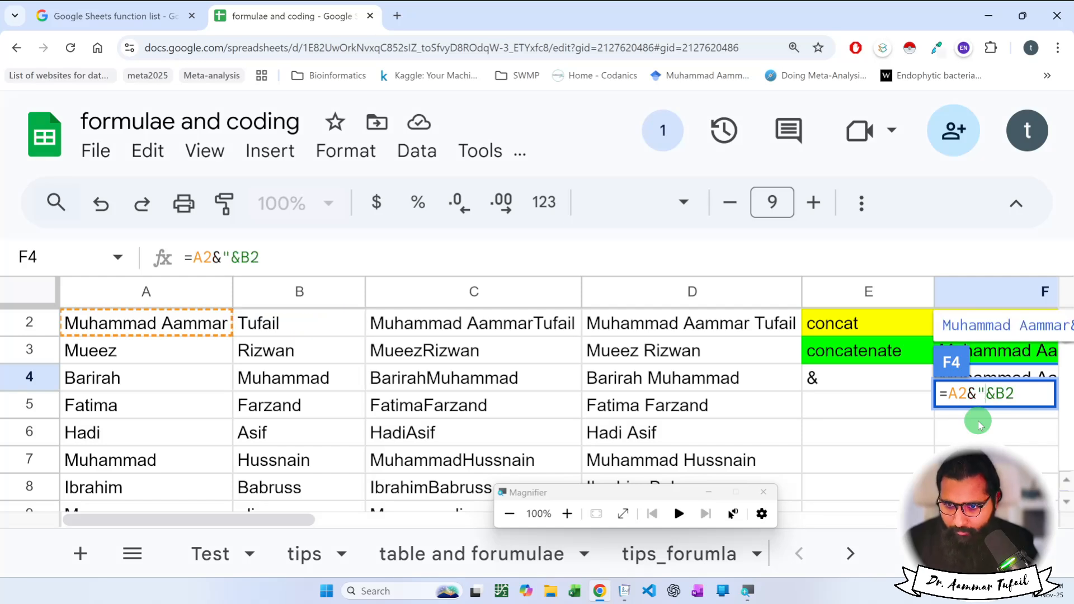
{"action": "type", "text": "\""}
{"action": "key", "text": "Left"}
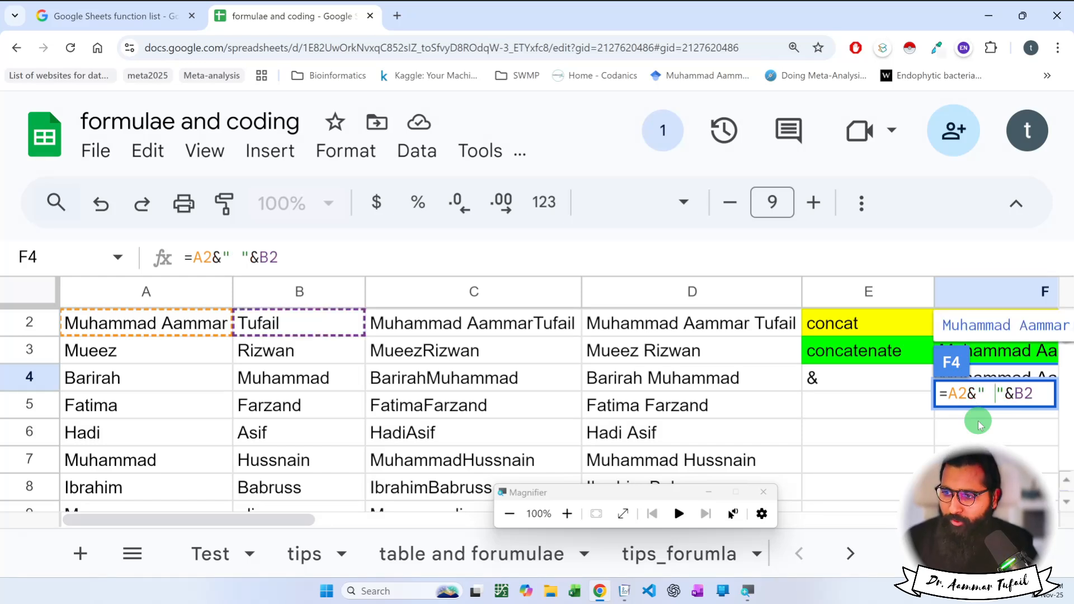
{"action": "key", "text": "Return"}
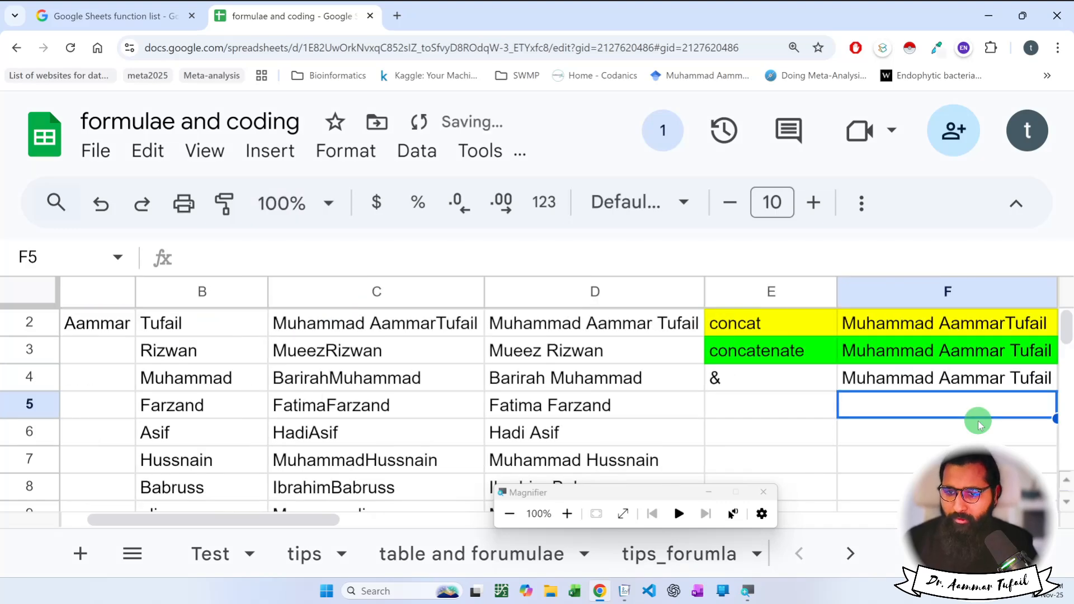
{"action": "left_click", "coordinate": [972, 377]}
{"action": "scroll", "coordinate": [972, 379], "scroll_direction": "right", "scroll_amount": 3}
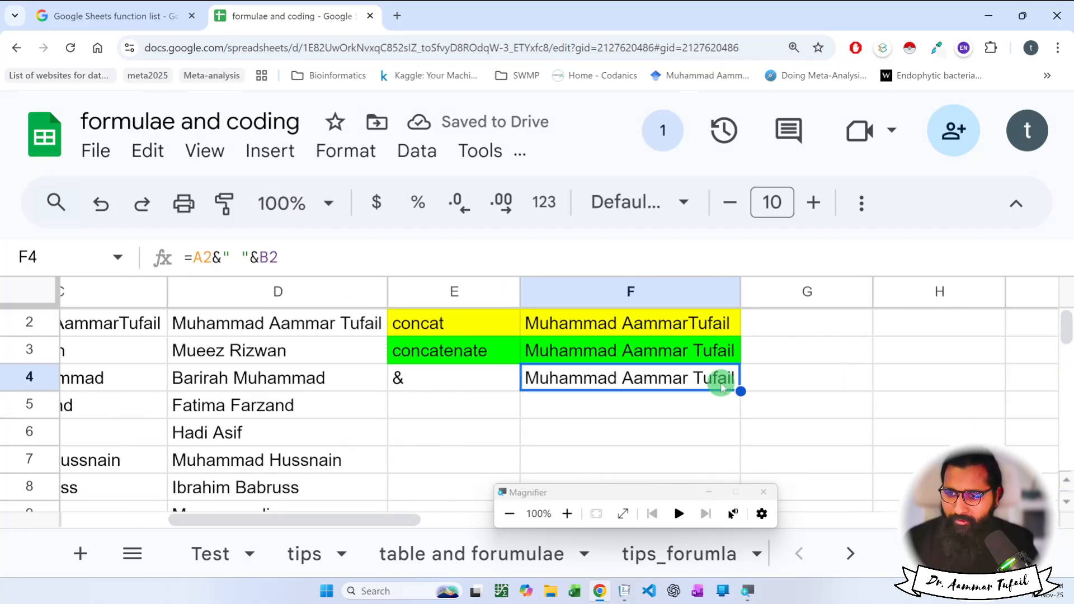
{"action": "left_click_drag", "start_coordinate": [504, 380], "coordinate": [549, 379]}
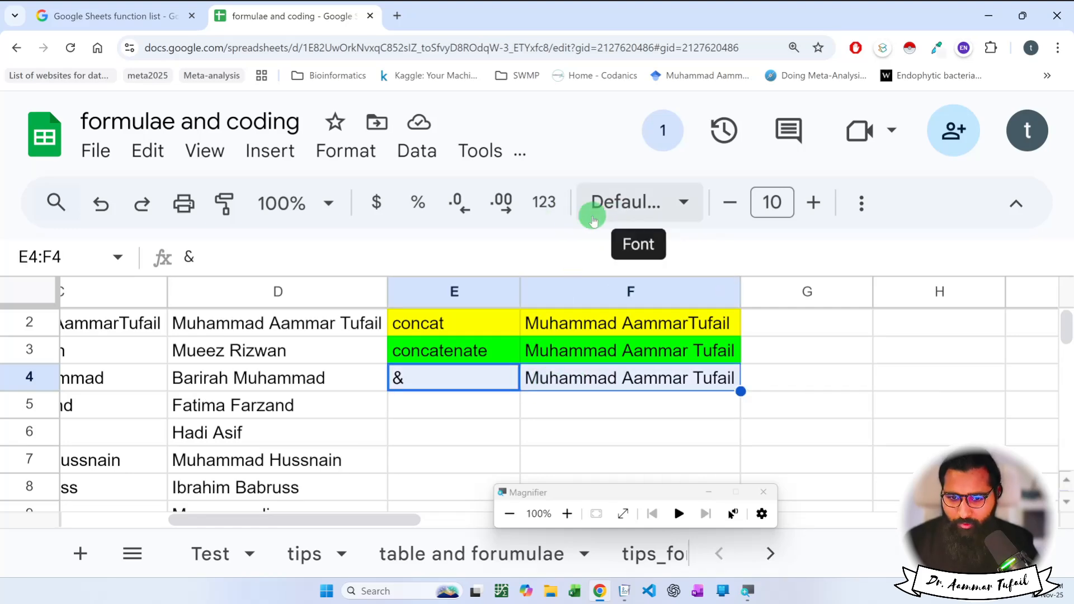
Zoom back out and fill cells E4:F4 with cyan.
{"action": "key", "text": "ctrl+minus"}
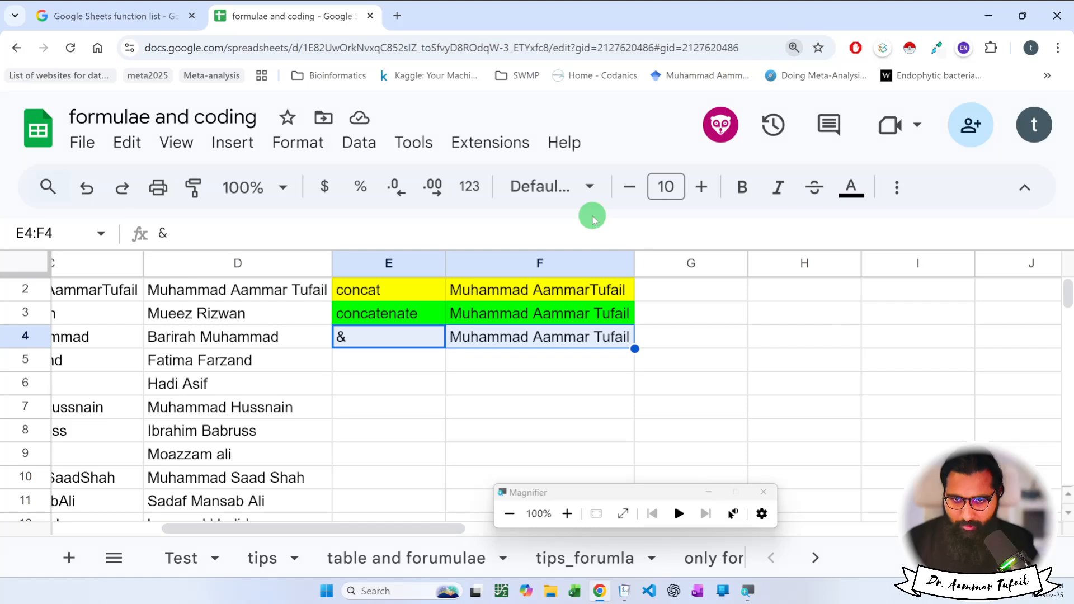
{"action": "key", "text": "ctrl+minus"}
{"action": "left_click", "coordinate": [740, 174]}
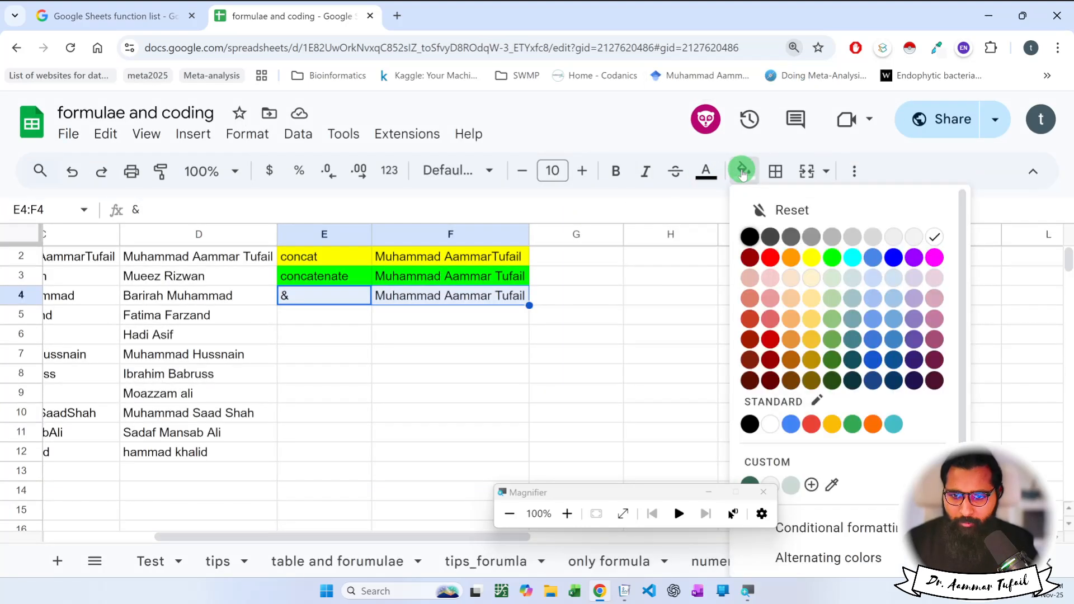
{"action": "left_click", "coordinate": [856, 260]}
{"action": "left_click", "coordinate": [506, 344]}
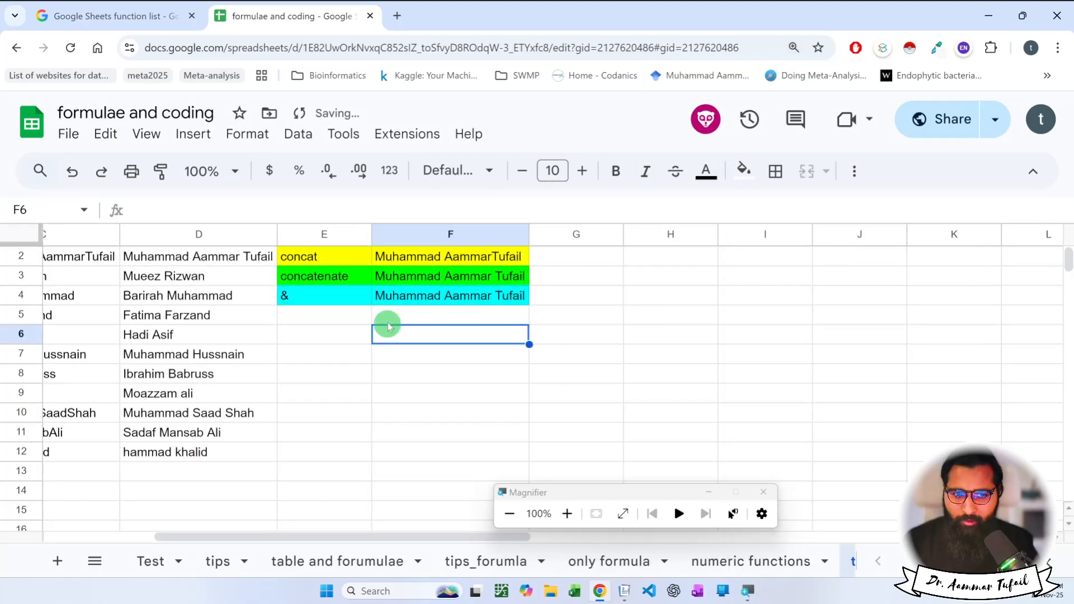
{"action": "scroll", "coordinate": [364, 319], "scroll_direction": "up", "scroll_amount": 1}
{"action": "left_click", "coordinate": [340, 260]}
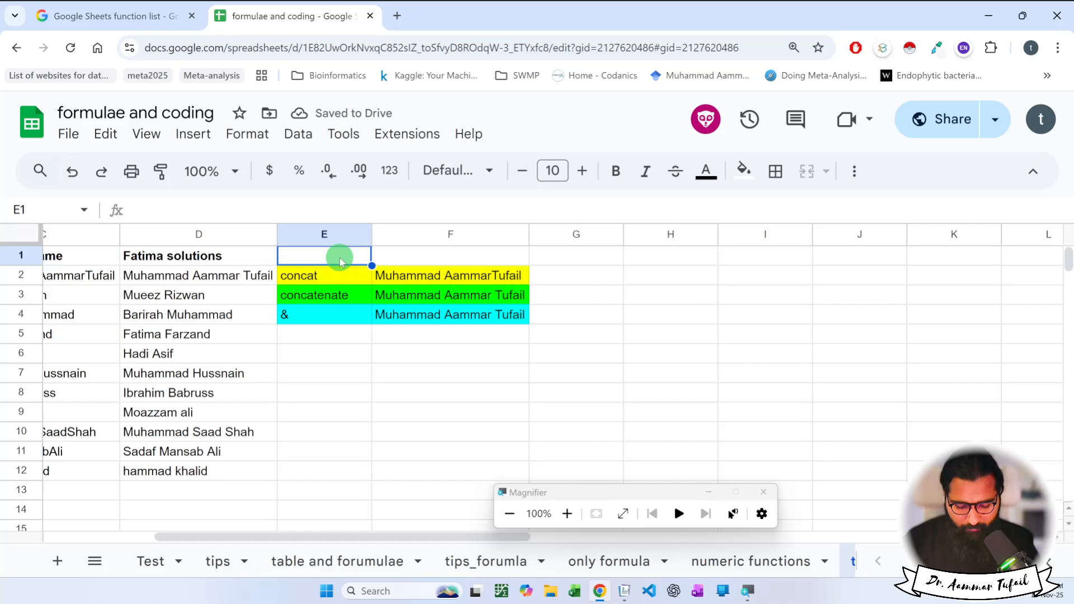
Type the headers "Function name" in E1 and "Formula" in F1.
{"action": "type", "text": "Function name"}
{"action": "key", "text": "Return"}
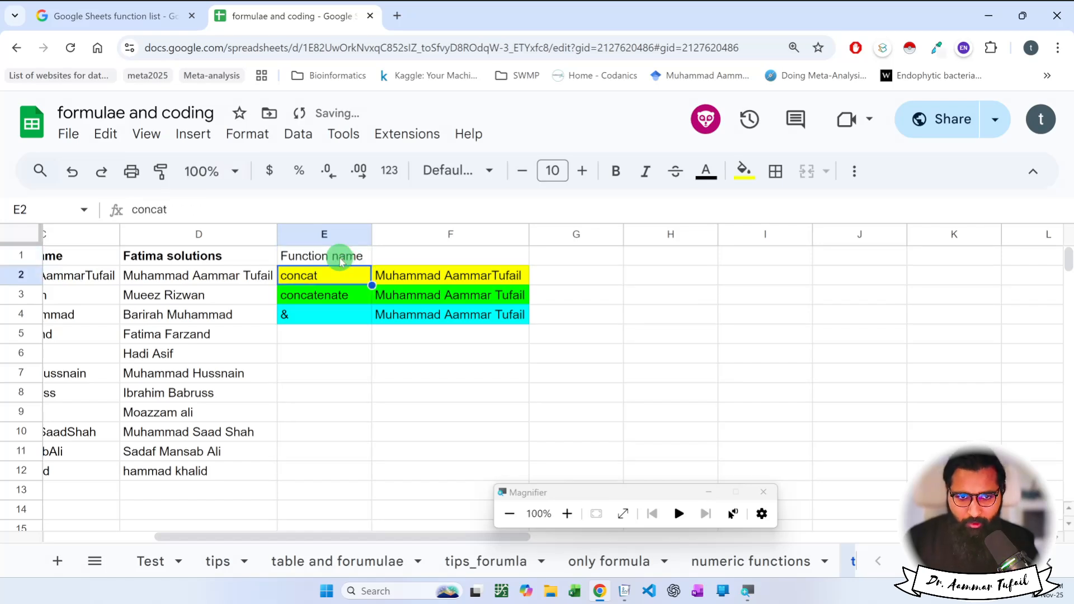
{"action": "key", "text": "Up"}
{"action": "key", "text": "Right"}
{"action": "type", "text": "Forum"}
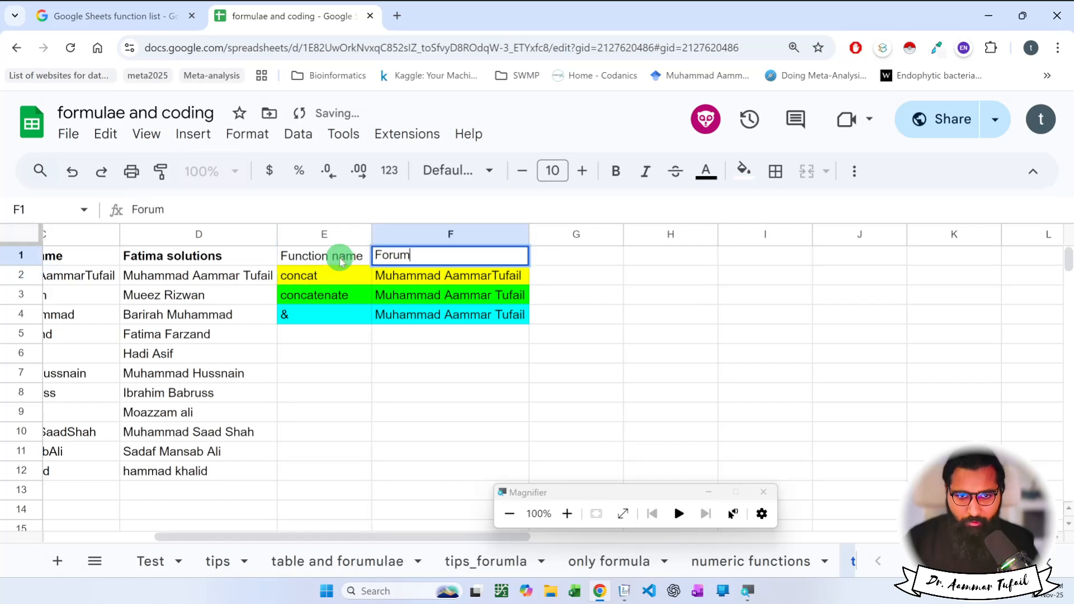
{"action": "key", "text": "BackSpace"}
{"action": "key", "text": "BackSpace"}
{"action": "type", "text": "mula"}
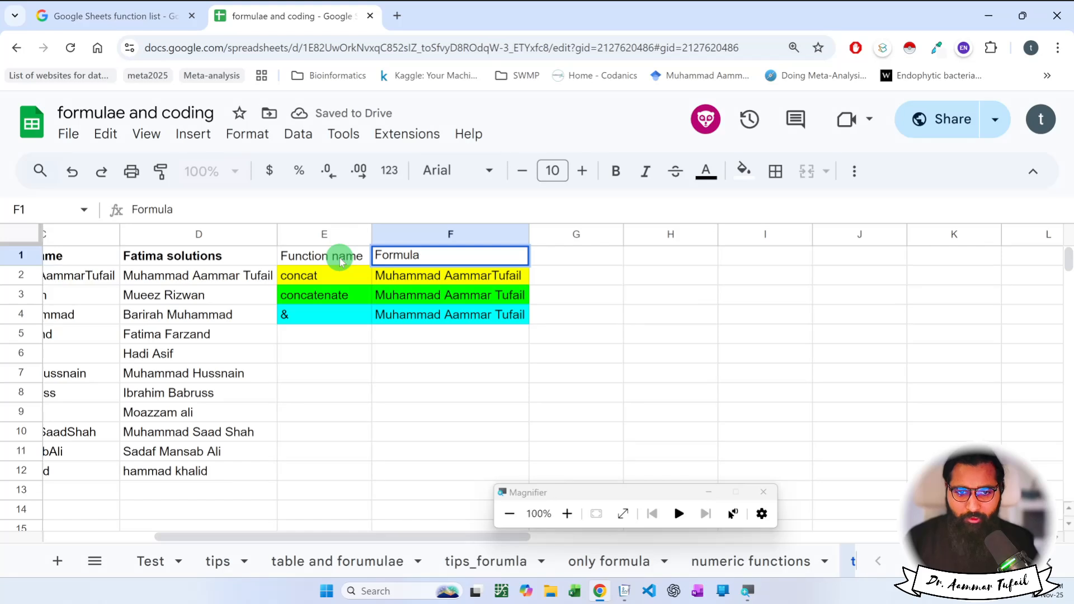
{"action": "key", "text": "Return"}
Select the three colour-coded example rows E2:F4.
{"action": "left_click", "coordinate": [408, 355]}
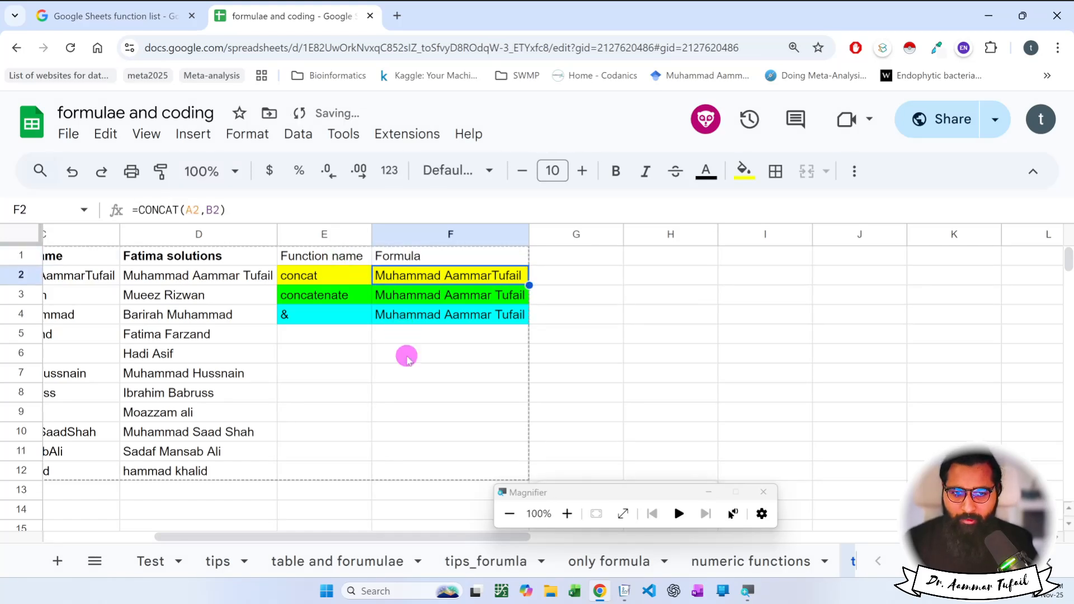
{"action": "left_click_drag", "start_coordinate": [321, 278], "coordinate": [435, 315]}
{"action": "scroll", "coordinate": [435, 315], "scroll_direction": "left", "scroll_amount": 3}
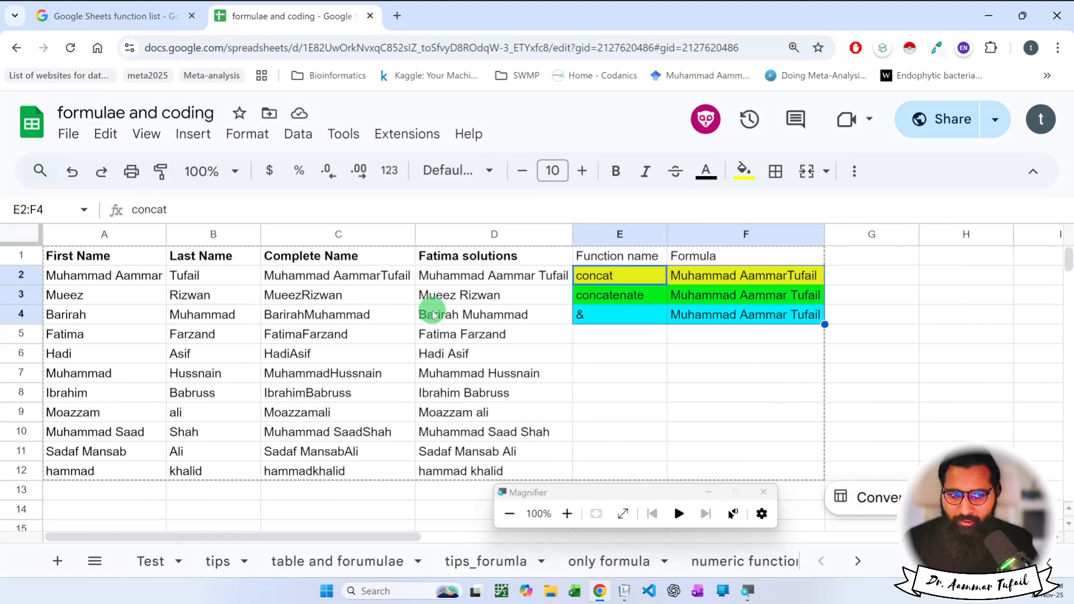
{"action": "scroll", "coordinate": [435, 315], "scroll_direction": "right", "scroll_amount": 1}
{"action": "scroll", "coordinate": [435, 315], "scroll_direction": "right", "scroll_amount": 3}
{"action": "scroll", "coordinate": [439, 317], "scroll_direction": "left", "scroll_amount": 4}
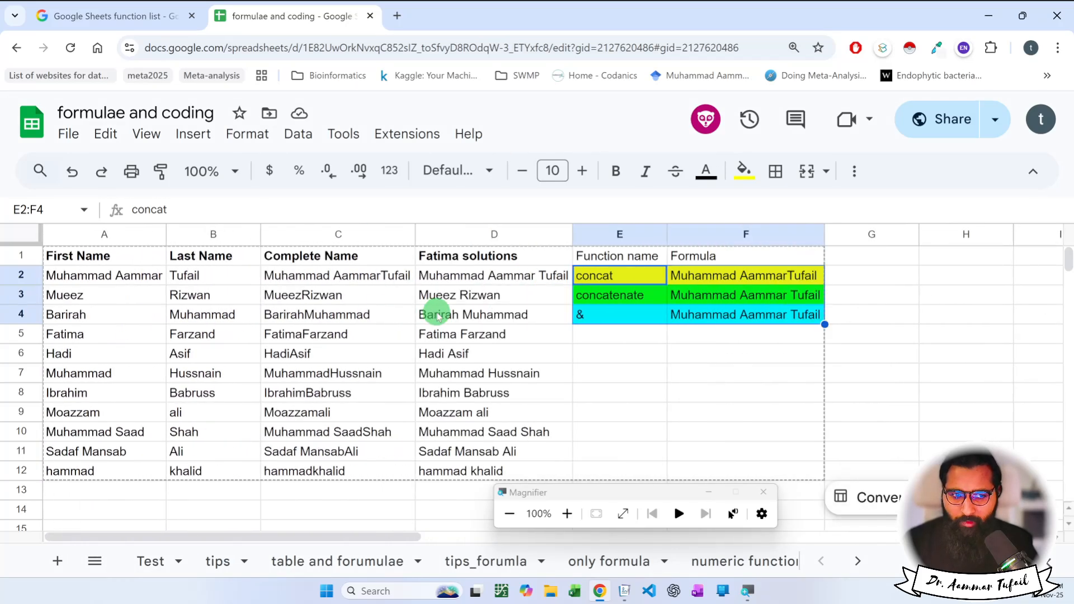
Paste the First Name and Last Name data into a new block starting at A17.
{"action": "left_click_drag", "start_coordinate": [107, 258], "coordinate": [211, 470]}
{"action": "key", "text": "ctrl+c"}
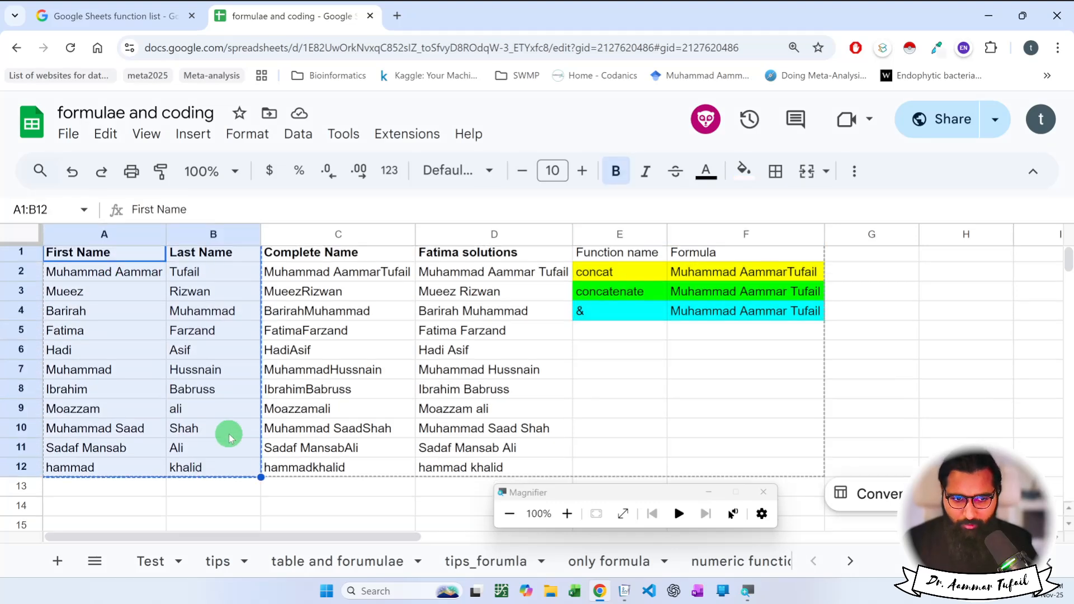
{"action": "scroll", "coordinate": [229, 436], "scroll_direction": "down", "scroll_amount": 3}
{"action": "left_click", "coordinate": [108, 401]}
{"action": "key", "text": "ctrl+v"}
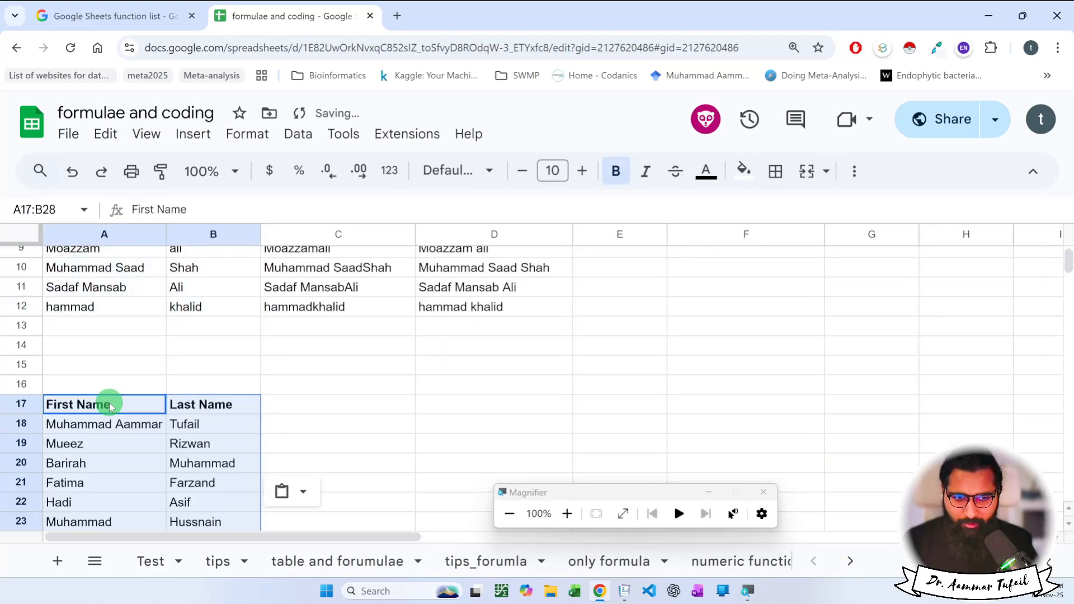
{"action": "scroll", "coordinate": [110, 408], "scroll_direction": "down", "scroll_amount": 2}
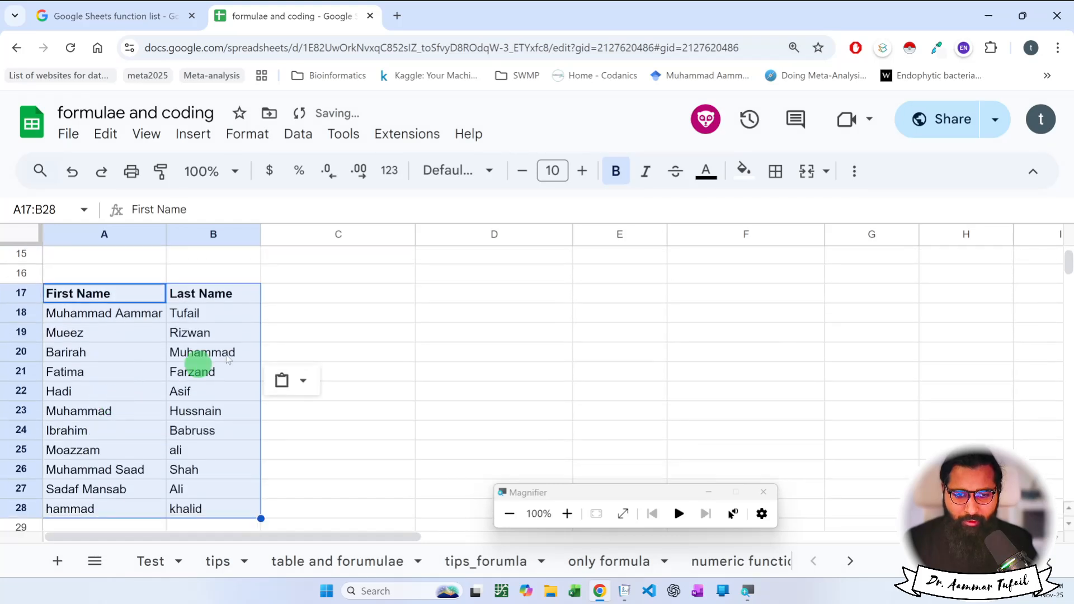
Add a bold "UPPERCASE" header in C17.
{"action": "left_click", "coordinate": [316, 292]}
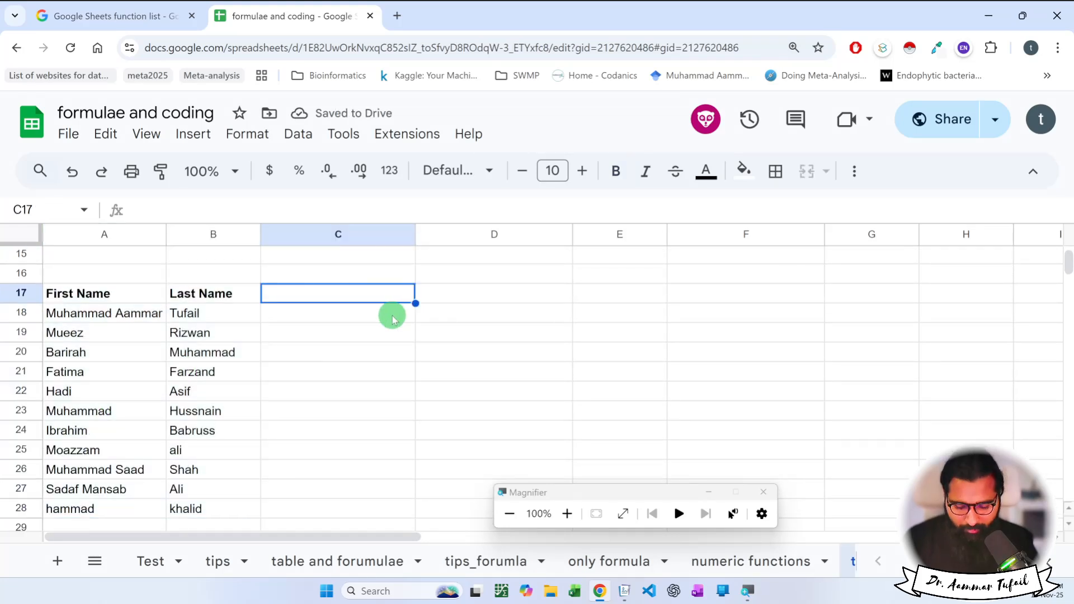
{"action": "type", "text": "UPPERCASE"}
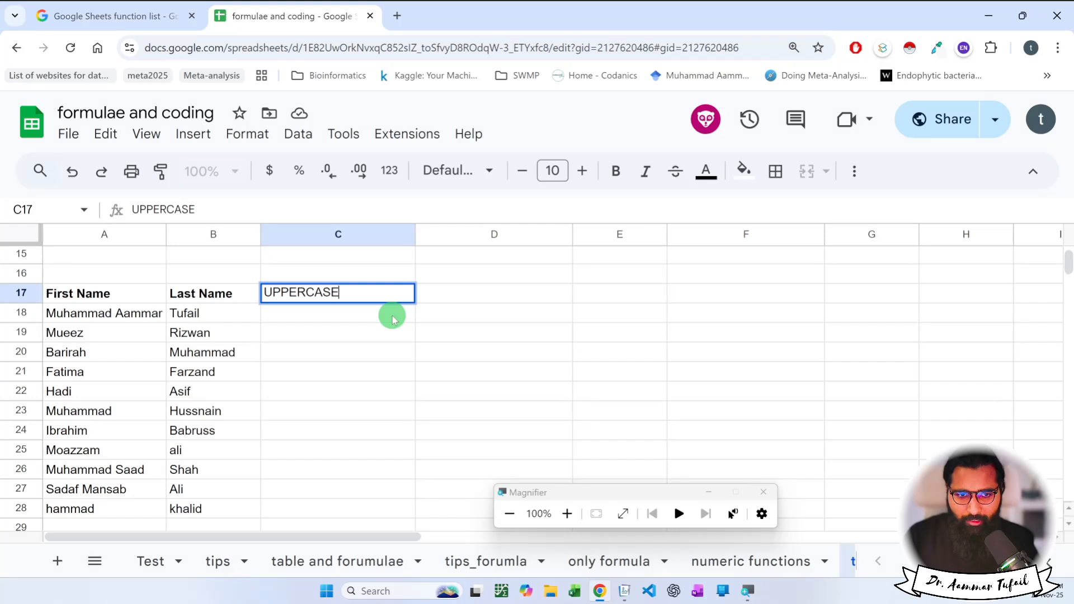
{"action": "left_click", "coordinate": [393, 316]}
{"action": "key", "text": "Up"}
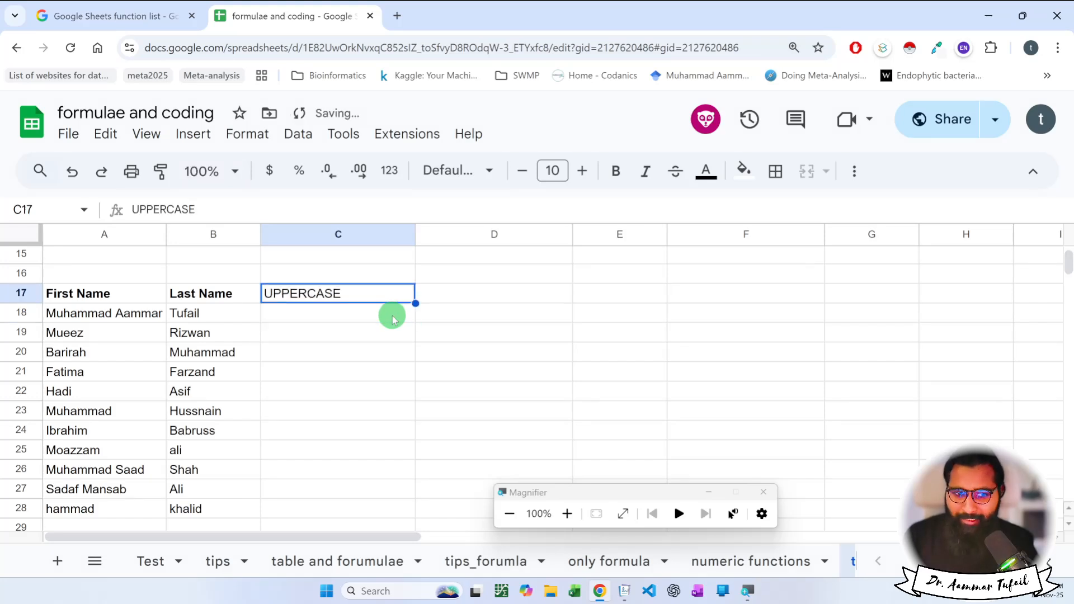
{"action": "key", "text": "ctrl+b"}
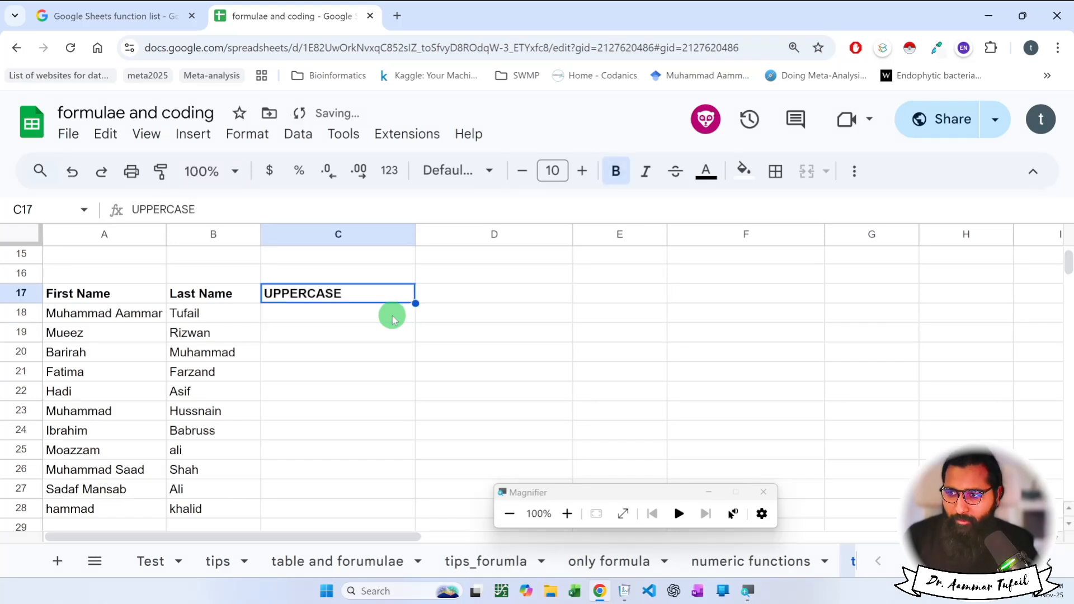
Add a bold "lowercase" header in D17 and move to C18.
{"action": "key", "text": "Right"}
{"action": "type", "text": "lowe"}
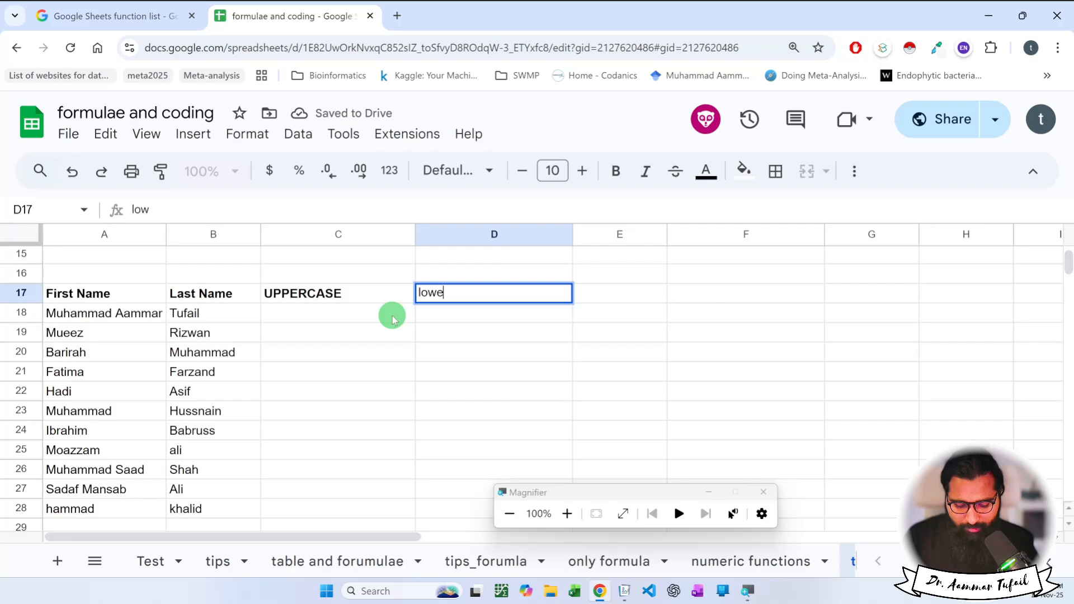
{"action": "type", "text": "rcase"}
{"action": "key", "text": "Return"}
{"action": "key", "text": "Up"}
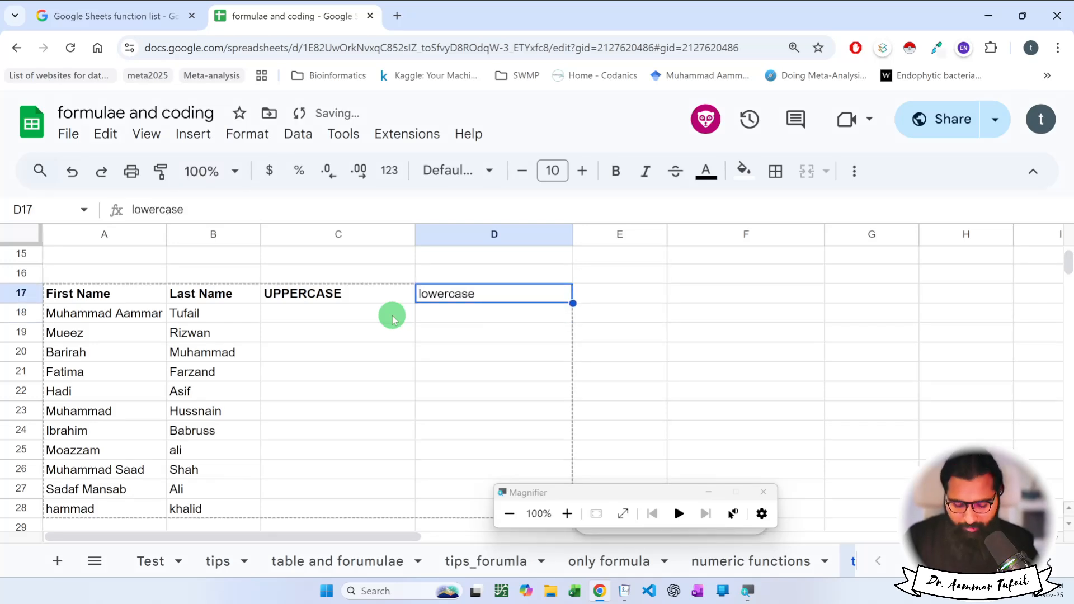
{"action": "key", "text": "ctrl+b"}
{"action": "key", "text": "Down"}
{"action": "key", "text": "Left"}
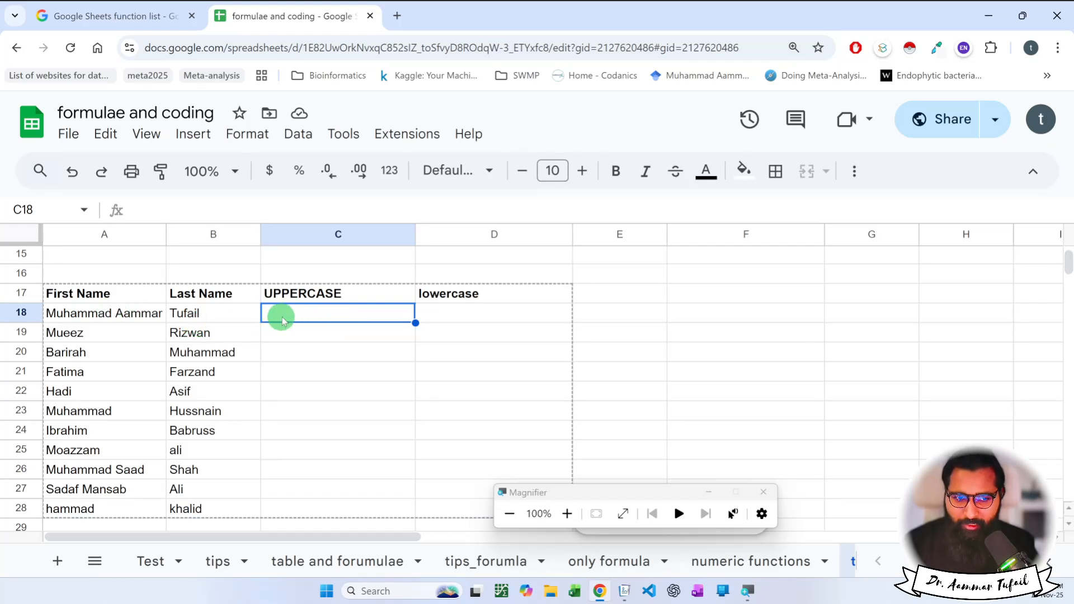
Enter =UPPER(A18) in C18 to show the first name in uppercase.
{"action": "type", "text": "=UPPER("}
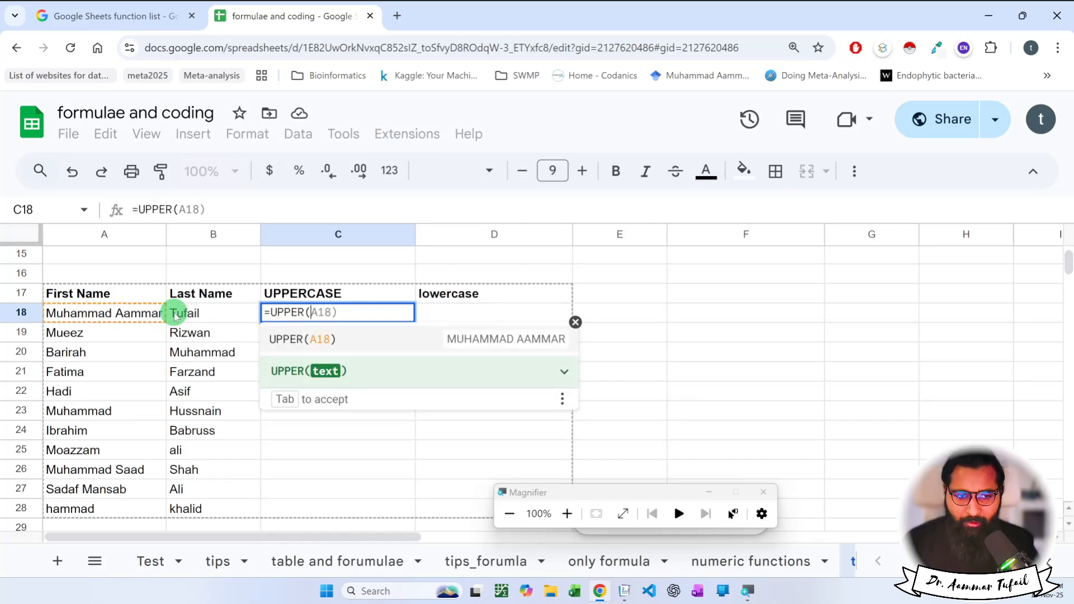
{"action": "left_click", "coordinate": [151, 315]}
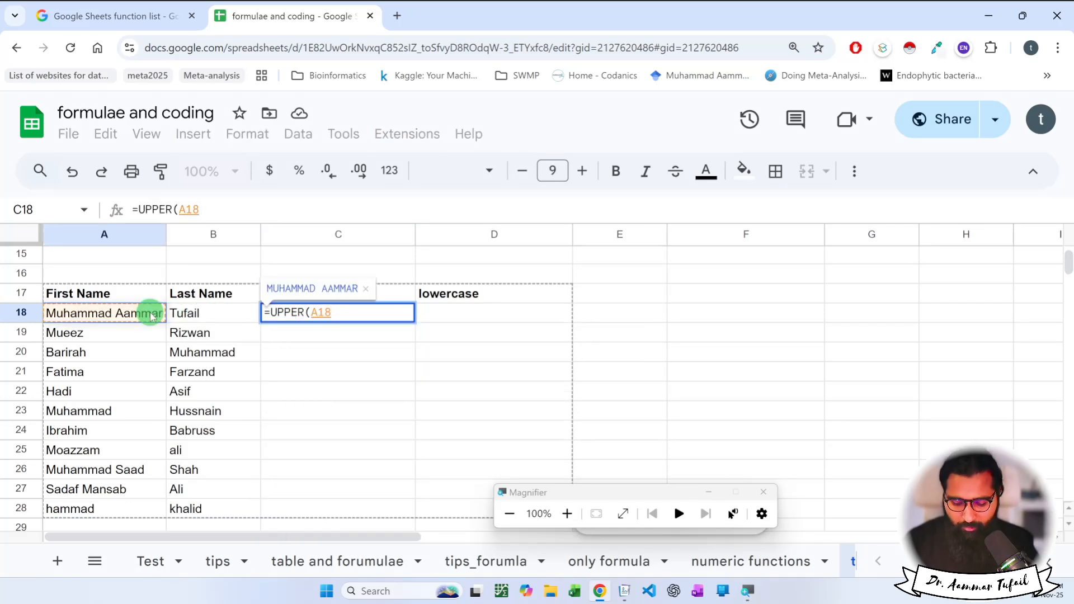
{"action": "key", "text": "Return"}
{"action": "left_click", "coordinate": [289, 319]}
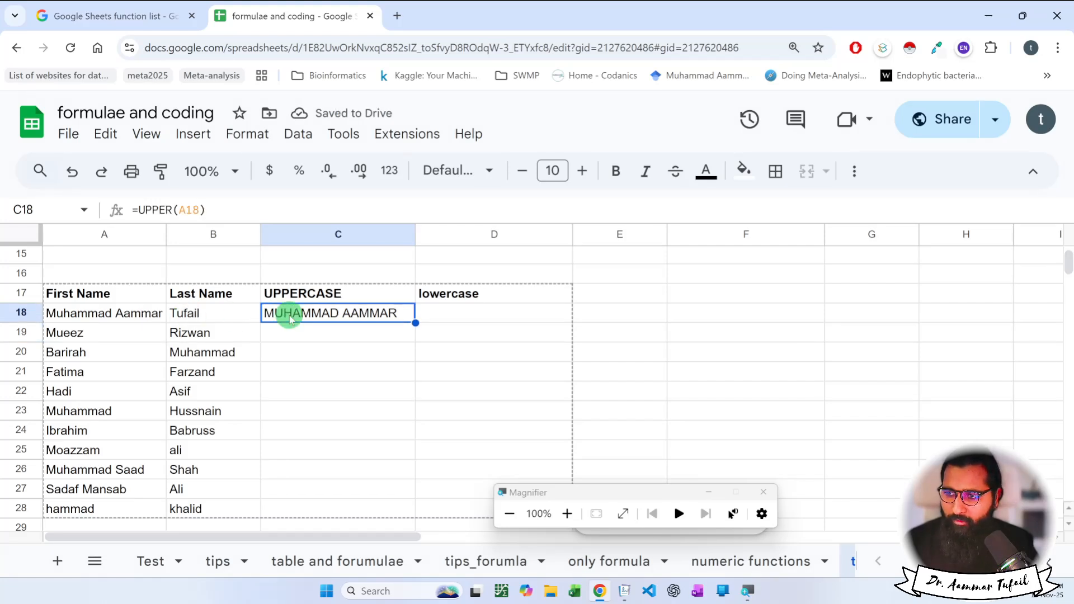
Enter =LOWER(A18) in D18 to show the first name in lowercase.
{"action": "left_click", "coordinate": [470, 315]}
{"action": "type", "text": "=lower("}
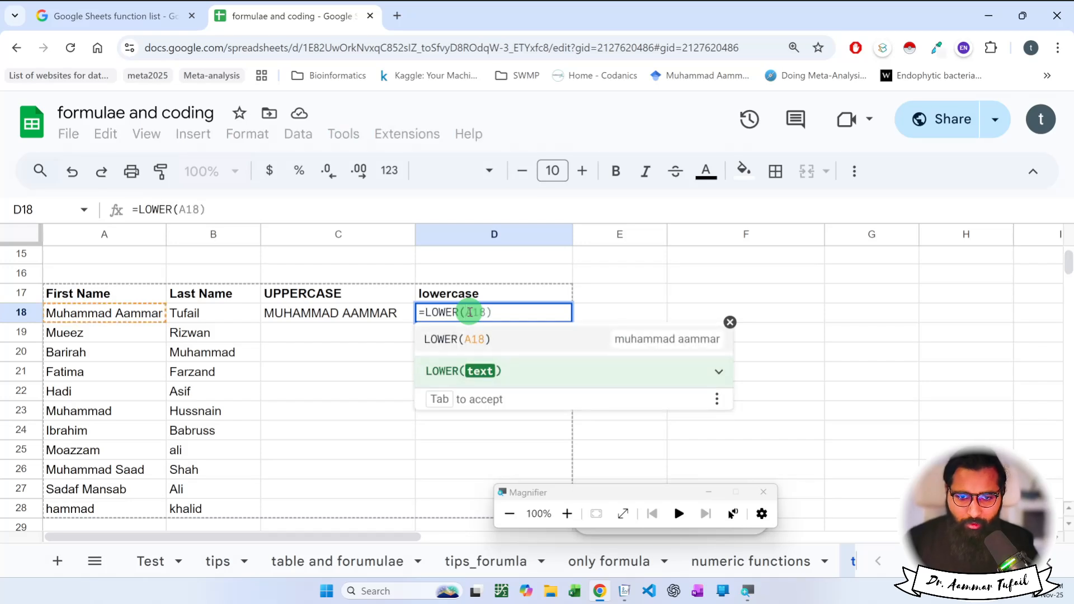
{"action": "key", "text": "Tab"}
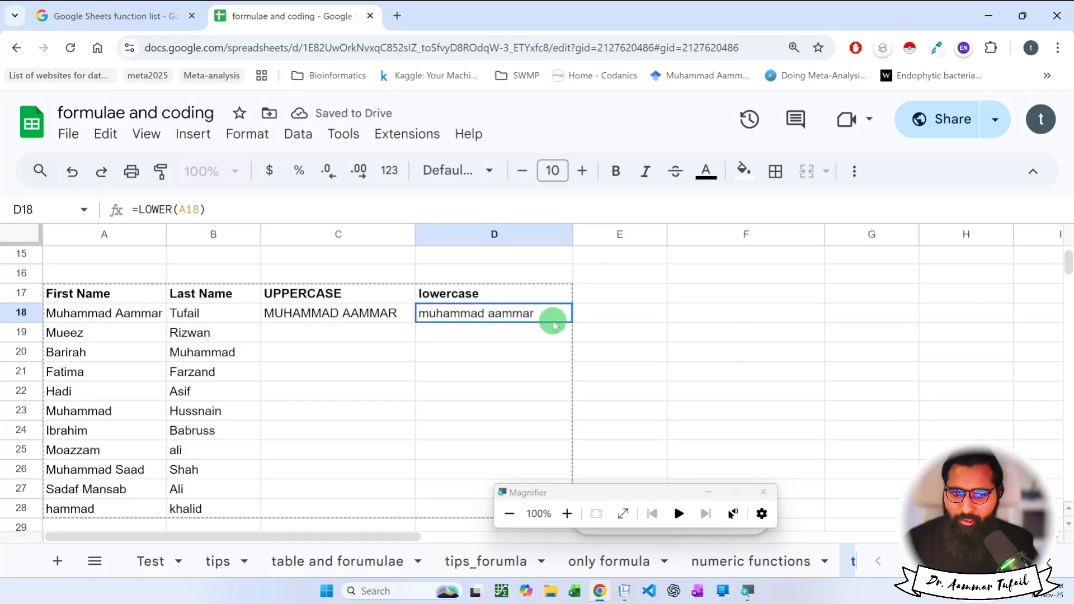
Try filling both formula columns down to row 28, then undo that incorrect fill.
{"action": "left_click_drag", "start_coordinate": [384, 312], "coordinate": [445, 506]}
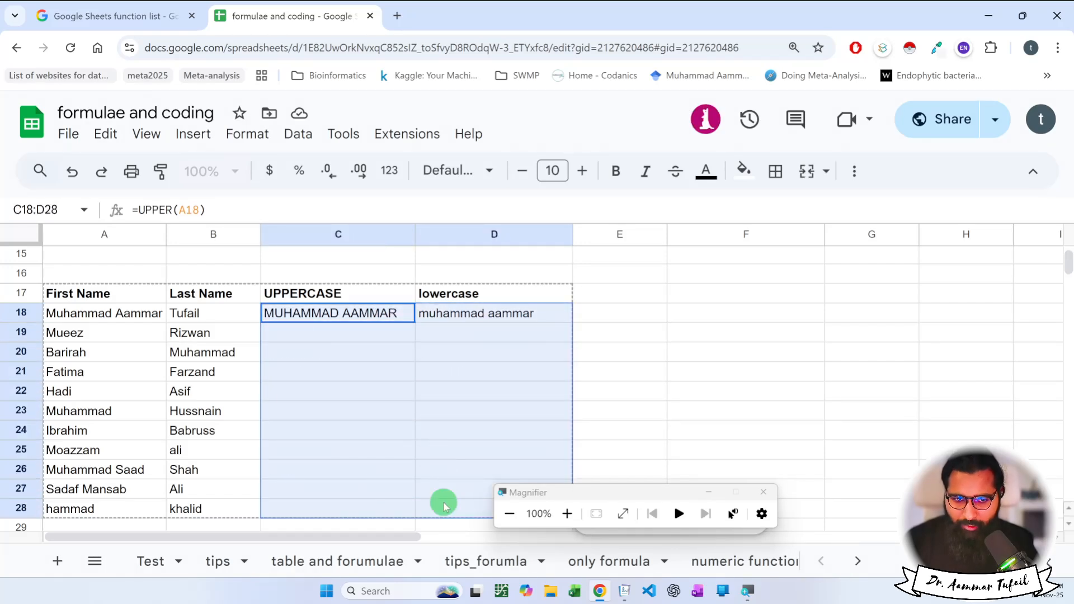
{"action": "key", "text": "ctrl+Return"}
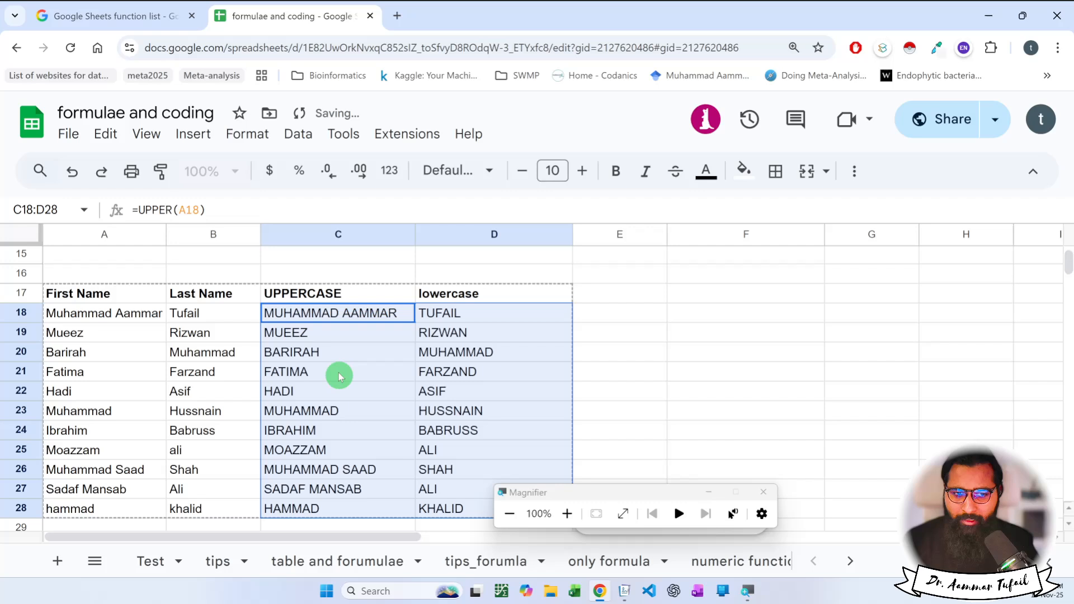
{"action": "left_click", "coordinate": [329, 321]}
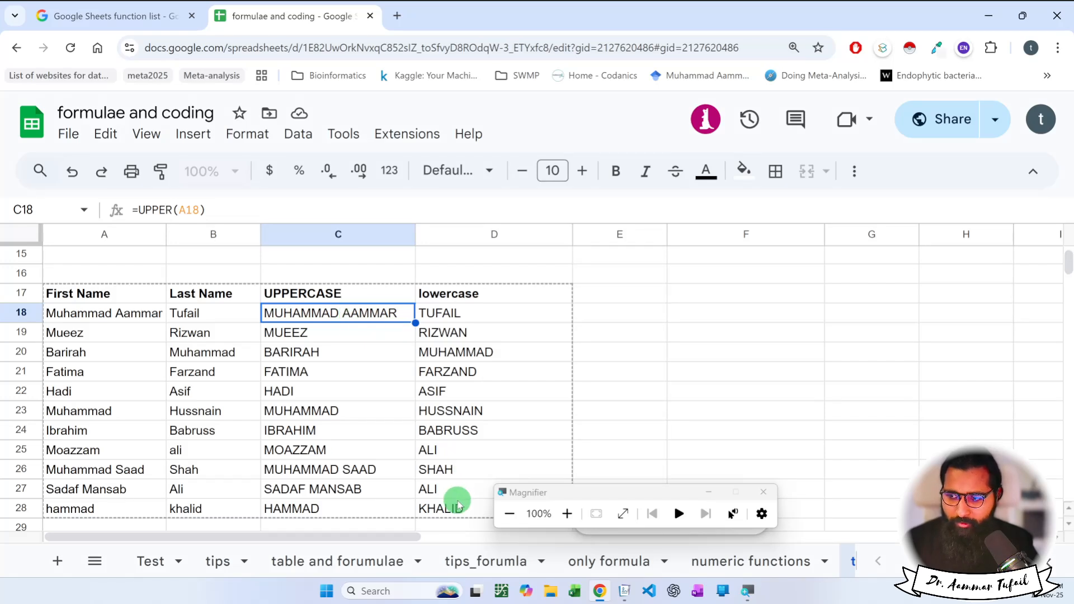
{"action": "key", "text": "ctrl+z"}
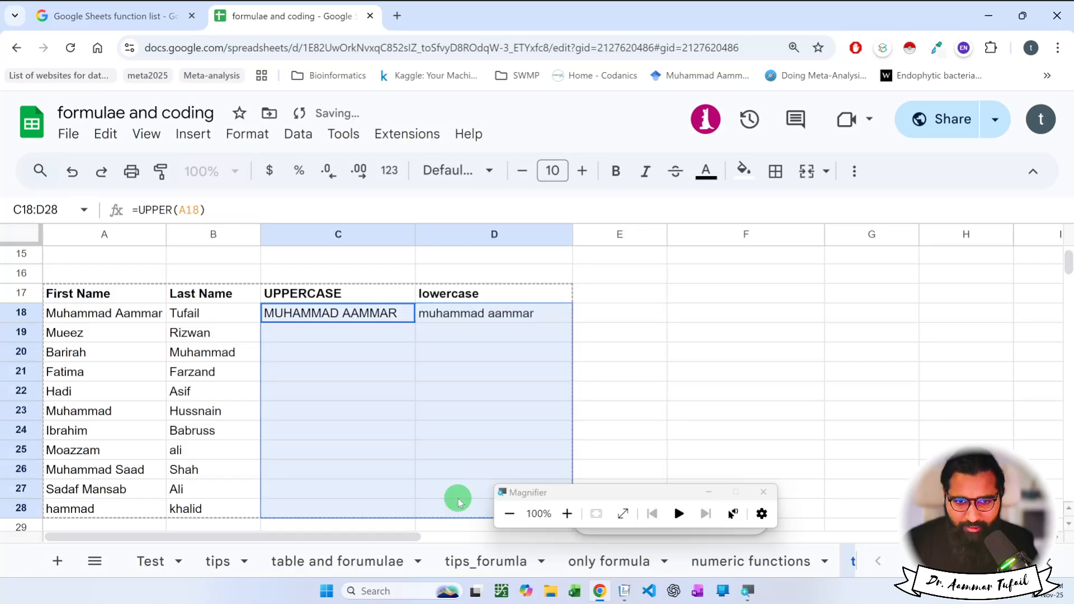
Fill the UPPER formula down C18:C28 and the LOWER formula down D18:D28 with Ctrl+D.
{"action": "left_click", "coordinate": [382, 387]}
{"action": "left_click", "coordinate": [367, 312]}
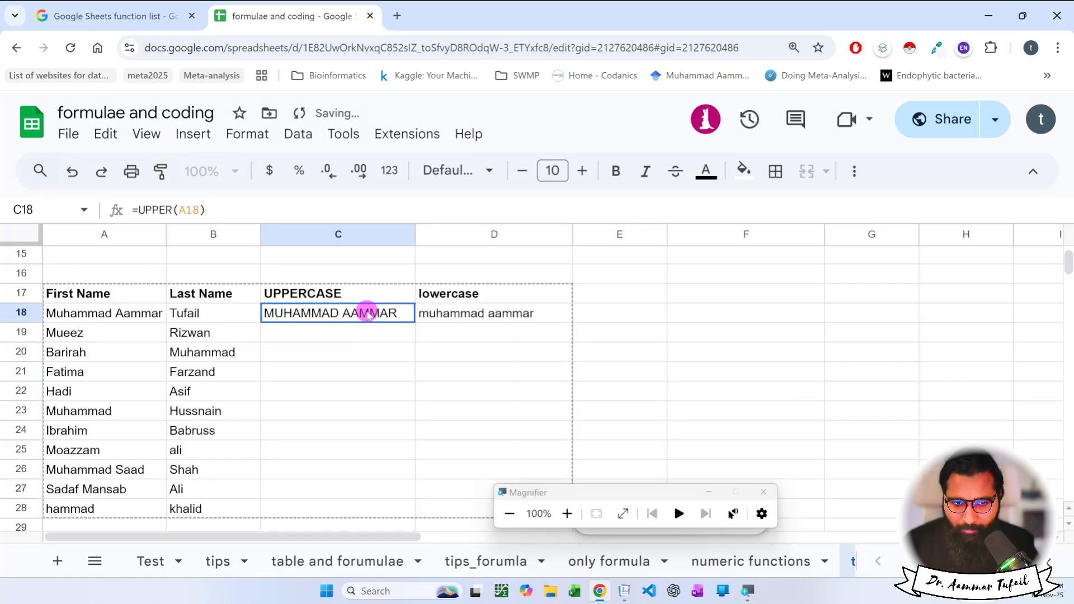
{"action": "left_click_drag", "start_coordinate": [368, 313], "coordinate": [353, 510]}
{"action": "key", "text": "ctrl+d"}
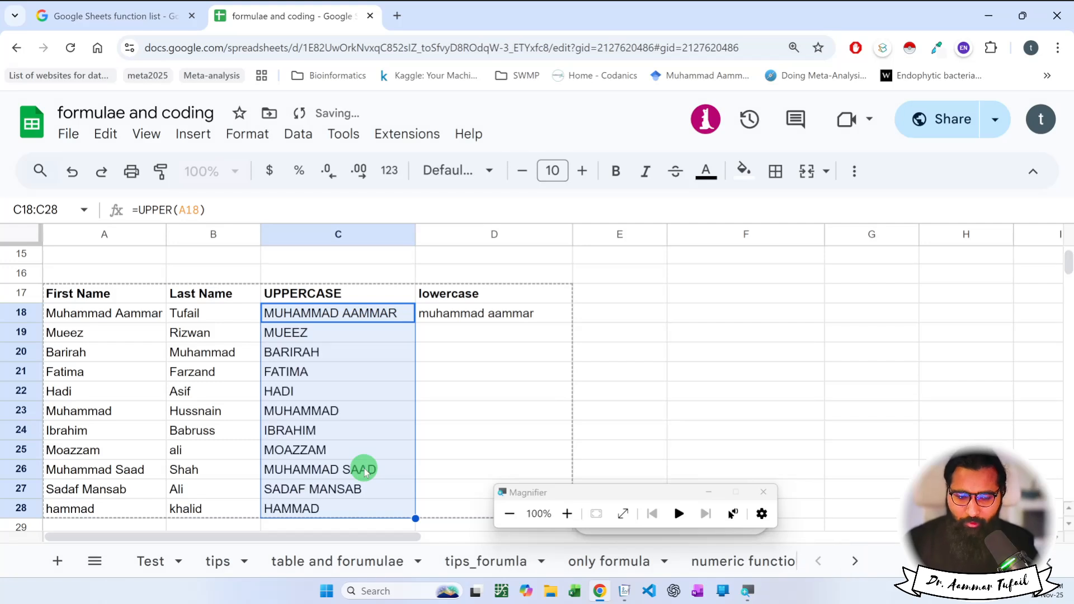
{"action": "left_click_drag", "start_coordinate": [442, 313], "coordinate": [464, 508]}
{"action": "key", "text": "ctrl+d"}
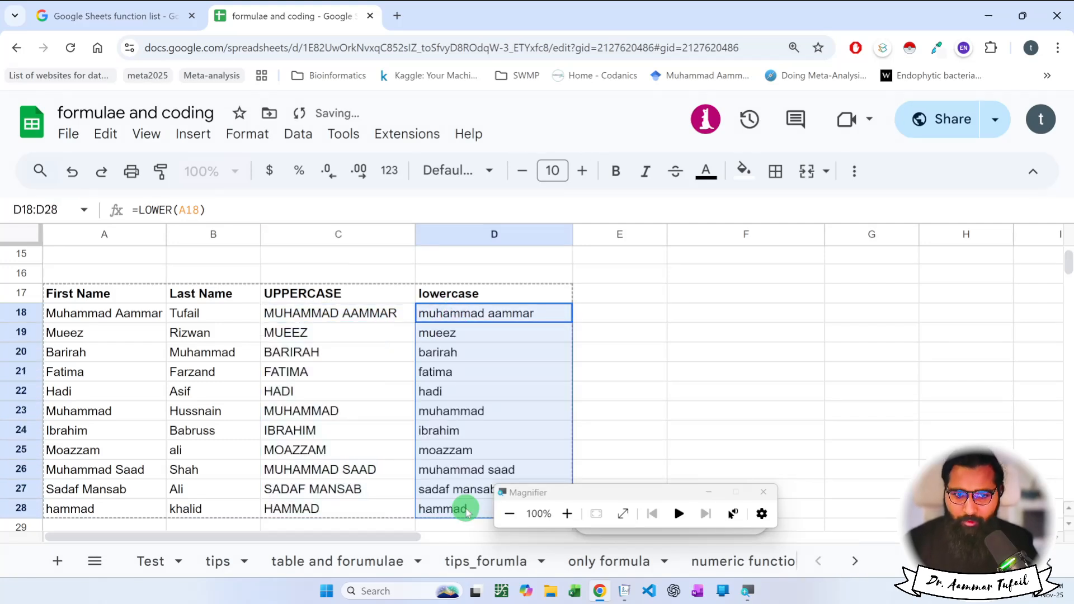
{"action": "left_click", "coordinate": [579, 428]}
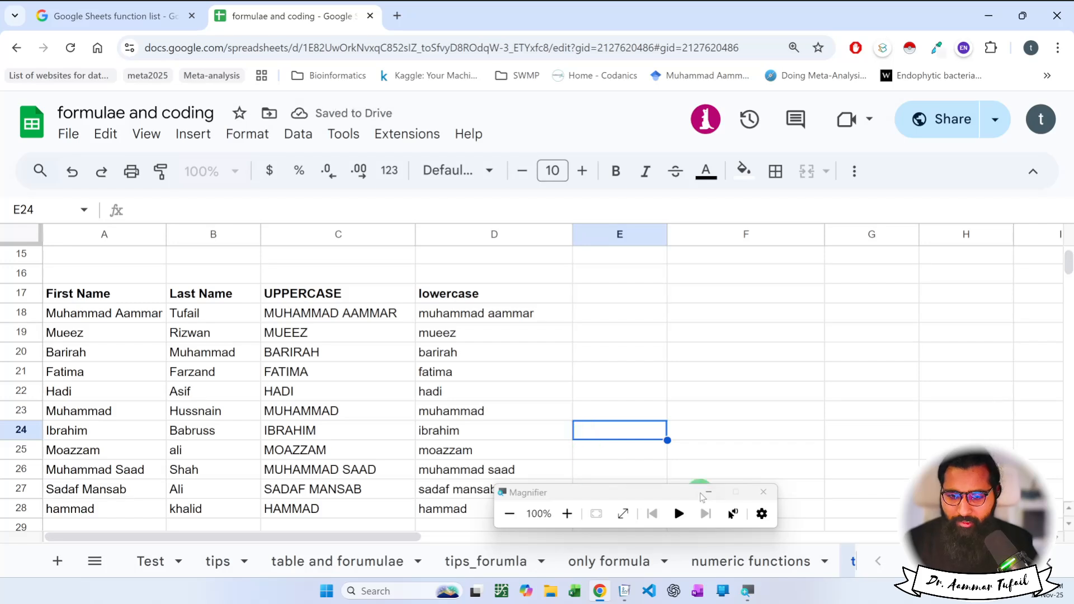
Close the floating magnifier and select the First Name column with its header.
{"action": "left_click", "coordinate": [762, 493]}
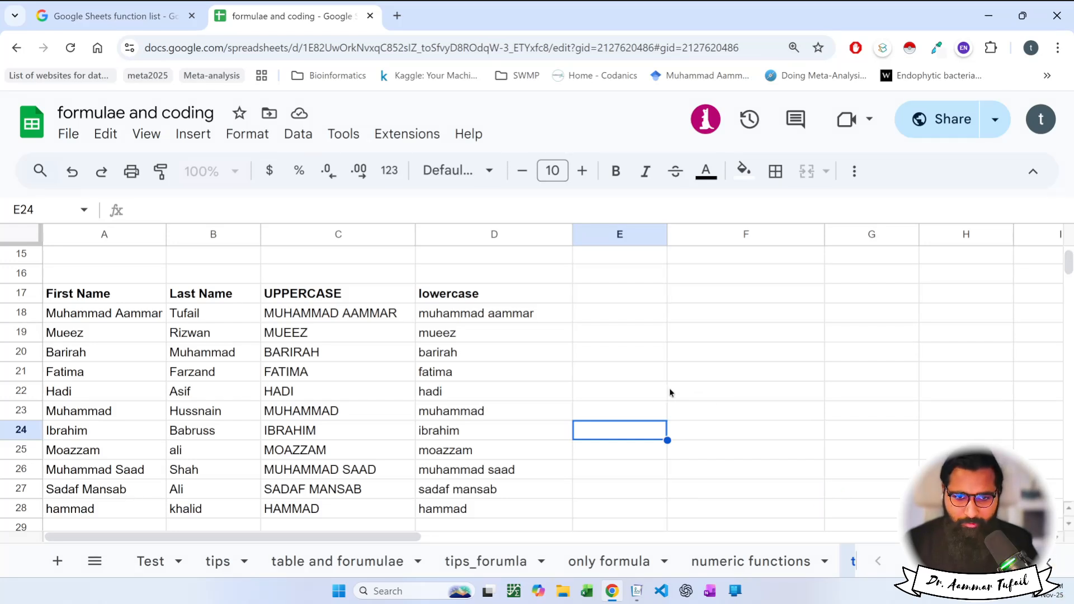
{"action": "left_click", "coordinate": [646, 392]}
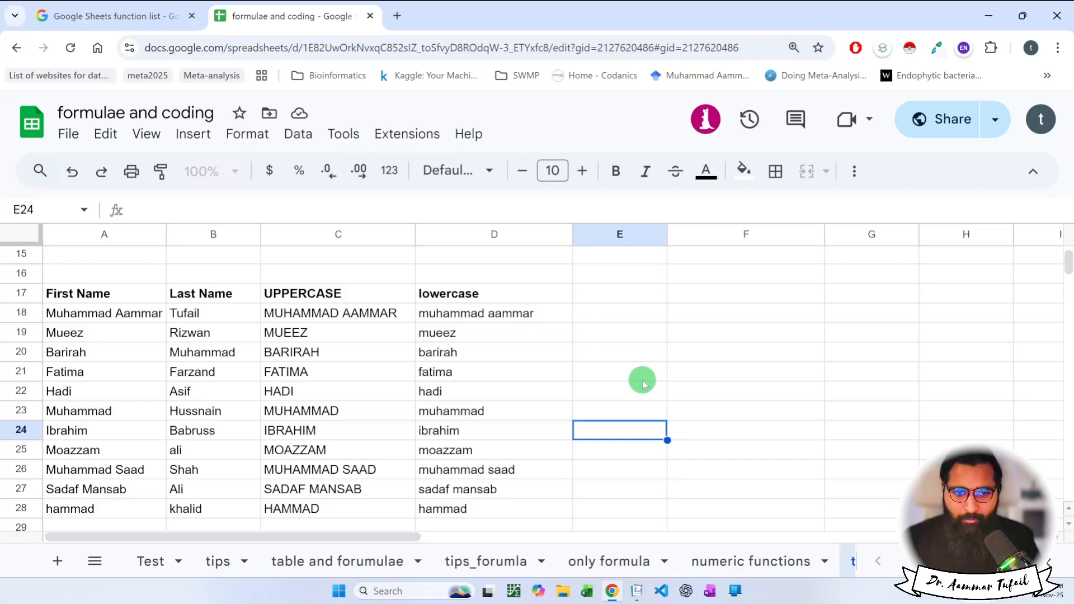
{"action": "left_click_drag", "start_coordinate": [127, 302], "coordinate": [113, 507]}
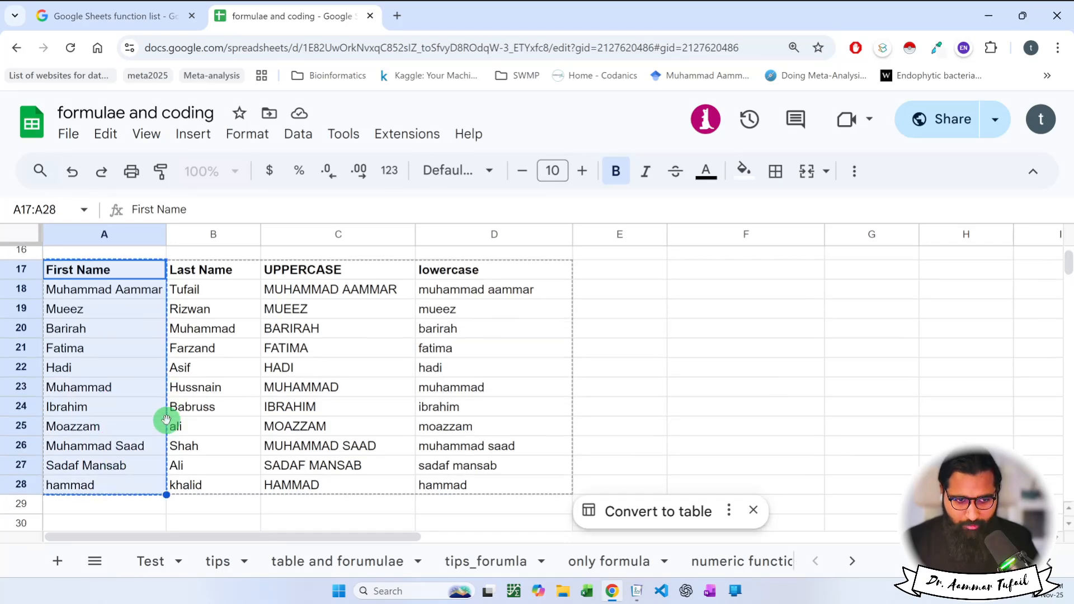
Copy the First Name list and paste it starting at A31.
{"action": "scroll", "coordinate": [164, 428], "scroll_direction": "down", "scroll_amount": 2}
{"action": "key", "text": "ctrl+c"}
{"action": "left_click", "coordinate": [123, 417]}
{"action": "key", "text": "ctrl+v"}
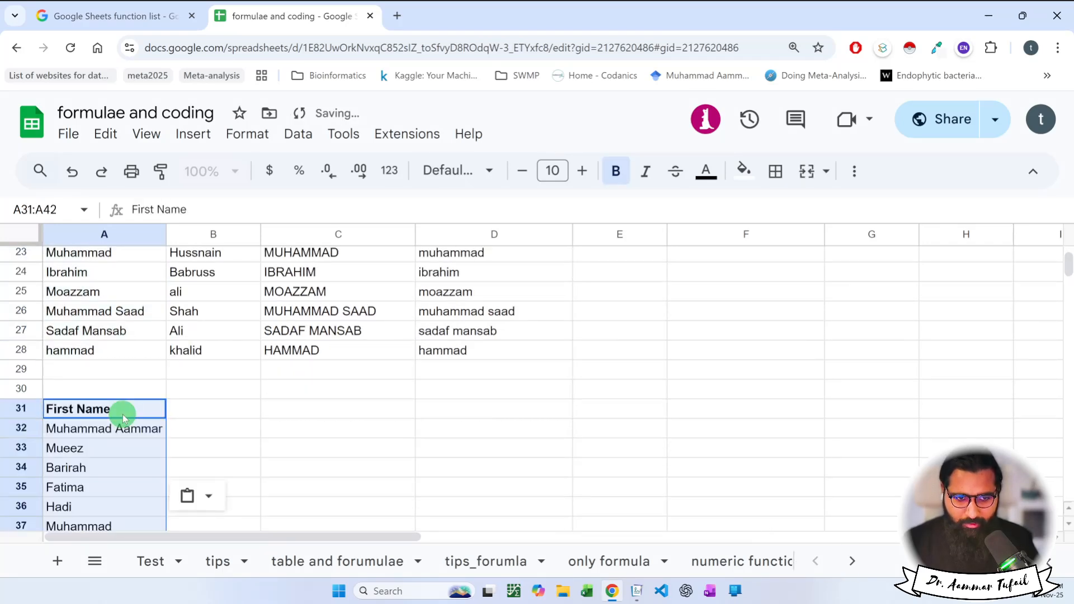
Add a bold 'Middle Name' header in B31.
{"action": "scroll", "coordinate": [120, 412], "scroll_direction": "down", "scroll_amount": 3}
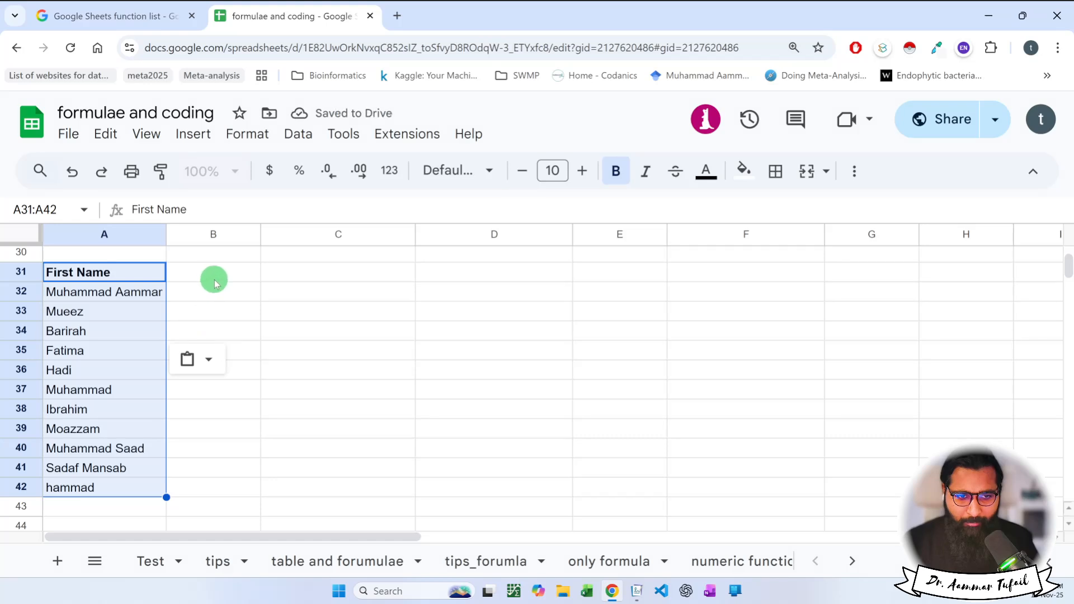
{"action": "left_click", "coordinate": [214, 280]}
{"action": "type", "text": "Middle Name"}
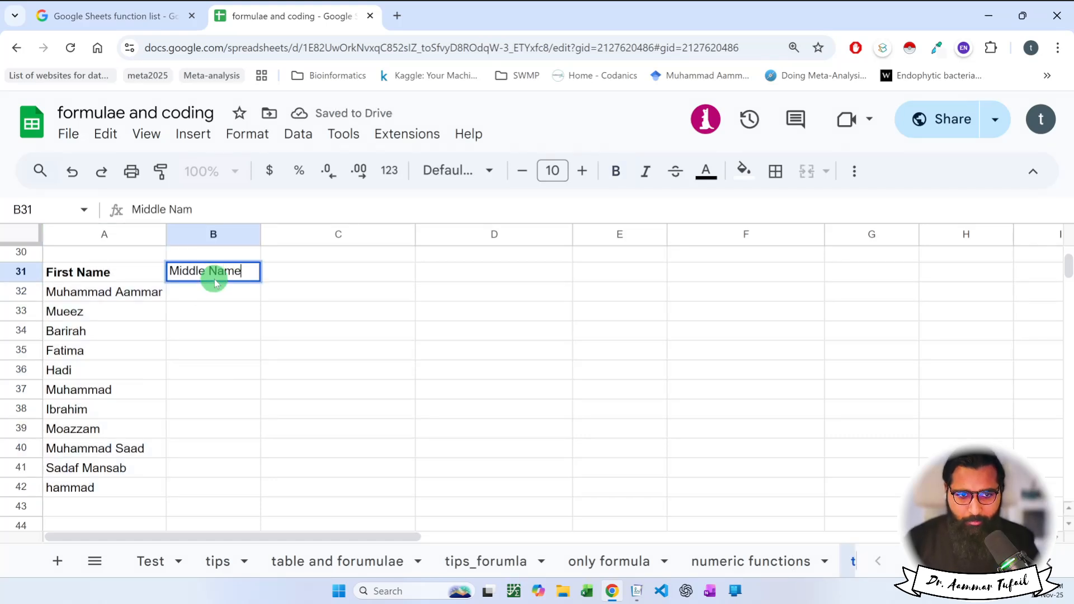
{"action": "key", "text": "Return"}
{"action": "left_click", "coordinate": [209, 282]}
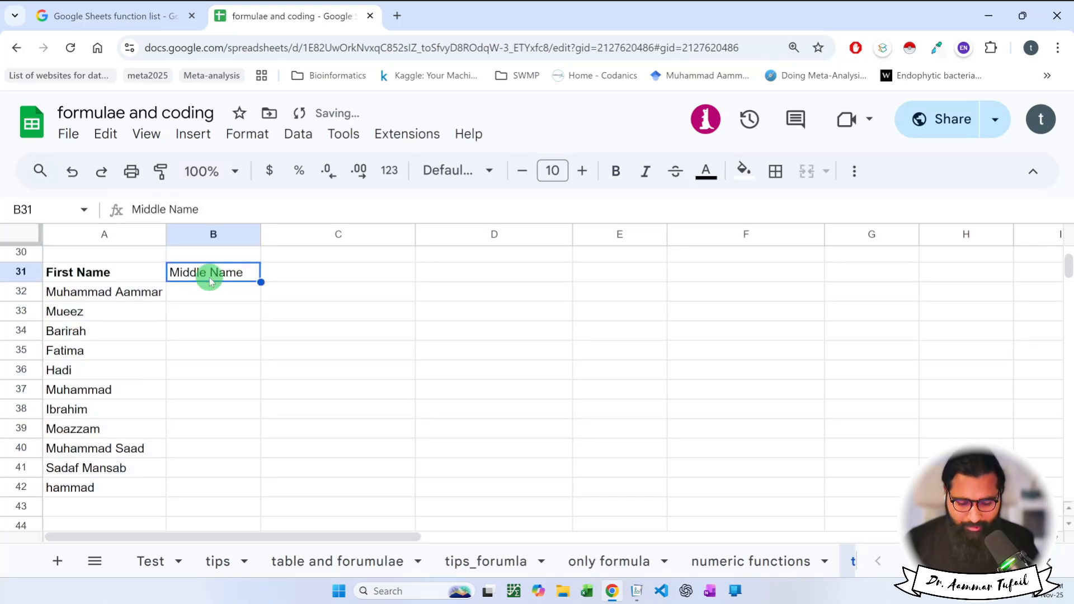
{"action": "key", "text": "ctrl+b"}
{"action": "left_click", "coordinate": [201, 296]}
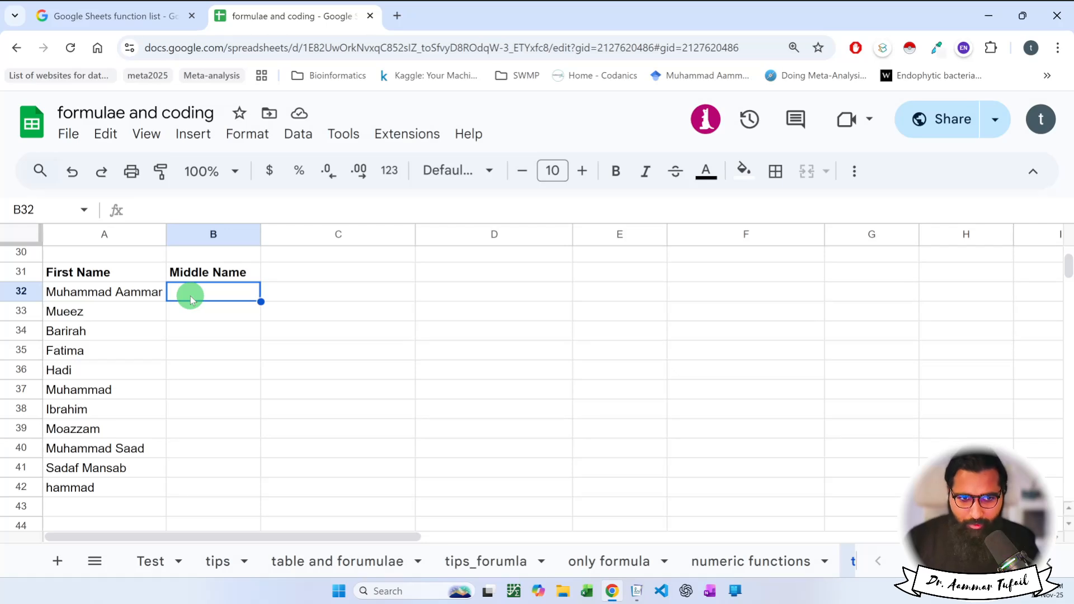
Enter =LEFT(A32) in B32, returning 'M', and zoom the page to 150%.
{"action": "type", "text": "="}
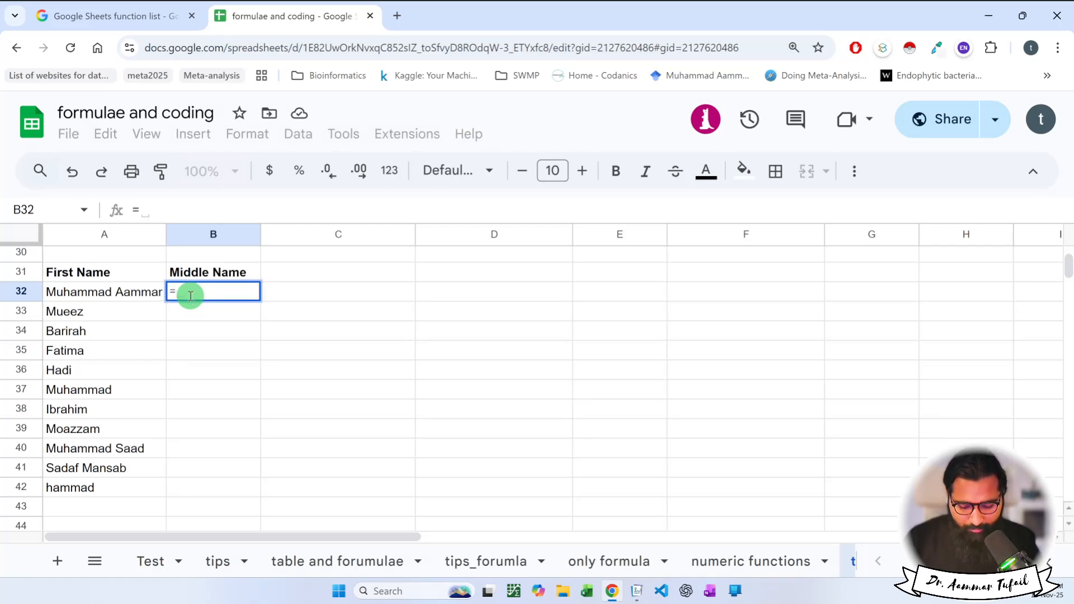
{"action": "type", "text": "LEFT("}
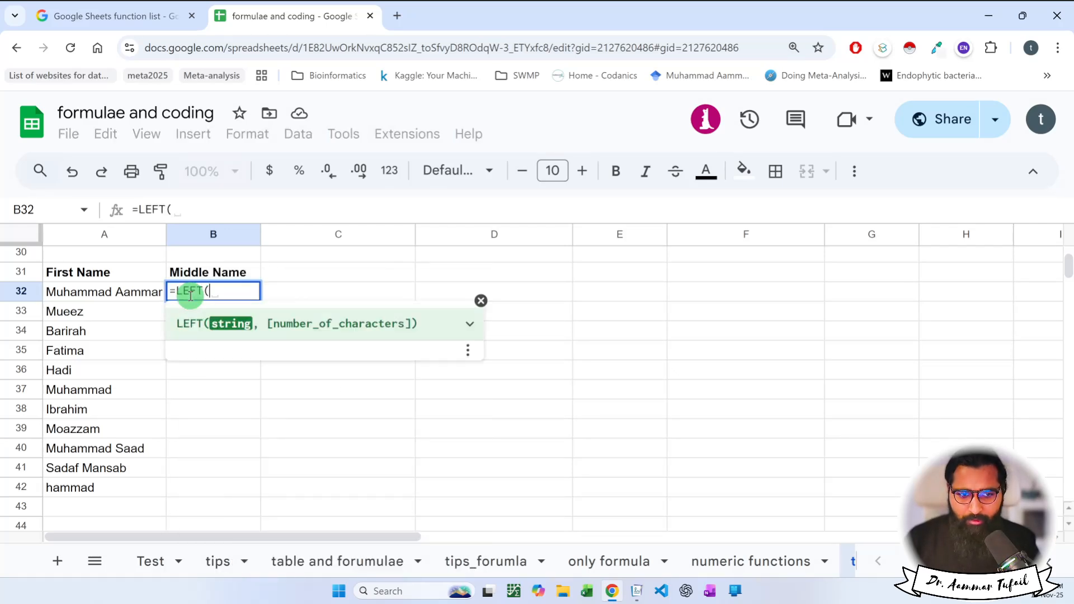
{"action": "left_click", "coordinate": [125, 292]}
{"action": "type", "text": ")"}
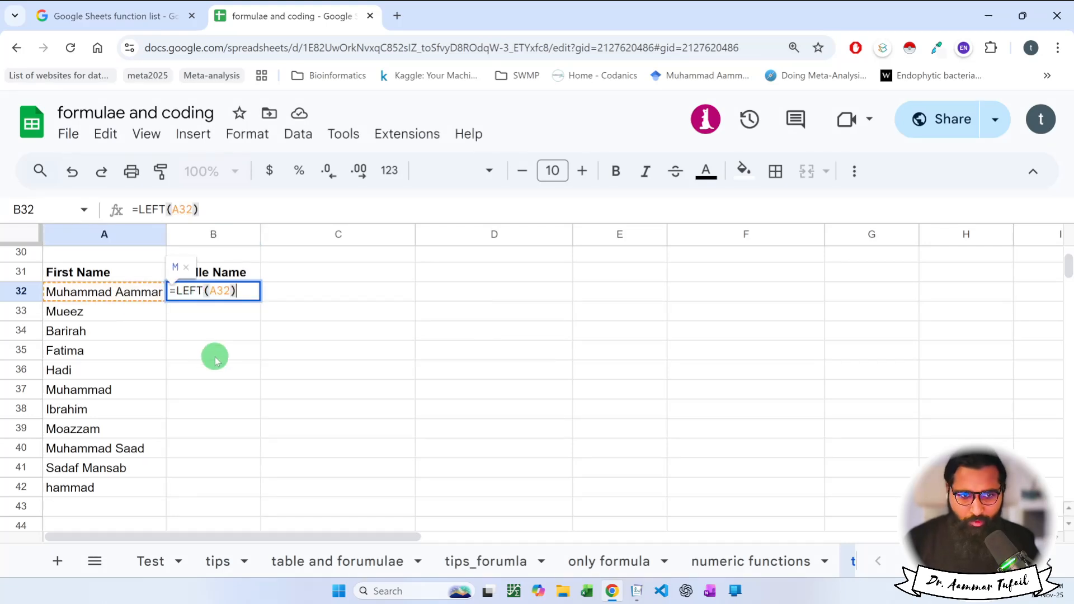
{"action": "key", "text": "Return"}
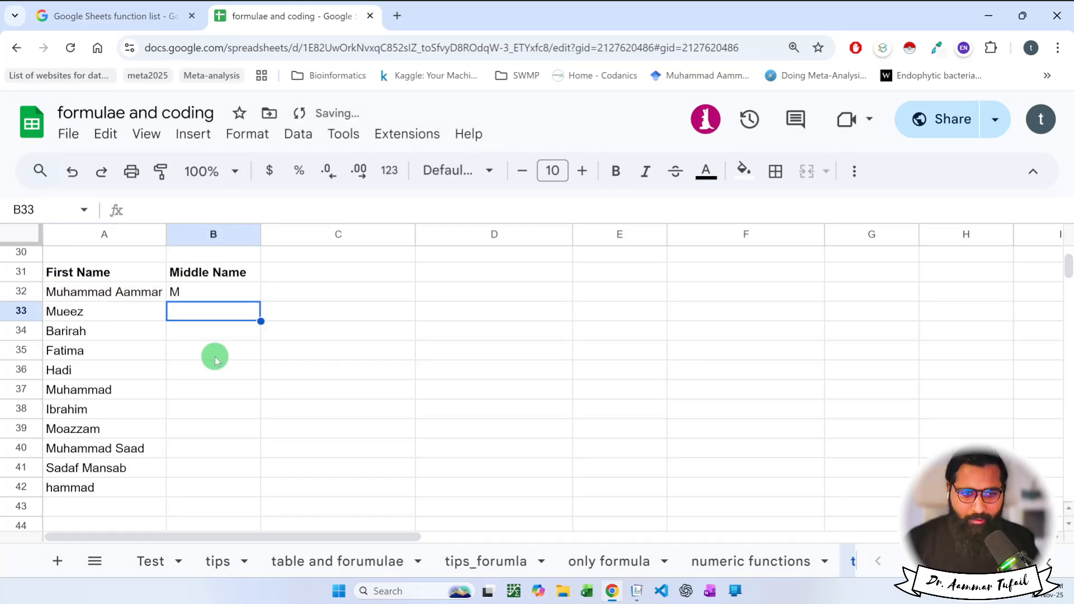
{"action": "left_click", "coordinate": [188, 290]}
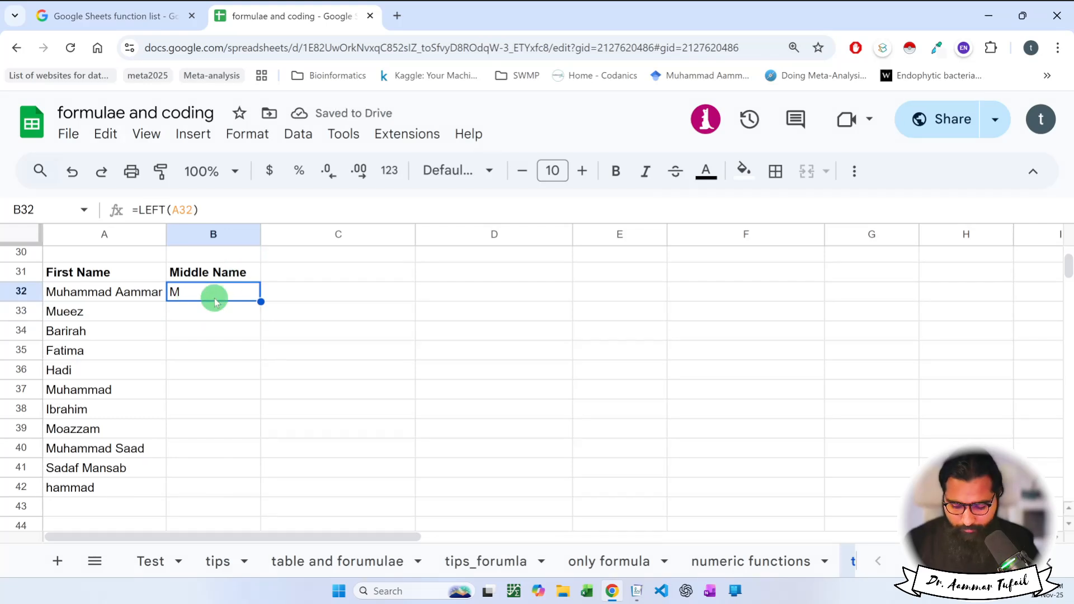
{"action": "key", "text": "ctrl+plus"}
{"action": "key", "text": "ctrl+plus"}
{"action": "key", "text": "ctrl+plus"}
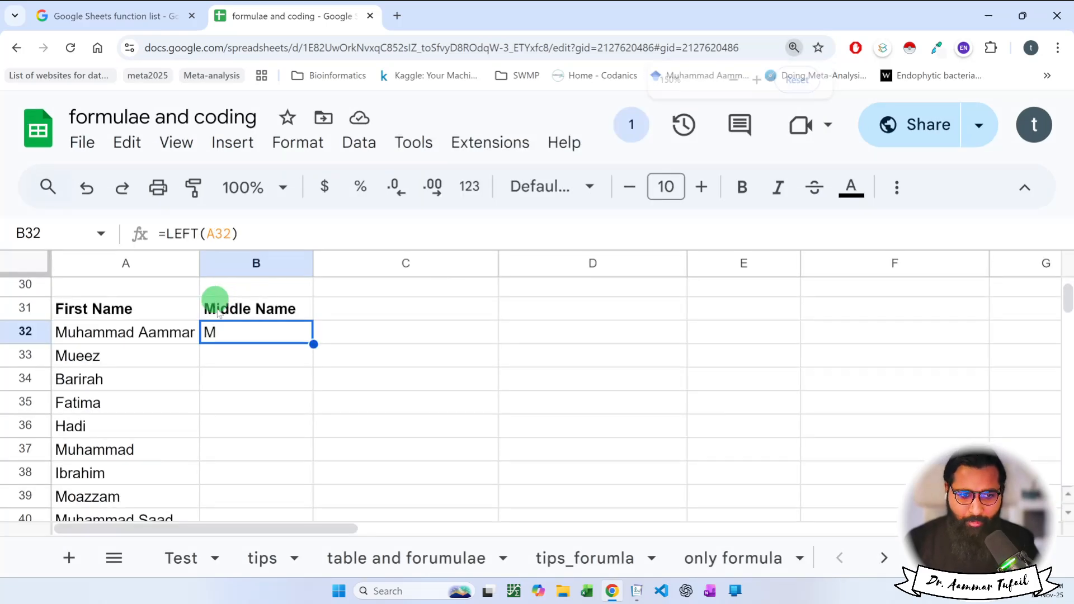
{"action": "scroll", "coordinate": [215, 352], "scroll_direction": "down", "scroll_amount": 1}
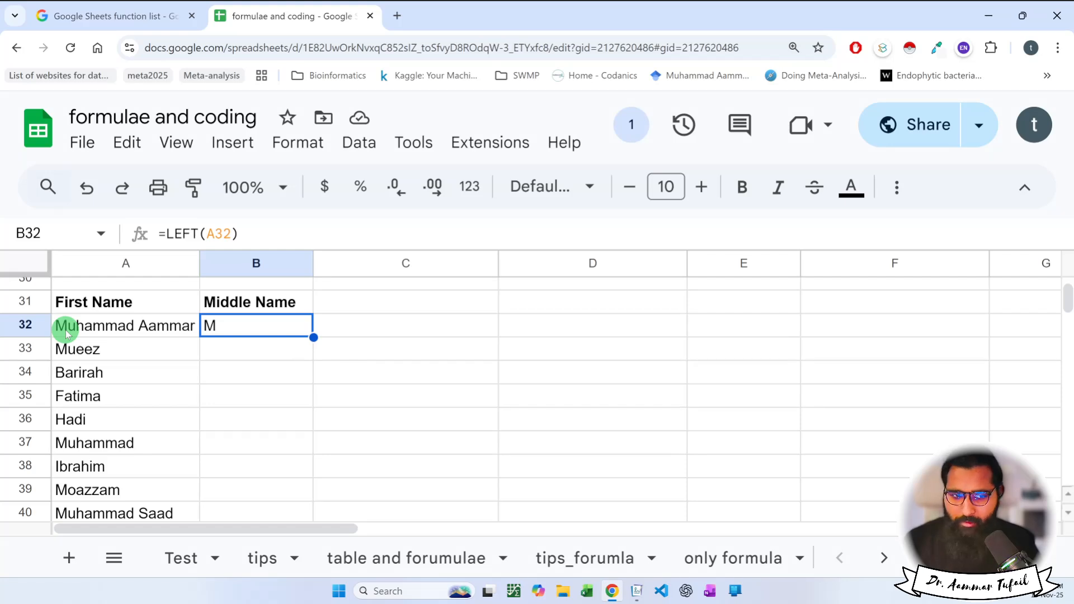
Replace LEFT with RIGHT in B32's formula.
{"action": "double_click", "coordinate": [248, 329]}
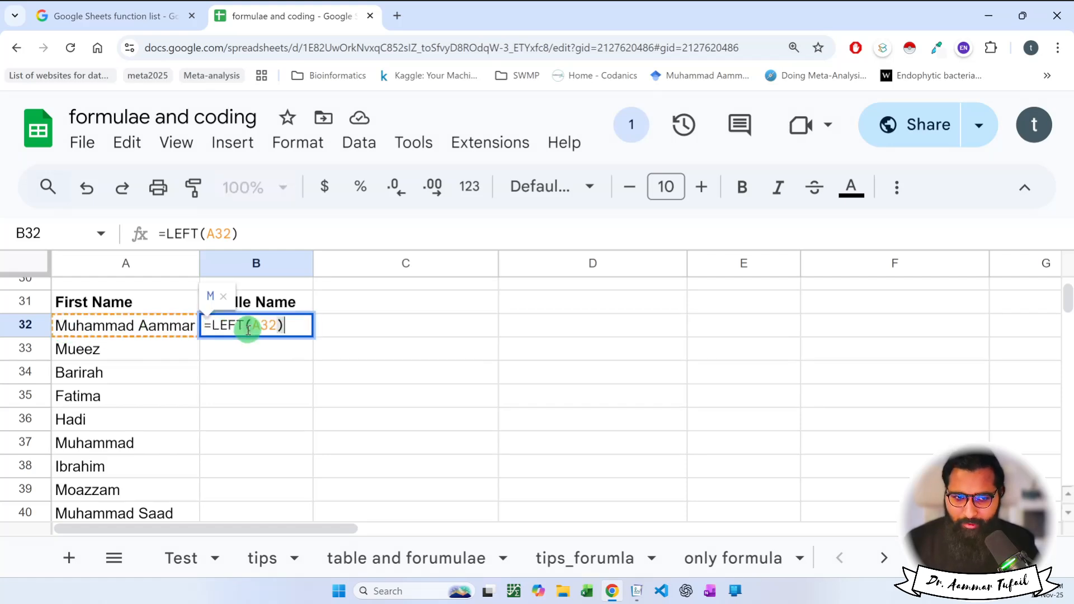
{"action": "left_click_drag", "start_coordinate": [245, 326], "coordinate": [211, 325]}
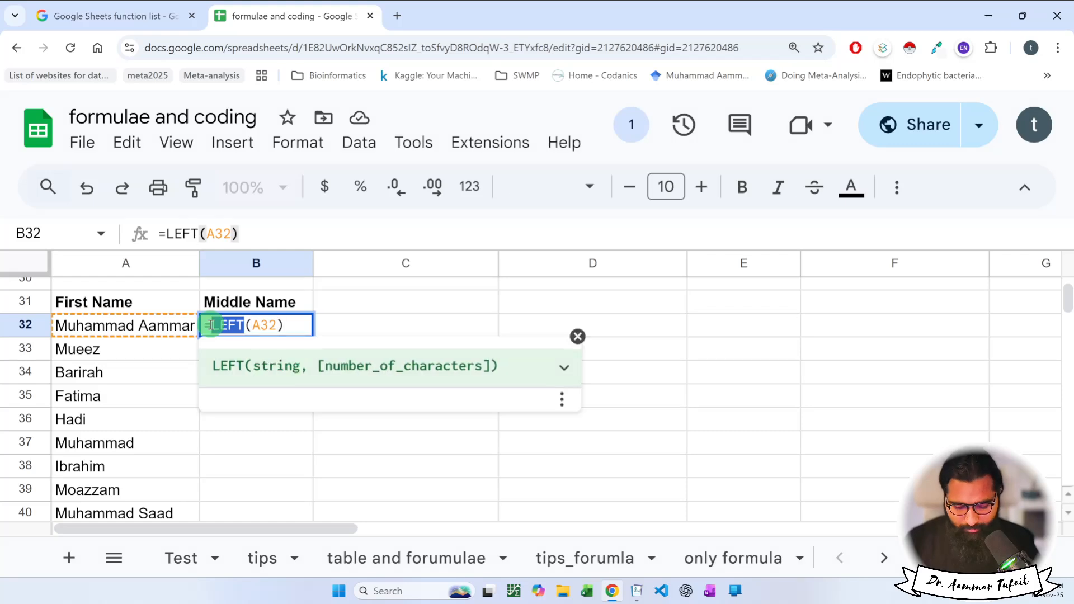
{"action": "type", "text": "RIGHT"}
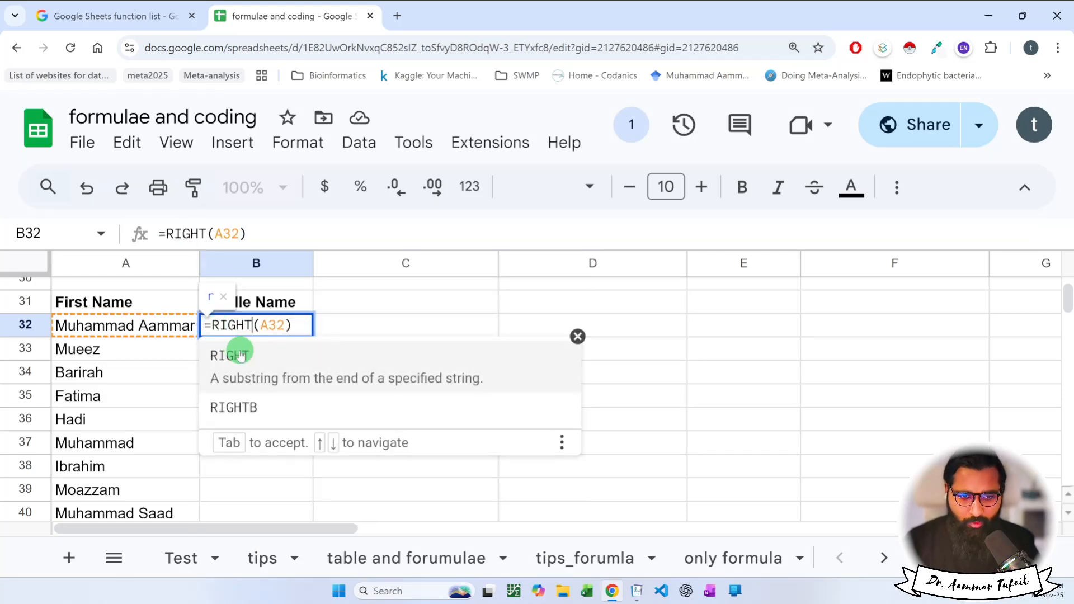
{"action": "left_click", "coordinate": [240, 356]}
{"action": "key", "text": "Return"}
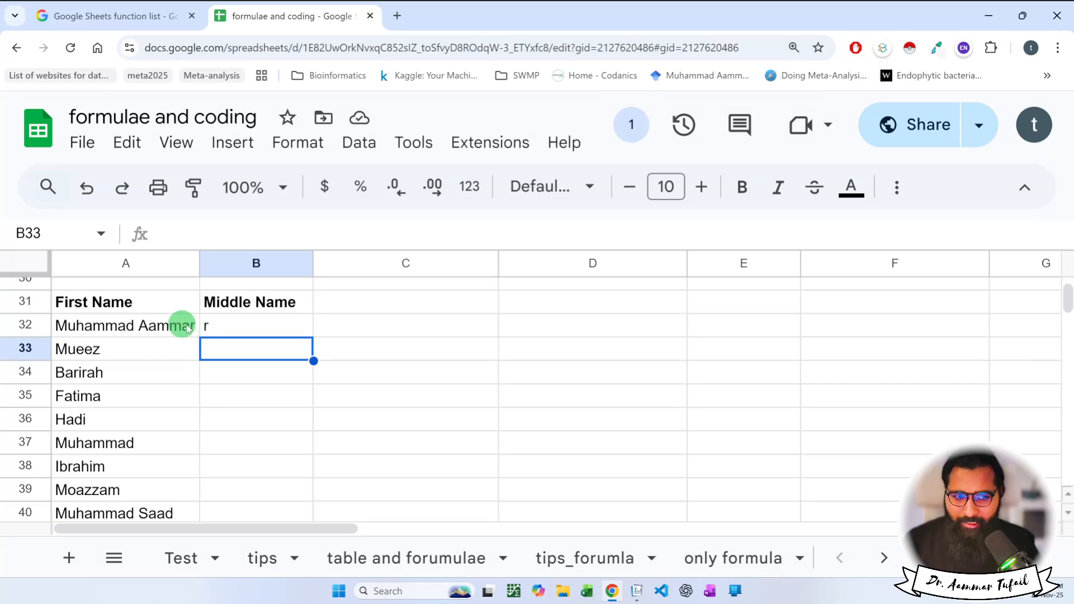
Add 6 as the second argument so B32 becomes =RIGHT(A32,6), returning the six-letter middle name.
{"action": "double_click", "coordinate": [239, 326]}
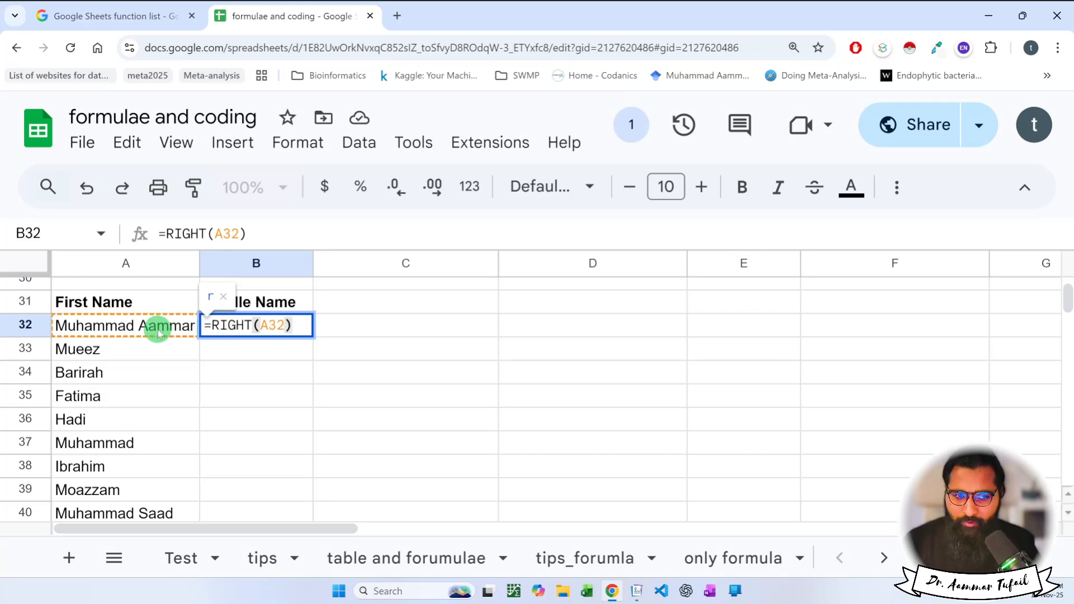
{"action": "left_click", "coordinate": [284, 325]}
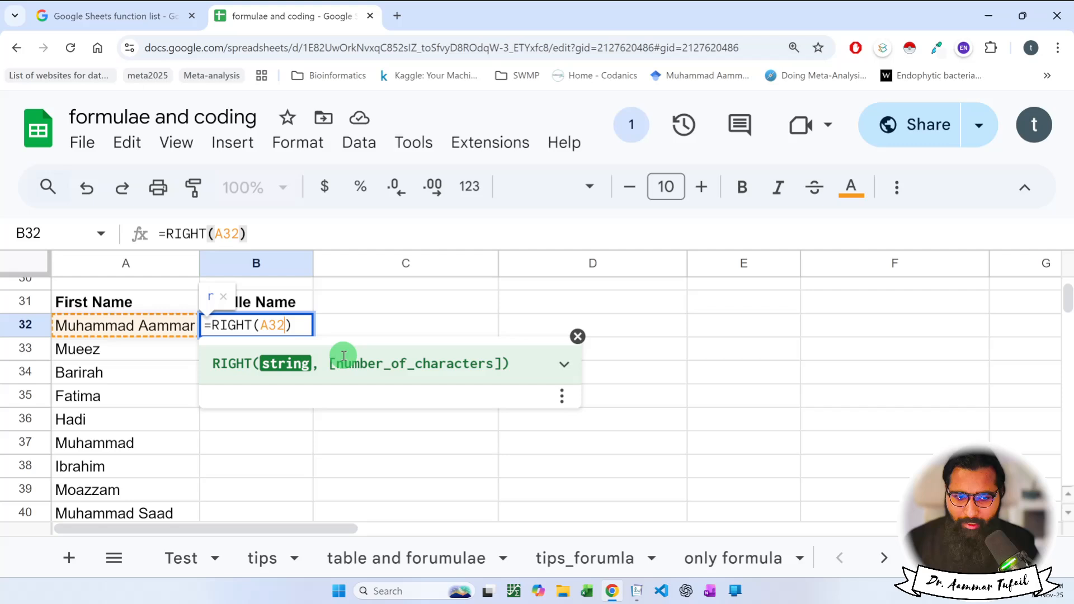
{"action": "type", "text": ","}
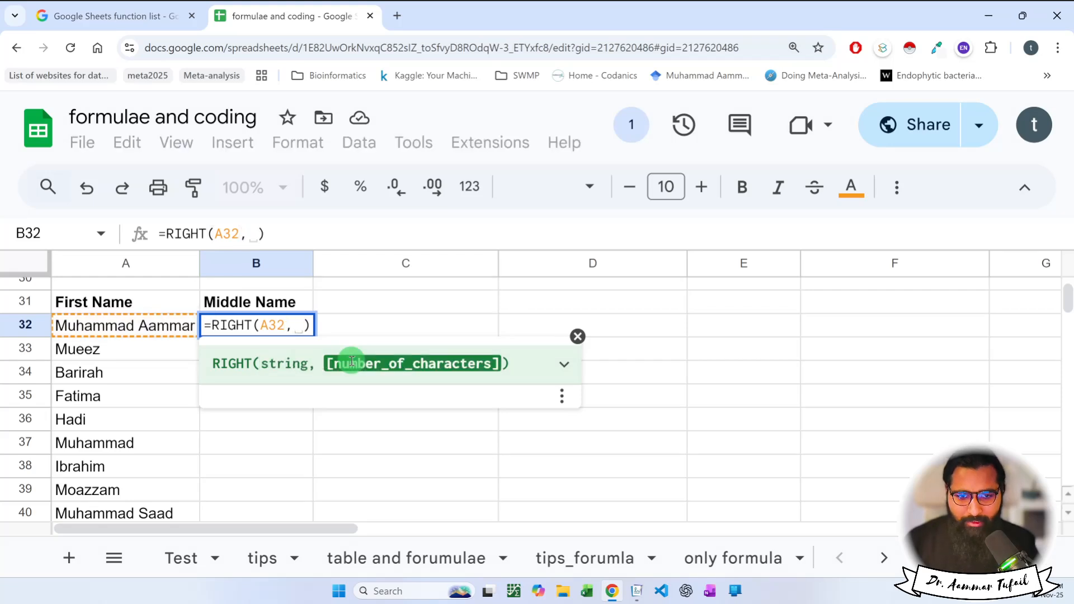
{"action": "type", "text": "6"}
{"action": "key", "text": "Return"}
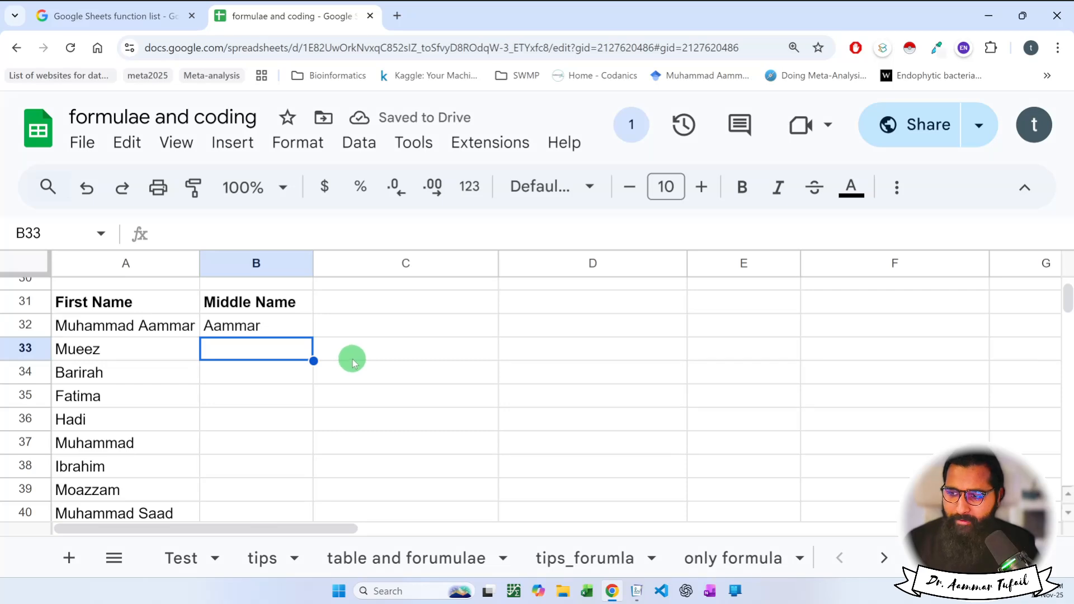
{"action": "scroll", "coordinate": [290, 361], "scroll_direction": "down", "scroll_amount": 1}
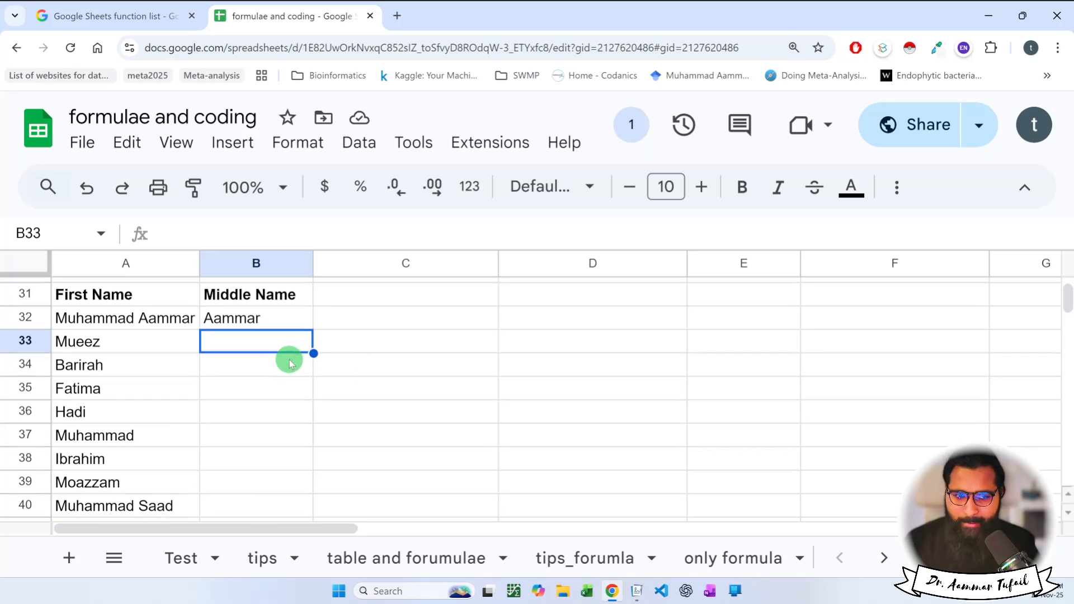
{"action": "left_click", "coordinate": [270, 323]}
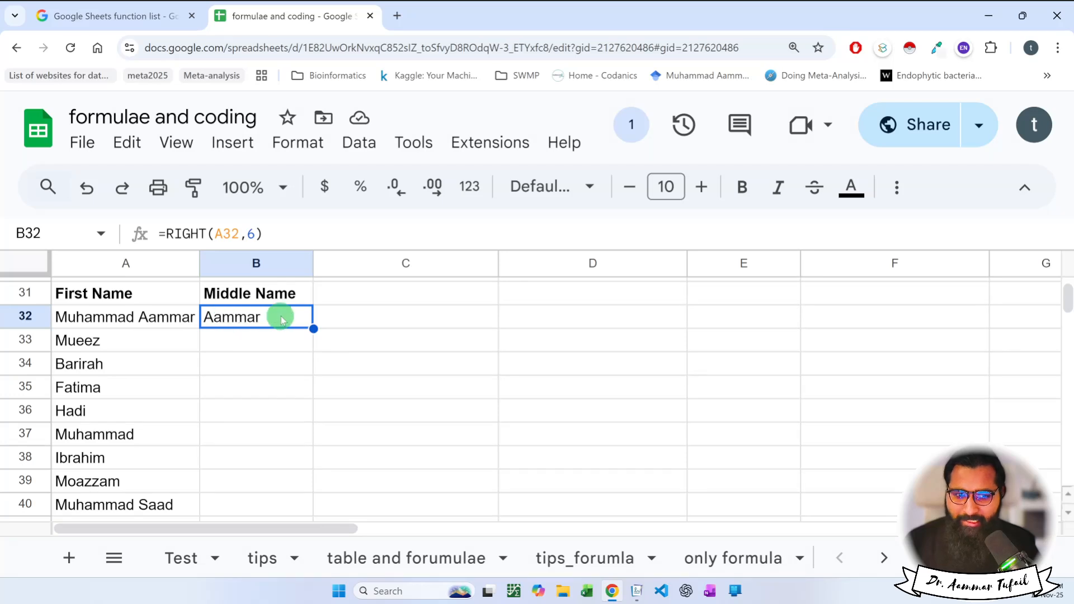
Write 'Extract text or characters' in C32, then review A32 and B32.
{"action": "left_click", "coordinate": [339, 319]}
{"action": "type", "text": "Extra"}
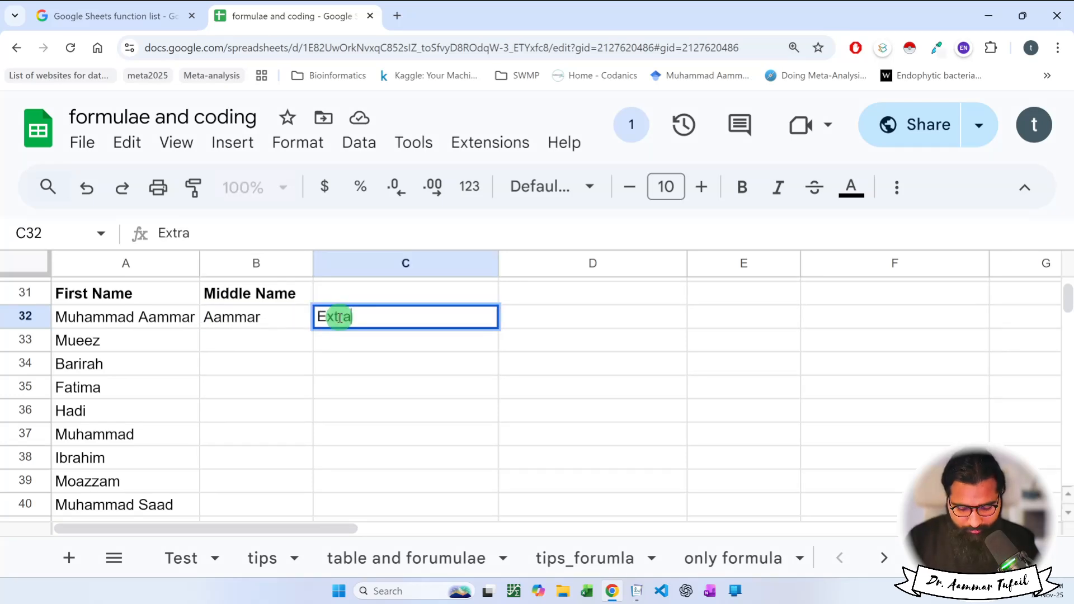
{"action": "type", "text": "ct text or chara"}
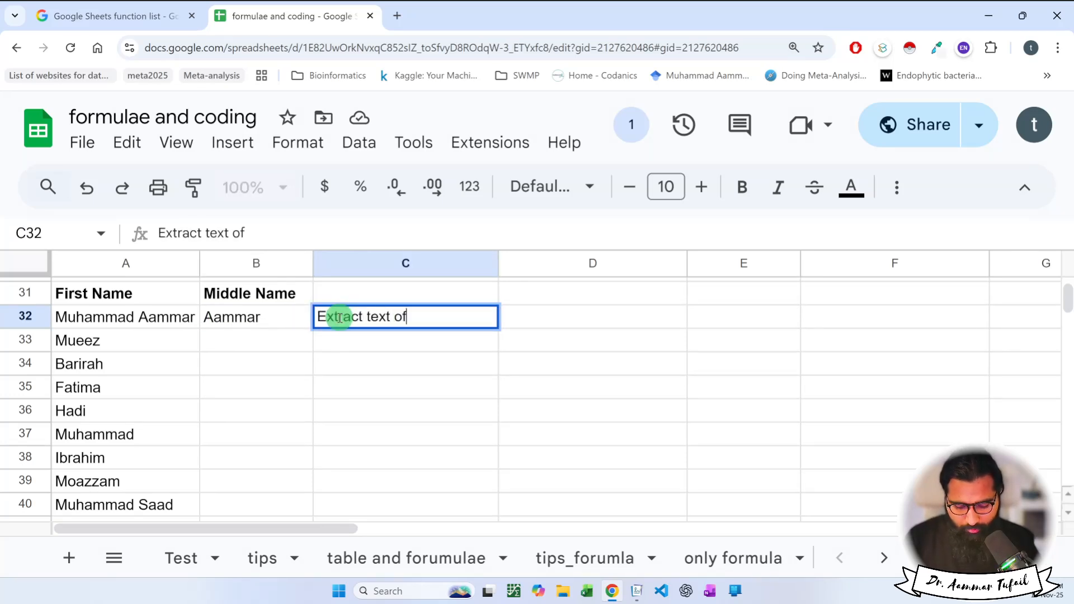
{"action": "type", "text": "cters"}
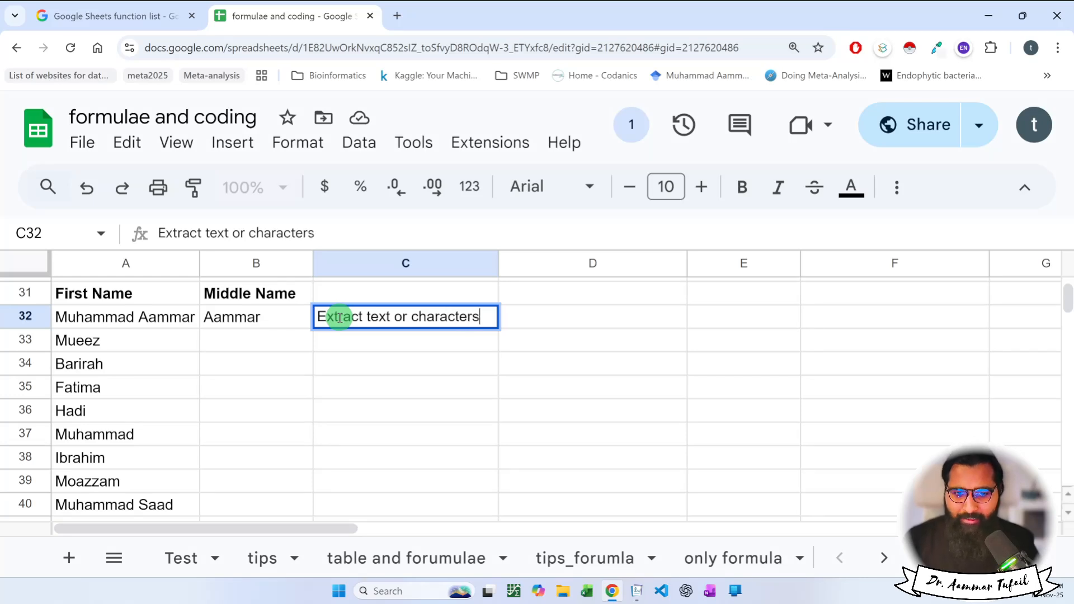
{"action": "left_click", "coordinate": [200, 331]}
{"action": "left_click", "coordinate": [179, 324]}
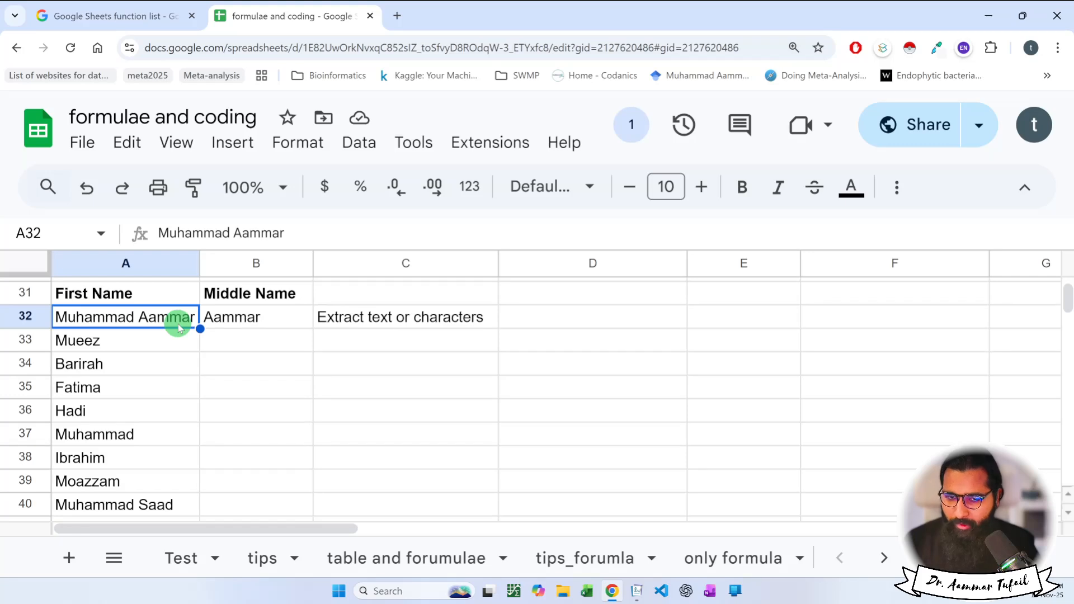
{"action": "left_click", "coordinate": [216, 318]}
{"action": "left_click", "coordinate": [73, 316]}
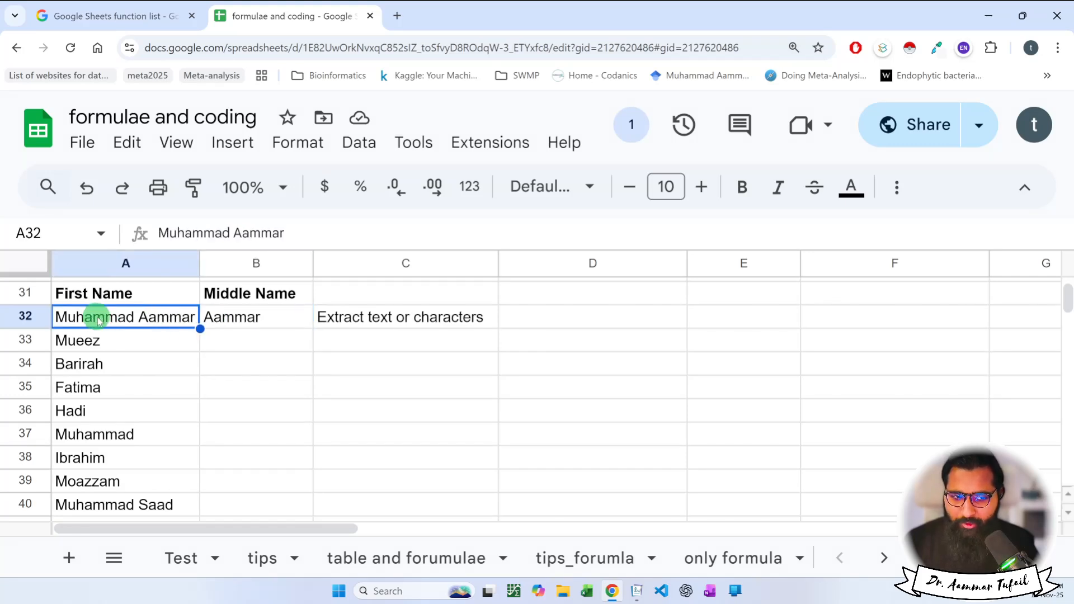
Enter =RIGHT(A40,4) in B40 to take the last four characters.
{"action": "scroll", "coordinate": [159, 400], "scroll_direction": "down", "scroll_amount": 1}
{"action": "double_click", "coordinate": [221, 423]}
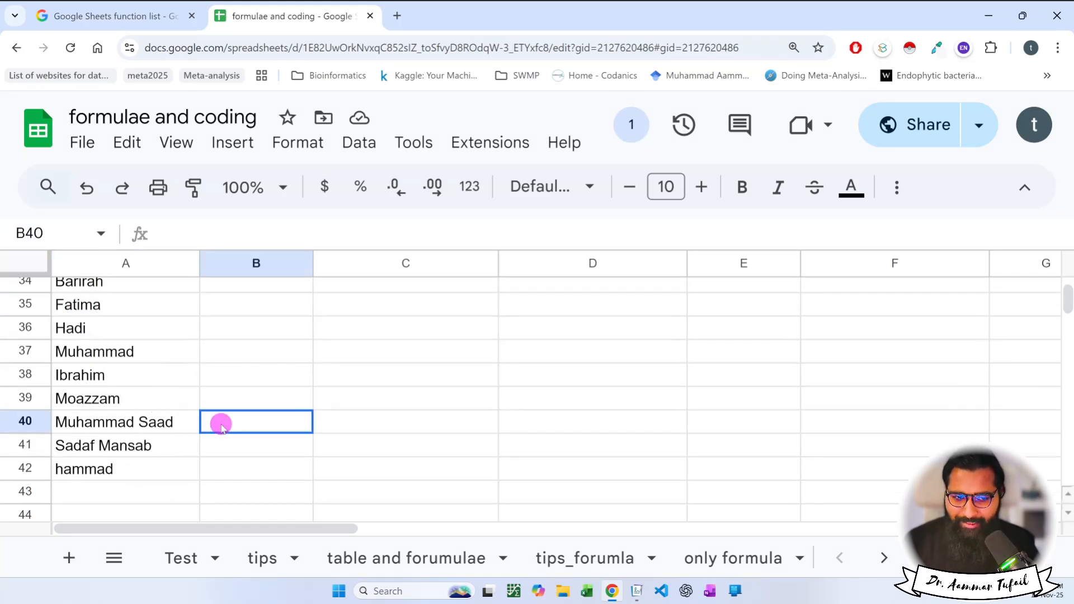
{"action": "type", "text": "=righ"}
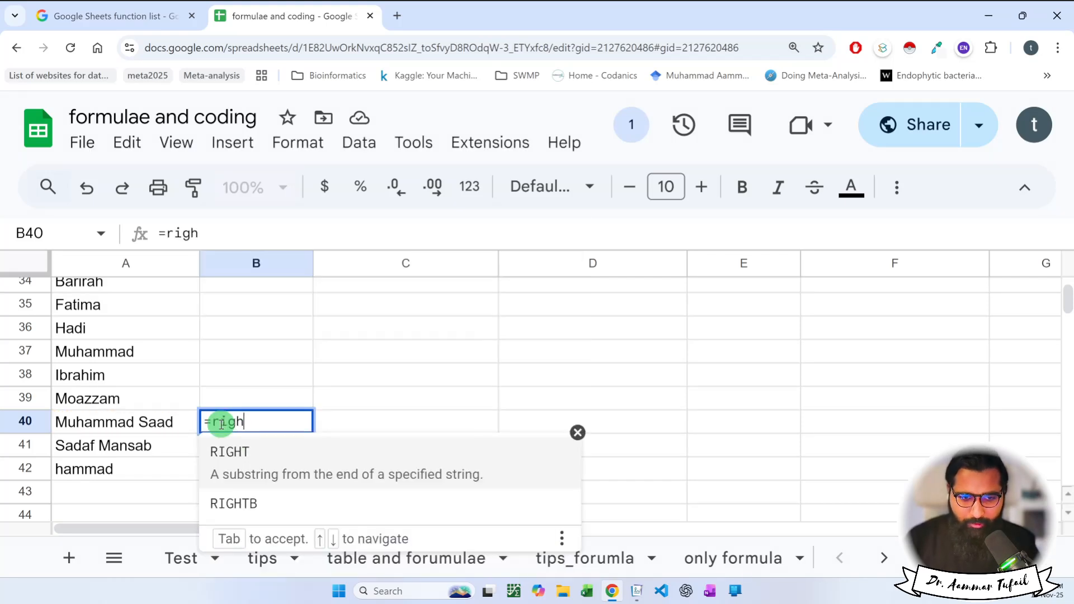
{"action": "key", "text": "Tab"}
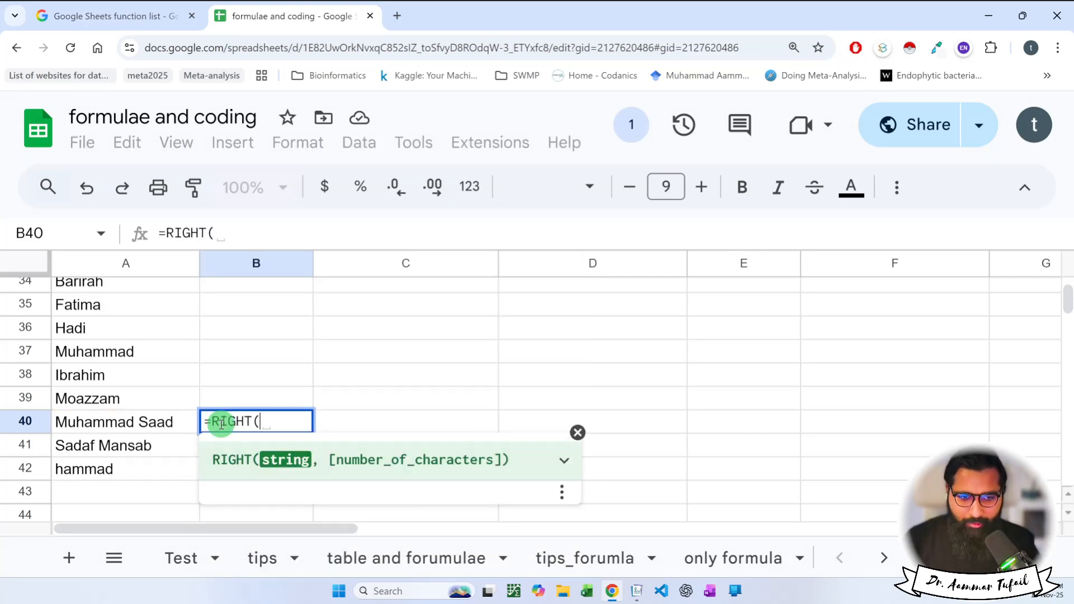
{"action": "left_click", "coordinate": [177, 422]}
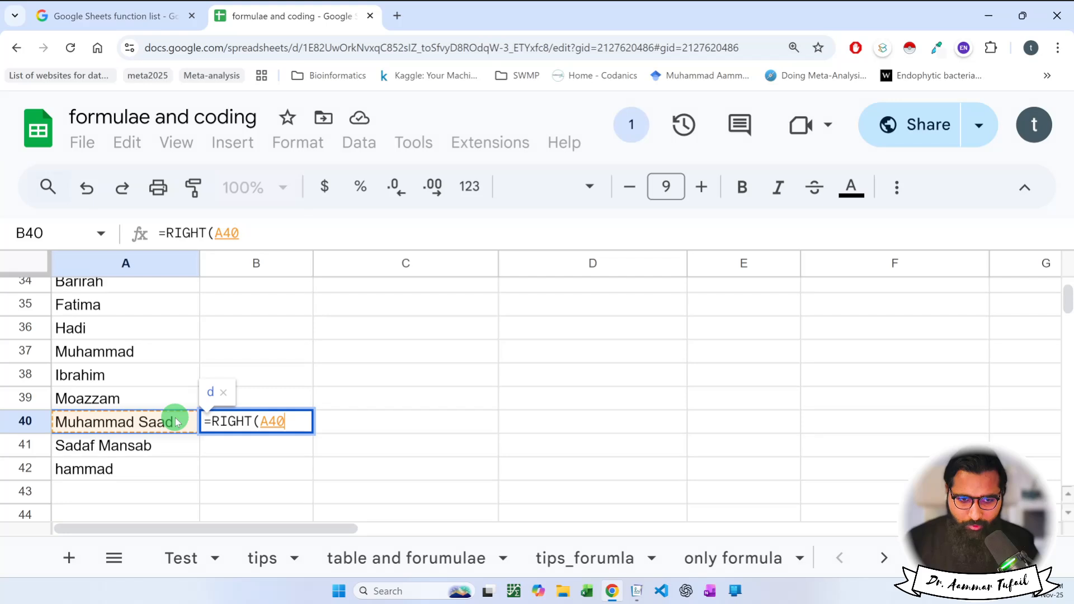
{"action": "type", "text": ","}
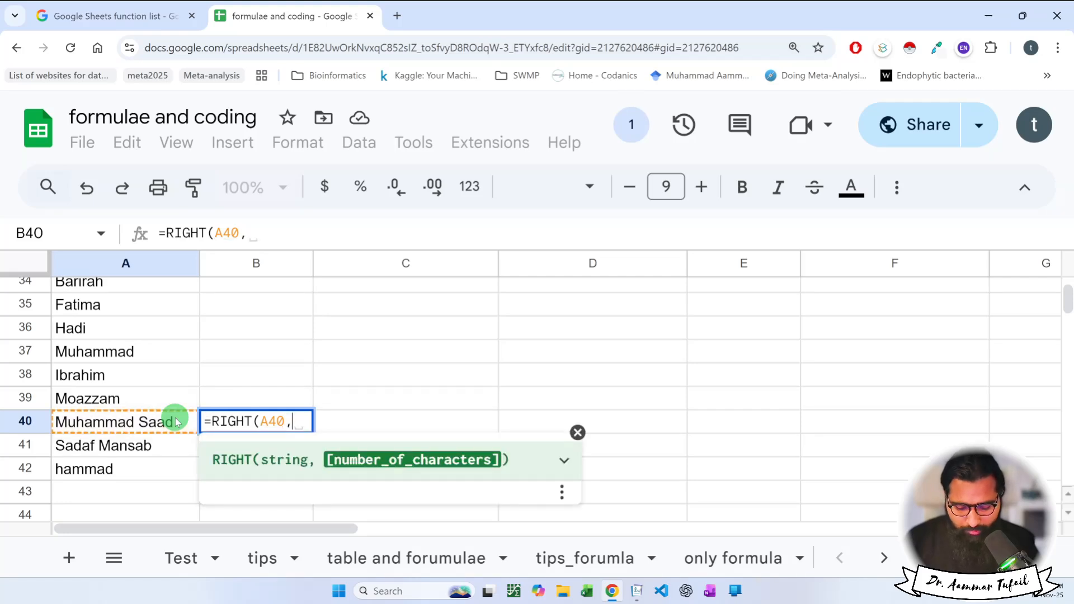
{"action": "type", "text": "4)"}
{"action": "key", "text": "Return"}
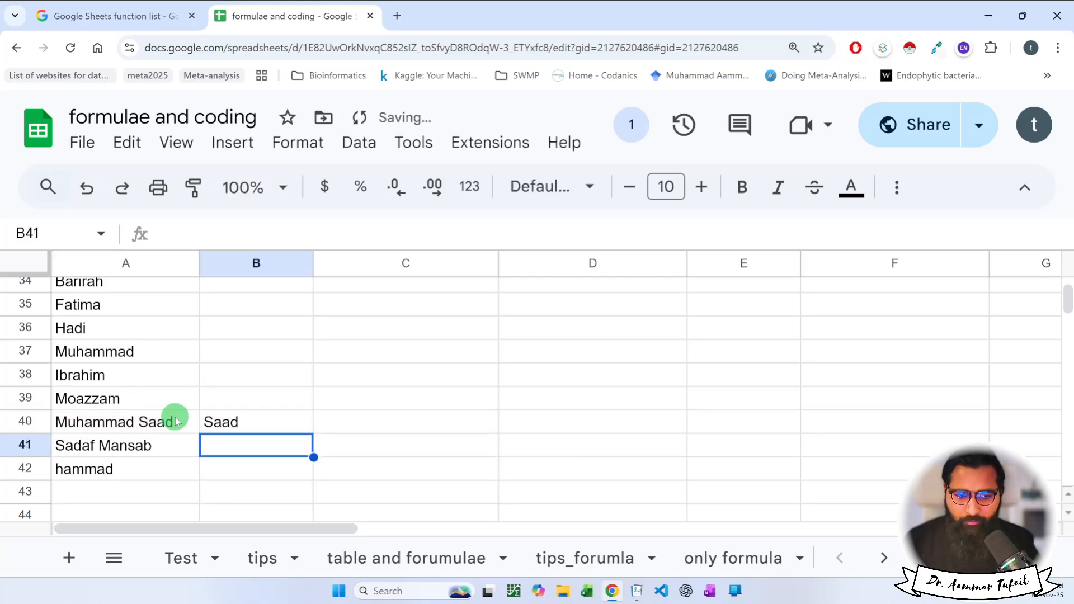
Enter =RIGHT(A41,6) in B41 to return the six-letter surname.
{"action": "double_click", "coordinate": [226, 440]}
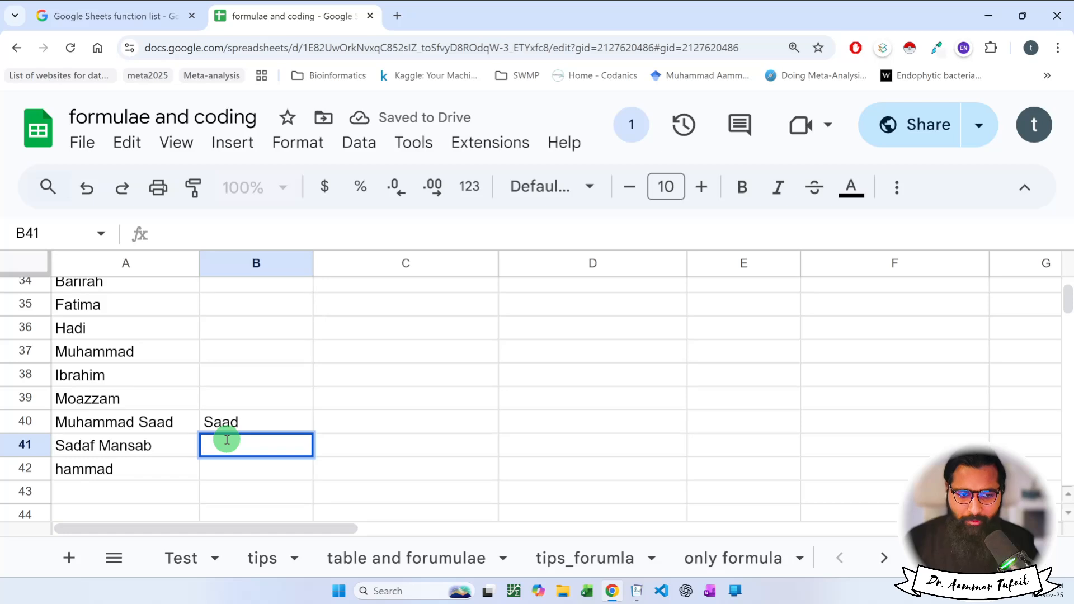
{"action": "type", "text": "right"}
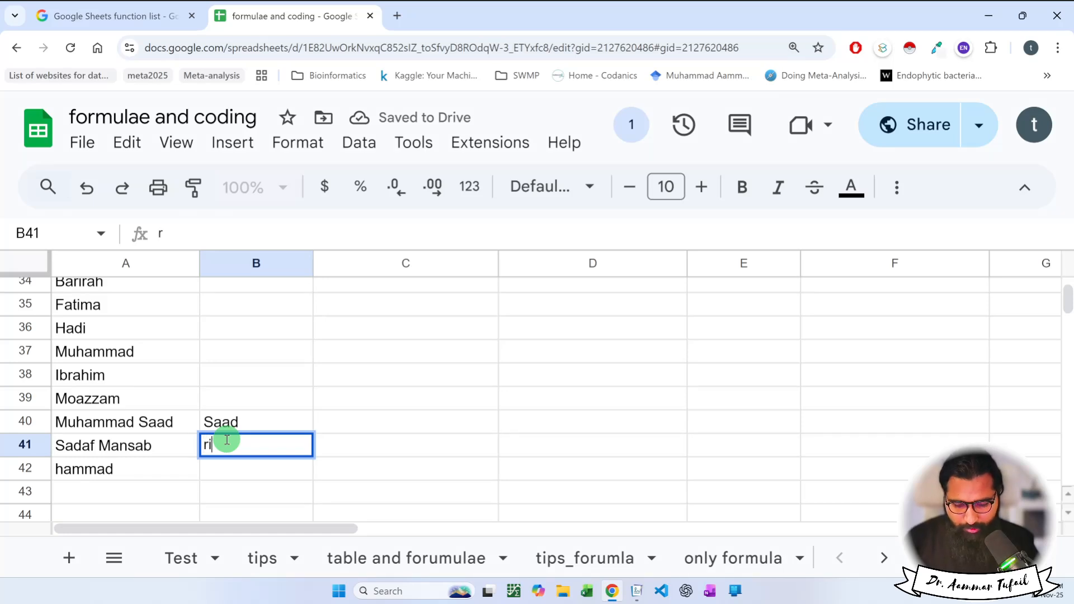
{"action": "key", "text": "BackSpace"}
{"action": "key", "text": "BackSpace"}
{"action": "key", "text": "BackSpace"}
{"action": "key", "text": "BackSpace"}
{"action": "key", "text": "BackSpace"}
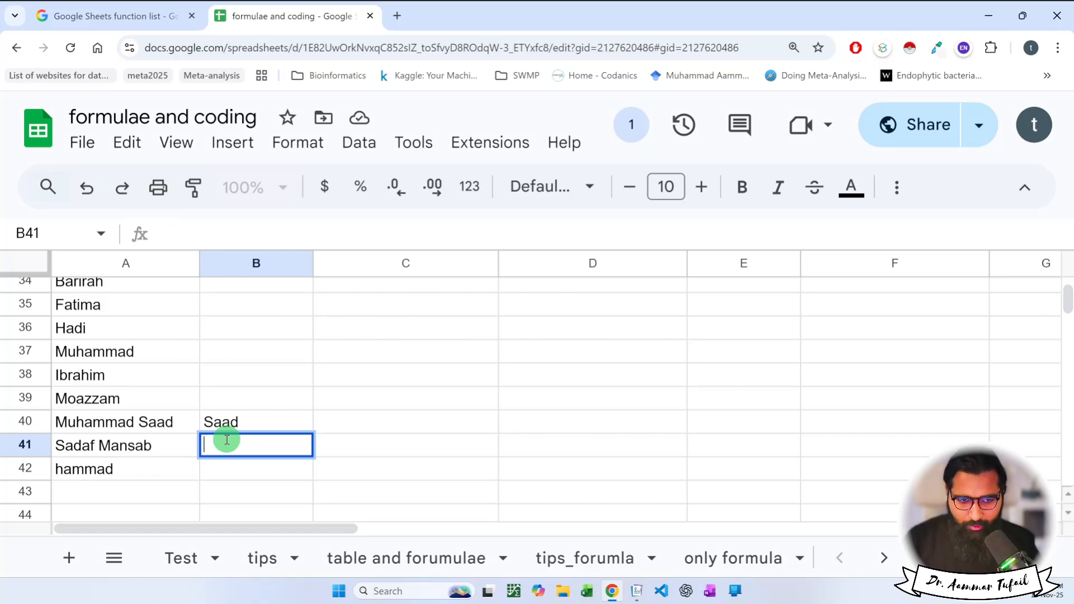
{"action": "type", "text": "=righ"}
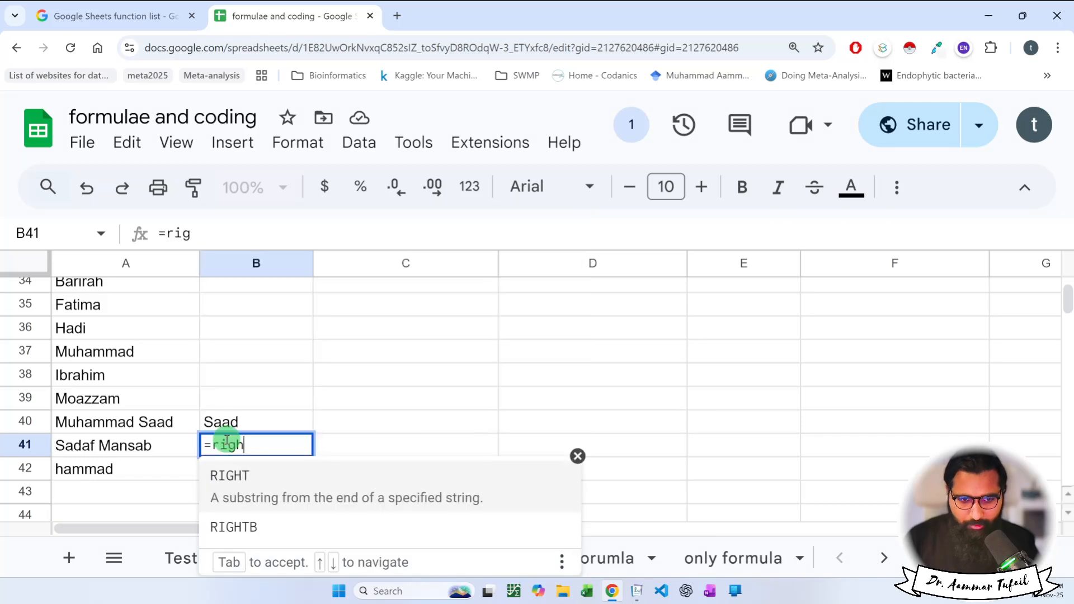
{"action": "key", "text": "Tab"}
{"action": "key", "text": "Left"}
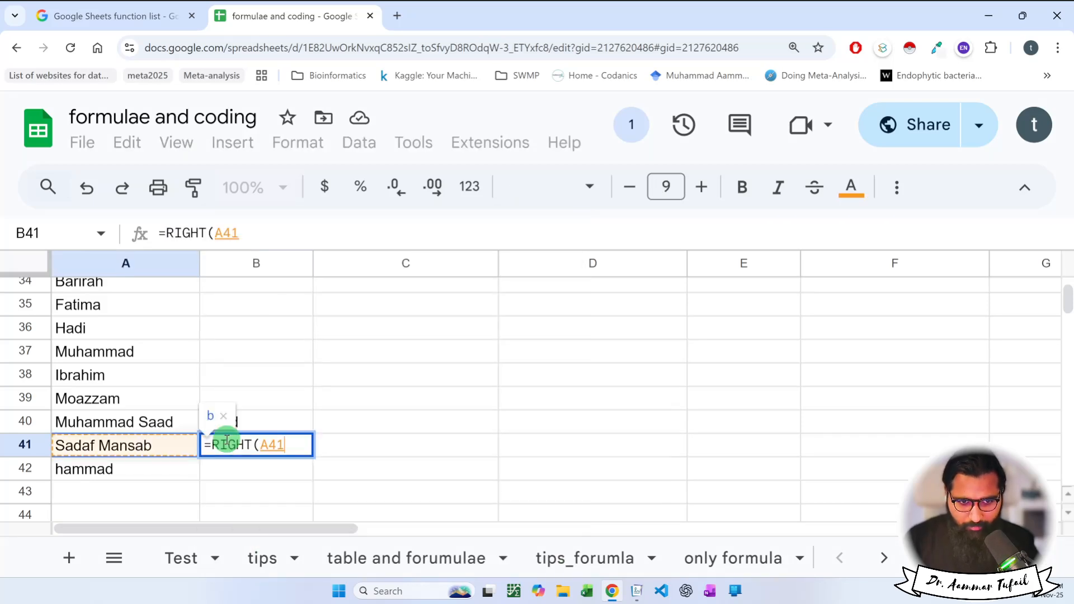
{"action": "type", "text": ","}
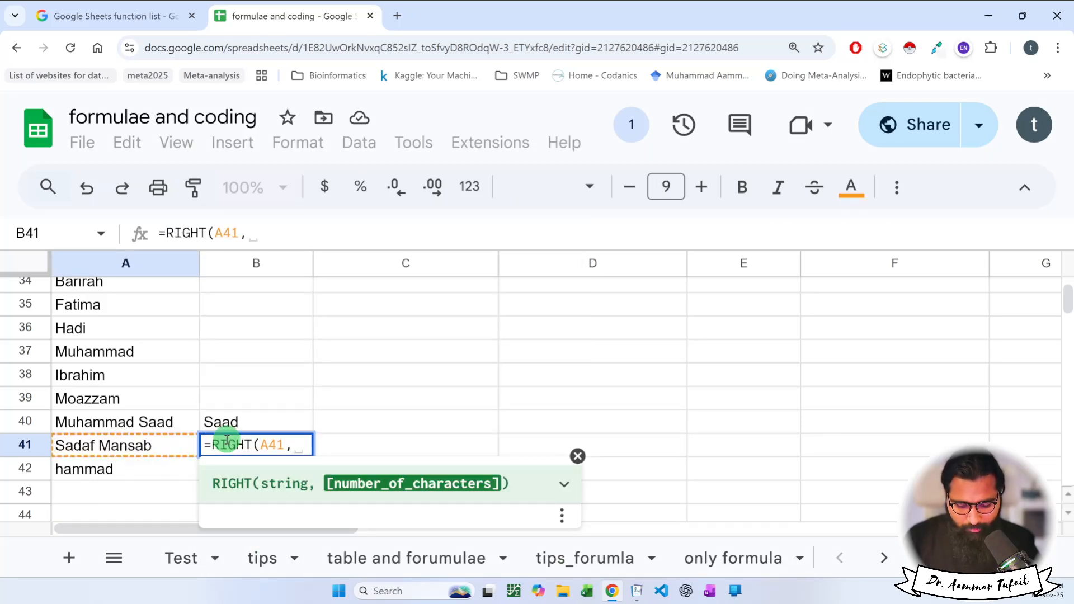
{"action": "type", "text": "6)"}
{"action": "key", "text": "Return"}
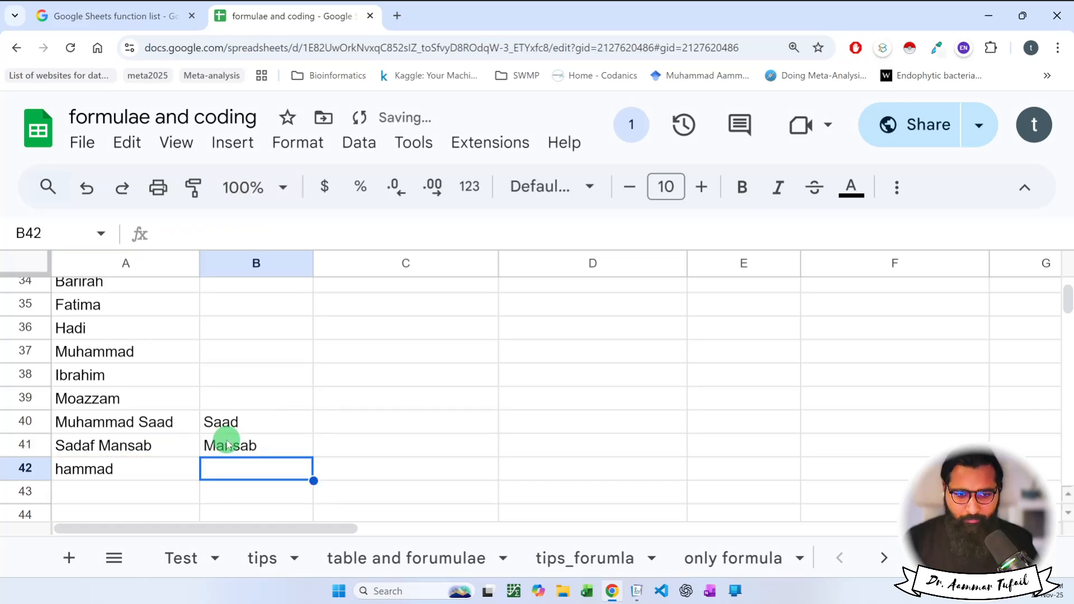
{"action": "left_click", "coordinate": [226, 445]}
Zoom the page out so more of the name list fits on screen.
{"action": "scroll", "coordinate": [285, 452], "scroll_direction": "up", "scroll_amount": 1}
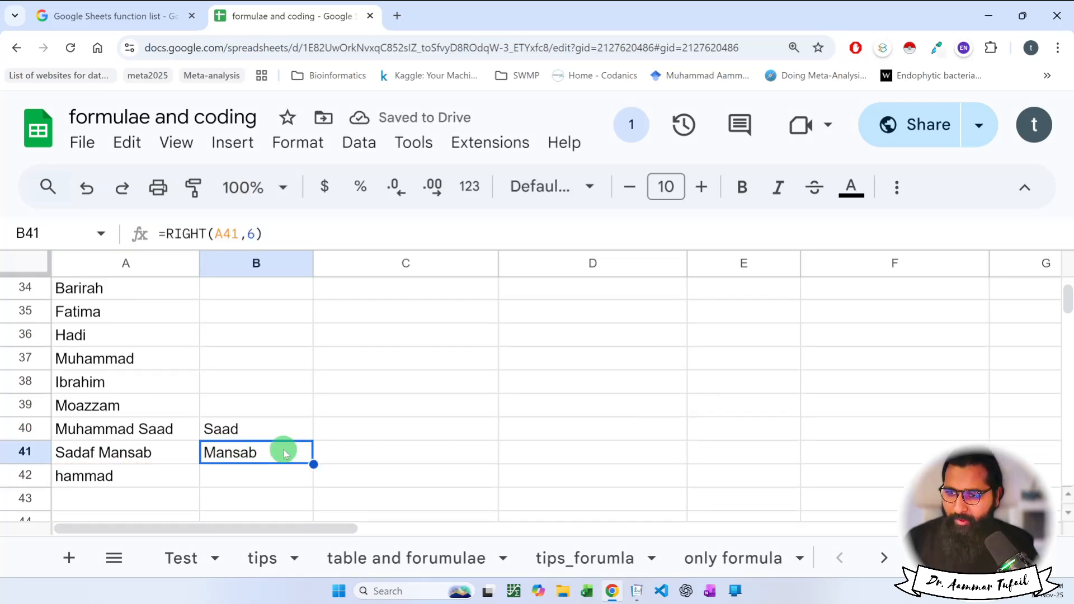
{"action": "scroll", "coordinate": [285, 452], "scroll_direction": "up", "scroll_amount": 2}
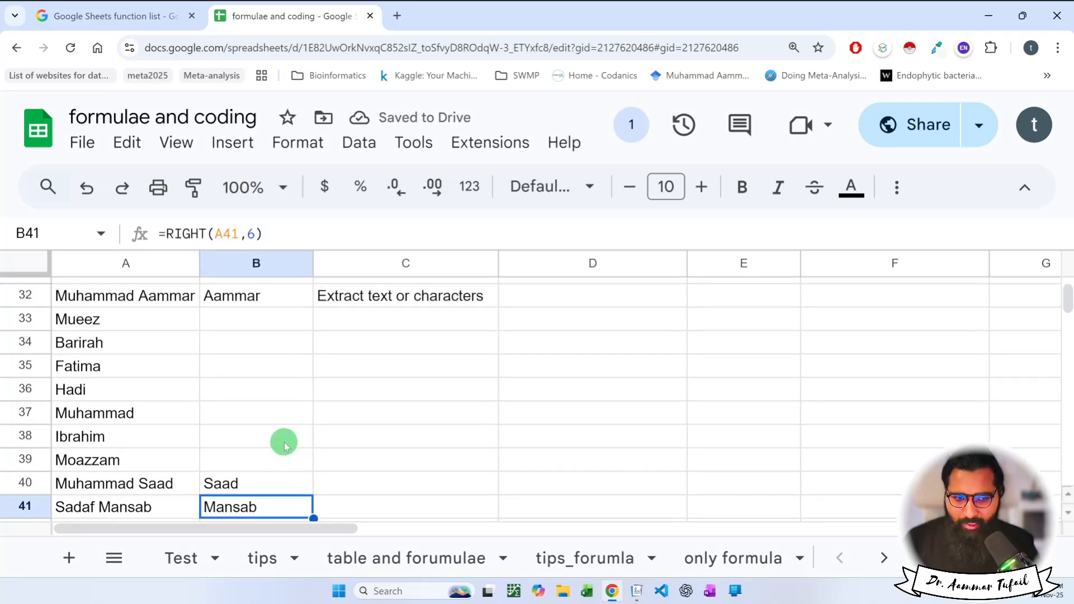
{"action": "scroll", "coordinate": [284, 446], "scroll_direction": "down", "scroll_amount": 1}
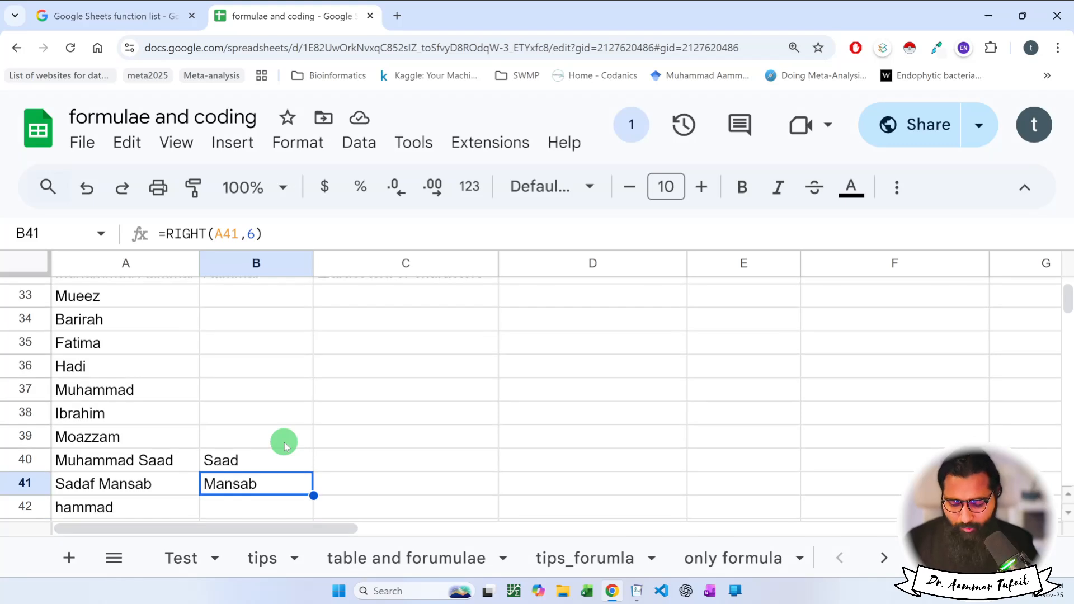
{"action": "key", "text": "ctrl+minus"}
{"action": "scroll", "coordinate": [285, 446], "scroll_direction": "up", "scroll_amount": 2}
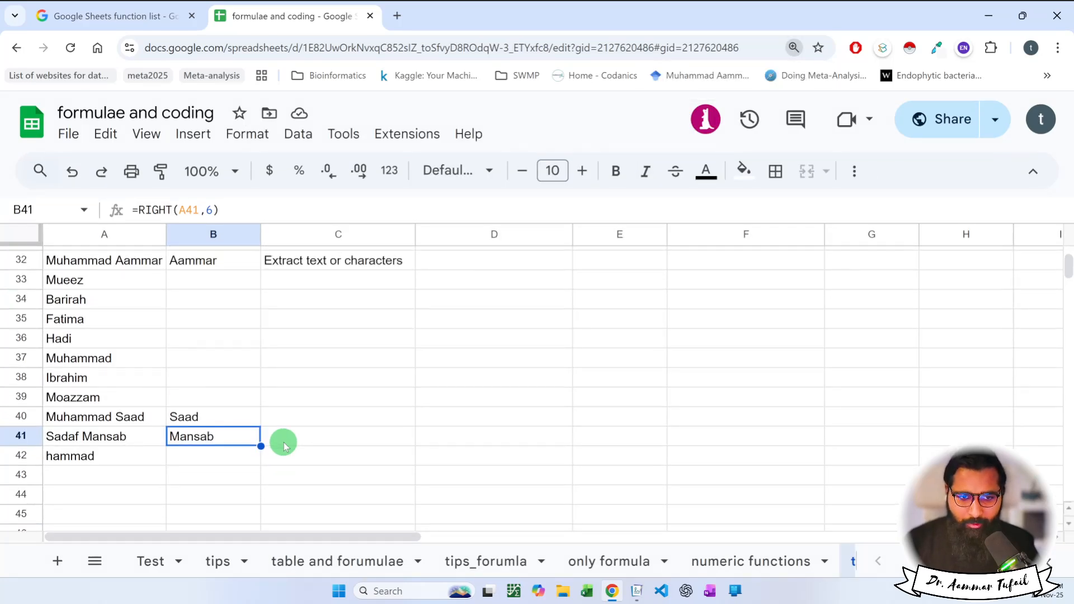
Select B32:B42 and A32:A42, pick A40, then bring up the Microsoft Journal window.
{"action": "left_click_drag", "start_coordinate": [211, 266], "coordinate": [194, 474]}
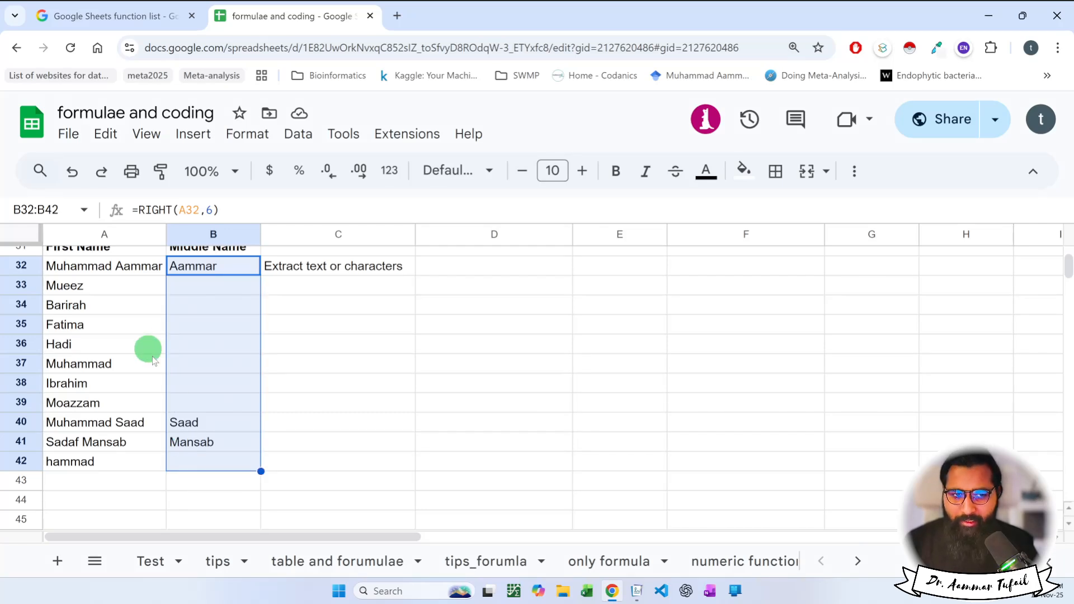
{"action": "left_click", "coordinate": [113, 268]}
{"action": "left_click_drag", "start_coordinate": [113, 268], "coordinate": [108, 463]}
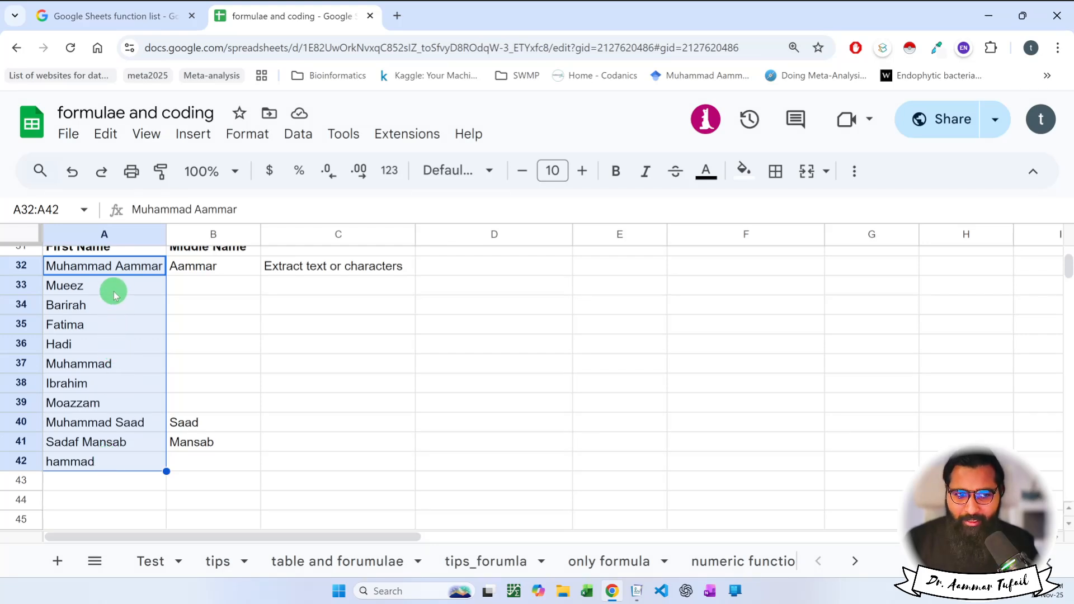
{"action": "left_click", "coordinate": [112, 425]}
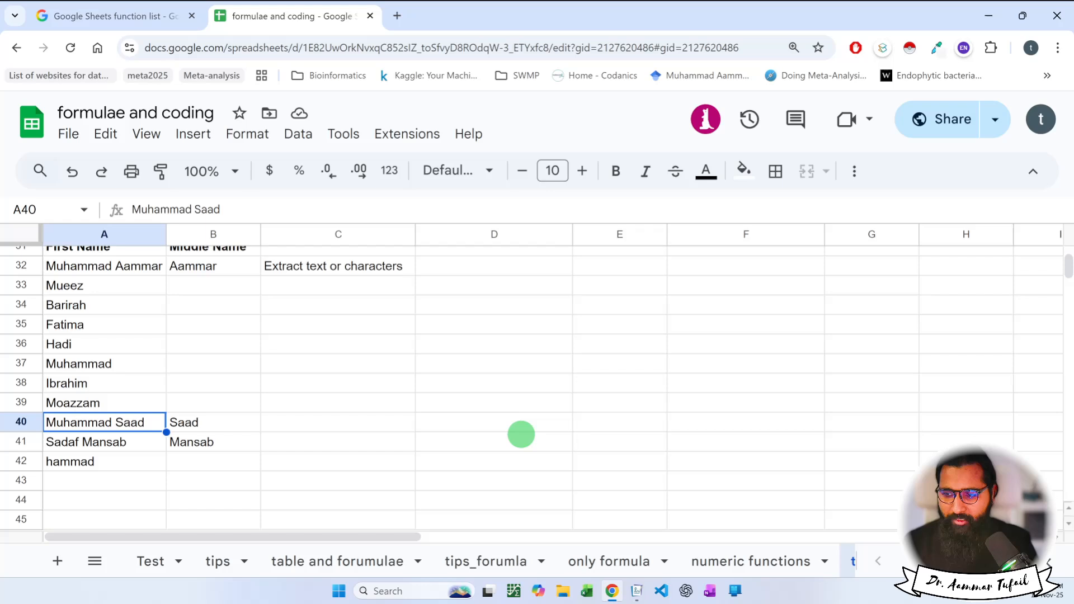
{"action": "key", "text": "alt+Tab"}
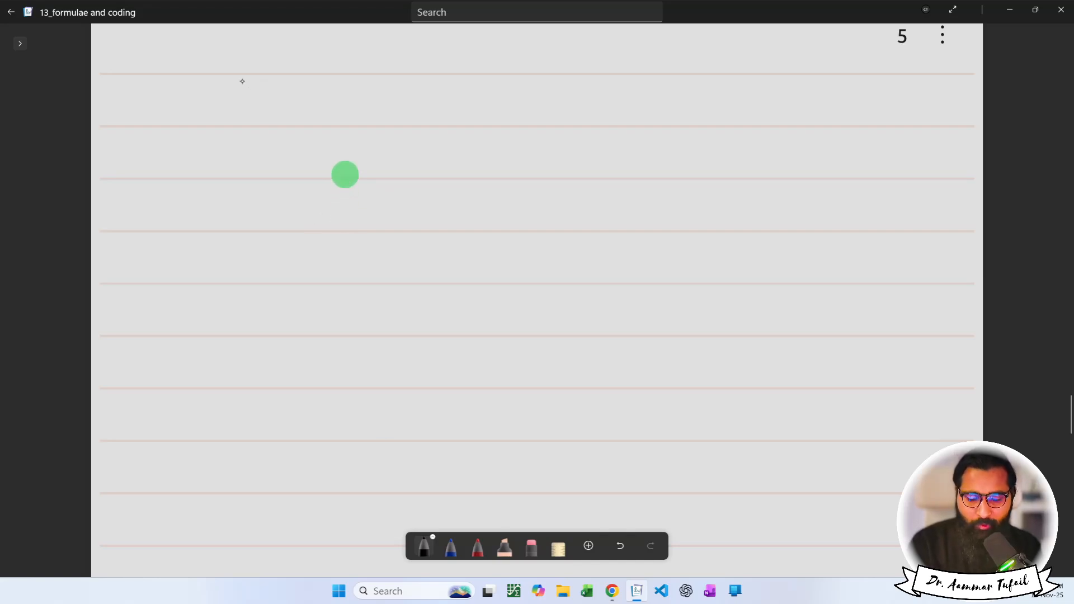
Handwrite the two-part name on the first line, separated by a space.
{"action": "mouse_move", "coordinate": [231, 94]}
{"action": "left_mouse_down"}
{"action": "mouse_move", "coordinate": [235, 119]}
{"action": "mouse_move", "coordinate": [259, 121]}
{"action": "mouse_move", "coordinate": [276, 108]}
{"action": "mouse_move", "coordinate": [278, 117]}
{"action": "mouse_move", "coordinate": [392, 128]}
{"action": "left_mouse_up"}
{"action": "mouse_move", "coordinate": [396, 89]}
{"action": "left_mouse_down"}
{"action": "mouse_move", "coordinate": [402, 133]}
{"action": "mouse_move", "coordinate": [470, 130]}
{"action": "mouse_move", "coordinate": [467, 116]}
{"action": "left_mouse_up"}
{"action": "mouse_move", "coordinate": [491, 115]}
{"action": "left_mouse_down"}
{"action": "mouse_move", "coordinate": [479, 120]}
{"action": "mouse_move", "coordinate": [492, 129]}
{"action": "left_mouse_up"}
{"action": "mouse_move", "coordinate": [495, 115]}
{"action": "left_mouse_down"}
{"action": "mouse_move", "coordinate": [502, 128]}
{"action": "mouse_move", "coordinate": [552, 128]}
{"action": "left_mouse_up"}
{"action": "left_click_drag", "start_coordinate": [560, 119], "coordinate": [563, 128]}
{"action": "left_click_drag", "start_coordinate": [567, 129], "coordinate": [582, 107]}
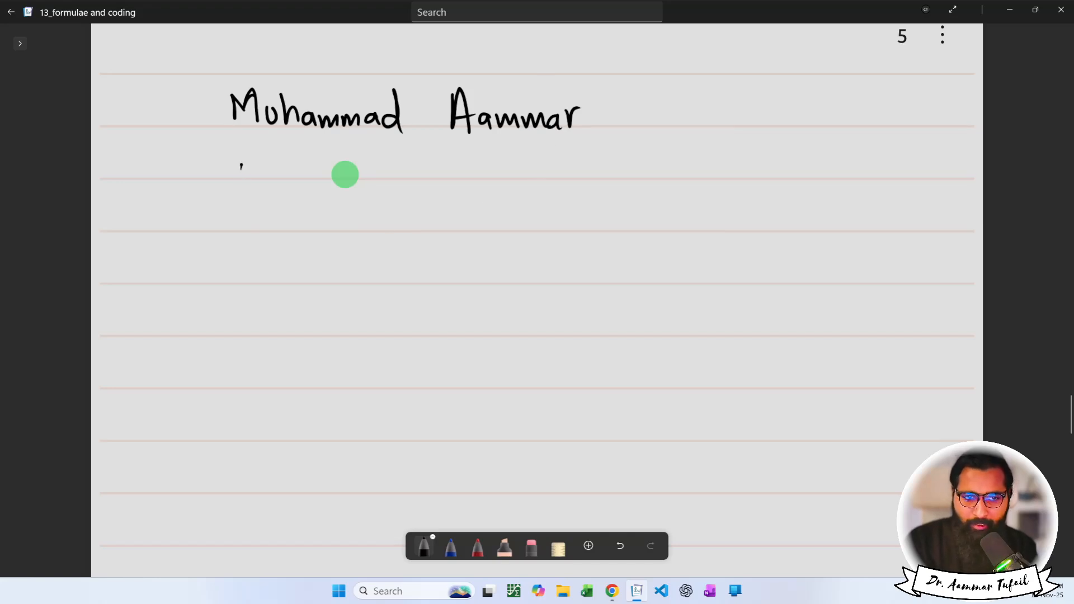
Handwrite the name again on the second line, separated by a comma.
{"action": "left_click_drag", "start_coordinate": [241, 164], "coordinate": [243, 180]}
{"action": "mouse_move", "coordinate": [249, 180]}
{"action": "left_mouse_down"}
{"action": "mouse_move", "coordinate": [259, 161]}
{"action": "mouse_move", "coordinate": [268, 183]}
{"action": "left_mouse_up"}
{"action": "mouse_move", "coordinate": [237, 165]}
{"action": "left_mouse_down"}
{"action": "mouse_move", "coordinate": [251, 161]}
{"action": "mouse_move", "coordinate": [240, 171]}
{"action": "left_mouse_up"}
{"action": "mouse_move", "coordinate": [275, 169]}
{"action": "left_mouse_down"}
{"action": "mouse_move", "coordinate": [280, 181]}
{"action": "mouse_move", "coordinate": [292, 166]}
{"action": "left_mouse_up"}
{"action": "mouse_move", "coordinate": [286, 150]}
{"action": "left_mouse_down"}
{"action": "mouse_move", "coordinate": [287, 184]}
{"action": "mouse_move", "coordinate": [304, 180]}
{"action": "left_mouse_up"}
{"action": "mouse_move", "coordinate": [306, 168]}
{"action": "left_mouse_down"}
{"action": "mouse_move", "coordinate": [374, 171]}
{"action": "mouse_move", "coordinate": [402, 187]}
{"action": "mouse_move", "coordinate": [435, 182]}
{"action": "mouse_move", "coordinate": [431, 169]}
{"action": "left_mouse_up"}
{"action": "mouse_move", "coordinate": [443, 170]}
{"action": "left_mouse_down"}
{"action": "mouse_move", "coordinate": [452, 182]}
{"action": "mouse_move", "coordinate": [469, 171]}
{"action": "mouse_move", "coordinate": [495, 180]}
{"action": "mouse_move", "coordinate": [536, 163]}
{"action": "left_mouse_up"}
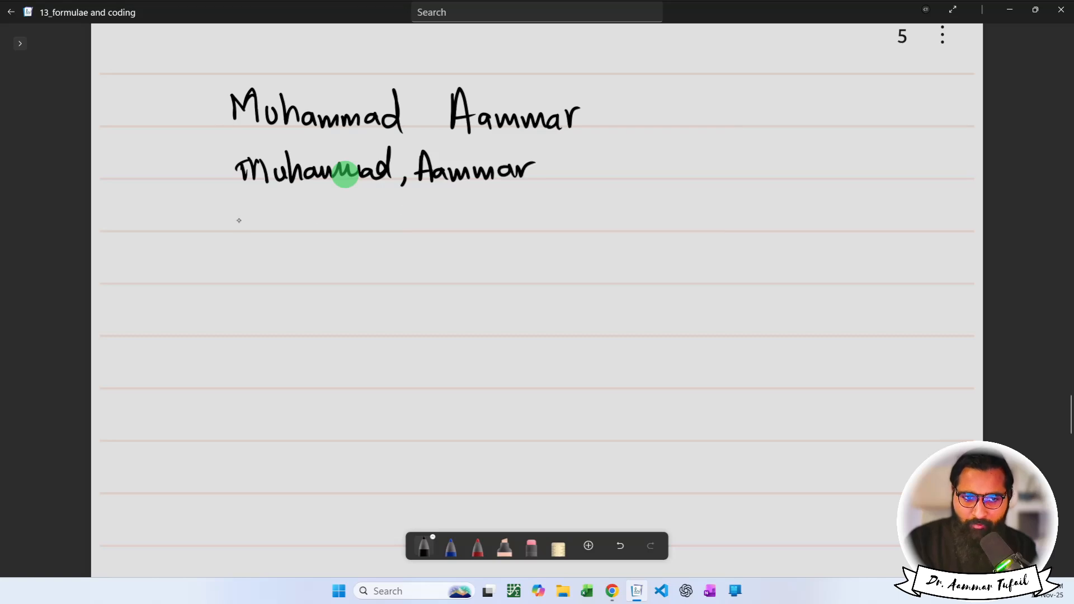
Handwrite the name on a third line joined by an underscore, and mark the first line's space.
{"action": "mouse_move", "coordinate": [240, 223]}
{"action": "left_mouse_down"}
{"action": "mouse_move", "coordinate": [258, 208]}
{"action": "mouse_move", "coordinate": [276, 223]}
{"action": "mouse_move", "coordinate": [324, 217]}
{"action": "mouse_move", "coordinate": [442, 230]}
{"action": "left_mouse_up"}
{"action": "mouse_move", "coordinate": [428, 222]}
{"action": "left_mouse_down"}
{"action": "mouse_move", "coordinate": [462, 230]}
{"action": "mouse_move", "coordinate": [481, 221]}
{"action": "mouse_move", "coordinate": [484, 230]}
{"action": "left_mouse_up"}
{"action": "left_click_drag", "start_coordinate": [489, 230], "coordinate": [543, 219]}
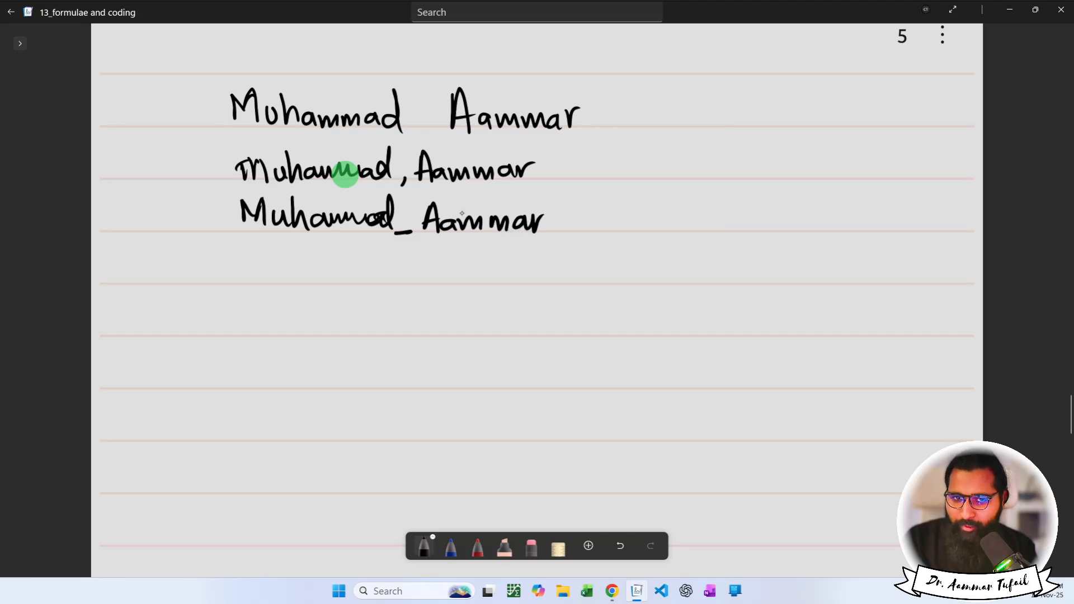
{"action": "mouse_move", "coordinate": [410, 124]}
{"action": "left_mouse_down"}
{"action": "mouse_move", "coordinate": [422, 133]}
{"action": "mouse_move", "coordinate": [437, 124]}
{"action": "left_mouse_up"}
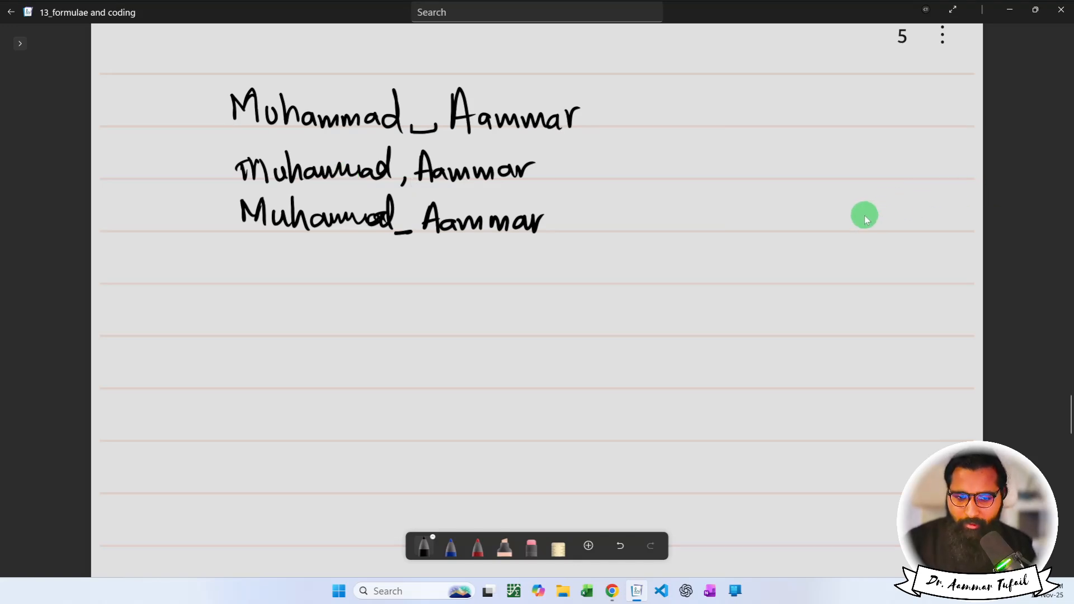
In red ink, write 'delimiter' beside the names and underline it, undoing the stray box.
{"action": "left_click", "coordinate": [478, 545]}
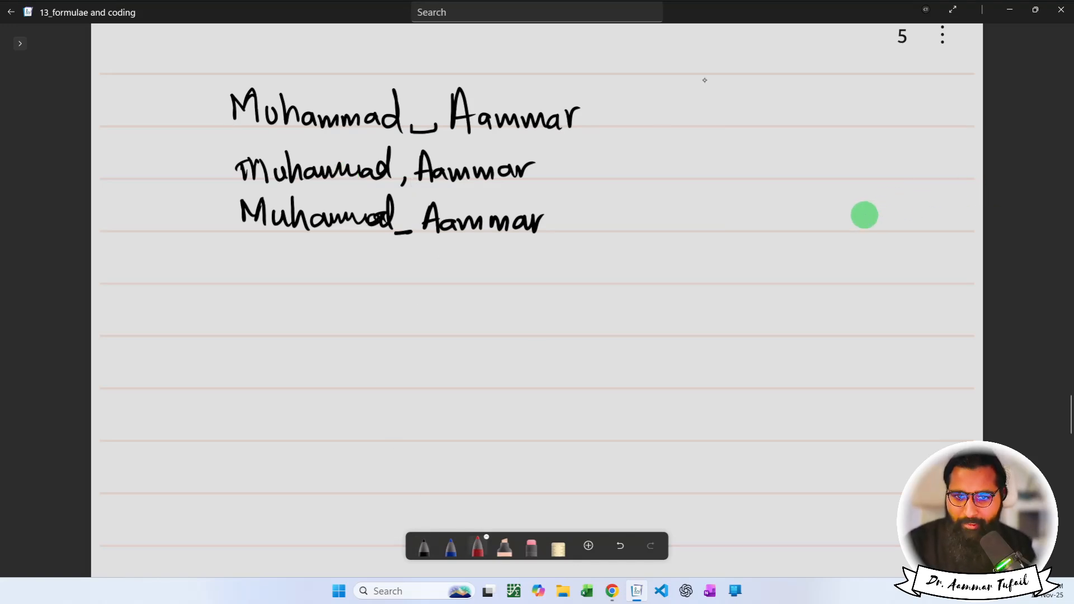
{"action": "mouse_move", "coordinate": [711, 160]}
{"action": "left_mouse_down"}
{"action": "mouse_move", "coordinate": [719, 177]}
{"action": "mouse_move", "coordinate": [753, 174]}
{"action": "left_mouse_up"}
{"action": "mouse_move", "coordinate": [761, 154]}
{"action": "left_mouse_down"}
{"action": "mouse_move", "coordinate": [766, 175]}
{"action": "mouse_move", "coordinate": [804, 178]}
{"action": "left_mouse_up"}
{"action": "left_click", "coordinate": [763, 147]}
{"action": "left_click", "coordinate": [804, 159]}
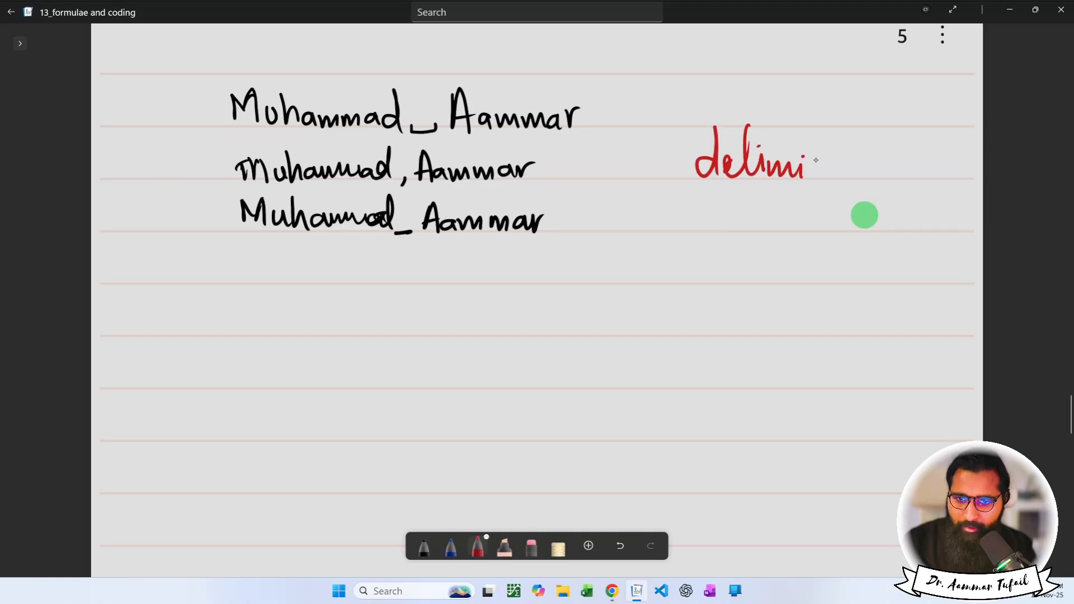
{"action": "left_click_drag", "start_coordinate": [826, 134], "coordinate": [827, 176]}
{"action": "mouse_move", "coordinate": [811, 160]}
{"action": "left_mouse_down"}
{"action": "mouse_move", "coordinate": [859, 152]}
{"action": "mouse_move", "coordinate": [868, 174]}
{"action": "left_mouse_up"}
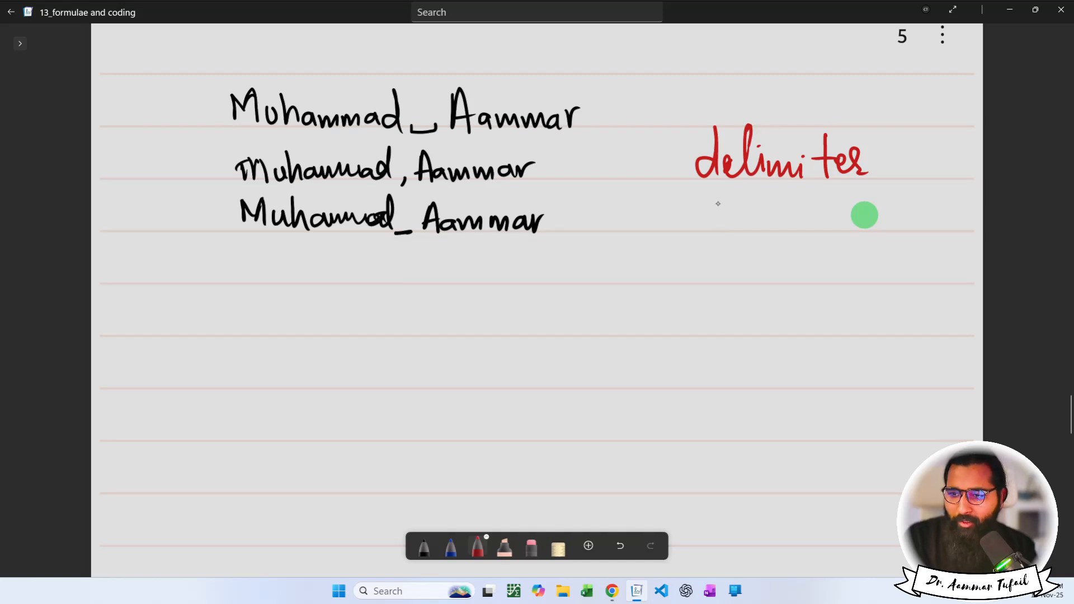
{"action": "mouse_move", "coordinate": [700, 192]}
{"action": "left_mouse_down"}
{"action": "mouse_move", "coordinate": [876, 188]}
{"action": "mouse_move", "coordinate": [883, 171]}
{"action": "left_mouse_up"}
{"action": "mouse_move", "coordinate": [701, 191]}
{"action": "left_mouse_down"}
{"action": "mouse_move", "coordinate": [685, 173]}
{"action": "mouse_move", "coordinate": [683, 116]}
{"action": "mouse_move", "coordinate": [868, 114]}
{"action": "mouse_move", "coordinate": [879, 182]}
{"action": "left_mouse_up"}
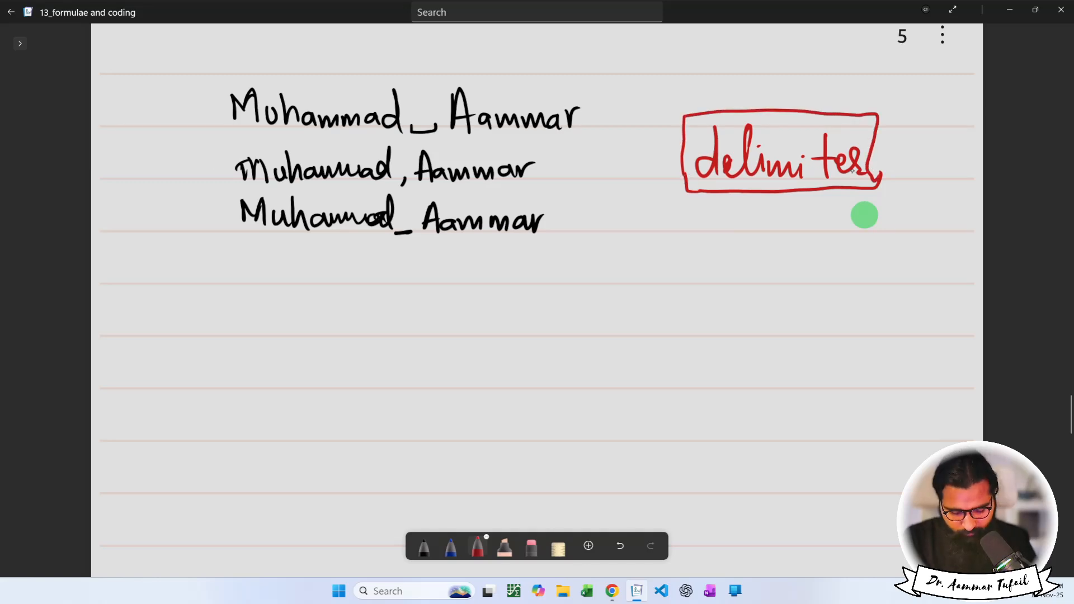
{"action": "key", "text": "ctrl+z"}
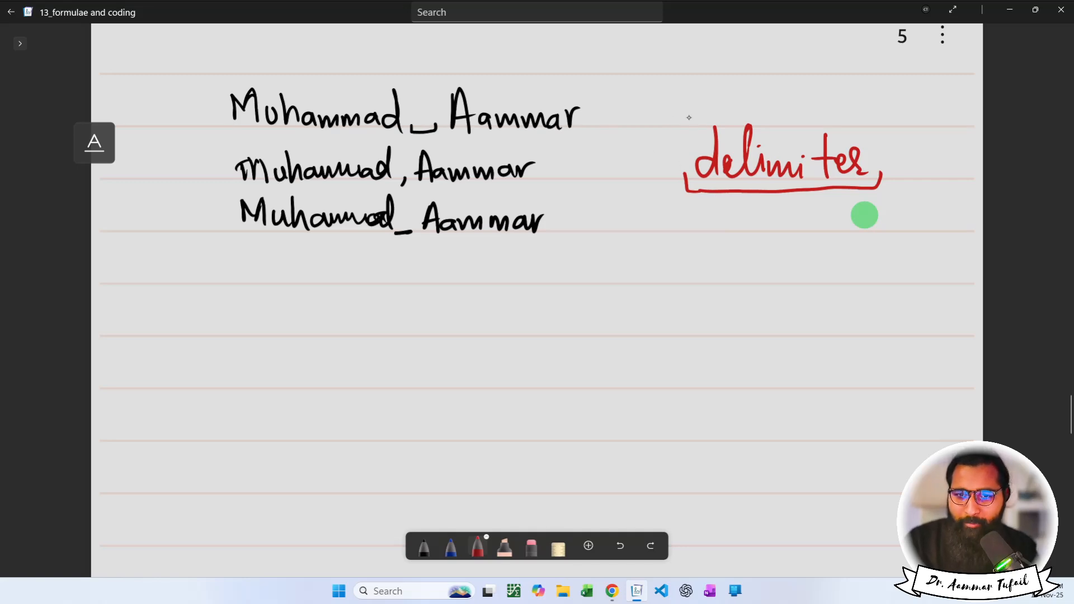
Label the three separators in red as space, comma and underscore.
{"action": "mouse_move", "coordinate": [693, 101]}
{"action": "left_mouse_down"}
{"action": "mouse_move", "coordinate": [681, 117]}
{"action": "mouse_move", "coordinate": [745, 104]}
{"action": "left_mouse_up"}
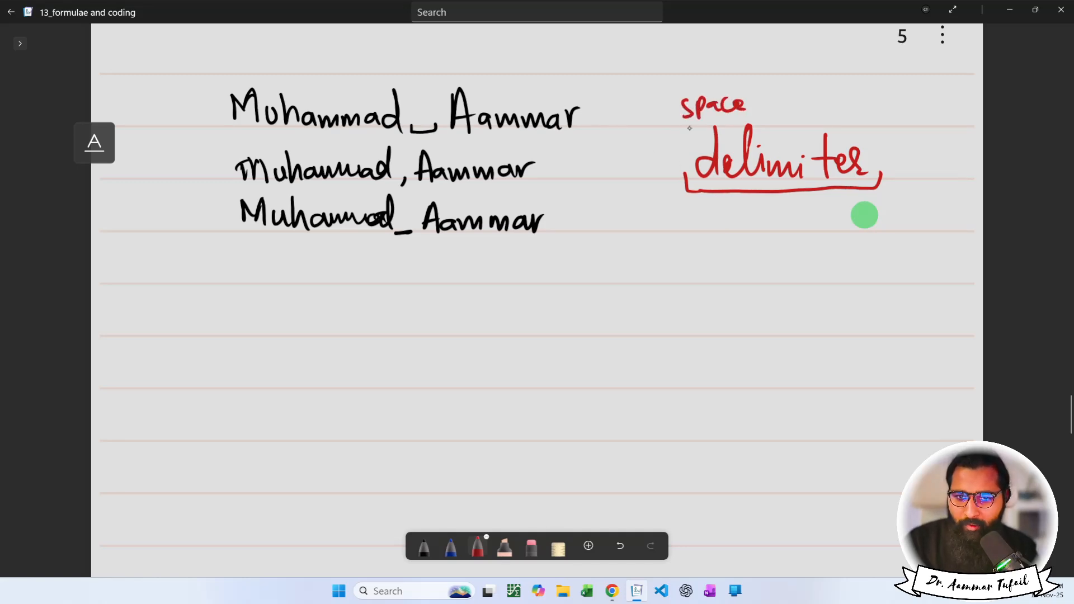
{"action": "left_click_drag", "start_coordinate": [611, 163], "coordinate": [658, 170]}
{"action": "mouse_move", "coordinate": [612, 226]}
{"action": "left_mouse_down"}
{"action": "mouse_move", "coordinate": [629, 227]}
{"action": "mouse_move", "coordinate": [623, 212]}
{"action": "mouse_move", "coordinate": [629, 226]}
{"action": "mouse_move", "coordinate": [655, 229]}
{"action": "mouse_move", "coordinate": [653, 207]}
{"action": "mouse_move", "coordinate": [674, 224]}
{"action": "mouse_move", "coordinate": [742, 223]}
{"action": "left_mouse_up"}
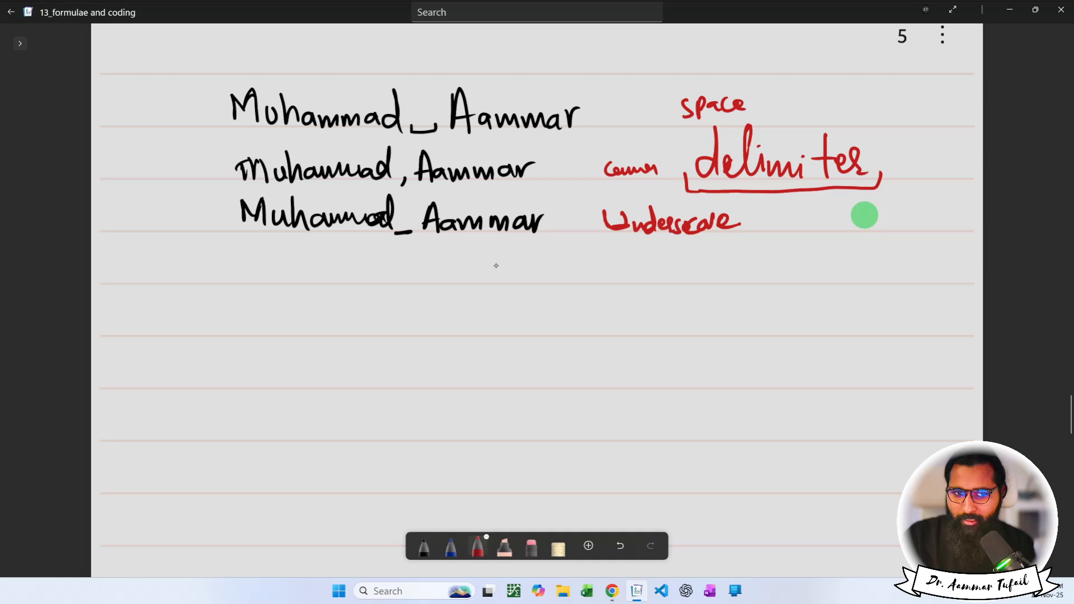
In red ink, write '.CSV Comma separated values.' below the names.
{"action": "left_click", "coordinate": [310, 325]}
{"action": "mouse_move", "coordinate": [339, 312]}
{"action": "left_mouse_down"}
{"action": "mouse_move", "coordinate": [340, 330]}
{"action": "mouse_move", "coordinate": [379, 309]}
{"action": "left_mouse_up"}
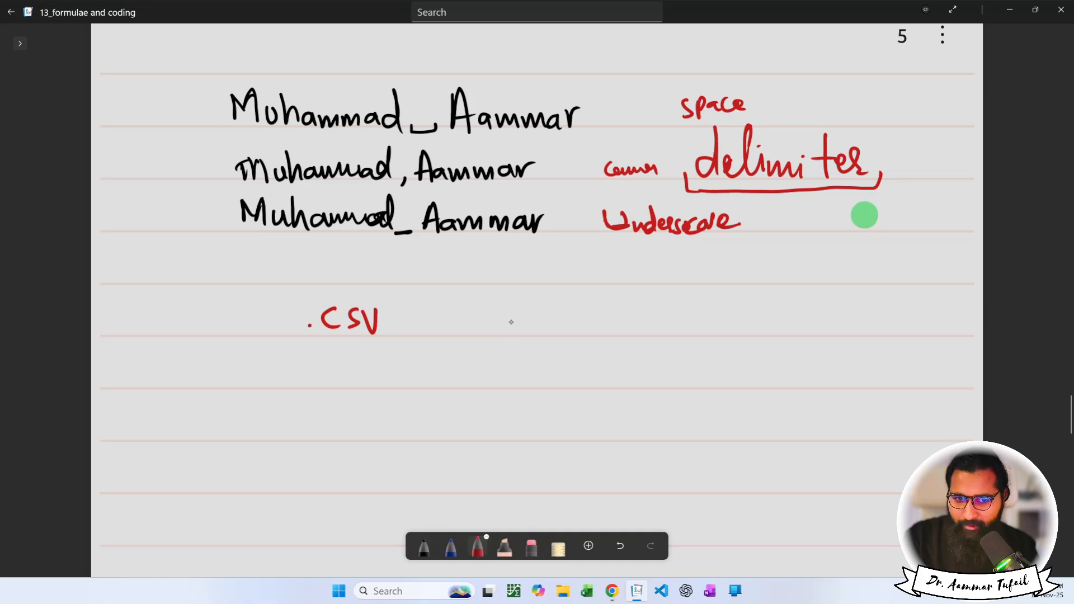
{"action": "left_click_drag", "start_coordinate": [519, 314], "coordinate": [505, 333]}
{"action": "mouse_move", "coordinate": [532, 321]}
{"action": "left_mouse_down"}
{"action": "mouse_move", "coordinate": [531, 334]}
{"action": "mouse_move", "coordinate": [582, 322]}
{"action": "mouse_move", "coordinate": [659, 334]}
{"action": "mouse_move", "coordinate": [698, 320]}
{"action": "mouse_move", "coordinate": [706, 334]}
{"action": "mouse_move", "coordinate": [737, 334]}
{"action": "mouse_move", "coordinate": [777, 320]}
{"action": "mouse_move", "coordinate": [797, 297]}
{"action": "mouse_move", "coordinate": [789, 320]}
{"action": "left_mouse_up"}
{"action": "mouse_move", "coordinate": [845, 316]}
{"action": "left_mouse_down"}
{"action": "mouse_move", "coordinate": [851, 330]}
{"action": "mouse_move", "coordinate": [920, 323]}
{"action": "left_mouse_up"}
{"action": "left_click_drag", "start_coordinate": [924, 318], "coordinate": [923, 335]}
{"action": "left_click", "coordinate": [938, 334]}
Write the example 2,4,6 and box it.
{"action": "left_click_drag", "start_coordinate": [509, 415], "coordinate": [538, 436]}
{"action": "left_click_drag", "start_coordinate": [546, 436], "coordinate": [544, 445]}
{"action": "left_click_drag", "start_coordinate": [558, 407], "coordinate": [573, 429]}
{"action": "left_click_drag", "start_coordinate": [572, 415], "coordinate": [575, 446]}
{"action": "left_click_drag", "start_coordinate": [588, 440], "coordinate": [582, 460]}
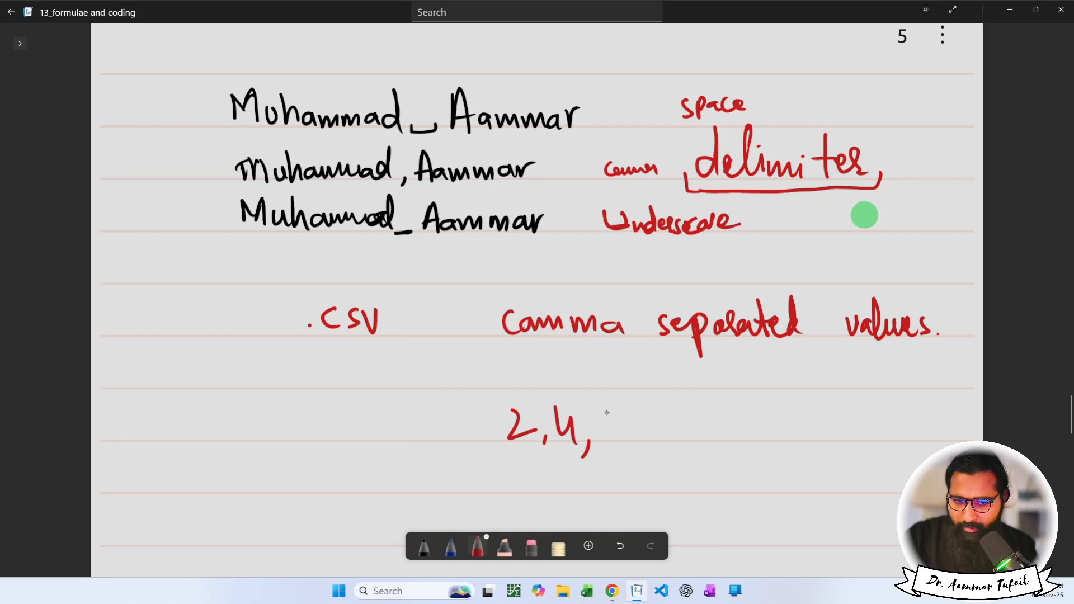
{"action": "left_click_drag", "start_coordinate": [610, 407], "coordinate": [606, 430]}
{"action": "mouse_move", "coordinate": [512, 462]}
{"action": "left_mouse_down"}
{"action": "mouse_move", "coordinate": [632, 456]}
{"action": "mouse_move", "coordinate": [628, 391]}
{"action": "mouse_move", "coordinate": [499, 393]}
{"action": "mouse_move", "coordinate": [528, 463]}
{"action": "left_mouse_up"}
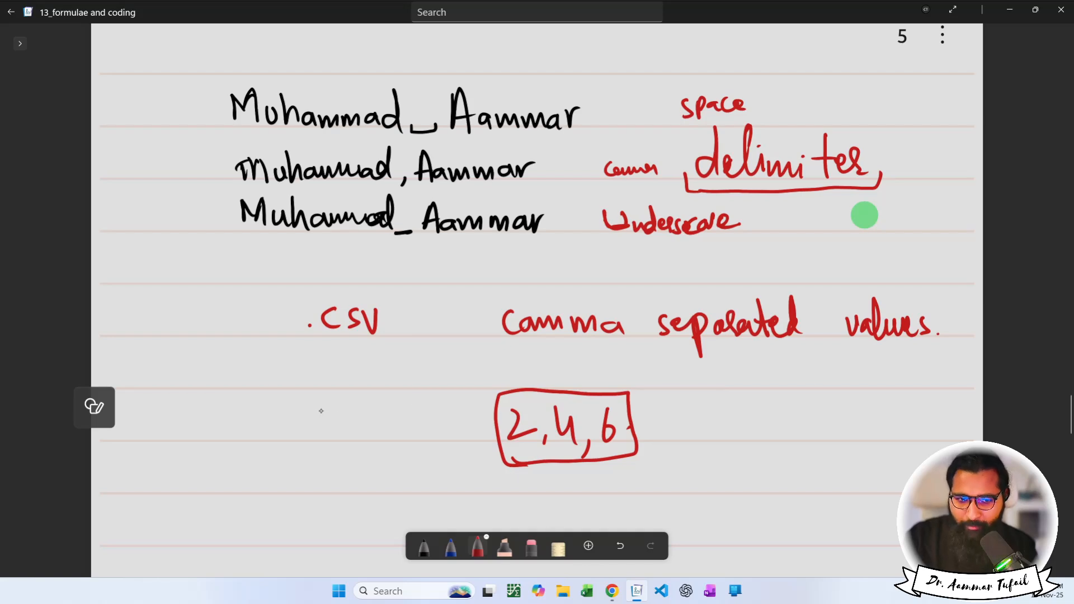
Write and box .TSV beside the example, noting that it uses tab.
{"action": "mouse_move", "coordinate": [323, 411]}
{"action": "left_mouse_down"}
{"action": "mouse_move", "coordinate": [326, 439]}
{"action": "mouse_move", "coordinate": [327, 411]}
{"action": "left_mouse_up"}
{"action": "mouse_move", "coordinate": [336, 439]}
{"action": "left_mouse_down"}
{"action": "mouse_move", "coordinate": [350, 414]}
{"action": "mouse_move", "coordinate": [336, 437]}
{"action": "left_mouse_up"}
{"action": "mouse_move", "coordinate": [356, 412]}
{"action": "left_mouse_down"}
{"action": "mouse_move", "coordinate": [362, 434]}
{"action": "mouse_move", "coordinate": [369, 412]}
{"action": "left_mouse_up"}
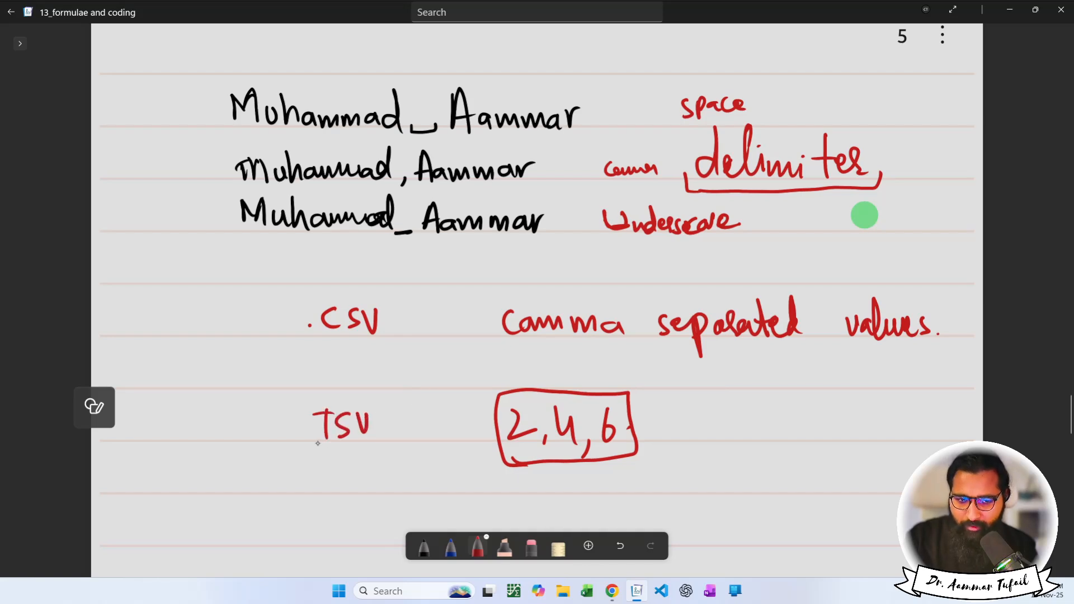
{"action": "mouse_move", "coordinate": [323, 450]}
{"action": "left_mouse_down"}
{"action": "mouse_move", "coordinate": [386, 411]}
{"action": "mouse_move", "coordinate": [285, 398]}
{"action": "mouse_move", "coordinate": [336, 456]}
{"action": "left_mouse_up"}
{"action": "left_click_drag", "start_coordinate": [416, 384], "coordinate": [415, 414]}
{"action": "mouse_move", "coordinate": [406, 403]}
{"action": "left_mouse_down"}
{"action": "mouse_move", "coordinate": [434, 394]}
{"action": "mouse_move", "coordinate": [434, 413]}
{"action": "left_mouse_up"}
{"action": "mouse_move", "coordinate": [440, 383]}
{"action": "left_mouse_down"}
{"action": "mouse_move", "coordinate": [436, 411]}
{"action": "mouse_move", "coordinate": [451, 406]}
{"action": "mouse_move", "coordinate": [409, 413]}
{"action": "left_mouse_up"}
{"action": "mouse_move", "coordinate": [393, 425]}
{"action": "left_mouse_down"}
{"action": "mouse_move", "coordinate": [413, 419]}
{"action": "mouse_move", "coordinate": [408, 433]}
{"action": "left_mouse_up"}
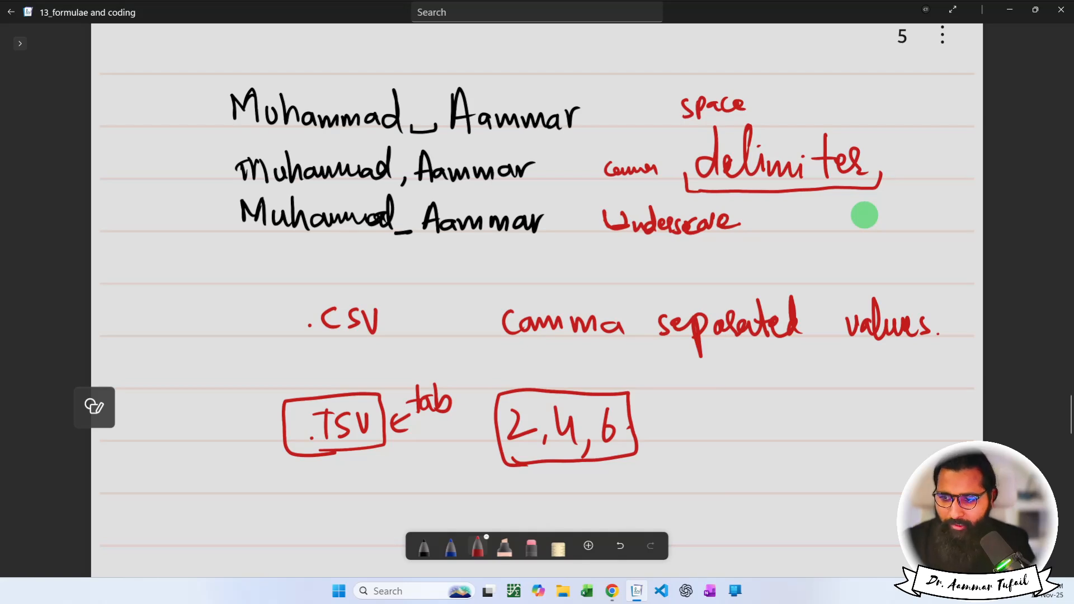
Bracket the first name, mark the space between the names, and write 'Split' above.
{"action": "scroll", "coordinate": [829, 259], "scroll_direction": "up", "scroll_amount": 2}
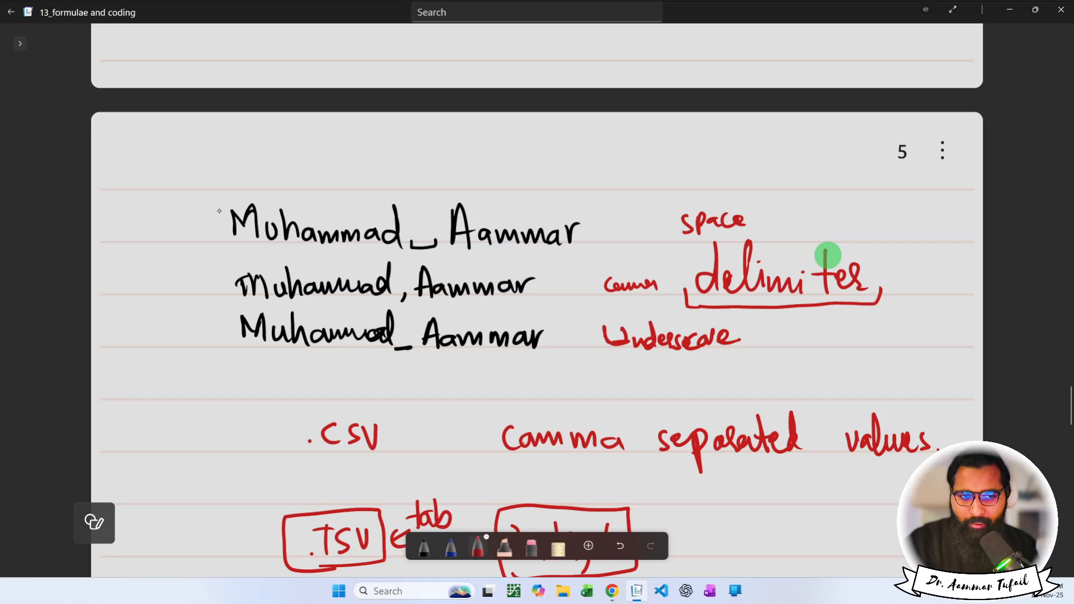
{"action": "mouse_move", "coordinate": [213, 220]}
{"action": "left_mouse_down"}
{"action": "mouse_move", "coordinate": [302, 185]}
{"action": "mouse_move", "coordinate": [543, 177]}
{"action": "mouse_move", "coordinate": [587, 220]}
{"action": "left_mouse_up"}
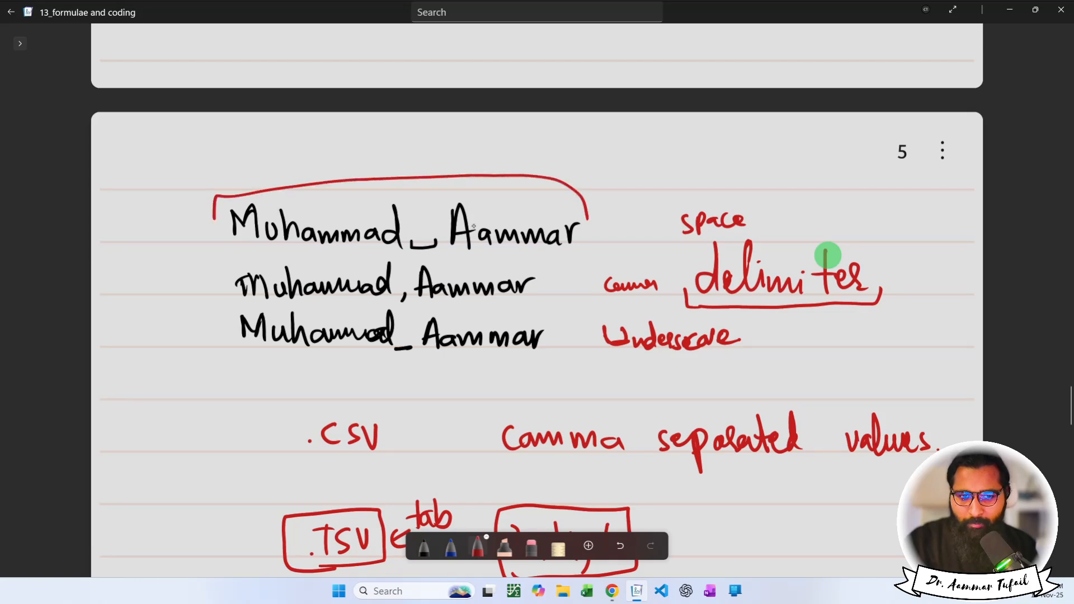
{"action": "mouse_move", "coordinate": [407, 194]}
{"action": "left_mouse_down"}
{"action": "mouse_move", "coordinate": [435, 201]}
{"action": "mouse_move", "coordinate": [440, 191]}
{"action": "left_mouse_up"}
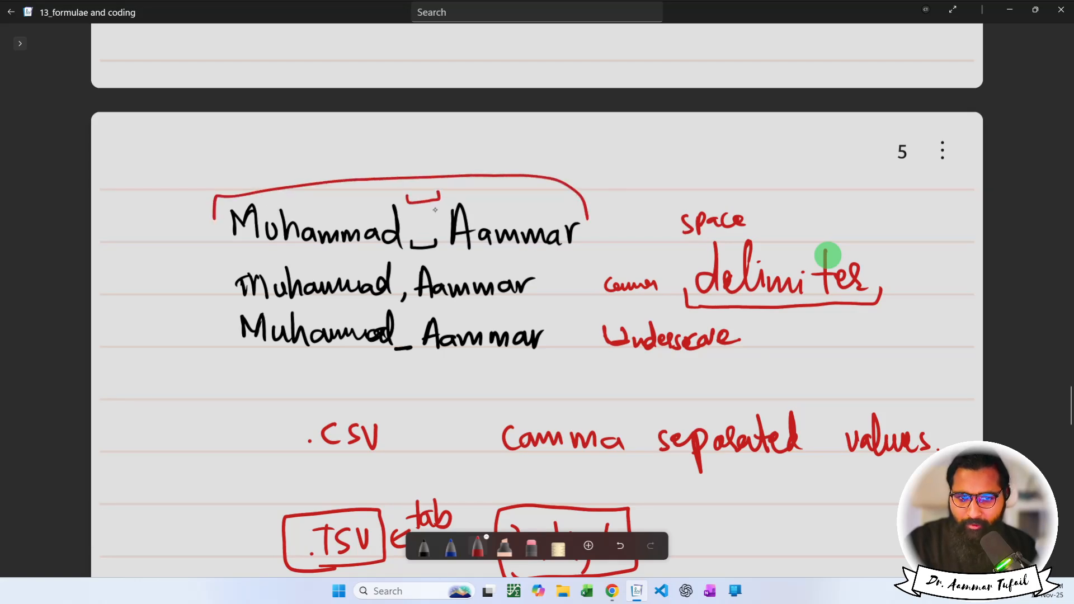
{"action": "left_click_drag", "start_coordinate": [282, 155], "coordinate": [272, 175]}
{"action": "mouse_move", "coordinate": [291, 160]}
{"action": "left_mouse_down"}
{"action": "mouse_move", "coordinate": [294, 183]}
{"action": "mouse_move", "coordinate": [301, 171]}
{"action": "left_mouse_up"}
{"action": "left_click", "coordinate": [316, 167]}
{"action": "mouse_move", "coordinate": [307, 149]}
{"action": "left_mouse_down"}
{"action": "mouse_move", "coordinate": [308, 178]}
{"action": "mouse_move", "coordinate": [318, 178]}
{"action": "left_mouse_up"}
{"action": "mouse_move", "coordinate": [327, 147]}
{"action": "left_mouse_down"}
{"action": "mouse_move", "coordinate": [331, 180]}
{"action": "mouse_move", "coordinate": [335, 162]}
{"action": "left_mouse_up"}
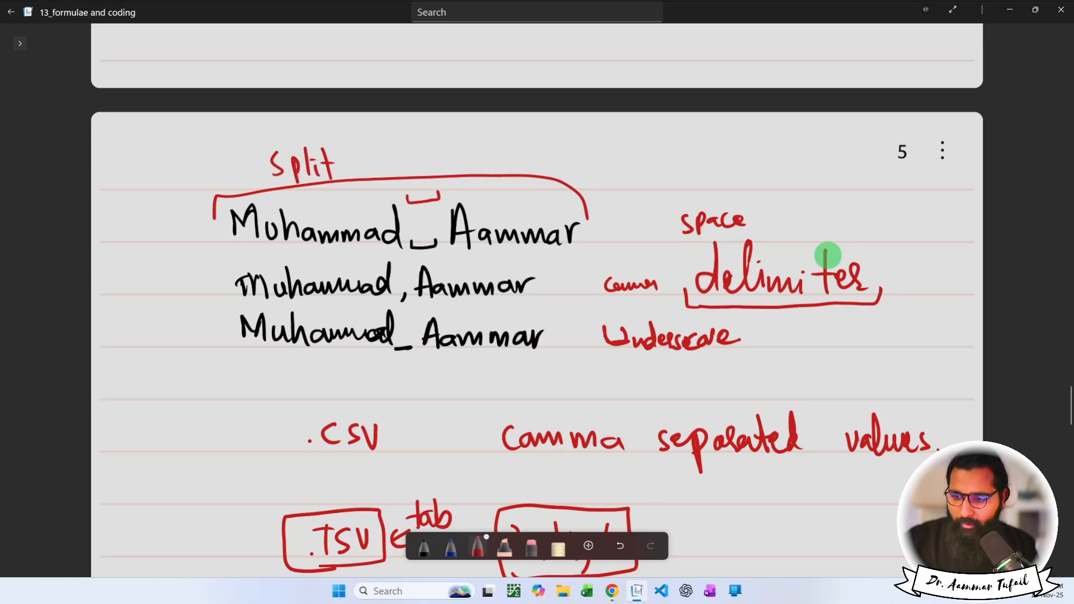
Enter the heading 'Middle Name with Delimiter' in D31, then begin =split in D32.
{"action": "key", "text": "alt+Tab"}
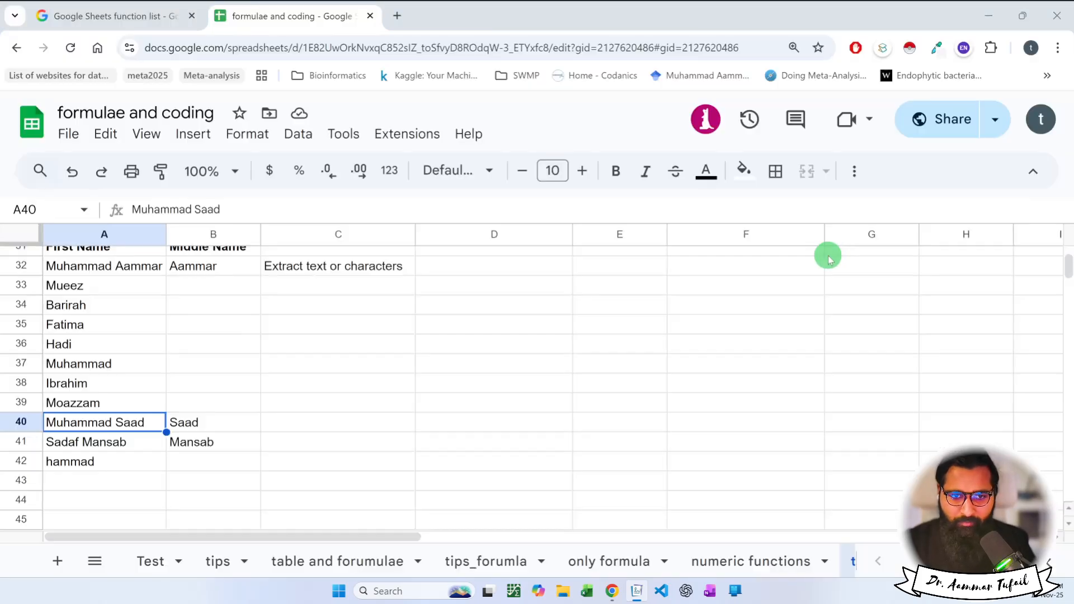
{"action": "scroll", "coordinate": [349, 393], "scroll_direction": "up", "scroll_amount": 1}
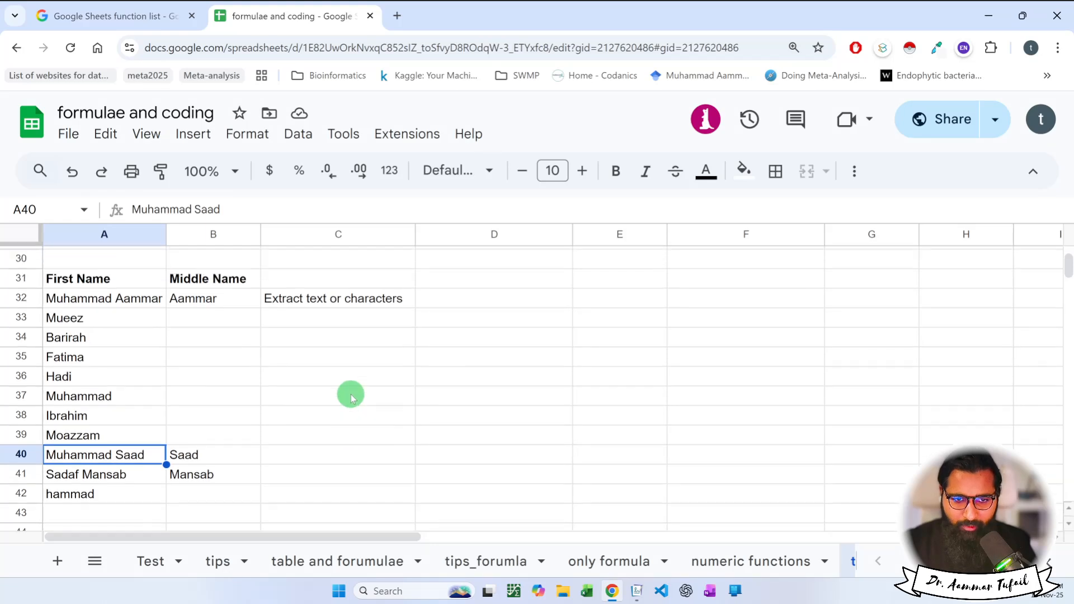
{"action": "left_click", "coordinate": [469, 292]}
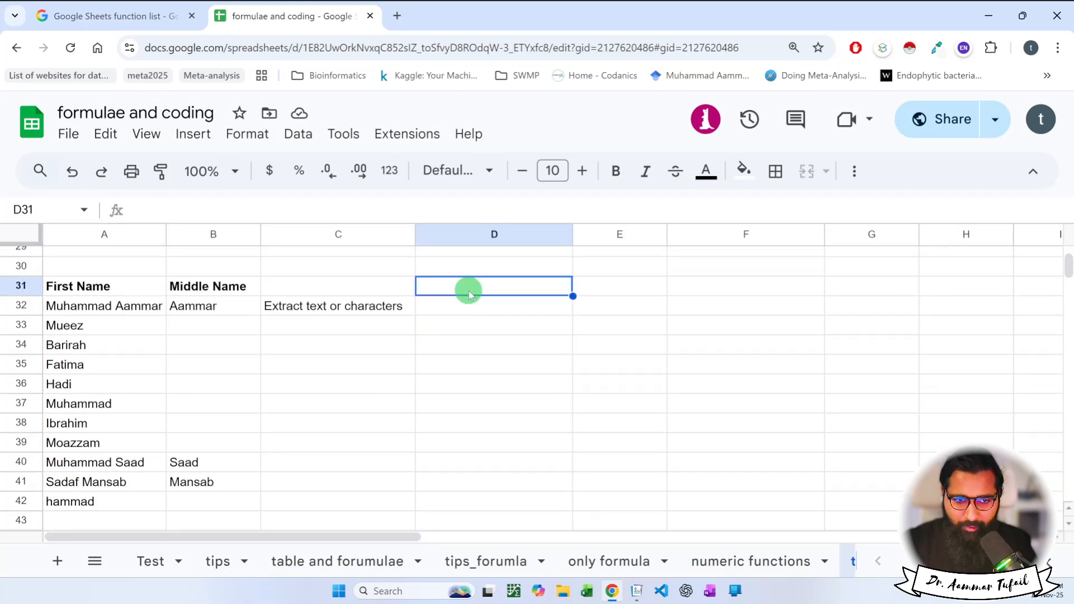
{"action": "type", "text": "iddle"}
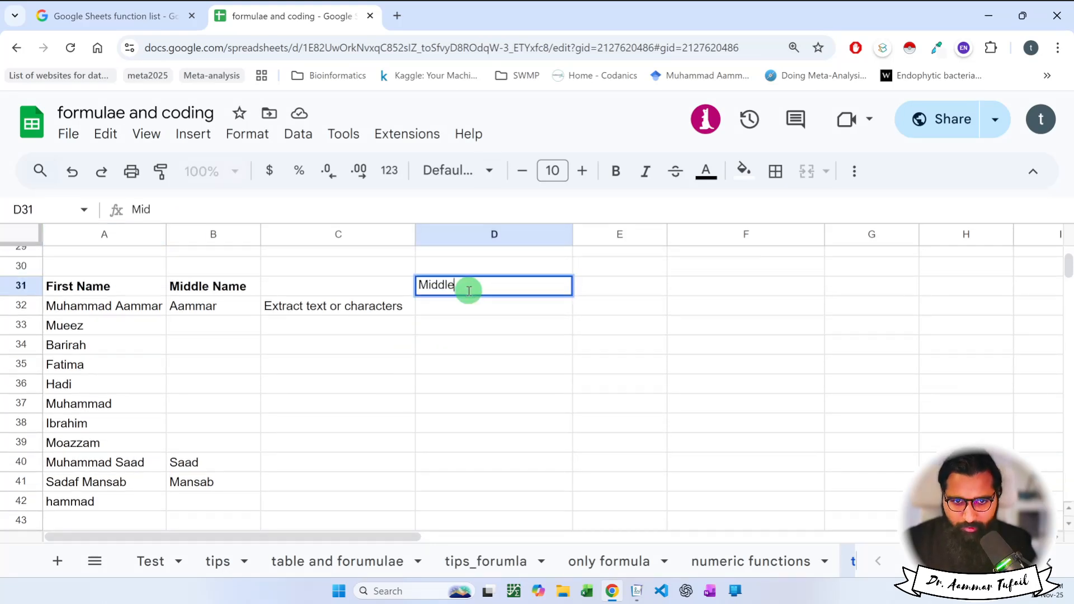
{"action": "type", "text": " Name with"}
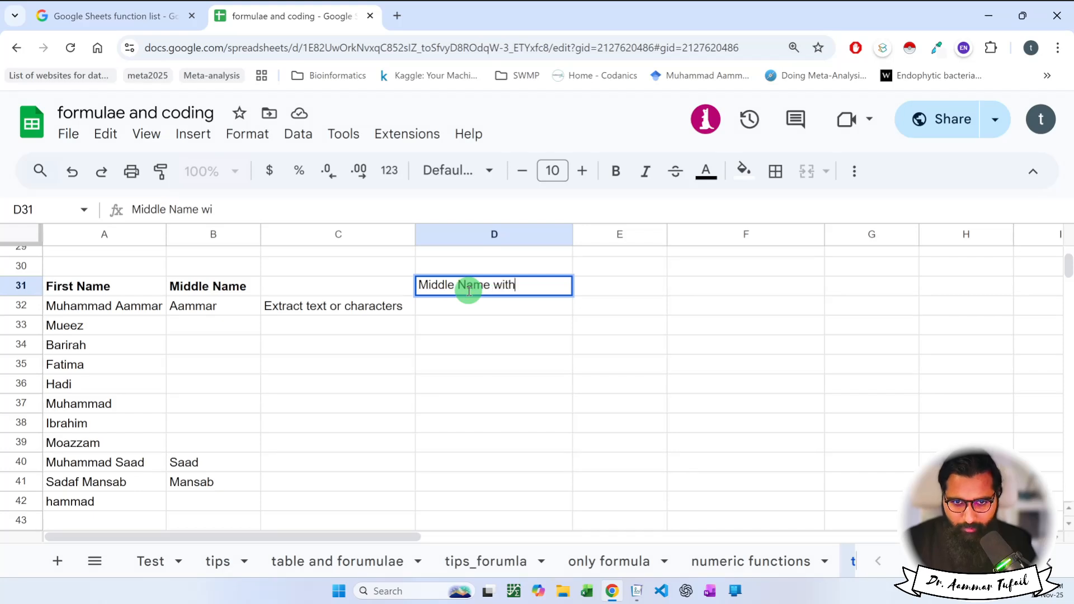
{"action": "type", "text": " Delimiter"}
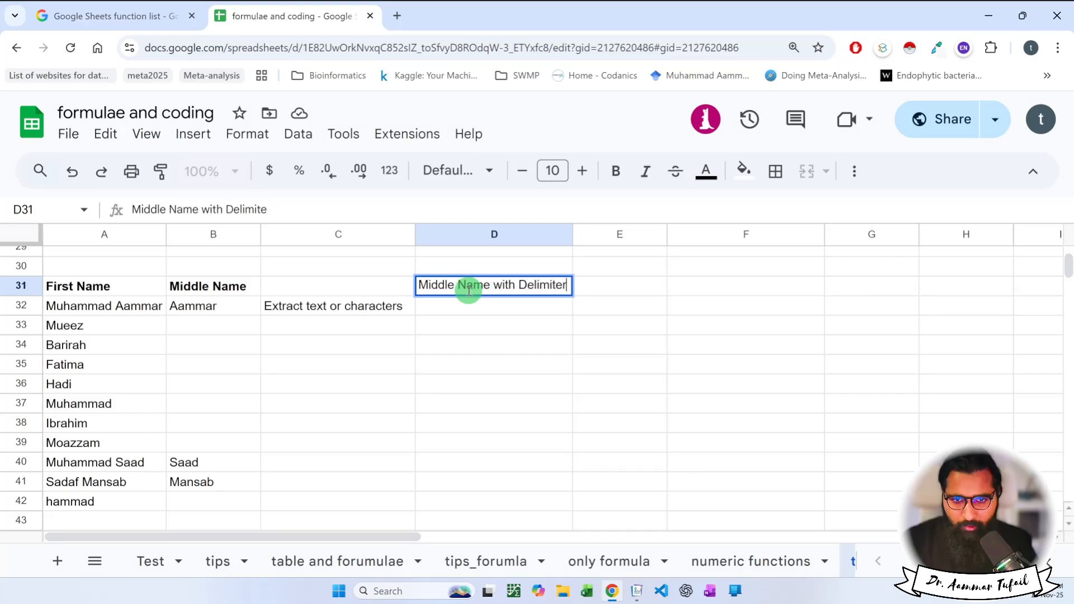
{"action": "key", "text": "Return"}
{"action": "type", "text": "=split"}
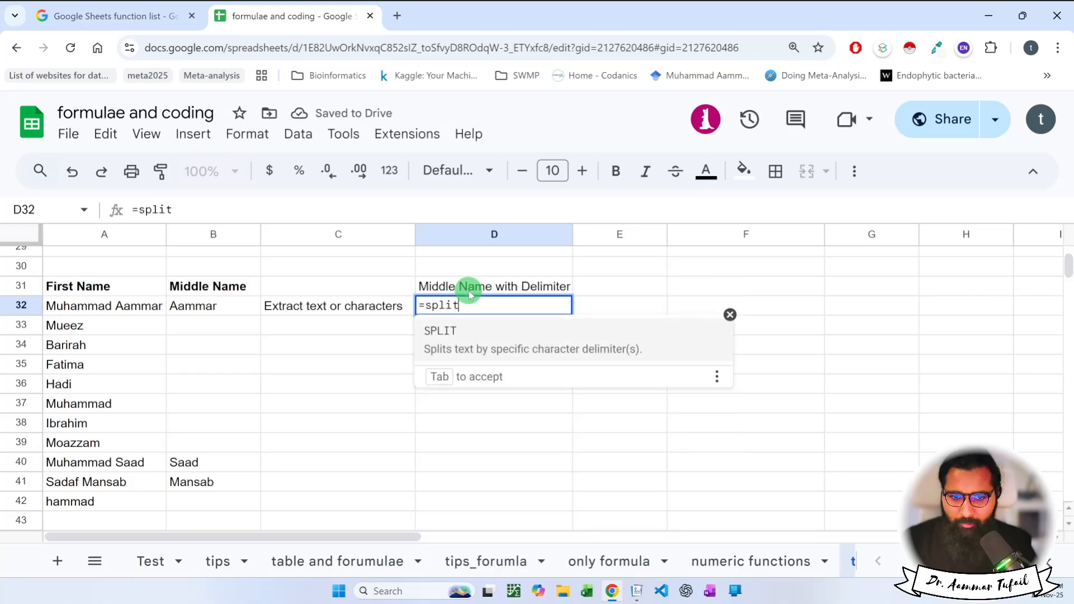
{"action": "left_click", "coordinate": [472, 330]}
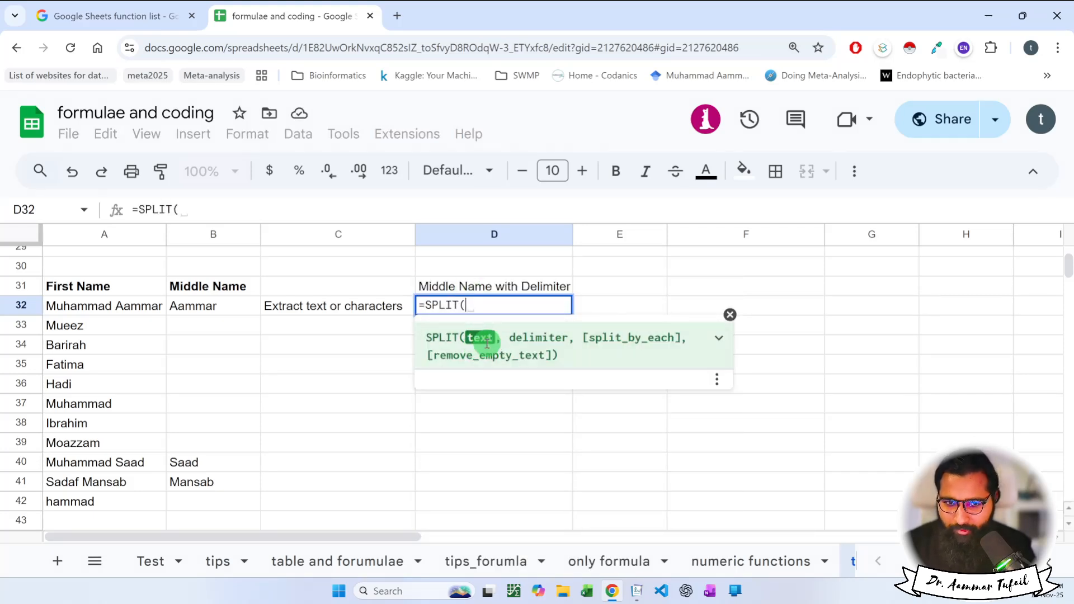
{"action": "left_click", "coordinate": [145, 311]}
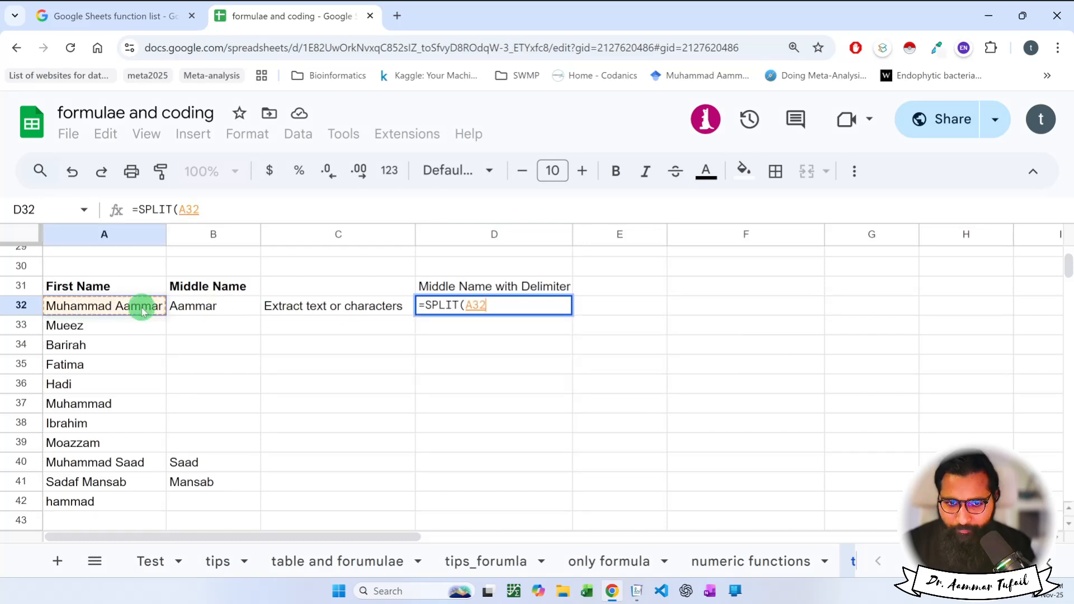
{"action": "type", "text": ","}
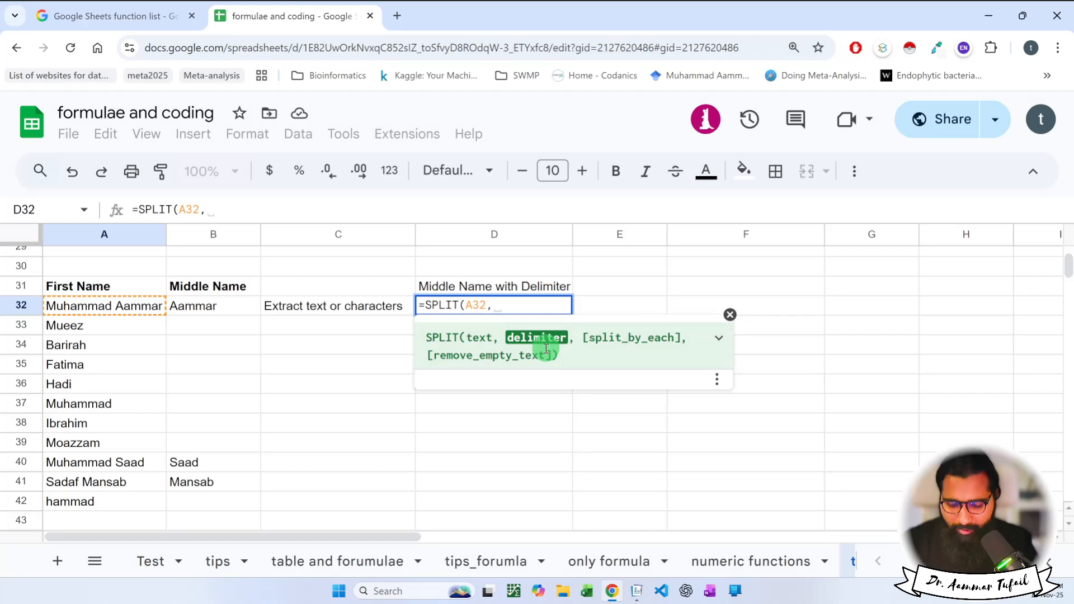
{"action": "type", "text": "\"\""}
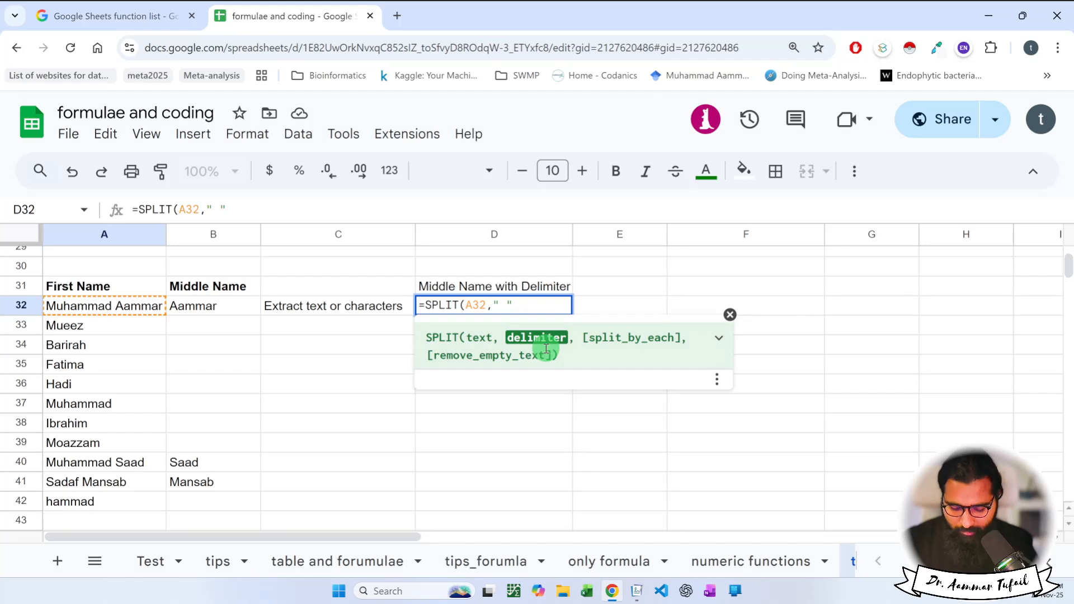
{"action": "key", "text": "Right"}
{"action": "type", "text": ","}
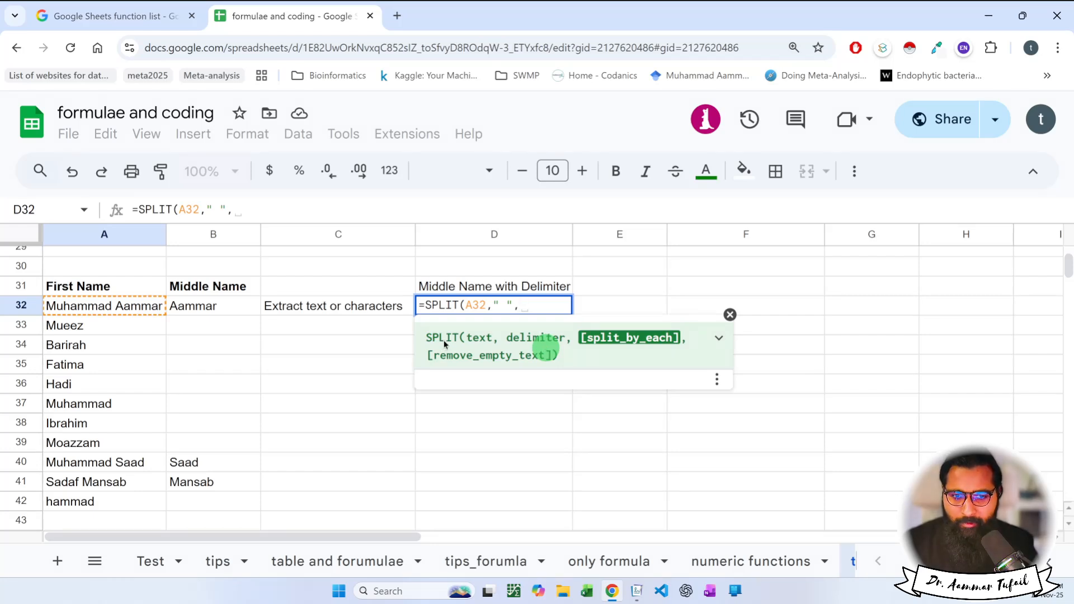
{"action": "key", "text": "BackSpace"}
{"action": "type", "text": ")"}
{"action": "key", "text": "Return"}
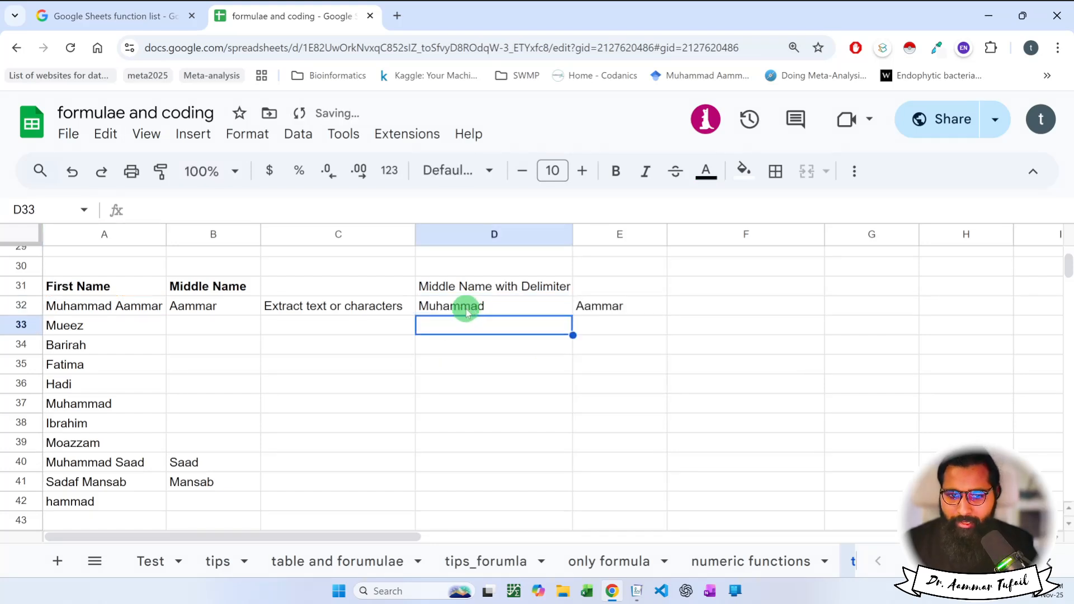
{"action": "left_click_drag", "start_coordinate": [467, 312], "coordinate": [592, 307]}
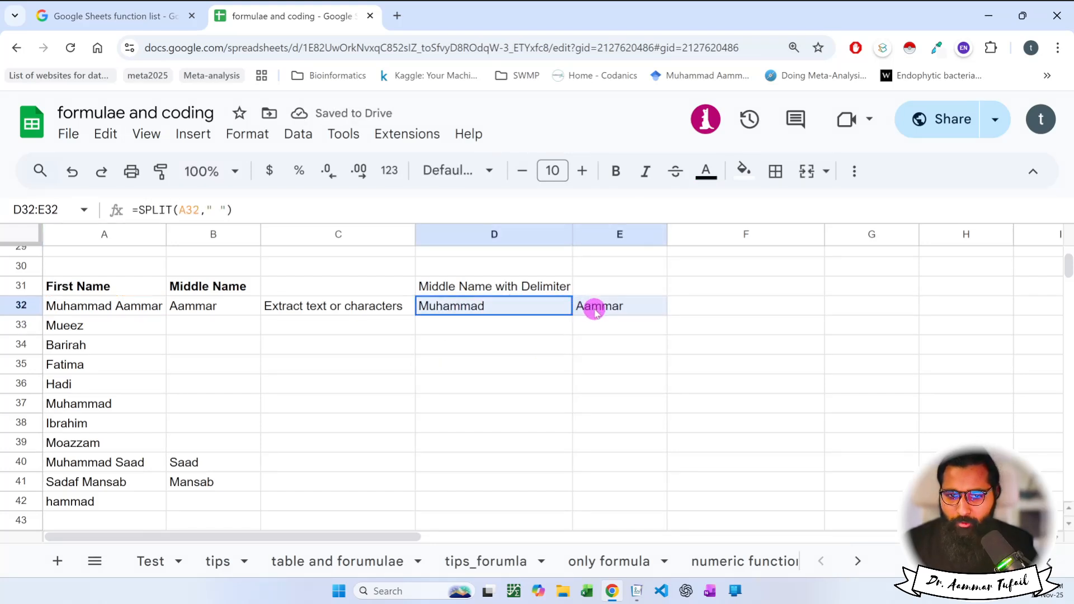
{"action": "left_click", "coordinate": [131, 314]}
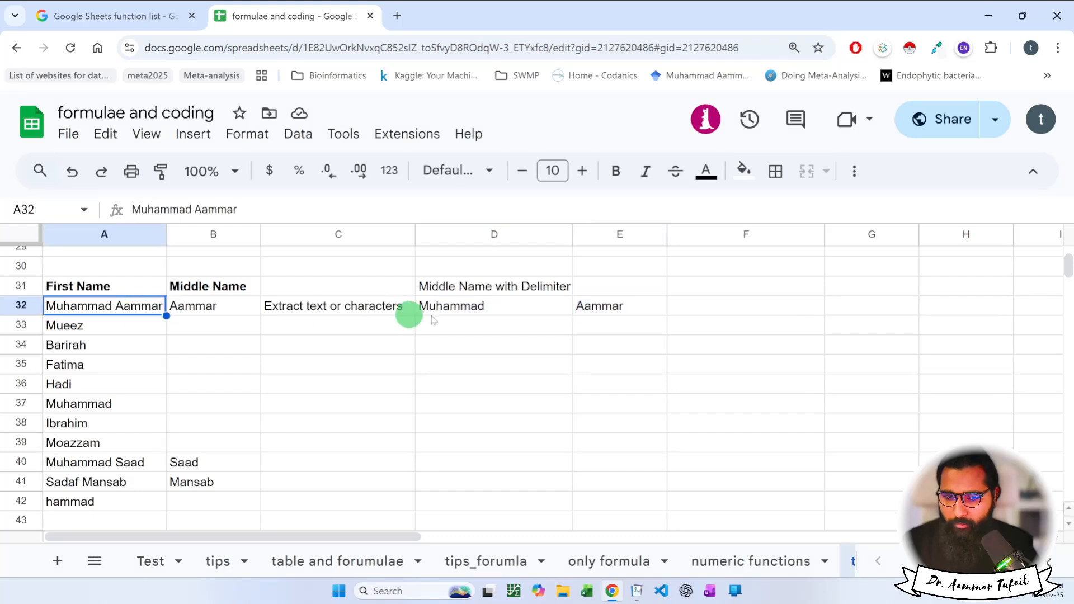
{"action": "left_click", "coordinate": [531, 312]}
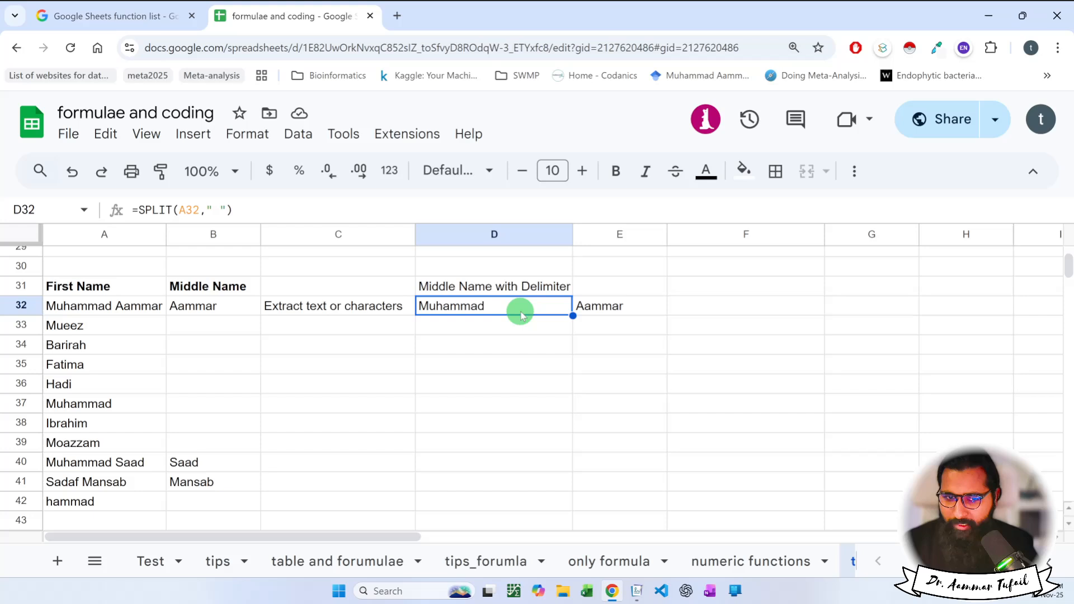
{"action": "left_click_drag", "start_coordinate": [518, 309], "coordinate": [607, 306]}
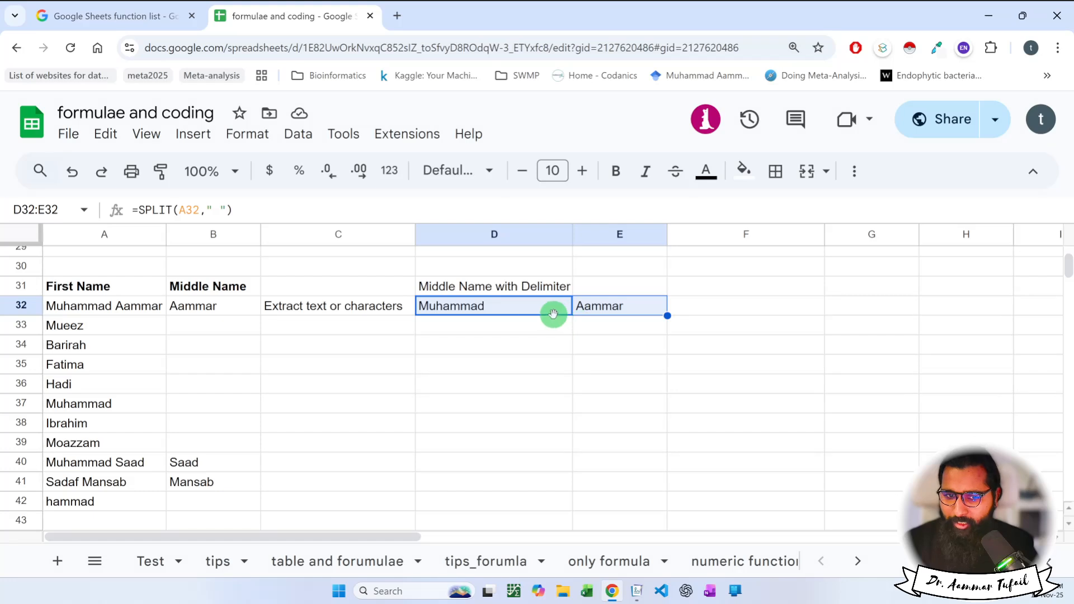
{"action": "mouse_move", "coordinate": [554, 311]}
{"action": "left_mouse_down"}
{"action": "mouse_move", "coordinate": [654, 311]}
{"action": "mouse_move", "coordinate": [619, 312]}
{"action": "left_mouse_up"}
{"action": "left_click", "coordinate": [619, 308]}
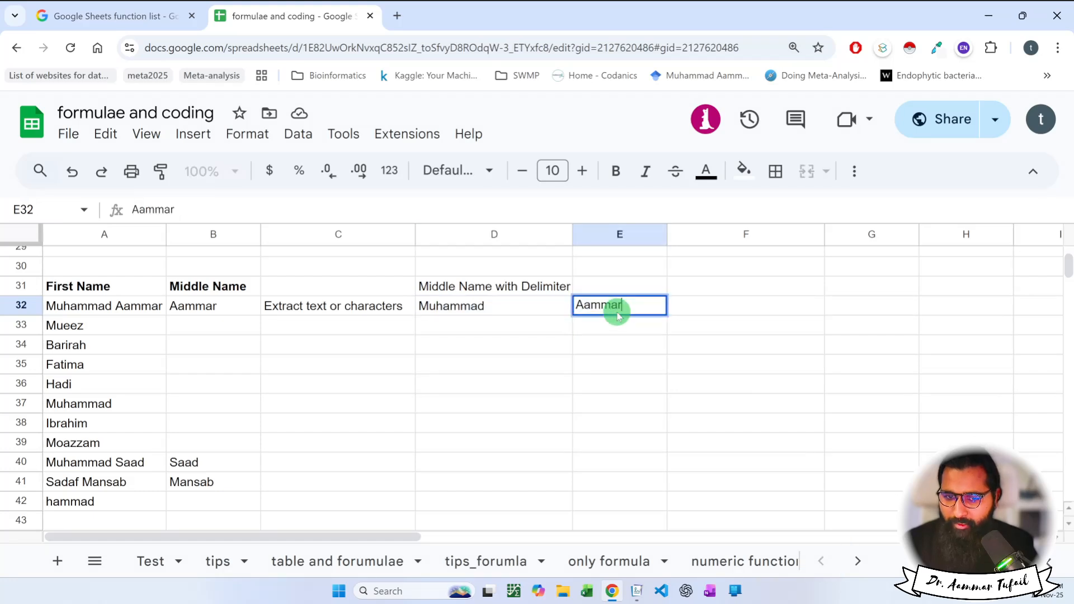
{"action": "left_click", "coordinate": [554, 325]}
{"action": "double_click", "coordinate": [550, 307]}
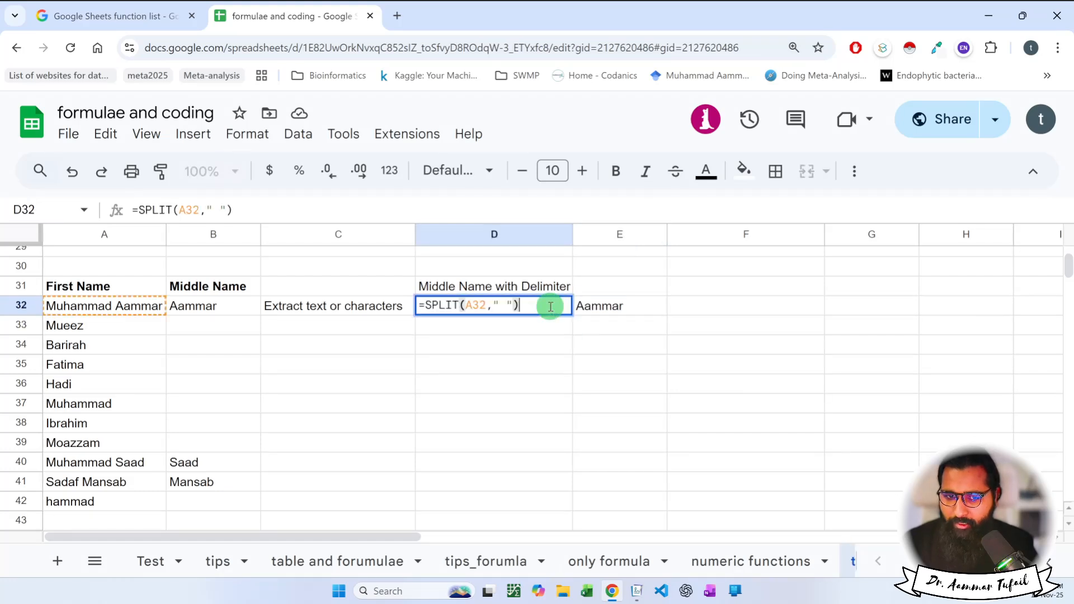
{"action": "key", "text": "Escape"}
{"action": "double_click", "coordinate": [619, 306]}
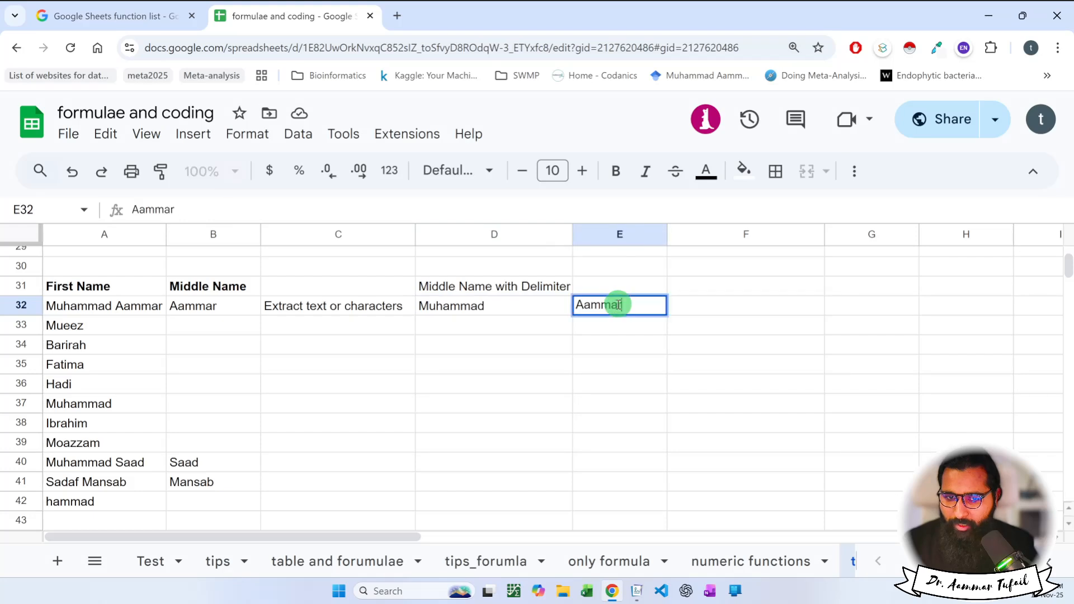
{"action": "double_click", "coordinate": [546, 305]}
{"action": "key", "text": "Escape"}
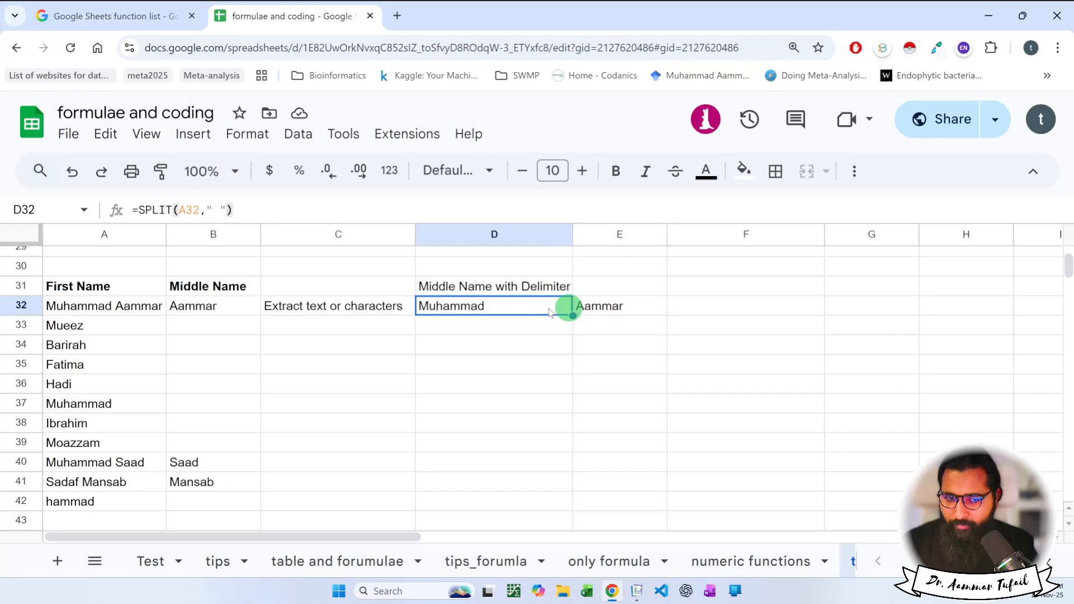
{"action": "left_click", "coordinate": [626, 306]}
{"action": "left_click_drag", "start_coordinate": [518, 307], "coordinate": [576, 307]}
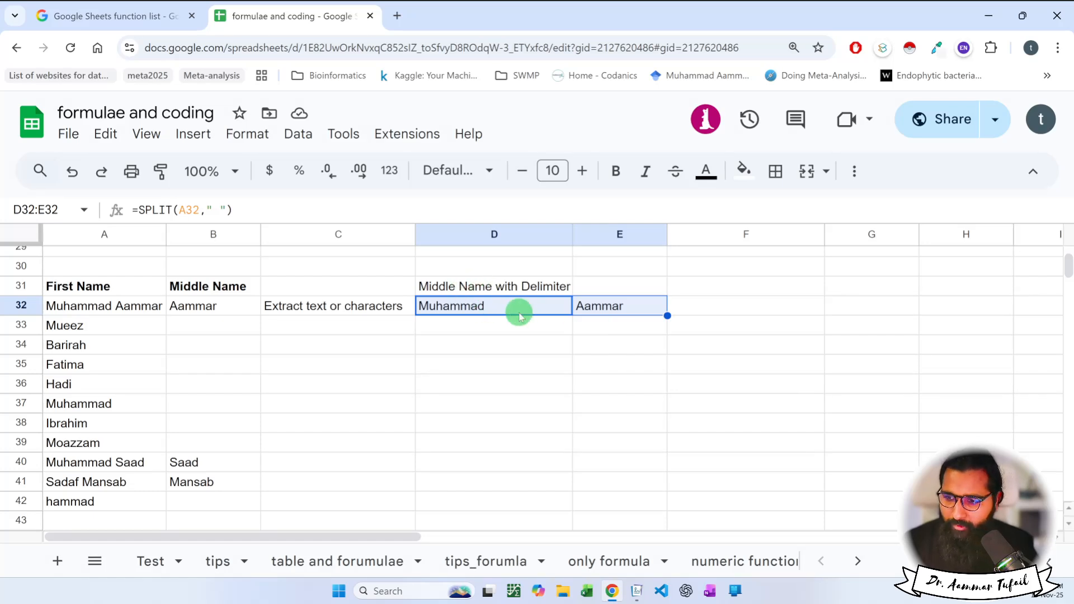
{"action": "double_click", "coordinate": [519, 313]}
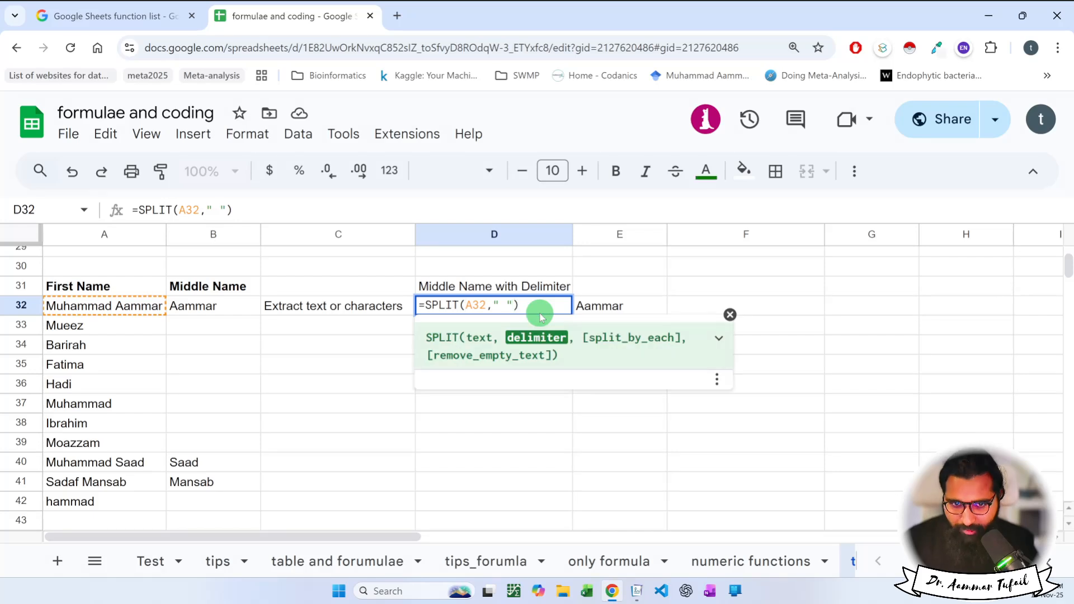
{"action": "type", "text": ","}
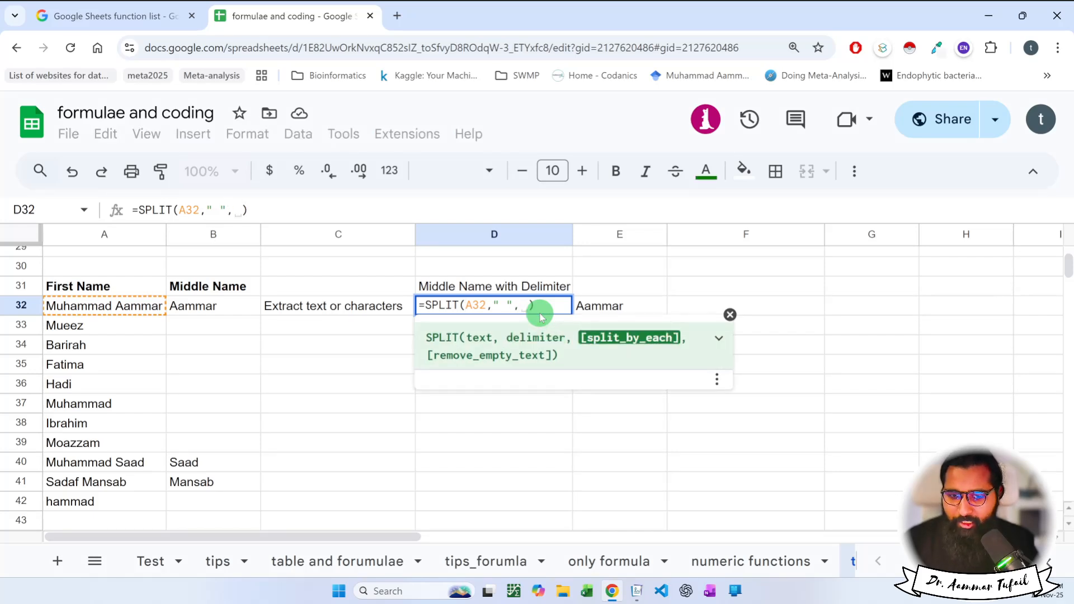
{"action": "left_click", "coordinate": [718, 338]}
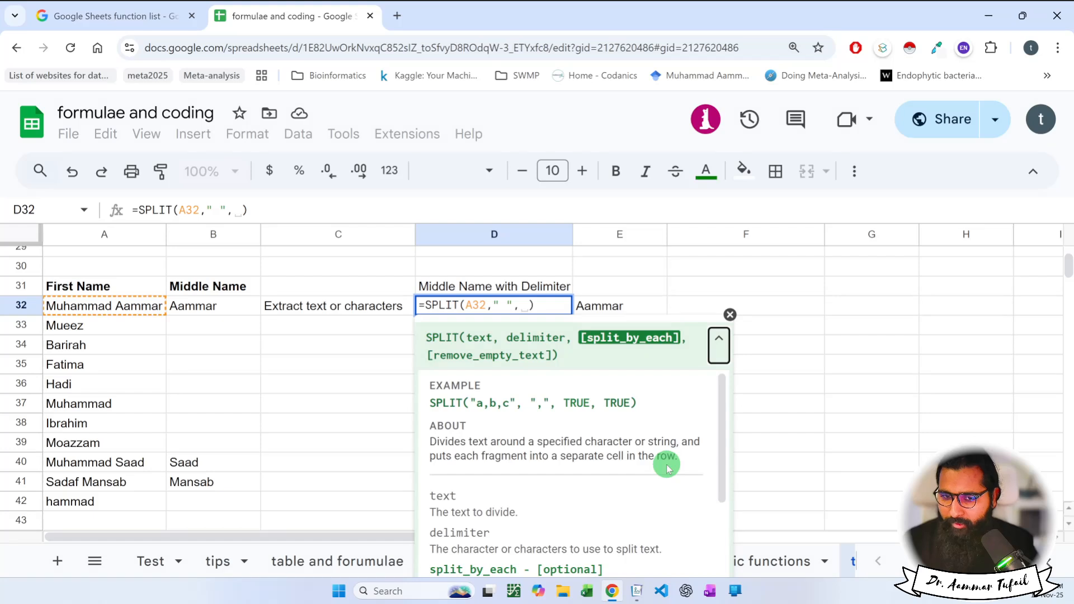
{"action": "left_click", "coordinate": [730, 314]}
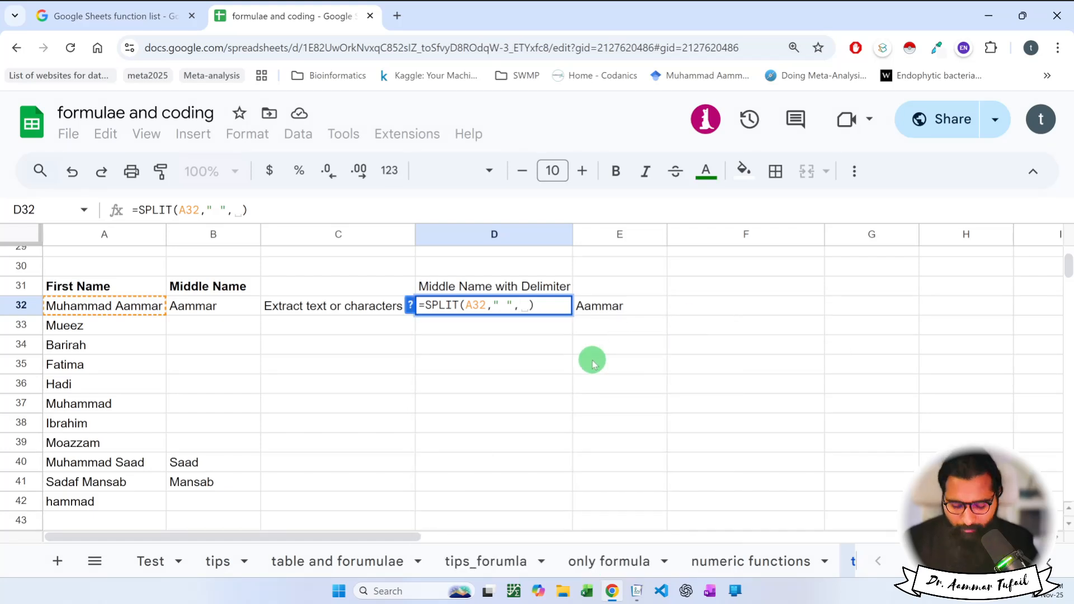
{"action": "type", "text": "FAL"}
{"action": "key", "text": "Tab"}
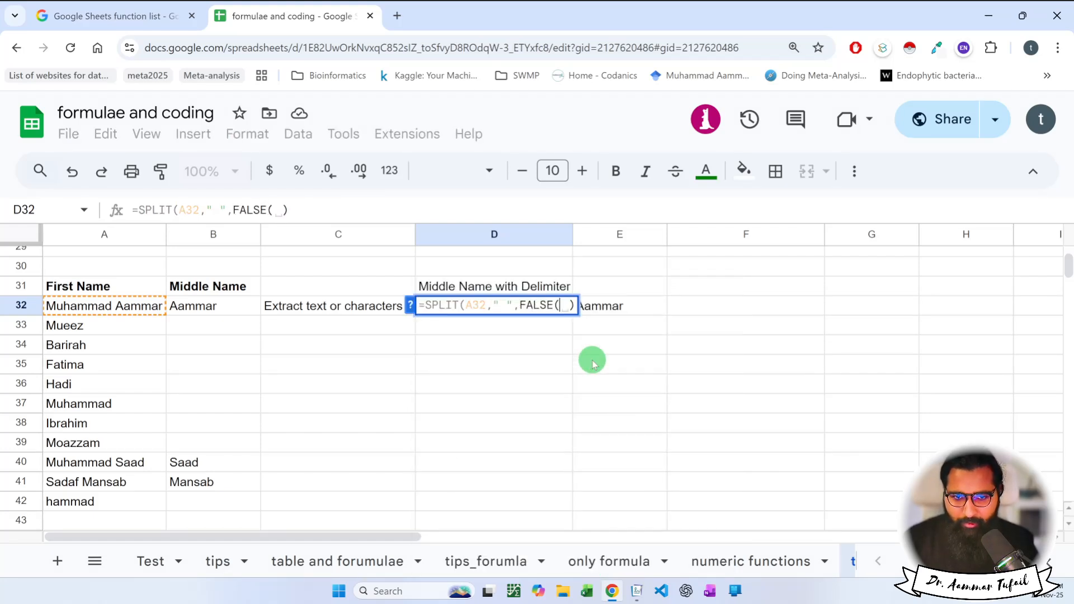
{"action": "key", "text": "BackSpace"}
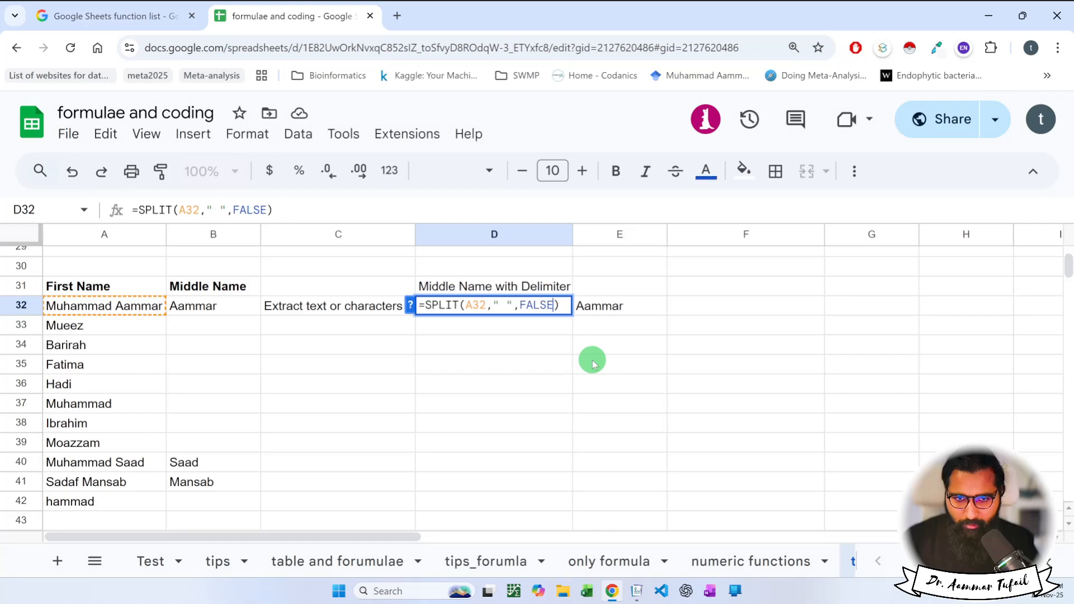
{"action": "type", "text": ", TRUE"}
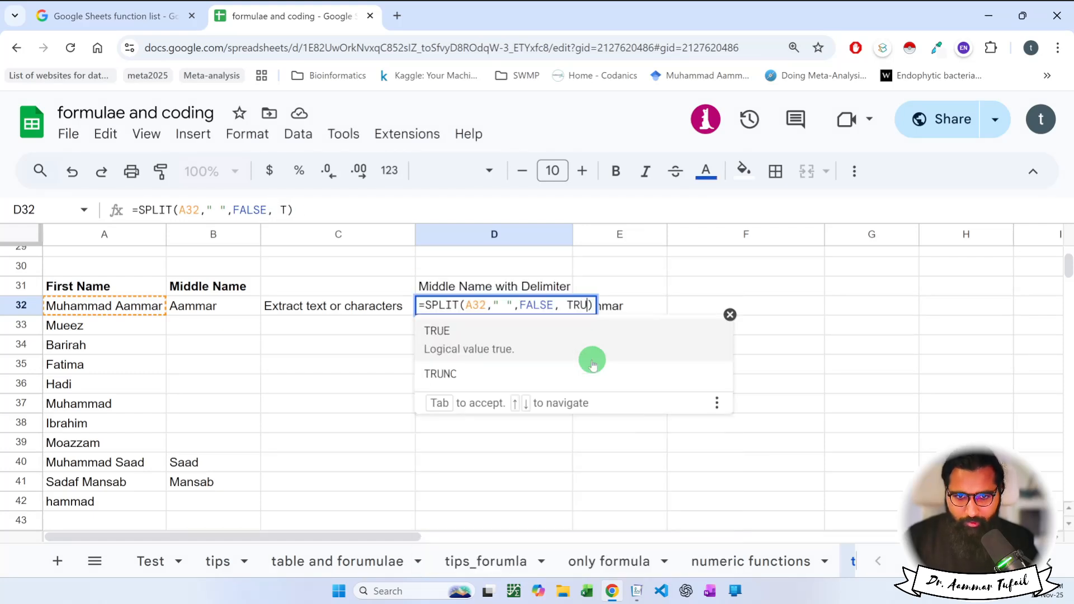
{"action": "key", "text": "Return"}
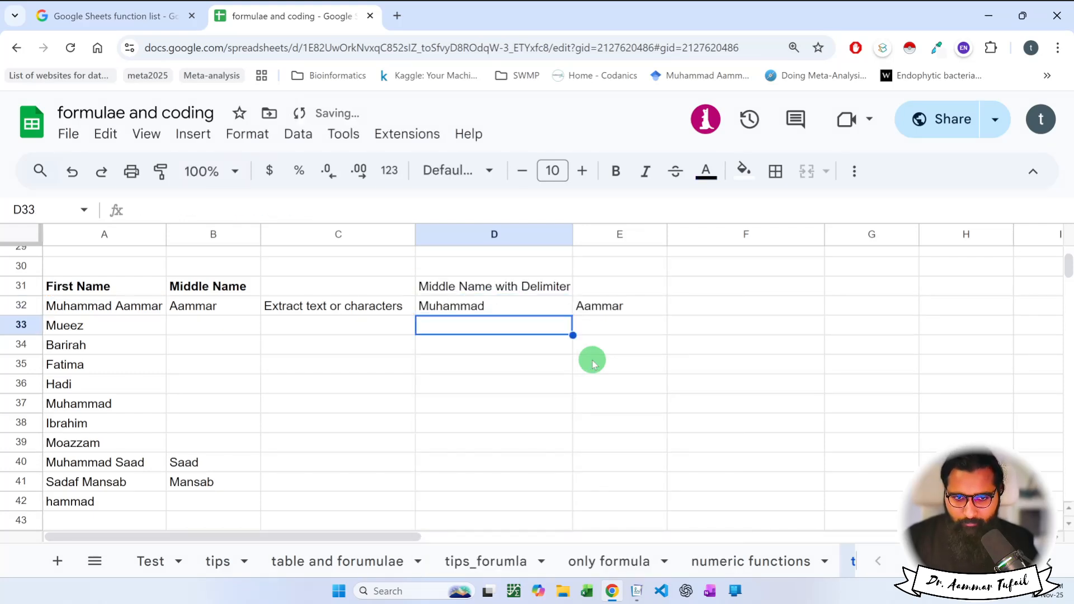
{"action": "double_click", "coordinate": [537, 305]}
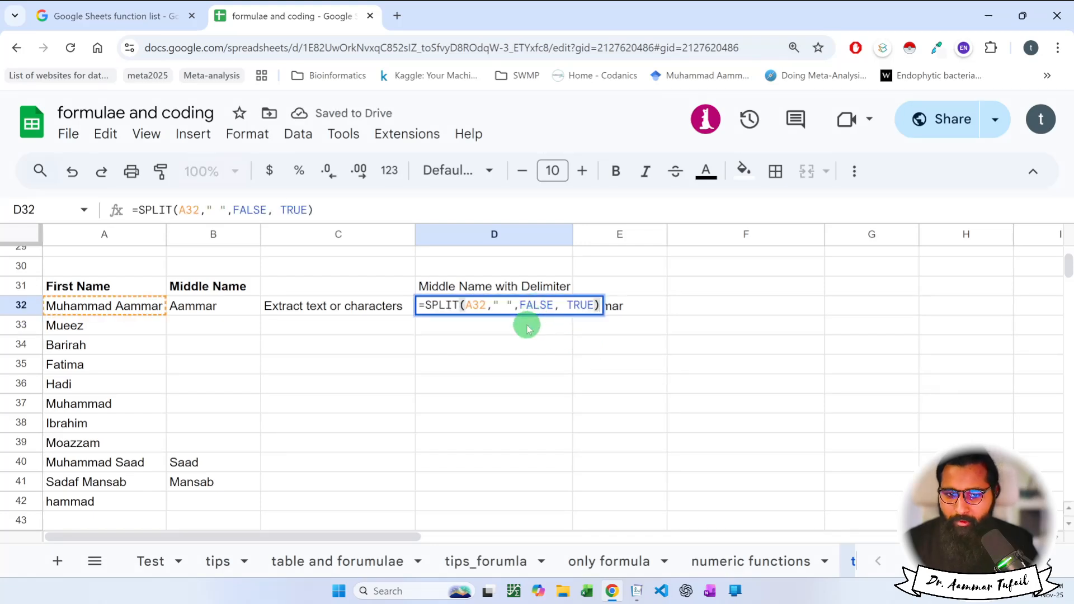
{"action": "left_click_drag", "start_coordinate": [513, 308], "coordinate": [595, 306]}
{"action": "key", "text": "BackSpace"}
{"action": "key", "text": "Return"}
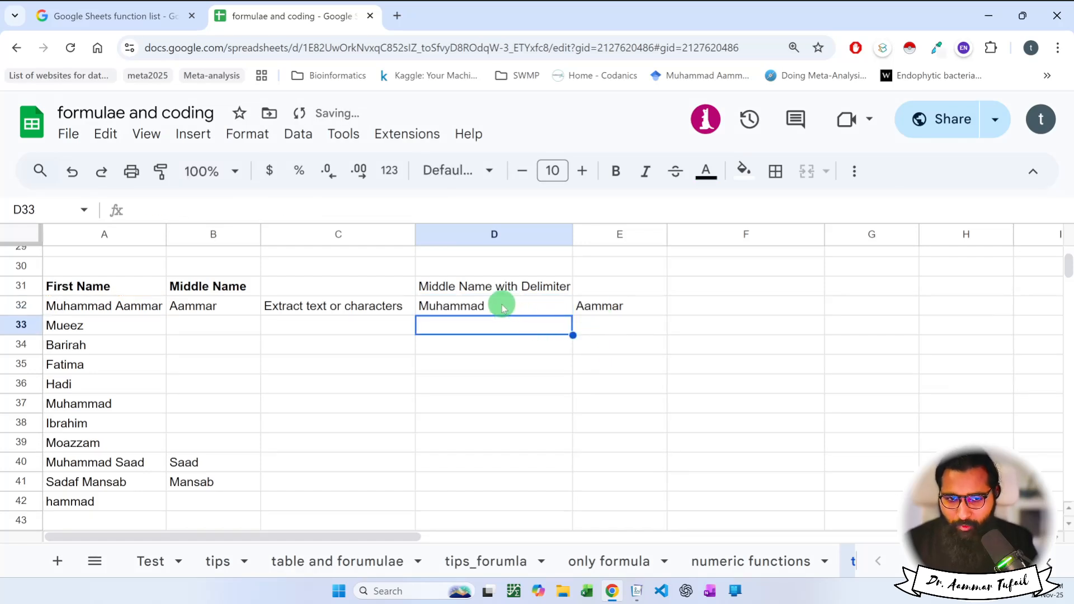
{"action": "left_click", "coordinate": [477, 343]}
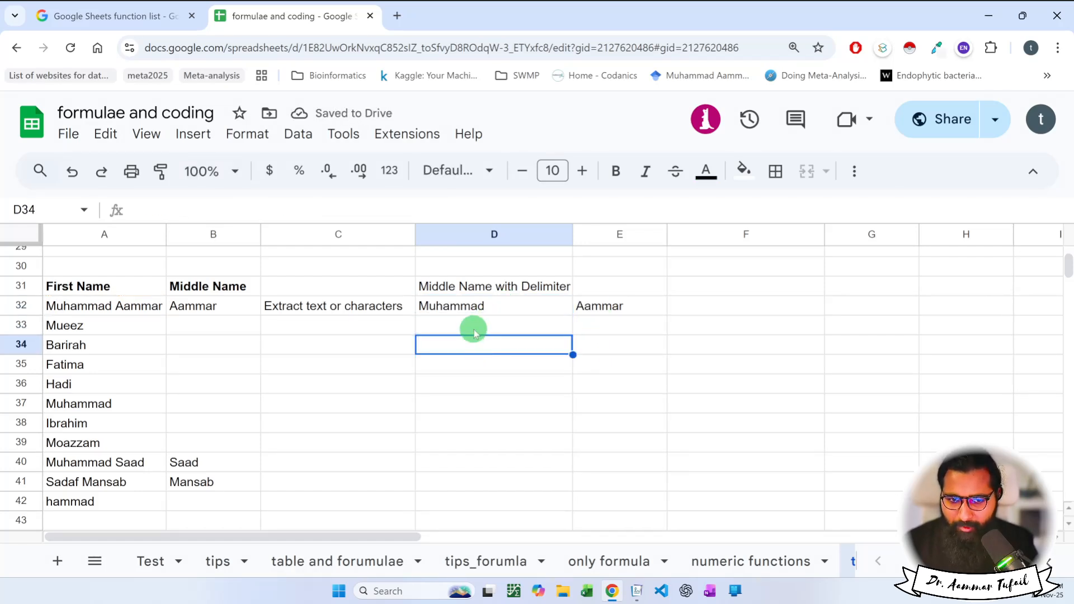
{"action": "left_click", "coordinate": [474, 332]}
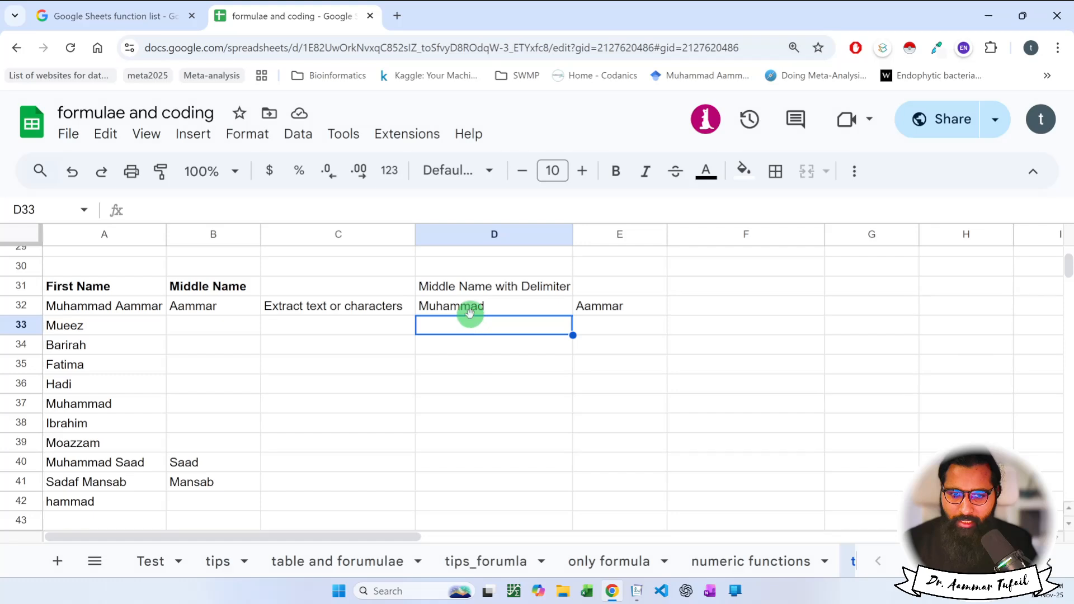
Bold the D31 heading and auto-fit column D to its width.
{"action": "left_click", "coordinate": [477, 289]}
{"action": "key", "text": "ctrl+b"}
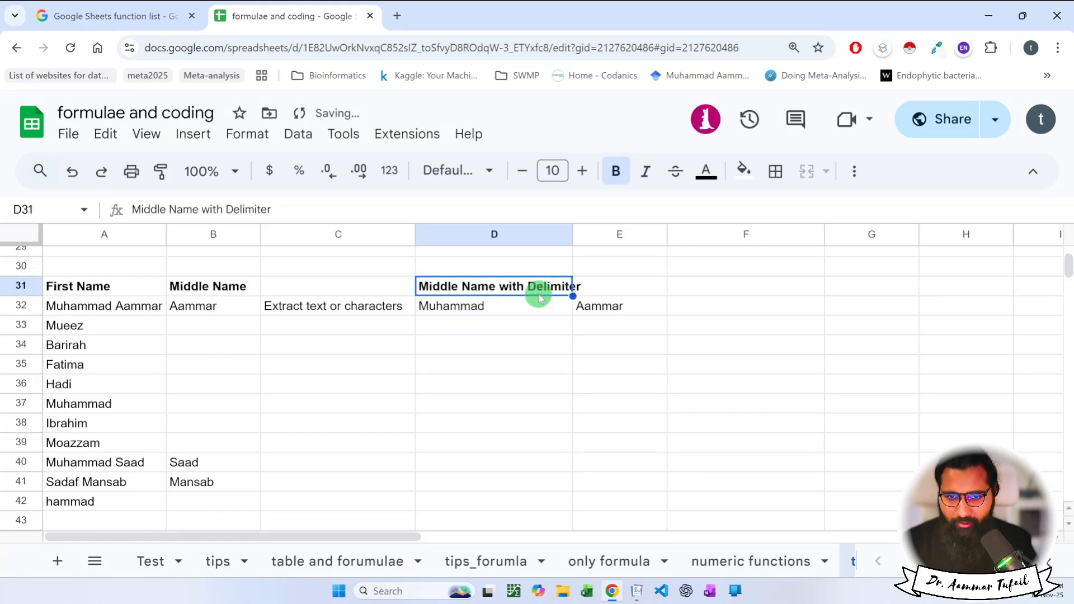
{"action": "double_click", "coordinate": [571, 235]}
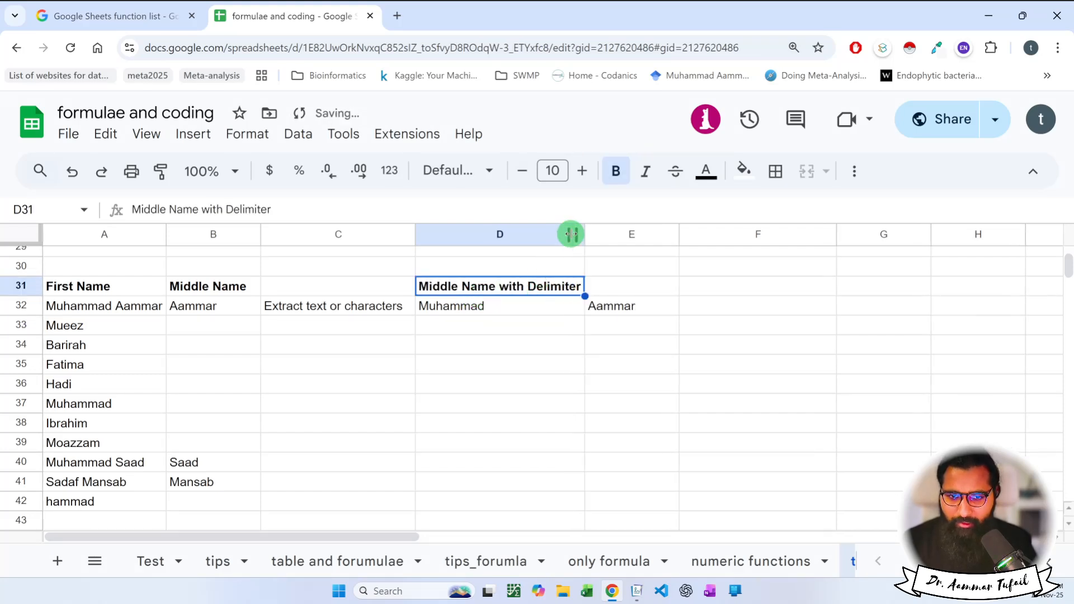
{"action": "left_click", "coordinate": [495, 306]}
{"action": "left_click", "coordinate": [588, 312]}
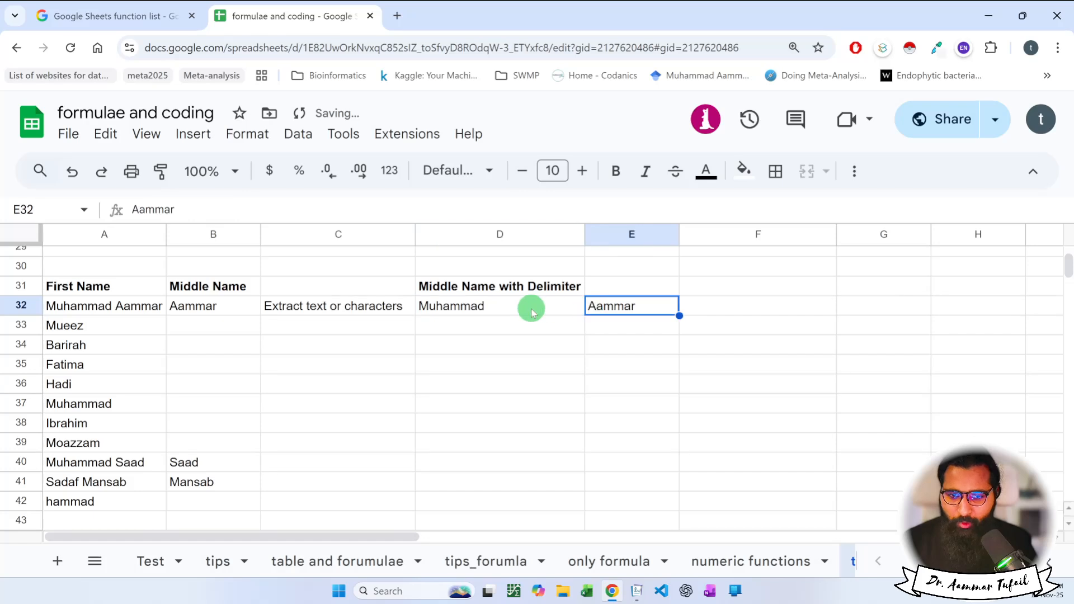
{"action": "left_click", "coordinate": [531, 313]}
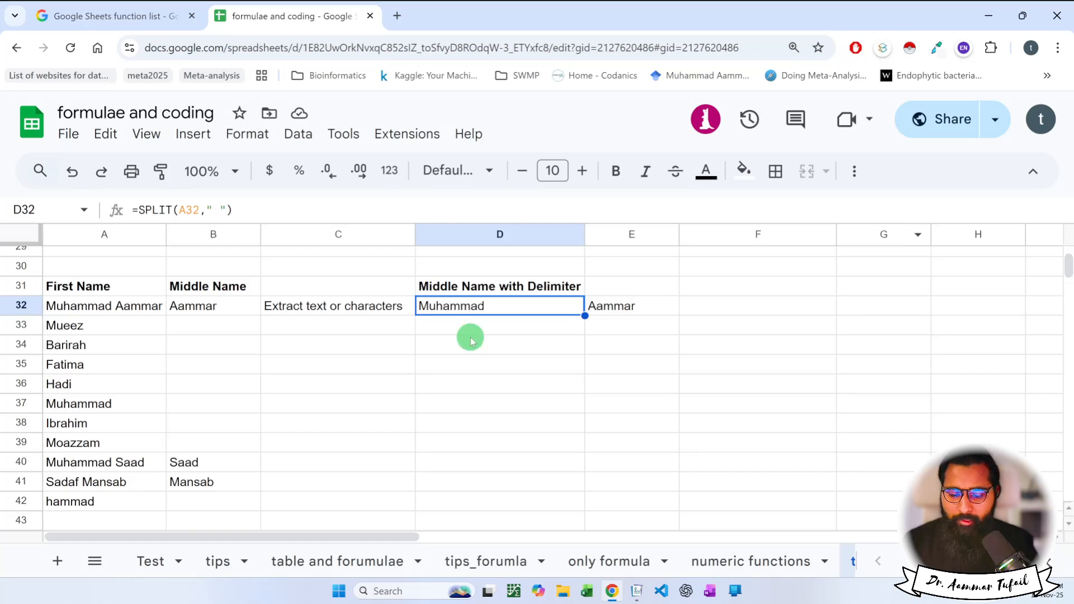
{"action": "left_click", "coordinate": [578, 305]}
{"action": "left_click_drag", "start_coordinate": [578, 305], "coordinate": [606, 305]}
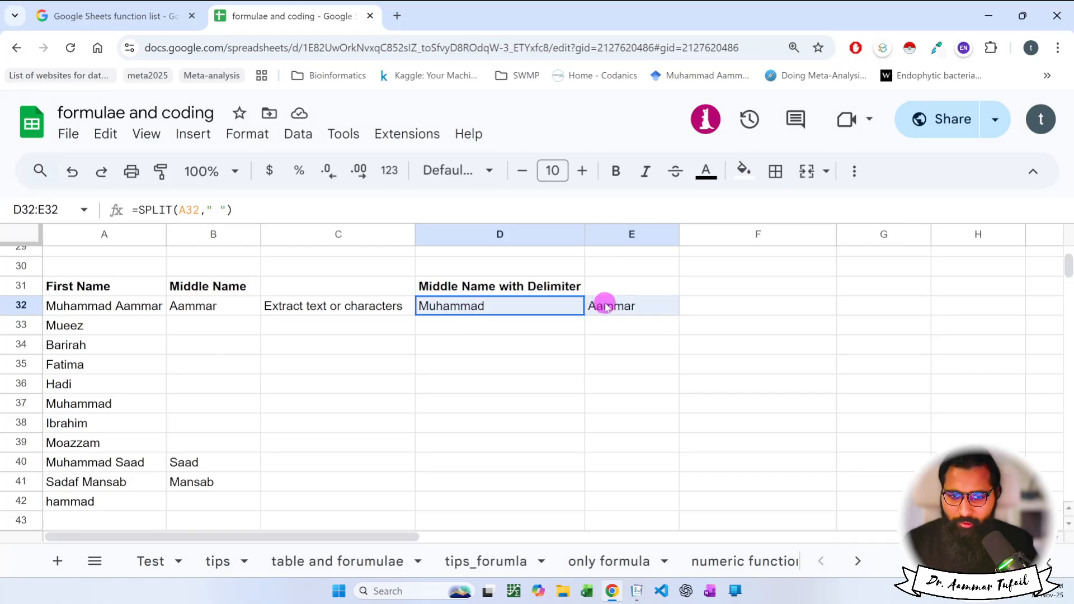
{"action": "left_click", "coordinate": [549, 343]}
{"action": "left_click", "coordinate": [517, 306]}
{"action": "left_click", "coordinate": [595, 305]}
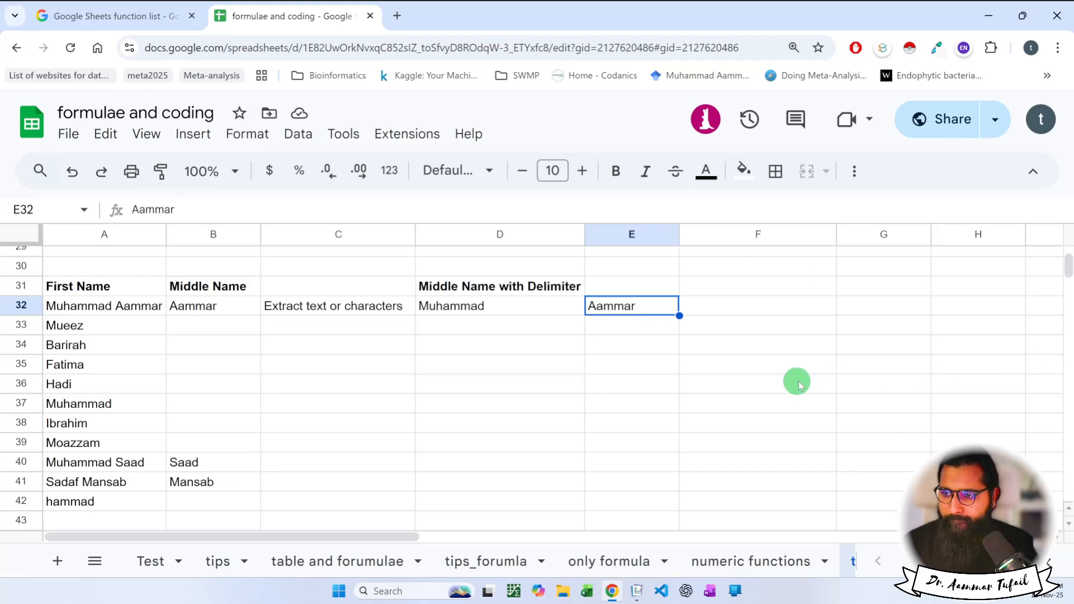
{"action": "left_click", "coordinate": [666, 385]}
{"action": "left_click", "coordinate": [486, 351]}
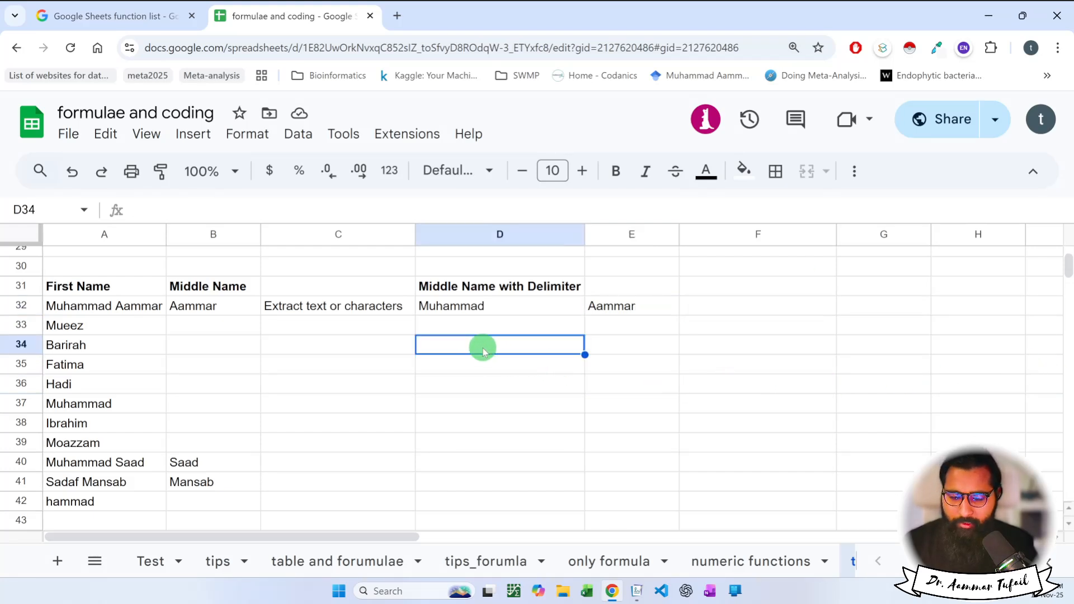
{"action": "type", "text": "="}
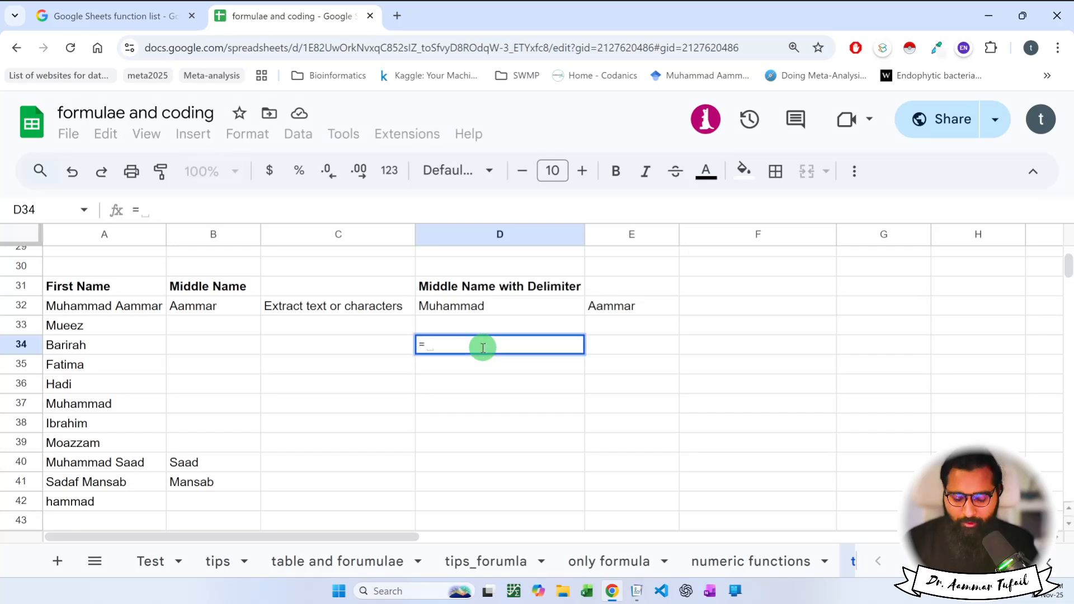
{"action": "type", "text": "sp"}
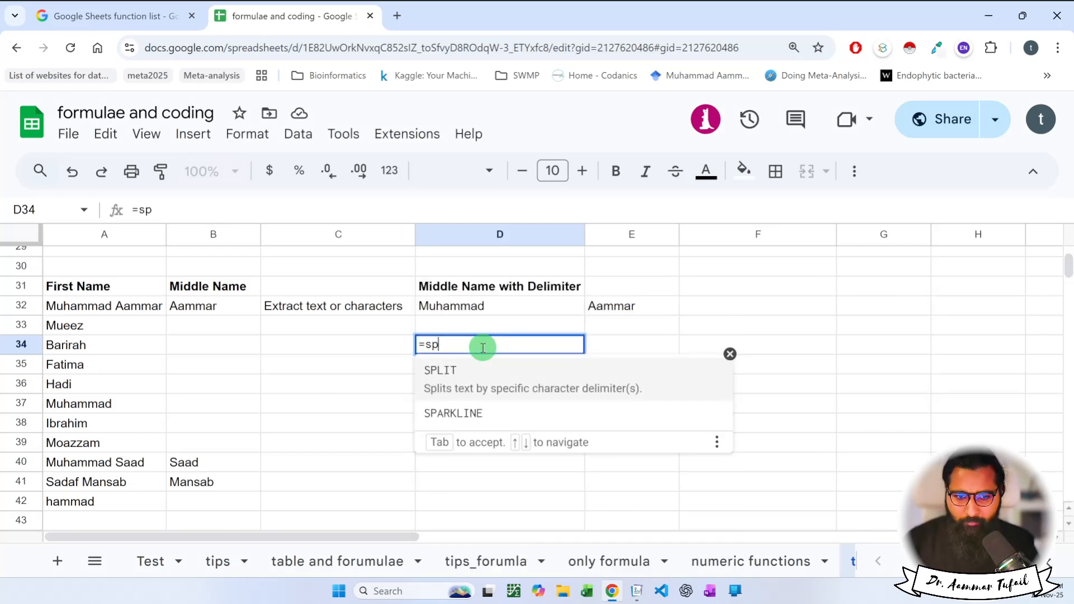
{"action": "key", "text": "Tab"}
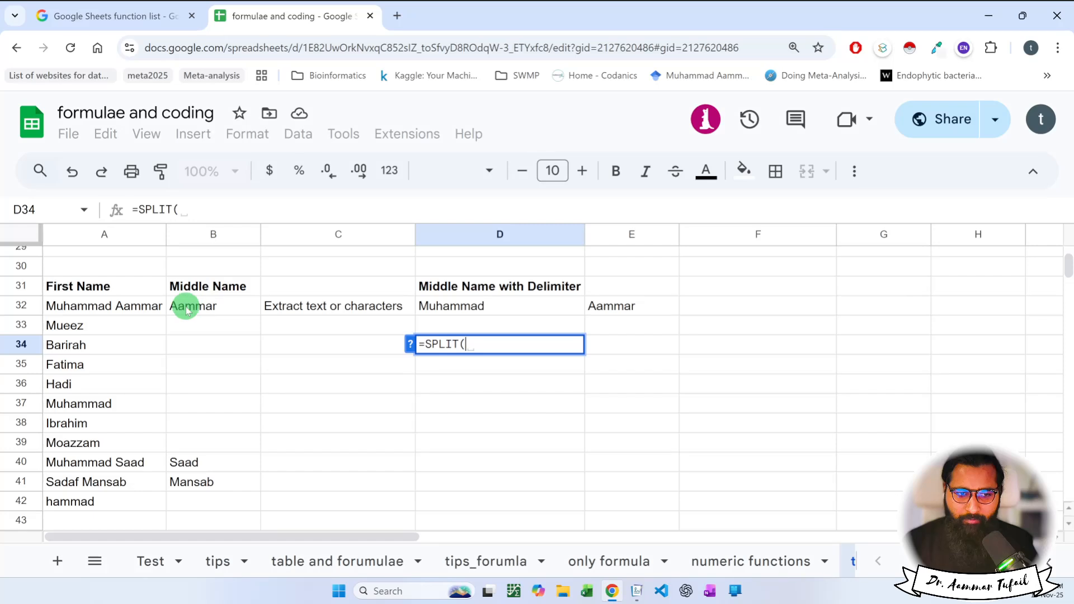
{"action": "left_click", "coordinate": [146, 306]}
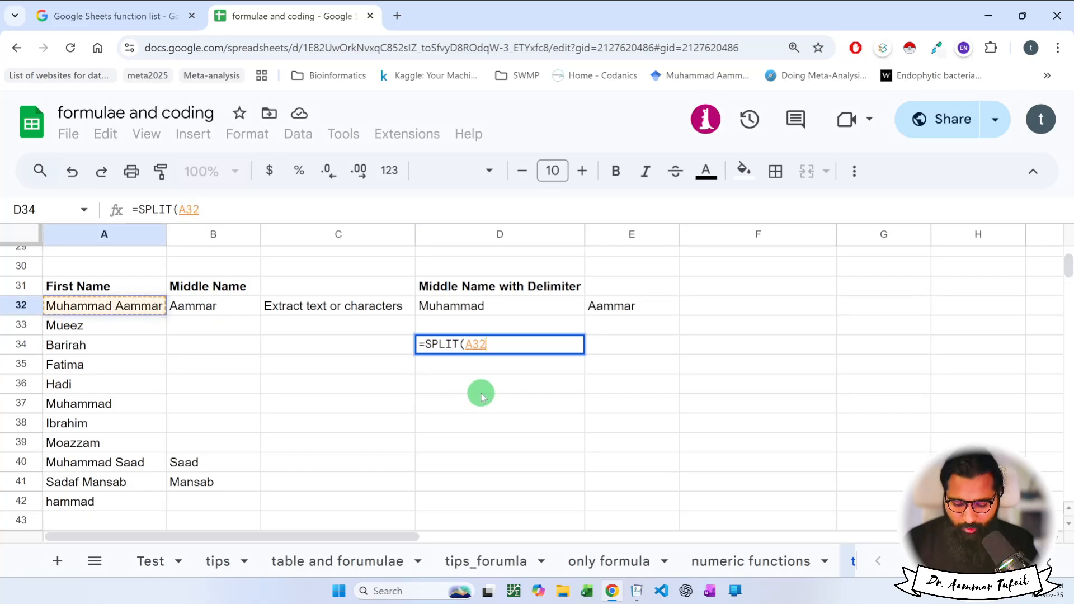
{"action": "type", "text": ",\"\""}
{"action": "key", "text": "Left"}
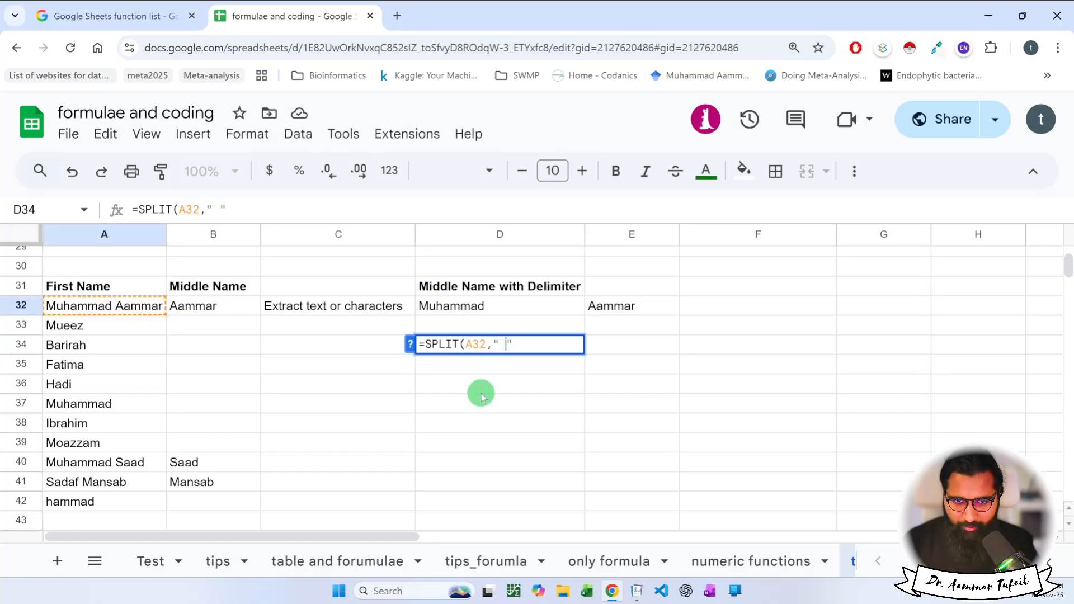
{"action": "key", "text": "Right"}
{"action": "type", "text": ","}
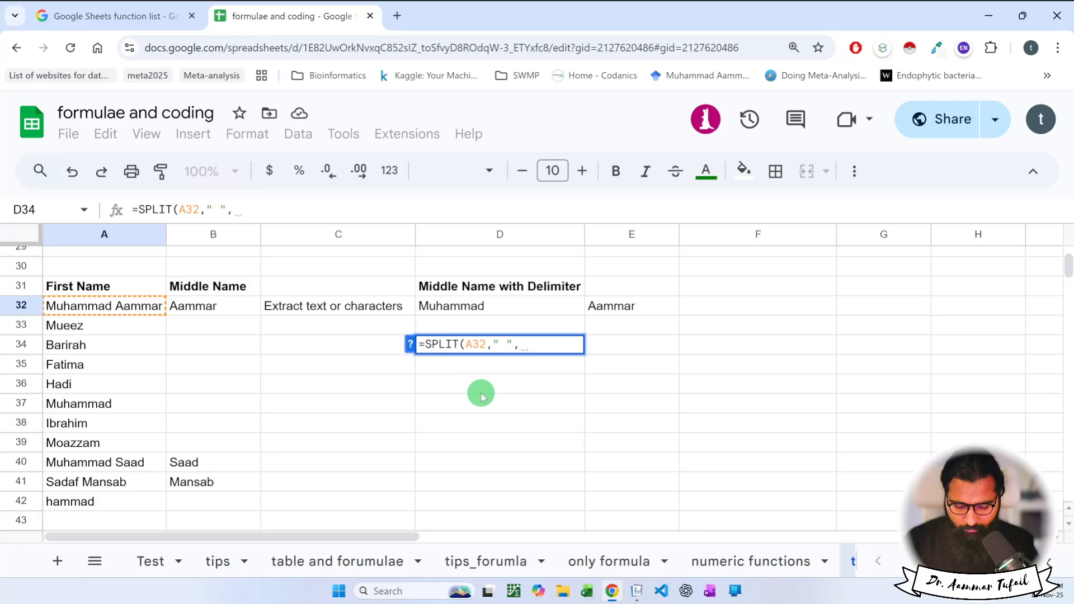
{"action": "type", "text": "FA"}
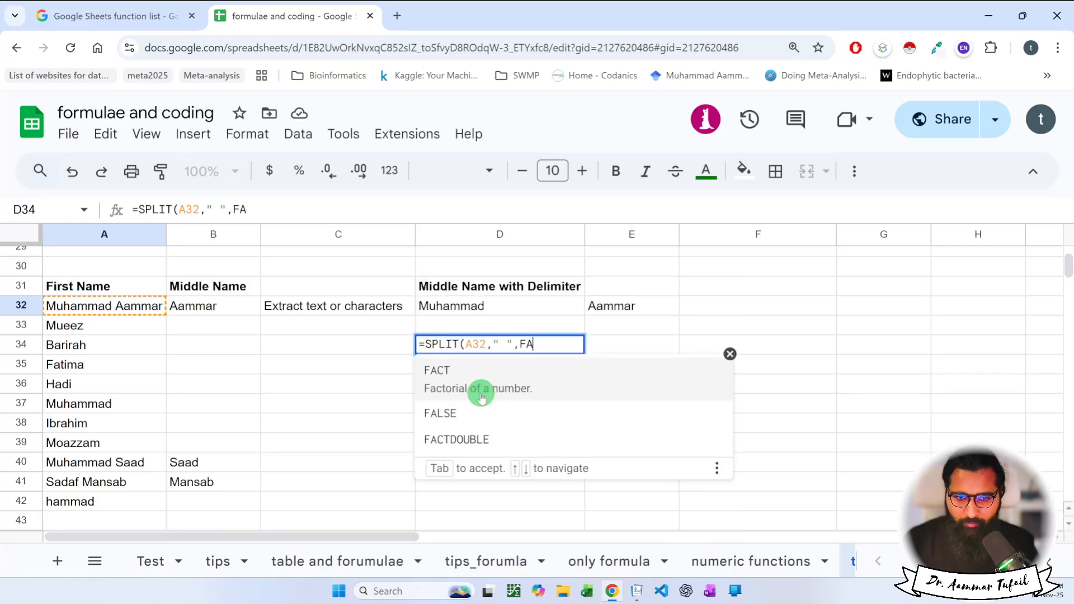
{"action": "key", "text": "Down"}
{"action": "key", "text": "Tab"}
{"action": "key", "text": "BackSpace"}
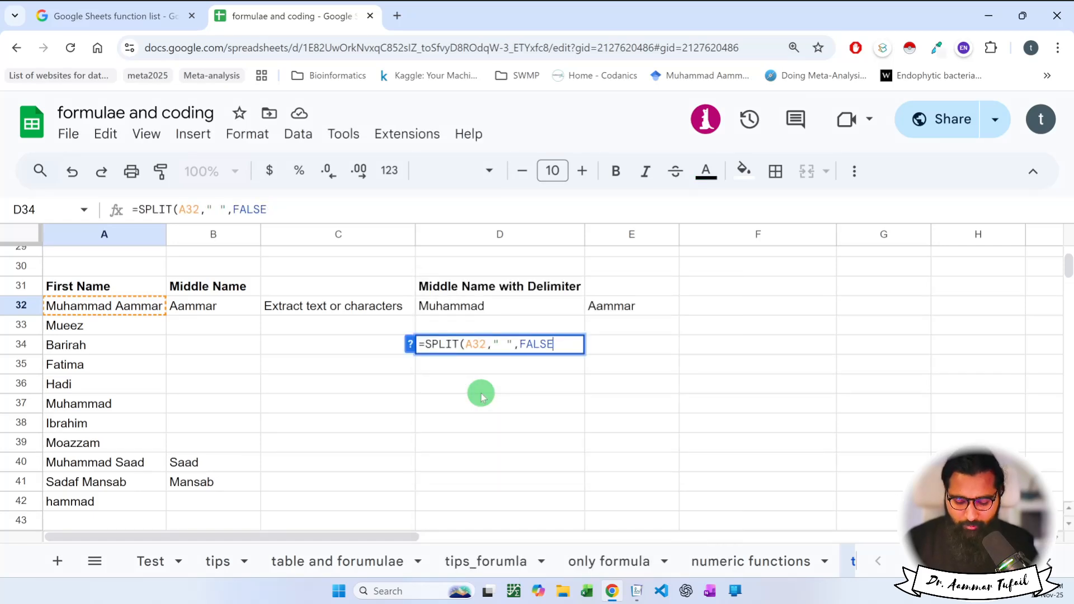
{"action": "type", "text": ")"}
{"action": "key", "text": "Return"}
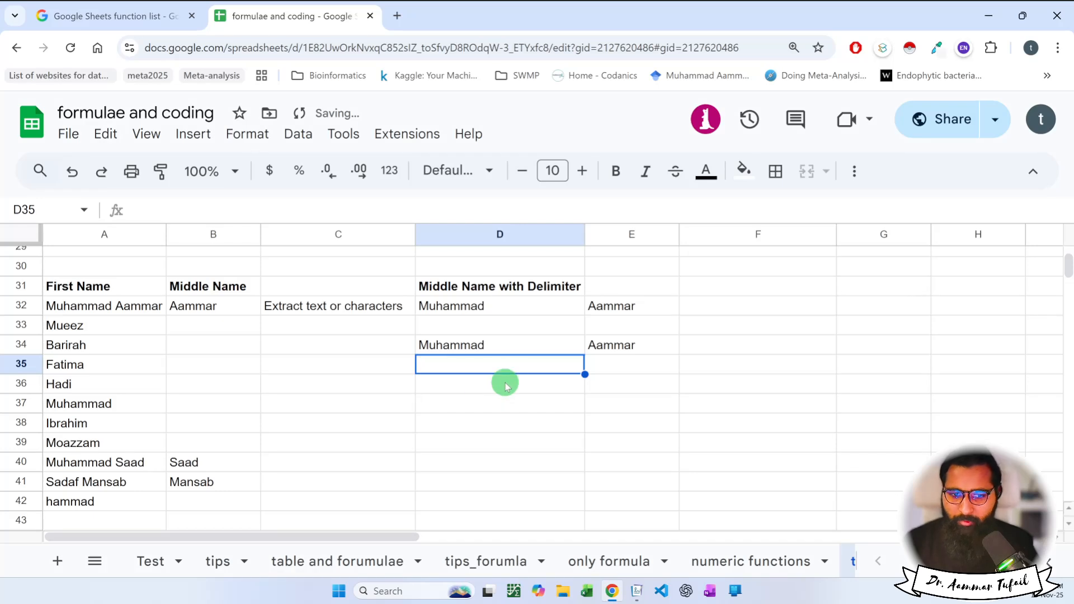
{"action": "double_click", "coordinate": [531, 344]}
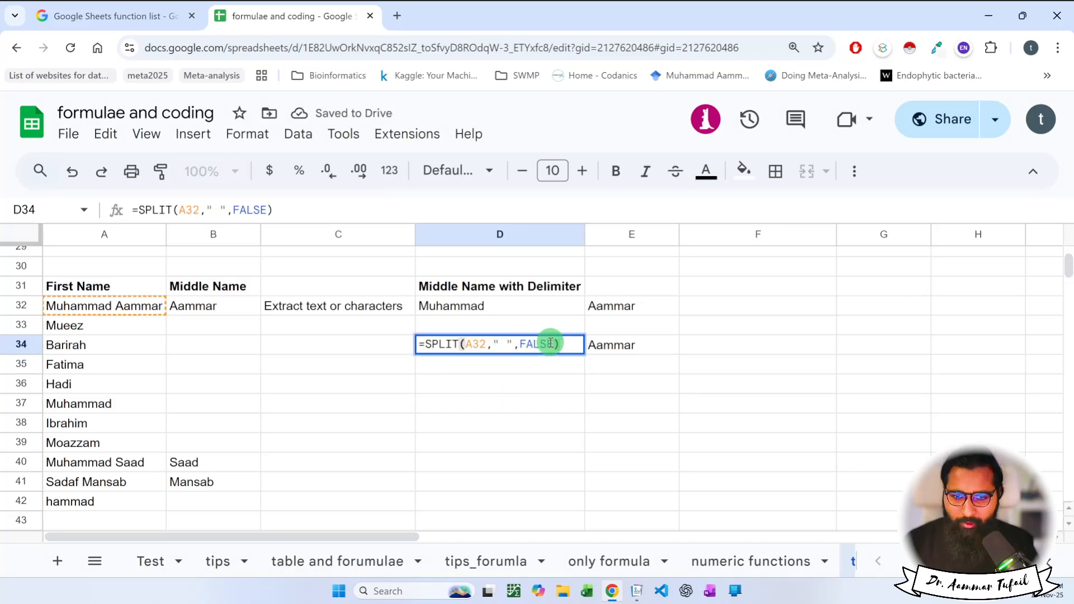
{"action": "left_click_drag", "start_coordinate": [558, 344], "coordinate": [521, 344]}
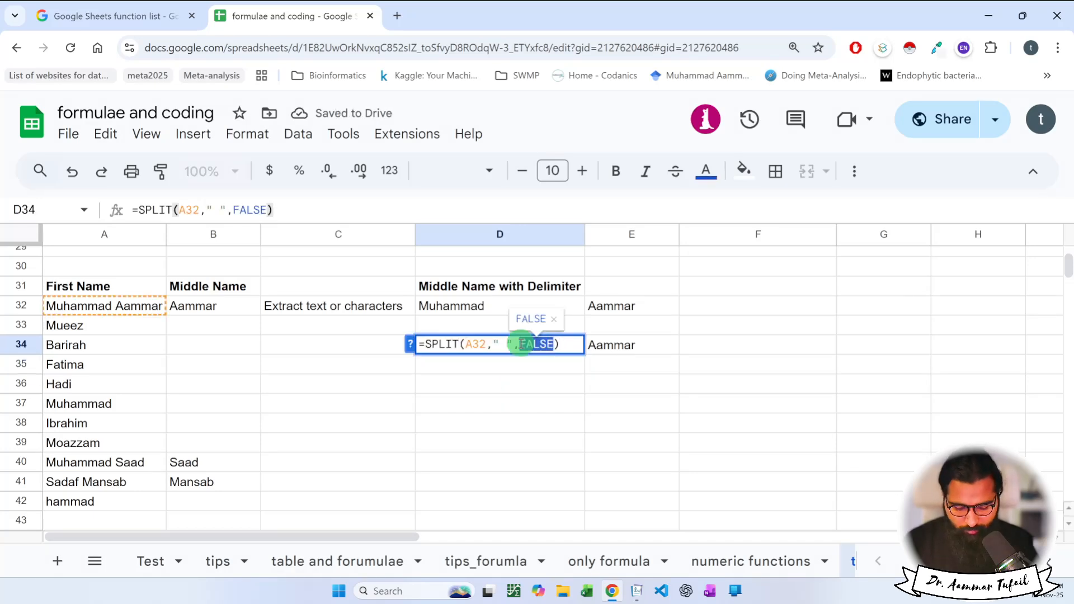
{"action": "type", "text": "TRUE"}
{"action": "key", "text": "Return"}
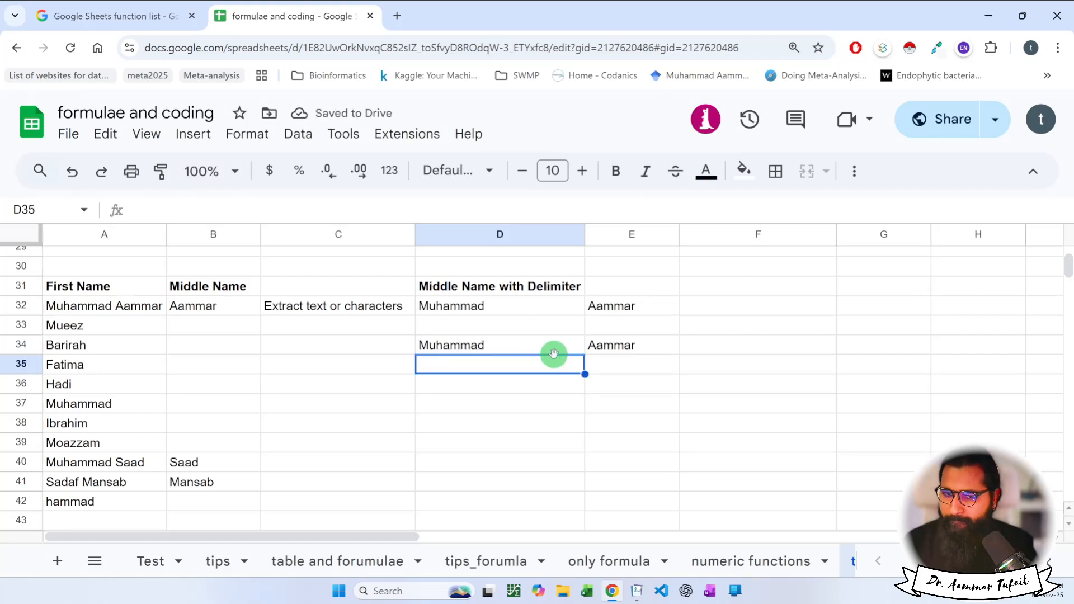
{"action": "left_click_drag", "start_coordinate": [540, 348], "coordinate": [619, 352]}
{"action": "key", "text": "Delete"}
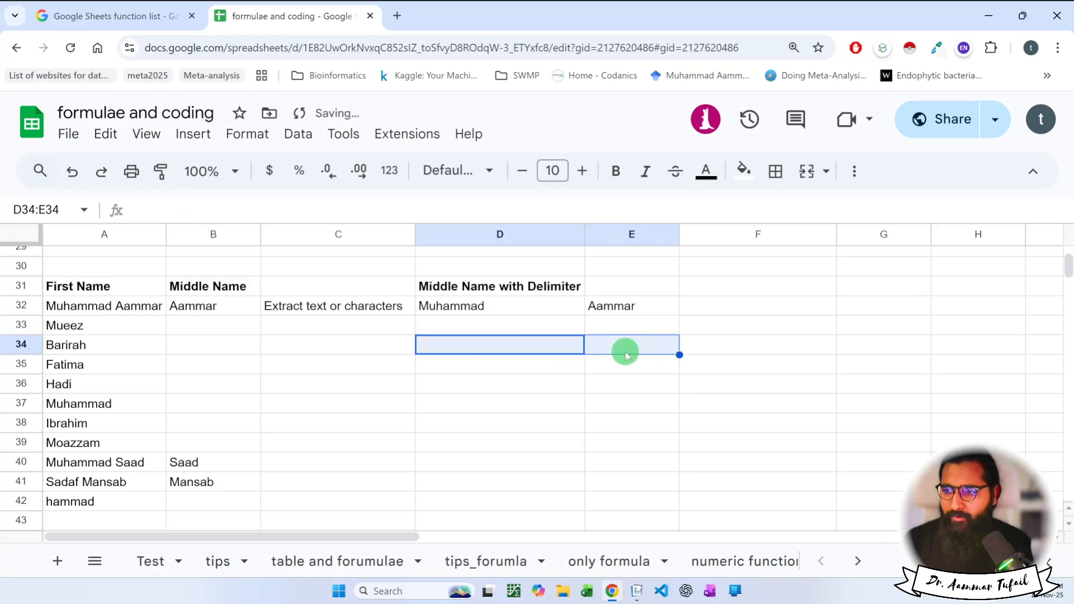
Start an INDEX formula in D34, fixing the misspelled function name.
{"action": "left_click", "coordinate": [552, 343]}
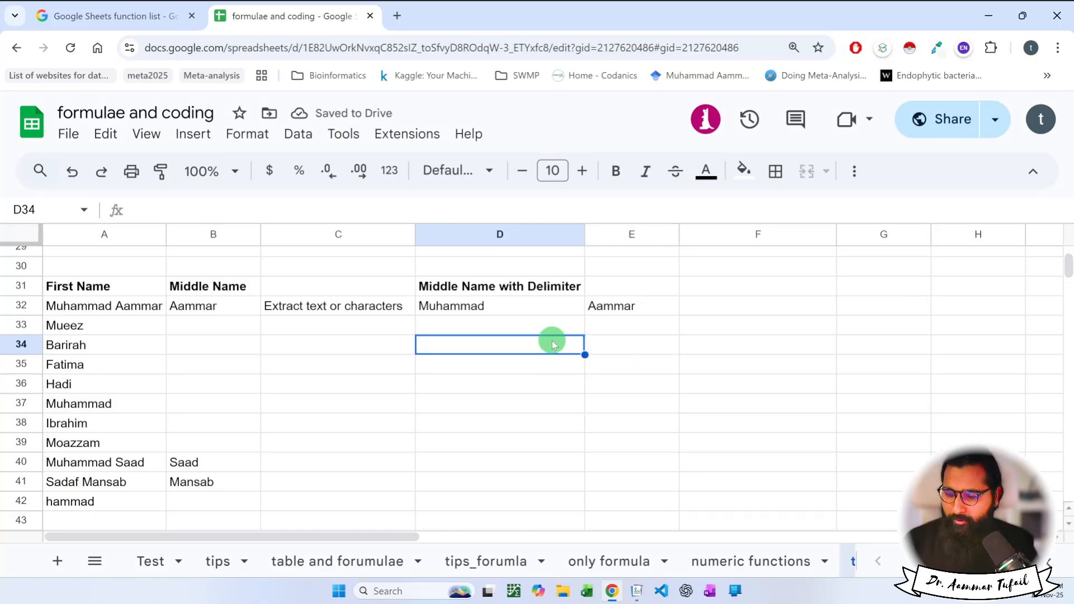
{"action": "type", "text": "="}
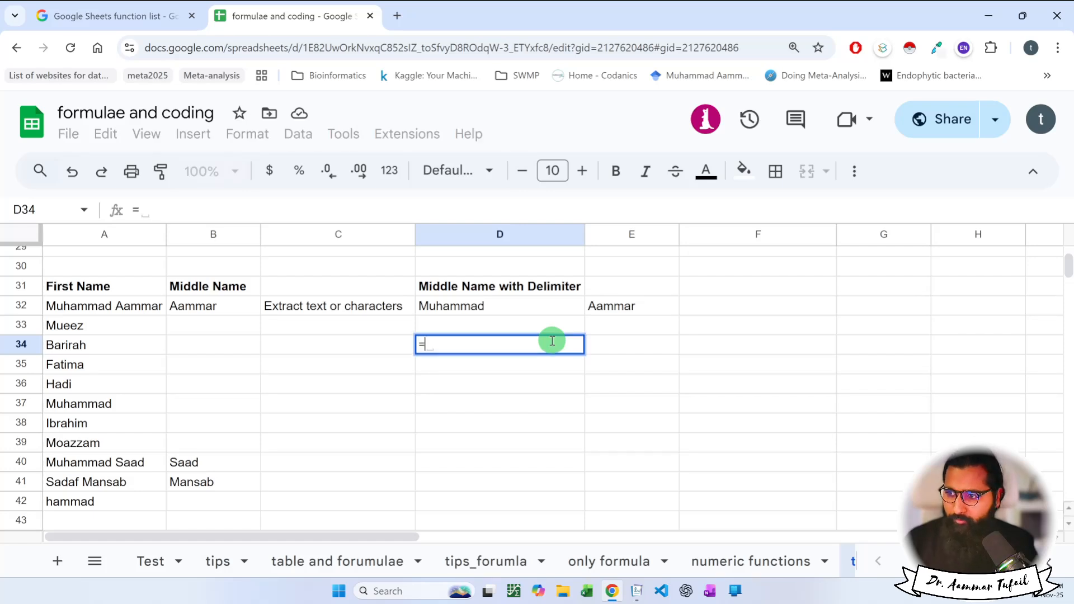
{"action": "type", "text": "ide"}
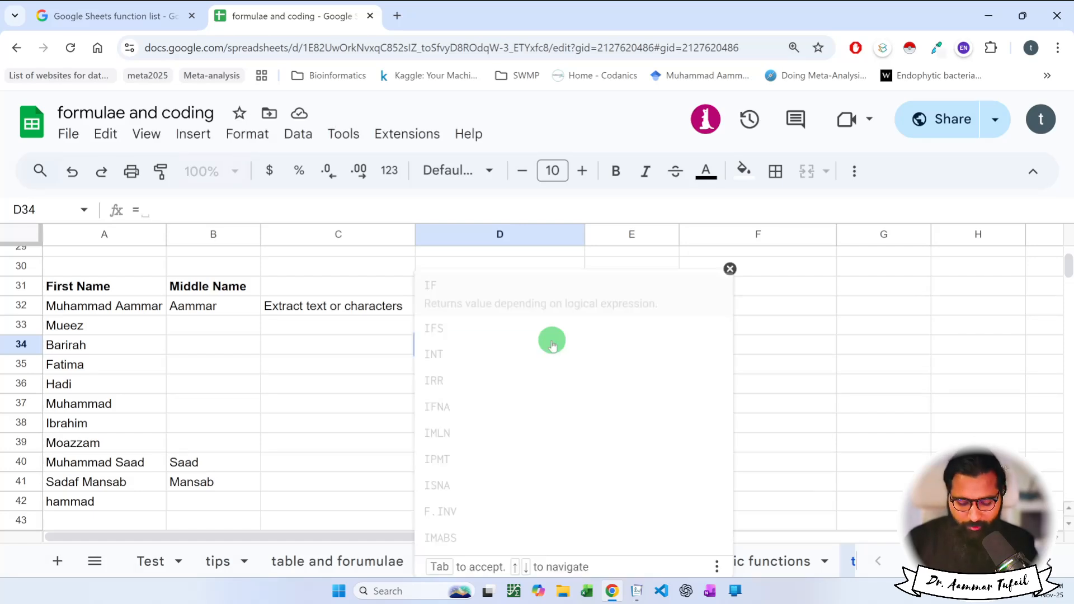
{"action": "key", "text": "BackSpace"}
{"action": "key", "text": "BackSpace"}
{"action": "type", "text": "nde"}
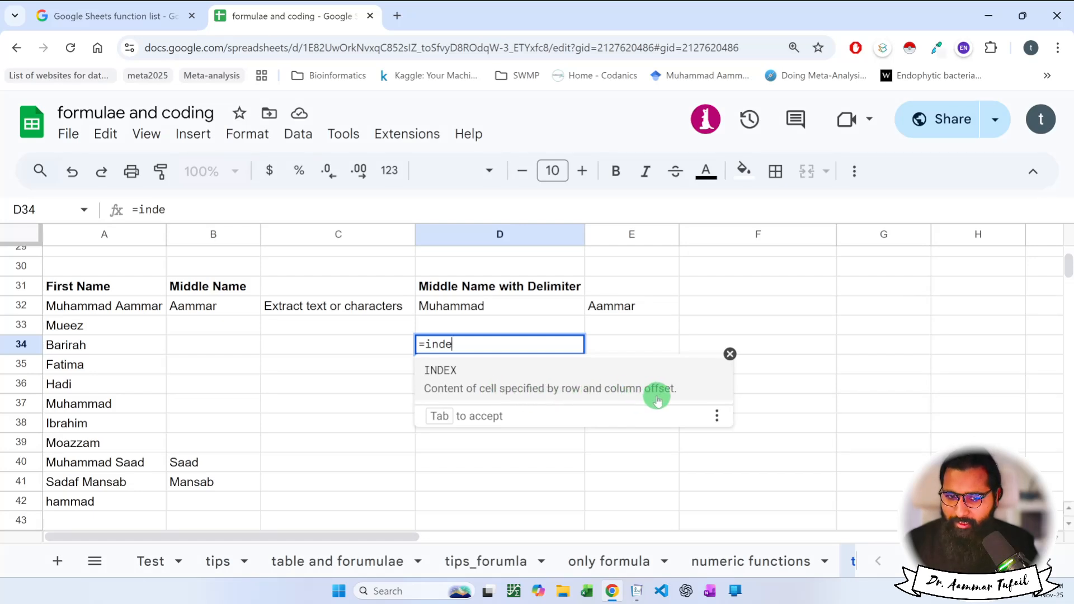
{"action": "left_click", "coordinate": [553, 380]}
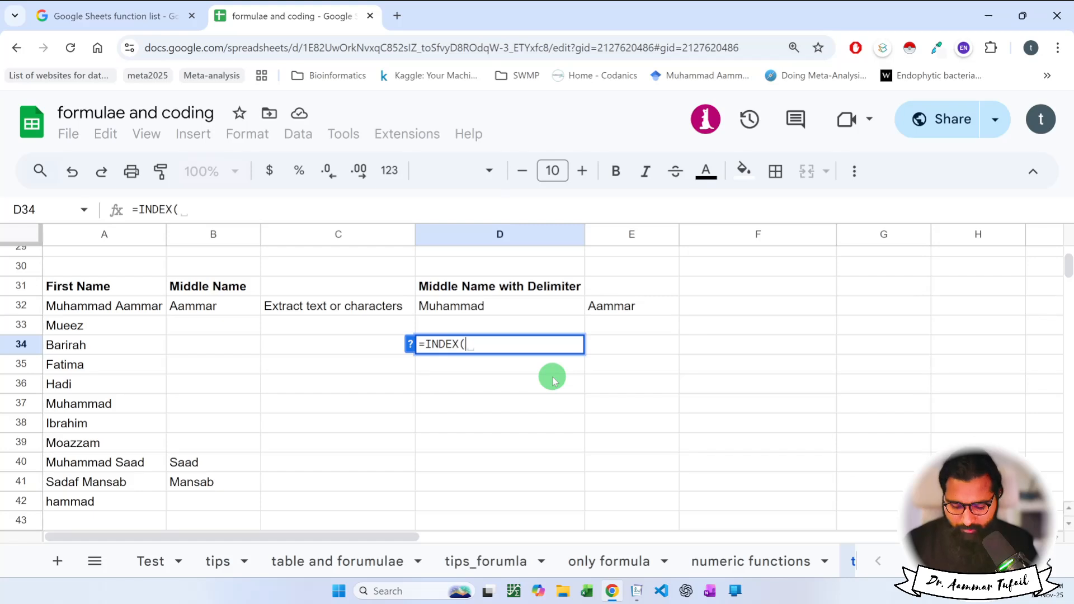
Nest SPLIT of A32 on a space with index 2 inside INDEX and confirm.
{"action": "type", "text": "spli"}
{"action": "left_click", "coordinate": [552, 380]}
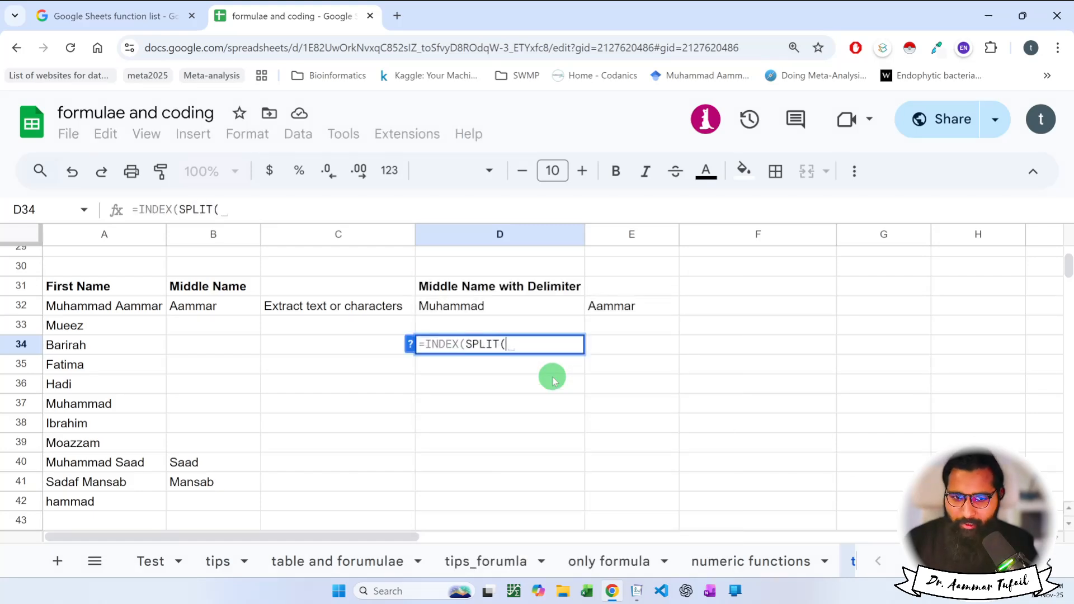
{"action": "type", "text": "A"}
{"action": "key", "text": "BackSpace"}
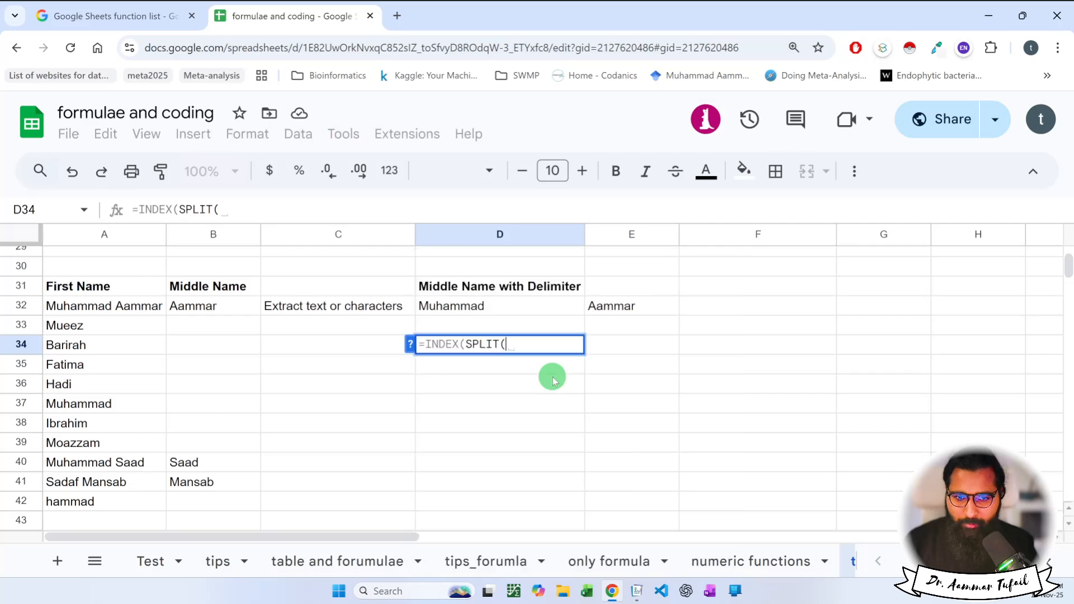
{"action": "key", "text": "BackSpace"}
{"action": "left_click", "coordinate": [553, 381]}
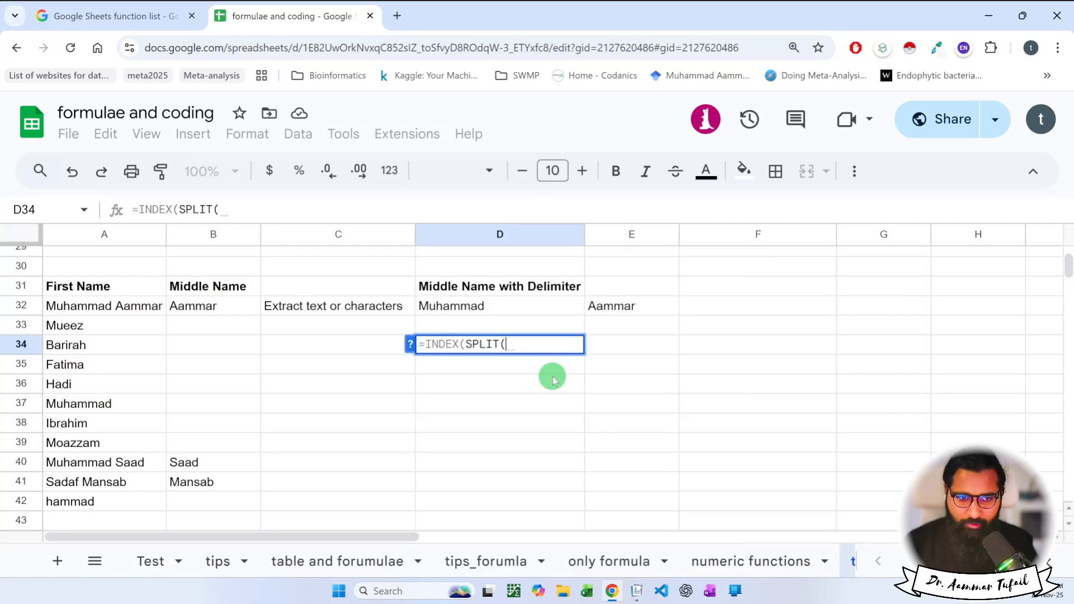
{"action": "left_click", "coordinate": [149, 306]}
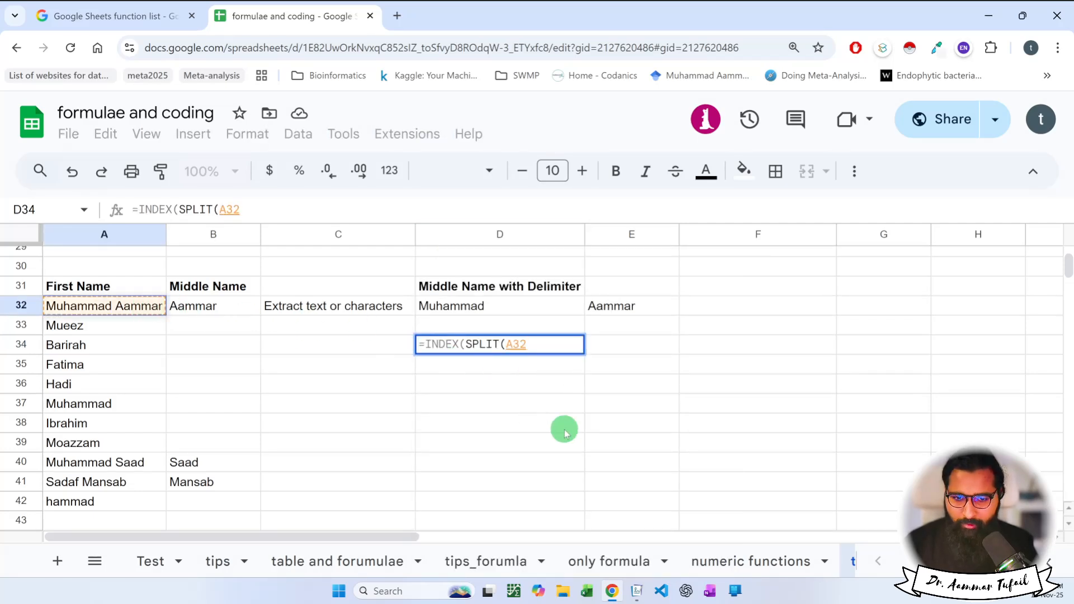
{"action": "type", "text": ","}
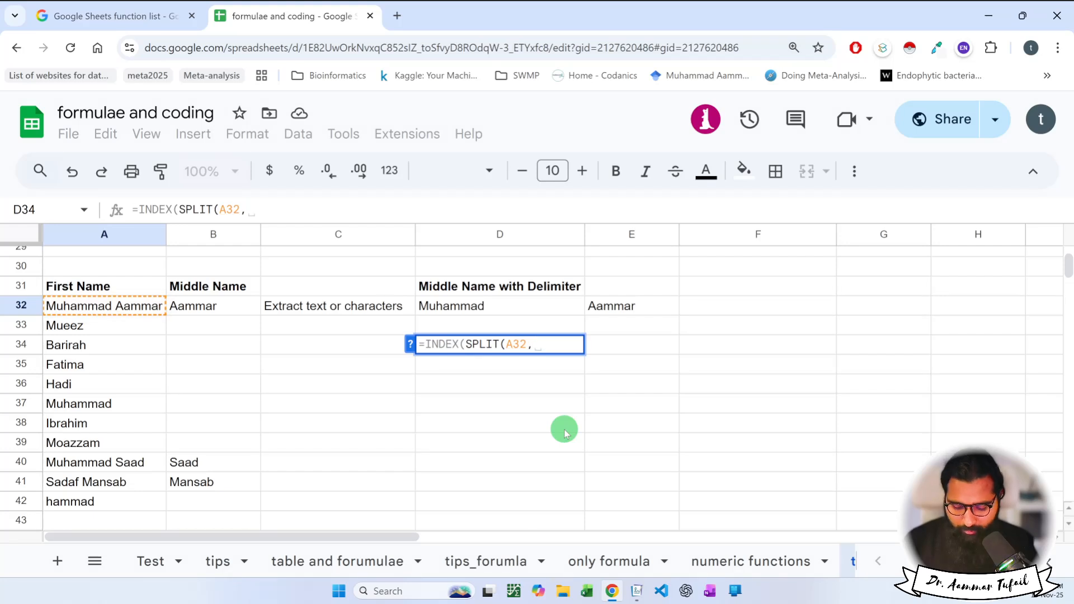
{"action": "type", "text": "\" \""}
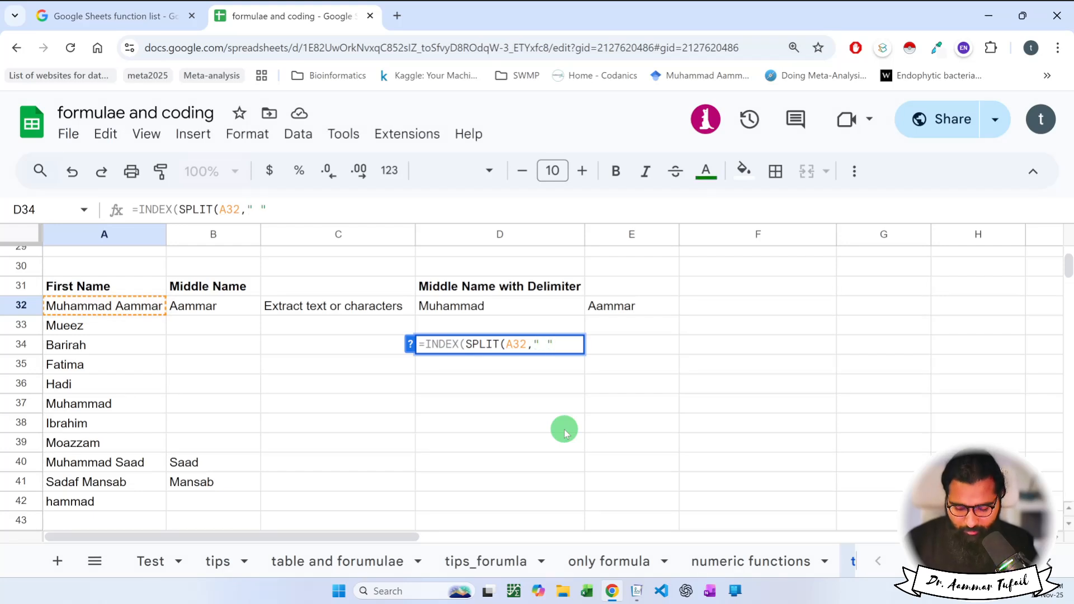
{"action": "type", "text": ","}
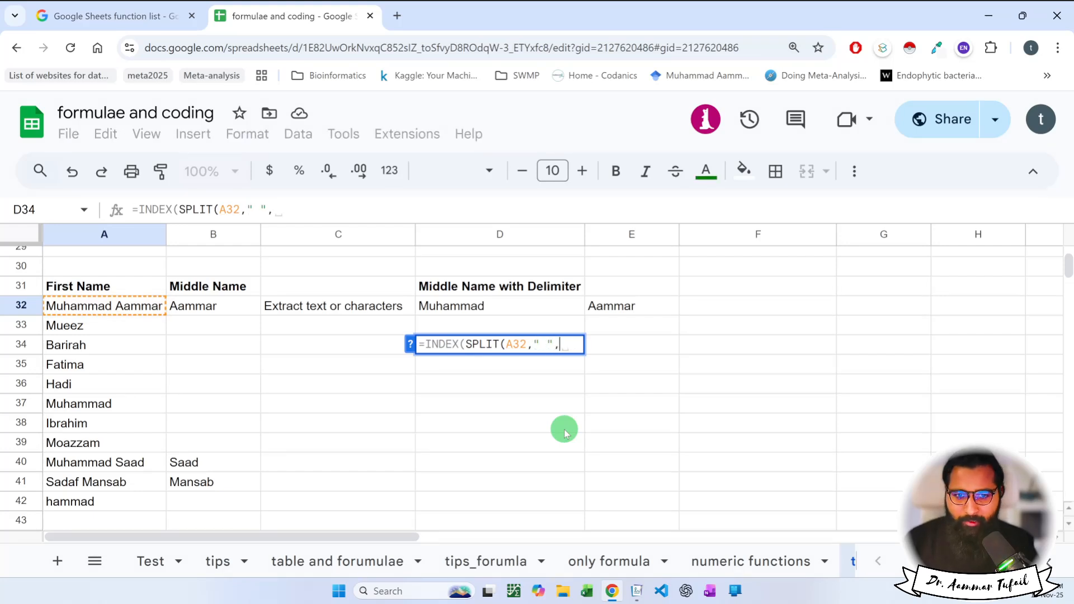
{"action": "type", "text": "2)"}
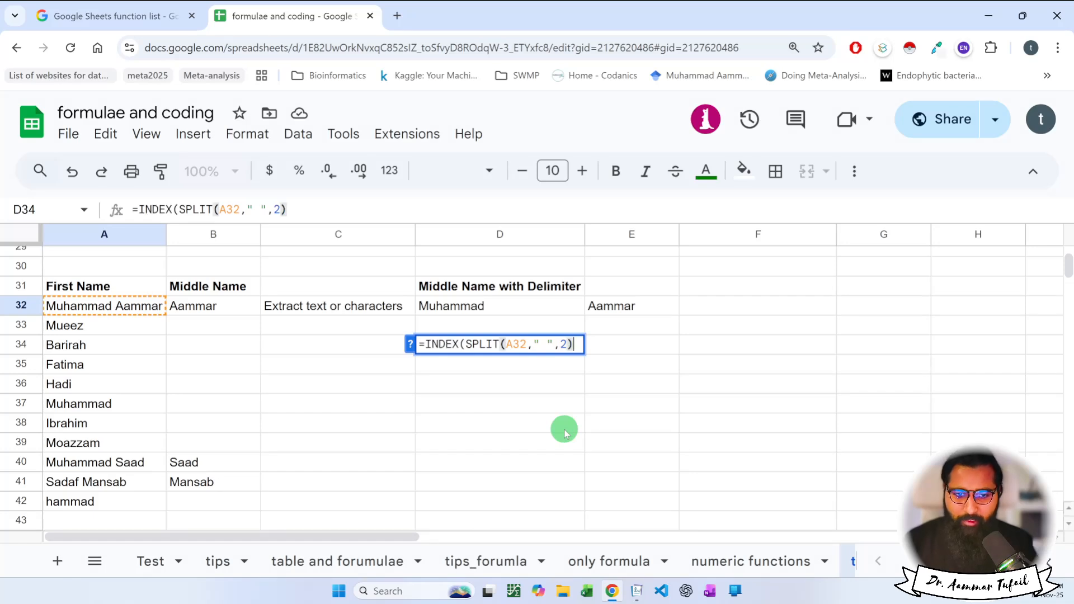
{"action": "key", "text": "Return"}
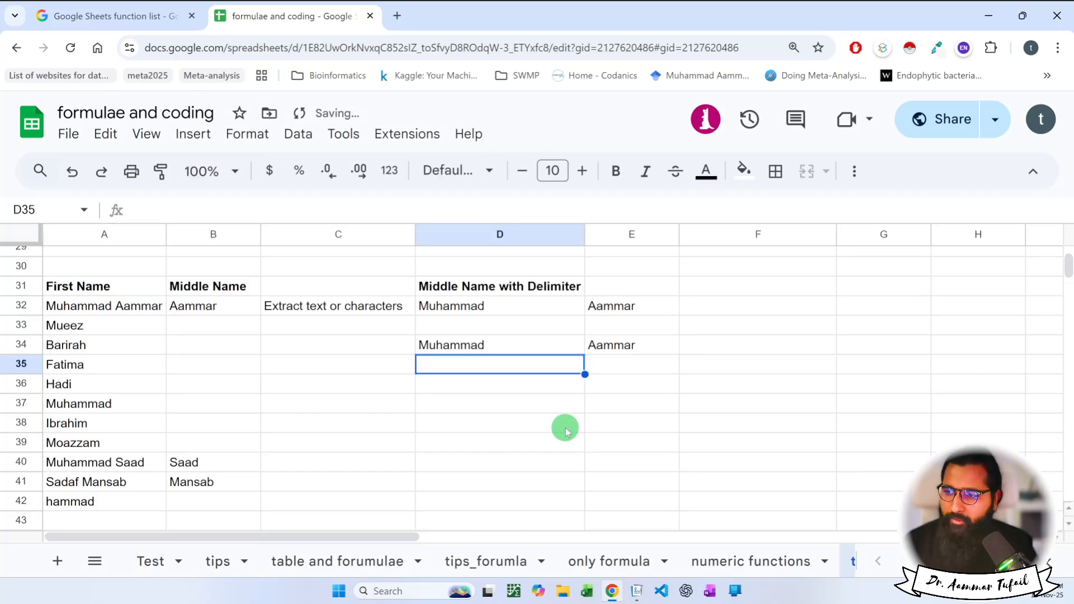
Correct D34 to =INDEX(SPLIT(A32," "),2) returning Aammar, then select the formula text.
{"action": "left_click", "coordinate": [556, 343]}
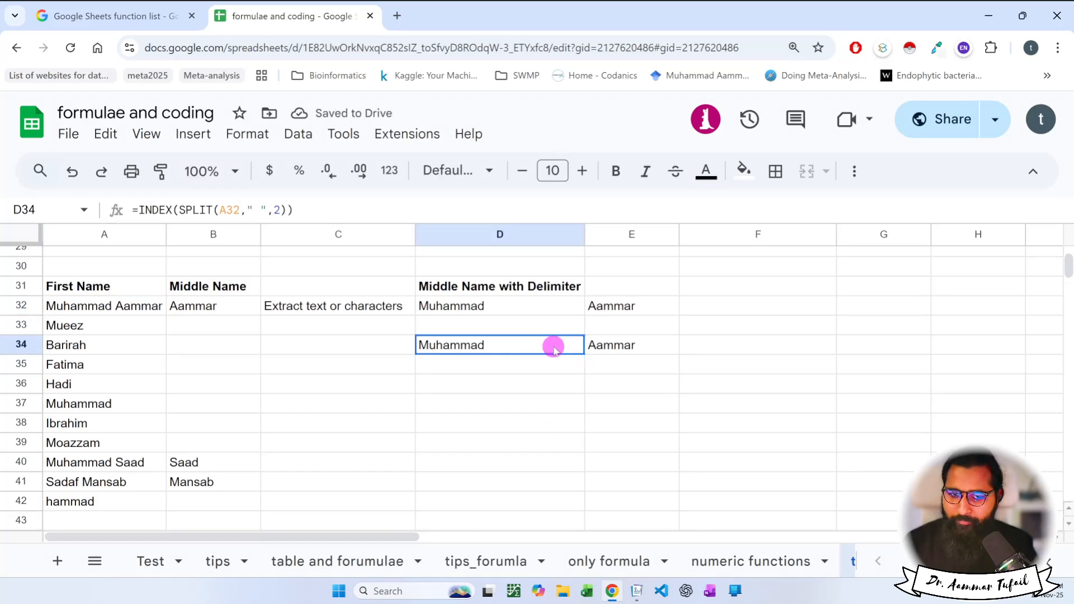
{"action": "double_click", "coordinate": [556, 344]}
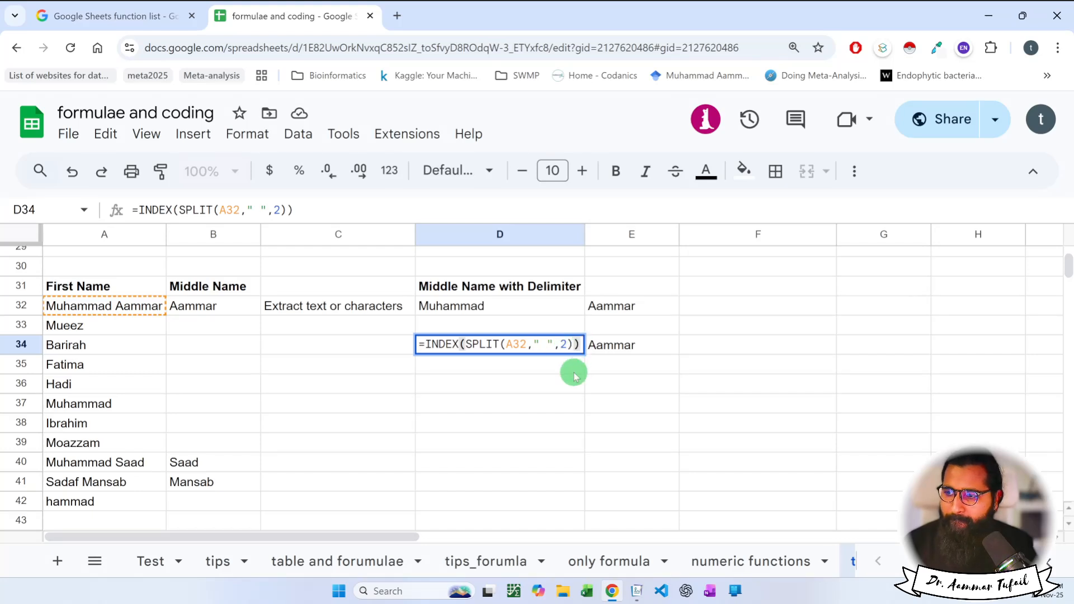
{"action": "key", "text": "Left"}
{"action": "key", "text": "Left"}
{"action": "key", "text": "Left"}
{"action": "key", "text": "Left"}
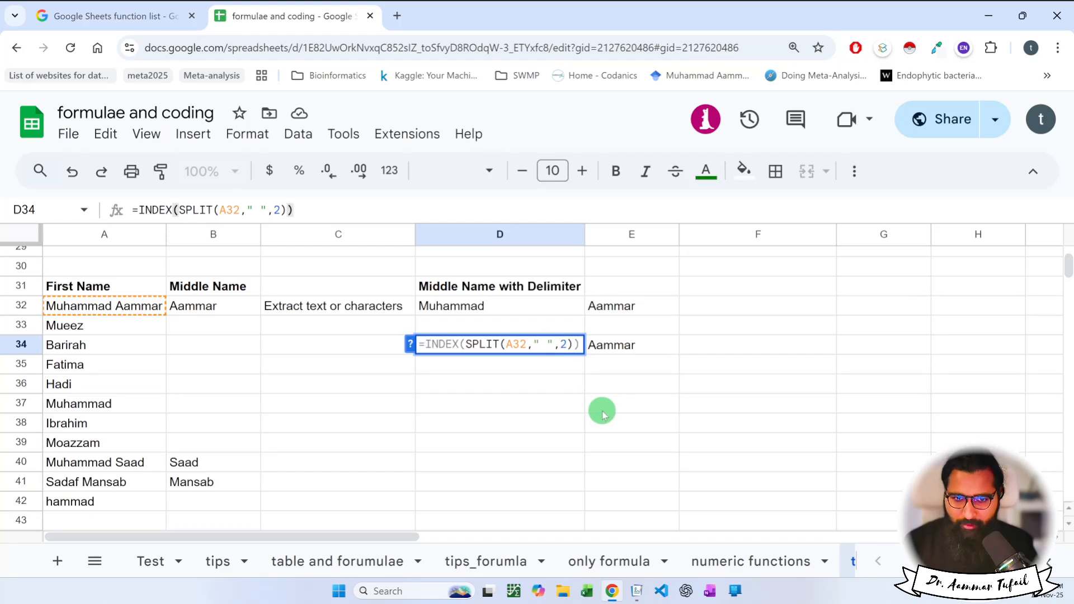
{"action": "type", "text": ")"}
{"action": "key", "text": "End"}
{"action": "key", "text": "BackSpace"}
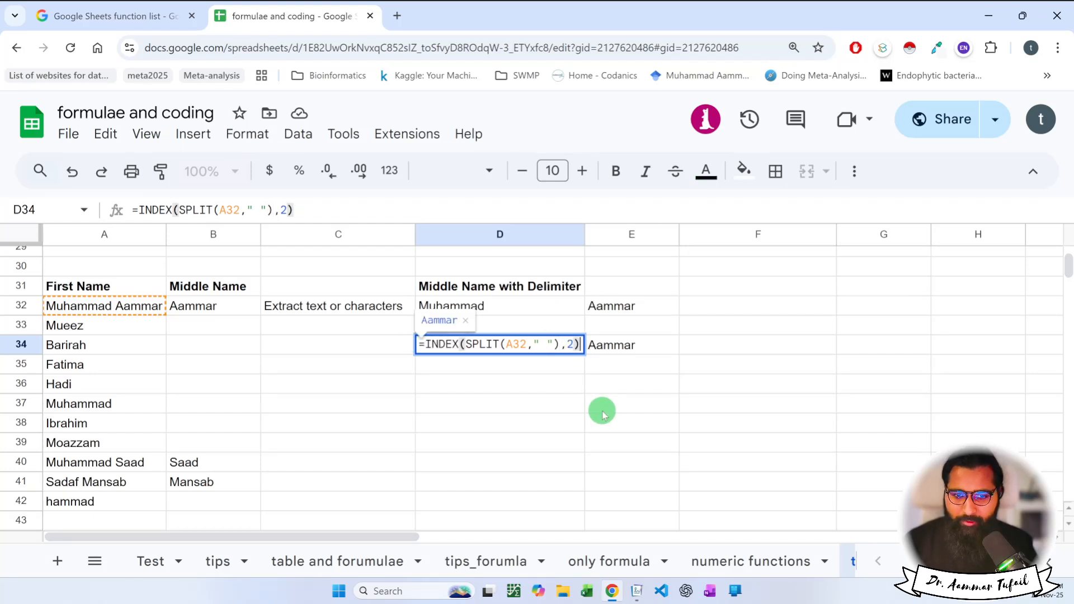
{"action": "key", "text": "Return"}
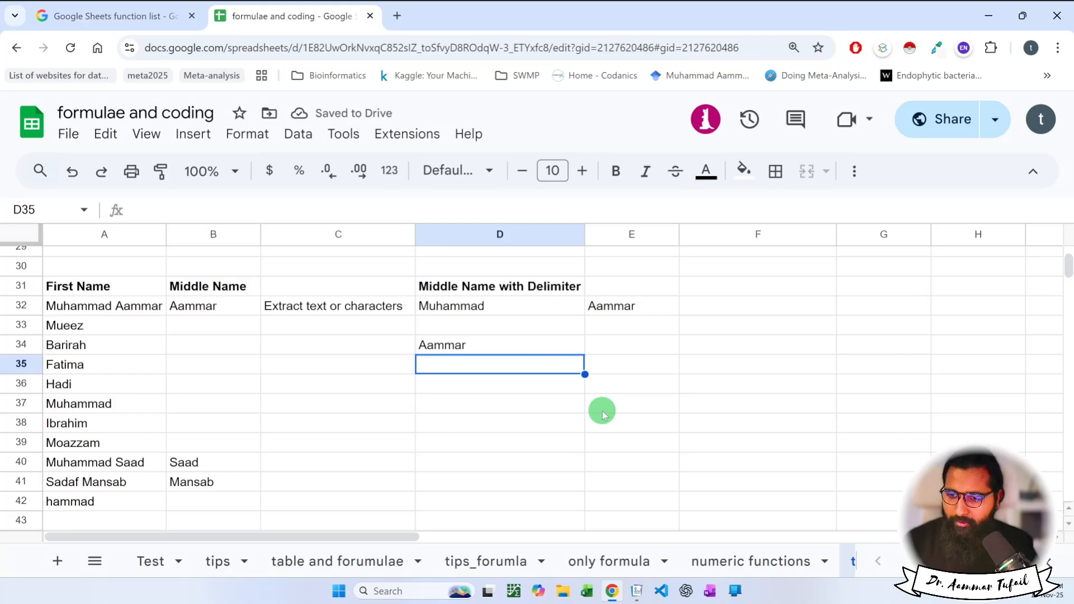
{"action": "double_click", "coordinate": [509, 348]}
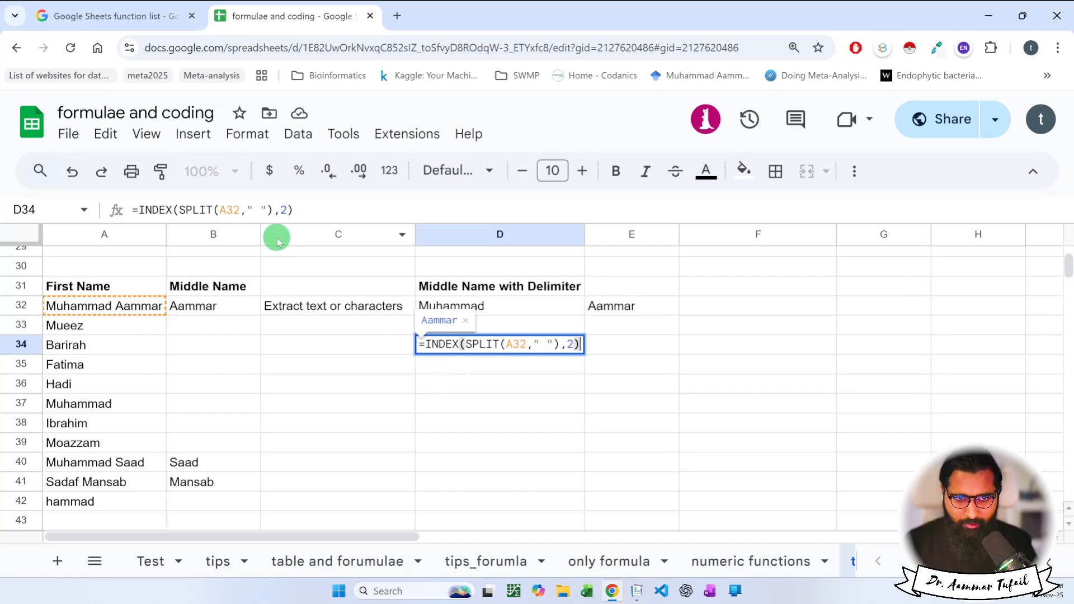
{"action": "triple_click", "coordinate": [283, 211]}
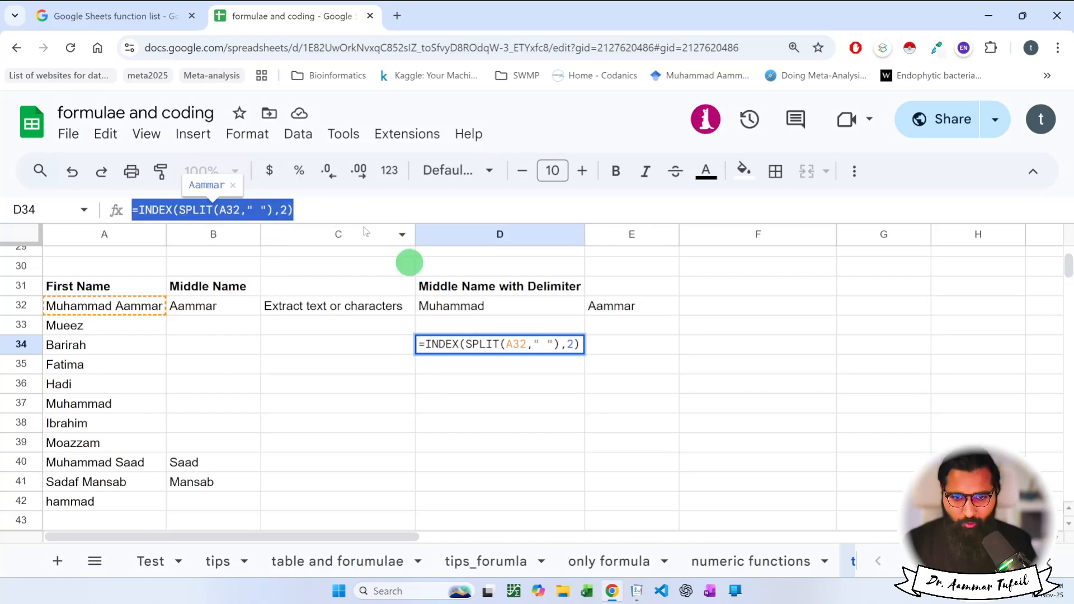
Paste the INDEX(SPLIT) formula into Journal and place it below the TSV box.
{"action": "left_click", "coordinate": [637, 591]}
{"action": "scroll", "coordinate": [386, 338], "scroll_direction": "down", "scroll_amount": 10}
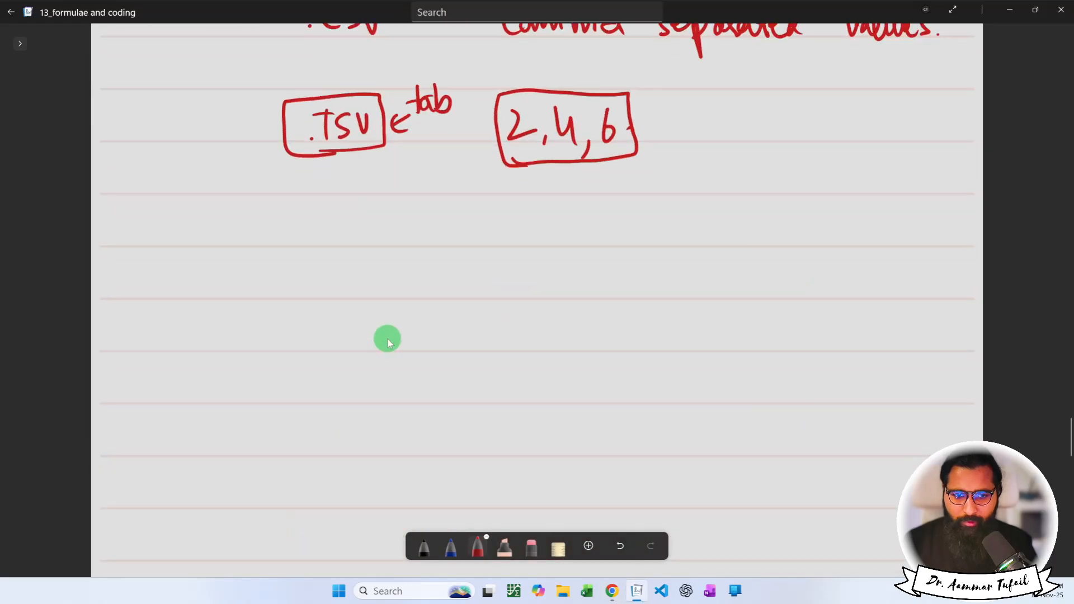
{"action": "left_click_drag", "start_coordinate": [192, 164], "coordinate": [202, 180]}
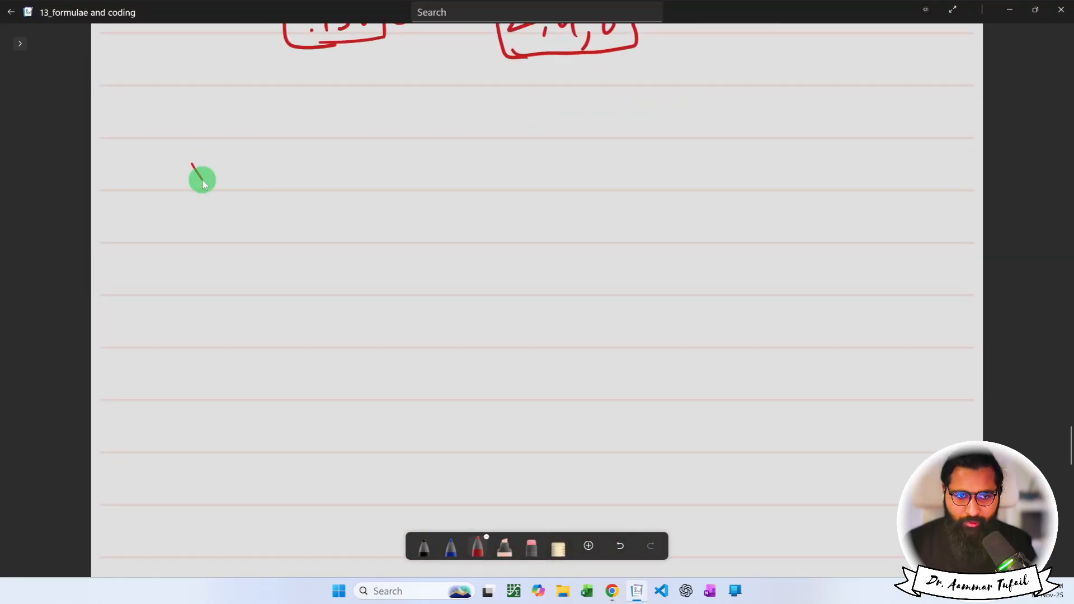
{"action": "key", "text": "ctrl+v"}
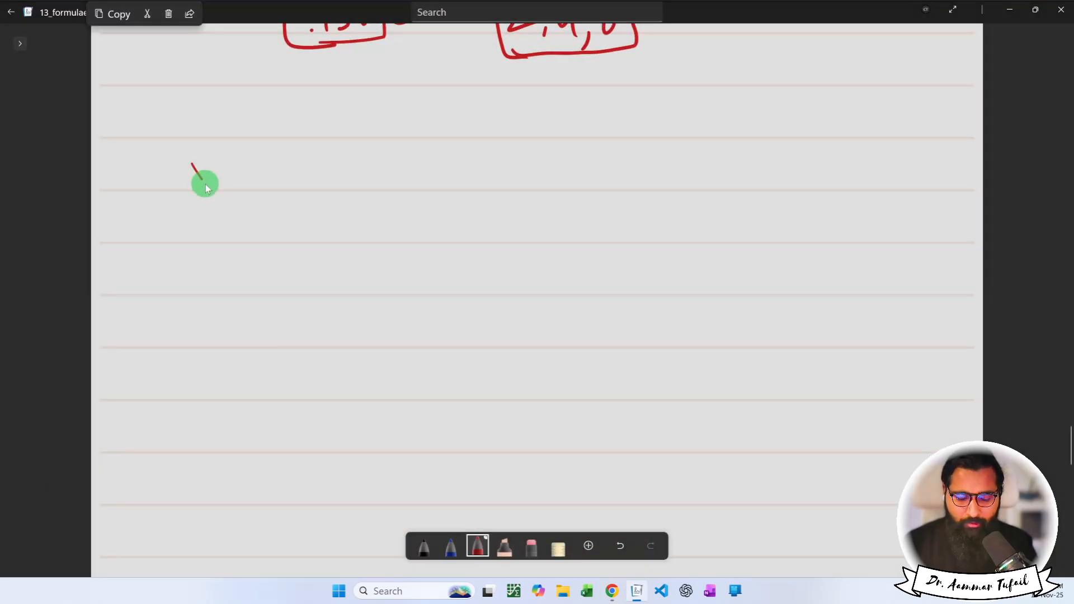
{"action": "scroll", "coordinate": [215, 199], "scroll_direction": "up", "scroll_amount": 20}
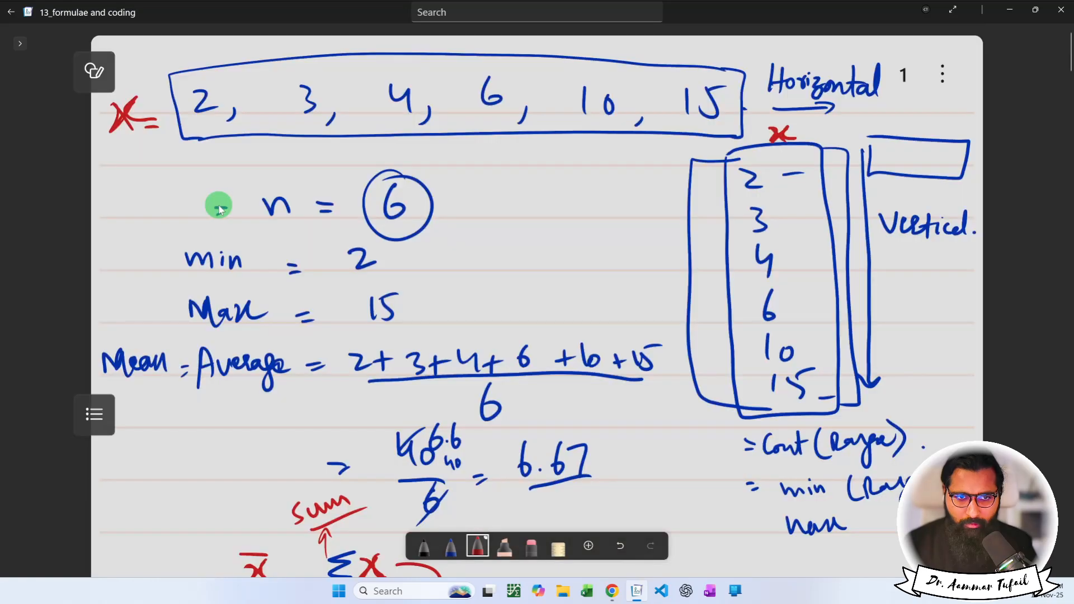
{"action": "scroll", "coordinate": [220, 210], "scroll_direction": "down", "scroll_amount": 20}
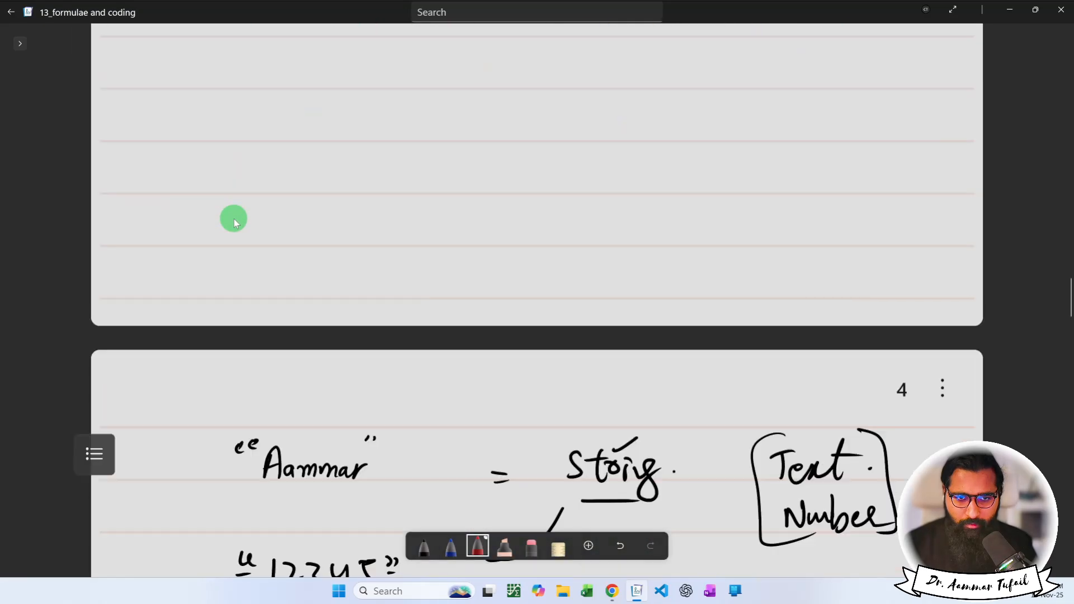
{"action": "scroll", "coordinate": [234, 218], "scroll_direction": "down", "scroll_amount": 10}
{"action": "scroll", "coordinate": [218, 189], "scroll_direction": "up", "scroll_amount": 3}
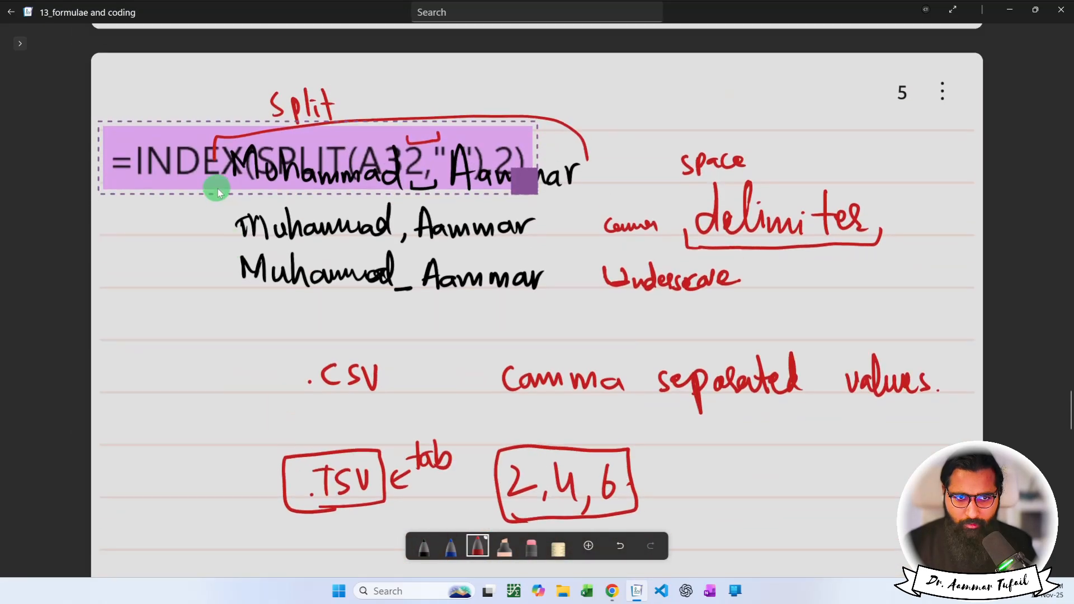
{"action": "left_click_drag", "start_coordinate": [183, 187], "coordinate": [278, 424]}
{"action": "left_click", "coordinate": [386, 467]}
Underline SPLIT in blue, bracket the formula in red, and write an underlined 'Nested function.'.
{"action": "scroll", "coordinate": [386, 464], "scroll_direction": "down", "scroll_amount": 3}
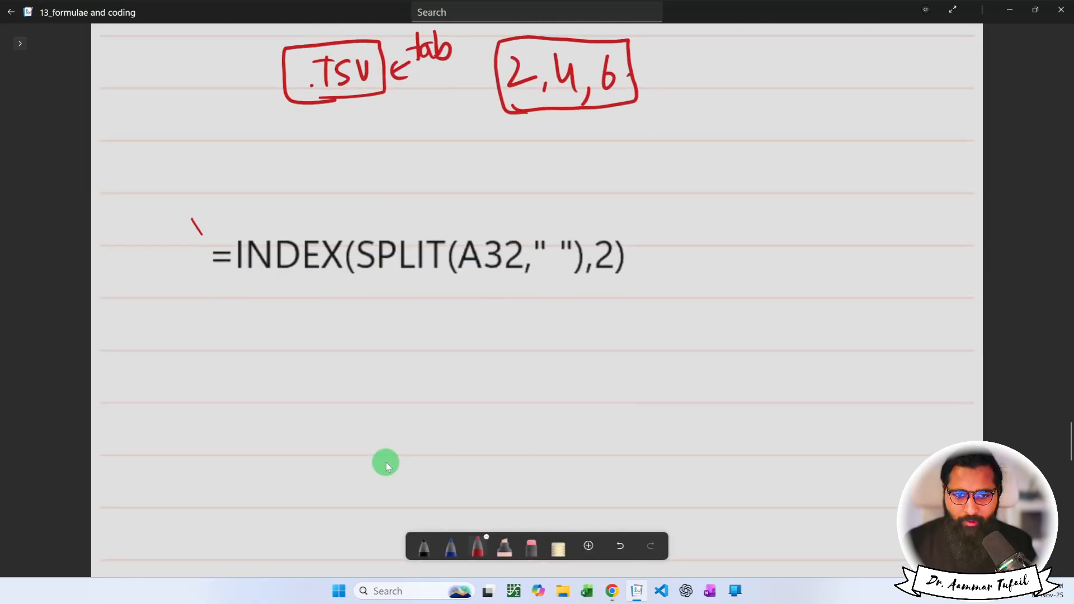
{"action": "scroll", "coordinate": [383, 453], "scroll_direction": "down", "scroll_amount": 1}
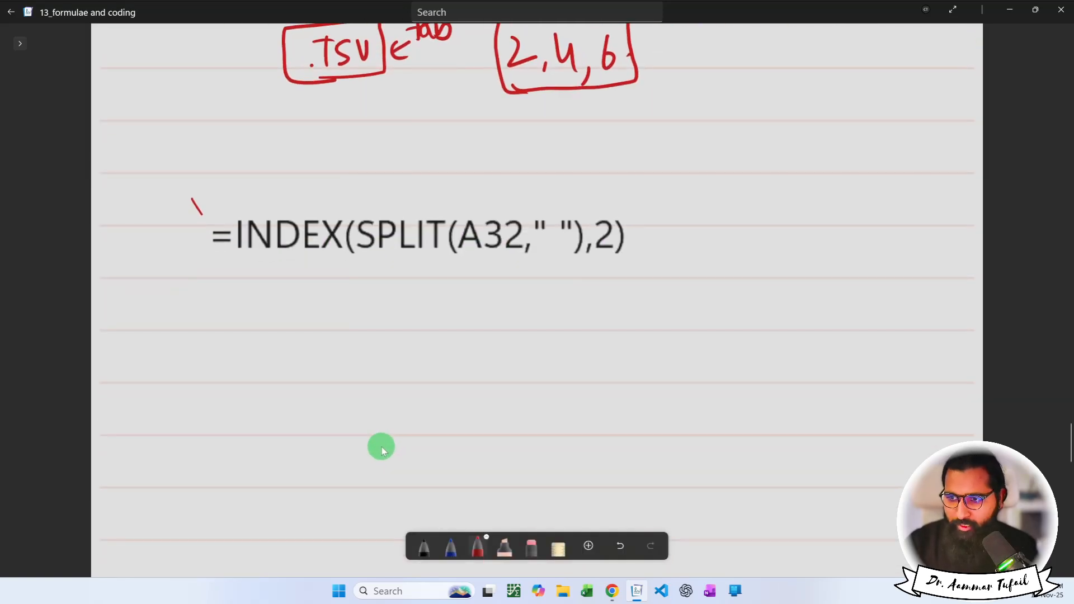
{"action": "left_click", "coordinate": [449, 542]}
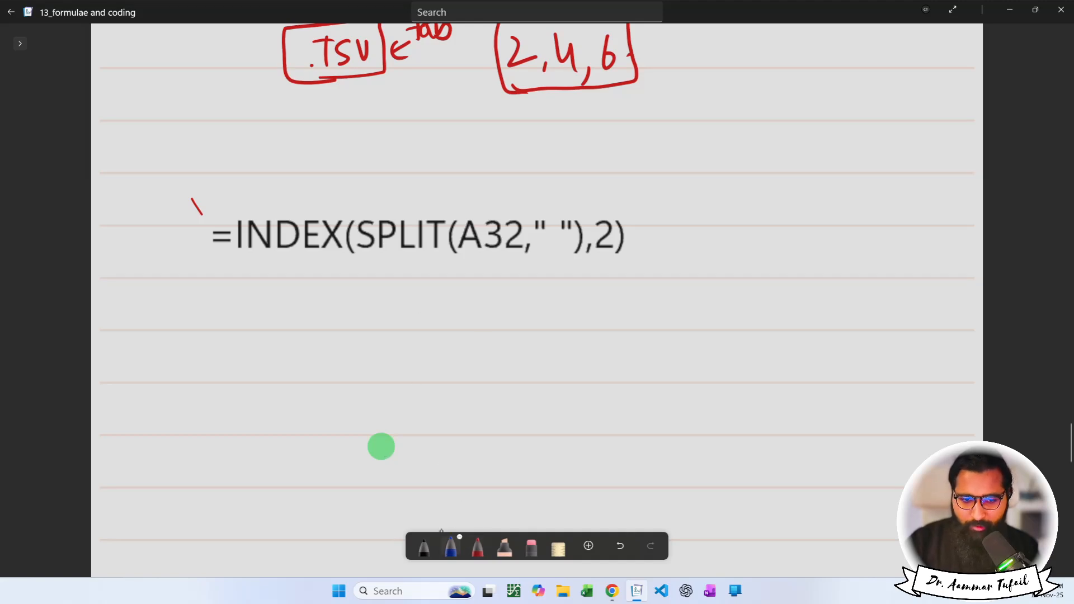
{"action": "left_click_drag", "start_coordinate": [367, 259], "coordinate": [583, 256]}
{"action": "left_click", "coordinate": [478, 545]}
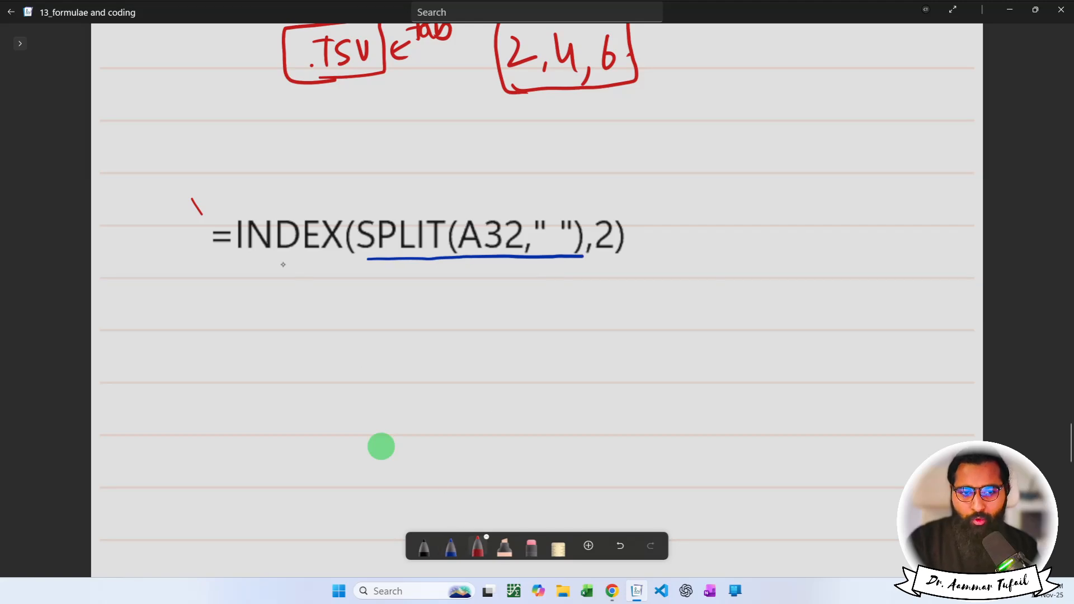
{"action": "mouse_move", "coordinate": [230, 223]}
{"action": "left_mouse_down"}
{"action": "mouse_move", "coordinate": [235, 205]}
{"action": "mouse_move", "coordinate": [480, 191]}
{"action": "mouse_move", "coordinate": [633, 199]}
{"action": "mouse_move", "coordinate": [640, 214]}
{"action": "left_mouse_up"}
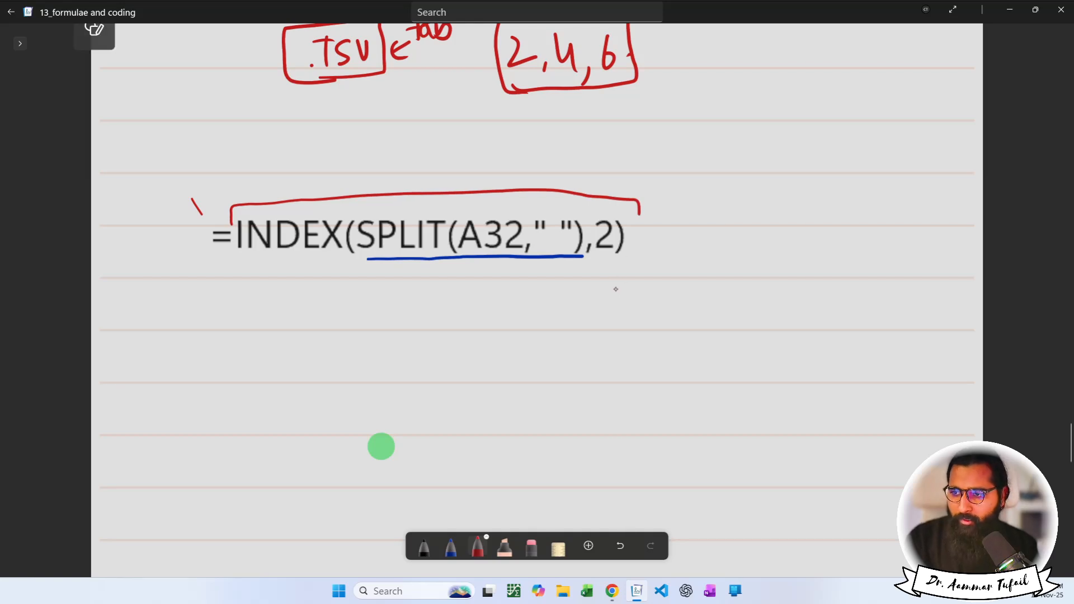
{"action": "mouse_move", "coordinate": [695, 222]}
{"action": "left_mouse_down"}
{"action": "mouse_move", "coordinate": [715, 195]}
{"action": "mouse_move", "coordinate": [754, 221]}
{"action": "mouse_move", "coordinate": [772, 213]}
{"action": "mouse_move", "coordinate": [794, 224]}
{"action": "mouse_move", "coordinate": [795, 191]}
{"action": "mouse_move", "coordinate": [842, 240]}
{"action": "mouse_move", "coordinate": [879, 220]}
{"action": "mouse_move", "coordinate": [943, 222]}
{"action": "mouse_move", "coordinate": [919, 195]}
{"action": "left_mouse_up"}
{"action": "left_click_drag", "start_coordinate": [710, 241], "coordinate": [891, 243]}
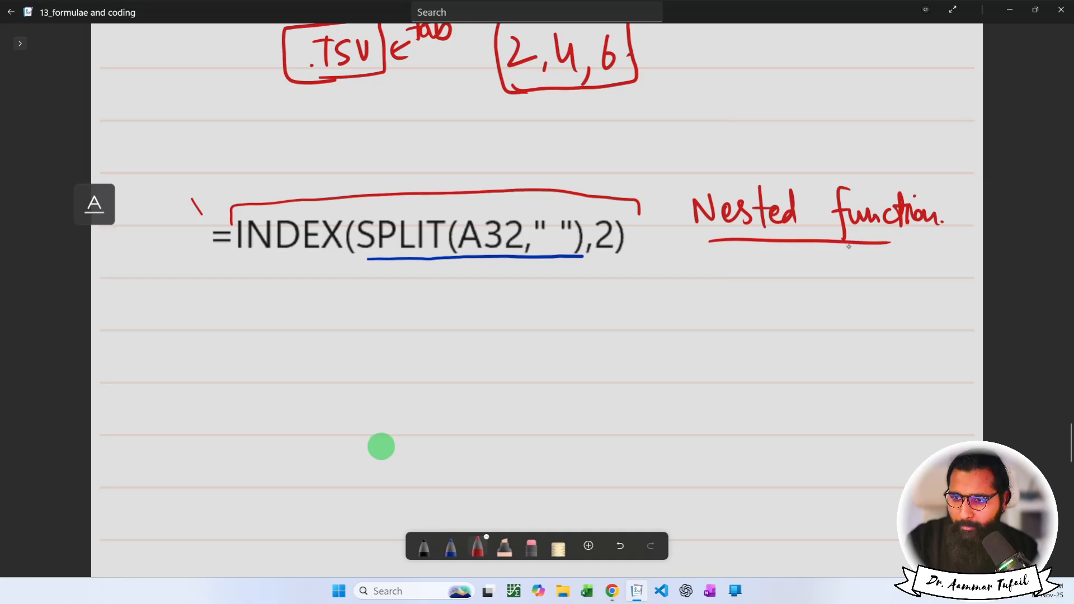
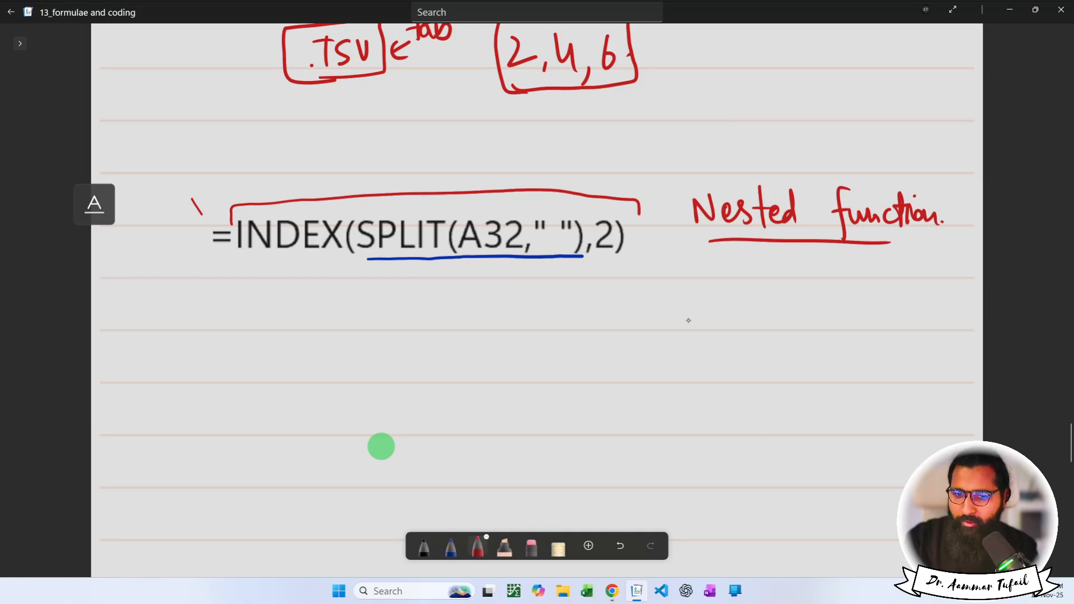
Sketch nested red squares, the outer labelled Index and the inner labelled Split.
{"action": "mouse_move", "coordinate": [749, 303]}
{"action": "left_mouse_down"}
{"action": "mouse_move", "coordinate": [838, 353]}
{"action": "mouse_move", "coordinate": [776, 295]}
{"action": "mouse_move", "coordinate": [748, 307]}
{"action": "mouse_move", "coordinate": [804, 342]}
{"action": "mouse_move", "coordinate": [779, 311]}
{"action": "mouse_move", "coordinate": [792, 328]}
{"action": "left_mouse_up"}
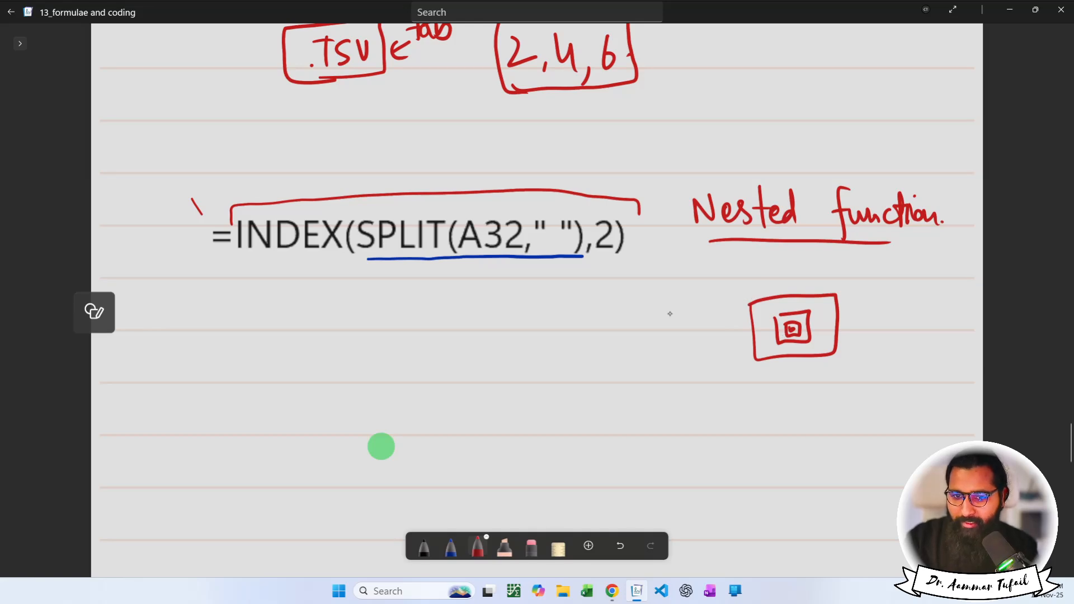
{"action": "mouse_move", "coordinate": [621, 309]}
{"action": "left_mouse_down"}
{"action": "mouse_move", "coordinate": [620, 331]}
{"action": "mouse_move", "coordinate": [699, 381]}
{"action": "mouse_move", "coordinate": [703, 308]}
{"action": "mouse_move", "coordinate": [630, 308]}
{"action": "mouse_move", "coordinate": [642, 344]}
{"action": "mouse_move", "coordinate": [680, 364]}
{"action": "mouse_move", "coordinate": [691, 323]}
{"action": "mouse_move", "coordinate": [645, 322]}
{"action": "mouse_move", "coordinate": [652, 360]}
{"action": "left_mouse_up"}
{"action": "left_click", "coordinate": [655, 334]}
{"action": "mouse_move", "coordinate": [658, 343]}
{"action": "left_mouse_down"}
{"action": "mouse_move", "coordinate": [660, 369]}
{"action": "mouse_move", "coordinate": [679, 354]}
{"action": "left_mouse_up"}
{"action": "left_click_drag", "start_coordinate": [678, 343], "coordinate": [682, 351]}
{"action": "mouse_move", "coordinate": [676, 338]}
{"action": "left_mouse_down"}
{"action": "mouse_move", "coordinate": [686, 335]}
{"action": "mouse_move", "coordinate": [626, 303]}
{"action": "left_mouse_up"}
{"action": "mouse_move", "coordinate": [628, 302]}
{"action": "left_mouse_down"}
{"action": "mouse_move", "coordinate": [651, 283]}
{"action": "mouse_move", "coordinate": [659, 297]}
{"action": "left_mouse_up"}
{"action": "left_click_drag", "start_coordinate": [658, 285], "coordinate": [672, 295]}
Draw an arrow from SPLIT down to the name and bracket each split name part.
{"action": "scroll", "coordinate": [383, 446], "scroll_direction": "down", "scroll_amount": 2}
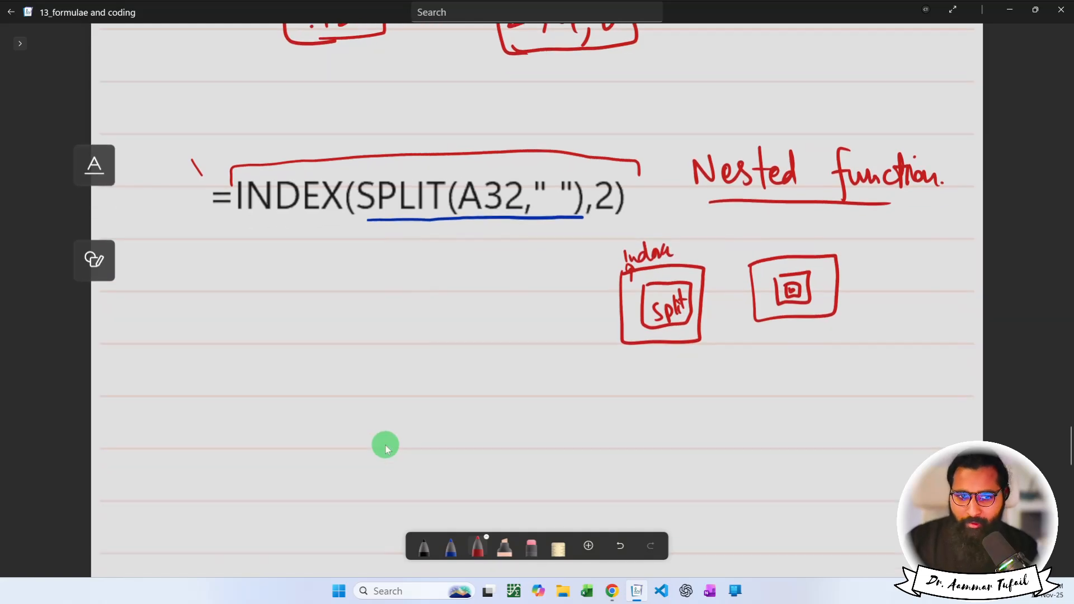
{"action": "mouse_move", "coordinate": [395, 214]}
{"action": "left_mouse_down"}
{"action": "mouse_move", "coordinate": [352, 289]}
{"action": "mouse_move", "coordinate": [370, 288]}
{"action": "left_mouse_up"}
{"action": "mouse_move", "coordinate": [310, 309]}
{"action": "left_mouse_down"}
{"action": "mouse_move", "coordinate": [330, 309]}
{"action": "mouse_move", "coordinate": [338, 335]}
{"action": "left_mouse_up"}
{"action": "mouse_move", "coordinate": [347, 317]}
{"action": "left_mouse_down"}
{"action": "mouse_move", "coordinate": [348, 332]}
{"action": "mouse_move", "coordinate": [366, 334]}
{"action": "mouse_move", "coordinate": [536, 335]}
{"action": "mouse_move", "coordinate": [567, 324]}
{"action": "left_mouse_up"}
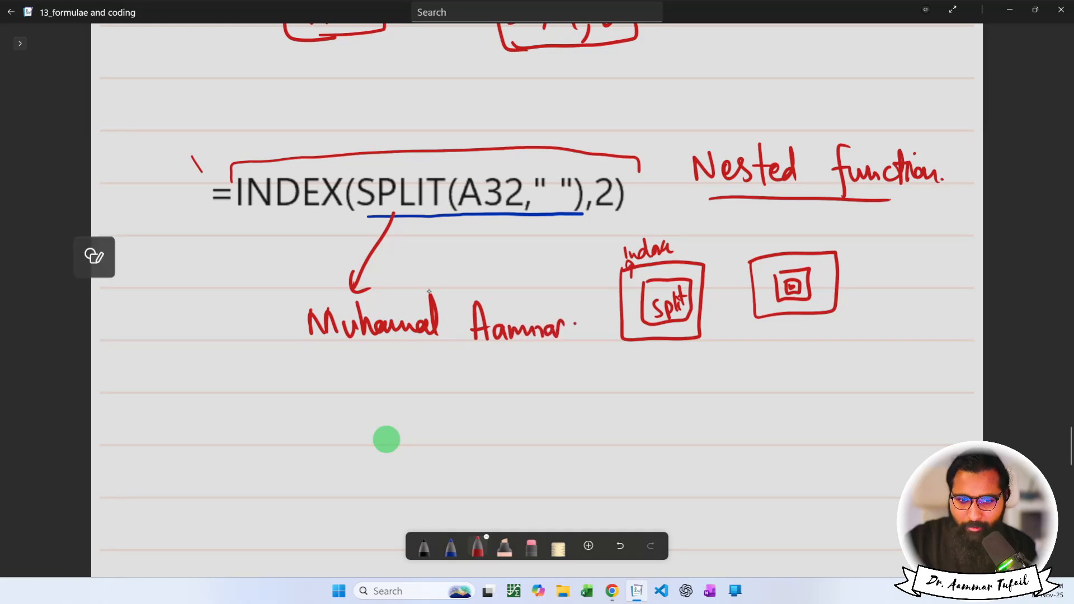
{"action": "mouse_move", "coordinate": [296, 307]}
{"action": "left_mouse_down"}
{"action": "mouse_move", "coordinate": [341, 292]}
{"action": "mouse_move", "coordinate": [448, 286]}
{"action": "mouse_move", "coordinate": [449, 295]}
{"action": "left_mouse_up"}
{"action": "mouse_move", "coordinate": [461, 302]}
{"action": "left_mouse_down"}
{"action": "mouse_move", "coordinate": [529, 285]}
{"action": "mouse_move", "coordinate": [582, 302]}
{"action": "left_mouse_up"}
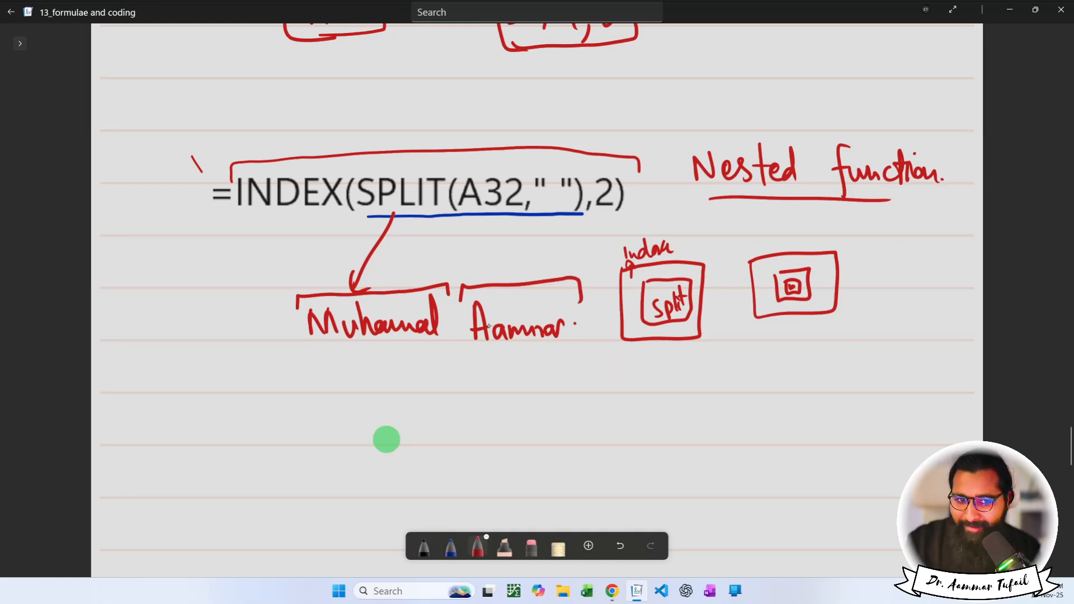
Underline INDEX in the formula and select the blue underline beneath SPLIT.
{"action": "left_click_drag", "start_coordinate": [248, 216], "coordinate": [338, 215]}
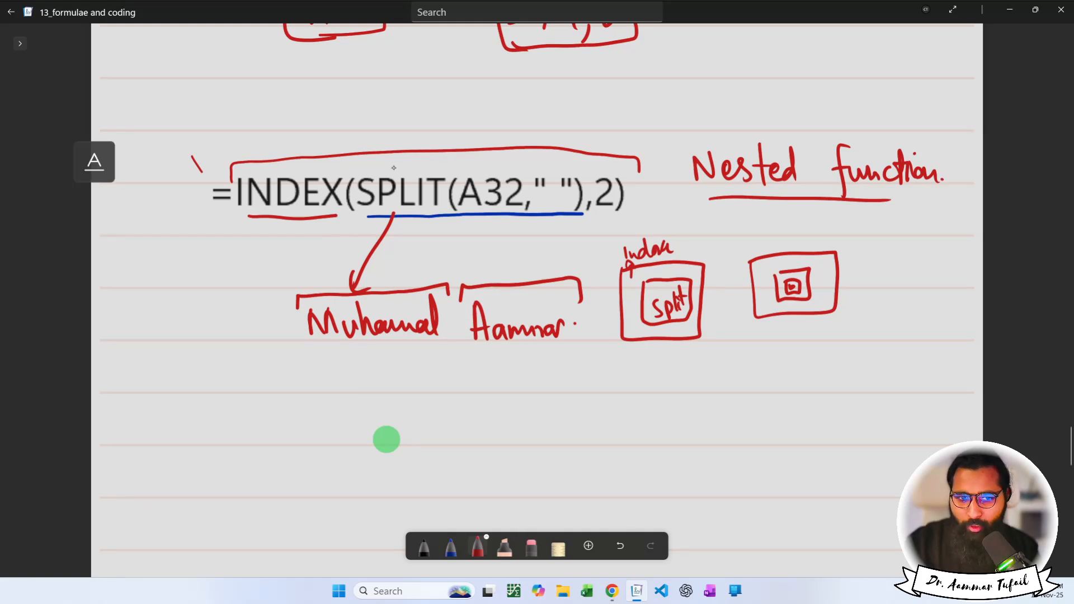
{"action": "left_click_drag", "start_coordinate": [358, 172], "coordinate": [347, 203]}
{"action": "mouse_move", "coordinate": [412, 228]}
{"action": "left_mouse_down"}
{"action": "mouse_move", "coordinate": [509, 229]}
{"action": "mouse_move", "coordinate": [577, 210]}
{"action": "mouse_move", "coordinate": [582, 168]}
{"action": "mouse_move", "coordinate": [460, 152]}
{"action": "mouse_move", "coordinate": [353, 169]}
{"action": "left_mouse_up"}
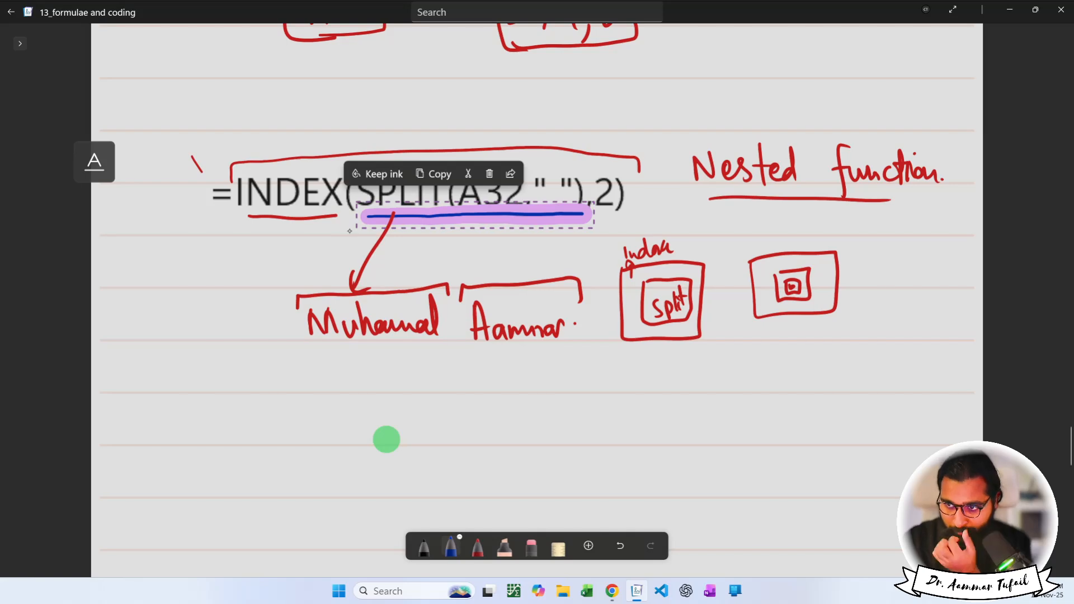
Number the bracketed name parts 1 and 2 in blue, arrowing the formula's 2 to the second part.
{"action": "left_click", "coordinate": [305, 222]}
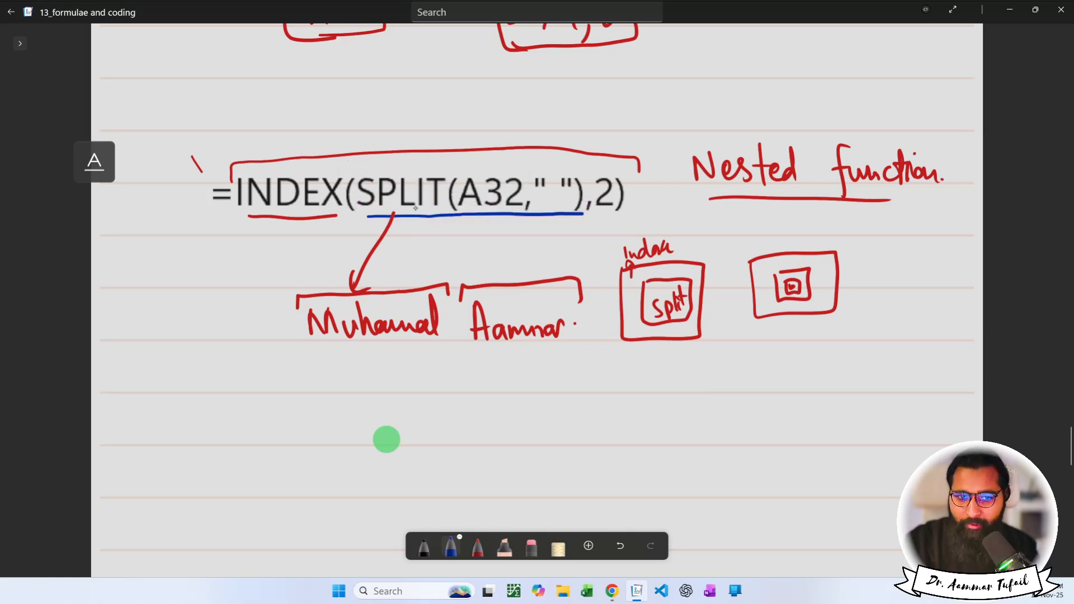
{"action": "left_click_drag", "start_coordinate": [402, 271], "coordinate": [404, 283]}
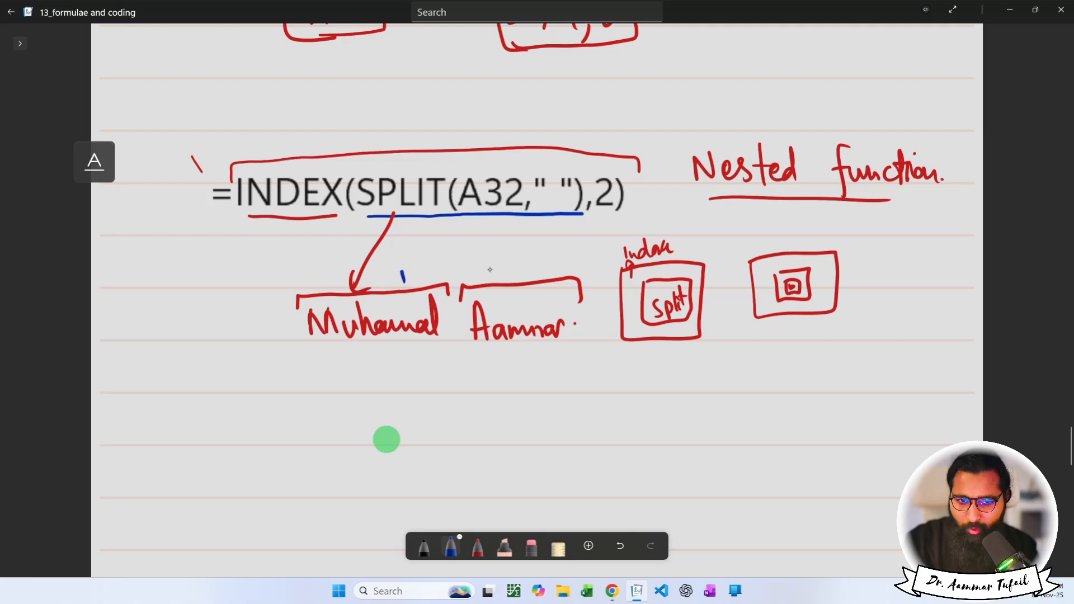
{"action": "left_click_drag", "start_coordinate": [503, 270], "coordinate": [519, 280]}
{"action": "mouse_move", "coordinate": [604, 208]}
{"action": "left_mouse_down"}
{"action": "mouse_move", "coordinate": [526, 266]}
{"action": "mouse_move", "coordinate": [542, 265]}
{"action": "left_mouse_up"}
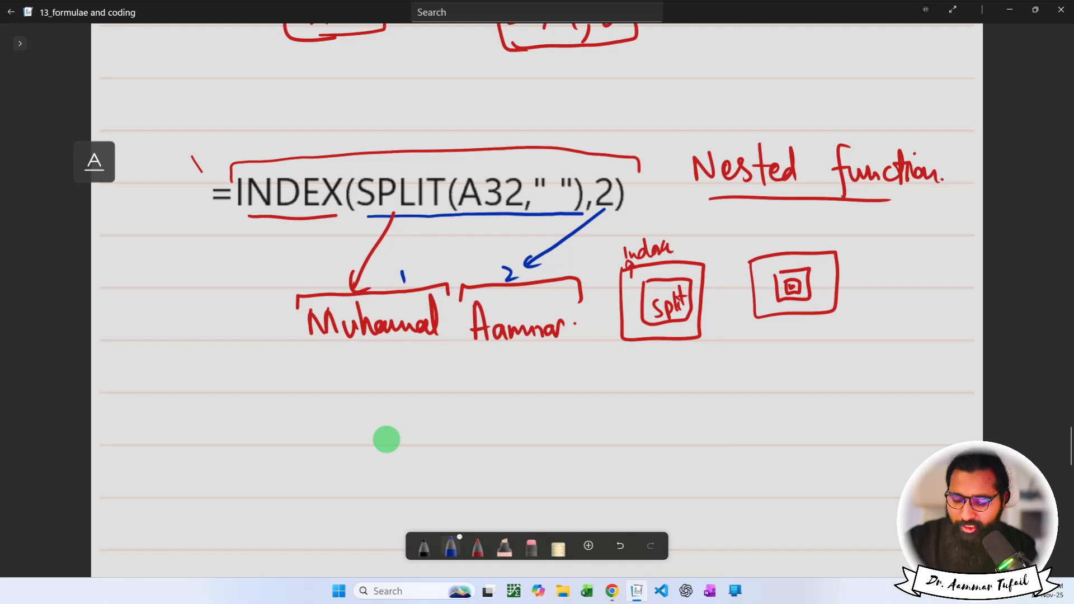
Test D34's INDEX argument as 1, then set it back to 2.
{"action": "key", "text": "alt+Tab"}
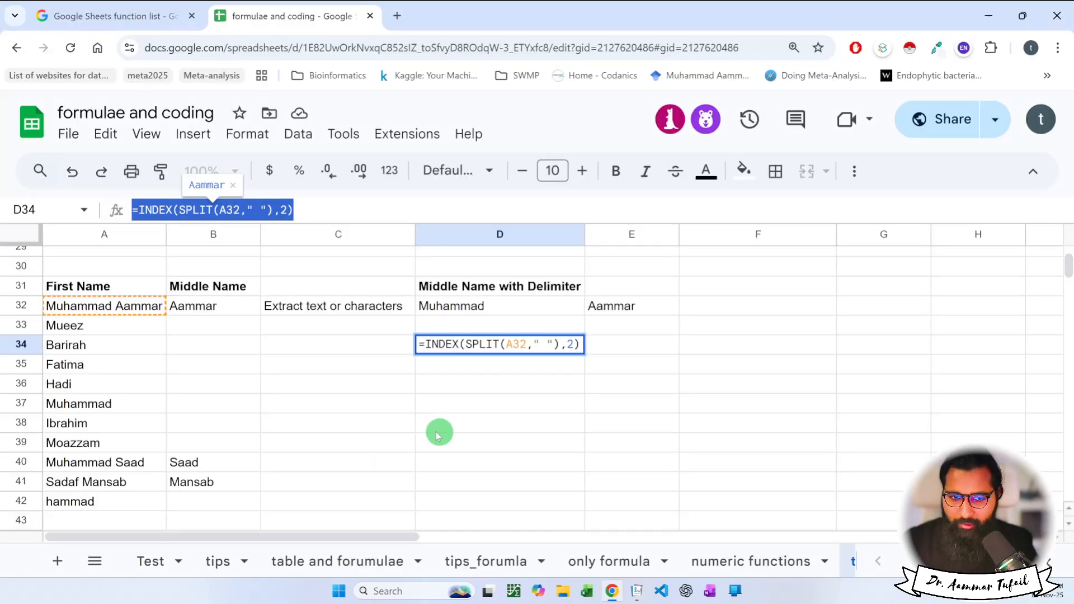
{"action": "left_click", "coordinate": [487, 402]}
{"action": "left_click", "coordinate": [504, 347]}
{"action": "double_click", "coordinate": [540, 346]}
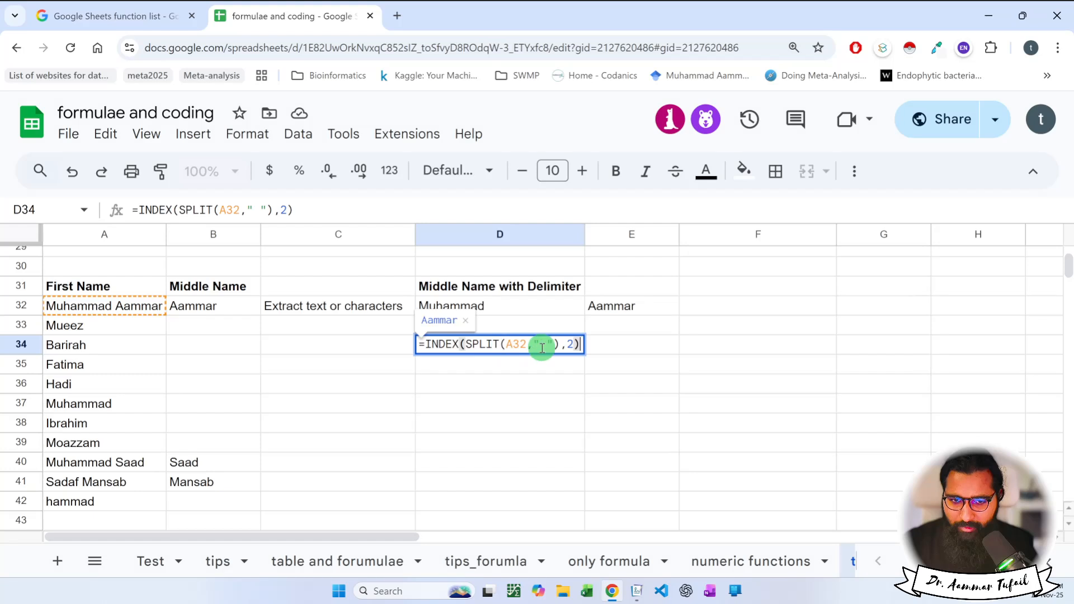
{"action": "double_click", "coordinate": [571, 344]}
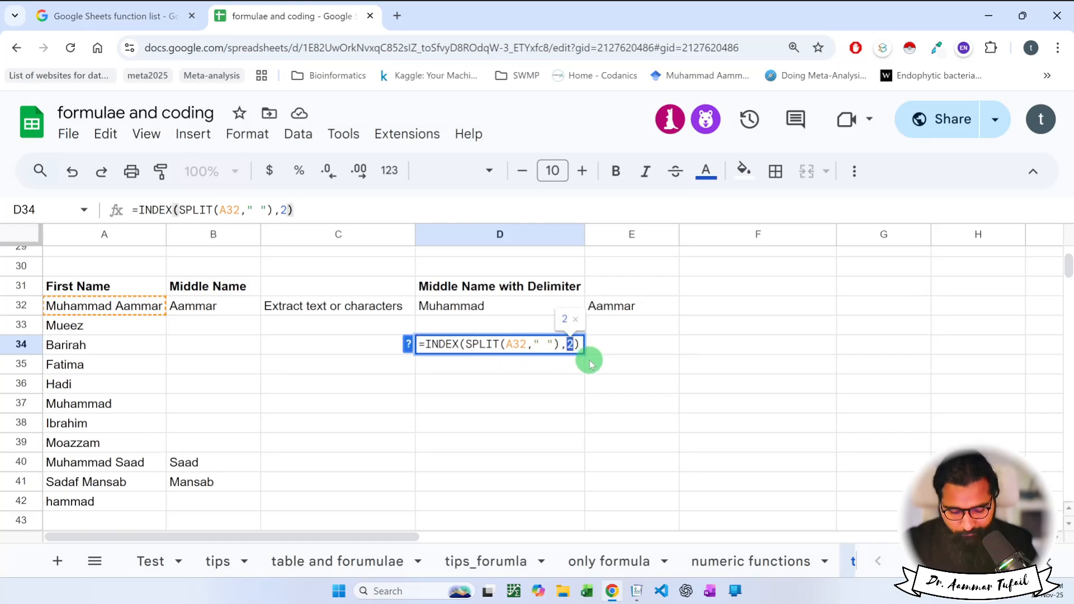
{"action": "type", "text": "1"}
{"action": "key", "text": "Return"}
{"action": "key", "text": "Up"}
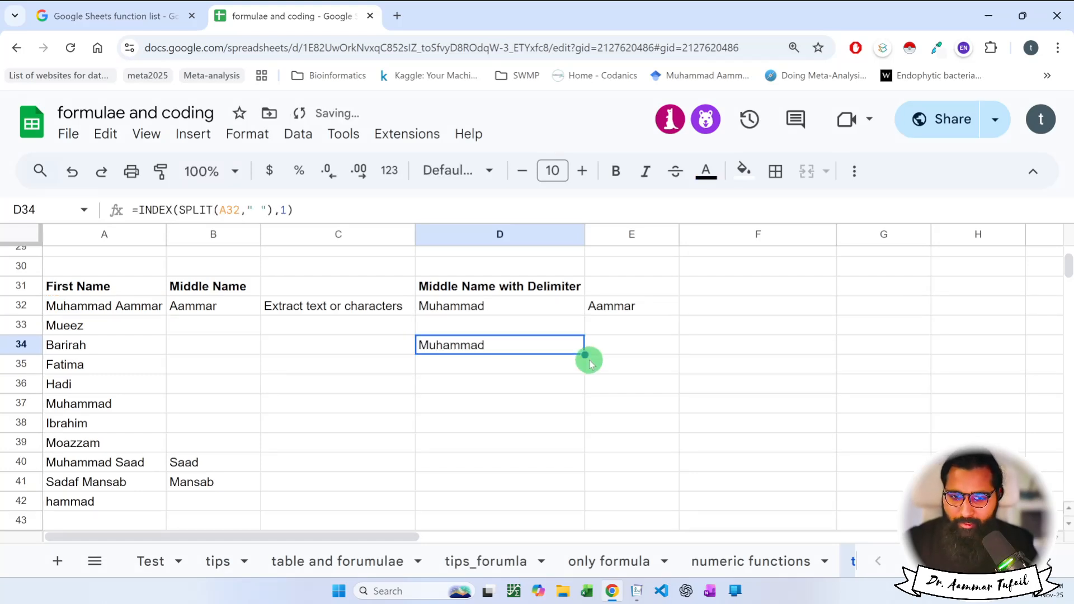
{"action": "double_click", "coordinate": [575, 347]}
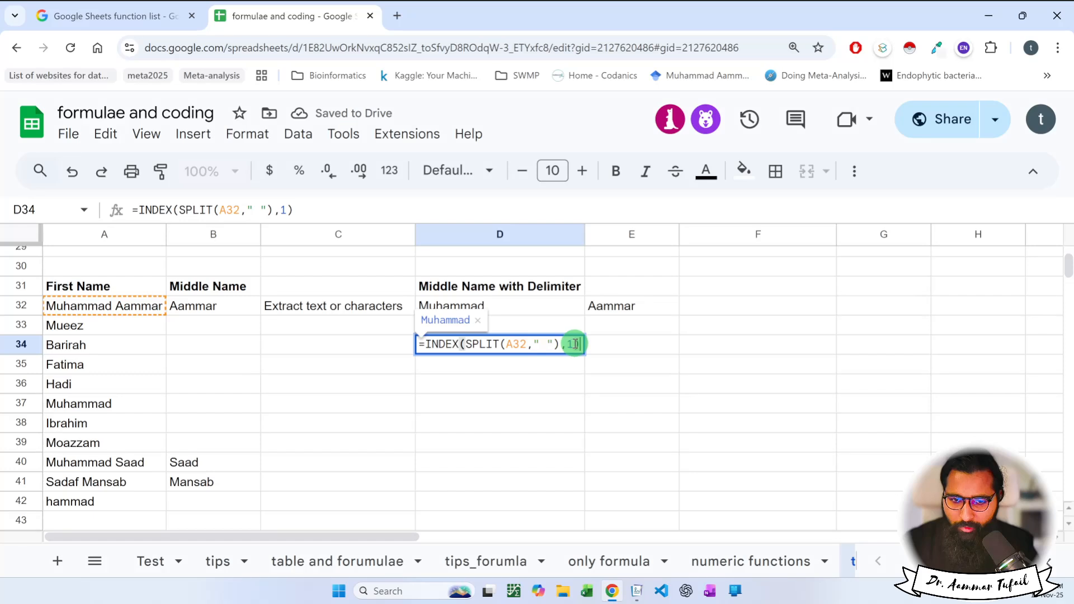
{"action": "key", "text": "Left"}
{"action": "key", "text": "BackSpace"}
{"action": "type", "text": "2"}
{"action": "key", "text": "Return"}
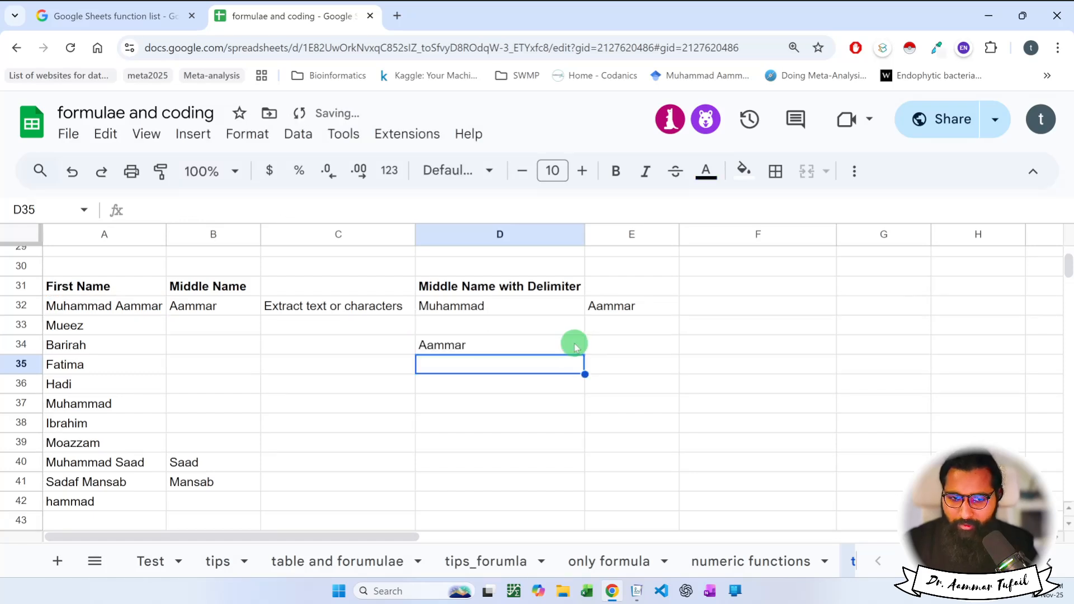
Try index 3 in D34, which gives #REF!, then restore index 2.
{"action": "double_click", "coordinate": [575, 346]}
{"action": "type", "text": "3"}
{"action": "key", "text": "Return"}
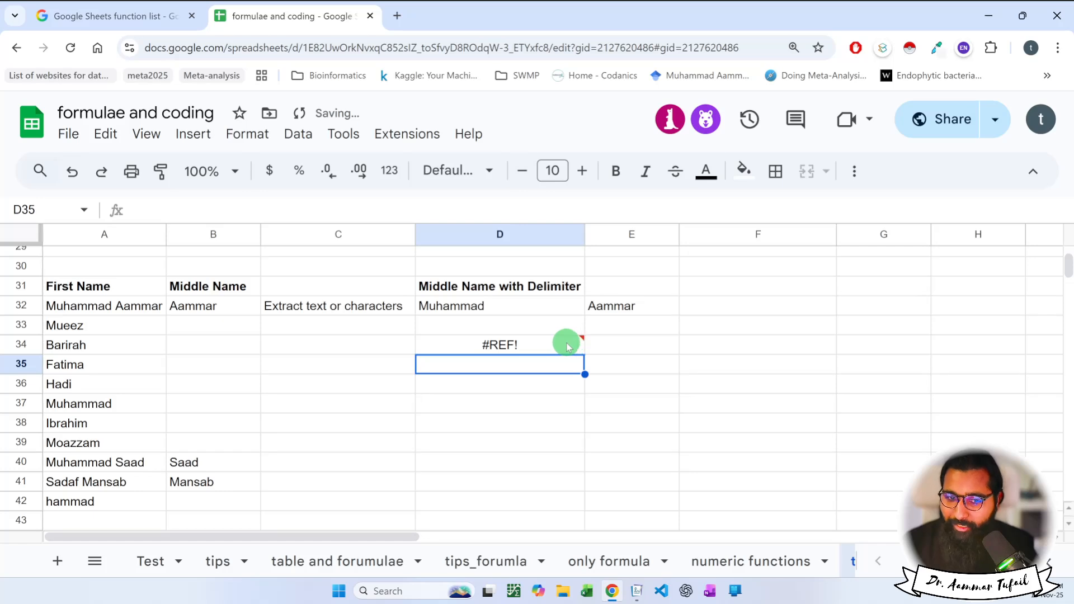
{"action": "mouse_move", "coordinate": [565, 345]}
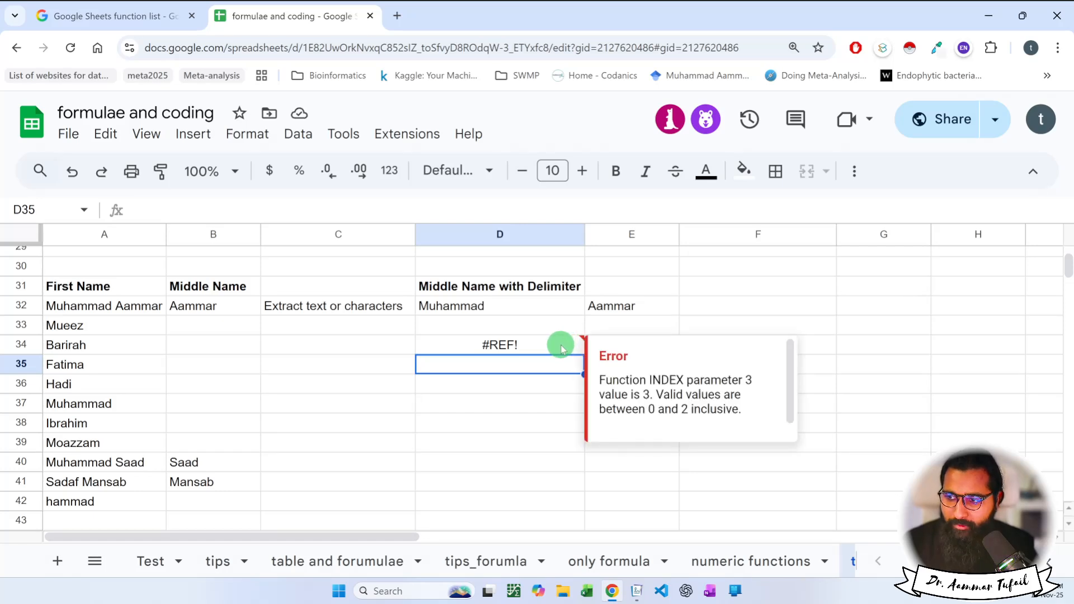
{"action": "left_click", "coordinate": [562, 345]}
{"action": "double_click", "coordinate": [568, 346]}
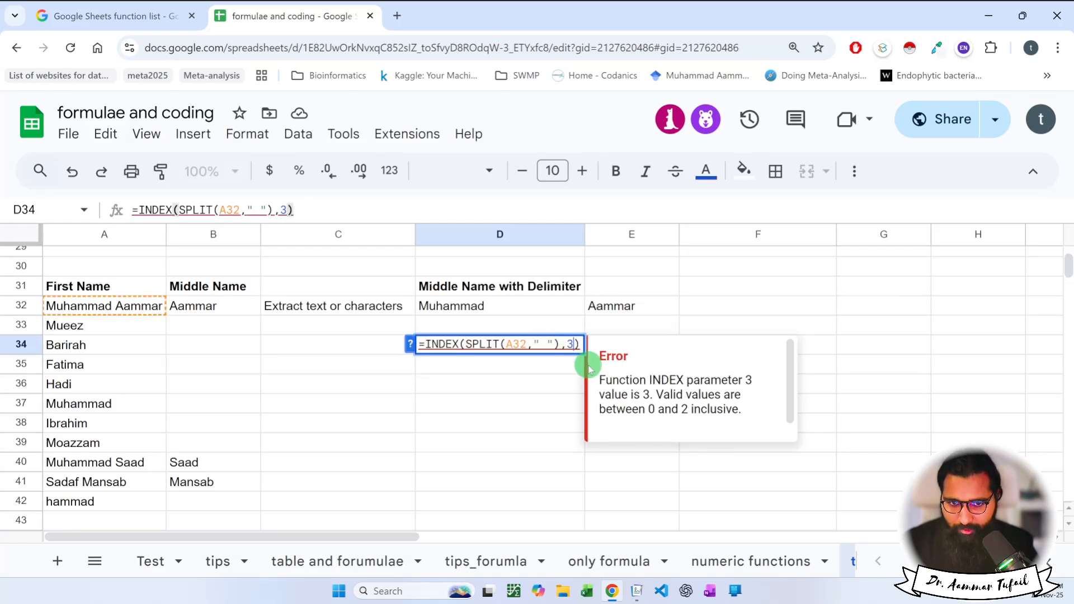
{"action": "key", "text": "BackSpace"}
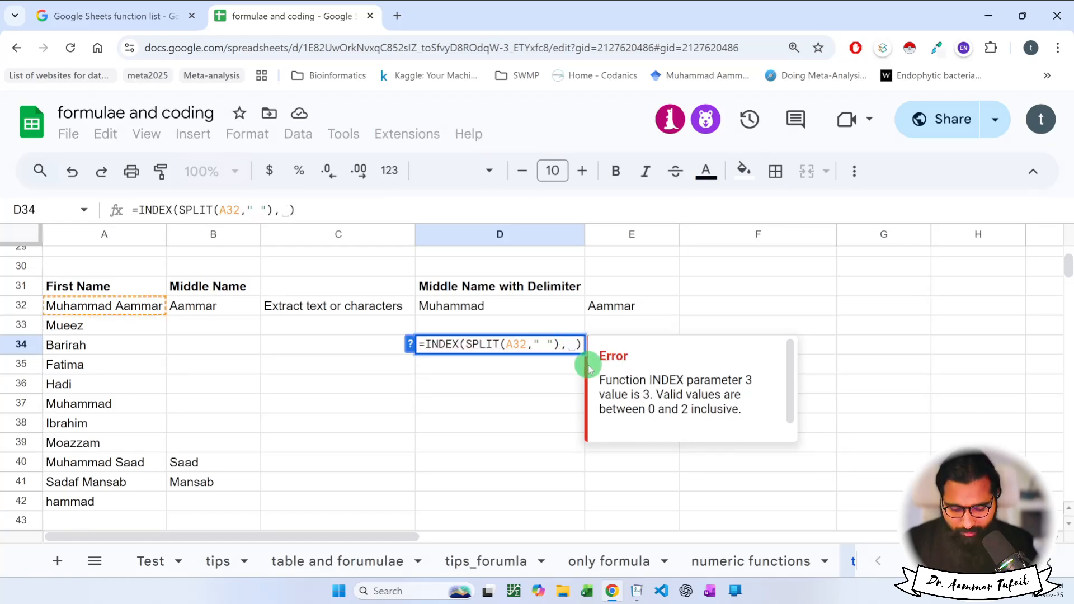
{"action": "type", "text": "2"}
{"action": "key", "text": "Return"}
{"action": "left_click", "coordinate": [519, 350]}
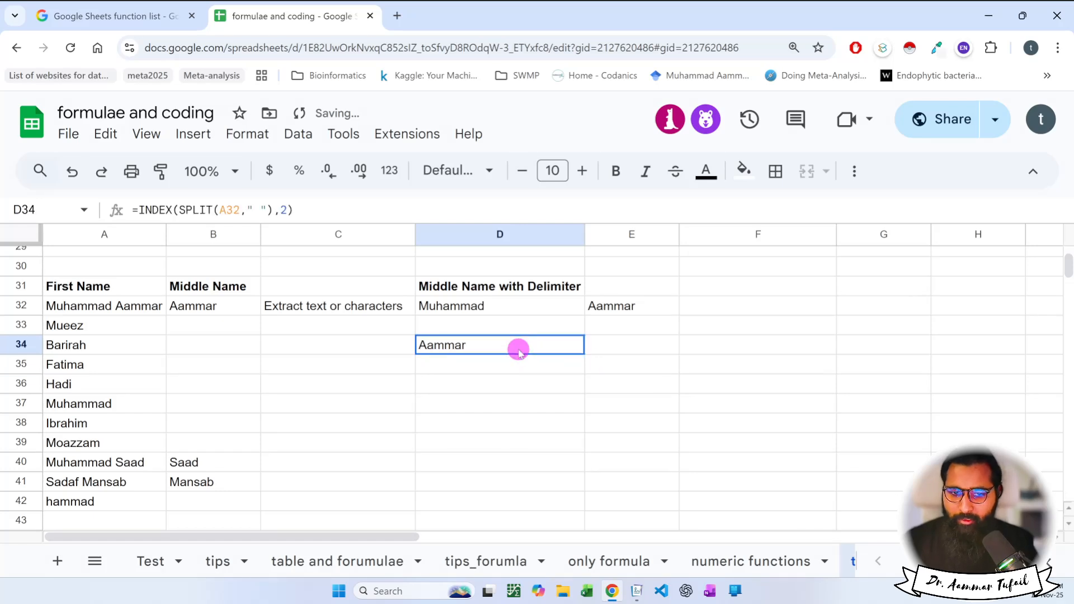
Enter the label 'Nested Function' in E34 beside the formula.
{"action": "left_click", "coordinate": [627, 353]}
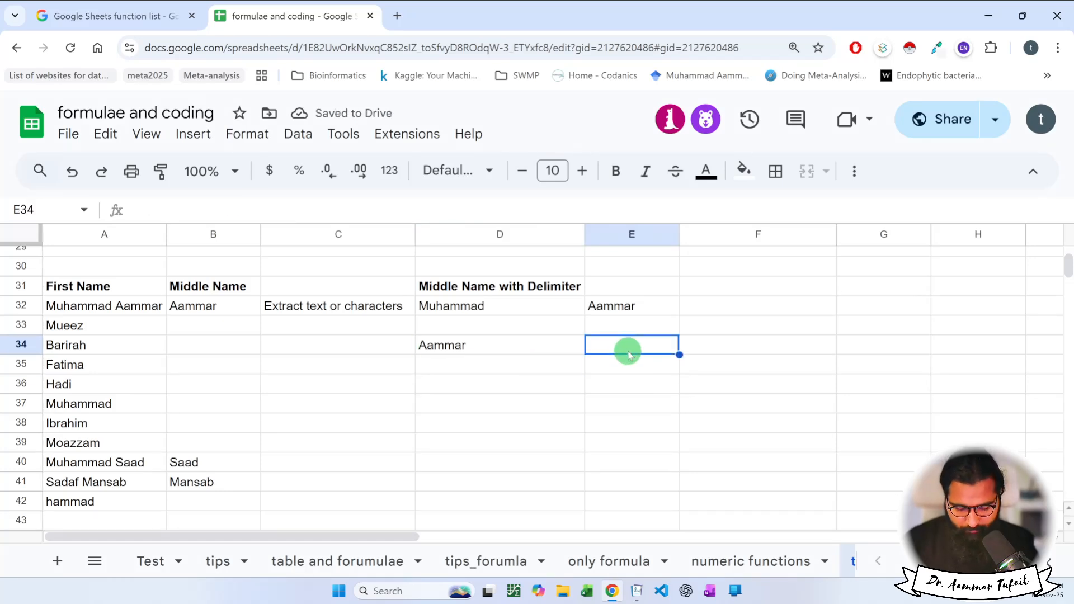
{"action": "type", "text": "Nested Functio"}
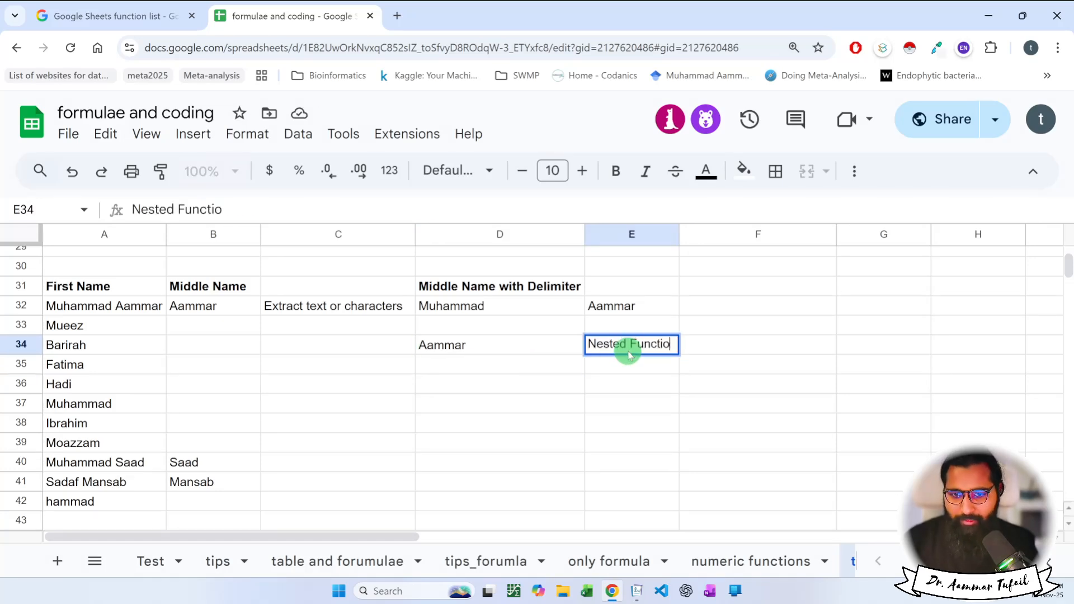
{"action": "type", "text": "n"}
{"action": "key", "text": "Return"}
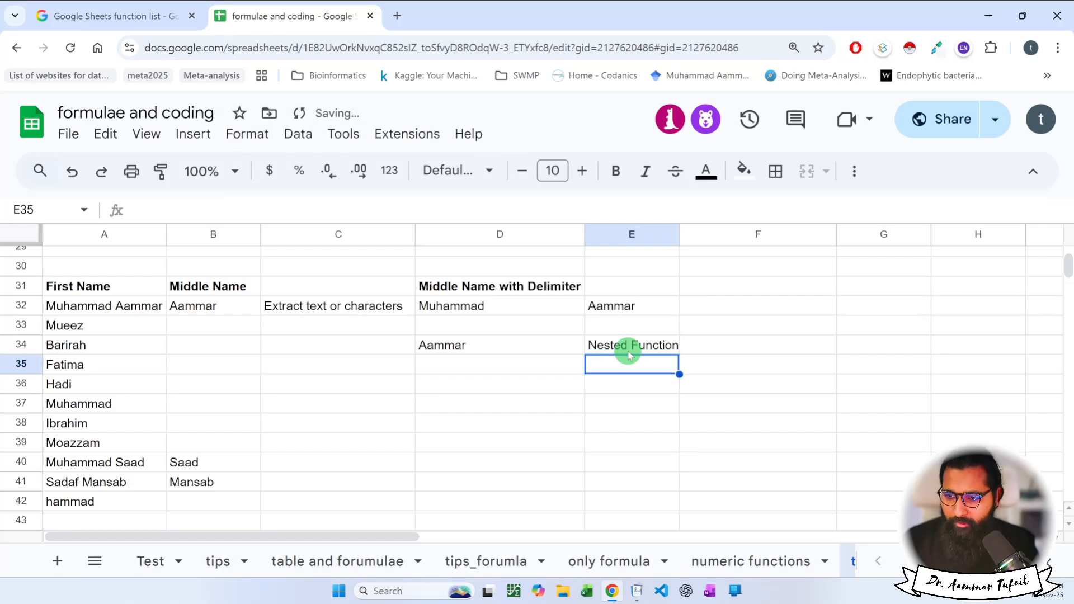
{"action": "key", "text": "alt+Tab"}
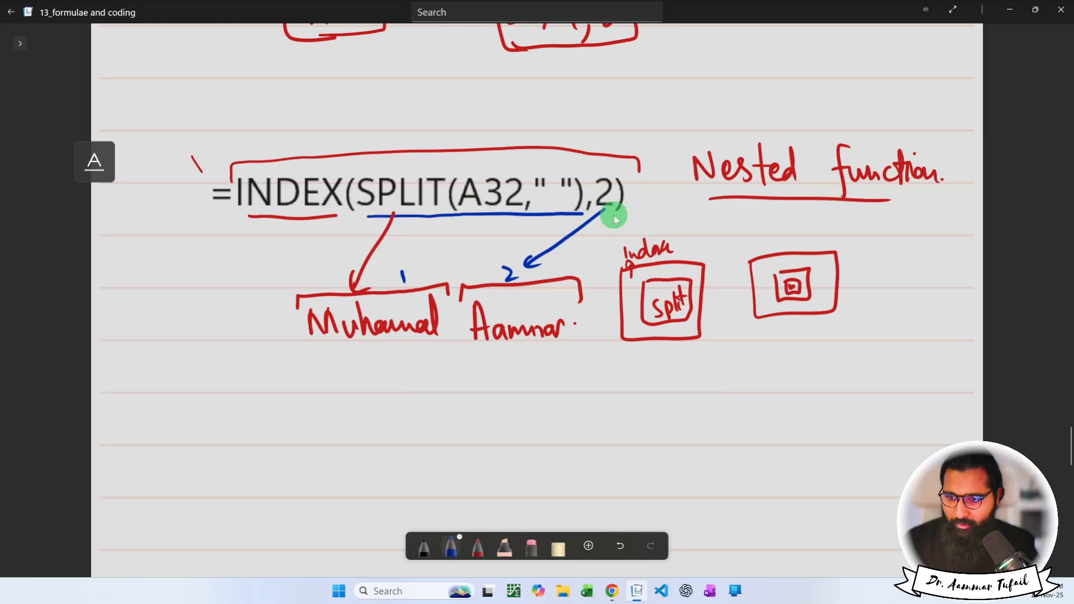
{"action": "key", "text": "alt+Tab"}
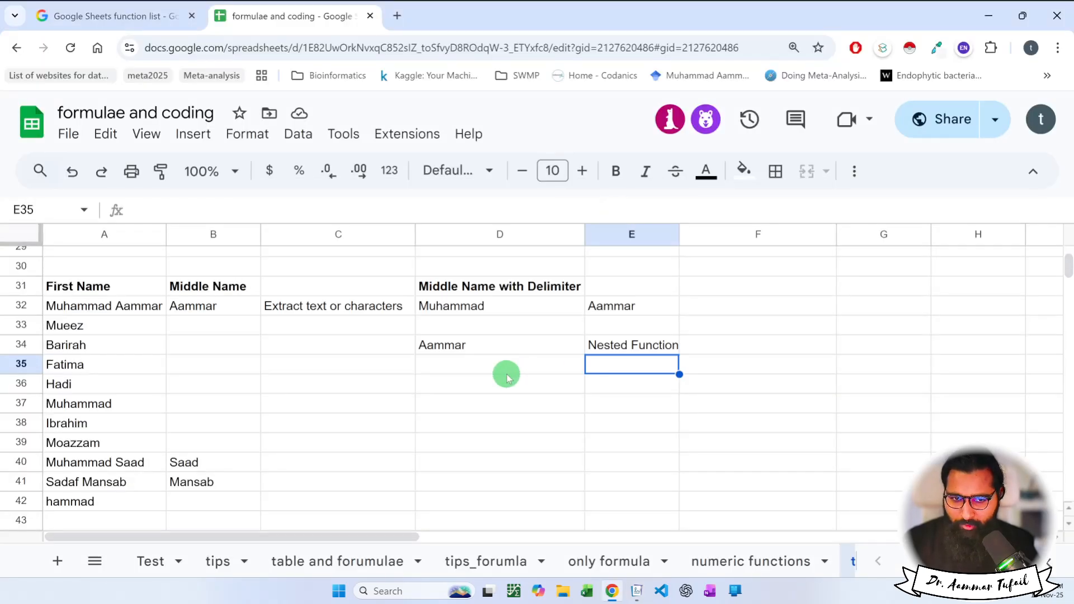
{"action": "left_click", "coordinate": [490, 386]}
{"action": "type", "text": "="}
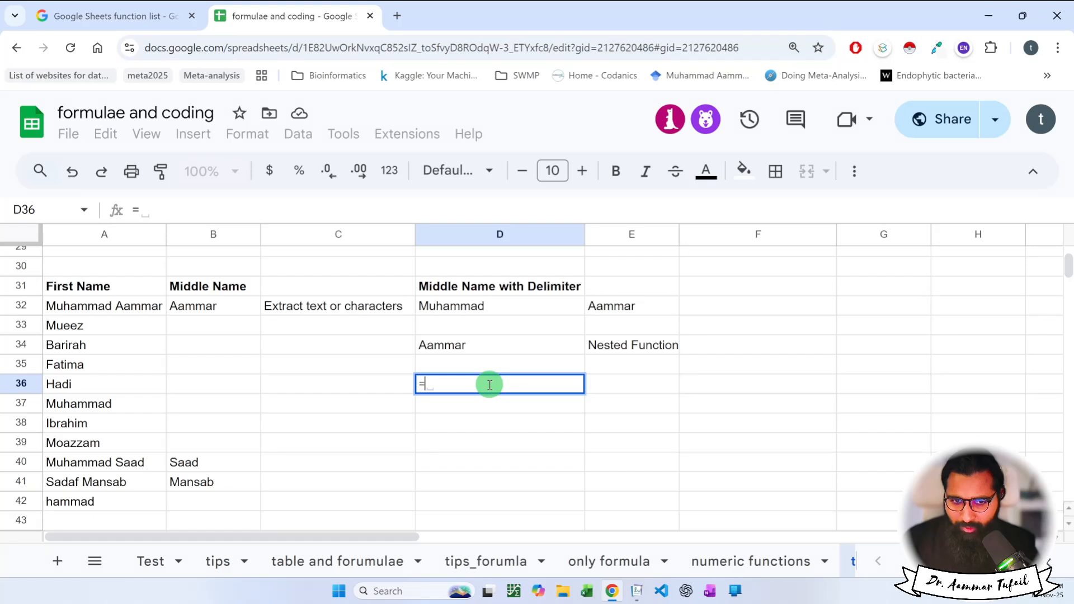
{"action": "type", "text": "spli"}
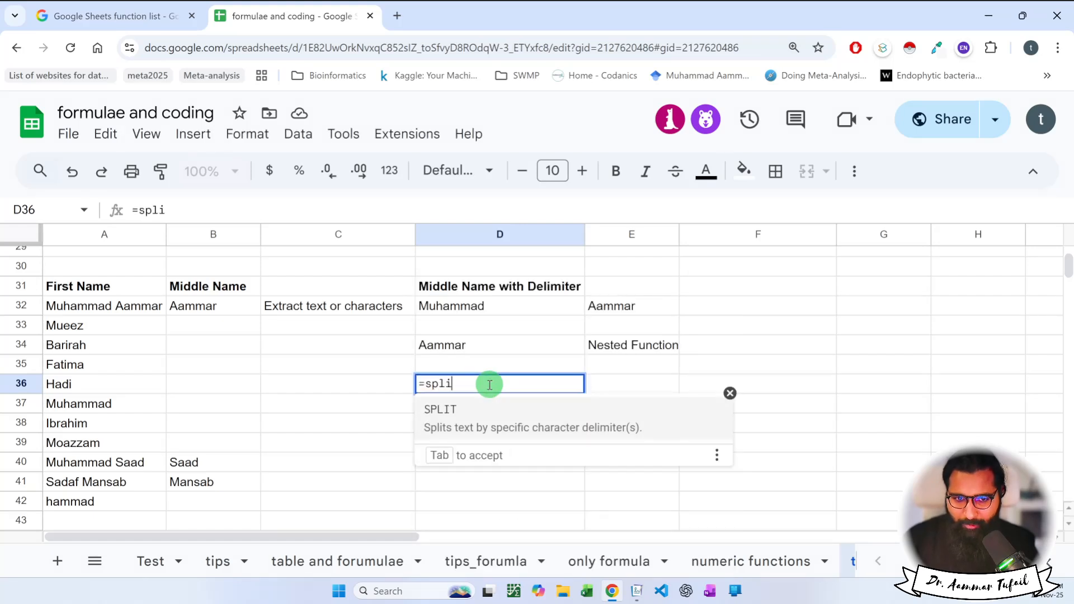
{"action": "key", "text": "Tab"}
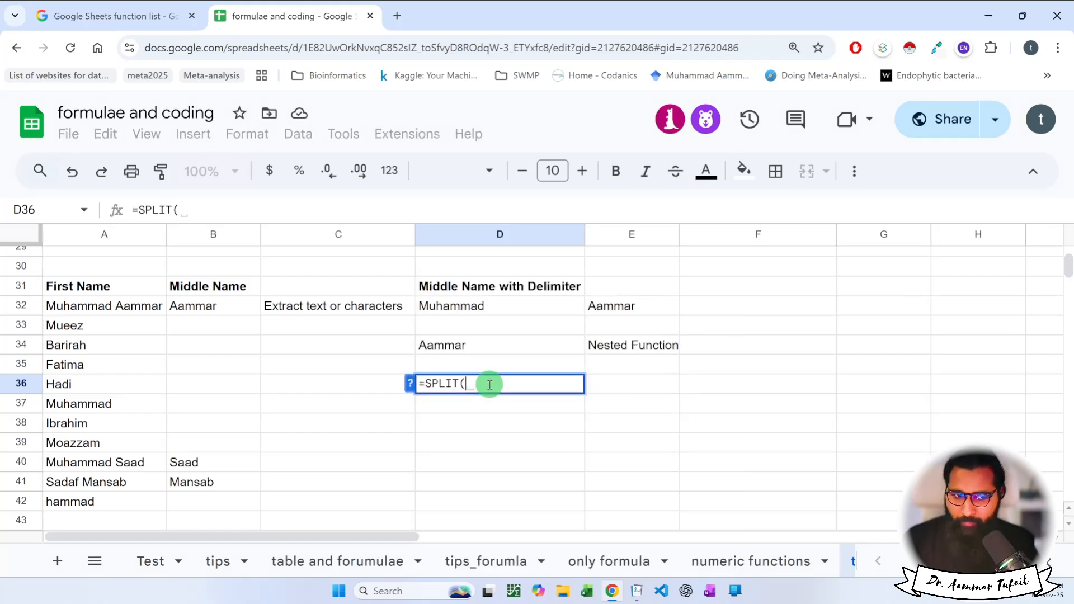
{"action": "left_click", "coordinate": [141, 462]}
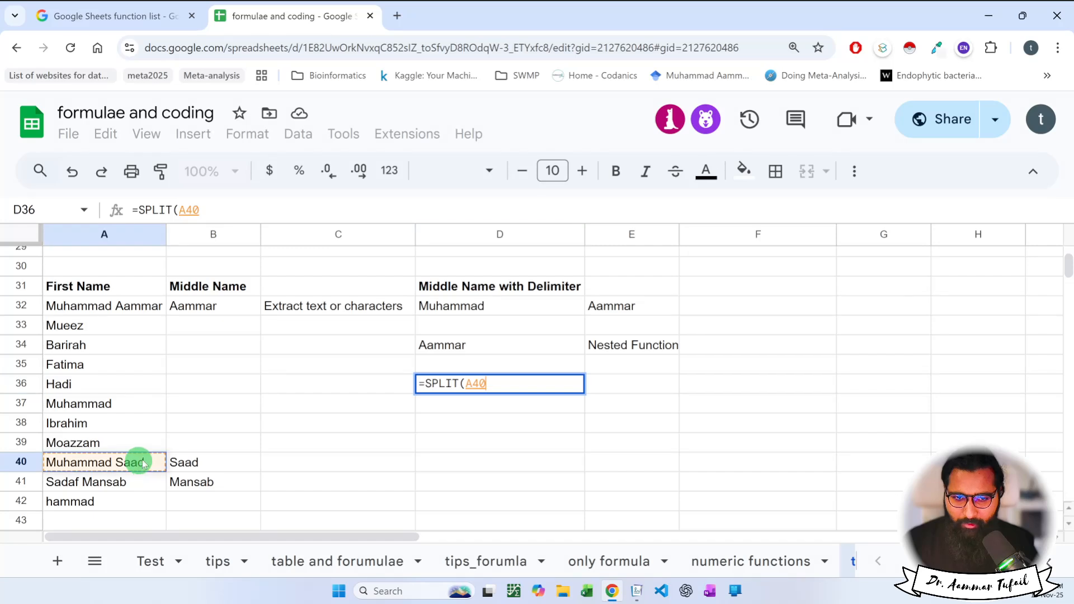
{"action": "type", "text": ",\"\""}
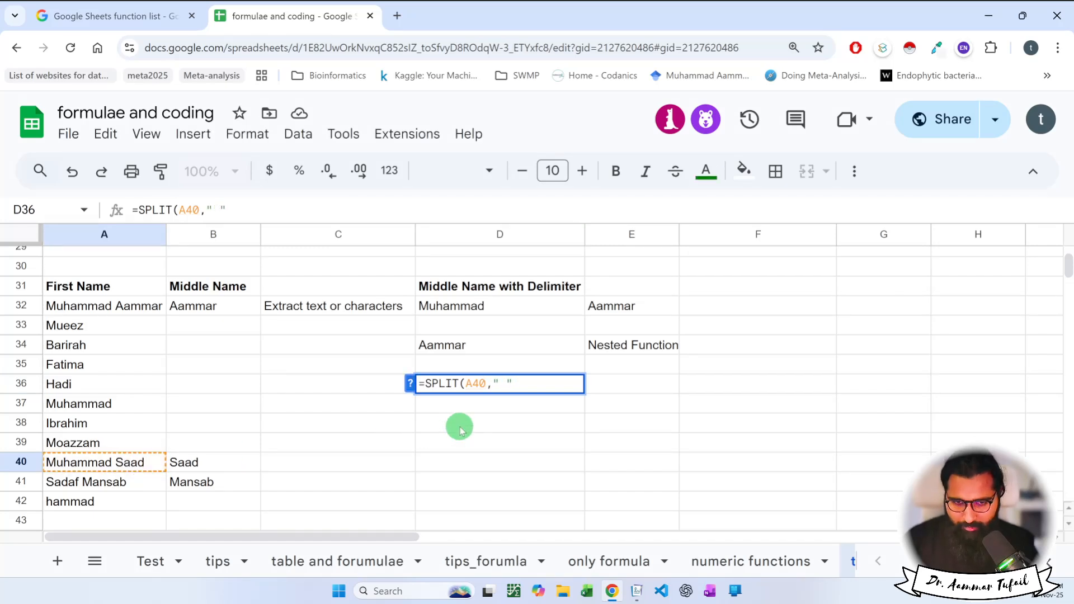
{"action": "key", "text": "Return"}
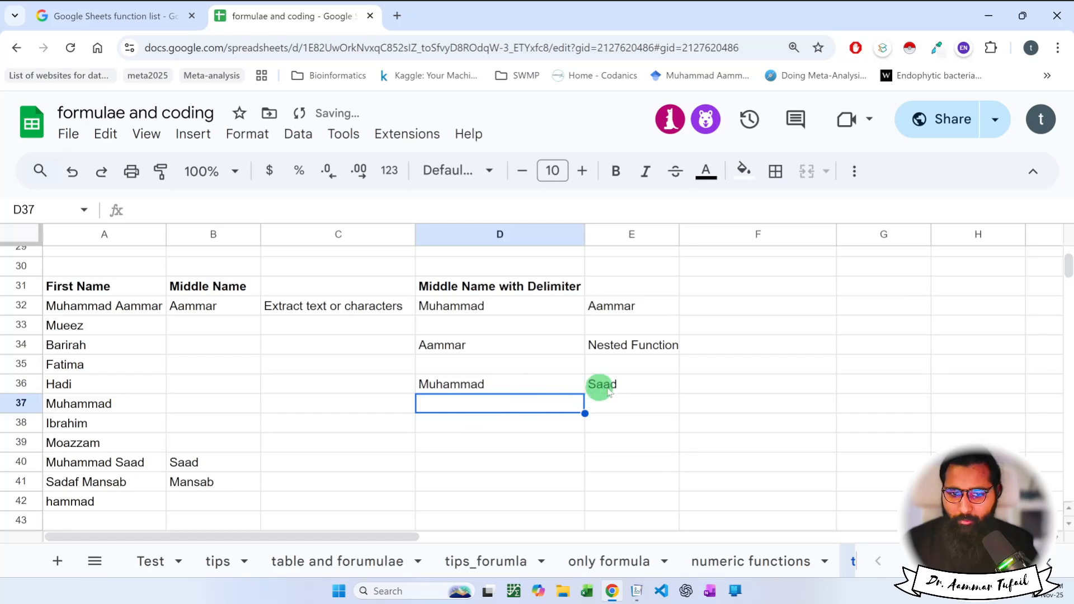
{"action": "left_click_drag", "start_coordinate": [554, 385], "coordinate": [643, 386]}
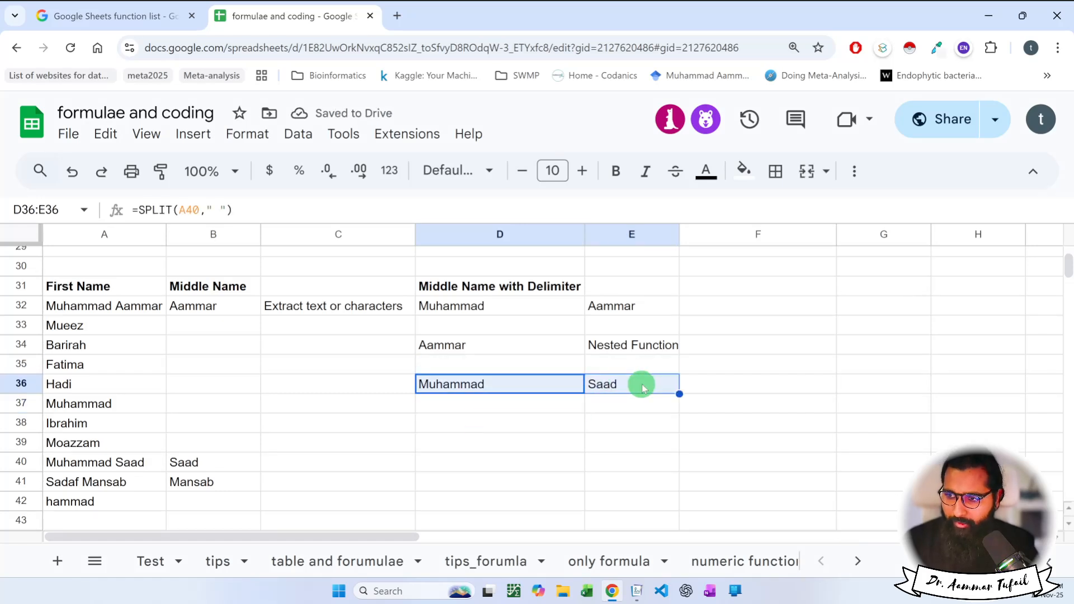
{"action": "double_click", "coordinate": [556, 386]}
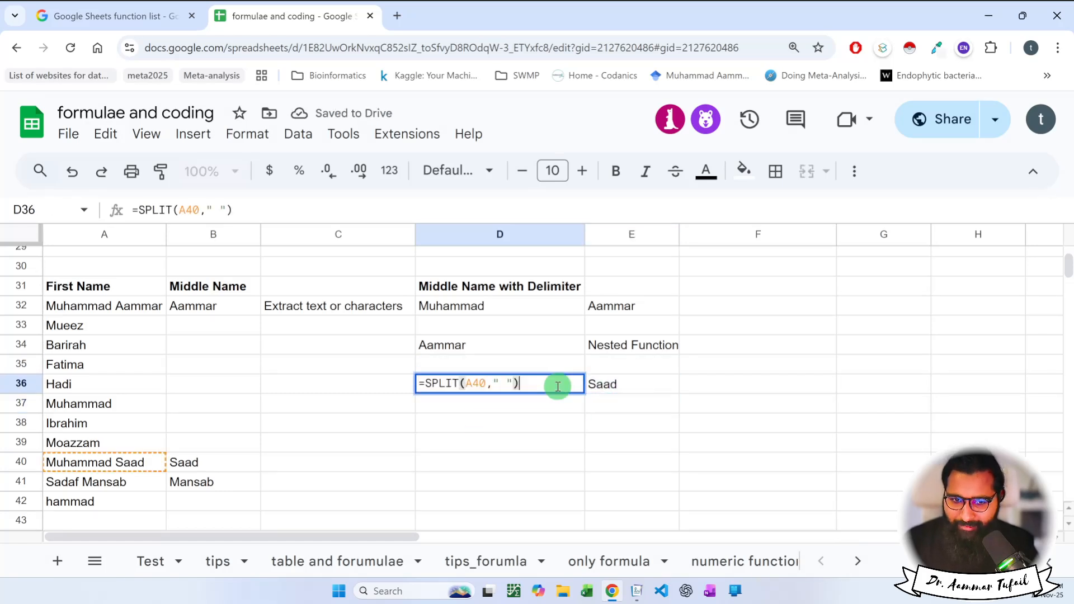
Add parentheses to D36's SPLIT formula and commit it.
{"action": "left_click", "coordinate": [425, 384]}
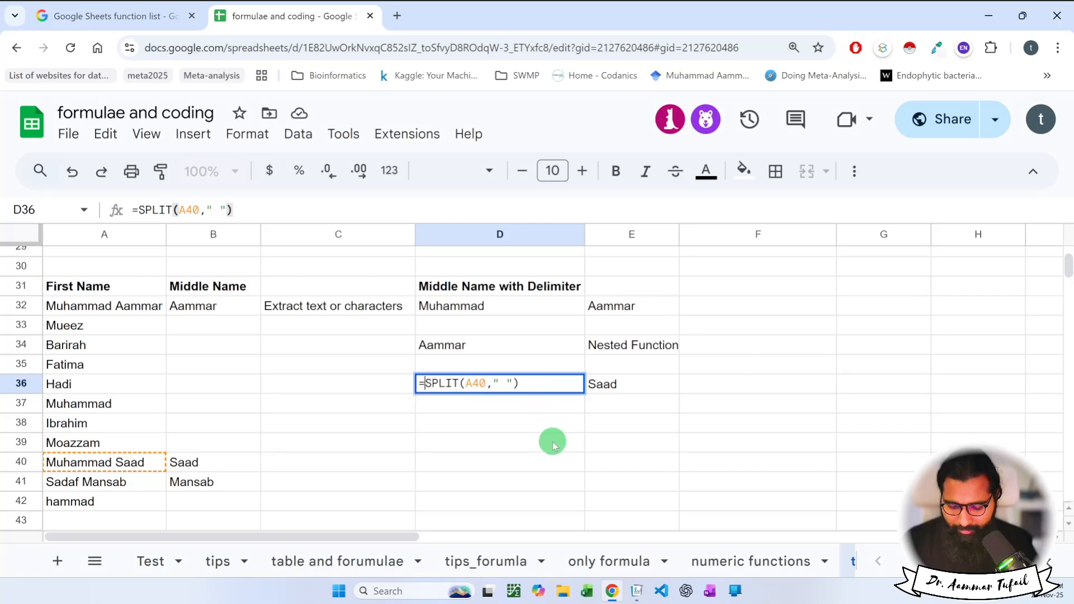
{"action": "type", "text": "("}
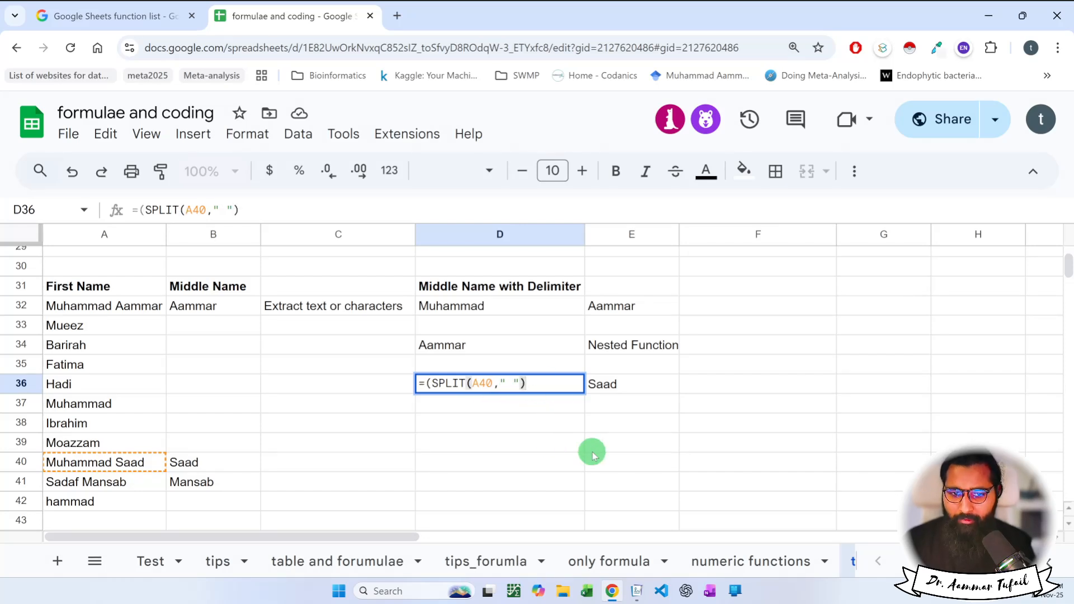
{"action": "type", "text": ")"}
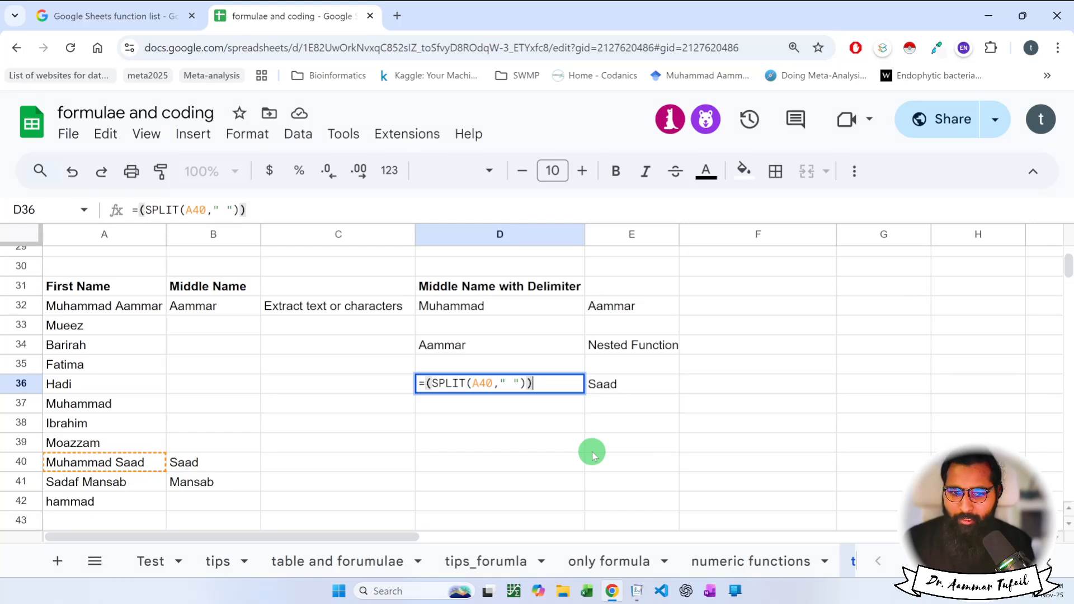
{"action": "key", "text": "Return"}
Change D36 to =INDEX(SPLIT(A40," "),2) so it returns only Saad.
{"action": "double_click", "coordinate": [516, 389]}
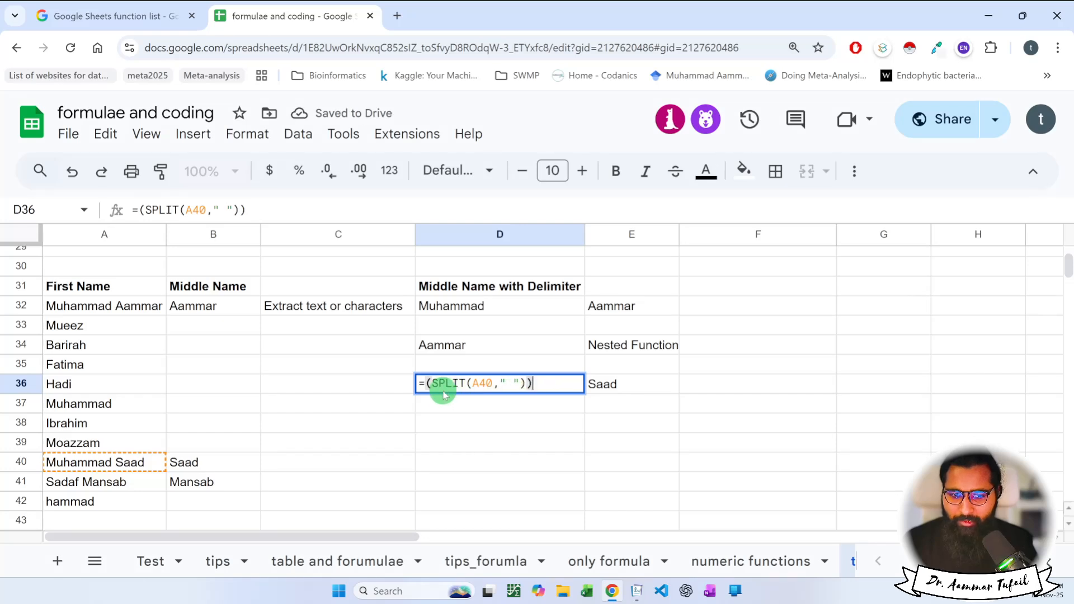
{"action": "left_click", "coordinate": [425, 384]}
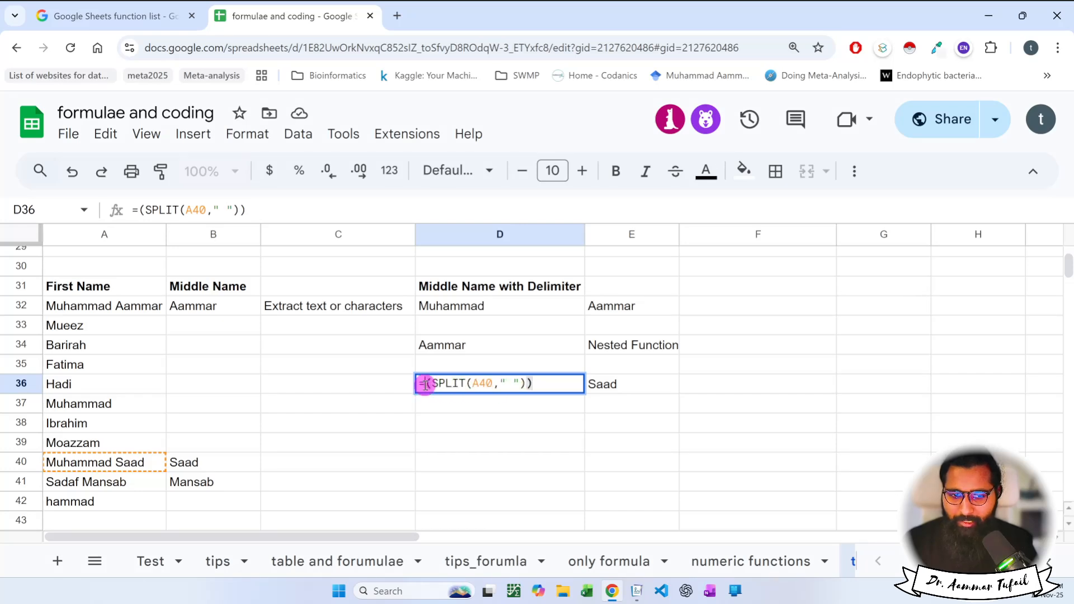
{"action": "type", "text": "INDEX("}
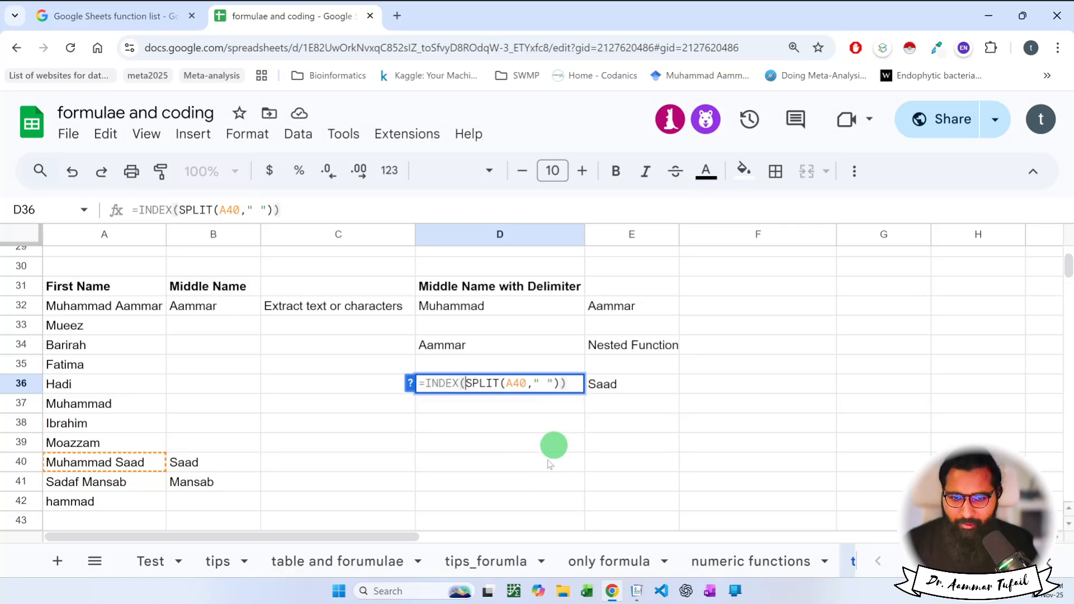
{"action": "left_click", "coordinate": [560, 385]}
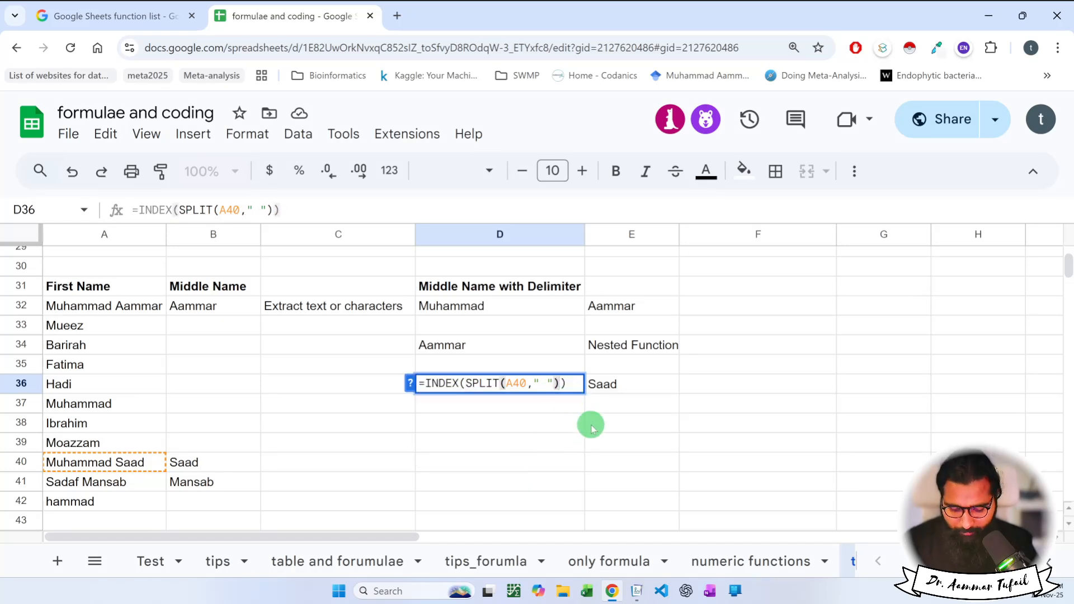
{"action": "type", "text": ",2"}
{"action": "key", "text": "Return"}
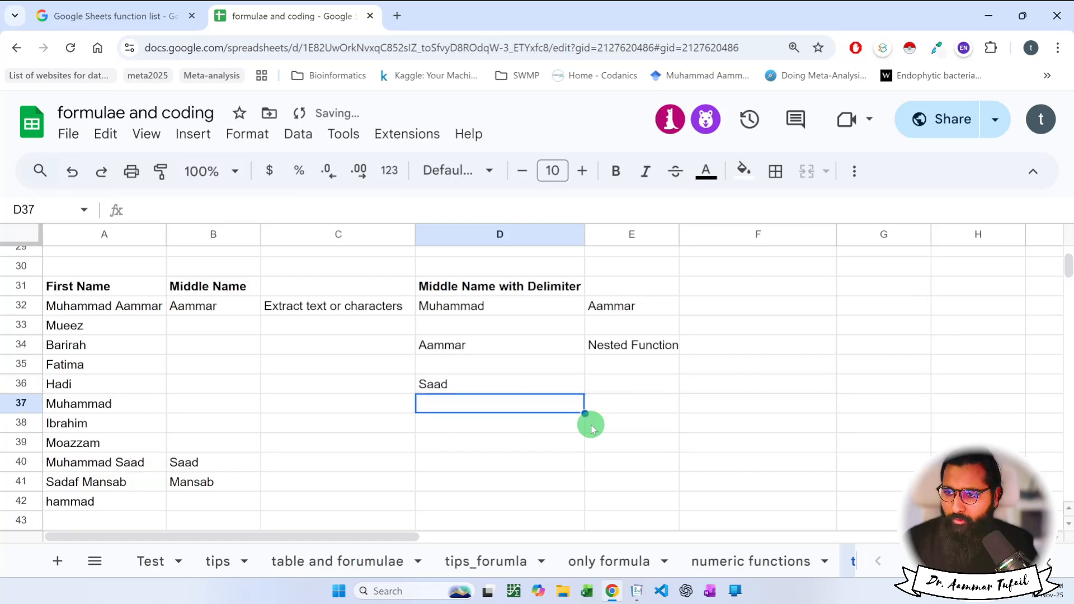
{"action": "double_click", "coordinate": [560, 386]}
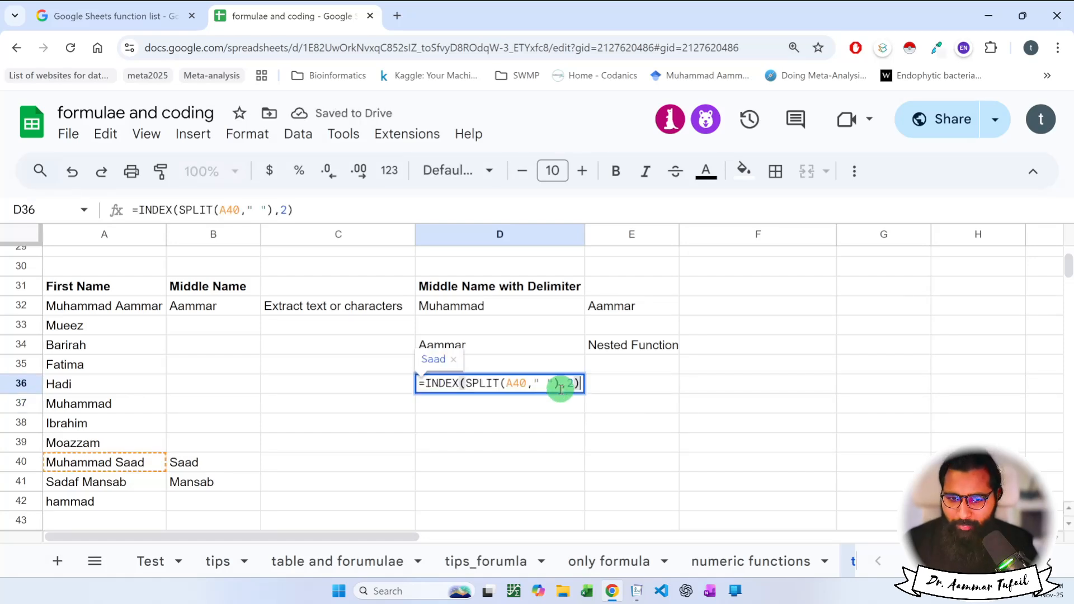
{"action": "left_click_drag", "start_coordinate": [561, 386], "coordinate": [462, 384]}
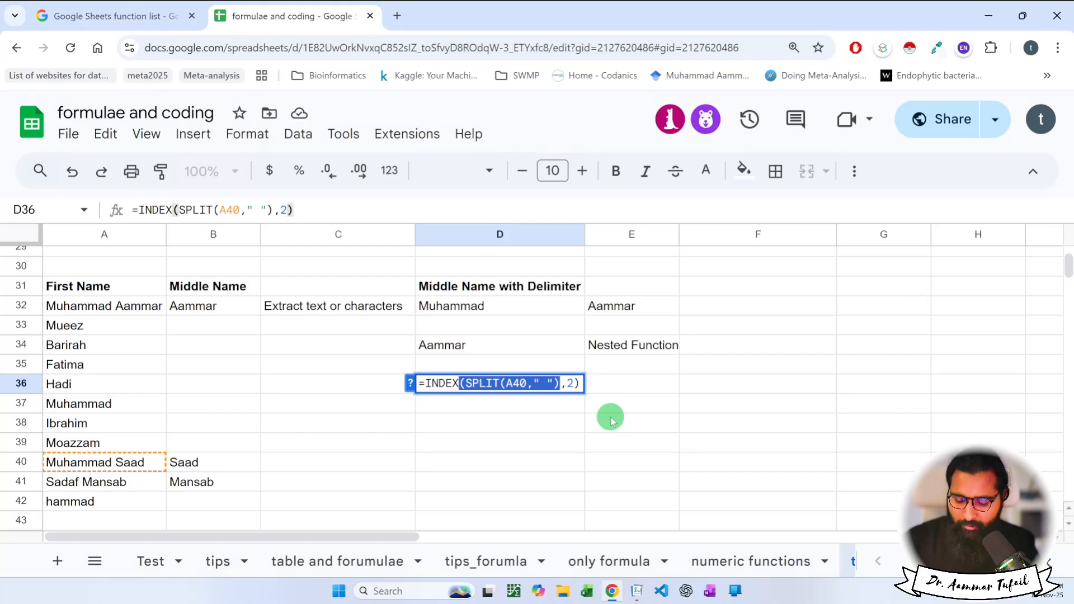
{"action": "key", "text": "Return"}
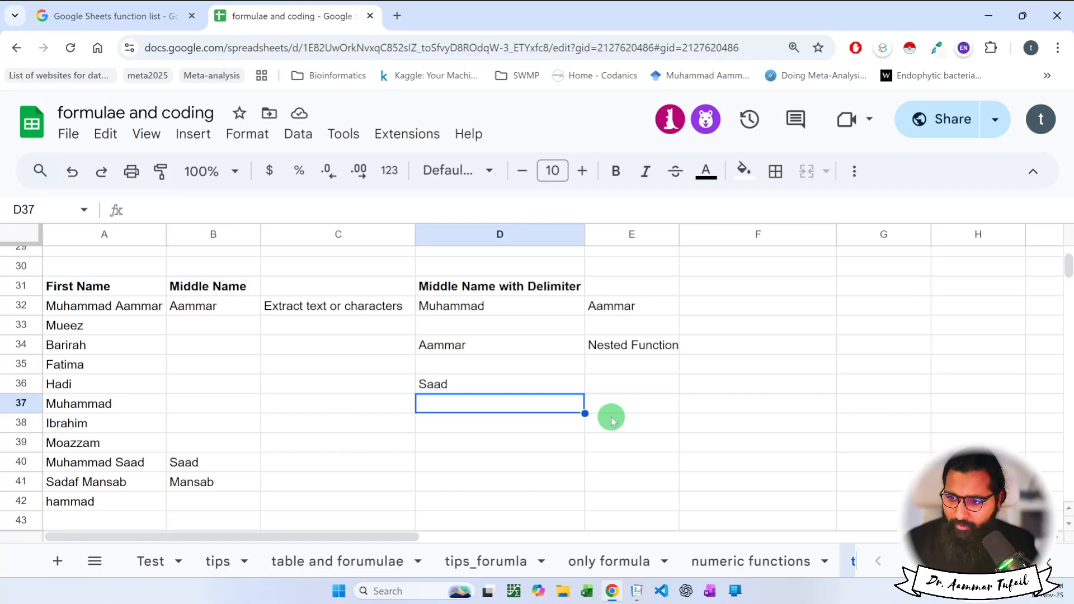
Label cell E36 'Nested Function'.
{"action": "left_click", "coordinate": [626, 393]}
{"action": "type", "text": "Neste"}
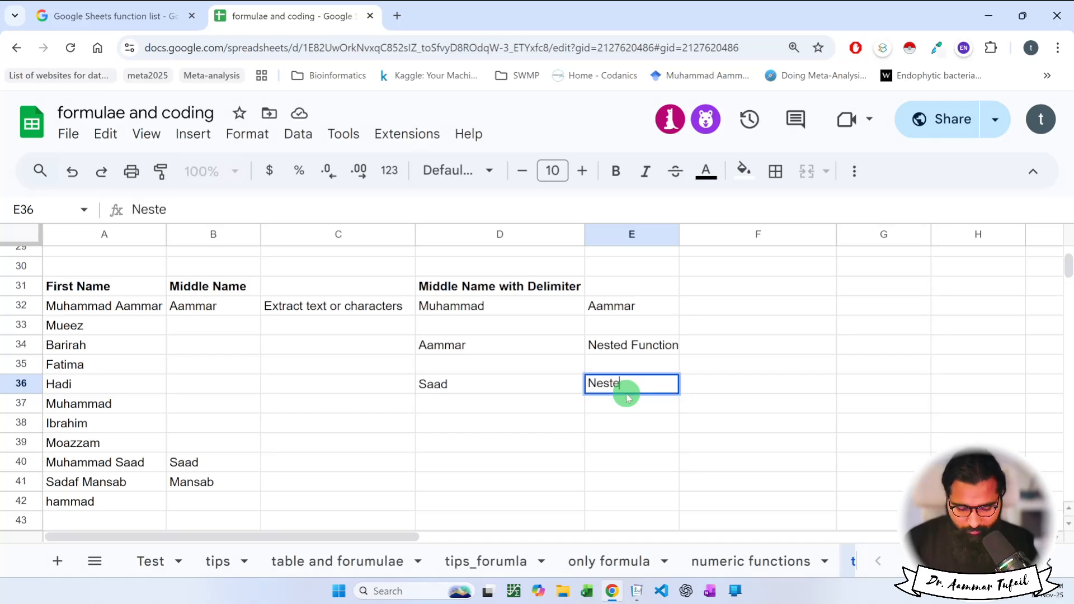
{"action": "type", "text": "d Function"}
{"action": "key", "text": "Return"}
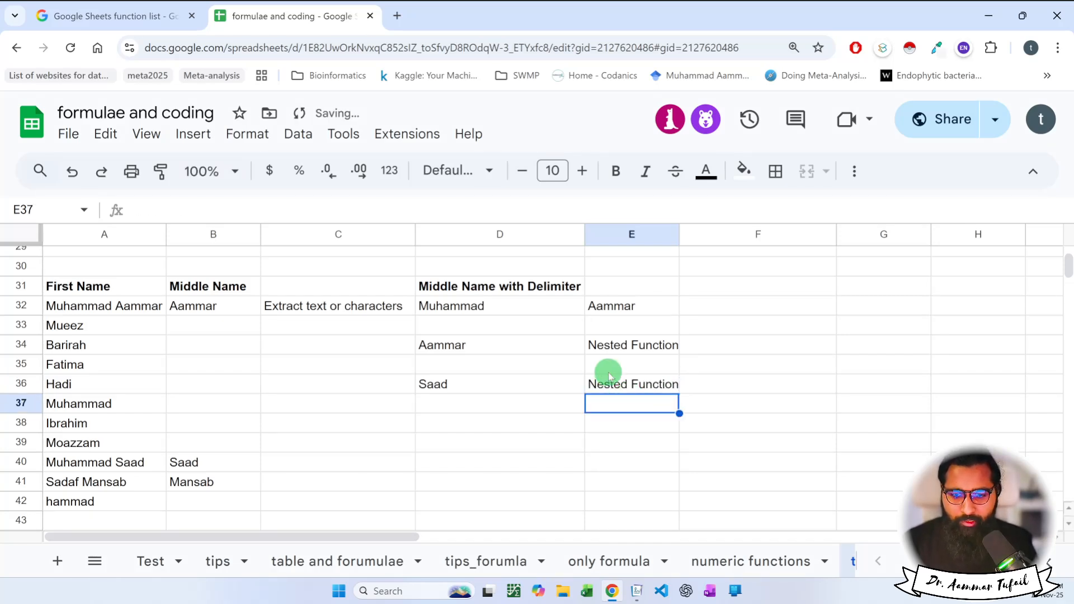
Check the numeric and text functions sheets, then add a new blank sheet.
{"action": "scroll", "coordinate": [607, 373], "scroll_direction": "right", "scroll_amount": 3}
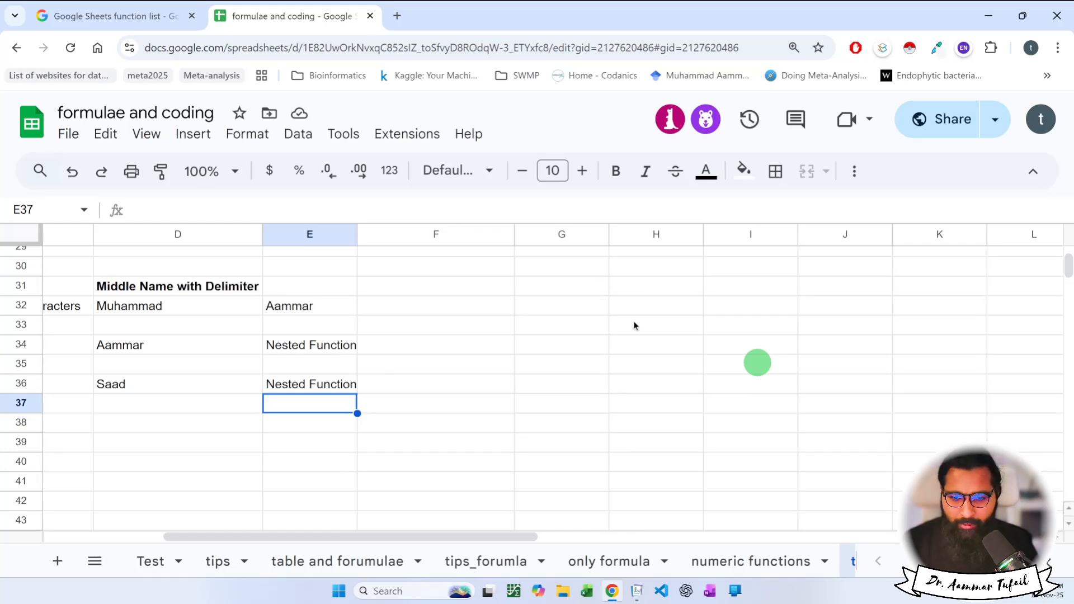
{"action": "left_click", "coordinate": [745, 554]}
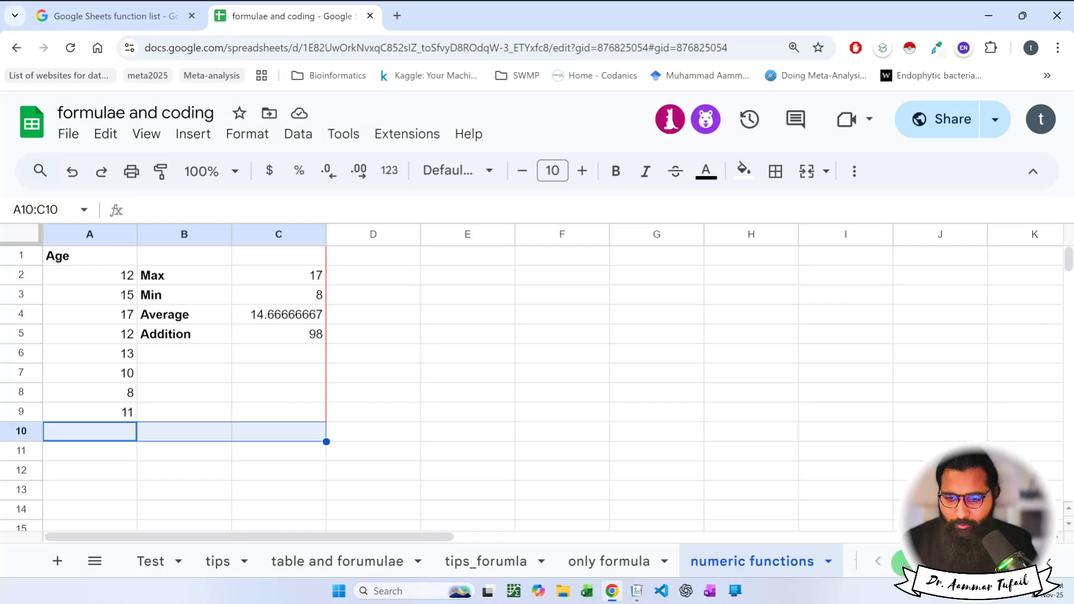
{"action": "left_click", "coordinate": [807, 559]}
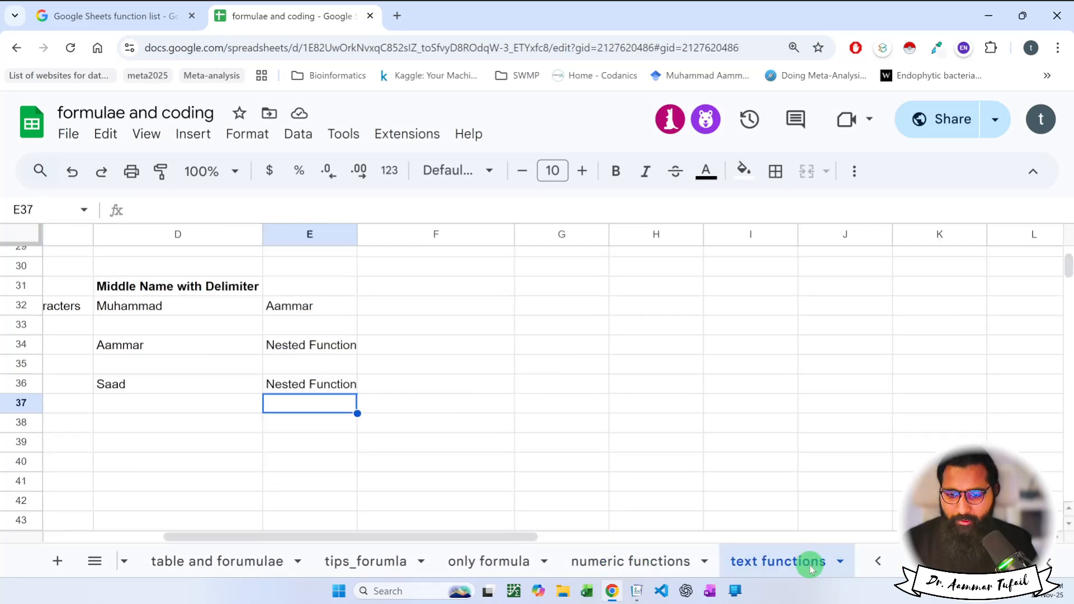
{"action": "left_click", "coordinate": [58, 561]}
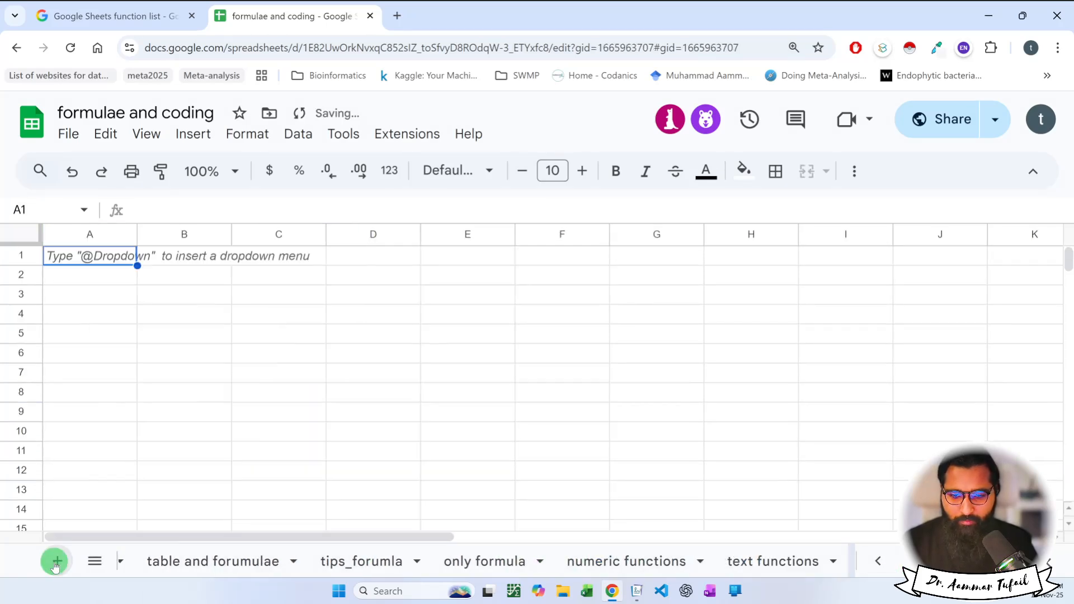